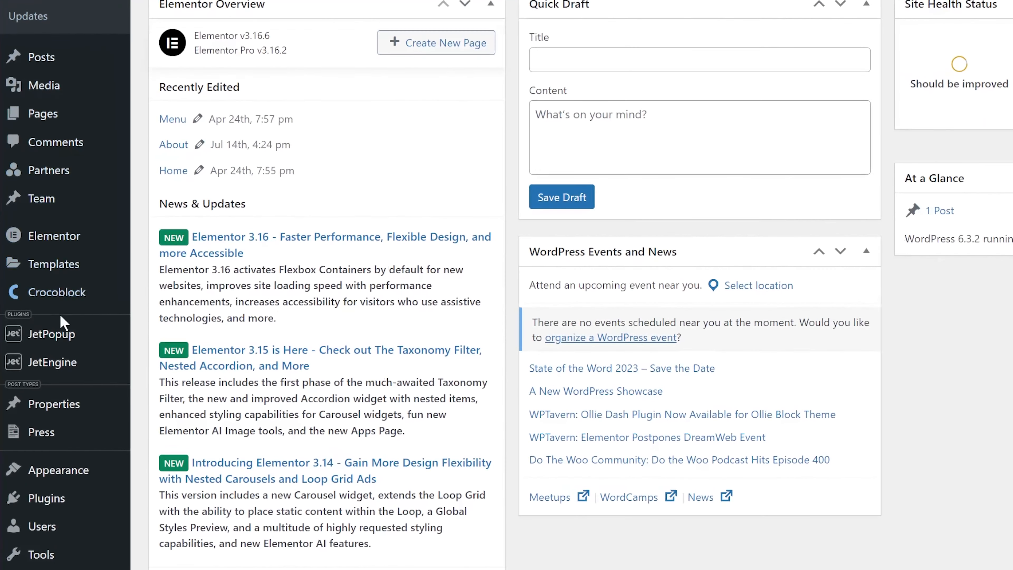
Enable the Calendar module among JetEngine's default modules and save the module settings
mouse_move(60, 353)
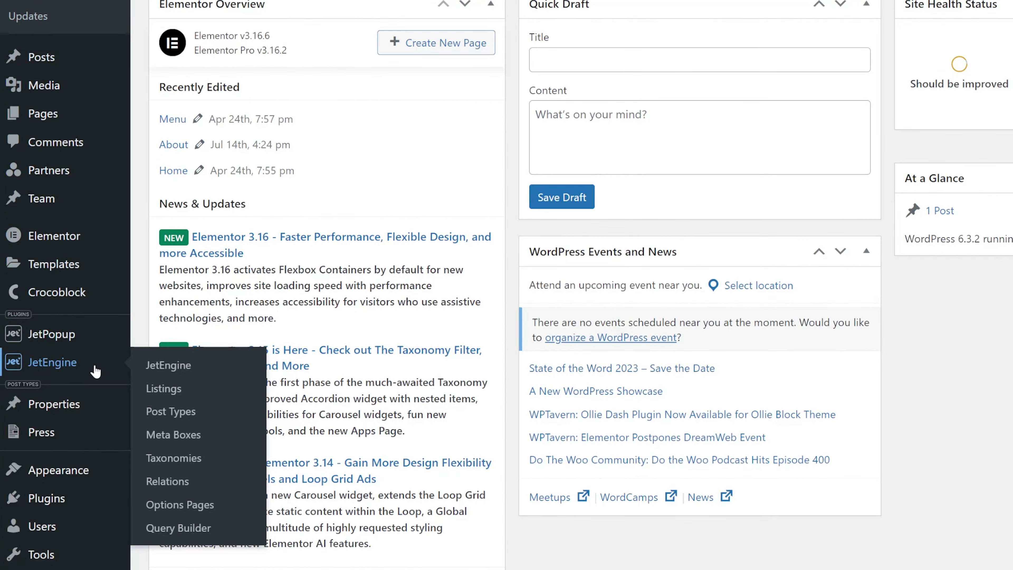
left_click(181, 369)
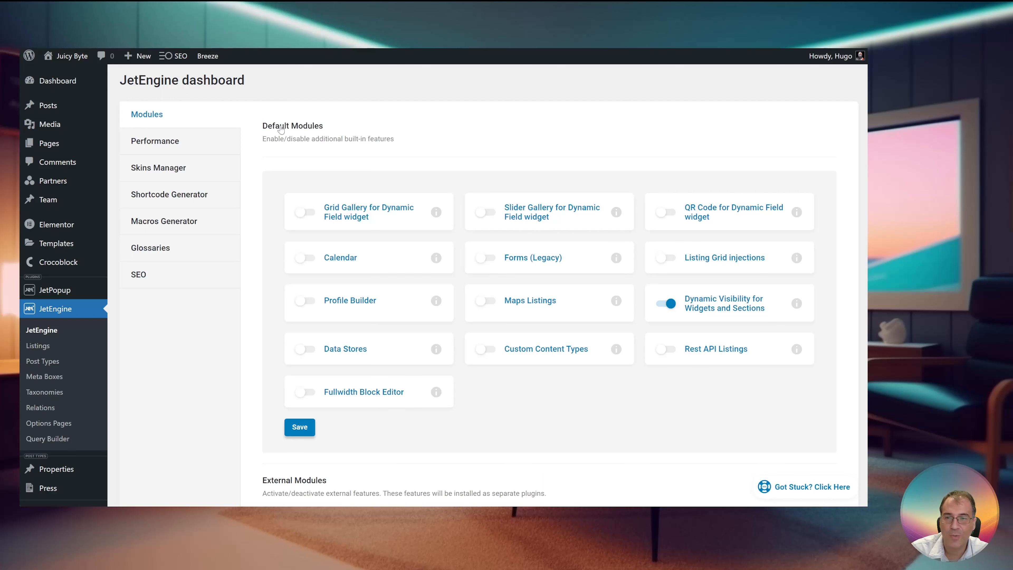
left_click(305, 259)
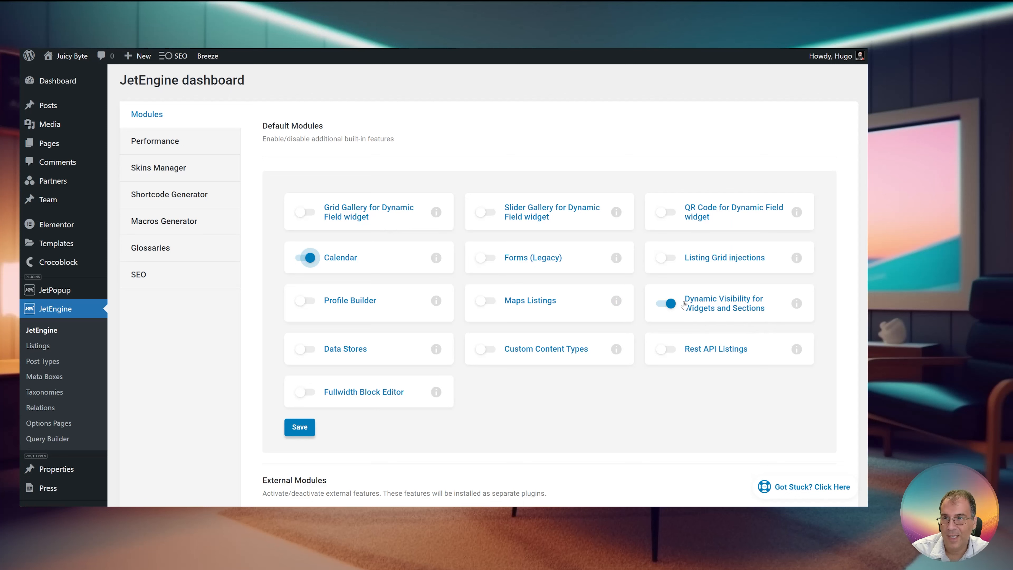
left_click(299, 427)
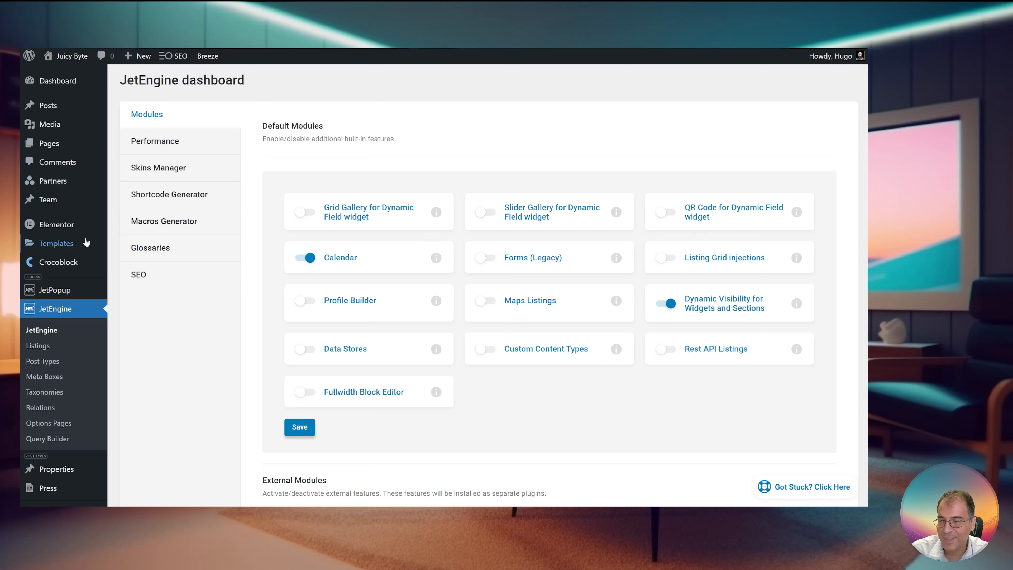
Create a new page titled Events and publish it
mouse_move(60, 230)
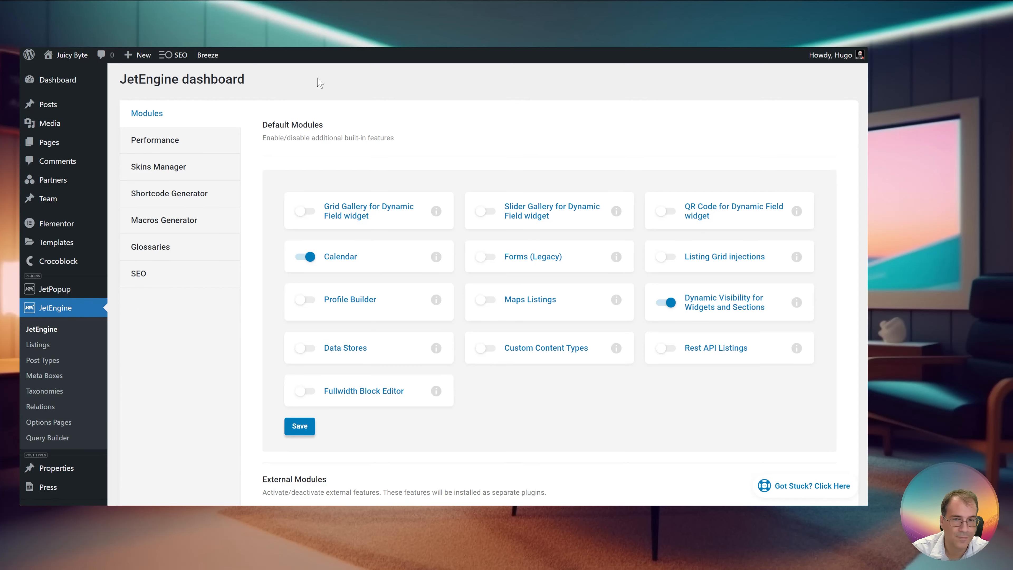
mouse_move(60, 146)
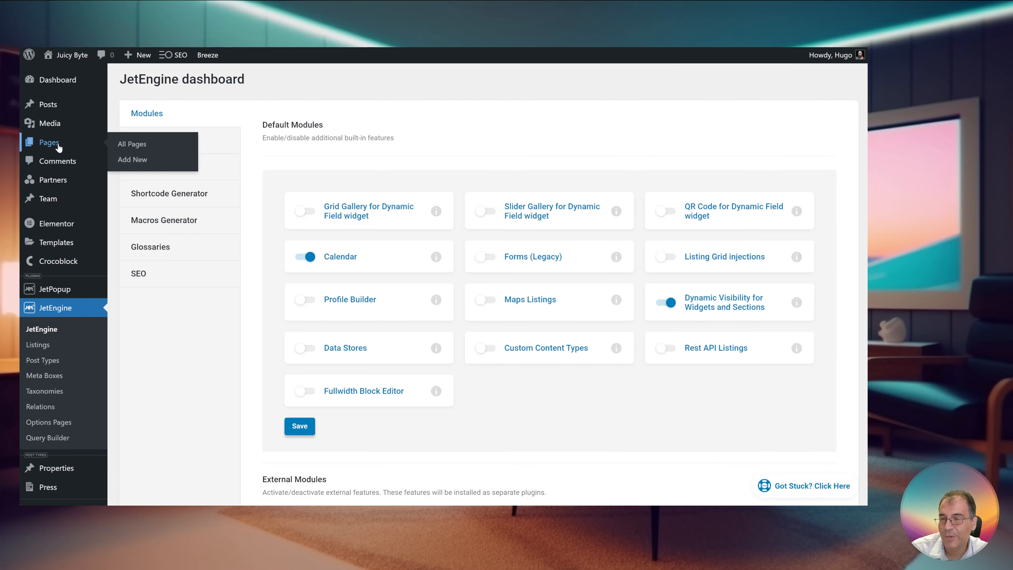
left_click(127, 148)
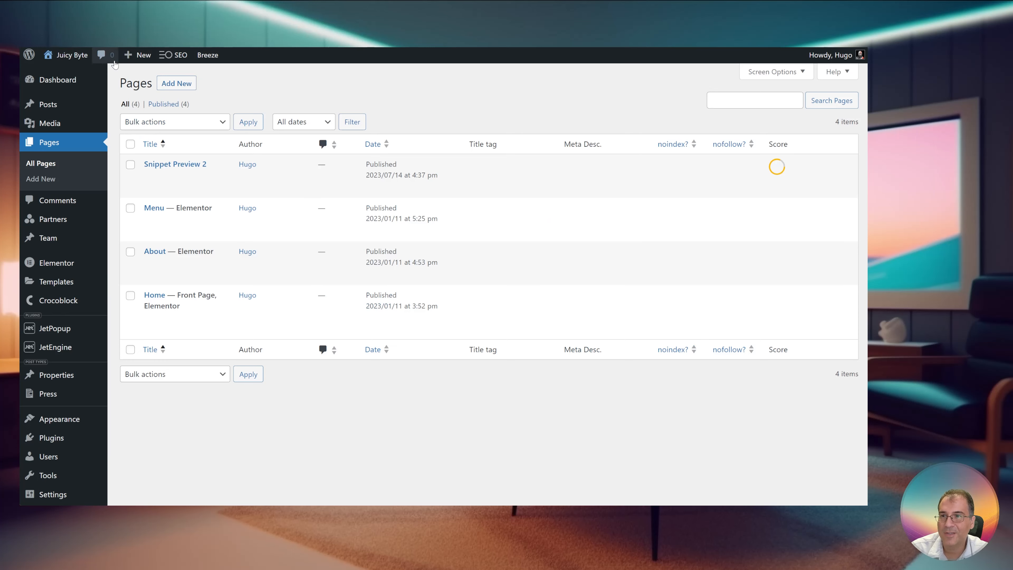
left_click(57, 74)
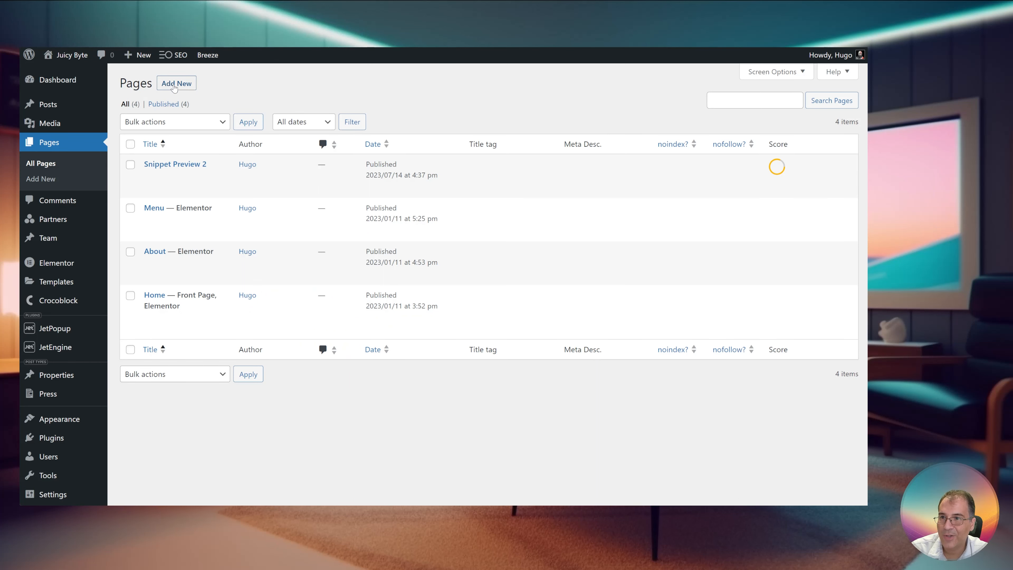
left_click(175, 84)
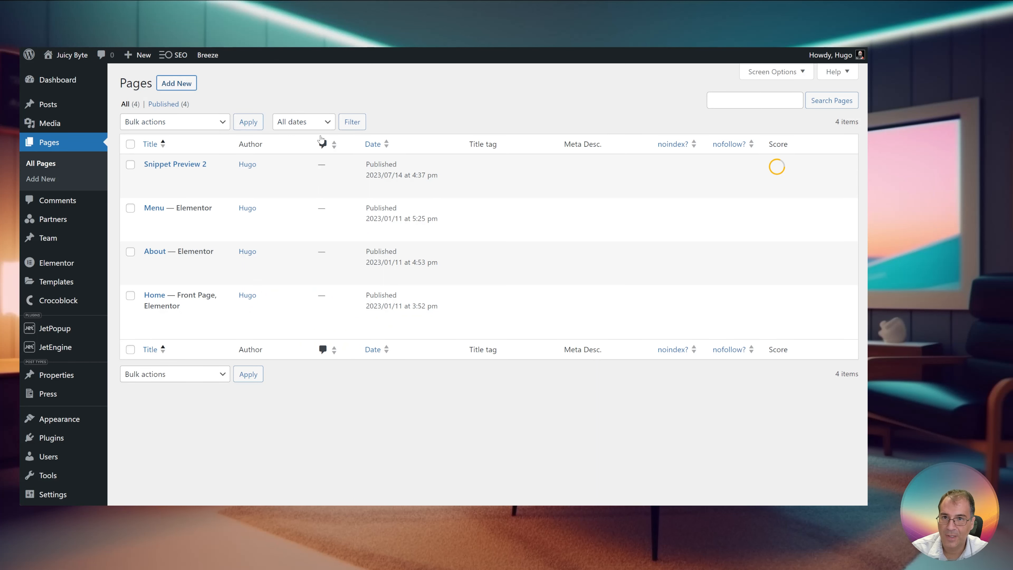
type("Events")
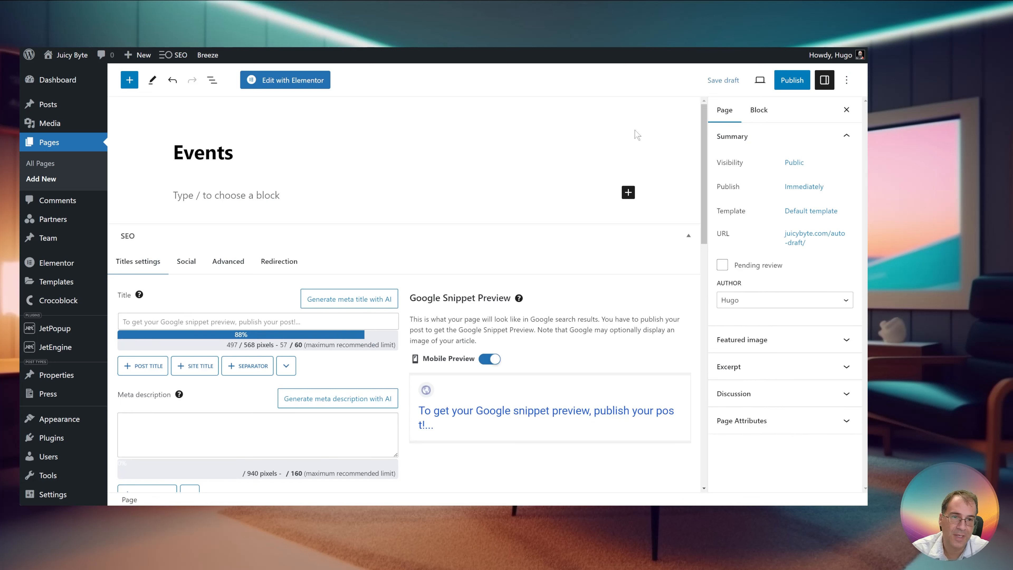
left_click(780, 90)
left_click(763, 82)
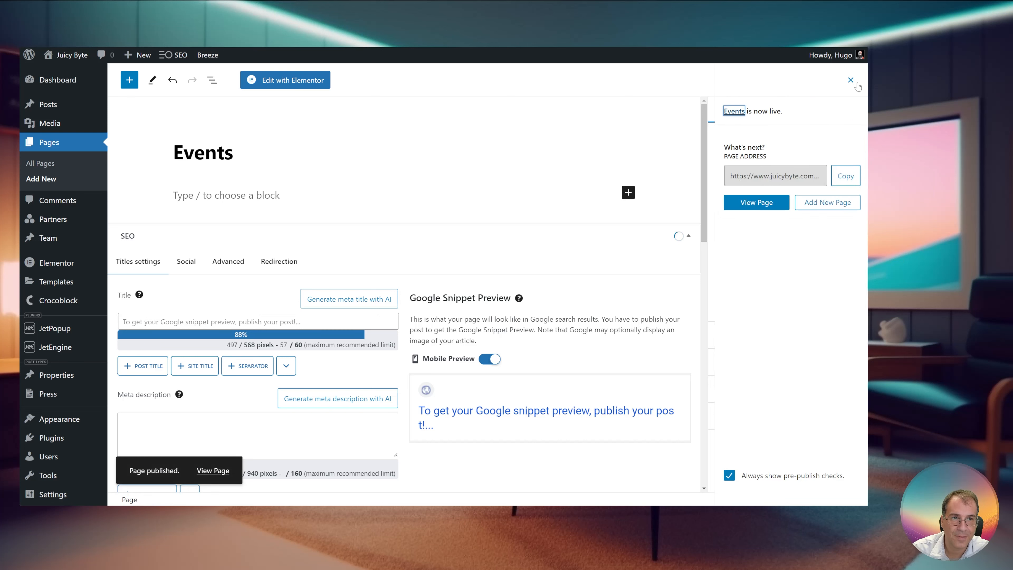
left_click(853, 85)
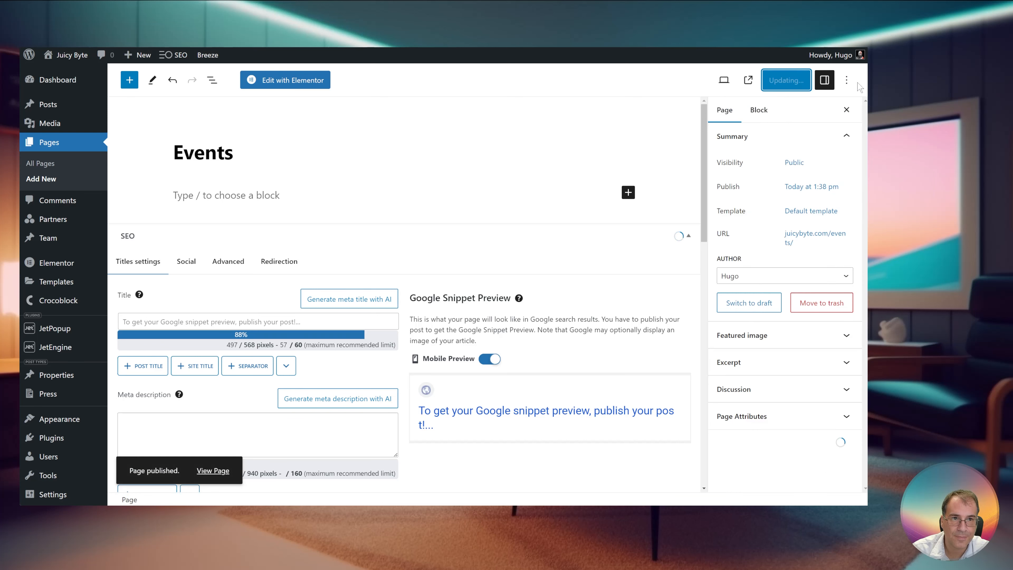
Open the Events page in Elementor, hide its page title, and update the page
left_click(293, 82)
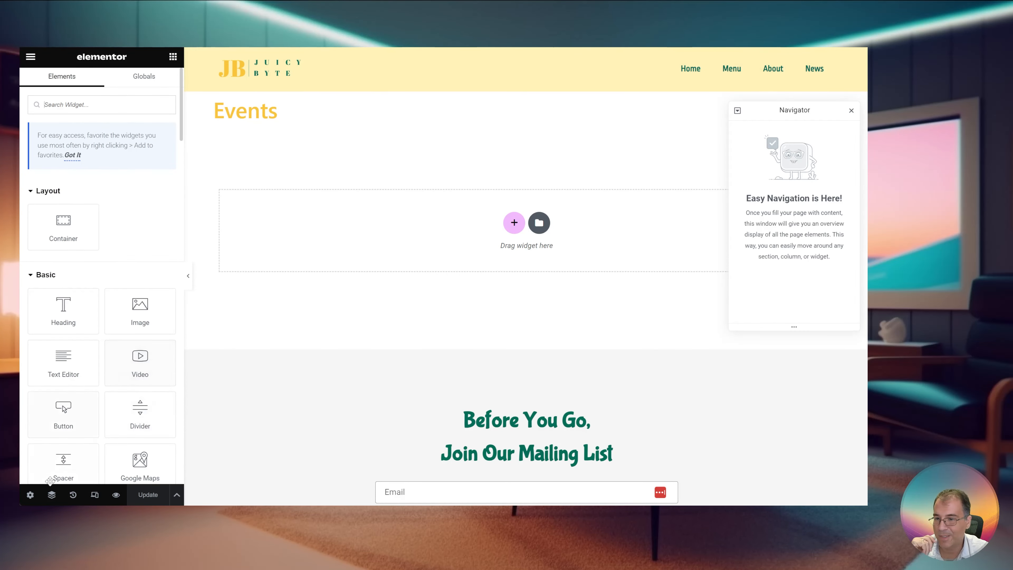
left_click(30, 495)
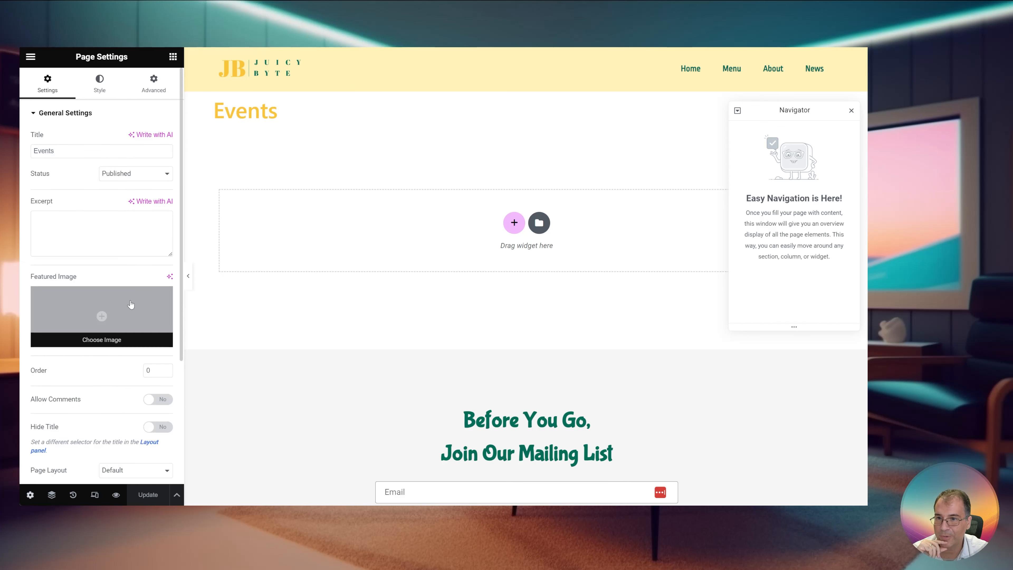
left_click(162, 426)
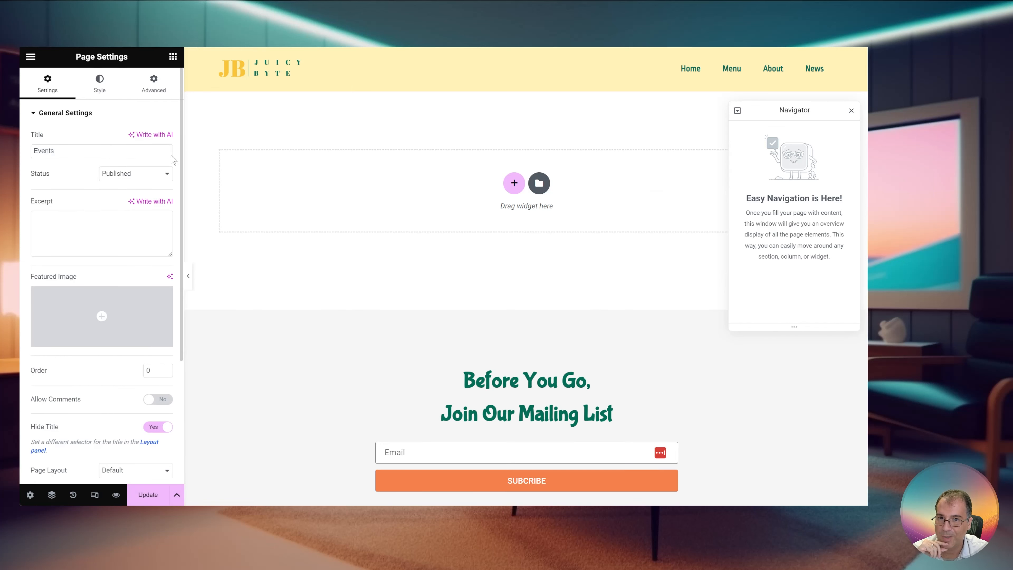
left_click(148, 494)
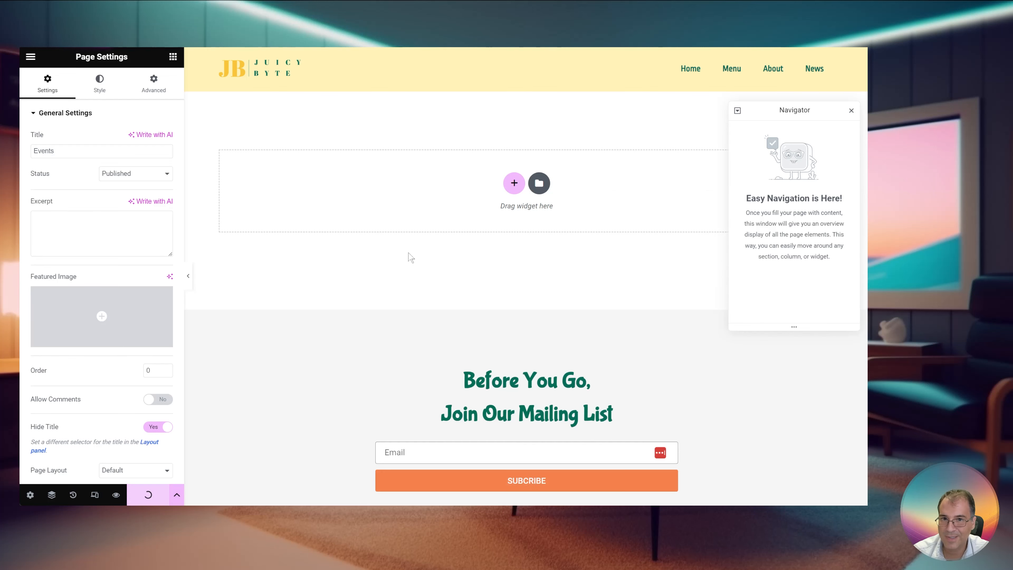
Find the Calendar widget and place it in the empty content area of the Events page
left_click(173, 56)
left_click(104, 104)
type("cal")
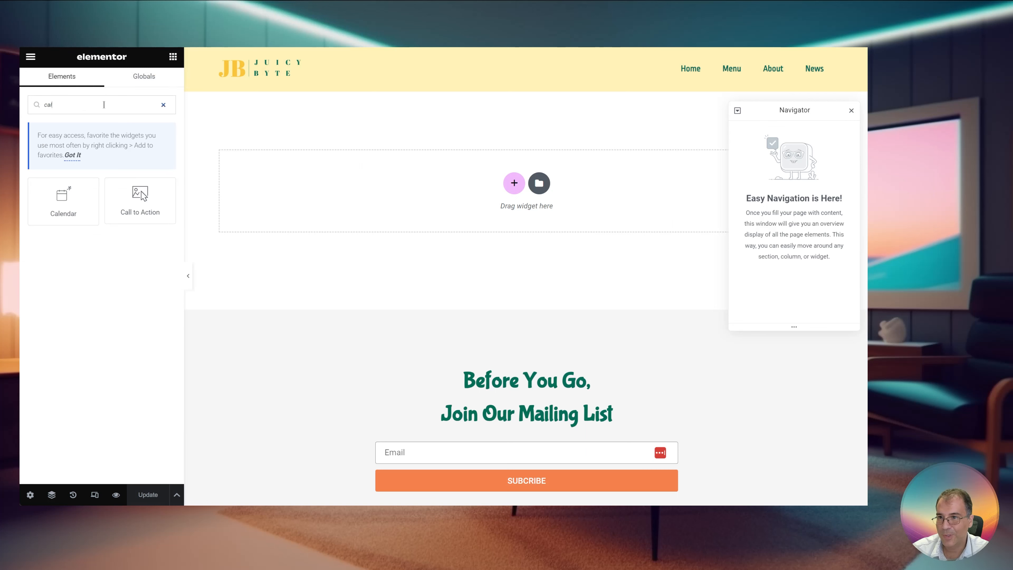
left_click_drag(63, 200, 517, 189)
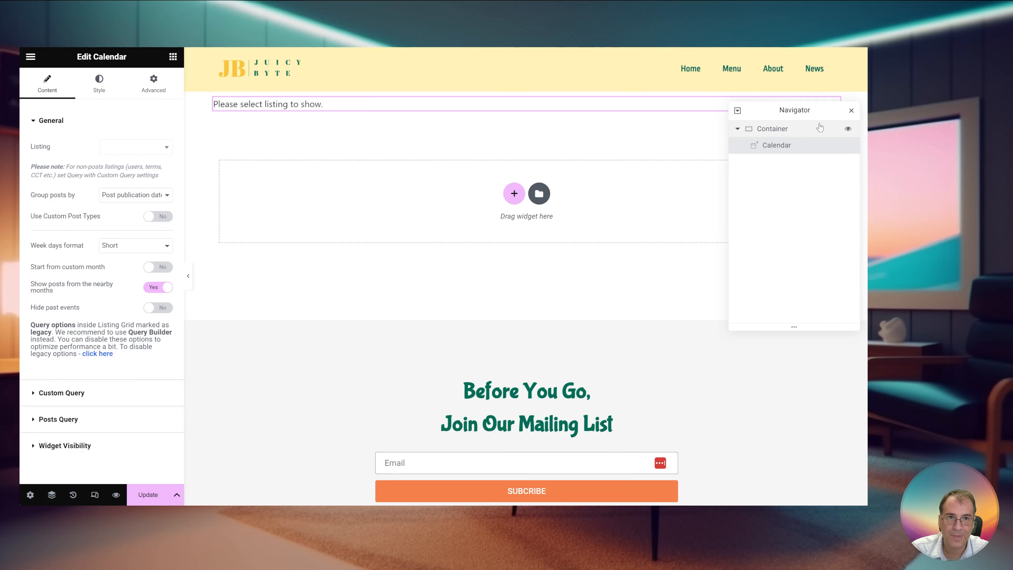
Unlink the margins of the container holding the calendar, set its top margin to 60 px, and update the page
left_click(772, 128)
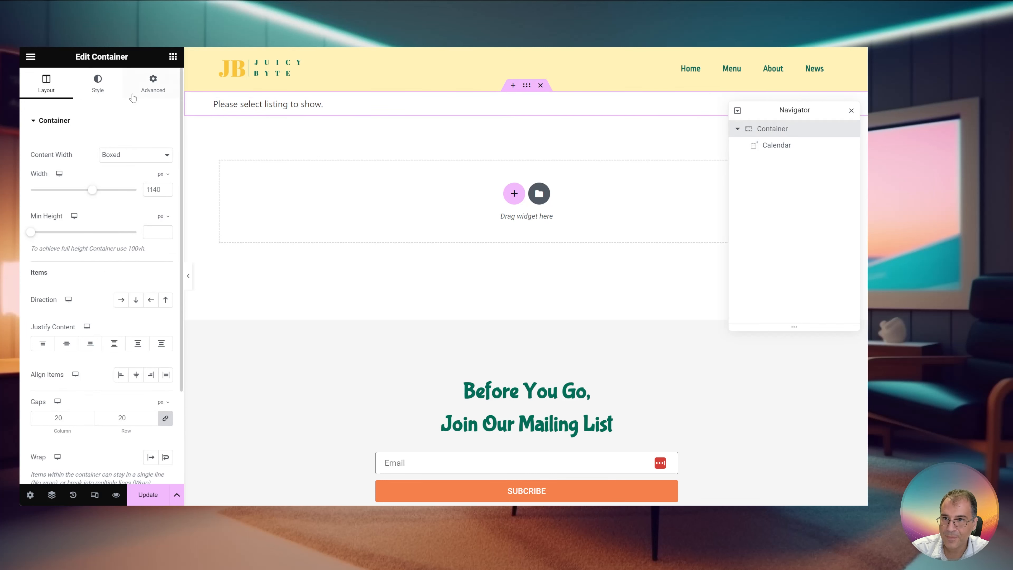
left_click(146, 90)
left_click(166, 159)
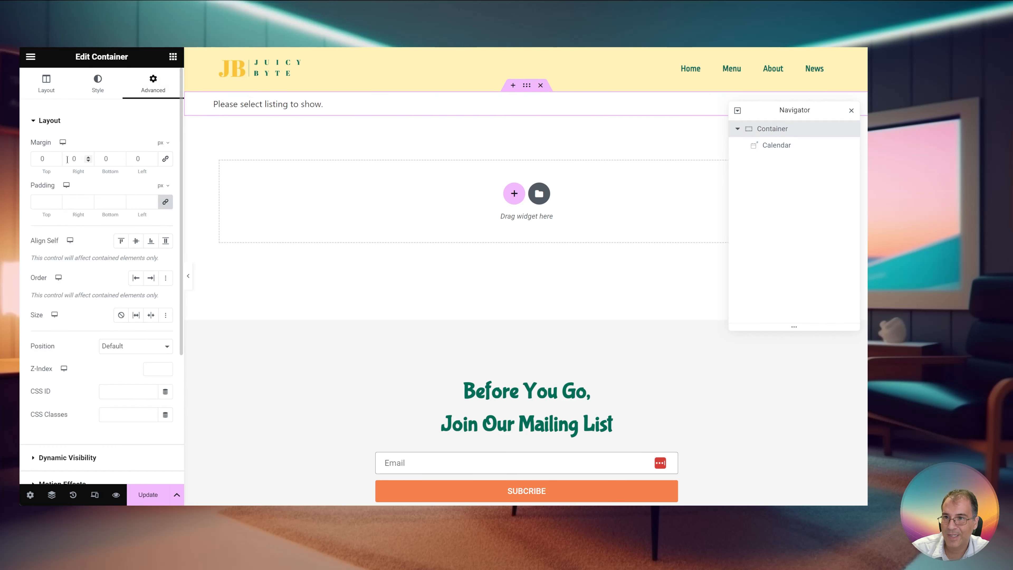
left_click(42, 159)
type("60")
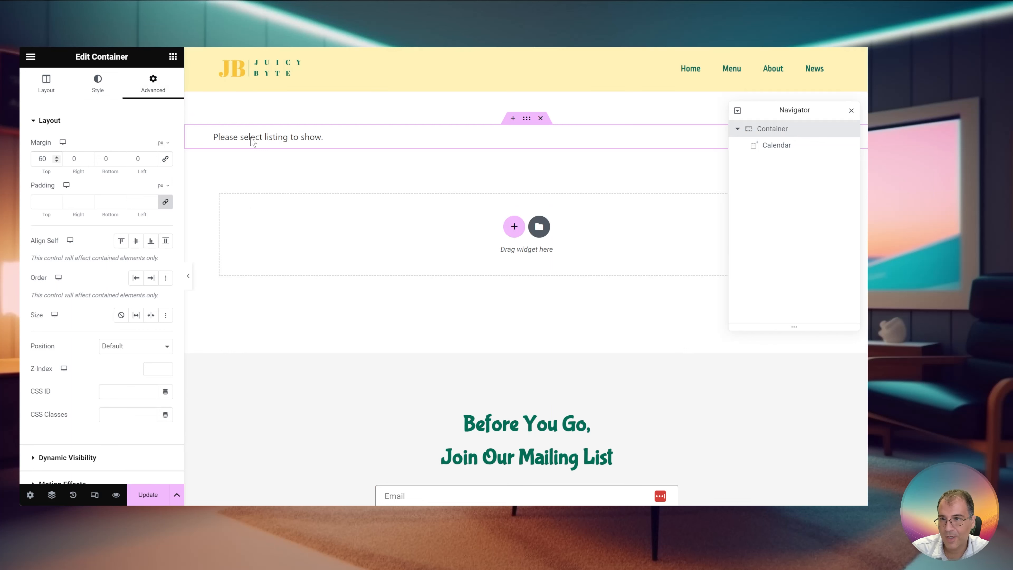
left_click(158, 497)
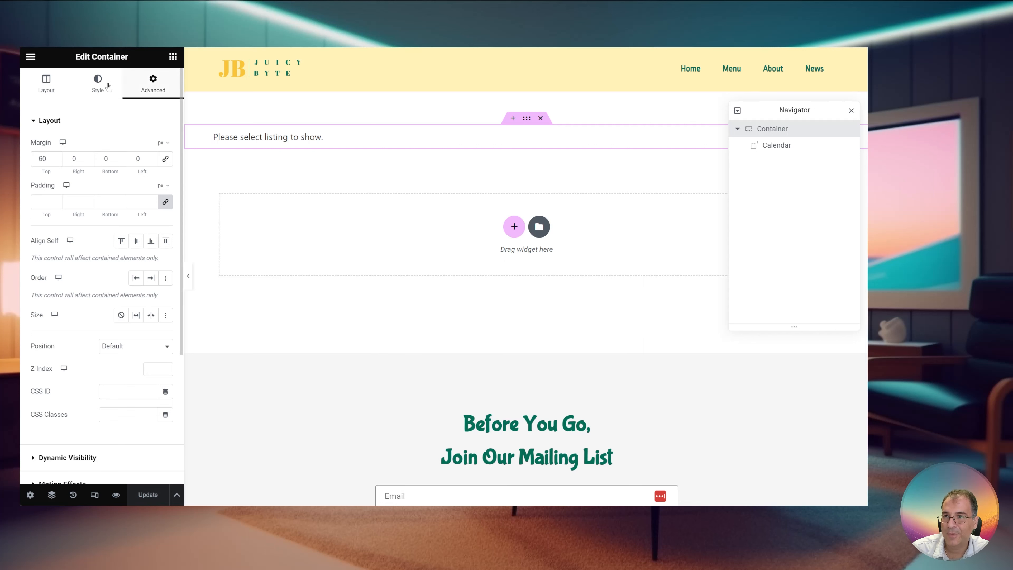
Exit the Elementor editor and add the Events page to the site's Main navigation menu
left_click(30, 56)
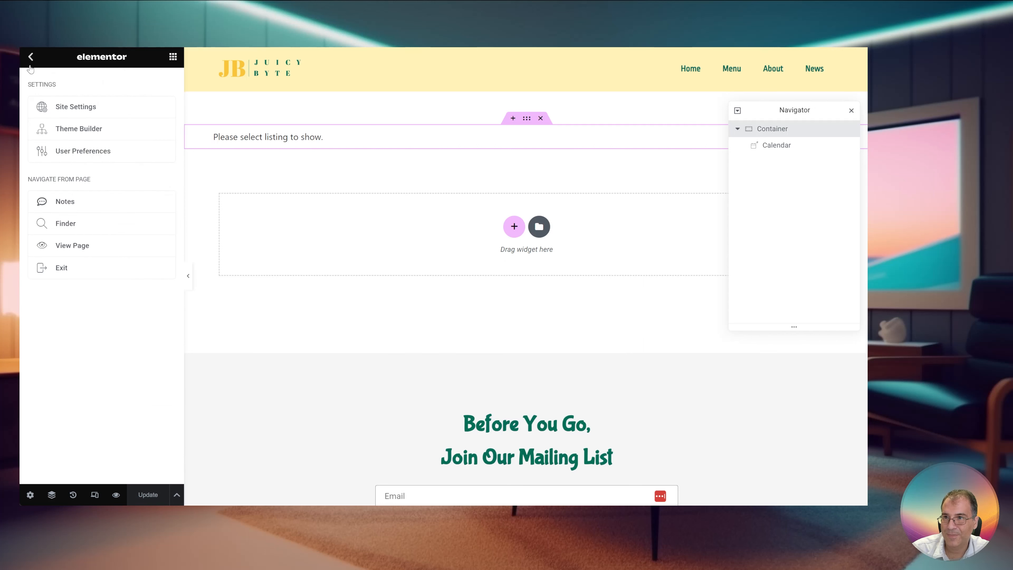
left_click(61, 268)
scroll(61, 270, "down", 2)
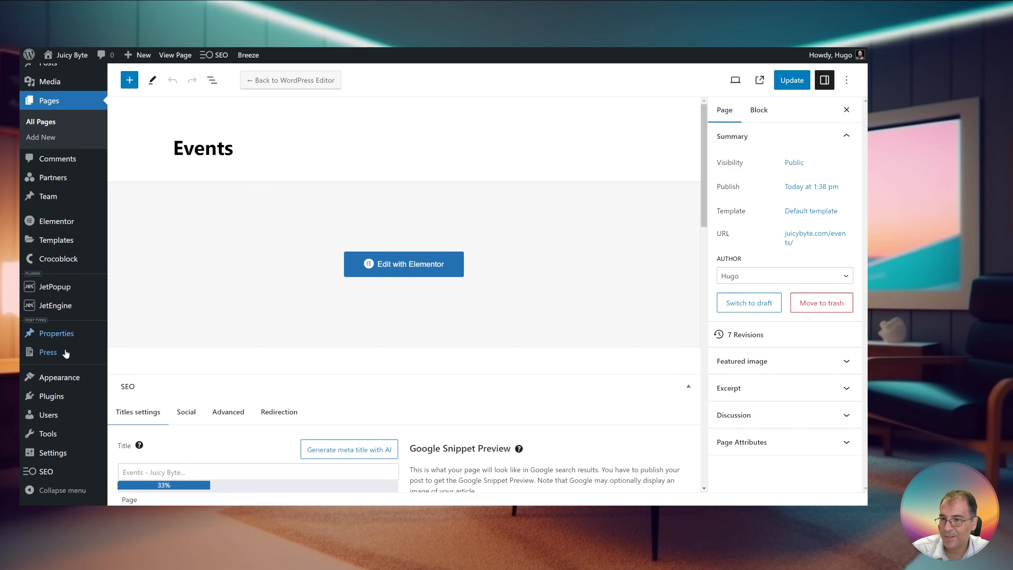
mouse_move(60, 377)
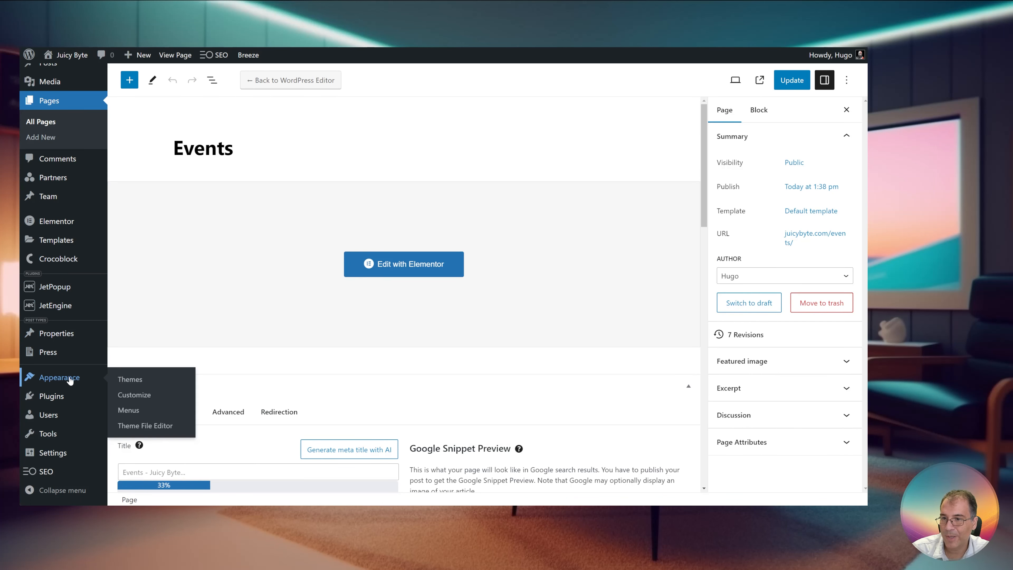
left_click(140, 411)
left_click(138, 257)
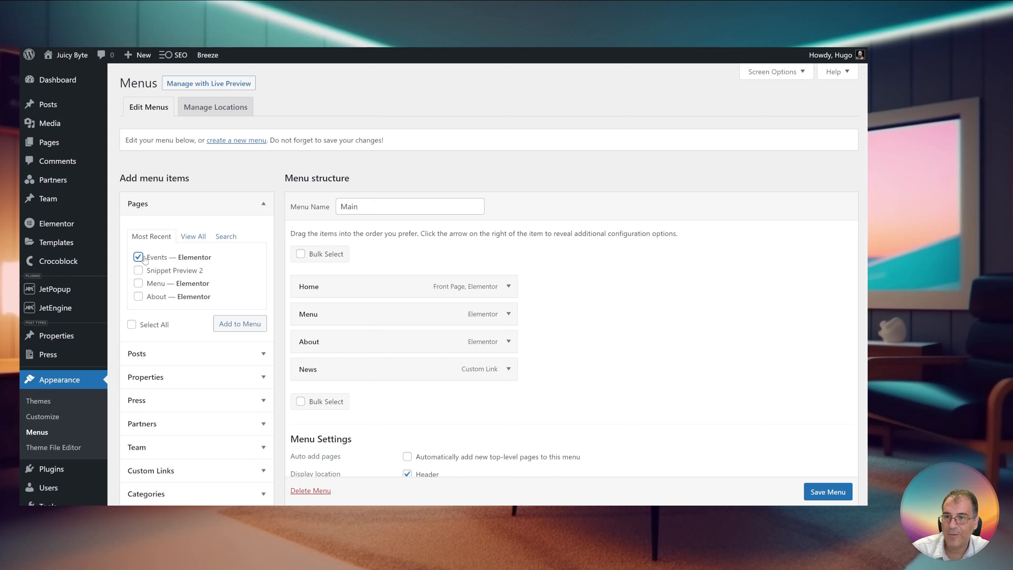
left_click(239, 324)
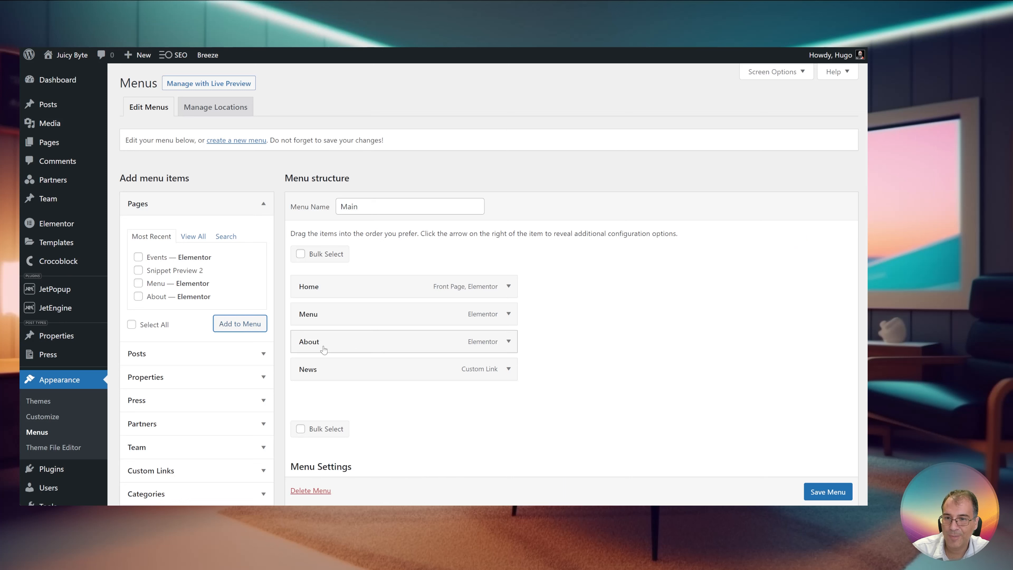
Move the Events menu item between Menu and About, and save the Main menu
left_click_drag(346, 396, 351, 342)
scroll(830, 493, "down", 1)
left_click(829, 492)
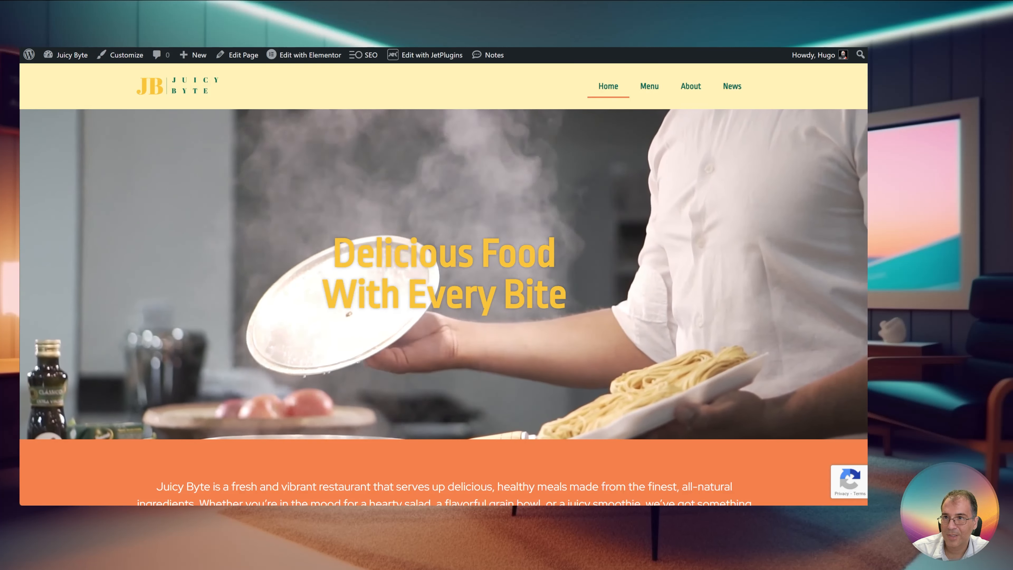
Reload the live site, follow the Events link in its header, and examine the calendar area's content
key("F5")
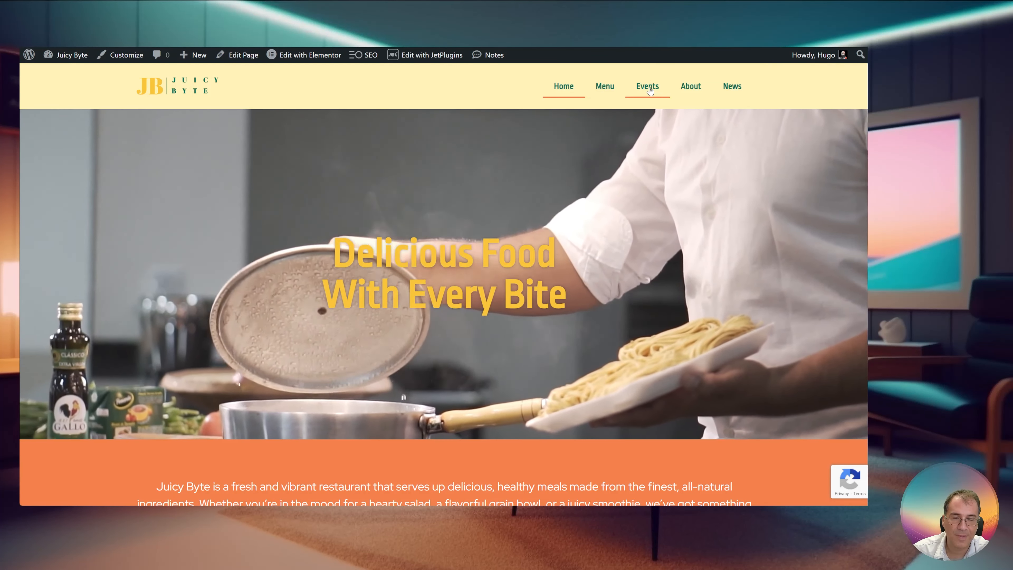
left_click(649, 91)
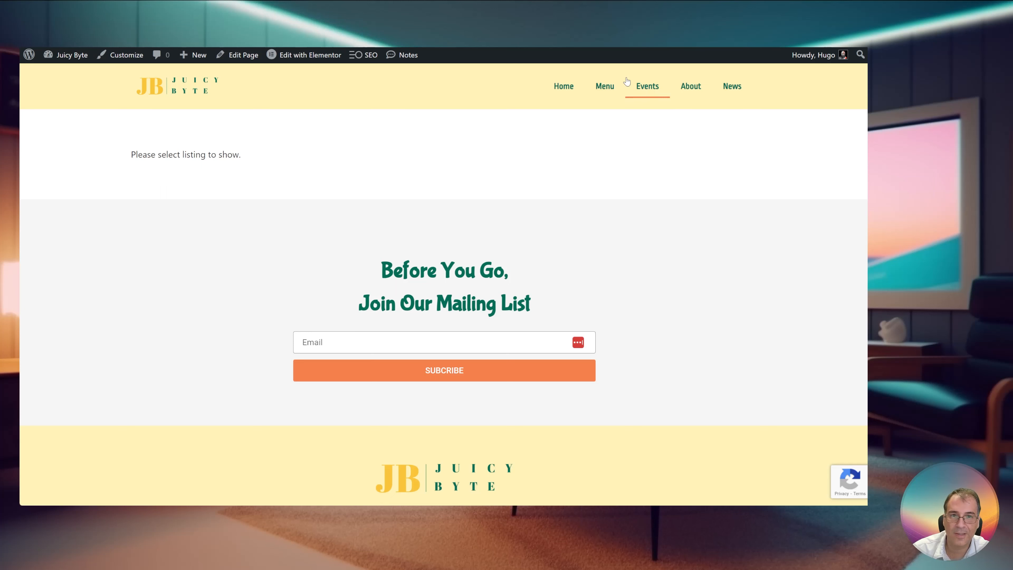
left_click_drag(130, 158, 280, 167)
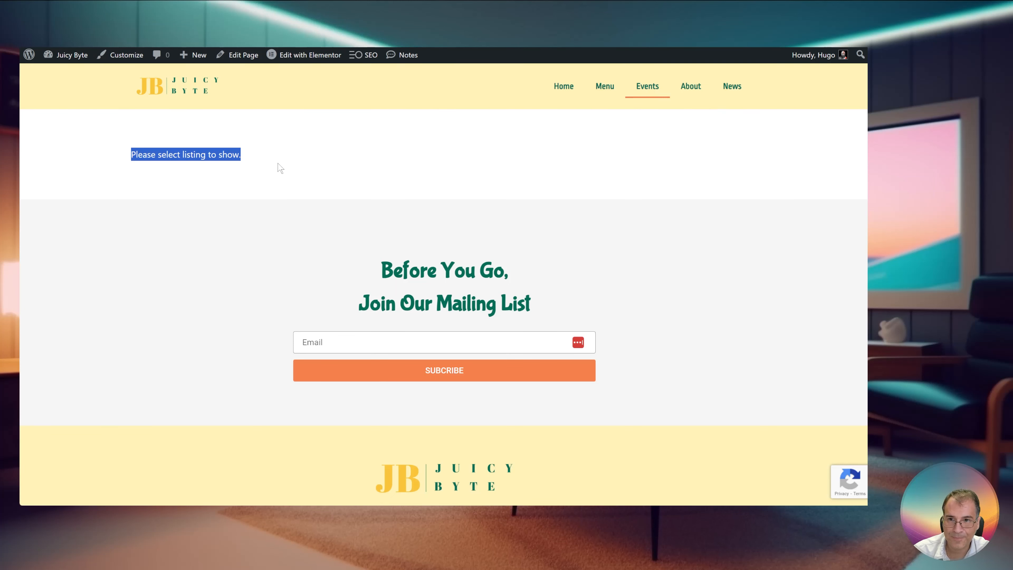
left_click(175, 149)
left_click_drag(132, 155, 254, 160)
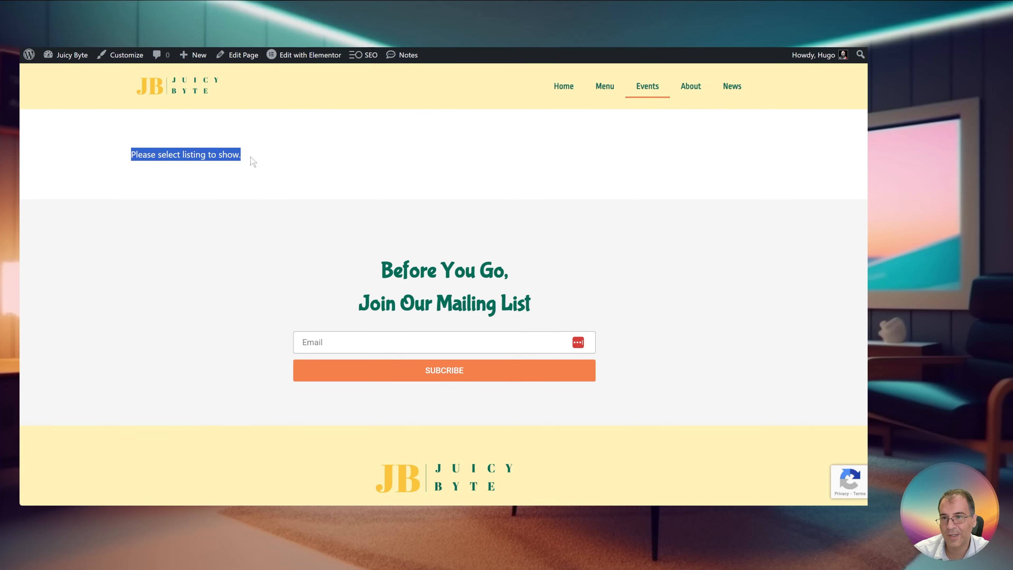
left_click(202, 164)
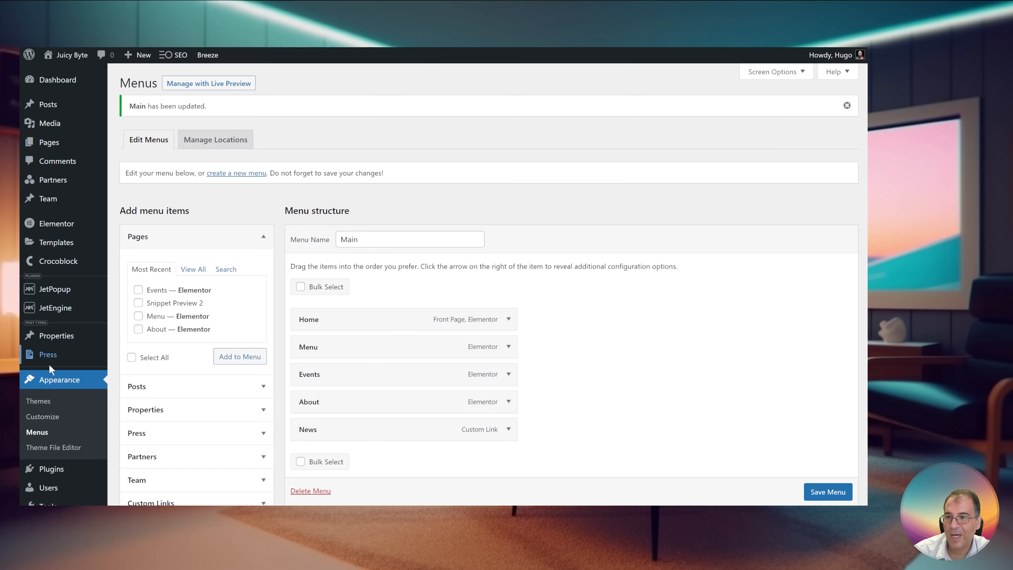
Start a new custom post type in JetEngine and name it Events
mouse_move(50, 317)
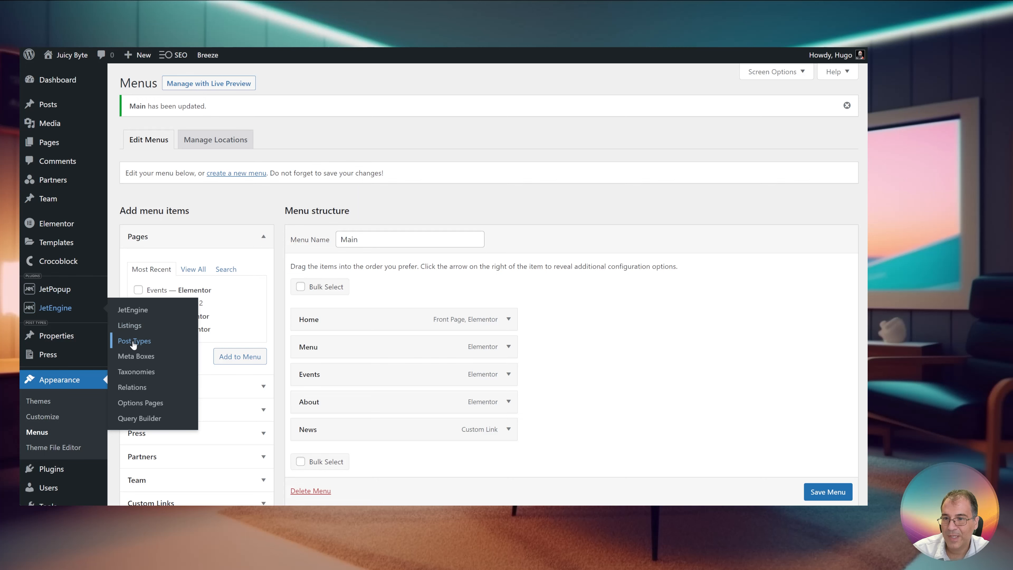
left_click(135, 342)
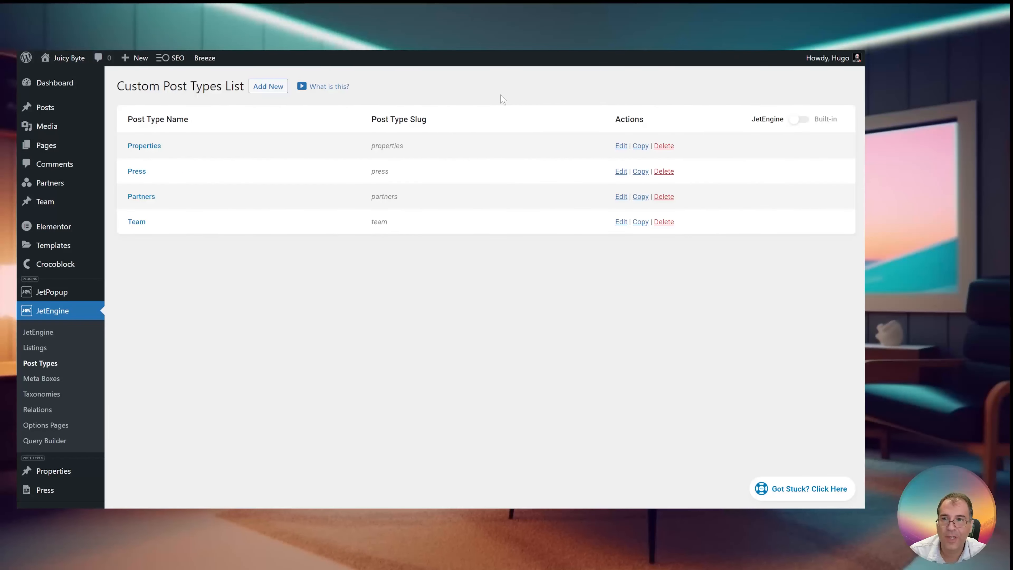
left_click(262, 86)
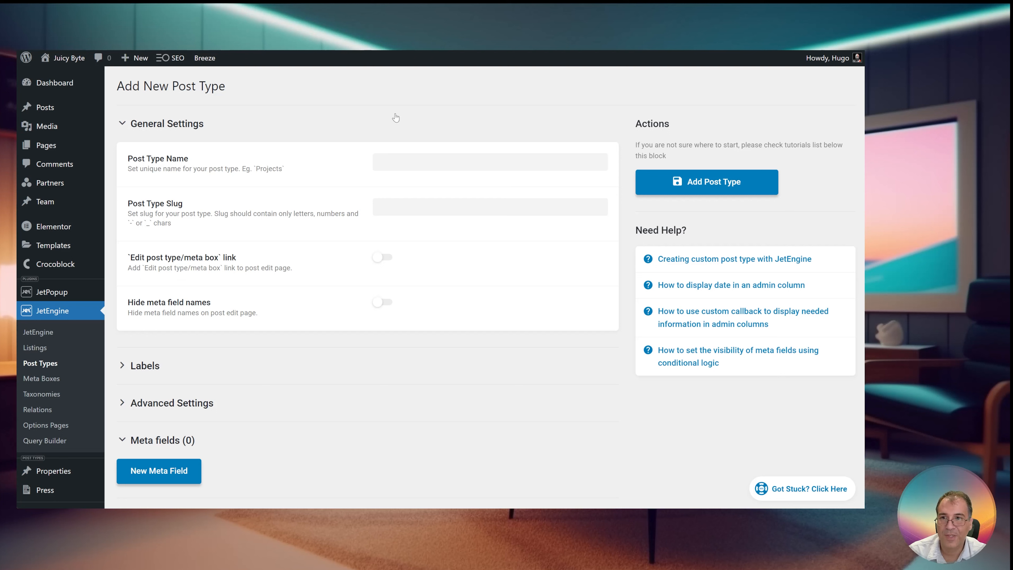
left_click(386, 164)
type("Events")
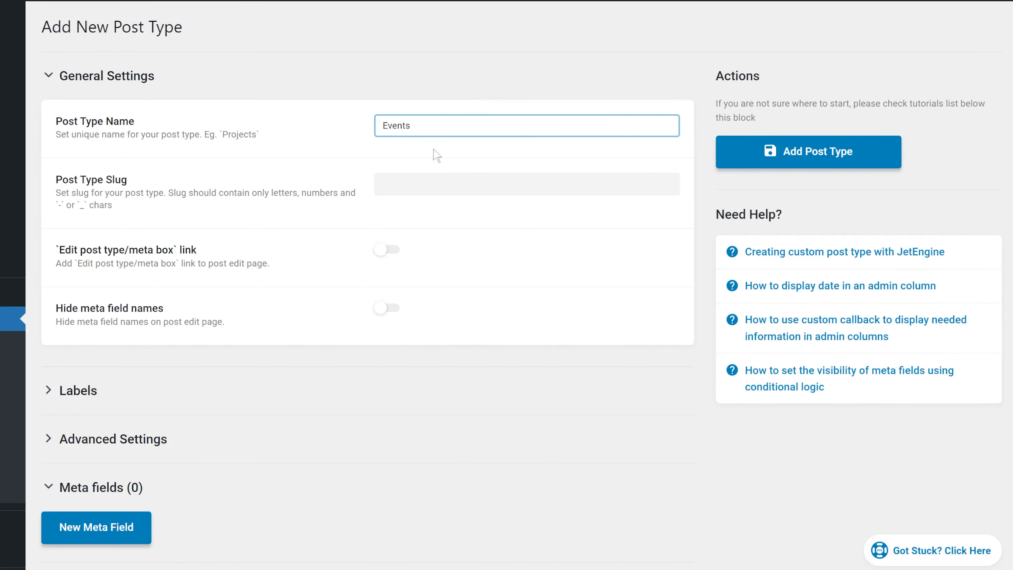
In the post type's labels, set the singular name to Event and both Add New and Add New Item to Add New Event
scroll(361, 215, "down", 3)
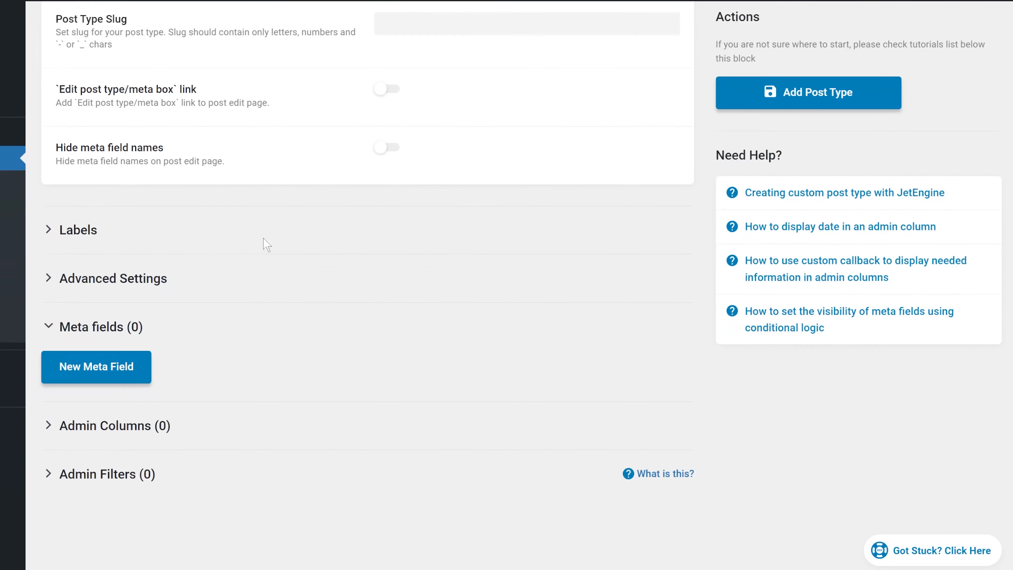
left_click(86, 223)
left_click(418, 266)
type("Event")
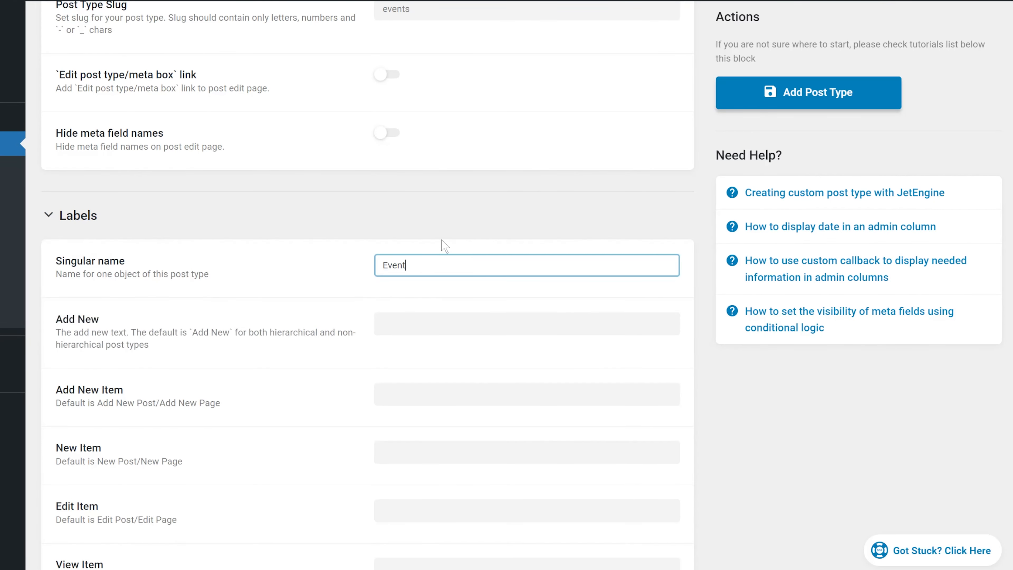
key("Tab")
type("Add New Event")
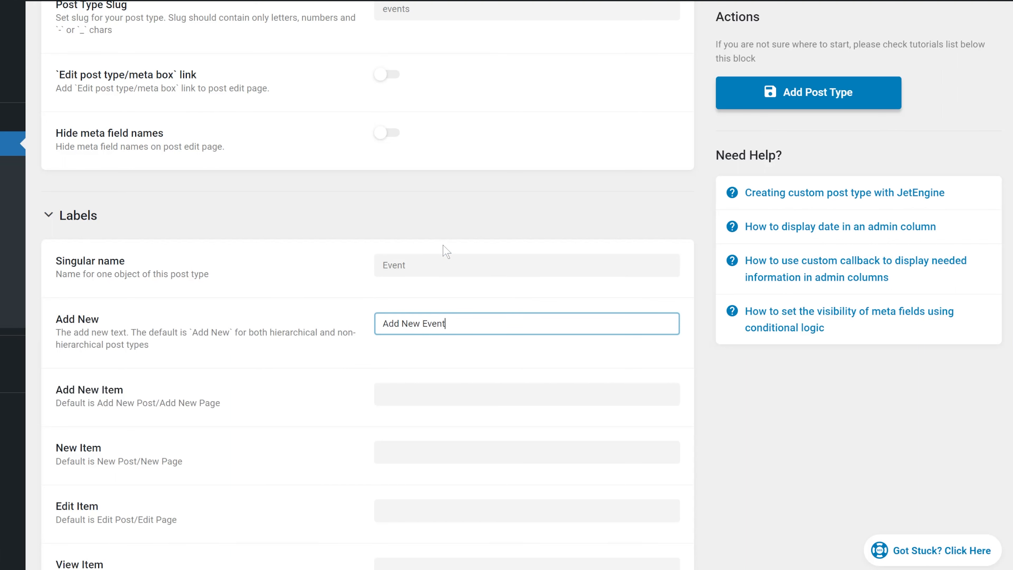
key("Tab")
type("Add New Event")
Set the item labels to New Event, Edit Event, View Event, All Events, Search for Events, Parent Event, and the Not found label to Parent Events
key("Tab")
type("New Event")
key("Tab")
type("Edit Event")
key("Tab")
type("View Event")
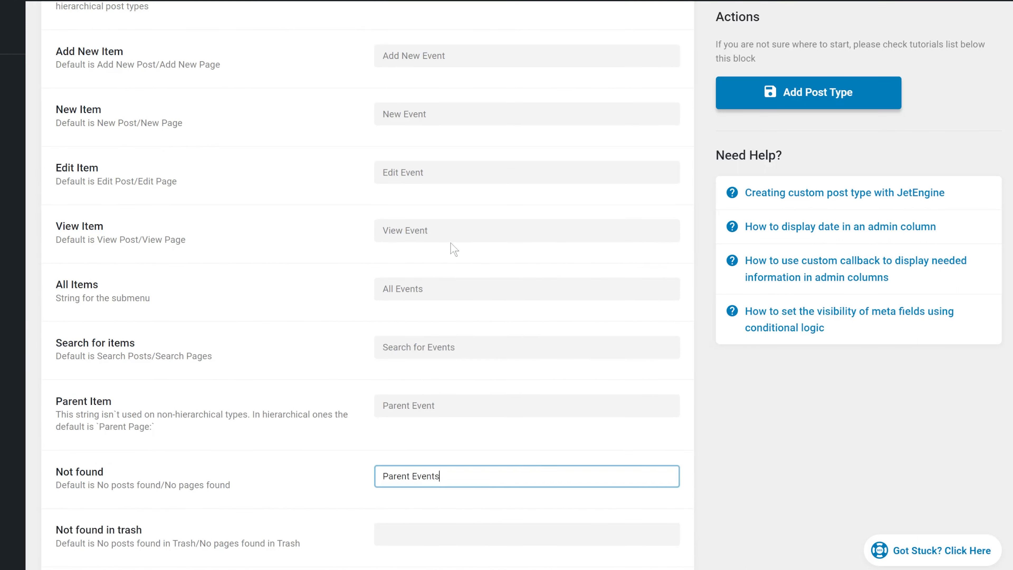
Label not-found-in-trash as No Events found in trash, admin menu Events, toolbar Event, and fill the featured image labels: Featured Image, Set, Remove and Use featured image
key("Tab")
type("No Events found in trash")
key("Tab")
type("Events")
key("Tab")
type("Event")
key("Tab")
type("Featured Image")
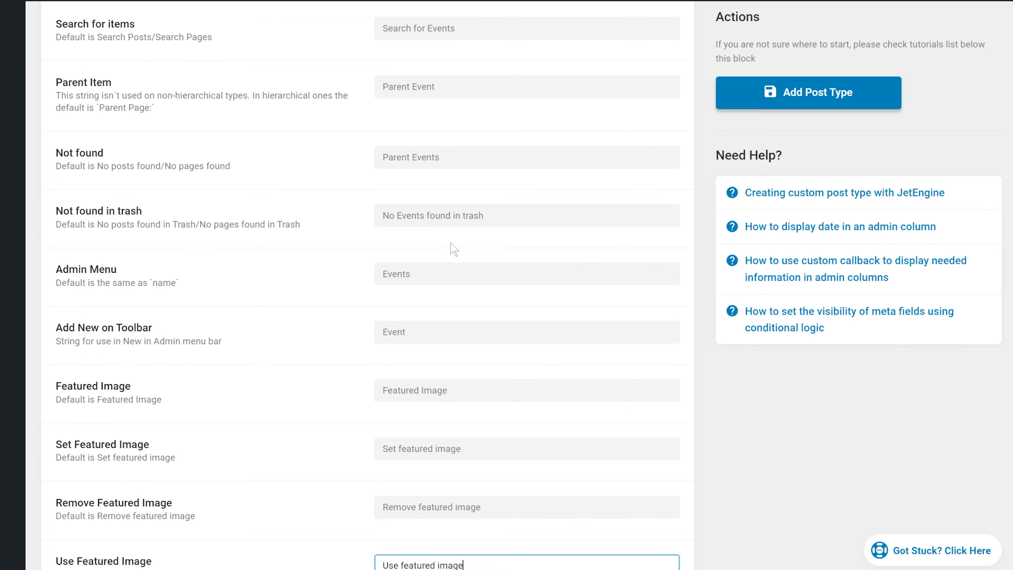
Set the nav menu archive label to Events, the media button to Insert into Event and the media filter to Uploaded to this Event
key("Tab")
type("Events")
key("Tab")
type("Insert into Event")
key("Tab")
type("Uploaded to this Event")
Expand the Advanced Settings of the new post type
scroll(319, 280, "down", 4)
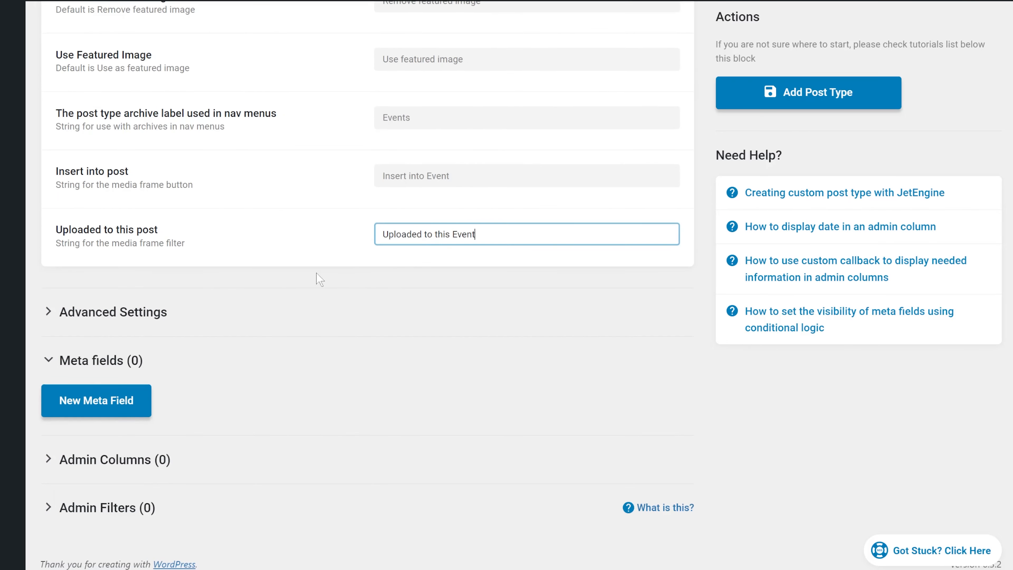
left_click(168, 312)
scroll(287, 324, "down", 5)
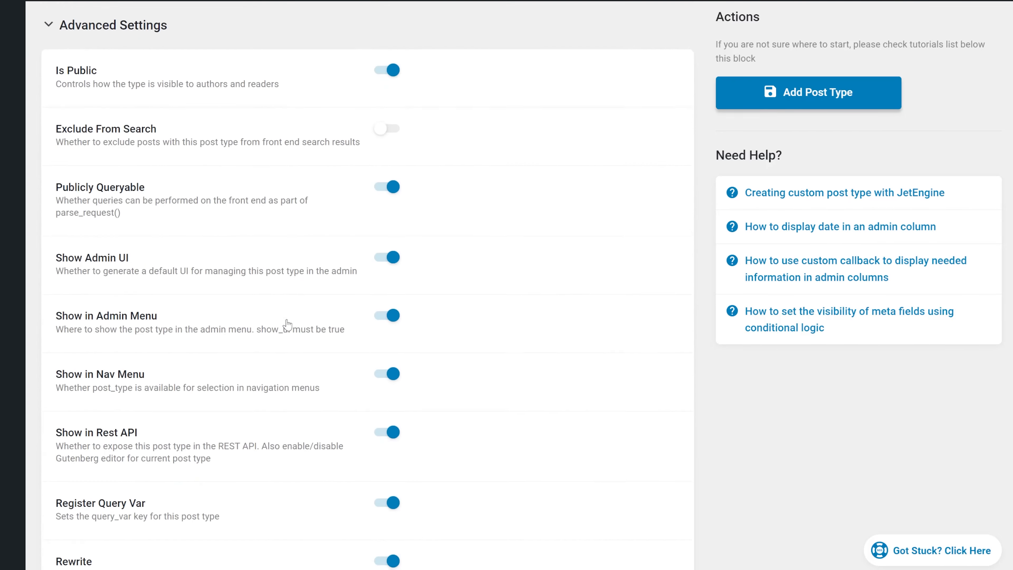
scroll(287, 324, "down", 10)
scroll(290, 326, "down", 5)
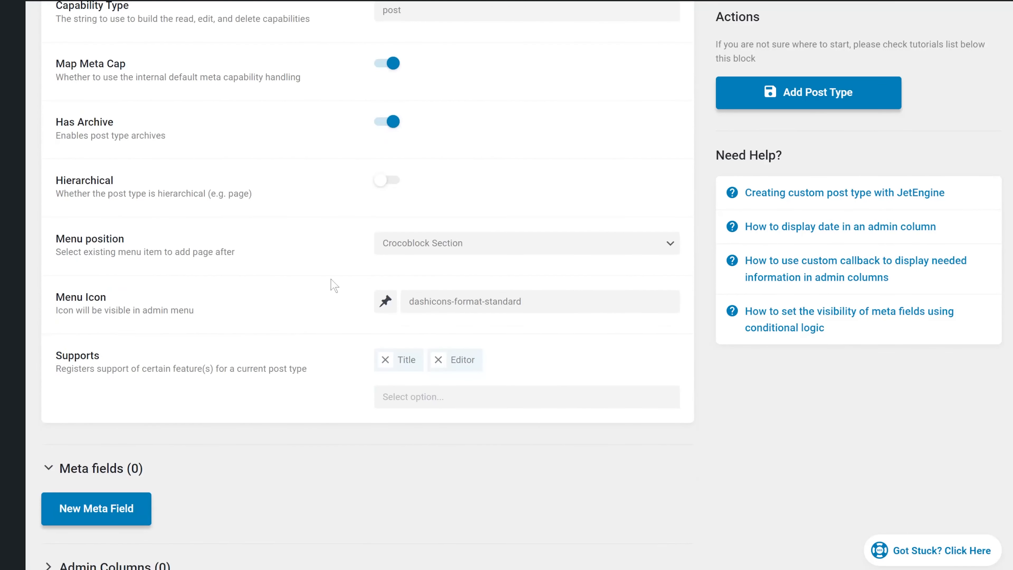
left_click(446, 300)
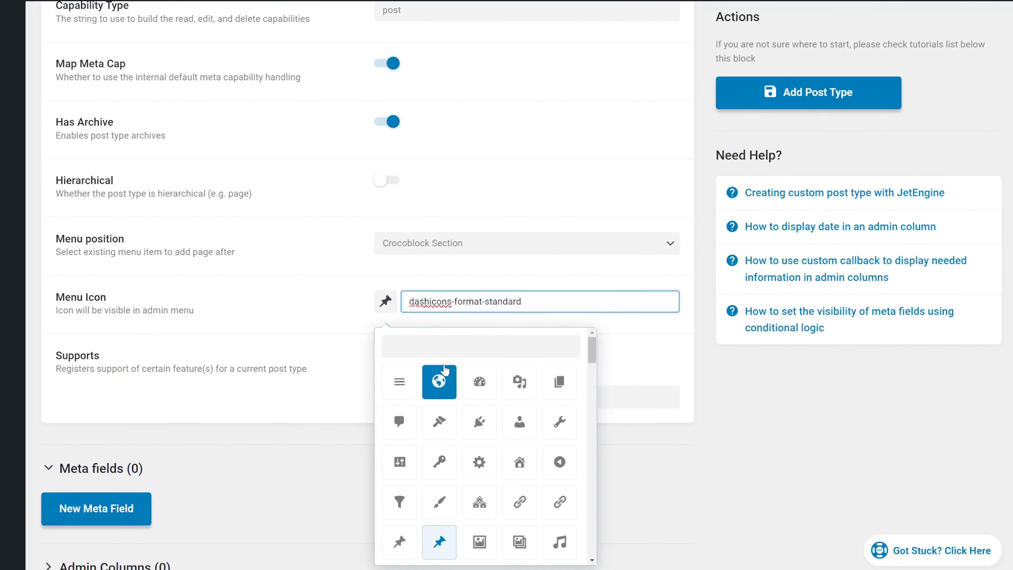
type("c")
key("ctrl+a")
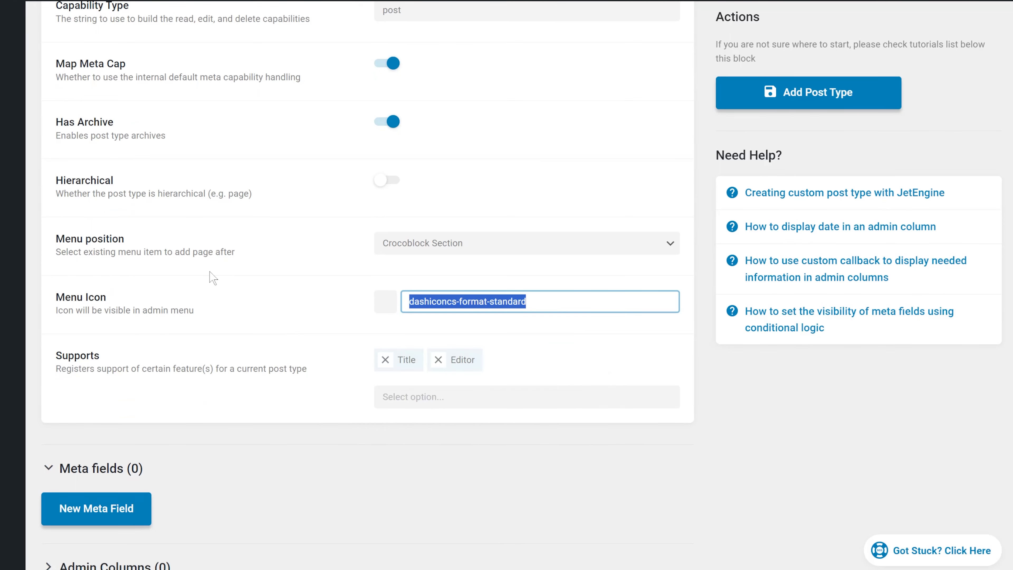
key("BackSpace")
type("calendar")
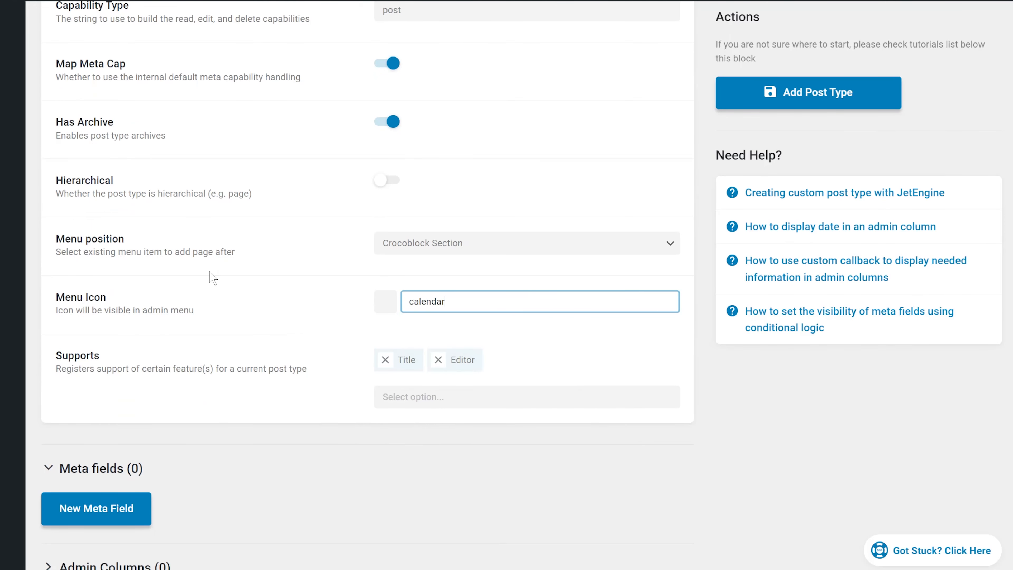
key("ctrl+a")
key("BackSpace")
Search the menu icons for "calen" and choose dashicons-calendar-alt as the post type's icon
left_click(390, 307)
left_click(409, 346)
type("c")
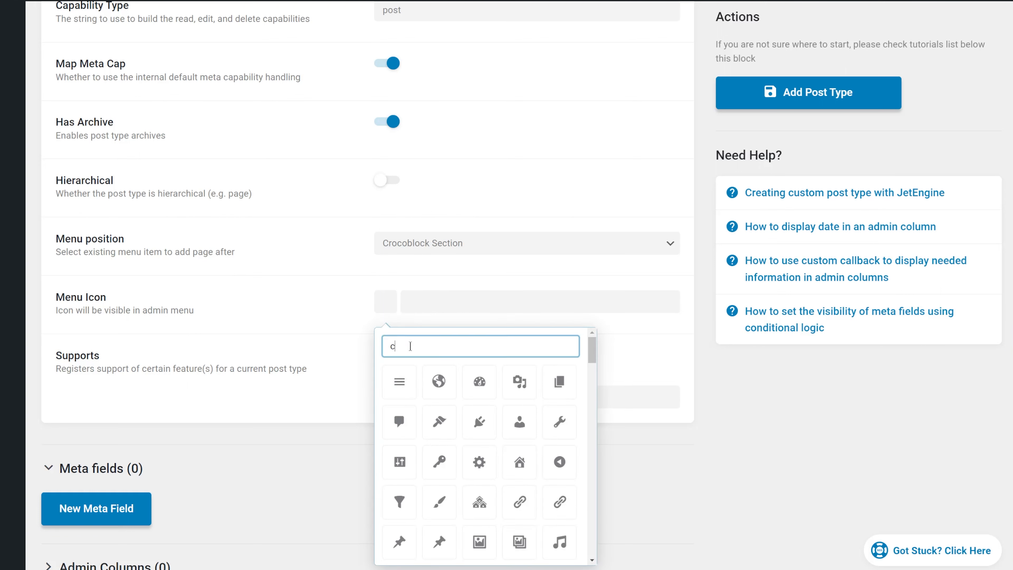
type("alen")
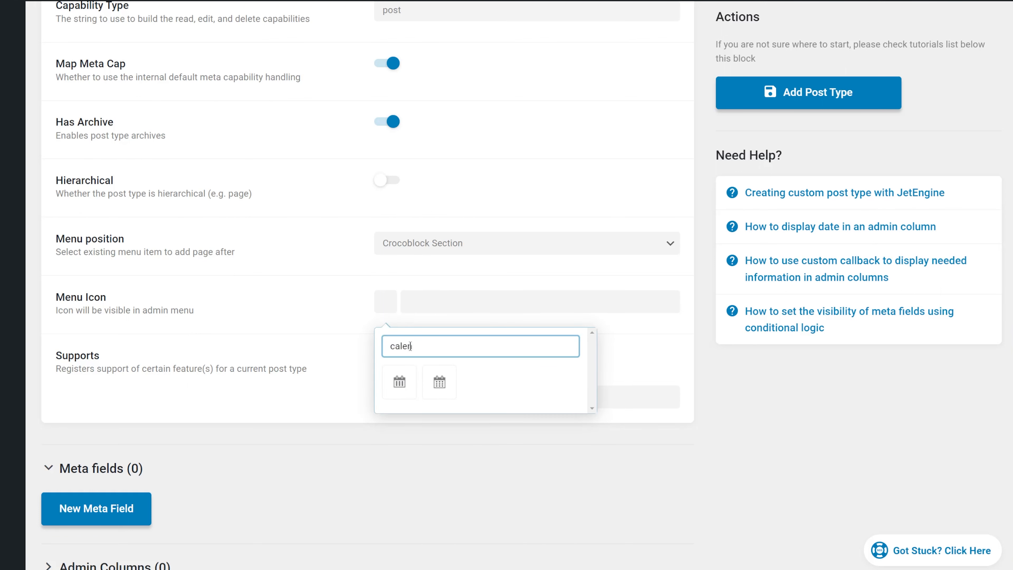
left_click(439, 382)
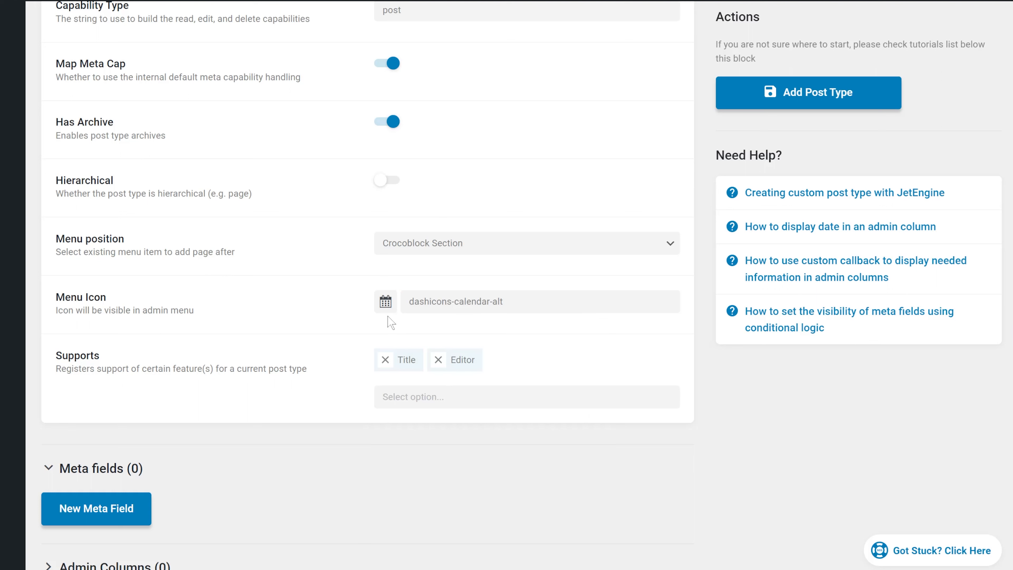
Replace Editor with Excerpt and Thumbnail (Featured Image) in the supported features, and create the post type
left_click(438, 359)
left_click(443, 397)
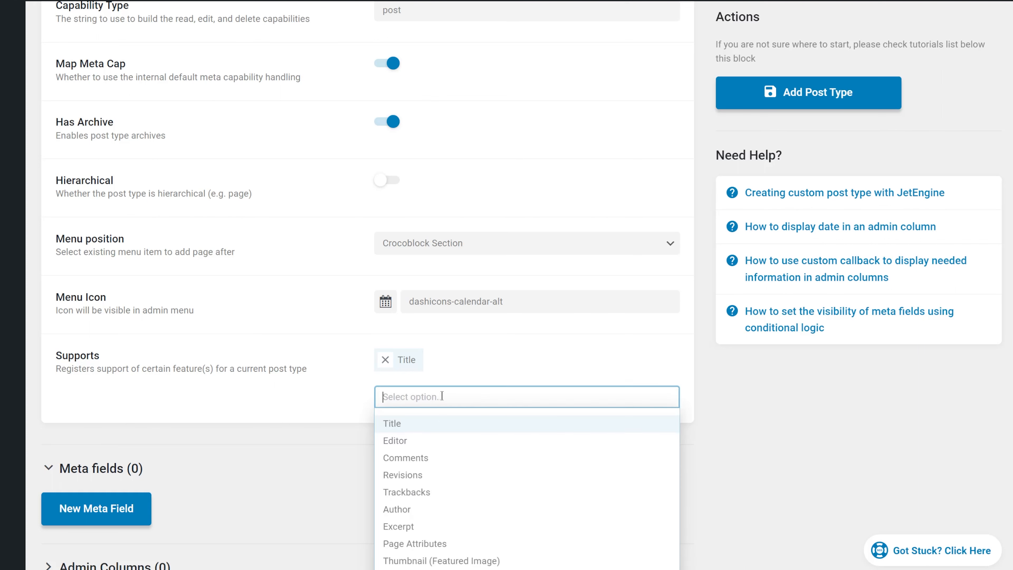
scroll(473, 447, "down", 3)
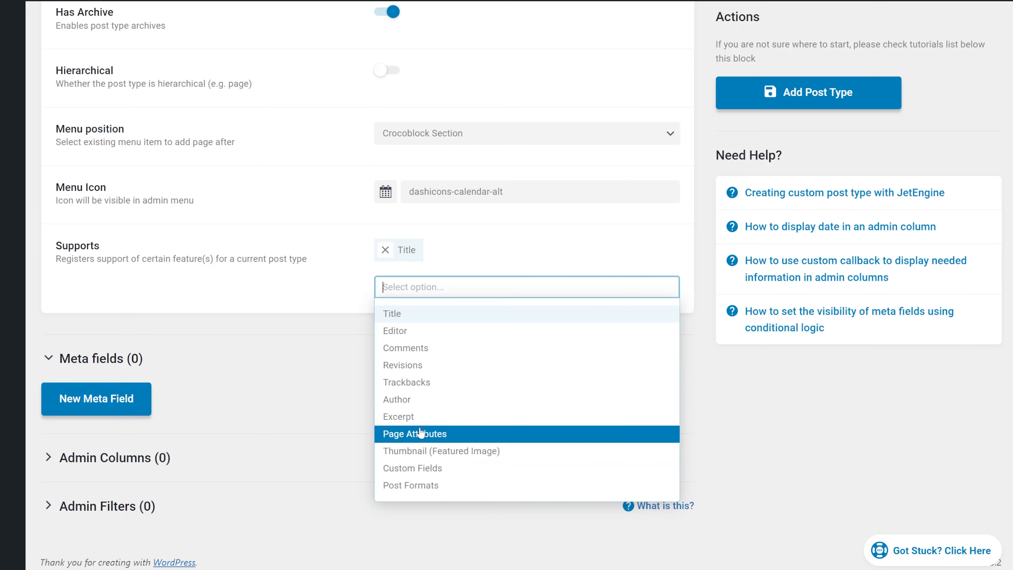
left_click(425, 418)
left_click(452, 296)
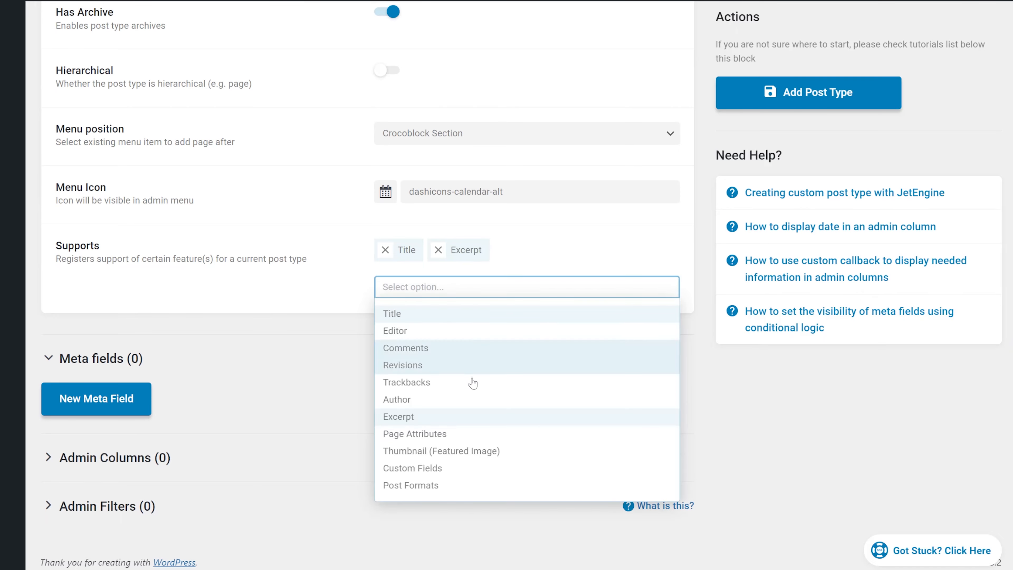
left_click(483, 458)
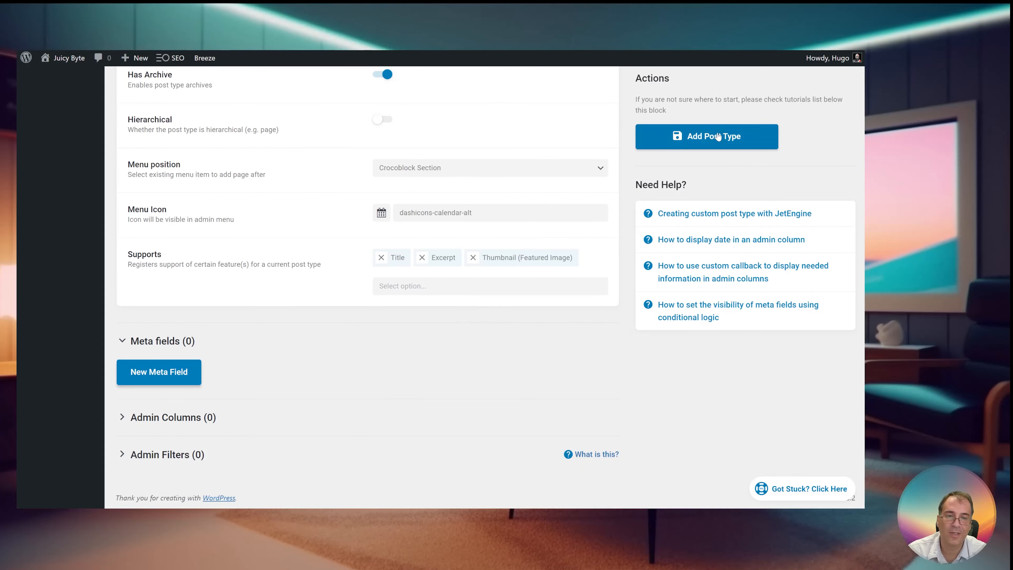
left_click(712, 137)
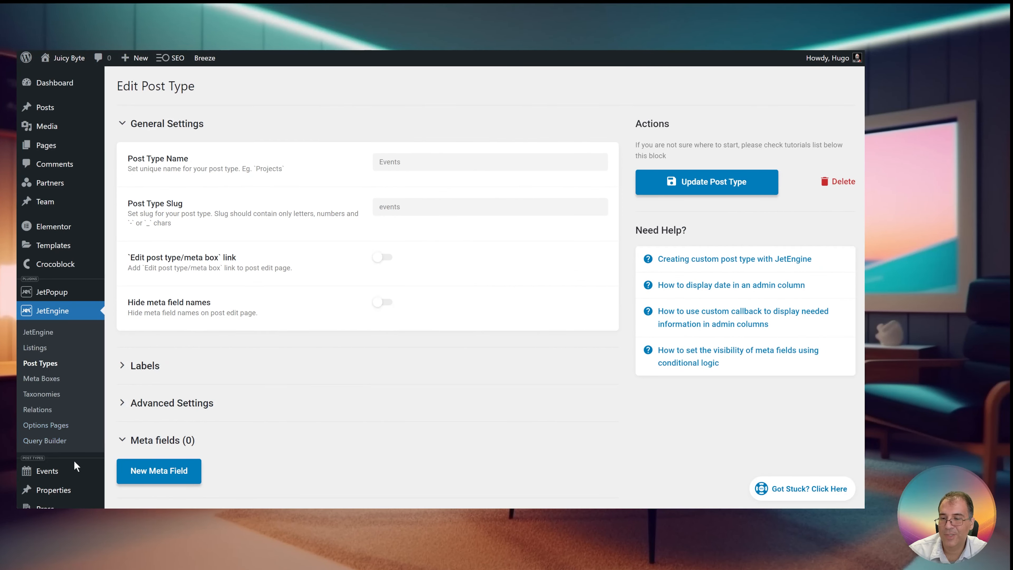
mouse_move(50, 472)
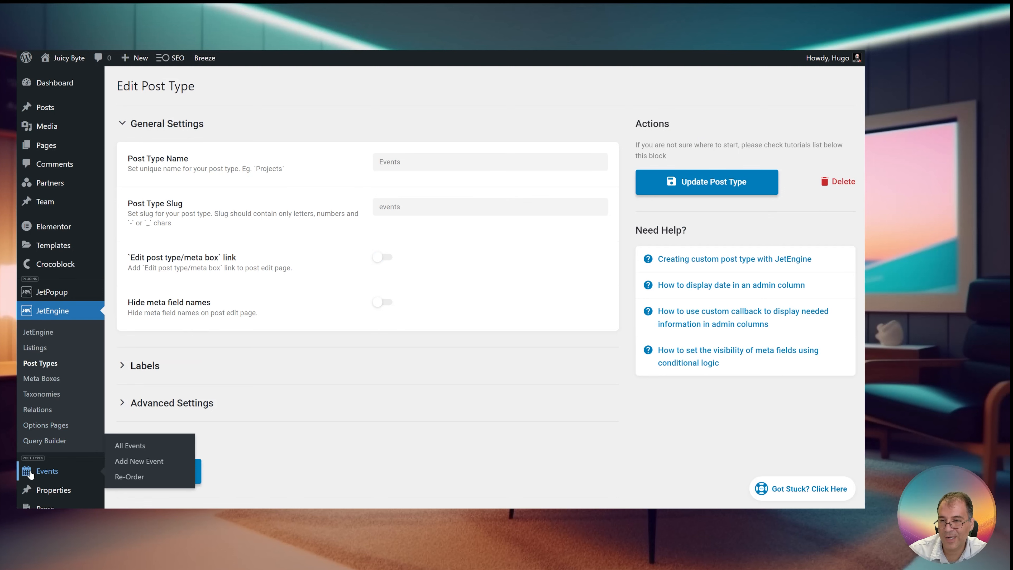
Add a meta field labelled Description with the name description, and set its field type to WYSIWYG
scroll(297, 278, "down", 4)
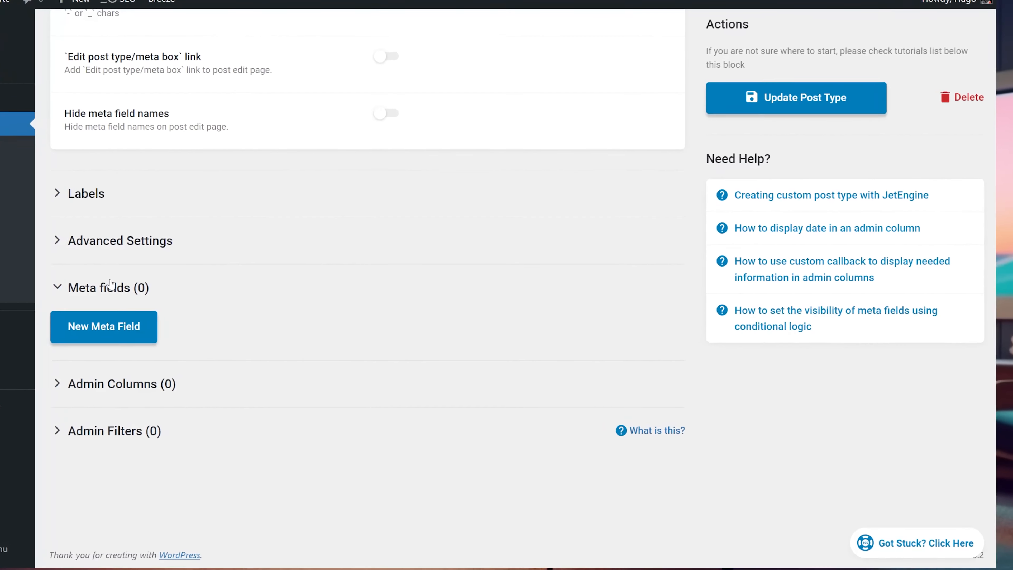
left_click(111, 332)
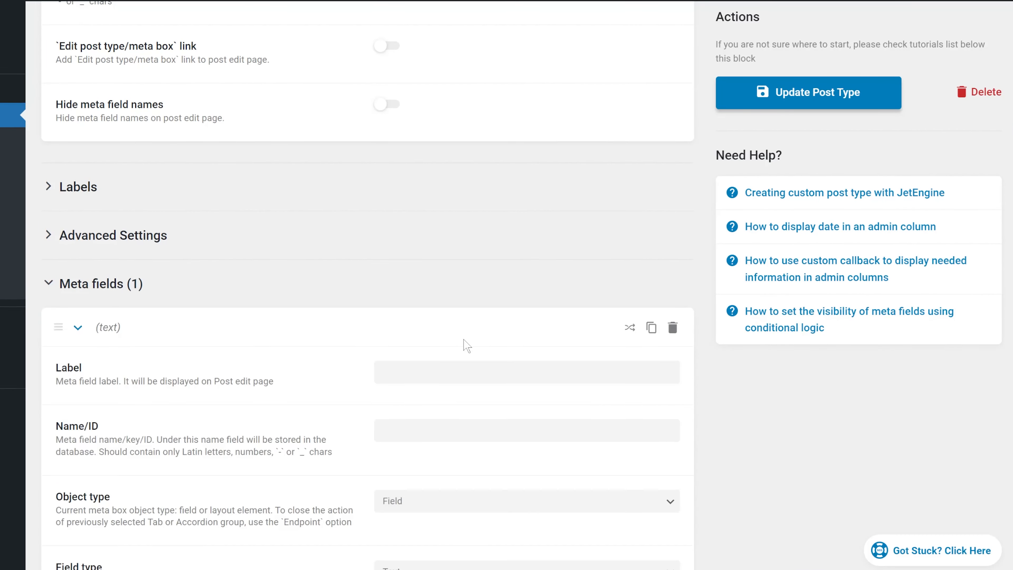
scroll(467, 346, "down", 4)
left_click(437, 196)
type("Des")
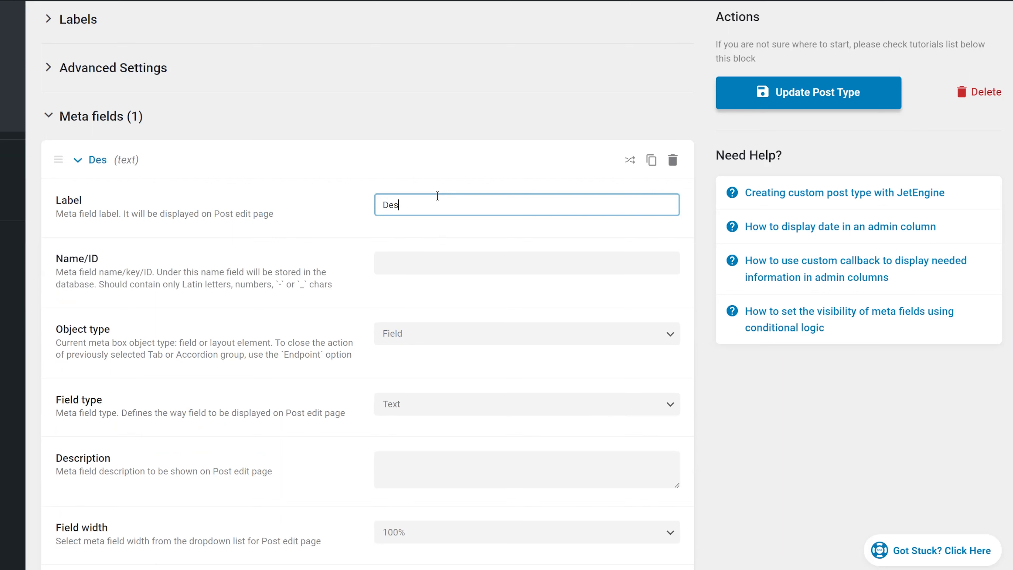
type("cription")
key("Tab")
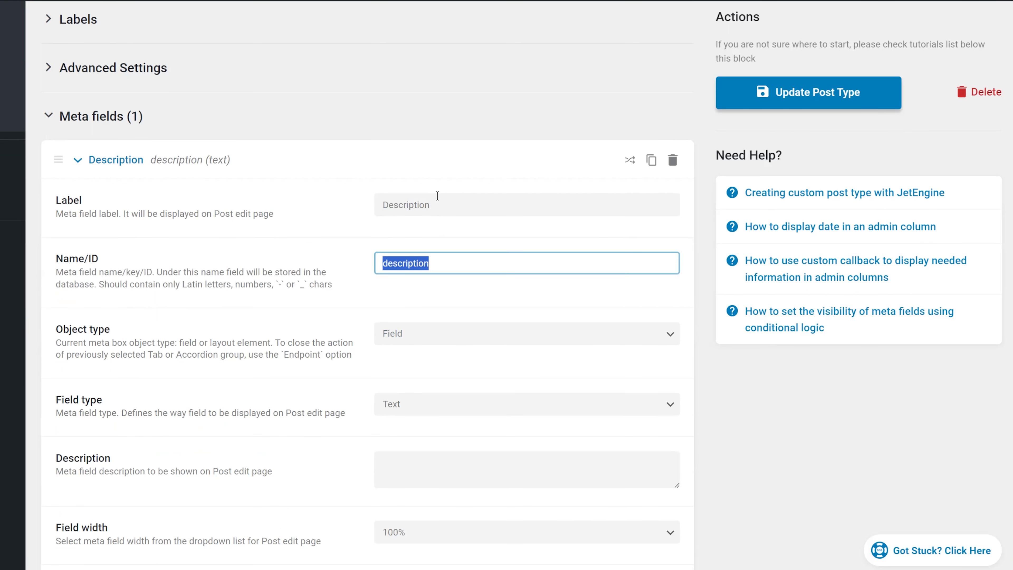
scroll(474, 270, "down", 4)
left_click(448, 240)
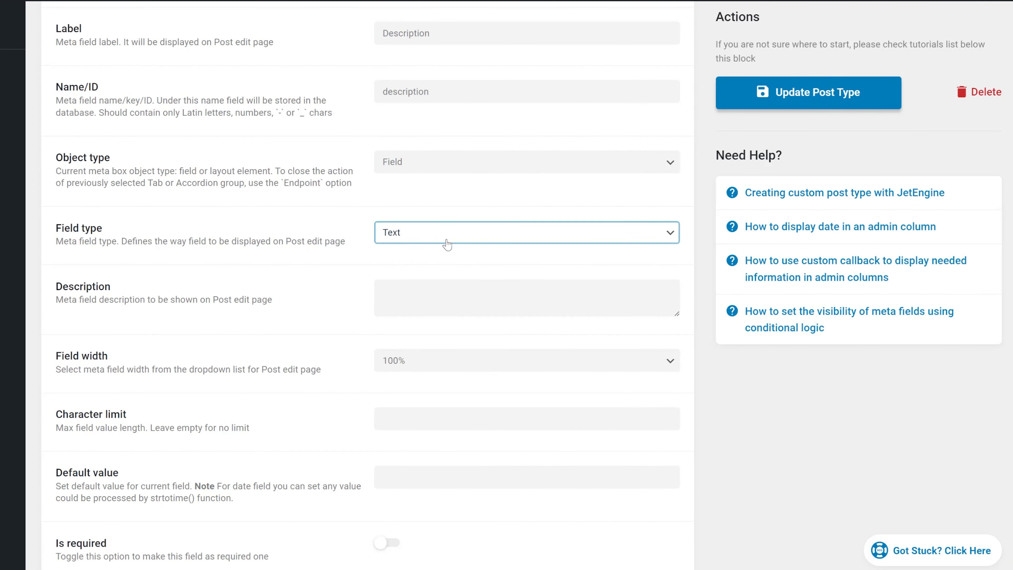
left_click(423, 315)
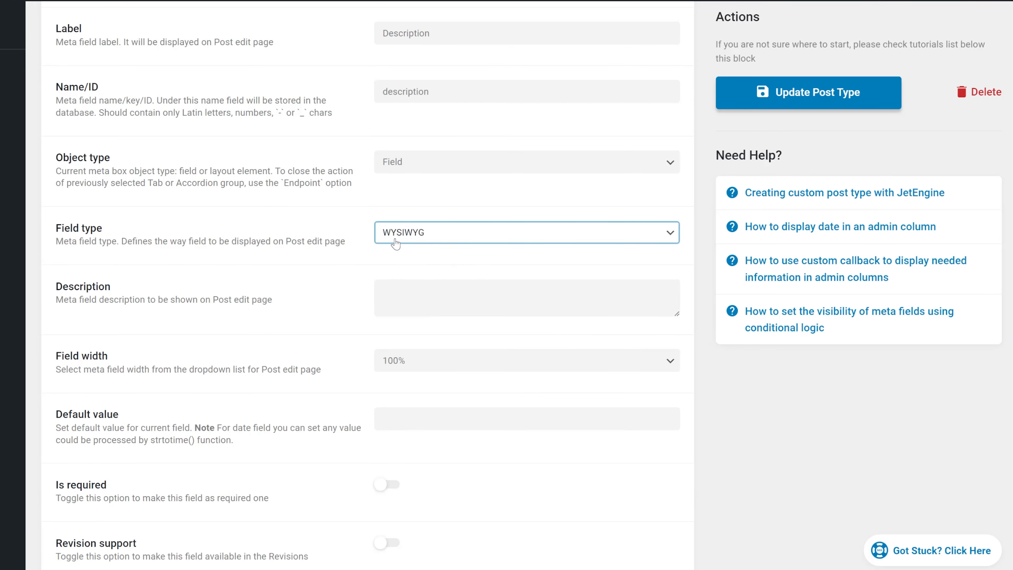
Add a second meta field labelled Address with the name address, below the Description field
scroll(395, 244, "down", 7)
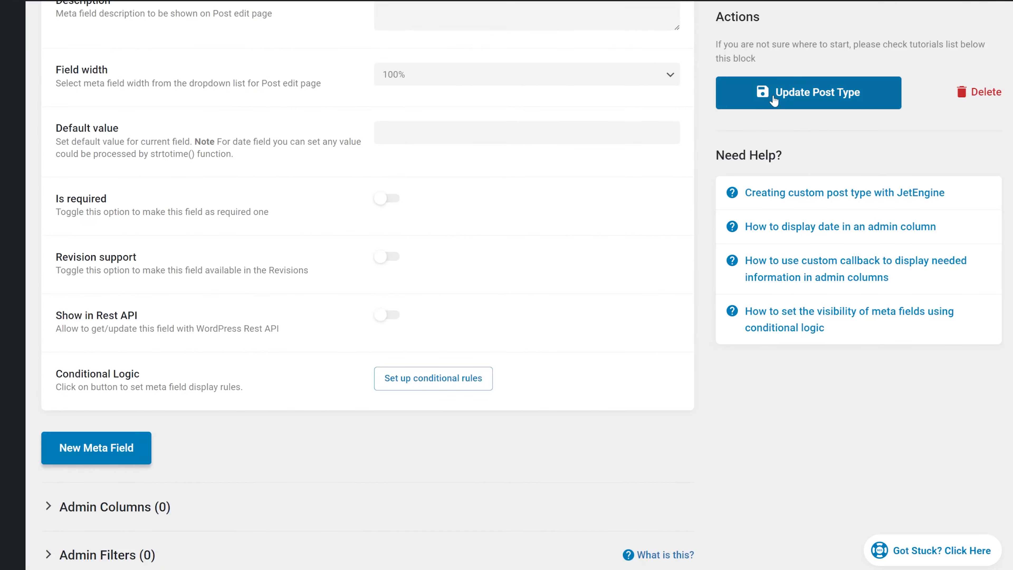
left_click(106, 449)
scroll(287, 378, "down", 8)
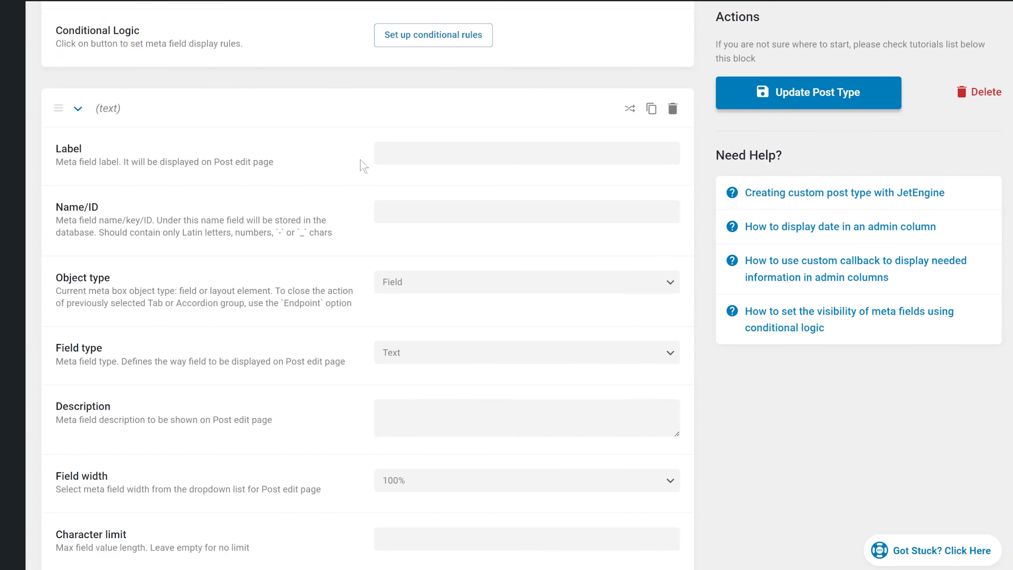
left_click(417, 153)
type("Addres")
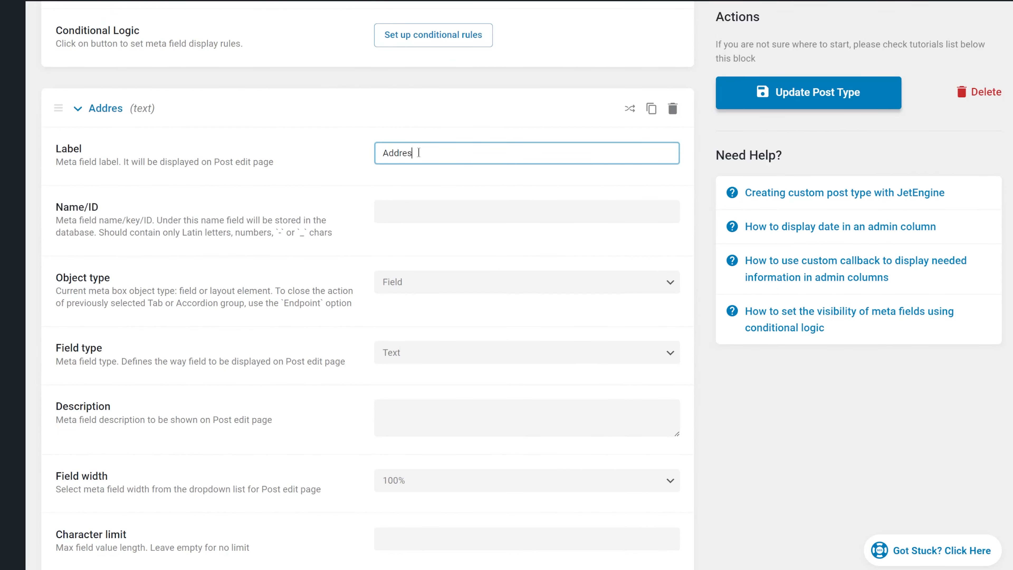
type("s")
left_click(427, 213)
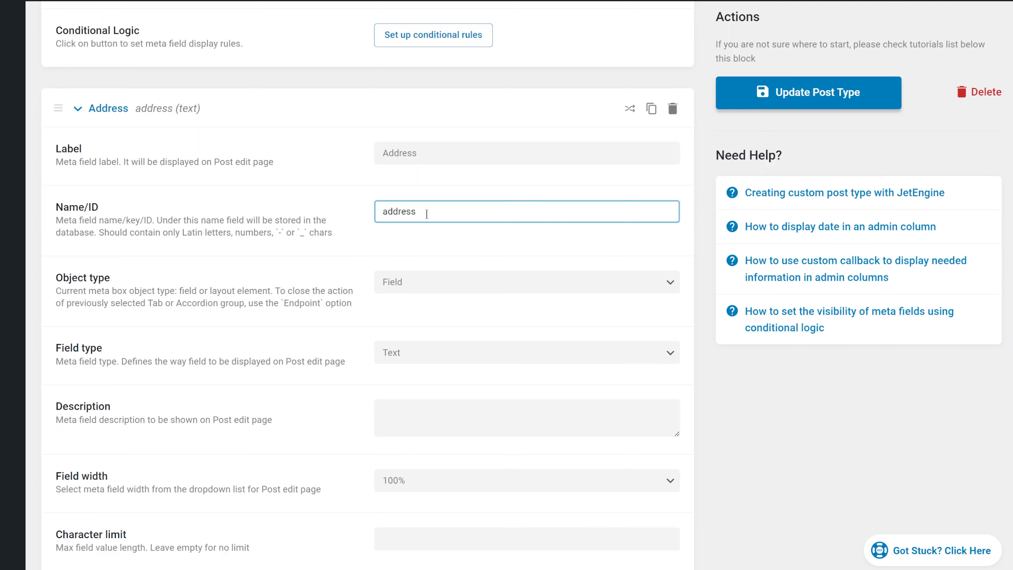
scroll(426, 239, "down", 10)
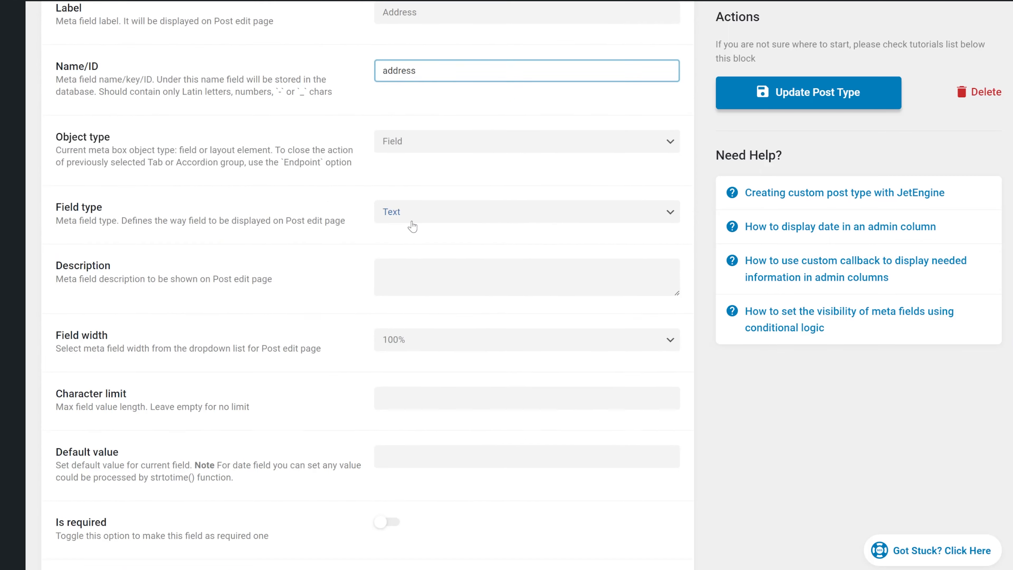
Update the post type to save its meta fields, and collapse the Address and Description field settings
scroll(411, 221, "down", 3)
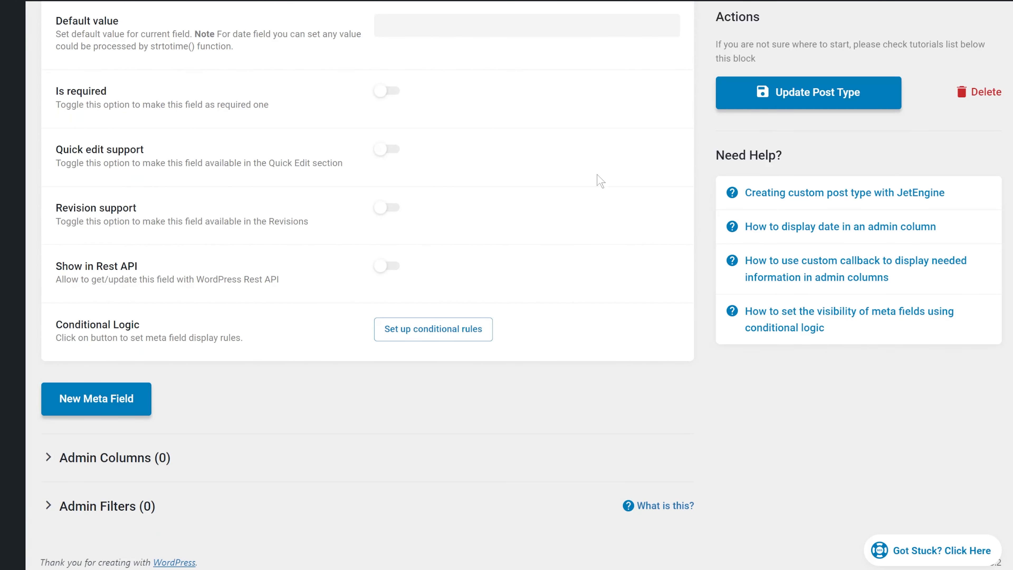
left_click(792, 105)
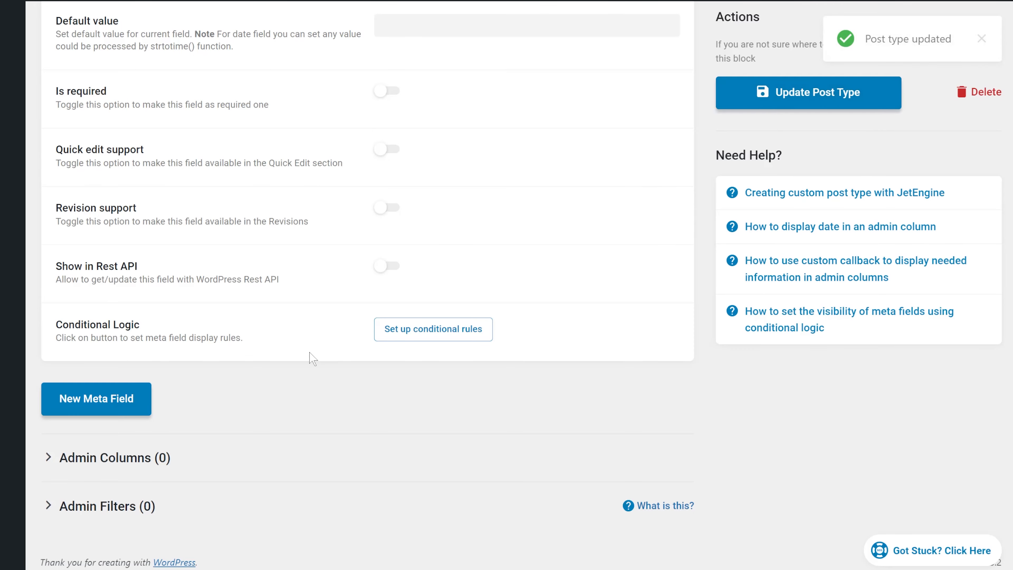
left_click(97, 399)
scroll(318, 372, "down", 9)
scroll(119, 367, "up", 2)
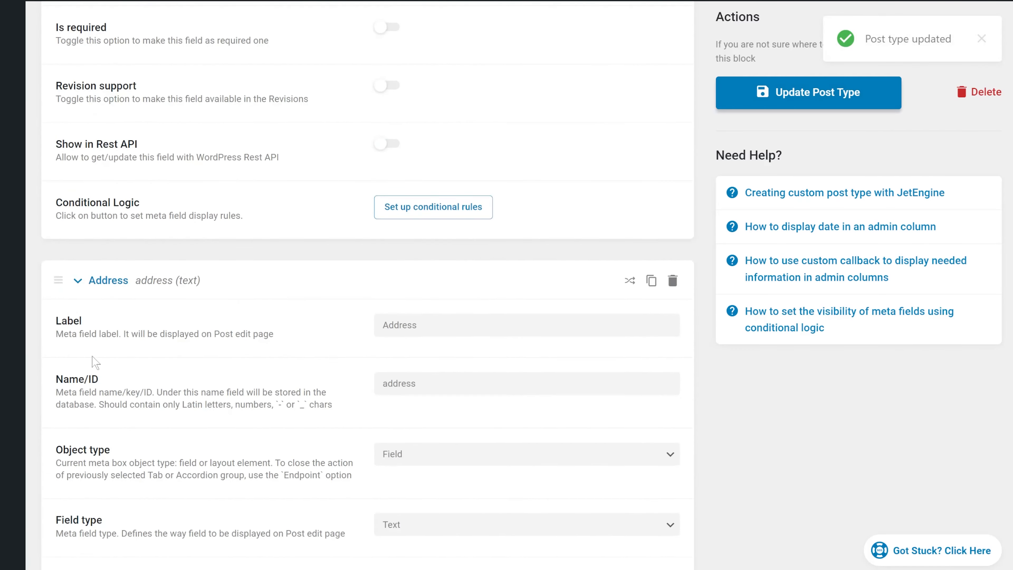
left_click(78, 283)
scroll(114, 302, "up", 15)
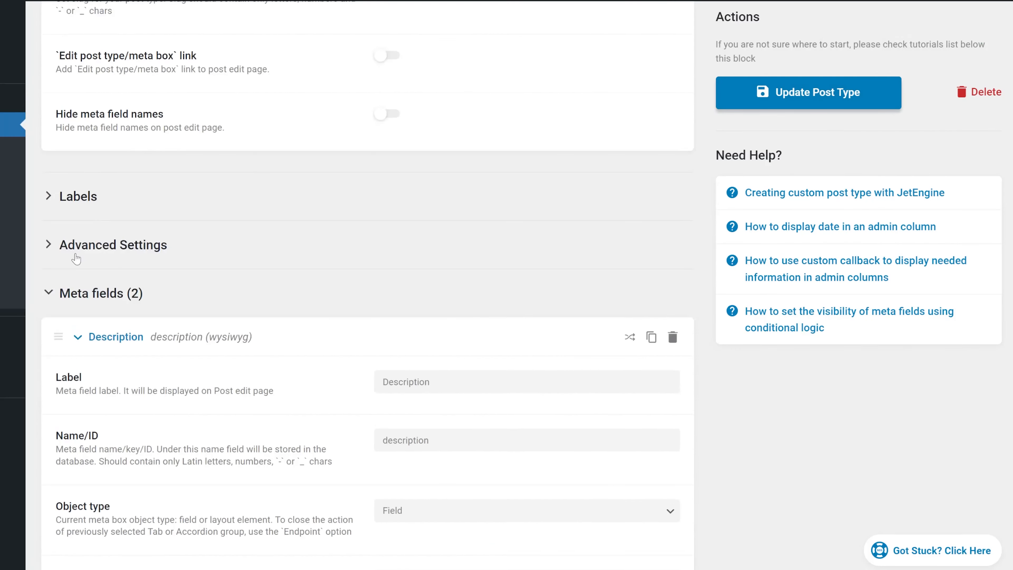
left_click(78, 337)
scroll(229, 346, "down", 2)
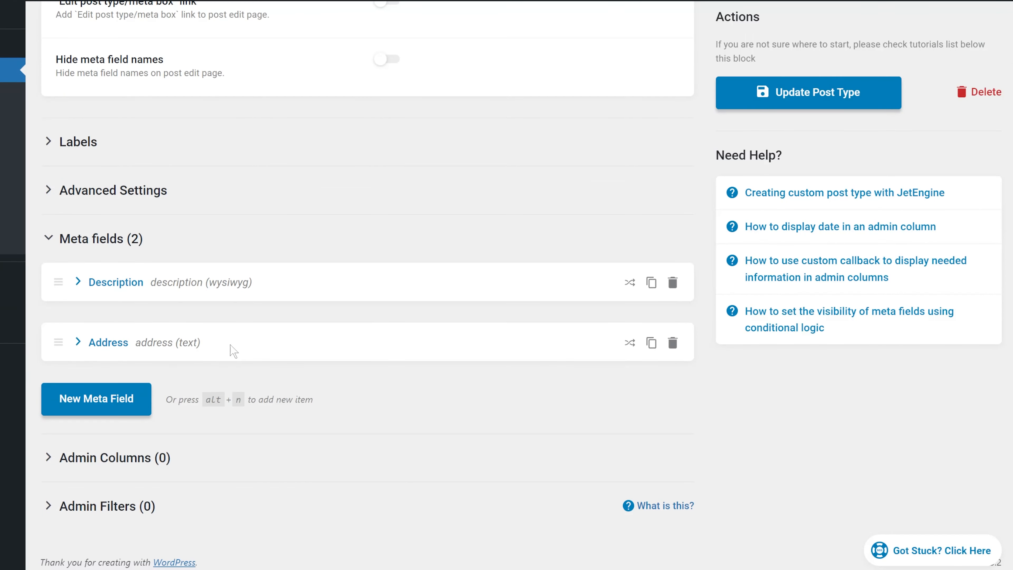
Add a third meta field labelled Start Date with the name start-date, below the Address field
left_click(71, 407)
scroll(315, 351, "down", 5)
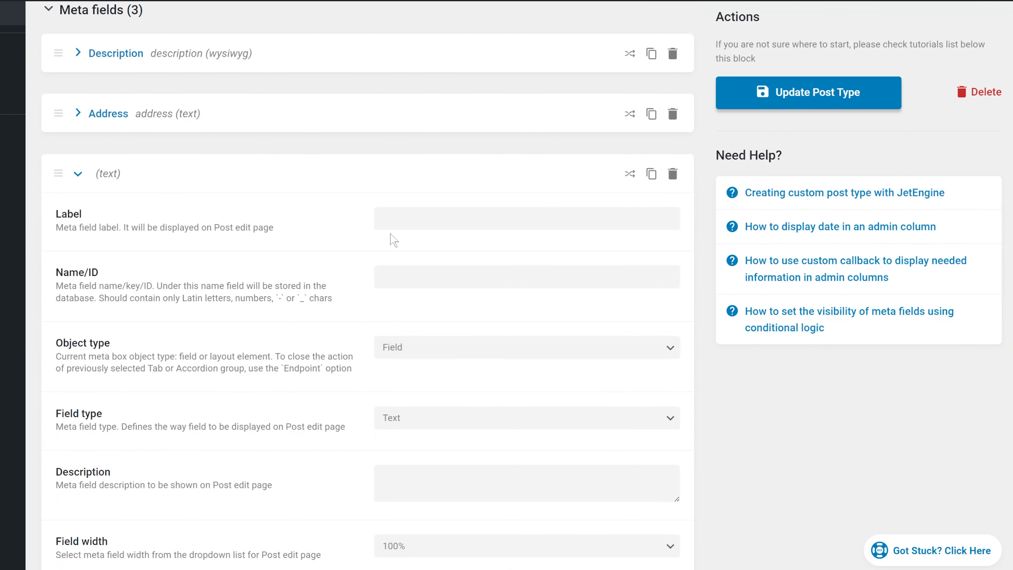
left_click(431, 218)
type("Start Date")
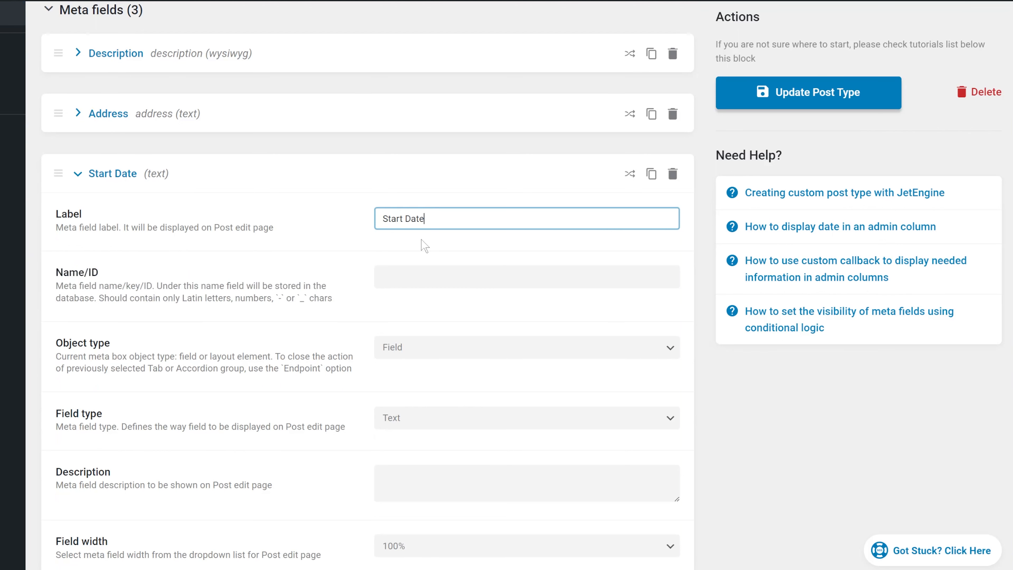
left_click(418, 276)
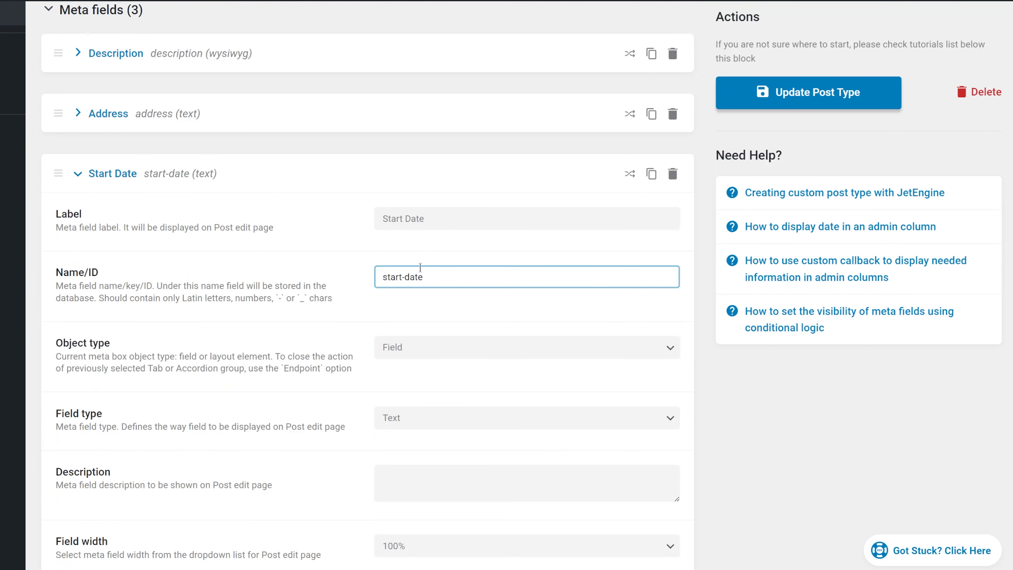
Make Start Date a required field of type Datetime that is saved as a timestamp
scroll(444, 268, "down", 3)
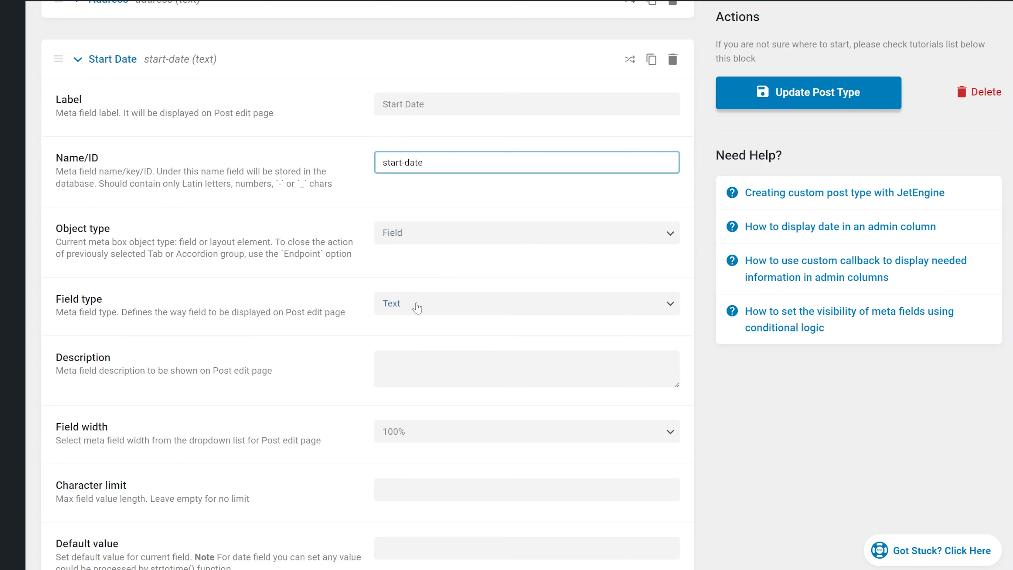
left_click(401, 303)
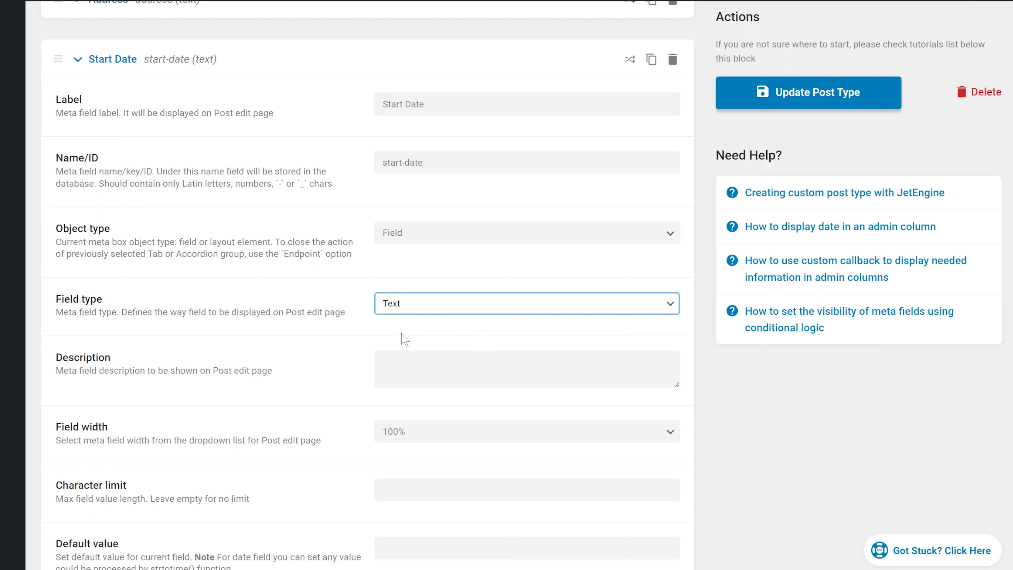
left_click(416, 363)
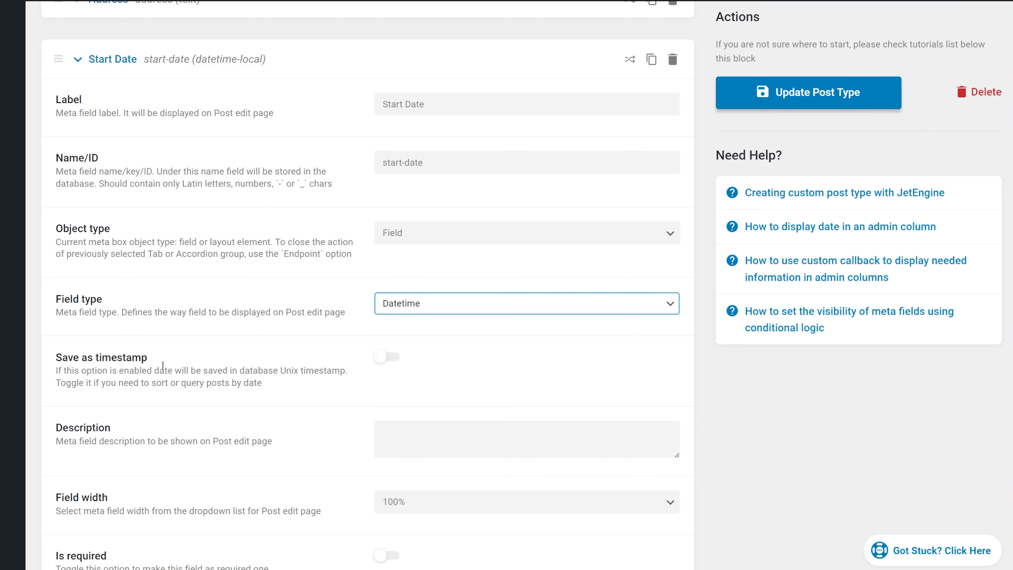
left_click(393, 362)
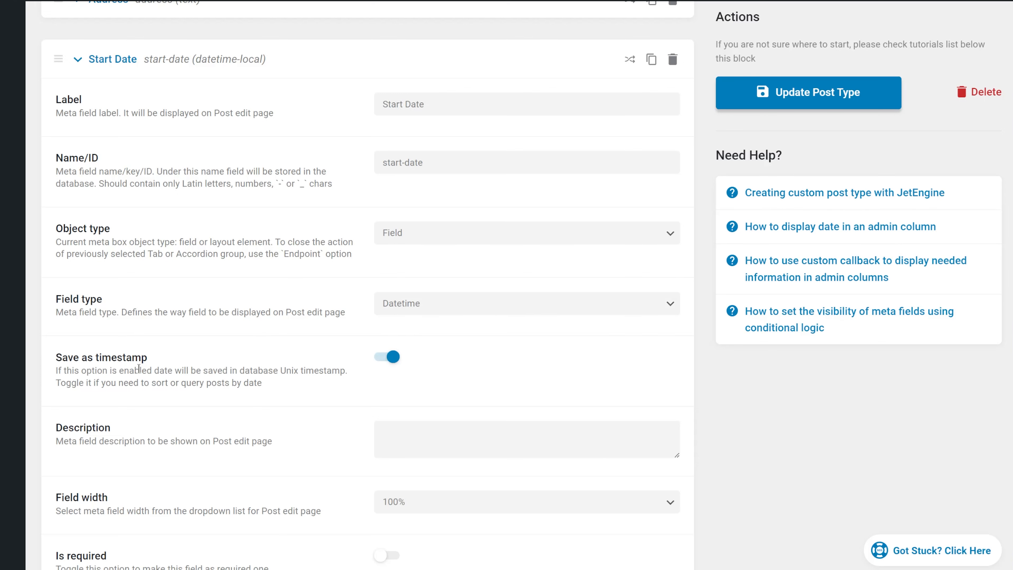
scroll(278, 366, "down", 4)
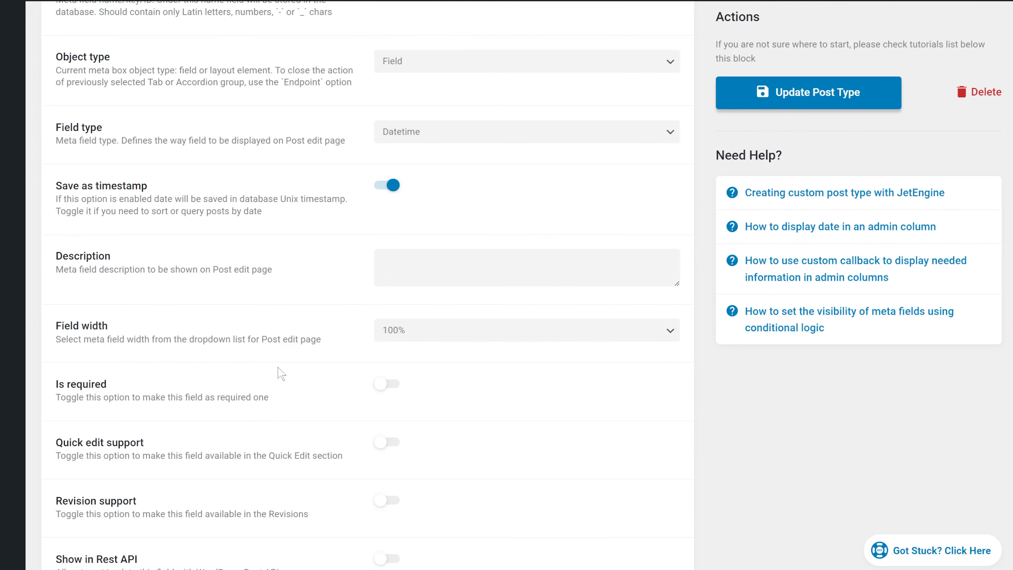
scroll(253, 384, "down", 3)
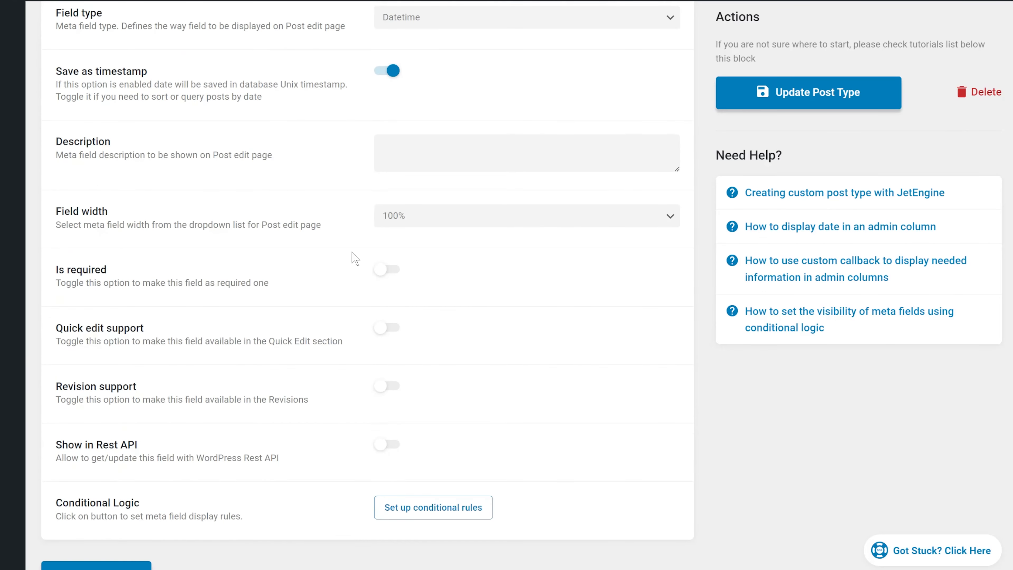
left_click(385, 271)
Add a fourth meta field labelled End Date with the name end-date, below the Start Date field
scroll(383, 276, "down", 4)
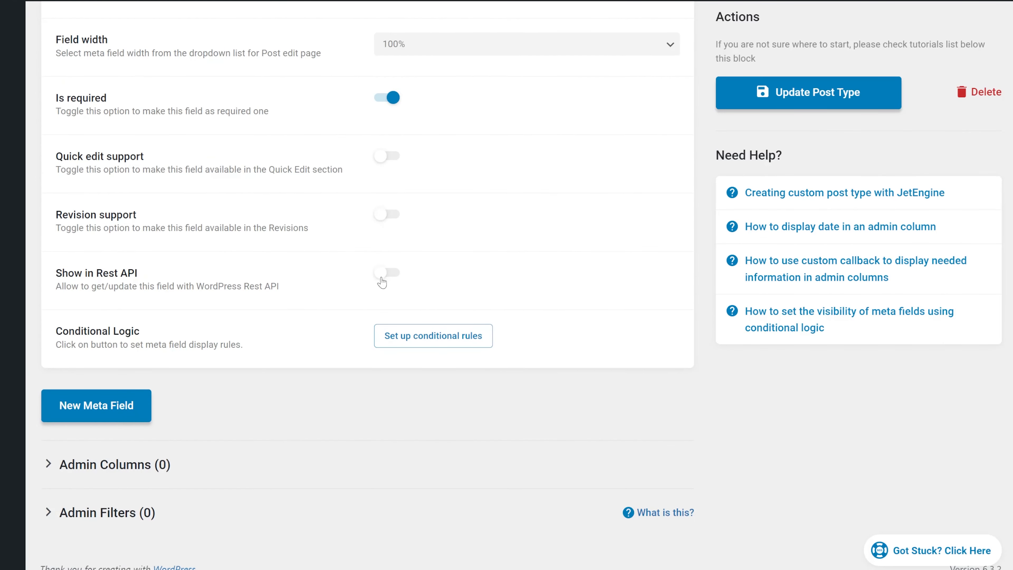
left_click(139, 410)
scroll(322, 437, "down", 3)
scroll(325, 442, "down", 1)
left_click(417, 285)
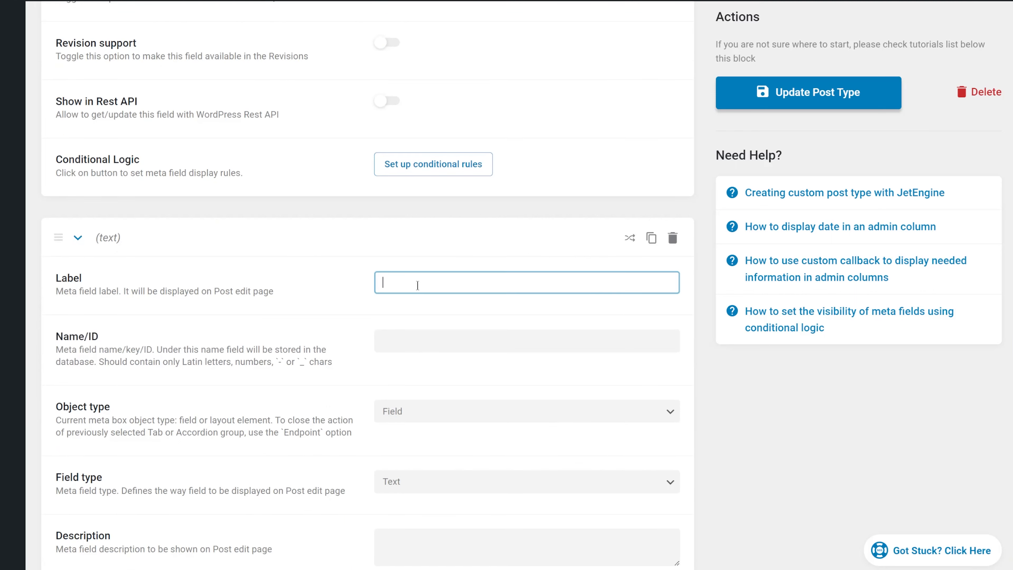
type("End Date")
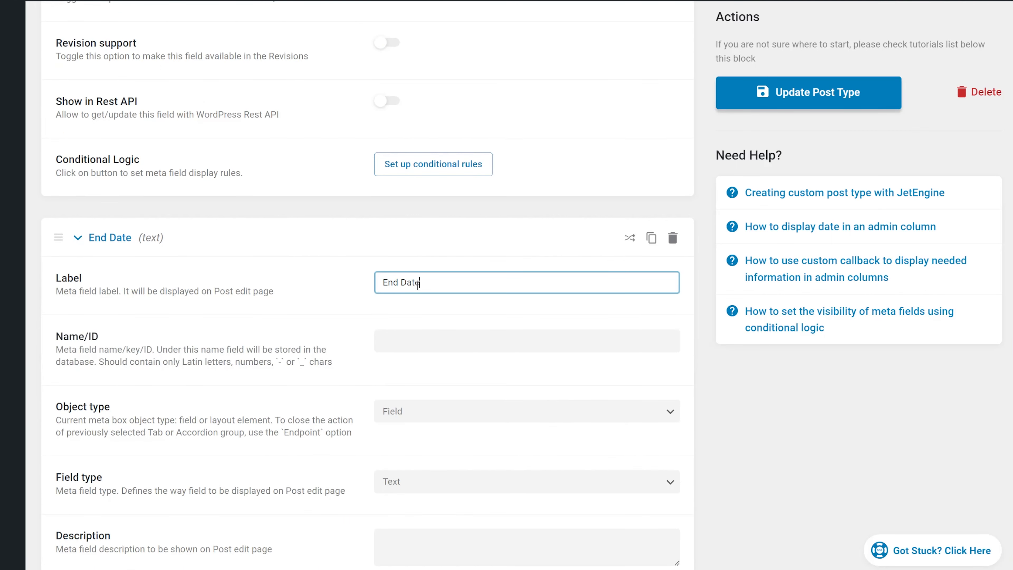
key("Tab")
Make End Date a required Datetime field saved as a timestamp, and update the post type
scroll(419, 290, "down", 3)
left_click(445, 371)
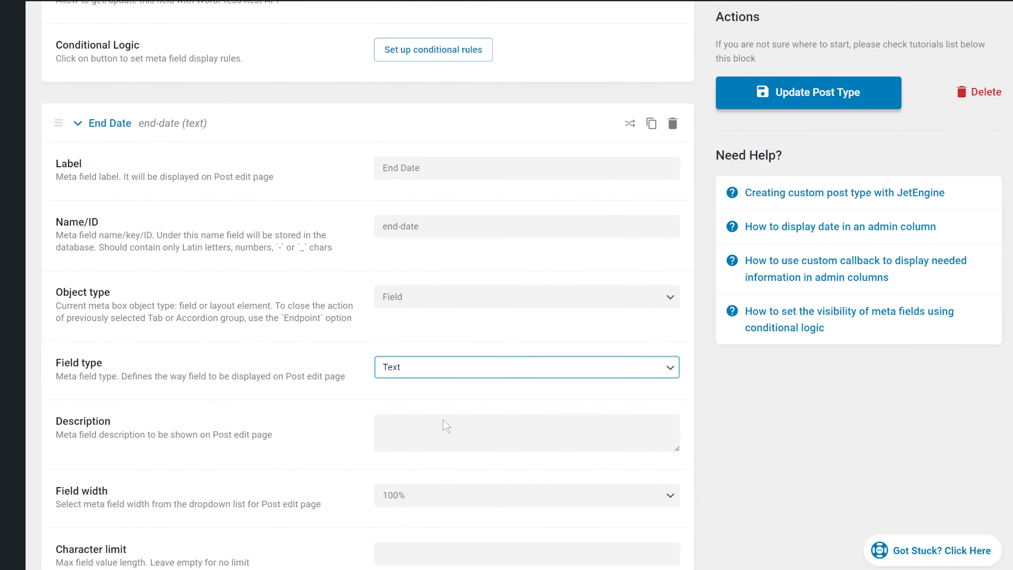
left_click(446, 426)
left_click(388, 420)
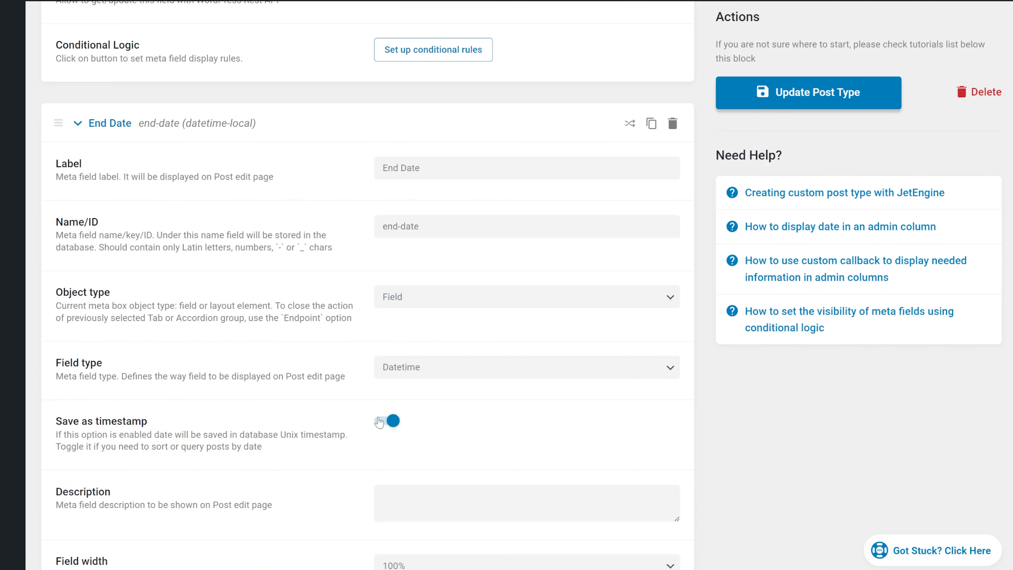
scroll(376, 414, "down", 7)
scroll(376, 413, "down", 4)
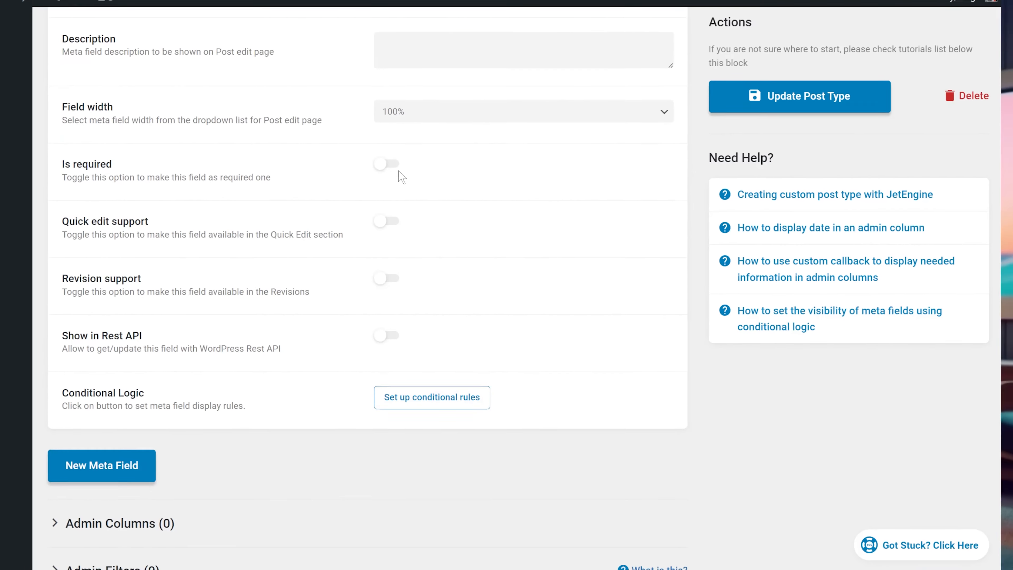
left_click(386, 171)
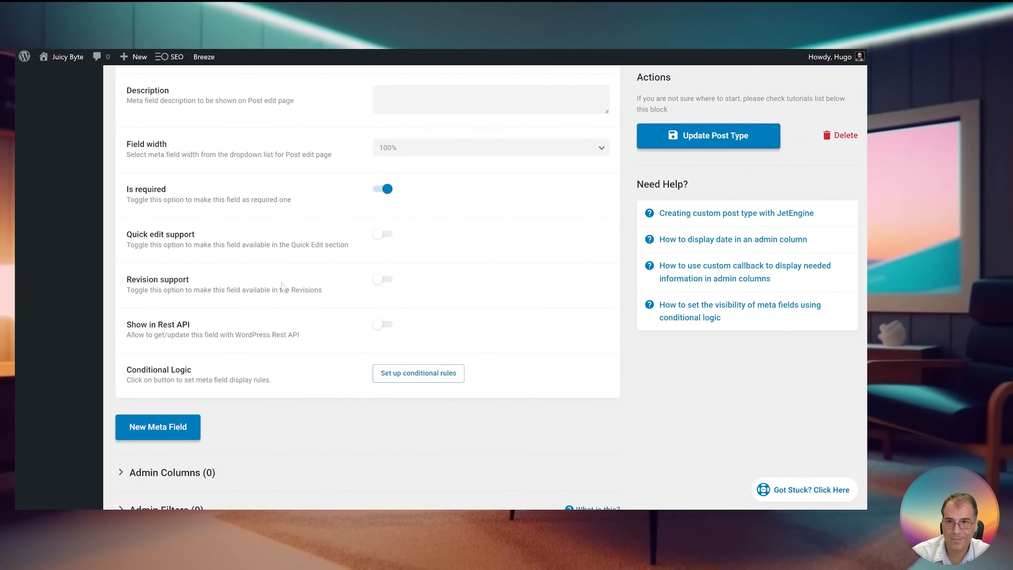
left_click(670, 147)
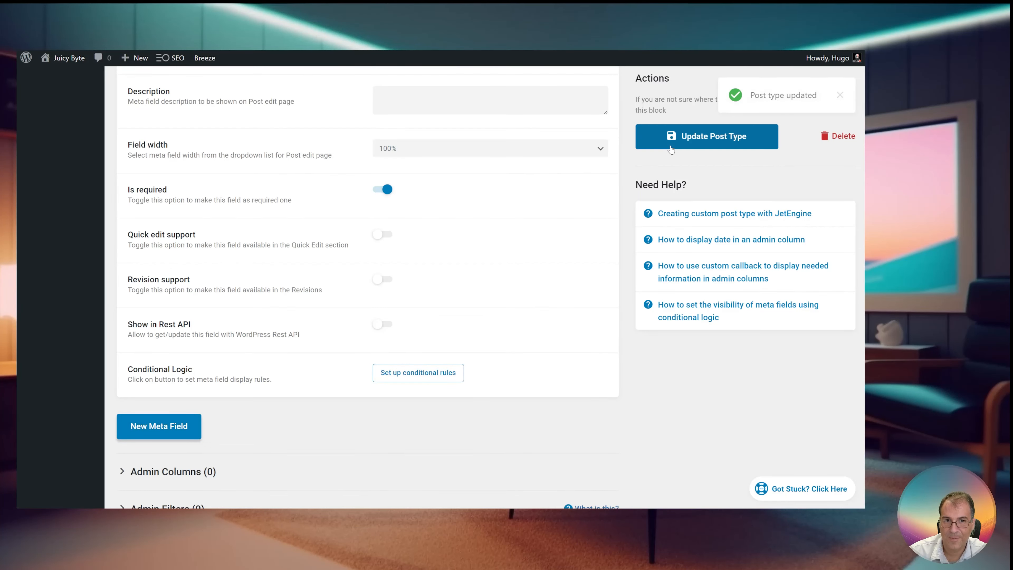
Start a new event in the Events post type and title it Halloween Party
scroll(255, 437, "down", 2)
scroll(296, 419, "up", 10)
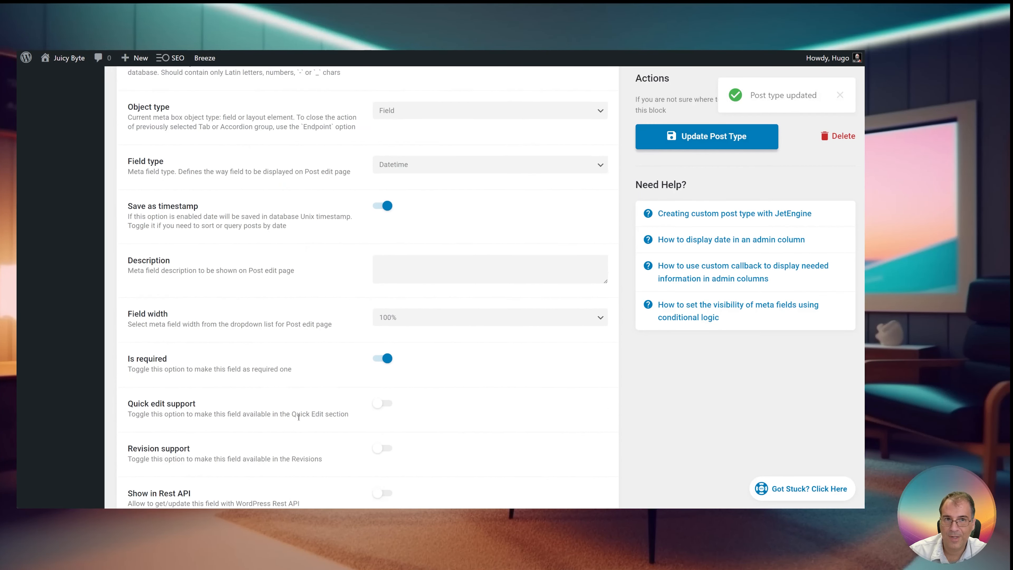
scroll(286, 411, "up", 12)
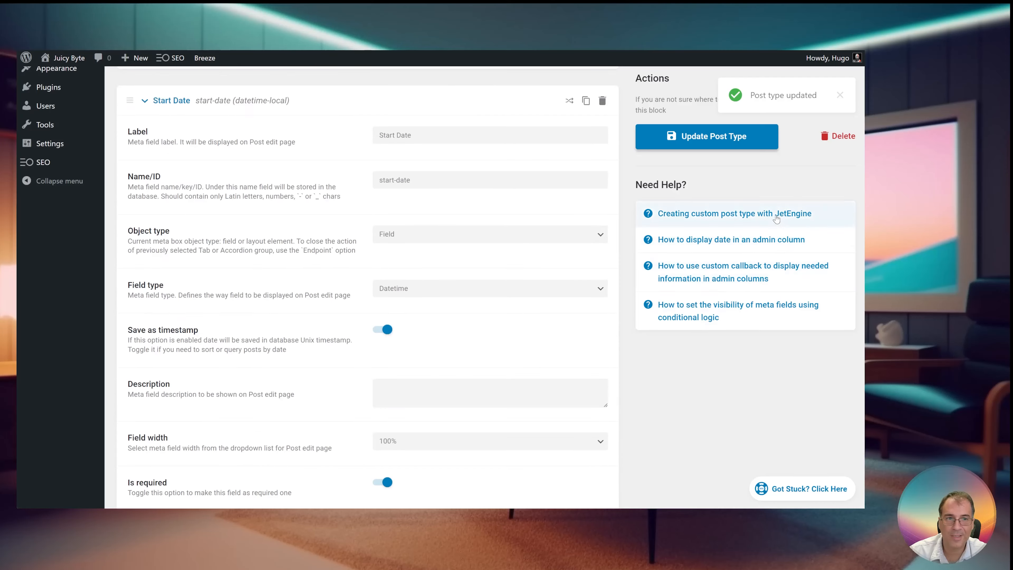
scroll(367, 288, "up", 10)
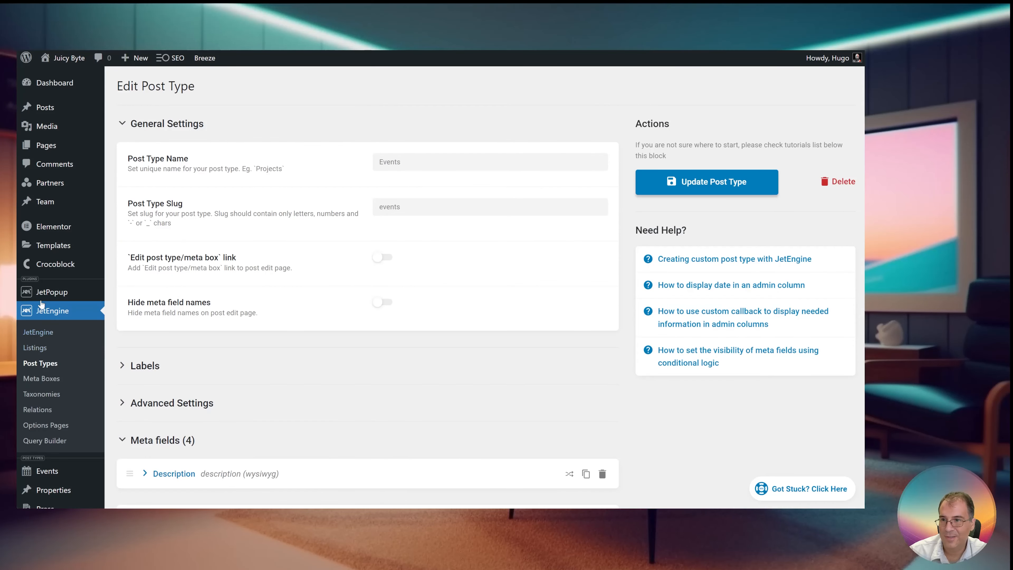
mouse_move(56, 478)
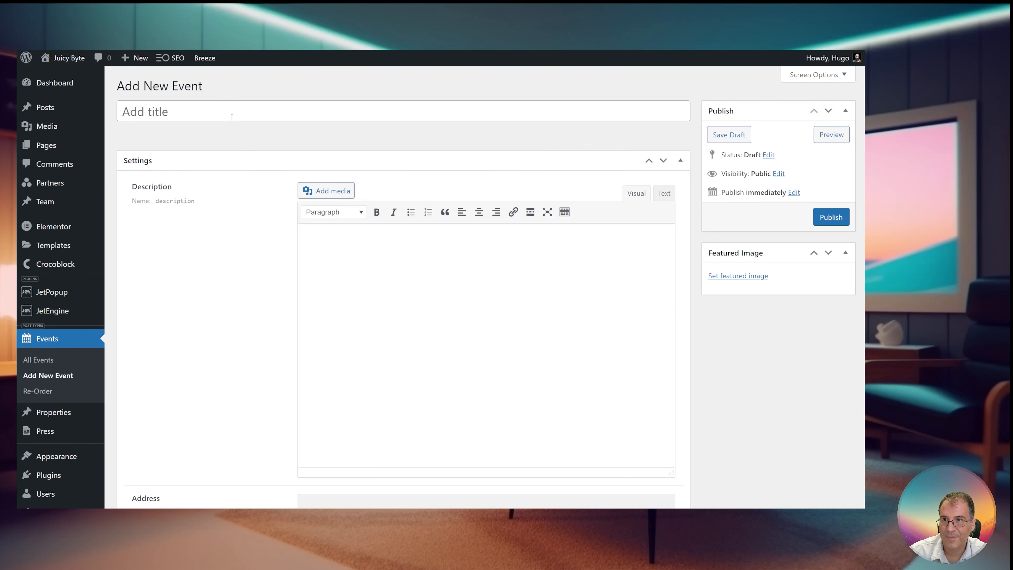
left_click(223, 110)
type("Halloween Party")
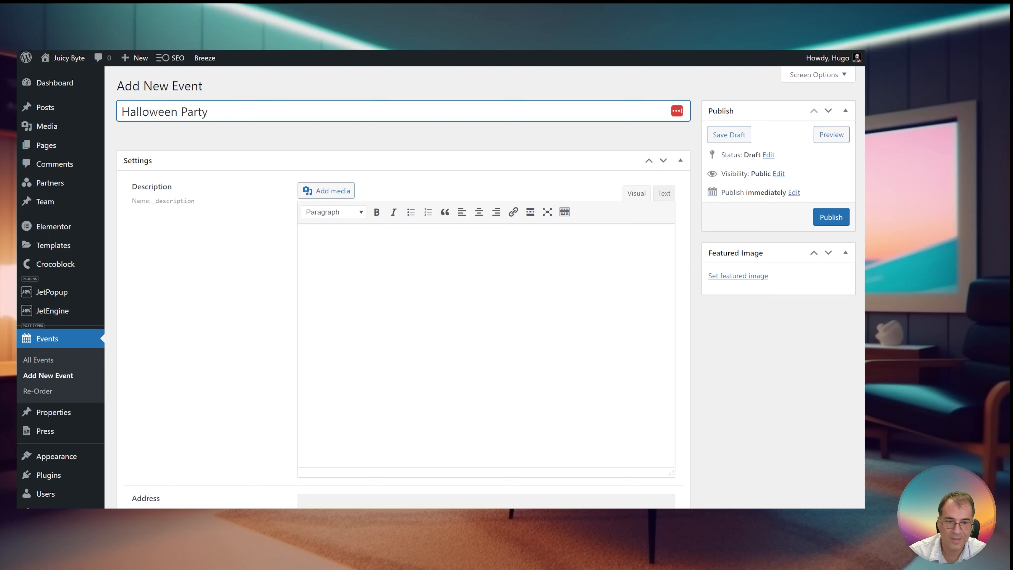
Paste the copied placeholder paragraphs into the event's Description and fill in the venue's full postal address in the Address field
key("Tab")
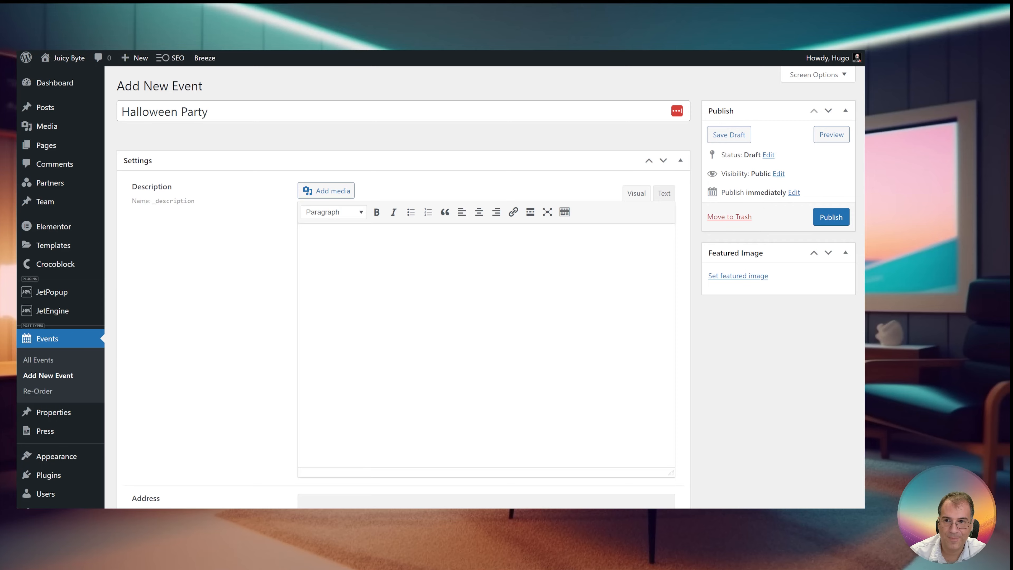
key("ctrl+v")
scroll(397, 251, "down", 5)
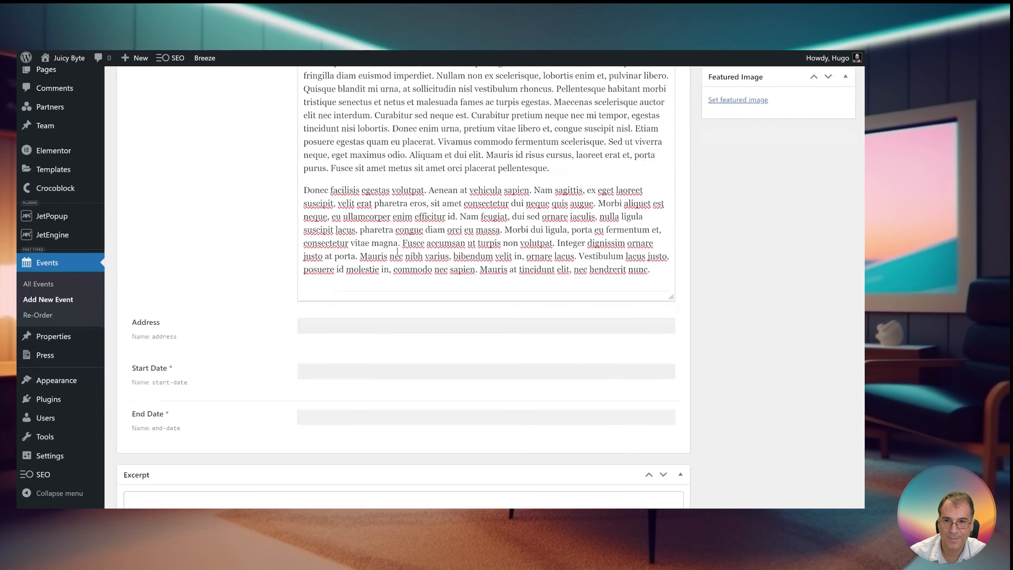
left_click(368, 283)
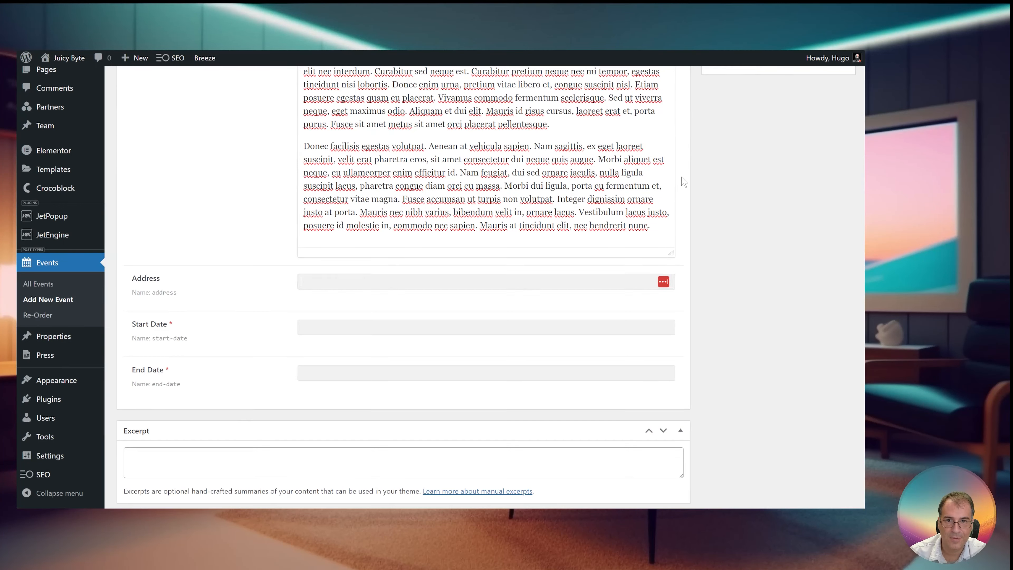
type("1600 Pennsylvania Avenue NW, Washington, DC 20500")
Set the event's Start Date to October 31, 2023 at 7:00 pm
left_click(338, 330)
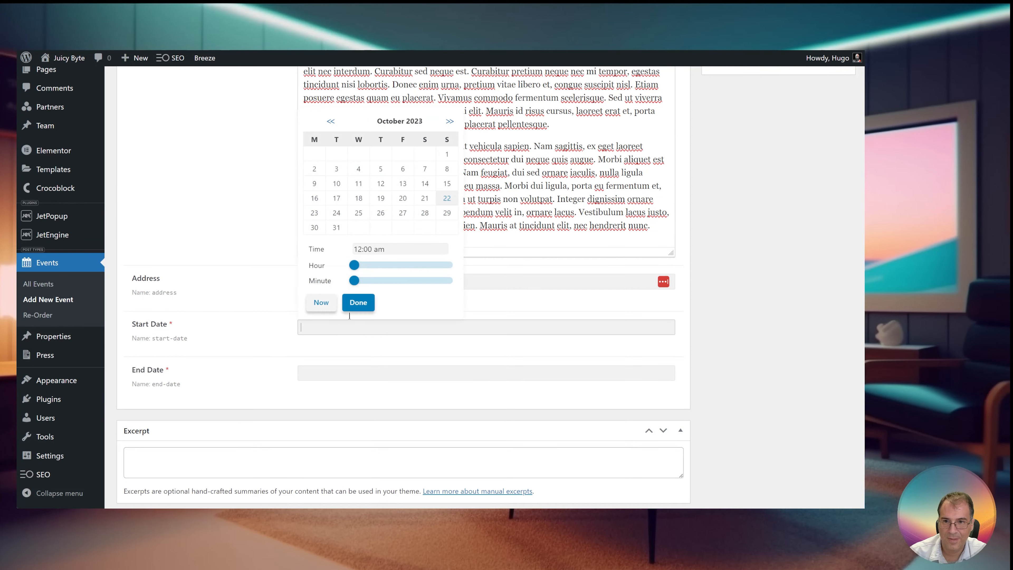
left_click(336, 228)
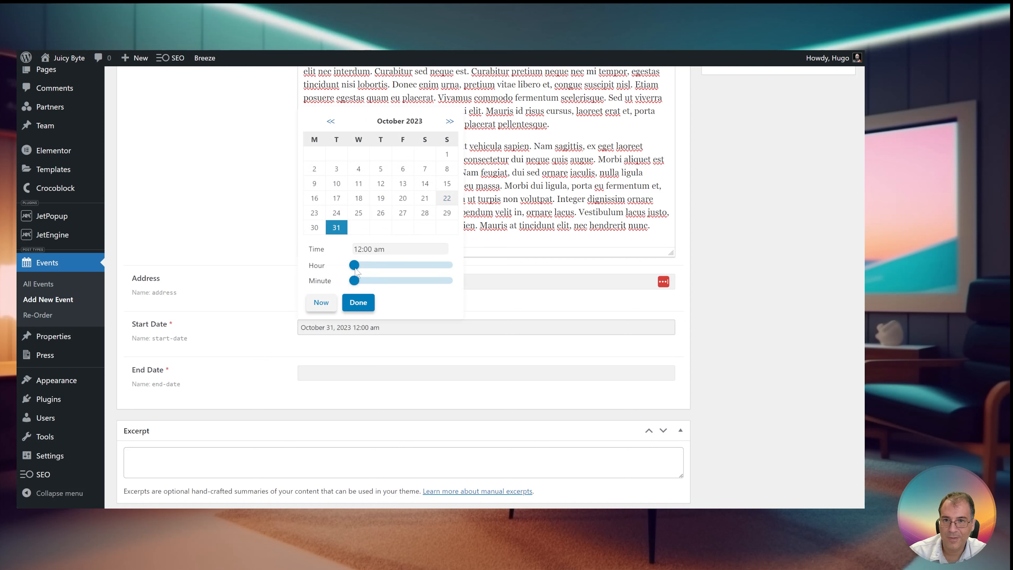
left_click_drag(354, 265, 437, 265)
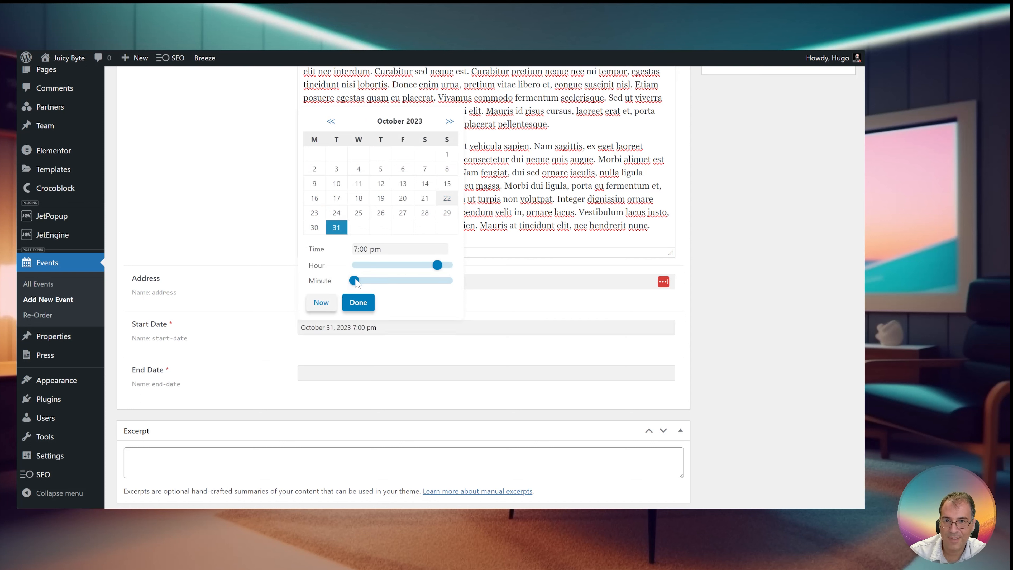
mouse_move(356, 283)
left_mouse_down()
mouse_move(441, 281)
mouse_move(352, 281)
left_mouse_up()
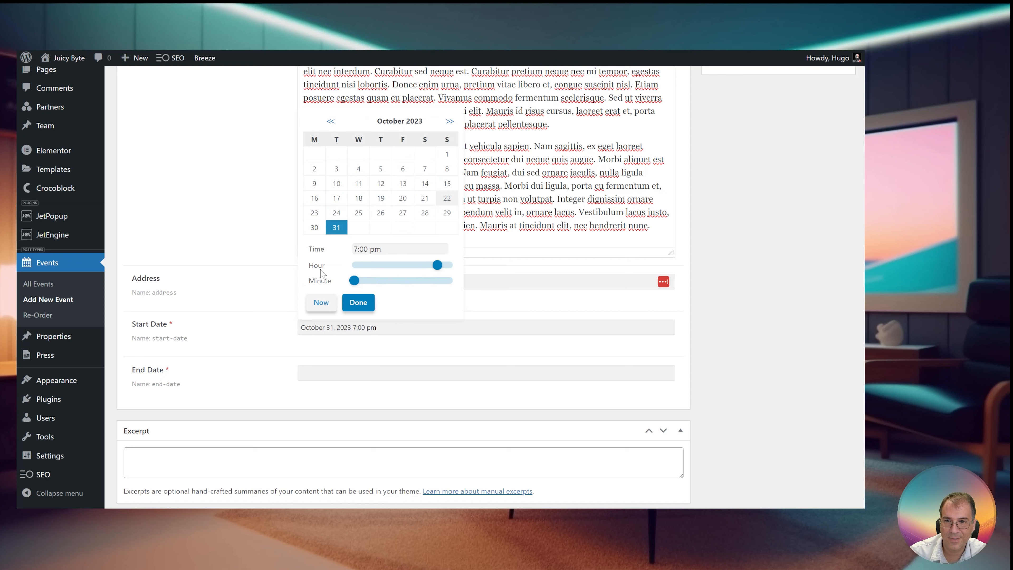
left_click(351, 304)
Set the event's End Date to October 31, 2023 at 11:00 pm
left_click(329, 376)
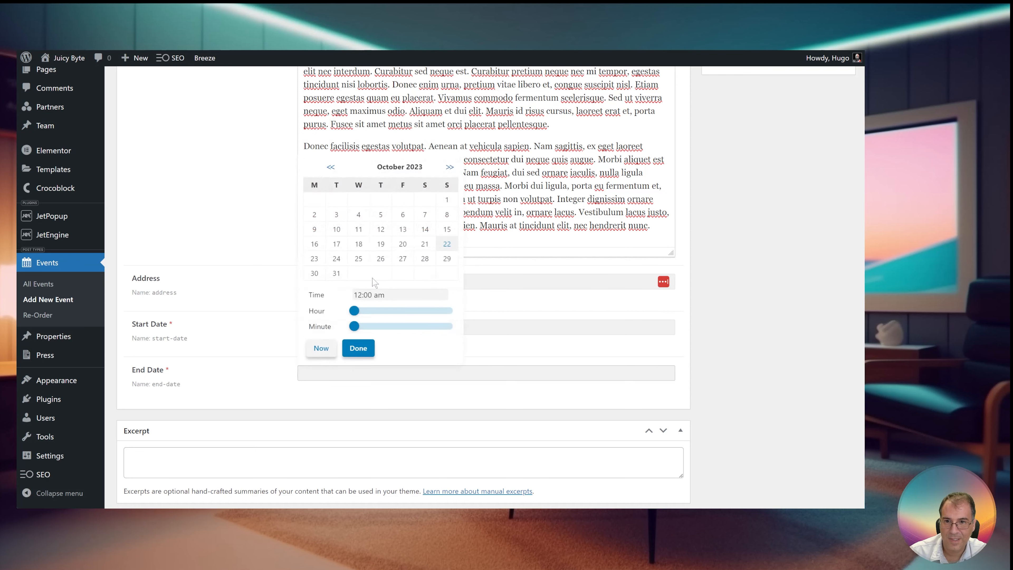
left_click(336, 273)
left_click_drag(354, 310, 454, 312)
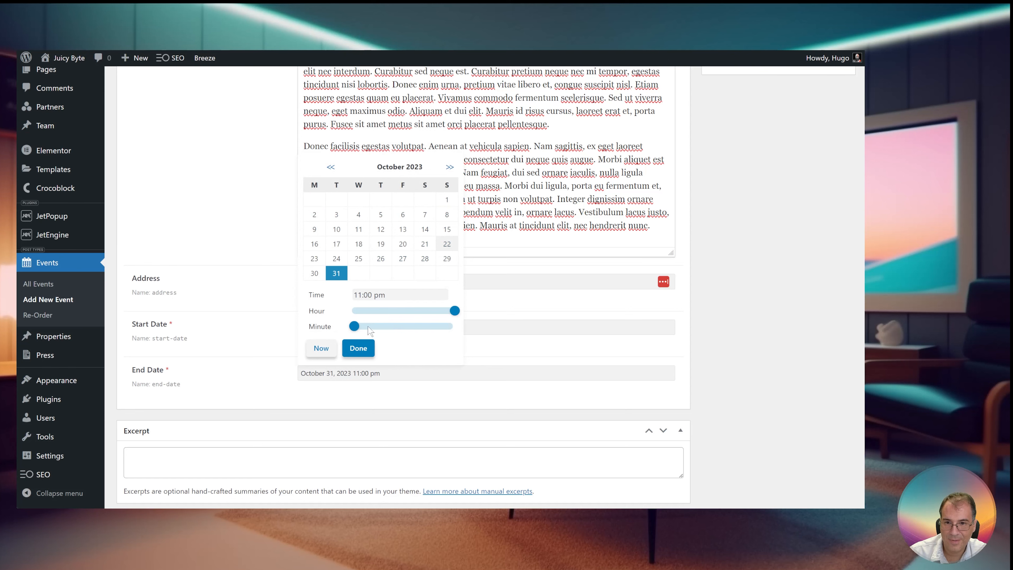
left_click(354, 348)
Copy the opening two sentences of the Description, ending in "euismod imperdiet.", into the event's Excerpt
scroll(441, 357, "down", 3)
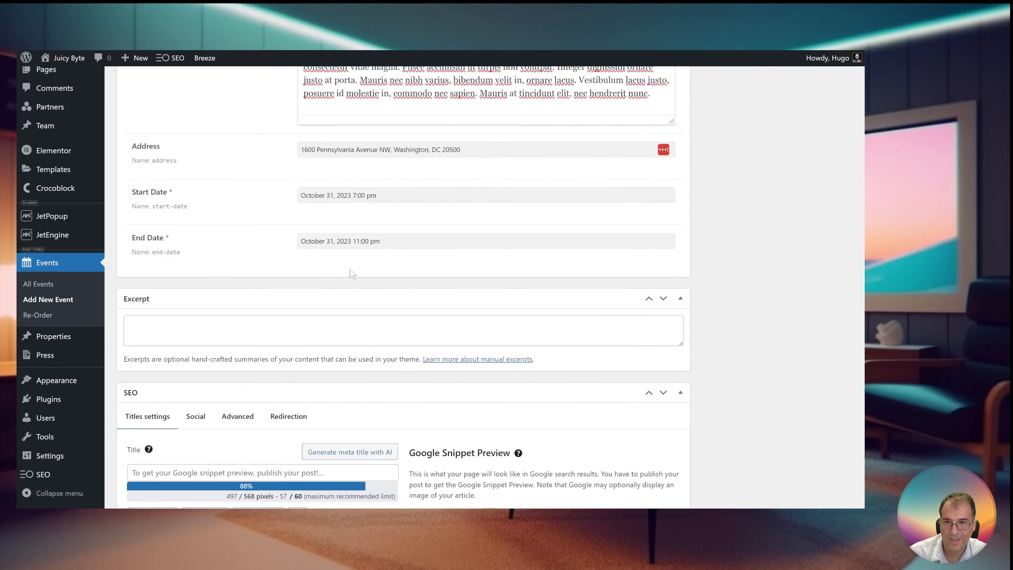
scroll(339, 283, "up", 5)
scroll(351, 208, "up", 3)
left_click_drag(304, 194, 435, 210)
key("ctrl+c")
scroll(435, 210, "down", 5)
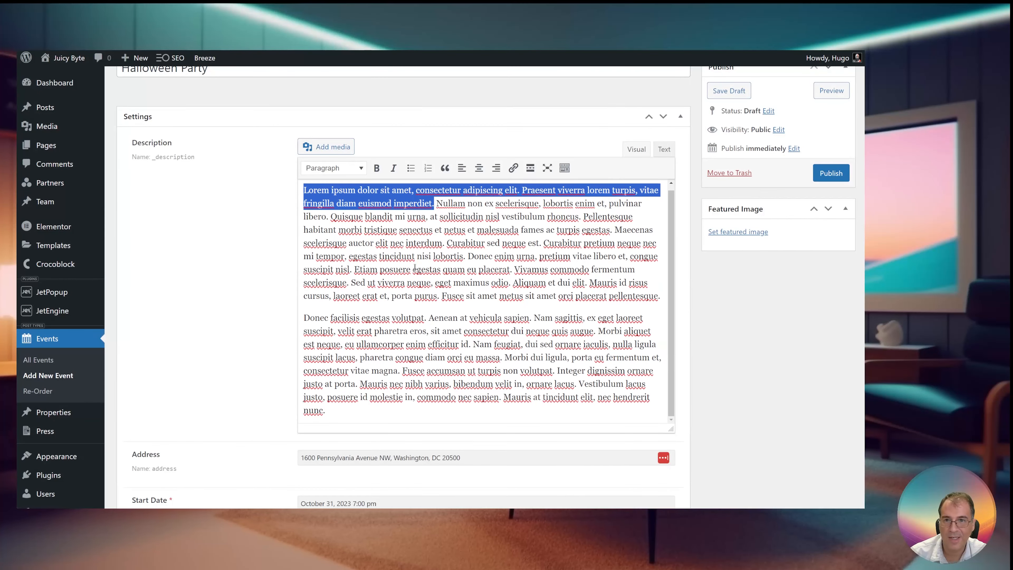
scroll(300, 371, "down", 3)
left_click(578, 331)
key("ctrl+v")
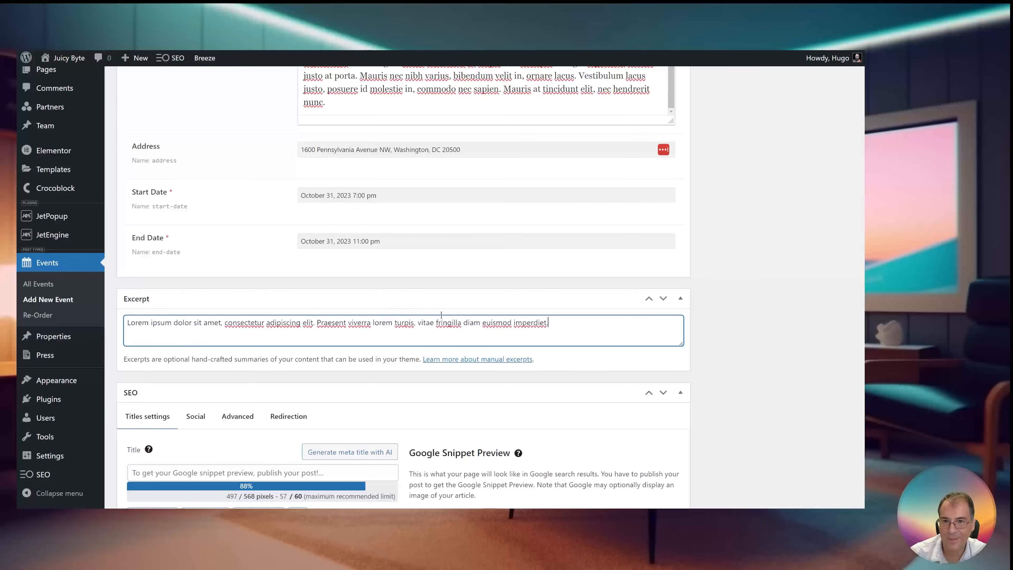
scroll(755, 331, "down", 3)
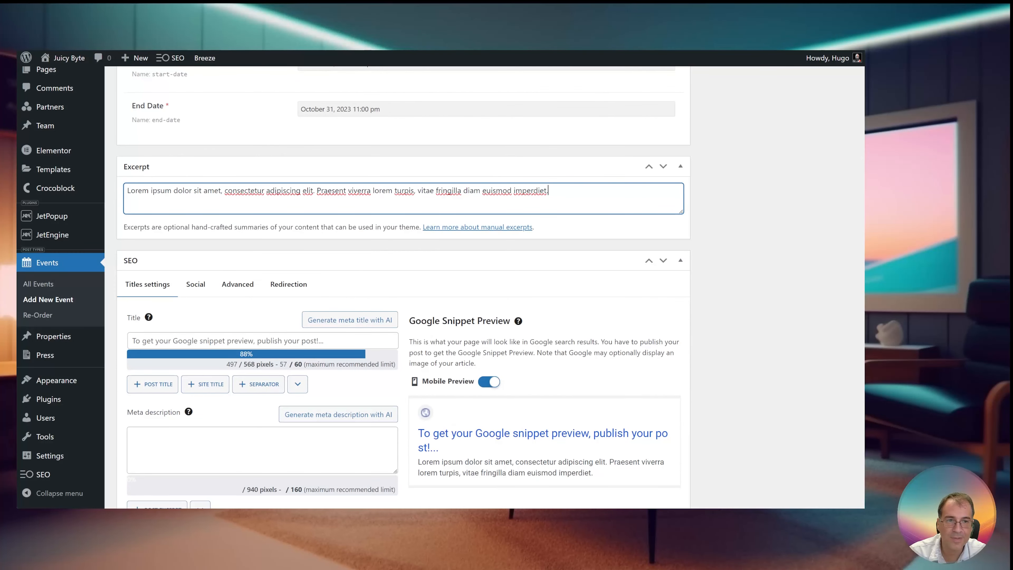
Set the media library photo of the masked, costumed partygoers as the featured image and publish the Halloween Party event
scroll(741, 267, "up", 10)
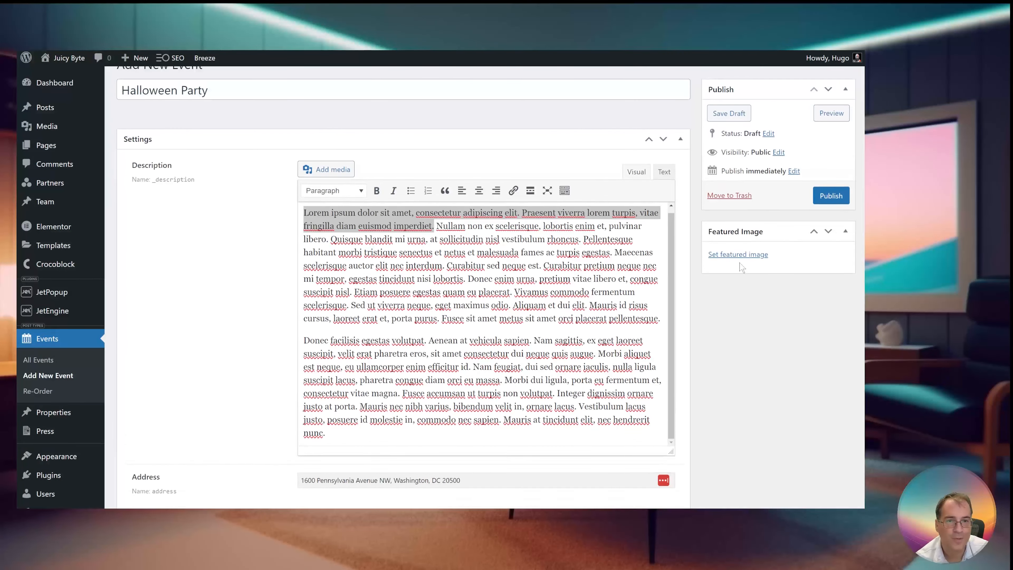
left_click(738, 254)
left_click(100, 180)
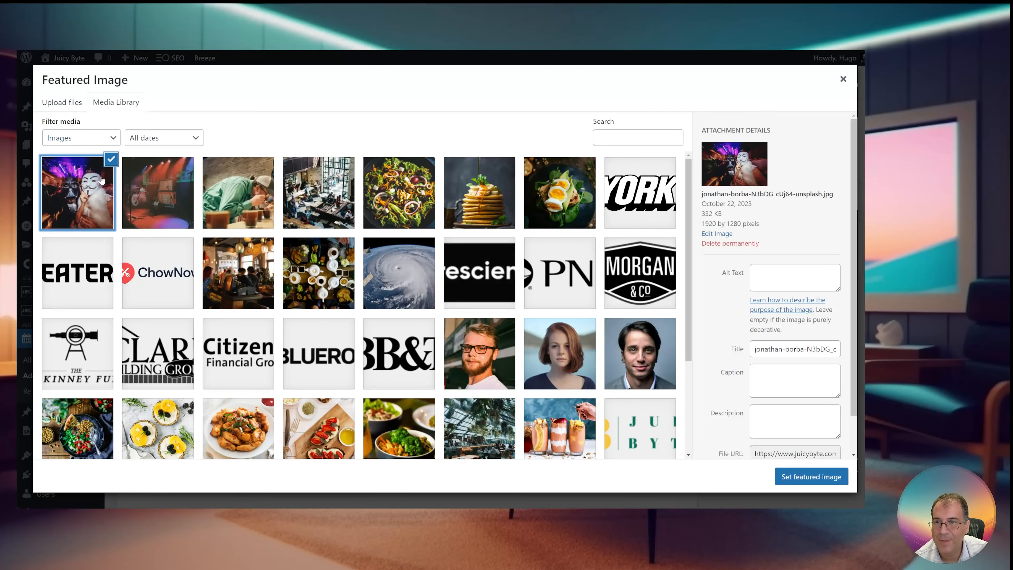
left_click(817, 476)
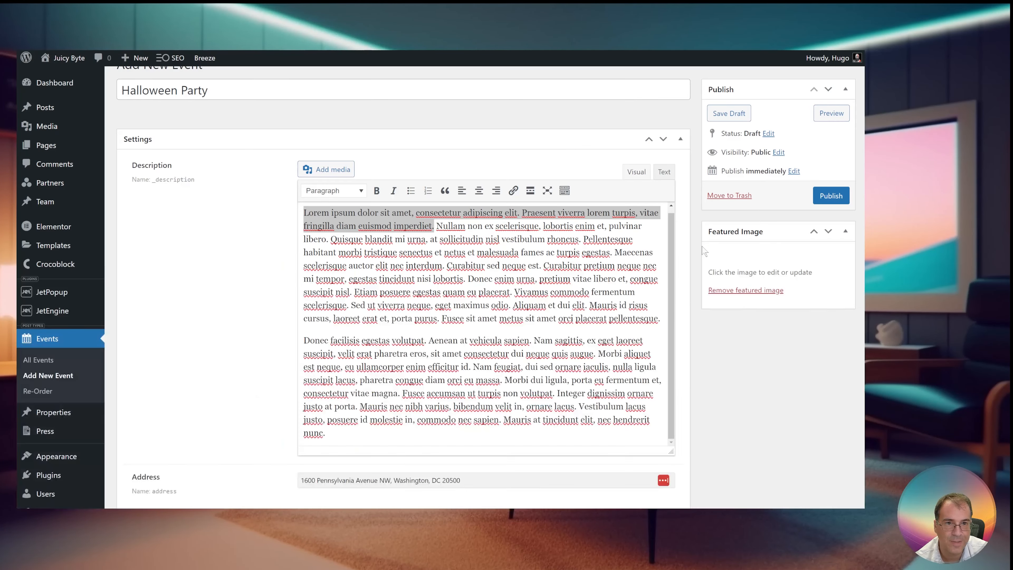
left_click(831, 195)
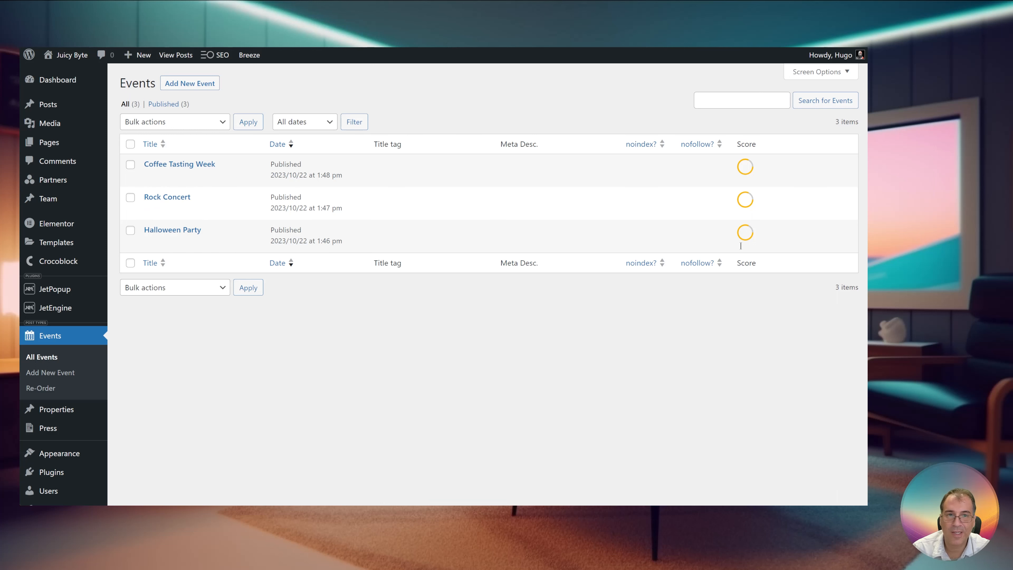
Hide the Title tag, Meta Desc., noindex?, nofollow? and Score columns in the Events list
left_click(837, 73)
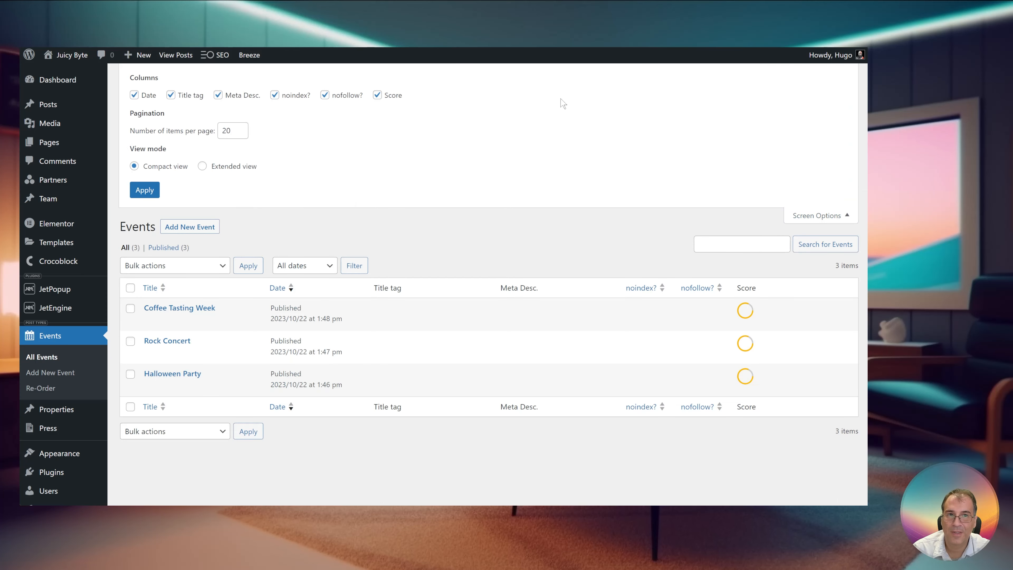
left_click(377, 96)
left_click(325, 95)
left_click(275, 95)
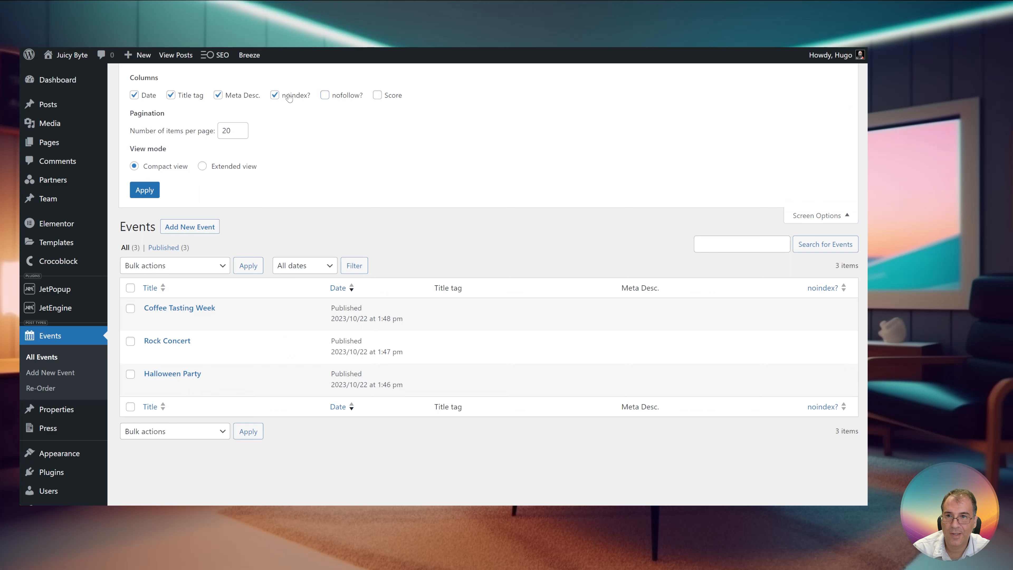
left_click(243, 95)
left_click(195, 95)
left_click(146, 188)
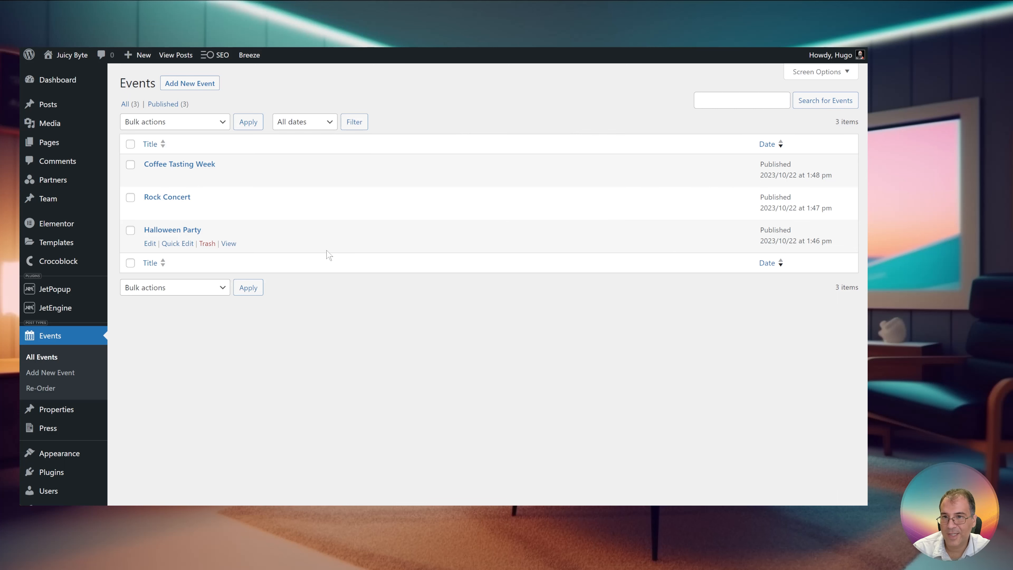
Open the Events post type for editing in JetEngine and expand its Admin Columns section
scroll(329, 256, "down", 2)
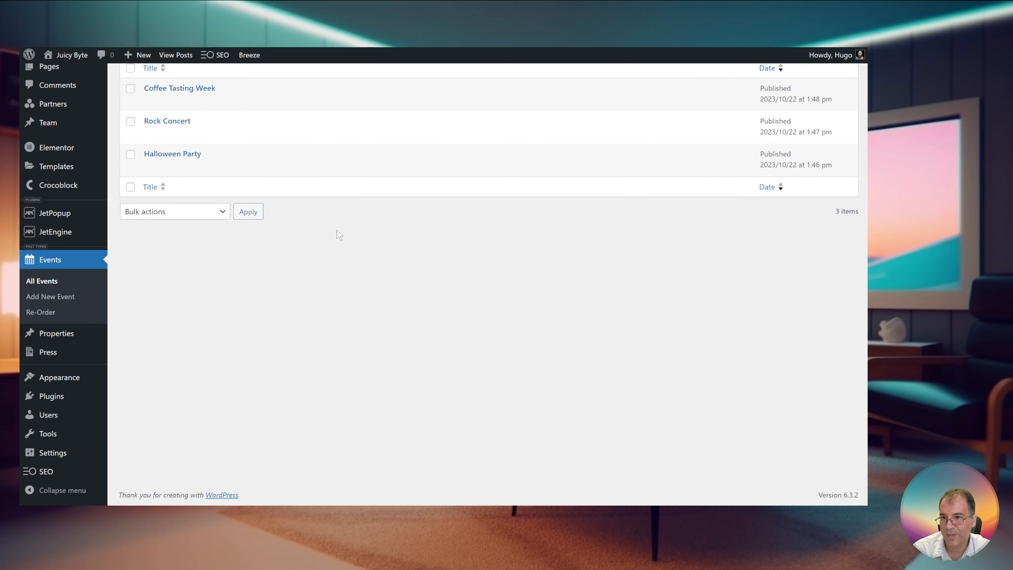
scroll(338, 235, "up", 2)
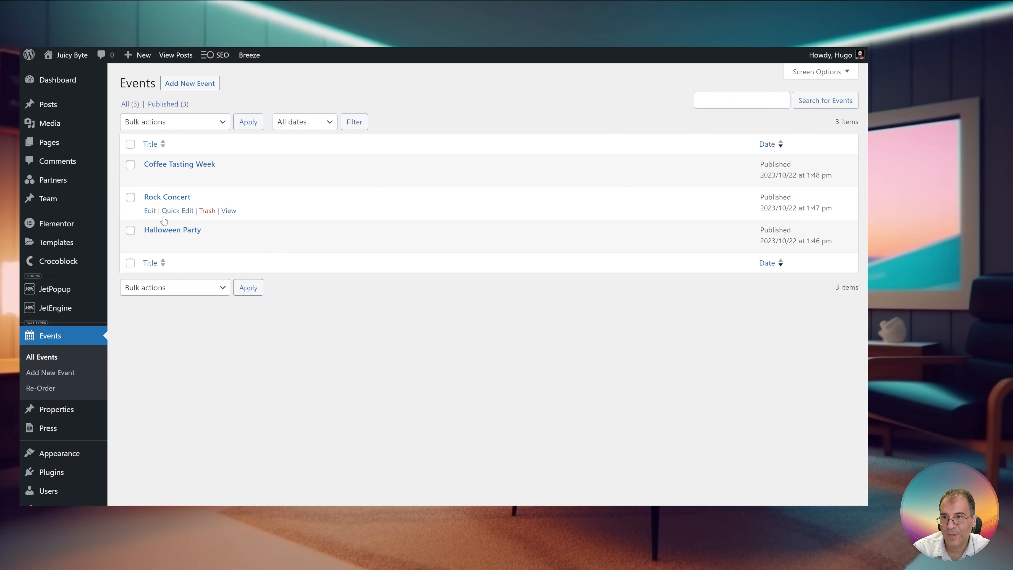
mouse_move(88, 316)
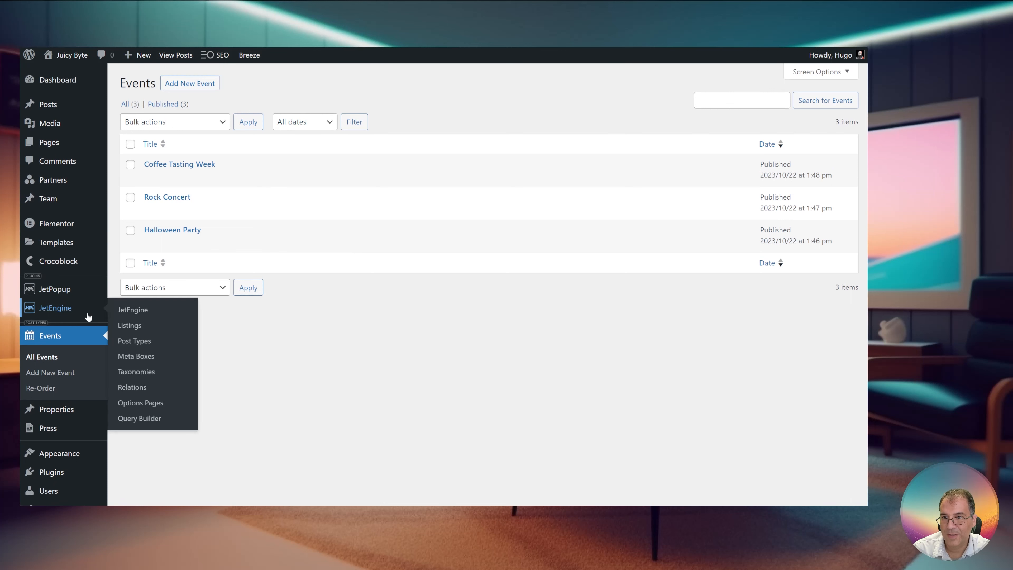
left_click(142, 341)
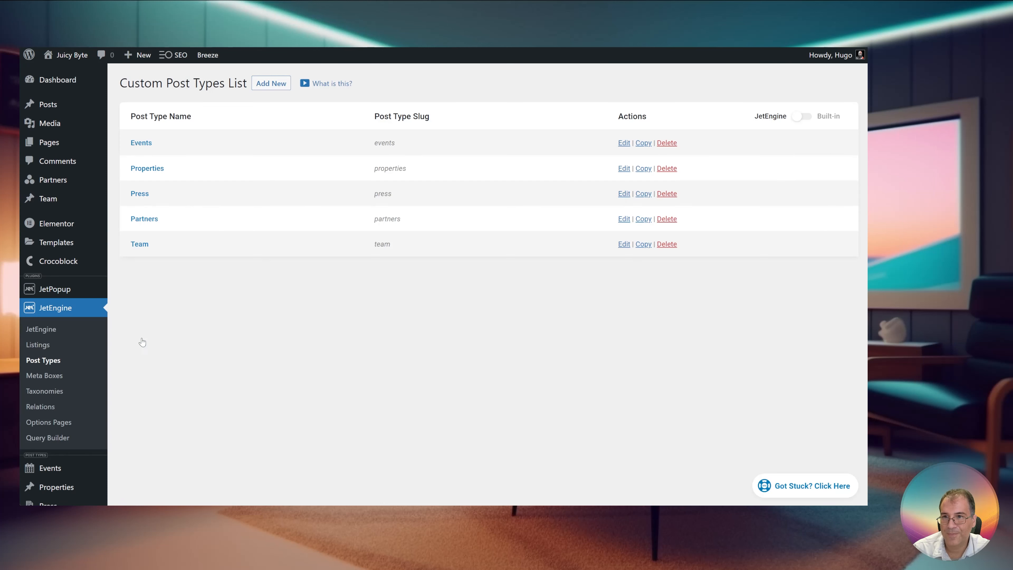
left_click(623, 143)
scroll(585, 283, "down", 7)
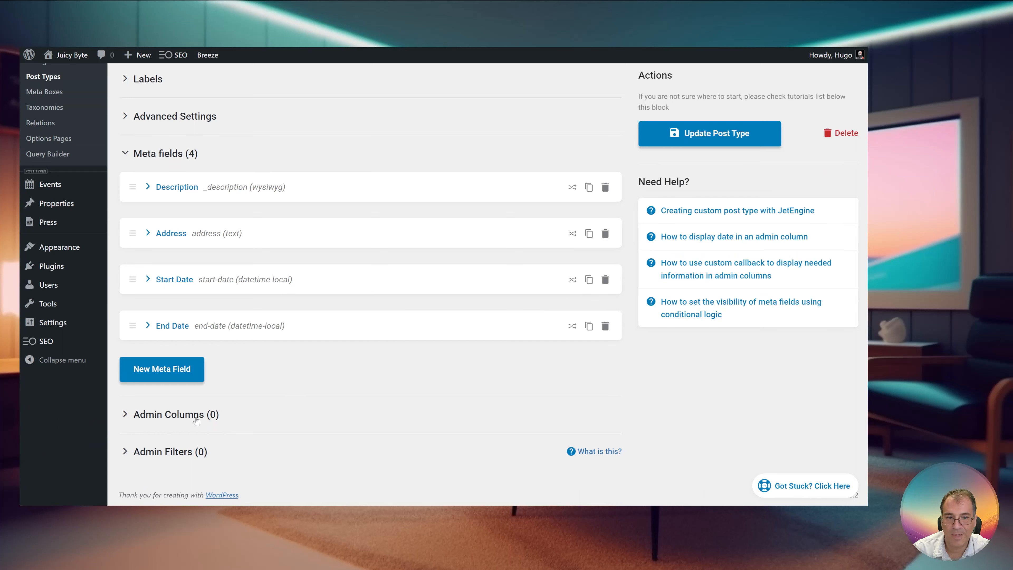
left_click(197, 415)
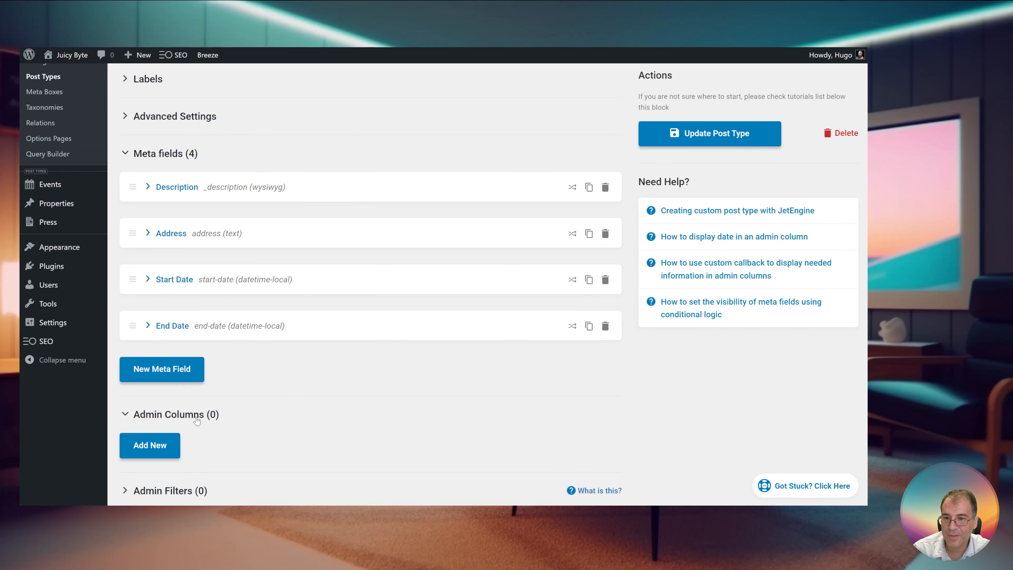
scroll(287, 396, "down", 1)
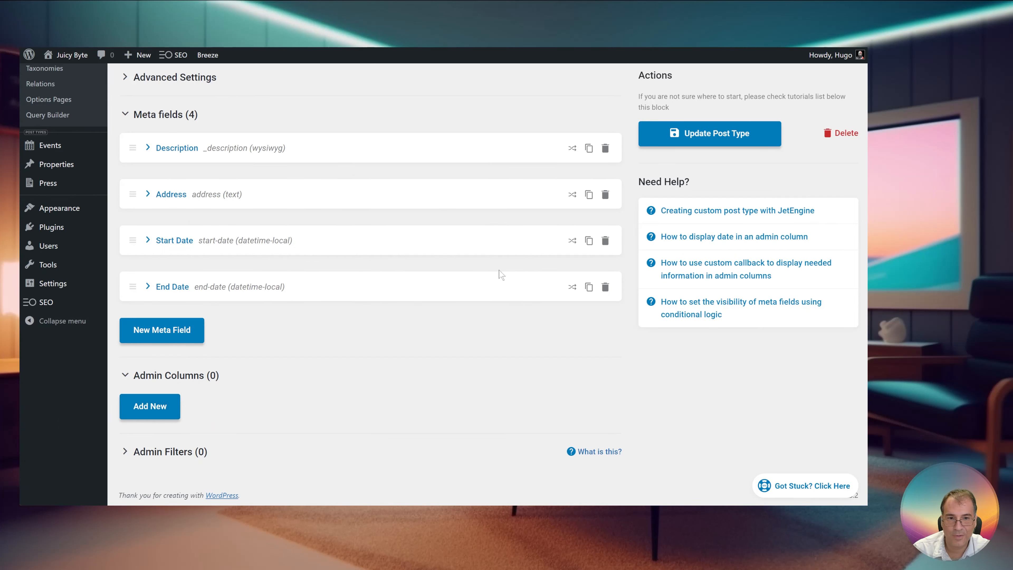
Add an admin column titled Start Date, keeping its type as Meta Value
left_click(163, 407)
scroll(296, 407, "down", 4)
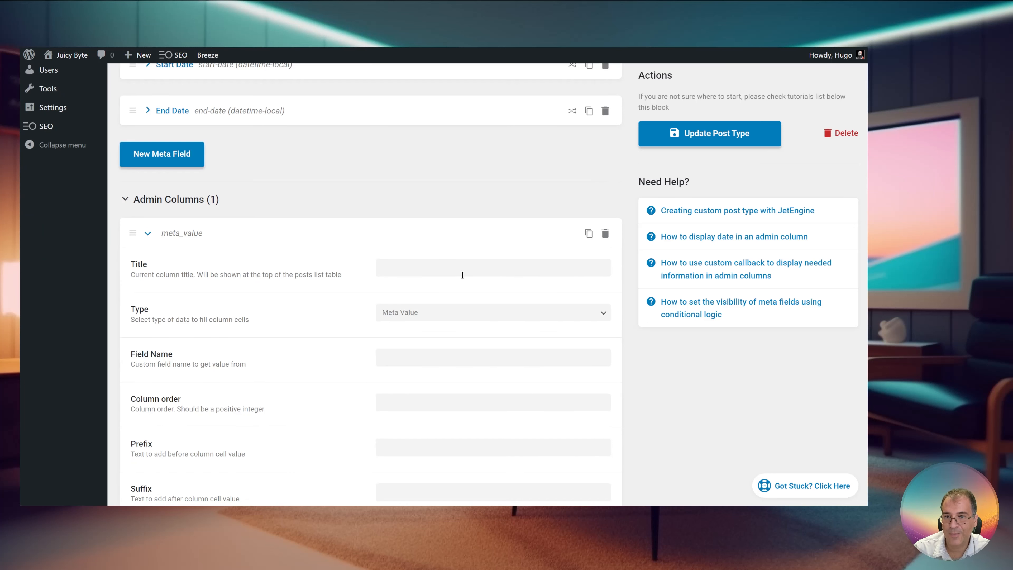
left_click(449, 264)
type("Start ")
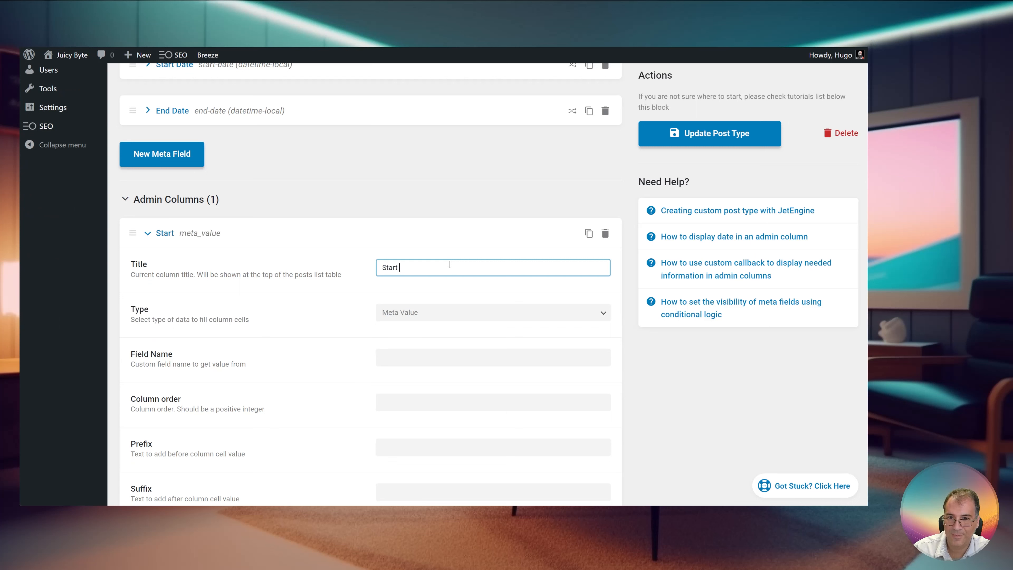
type("Date")
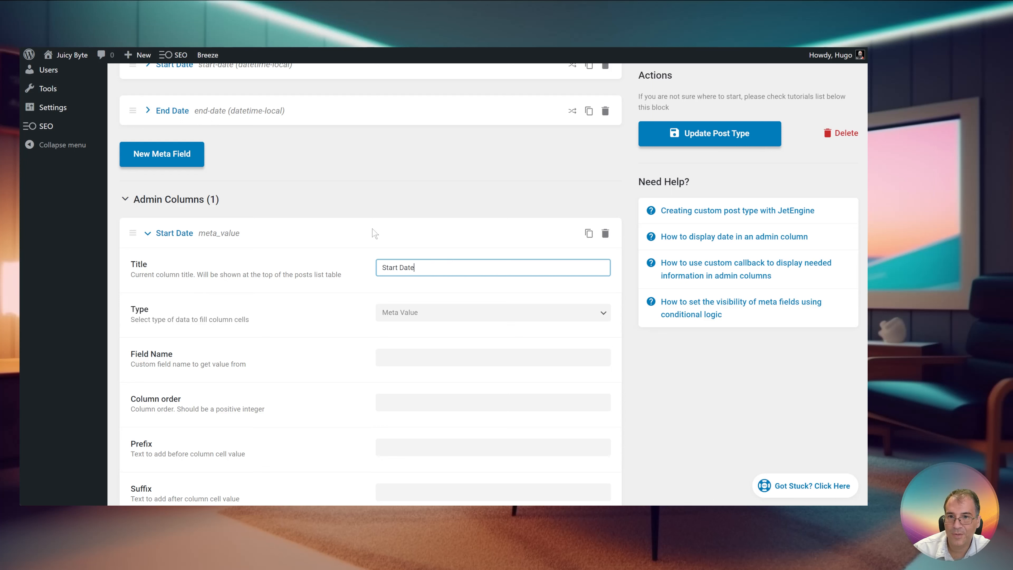
left_click(434, 317)
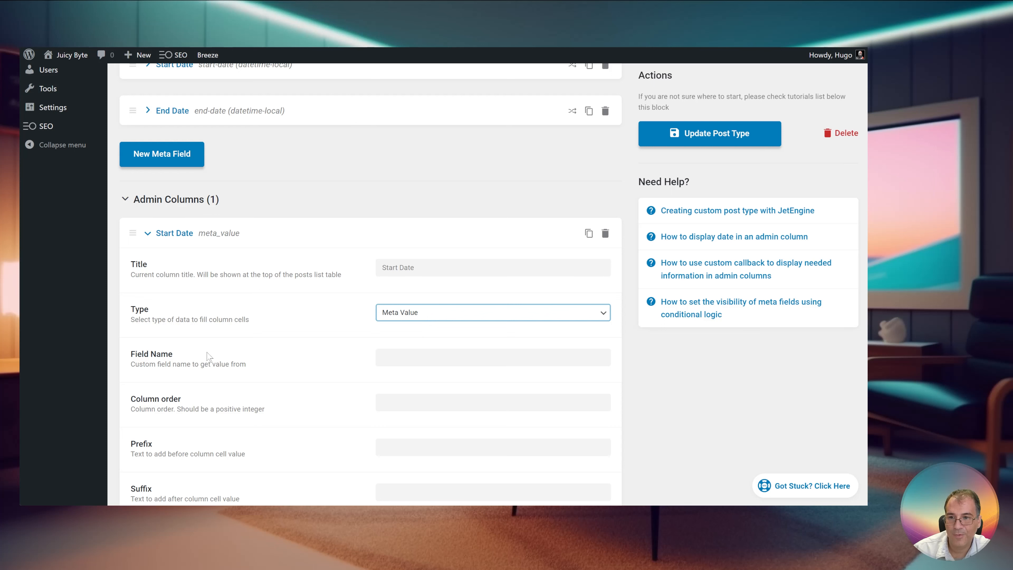
Copy the Start Date meta field's ID, start-date, into the admin column's Field Name
scroll(381, 355, "up", 4)
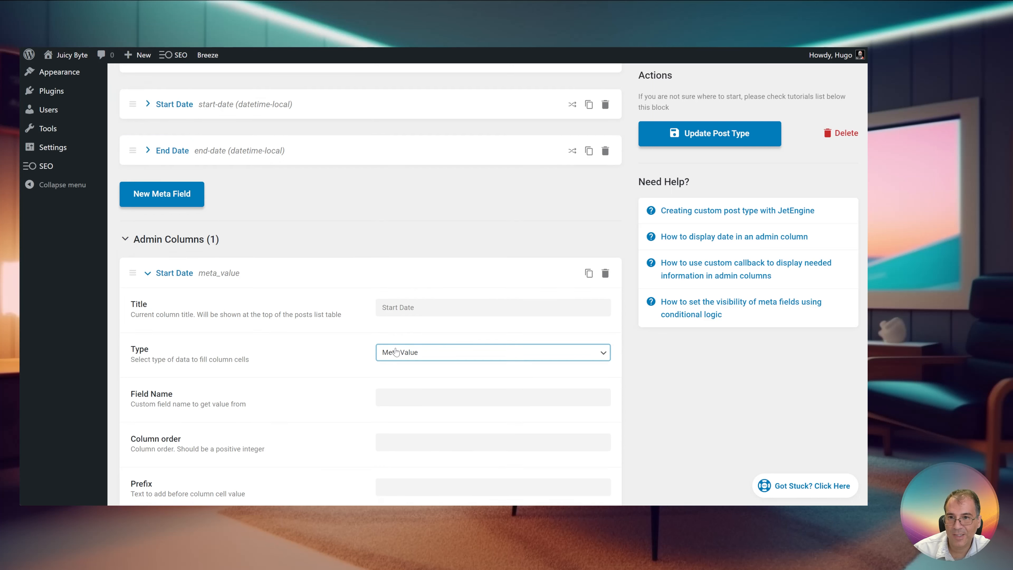
left_click(172, 240)
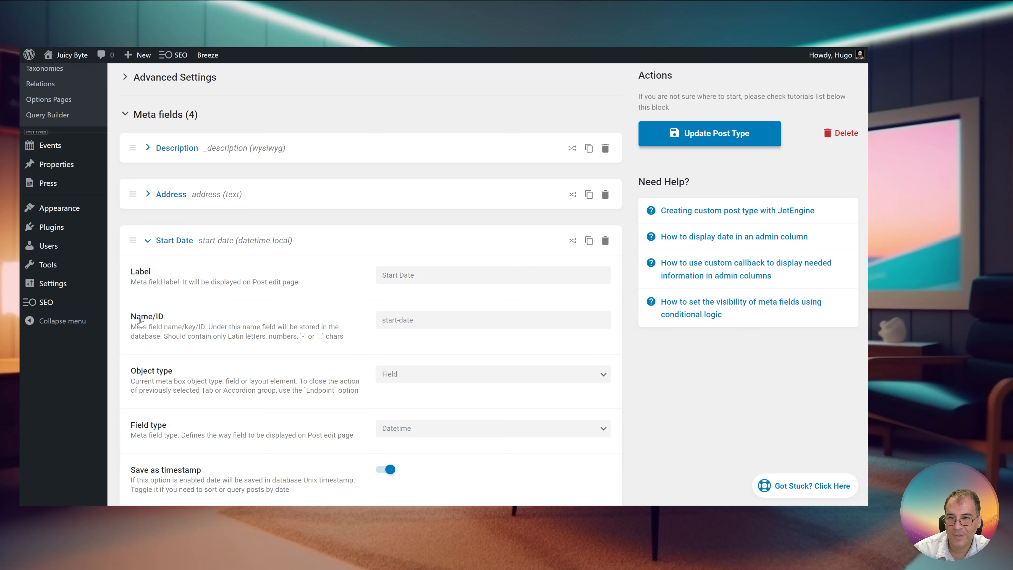
left_click_drag(432, 321, 308, 316)
key("ctrl+c")
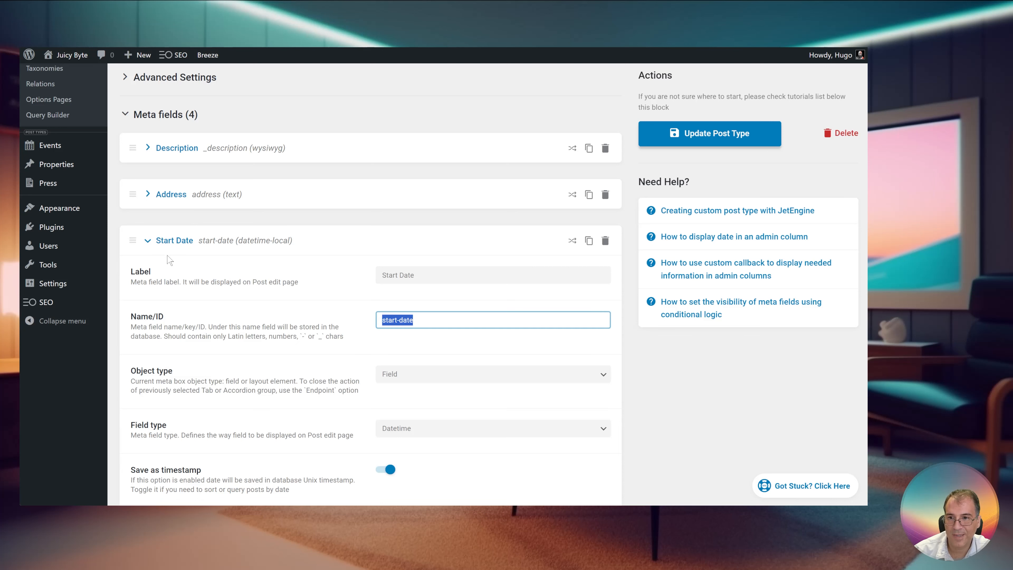
left_click(157, 246)
scroll(223, 271, "down", 4)
left_click(401, 357)
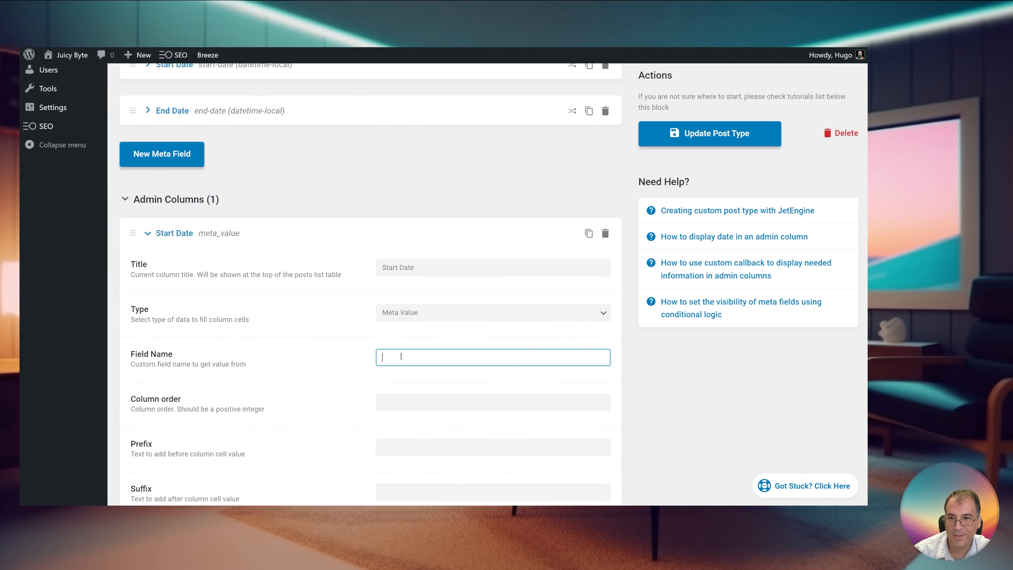
key("ctrl+v")
Make the Start Date admin column sortable and update the post type
scroll(399, 357, "down", 4)
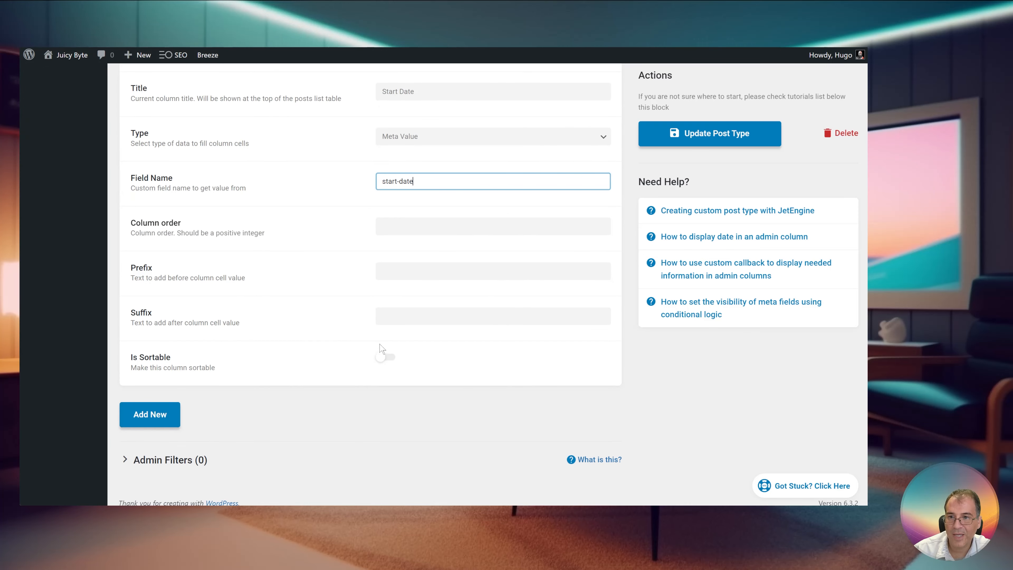
left_click(386, 358)
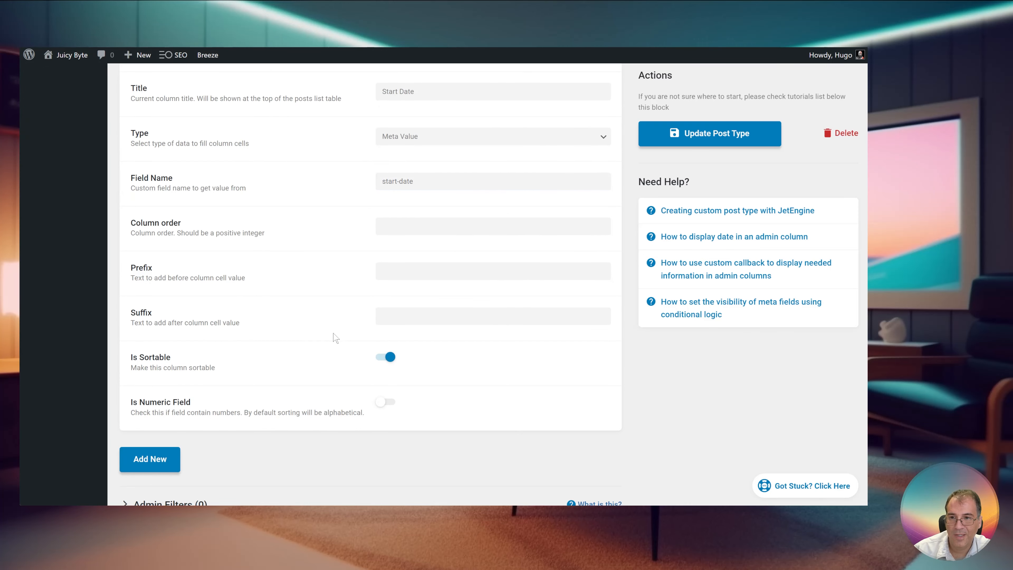
left_click(671, 132)
left_click(700, 144)
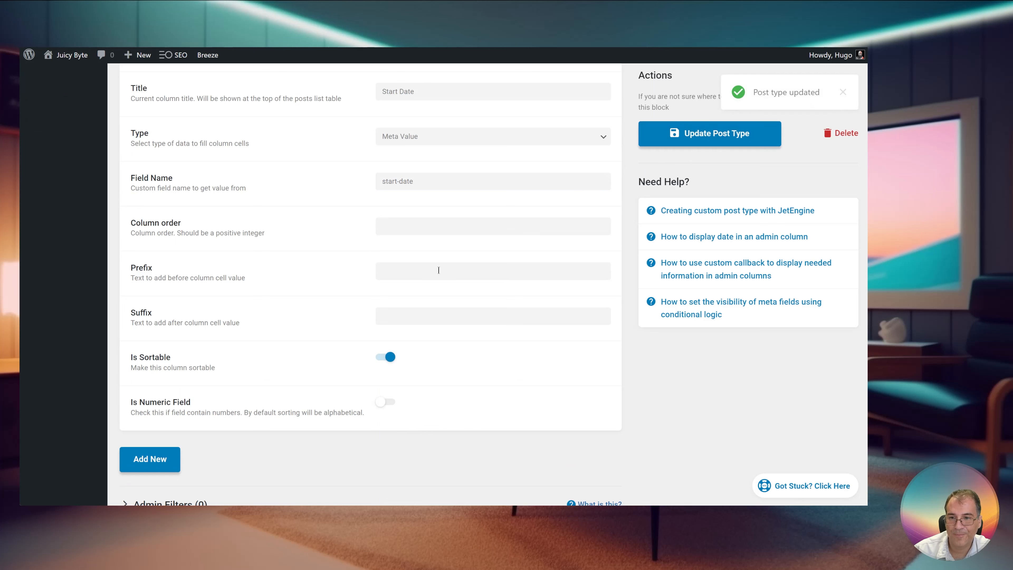
Open the list of all events and examine the values in the Start Date column
scroll(397, 307, "up", 15)
scroll(302, 275, "up", 2)
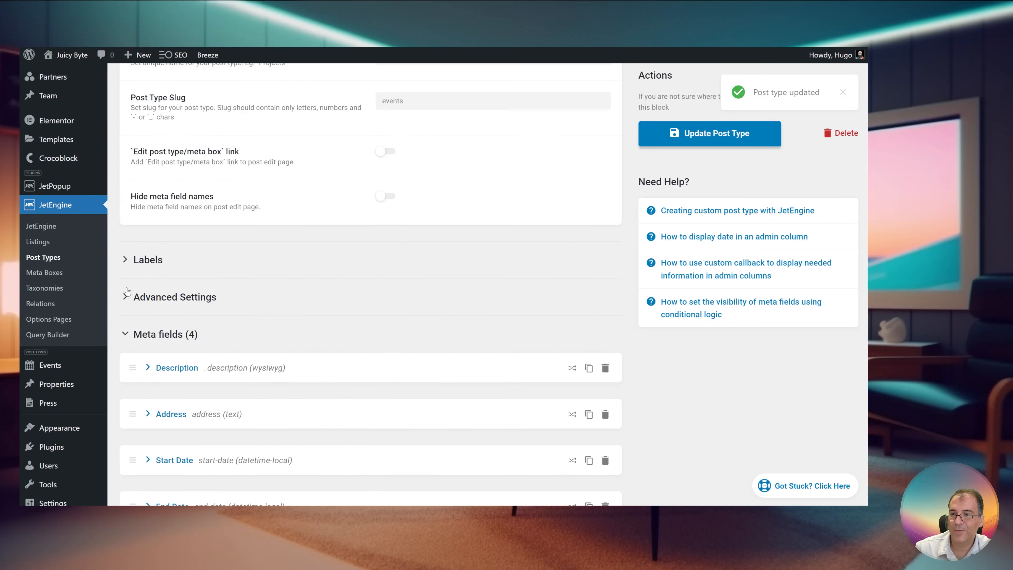
mouse_move(60, 371)
left_click(146, 370)
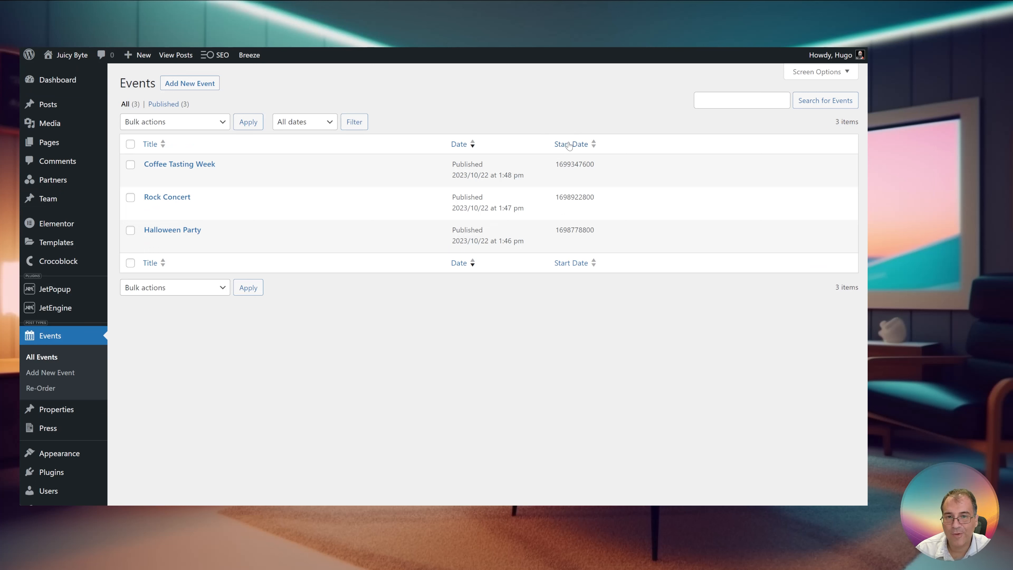
left_click_drag(557, 165, 597, 165)
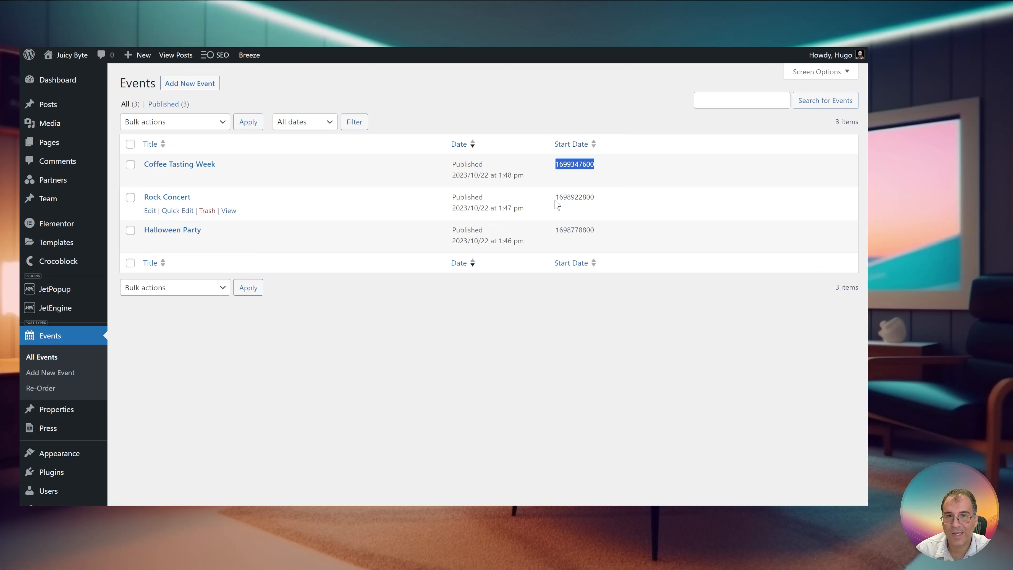
left_click_drag(561, 234, 600, 232)
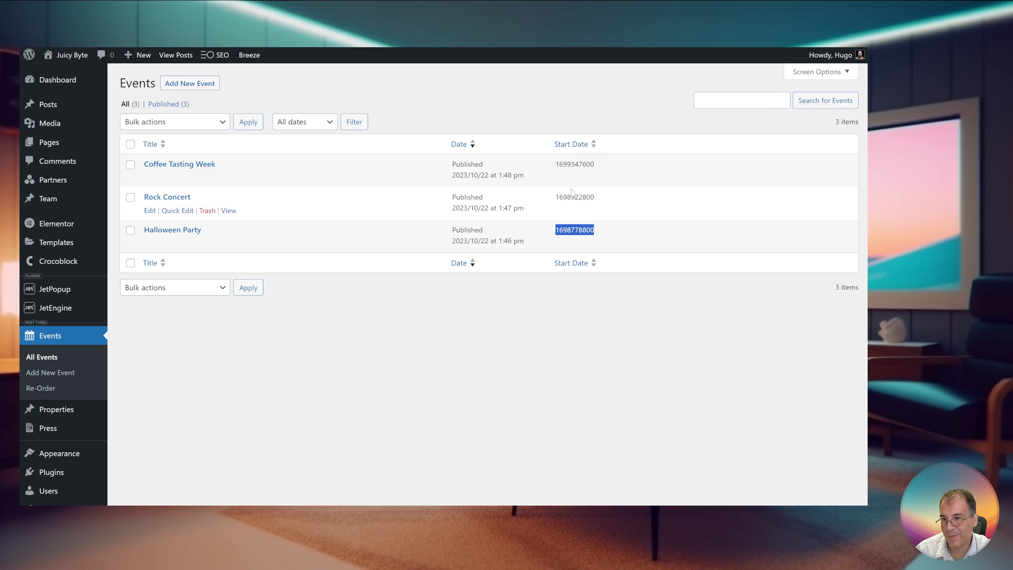
Open the Events post type for editing and set its Start Date admin column's type to Custom Callback
mouse_move(56, 307)
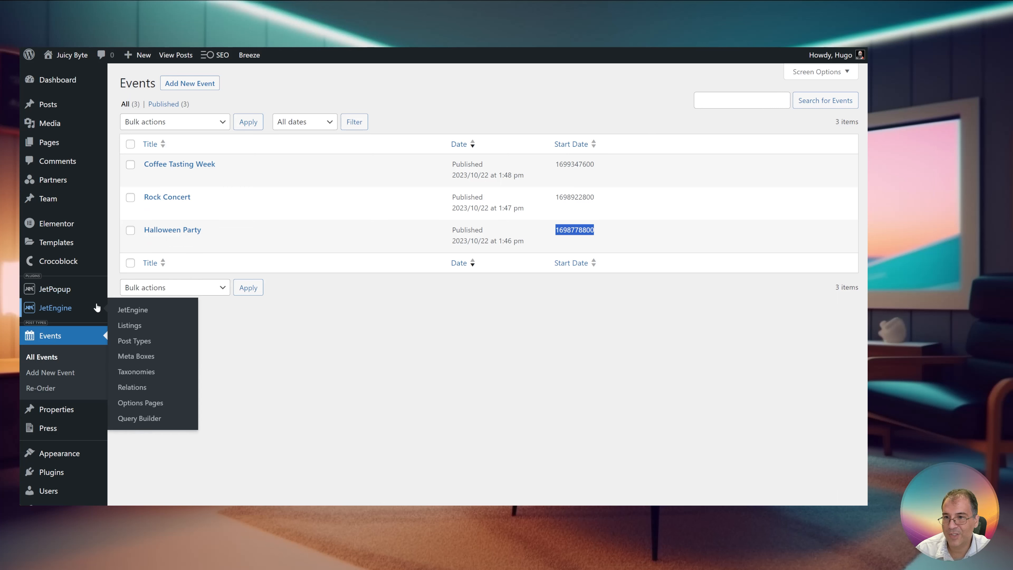
left_click(139, 341)
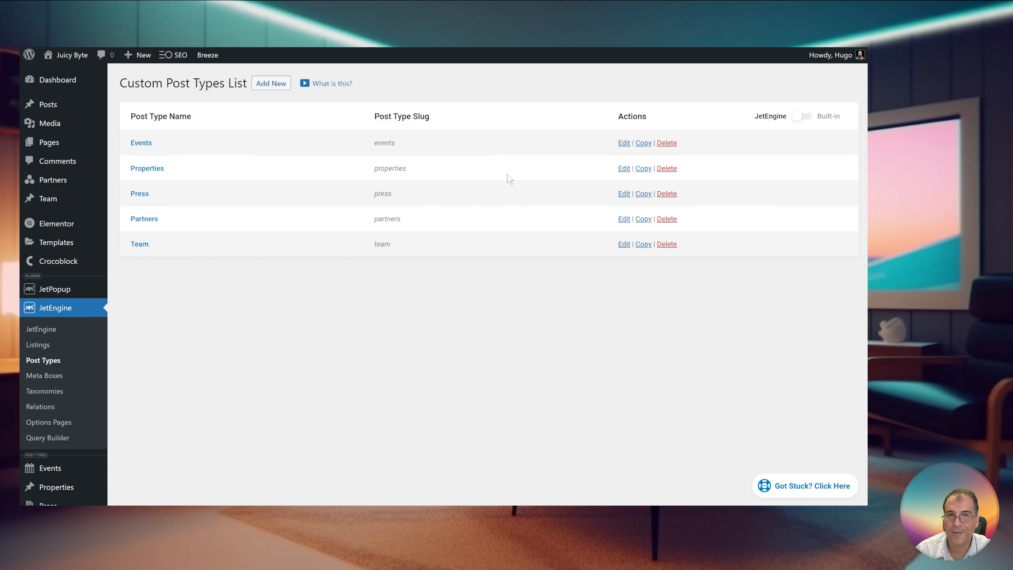
left_click(623, 144)
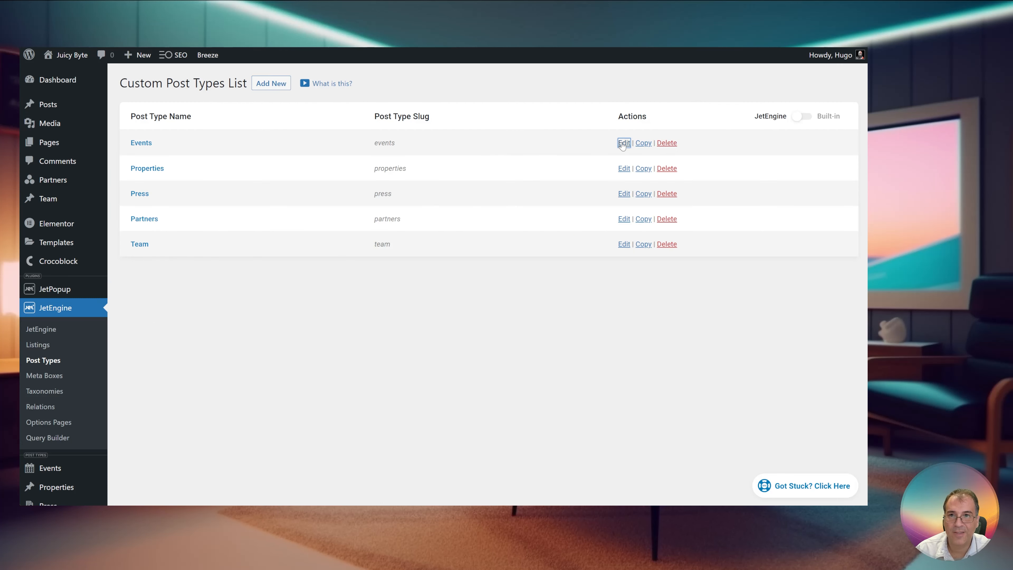
scroll(519, 267, "down", 8)
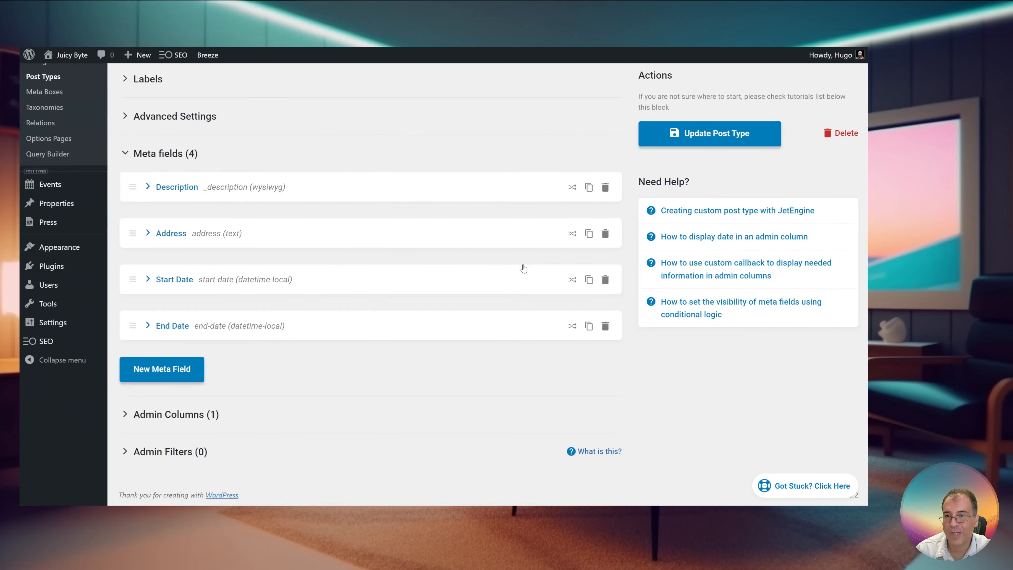
left_click(207, 417)
scroll(224, 415, "down", 2)
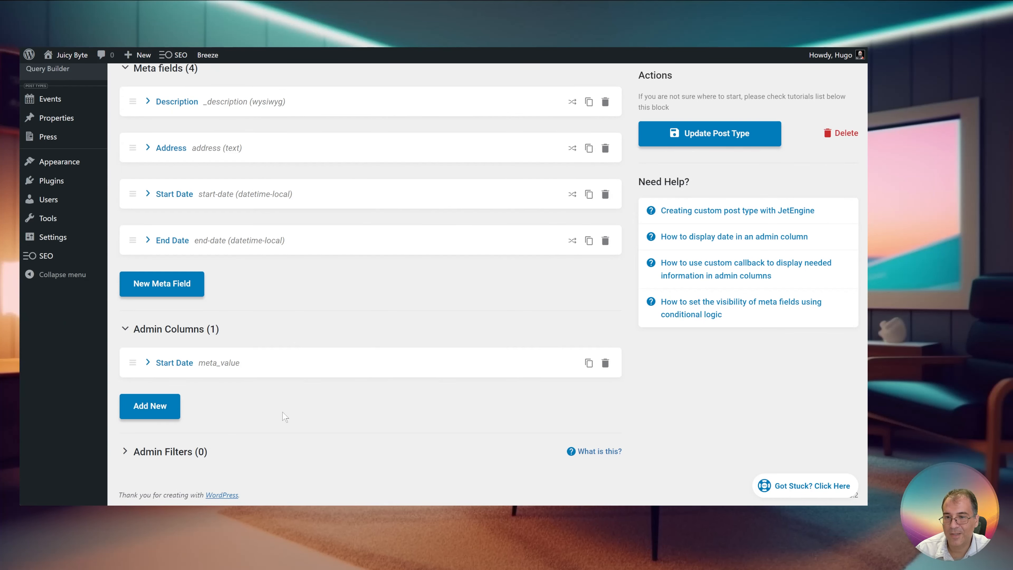
left_click(175, 362)
scroll(275, 319, "down", 4)
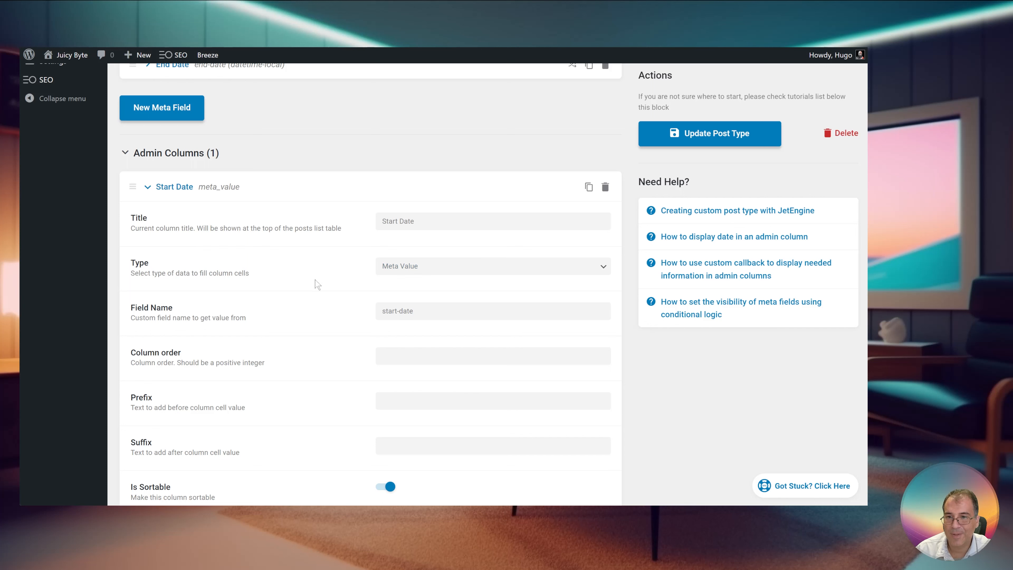
left_click(406, 270)
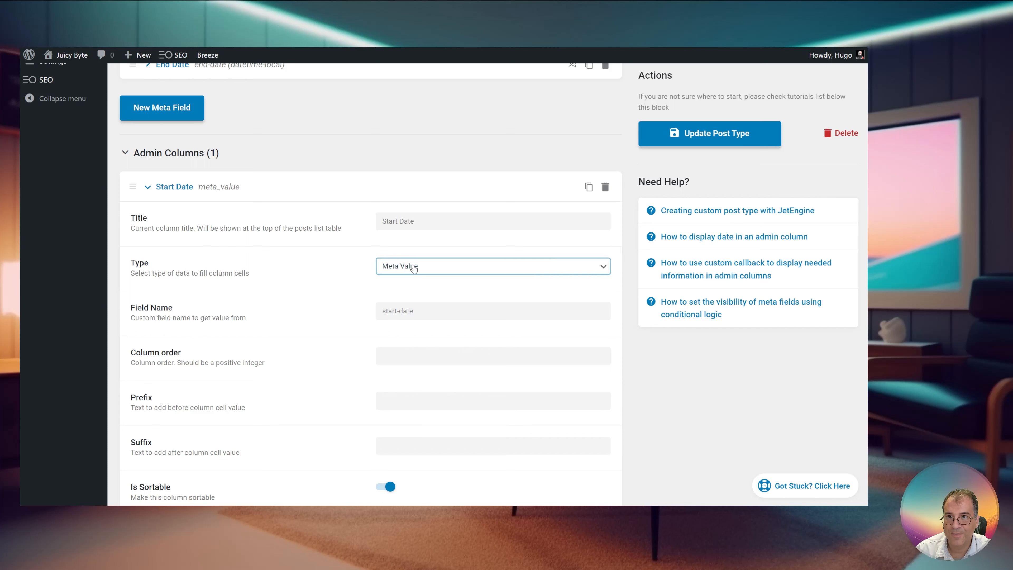
left_click(431, 310)
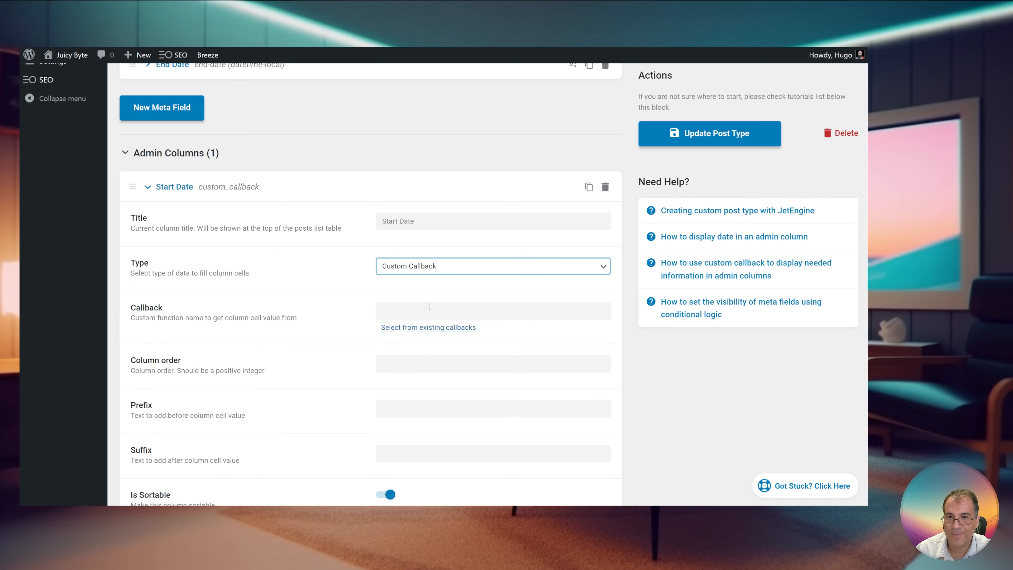
Apply the predefined callback jet_engine_custom_cb_date to the Start Date column, with field start-date and the format kept at F j, Y
left_click(414, 328)
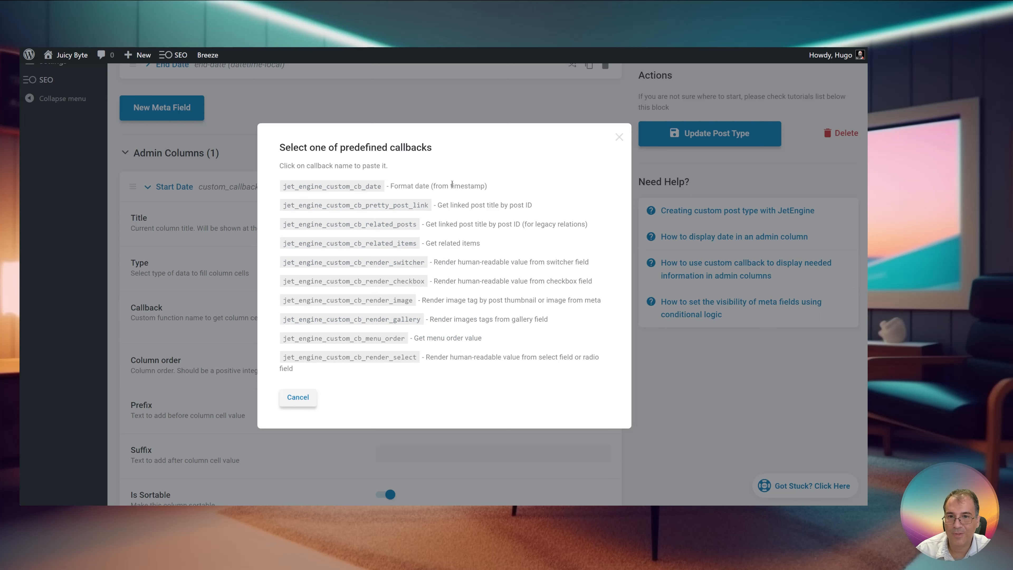
left_click_drag(452, 185, 483, 187)
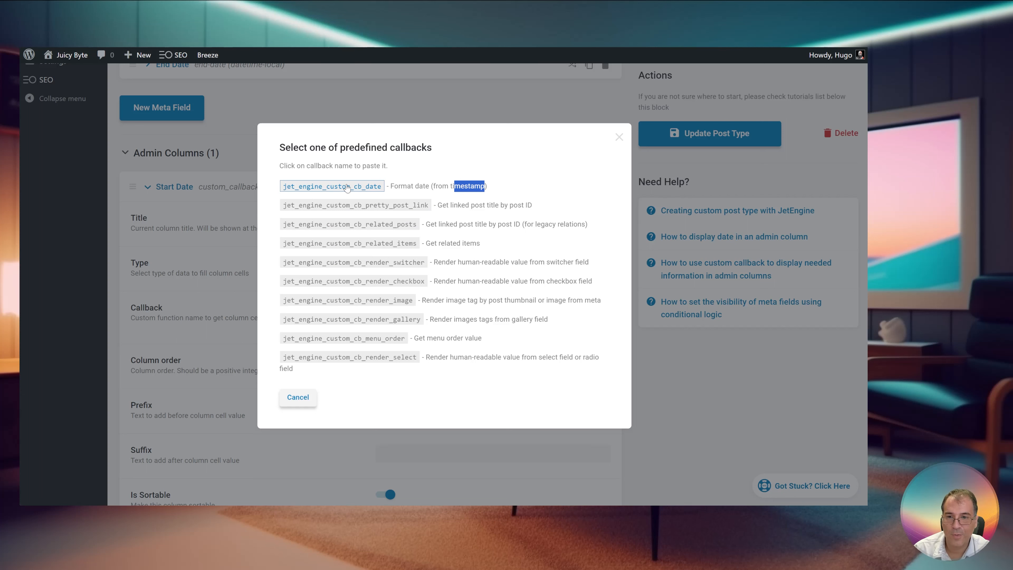
left_click(315, 190)
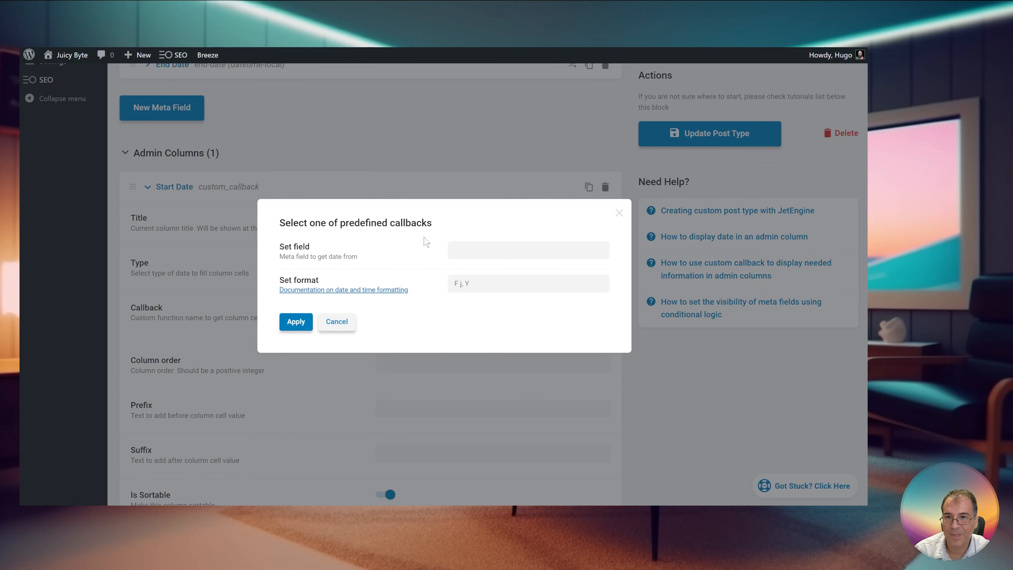
left_click(464, 252)
type("start-date")
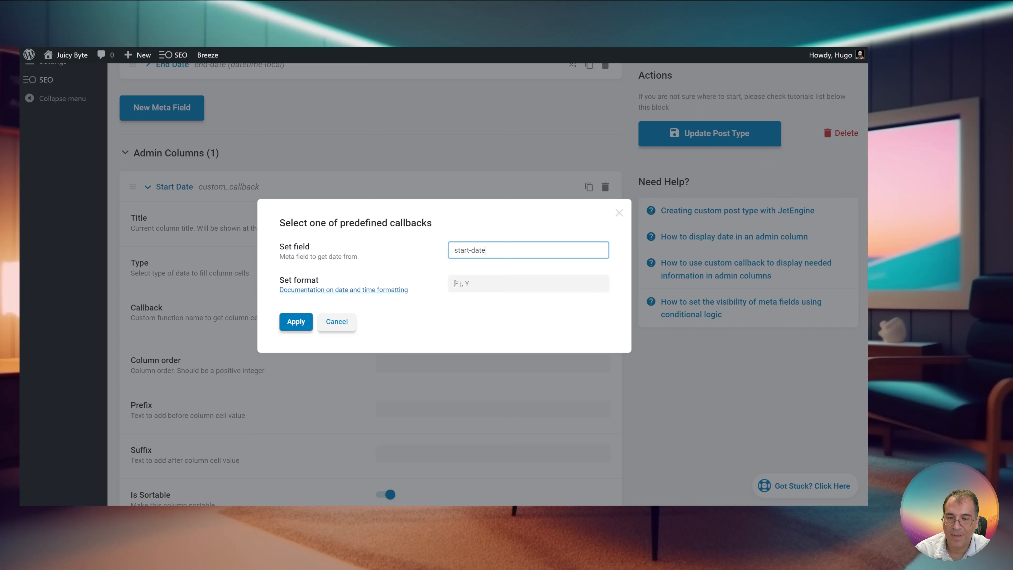
left_click(476, 282)
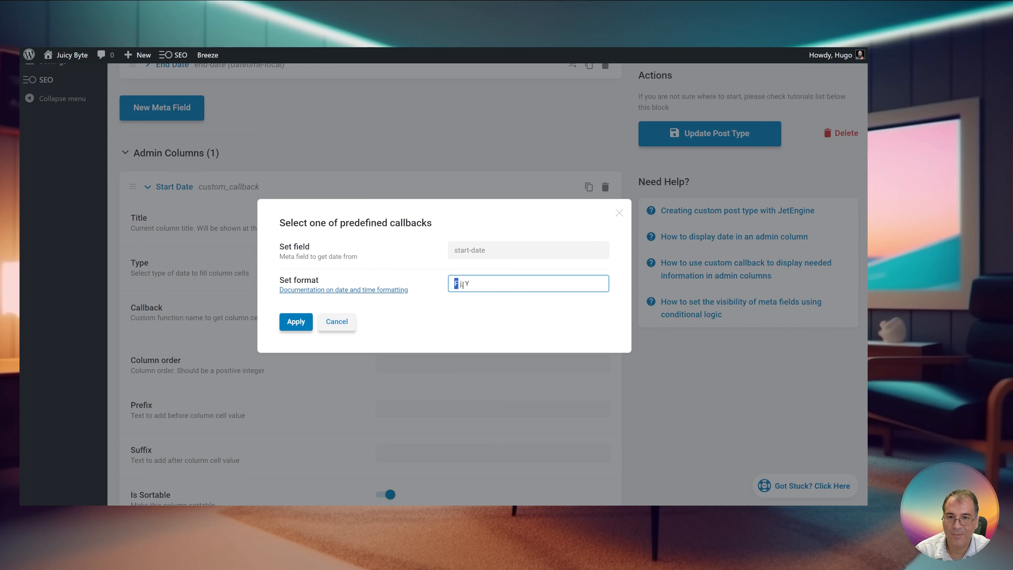
double_click(467, 283)
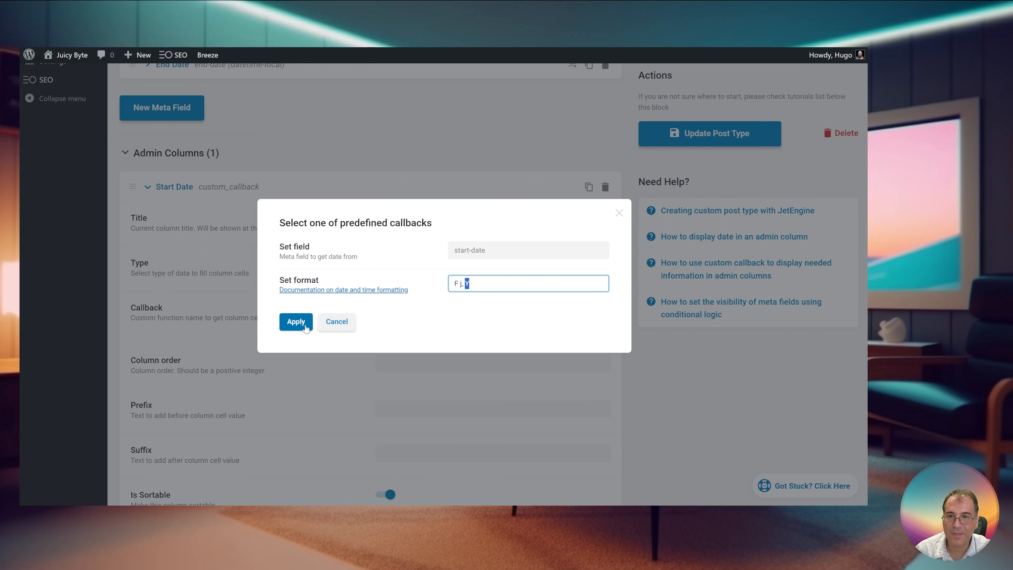
left_click(296, 322)
Copy the Name/ID start-date from the Start Date meta field's settings
scroll(317, 326, "down", 5)
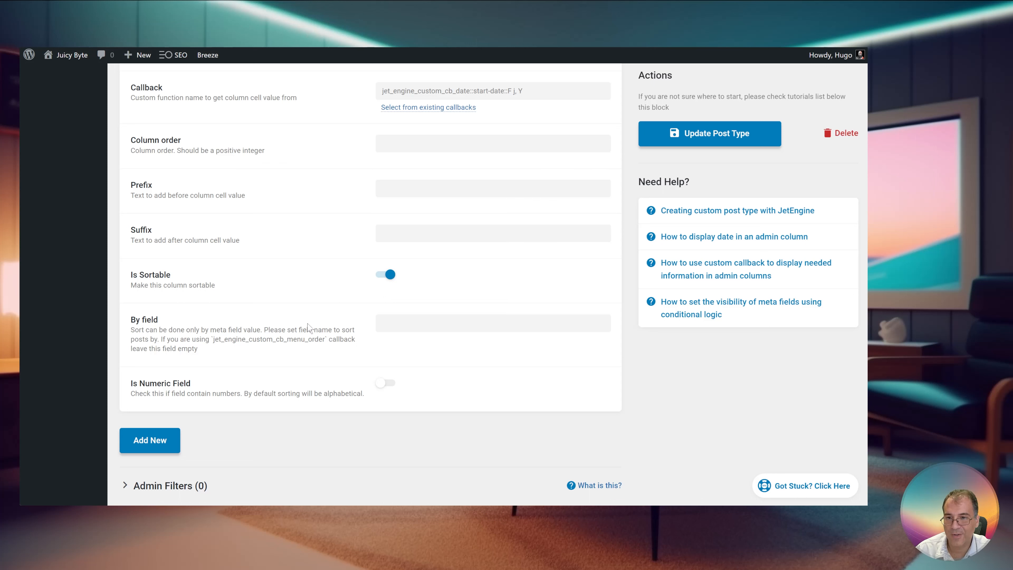
scroll(436, 316, "up", 8)
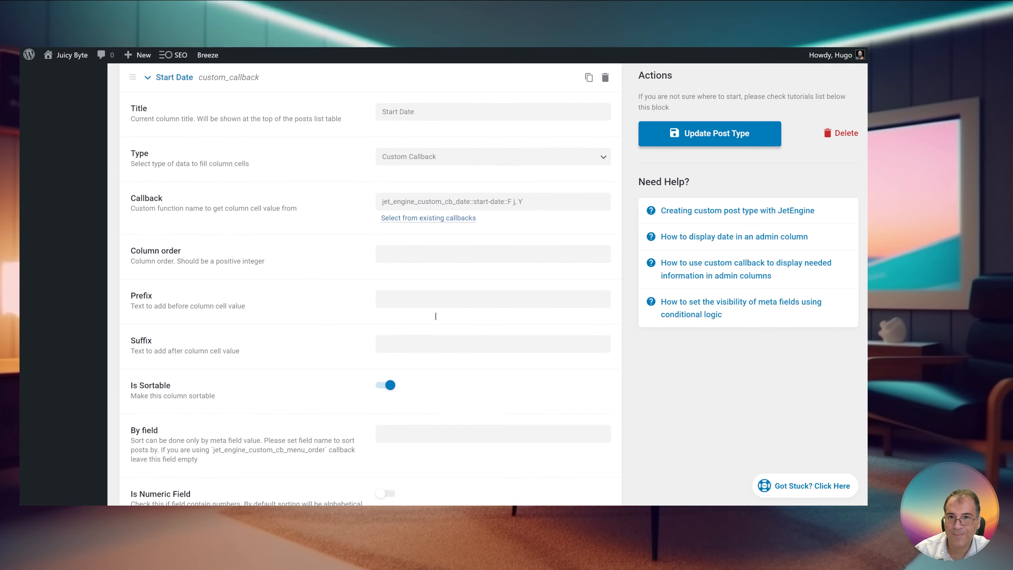
scroll(184, 126, "up", 1)
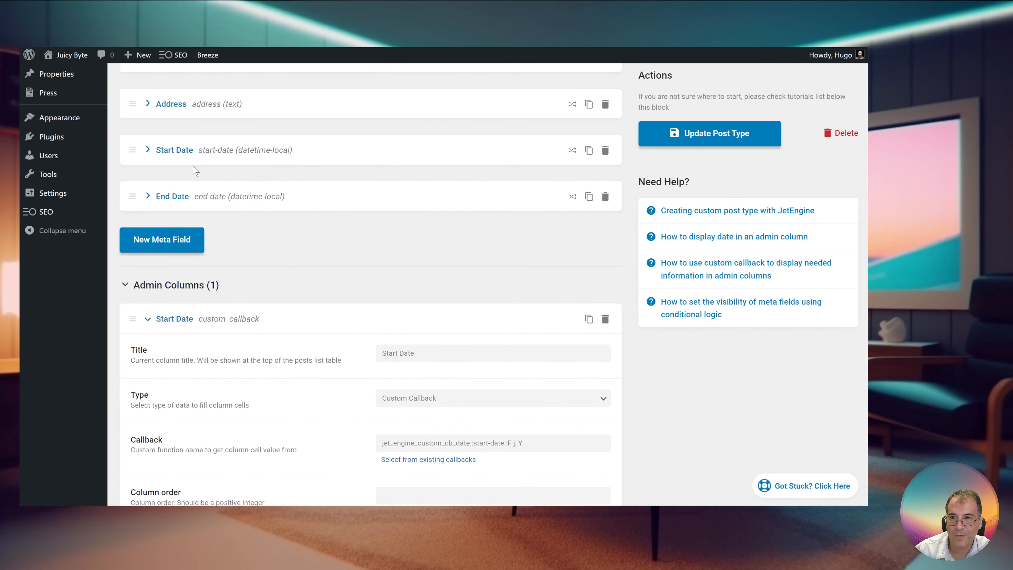
left_click(180, 155)
left_click(401, 228)
triple_click(402, 228)
key("ctrl+c")
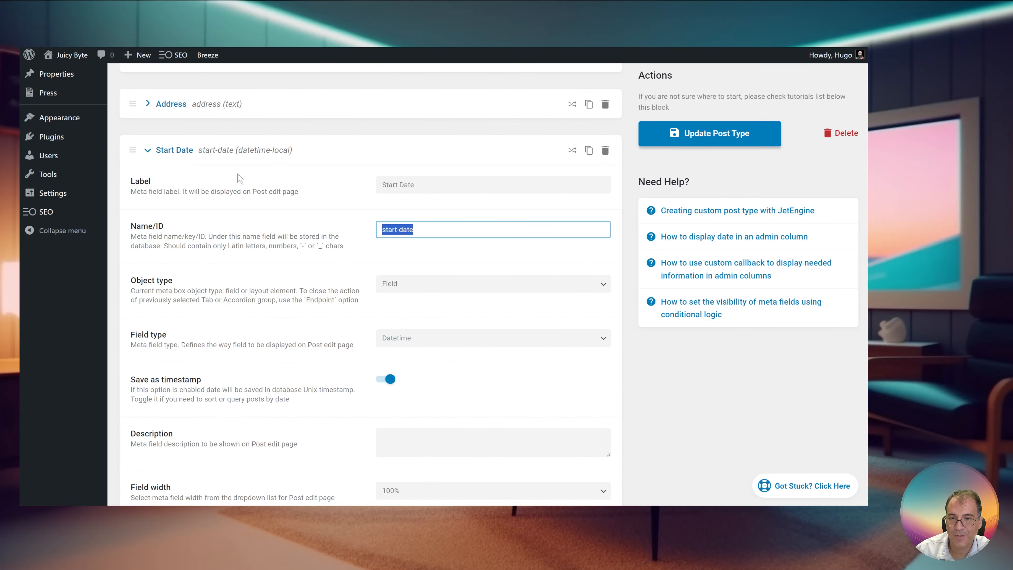
left_click(168, 155)
Set the Start Date admin column to sort by the field start-date and update the post type
scroll(284, 276, "down", 4)
scroll(284, 276, "down", 3)
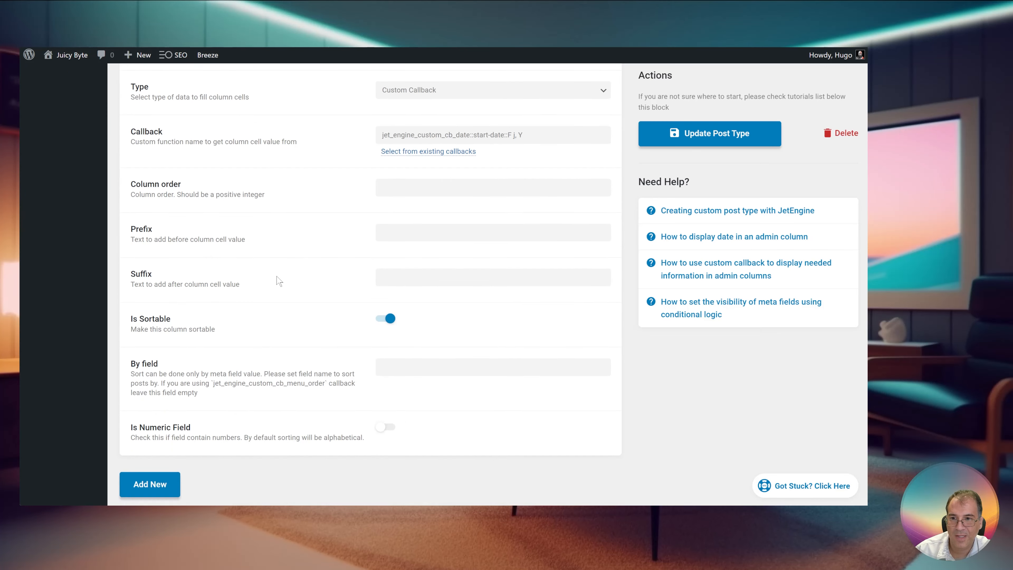
left_click(386, 366)
key("ctrl+v")
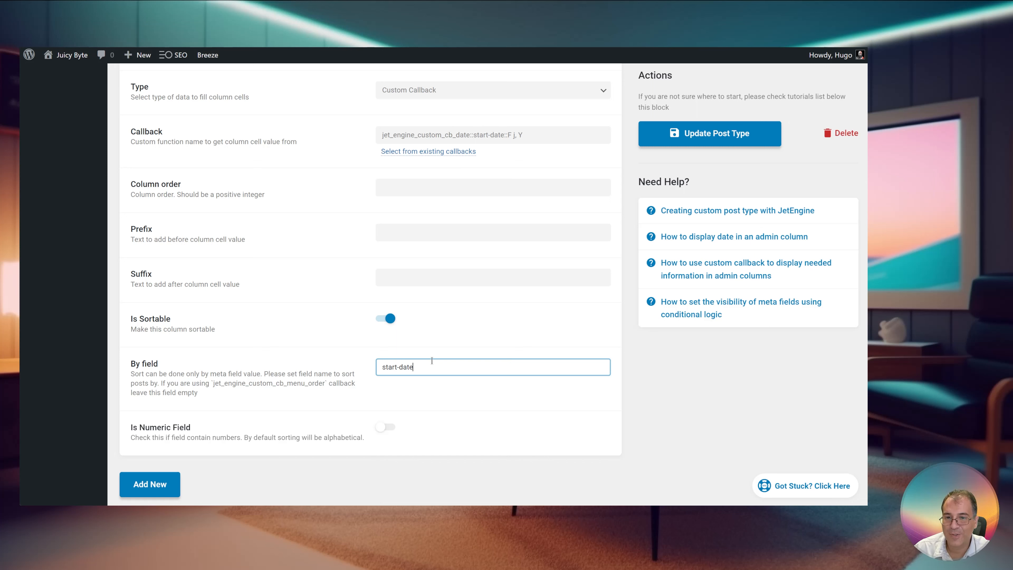
key("ctrl+a")
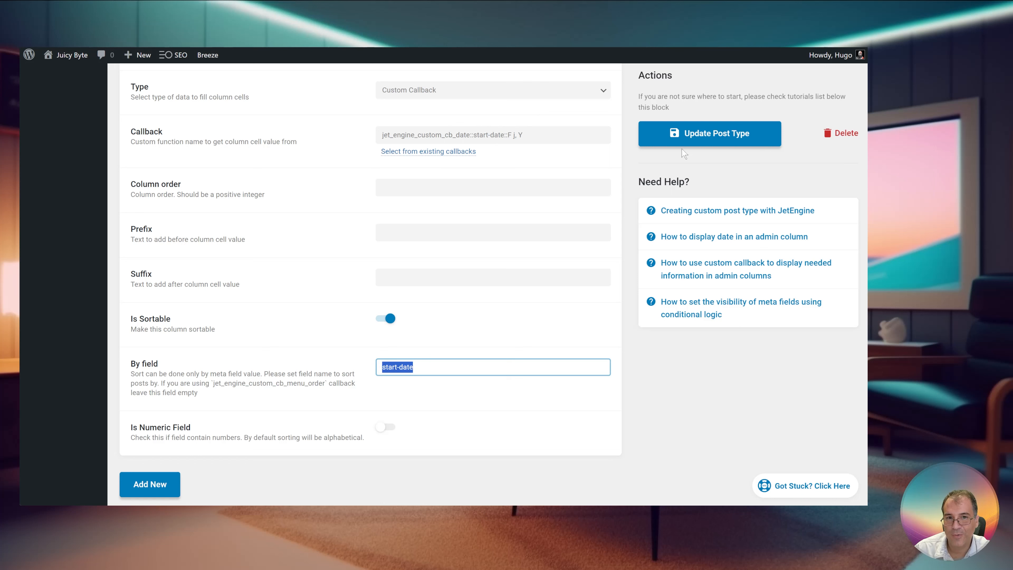
left_click(700, 136)
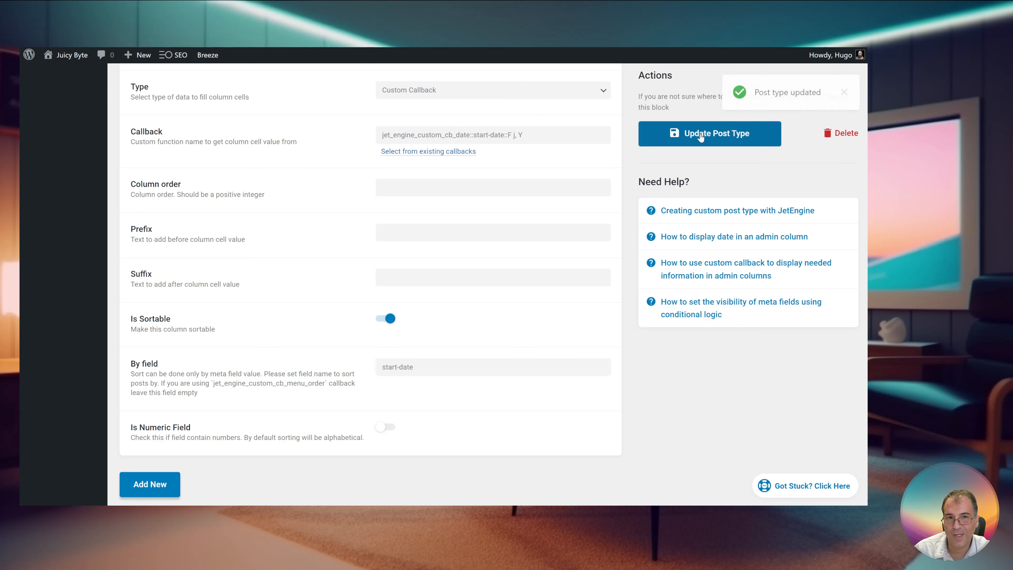
Duplicate the Start Date admin column and title the copy End Date
scroll(346, 240, "up", 3)
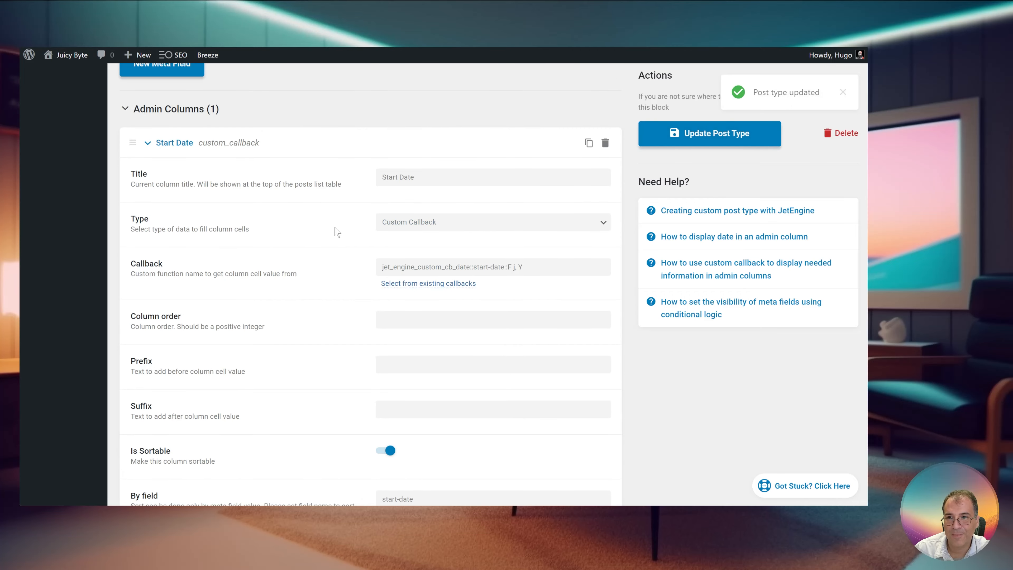
left_click(147, 143)
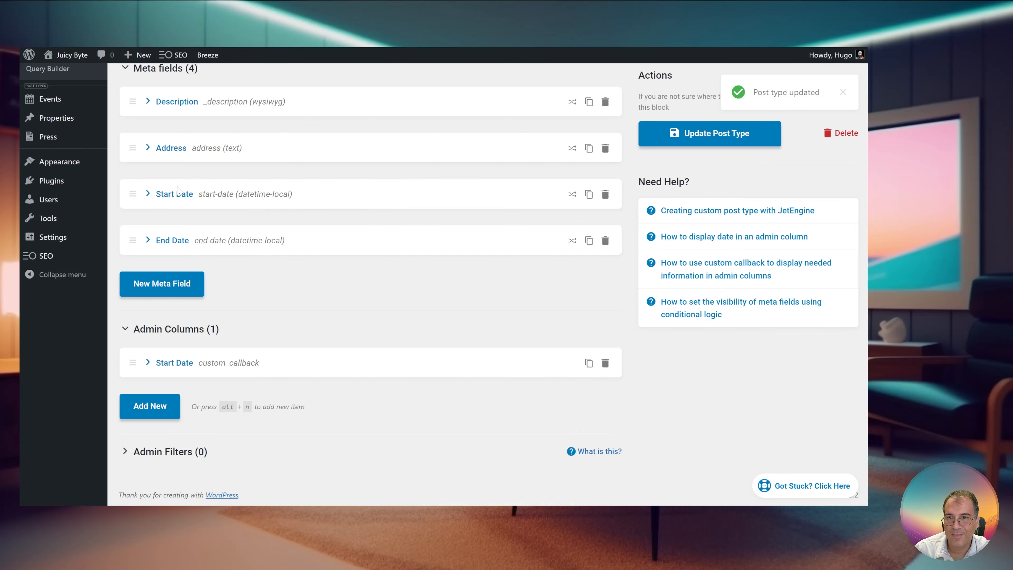
left_click(588, 363)
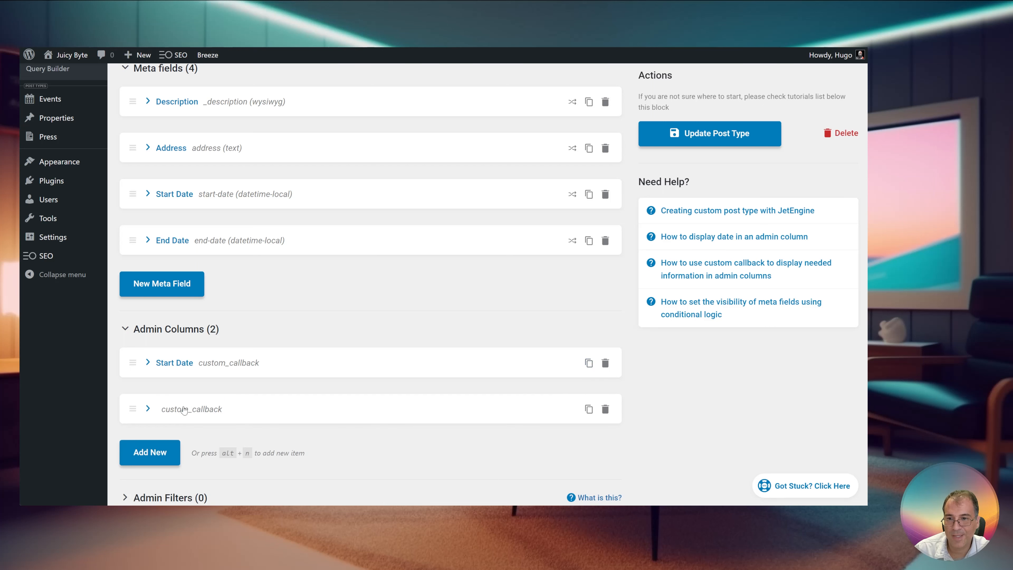
left_click(149, 408)
scroll(420, 280, "down", 4)
left_click(420, 268)
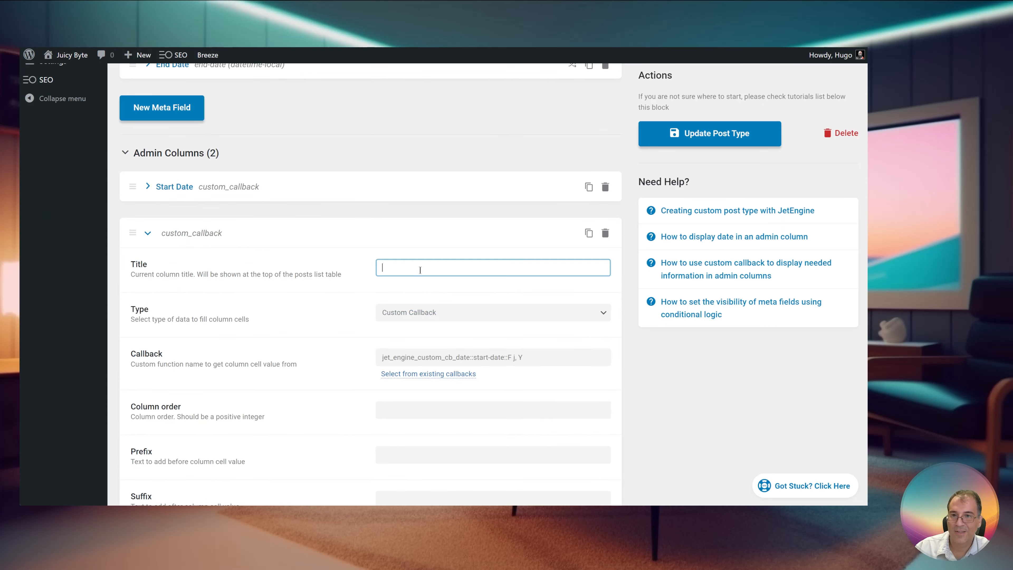
type("End Date")
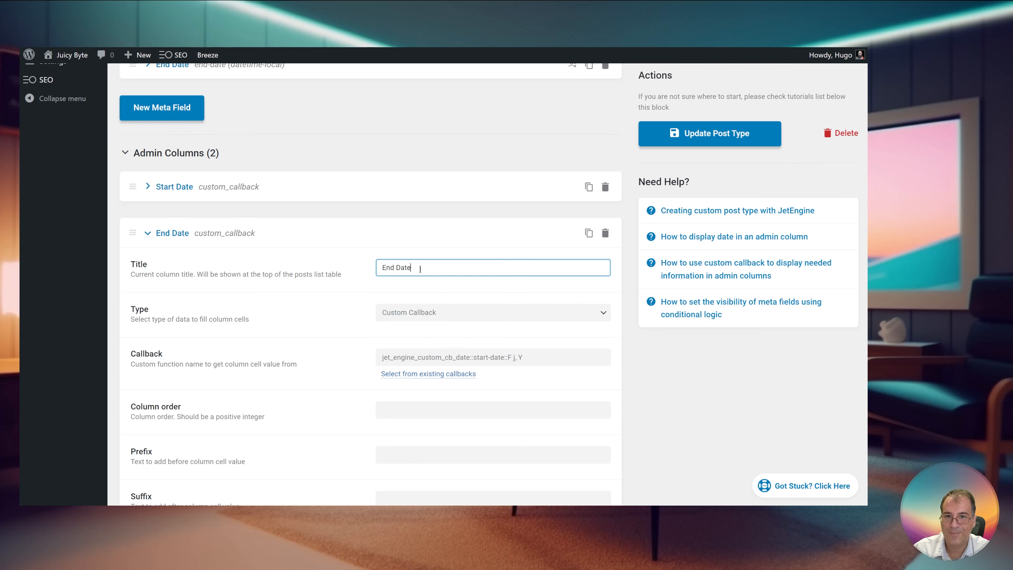
Reapply the jet_engine_custom_cb_date callback to the End Date column with field end-date, keeping the format F j, Y
left_click(464, 374)
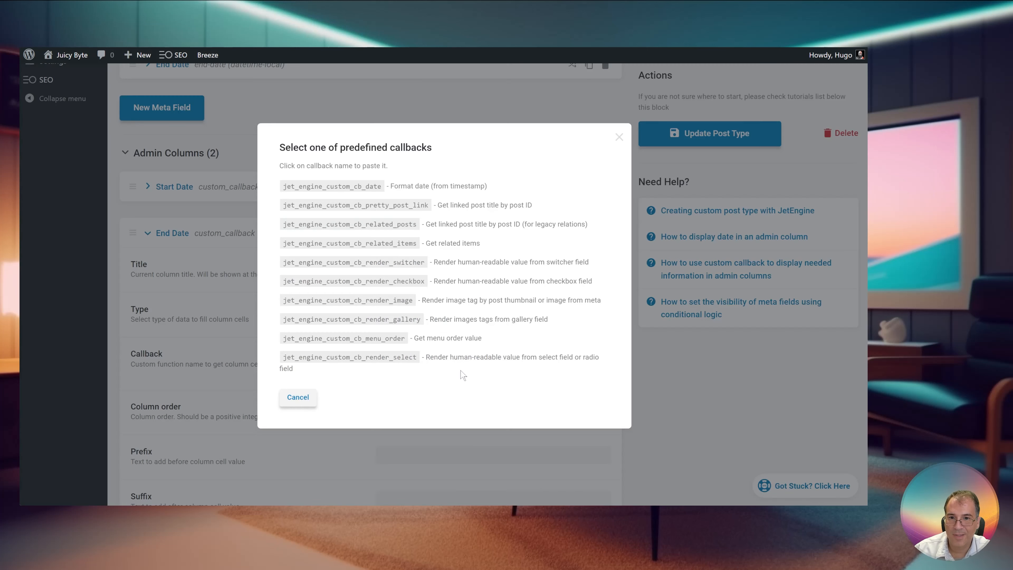
left_click(364, 187)
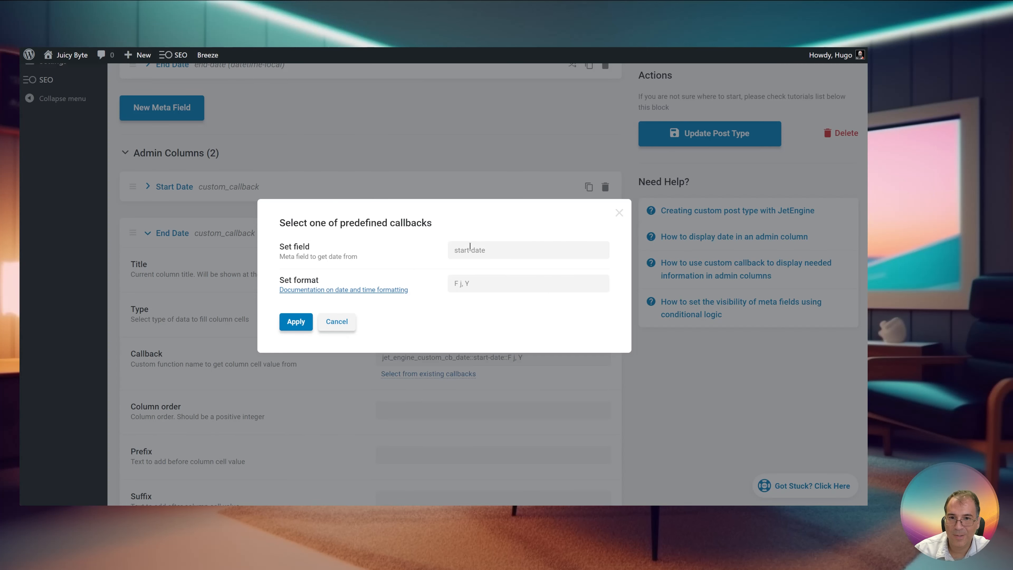
left_click_drag(470, 248, 442, 250)
type("end-date")
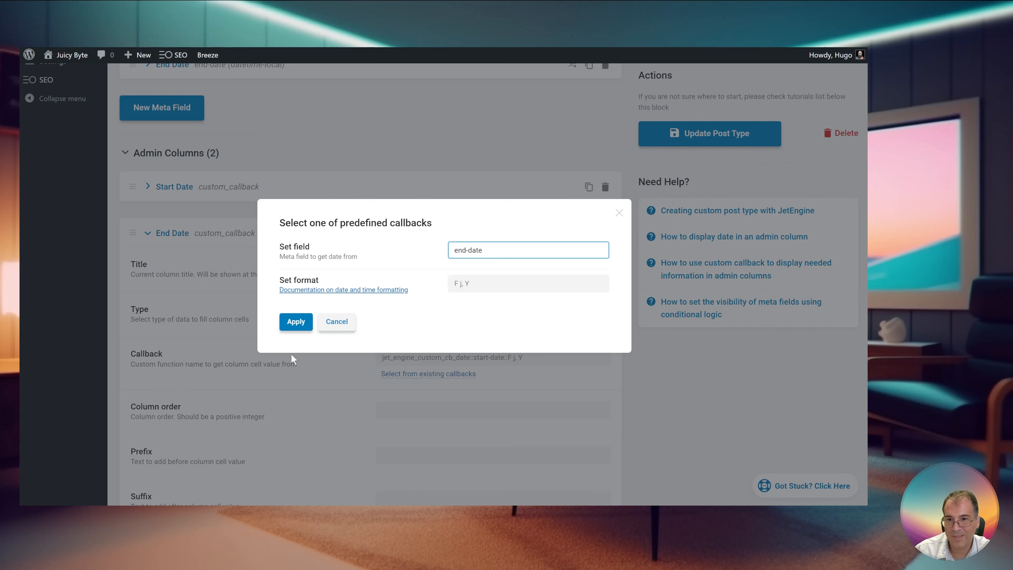
left_click(296, 322)
Set the End Date admin column to sort by the field end-date and update the post type
scroll(477, 361, "down", 6)
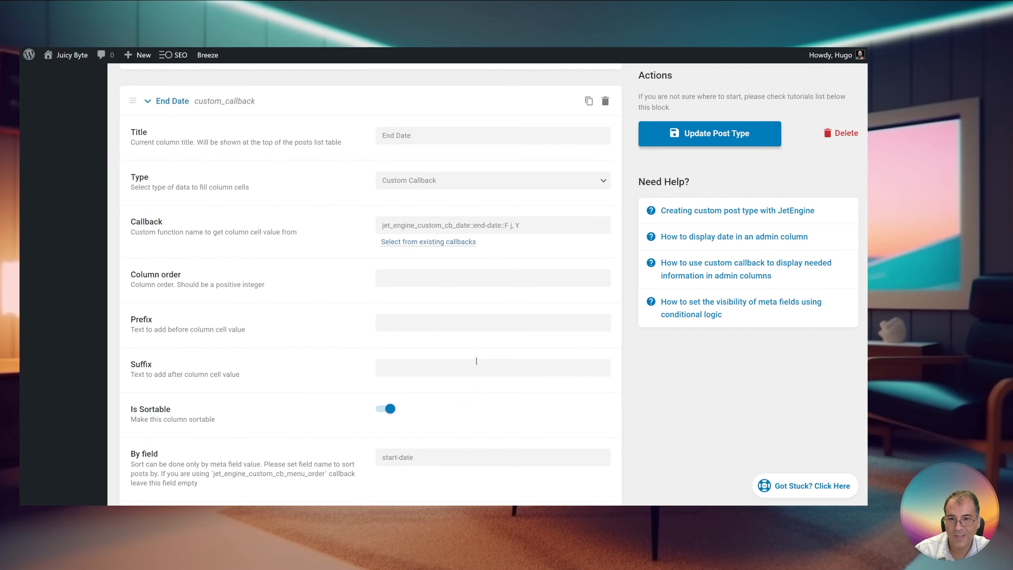
left_click_drag(399, 328, 371, 329)
type("end")
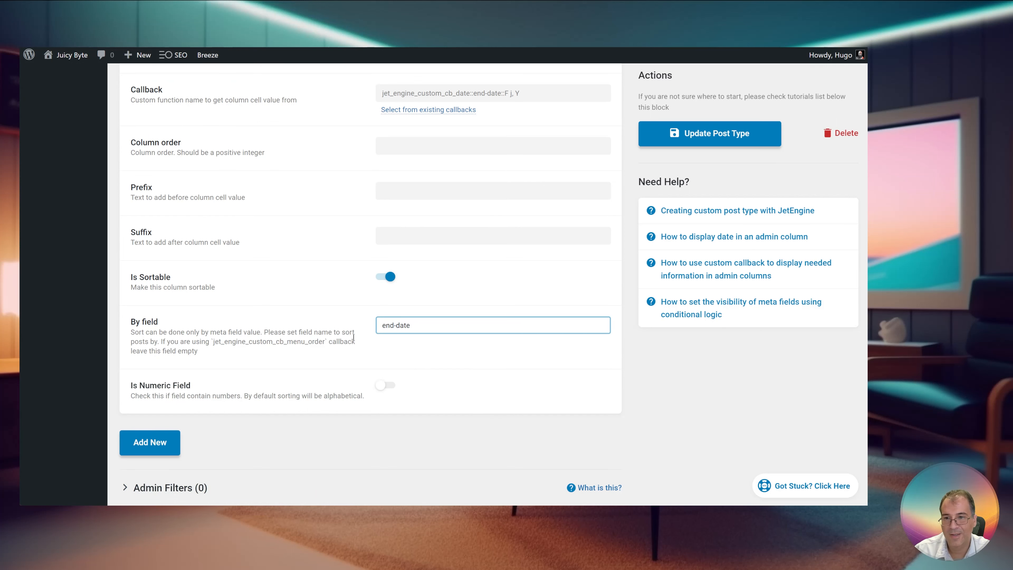
left_click(723, 134)
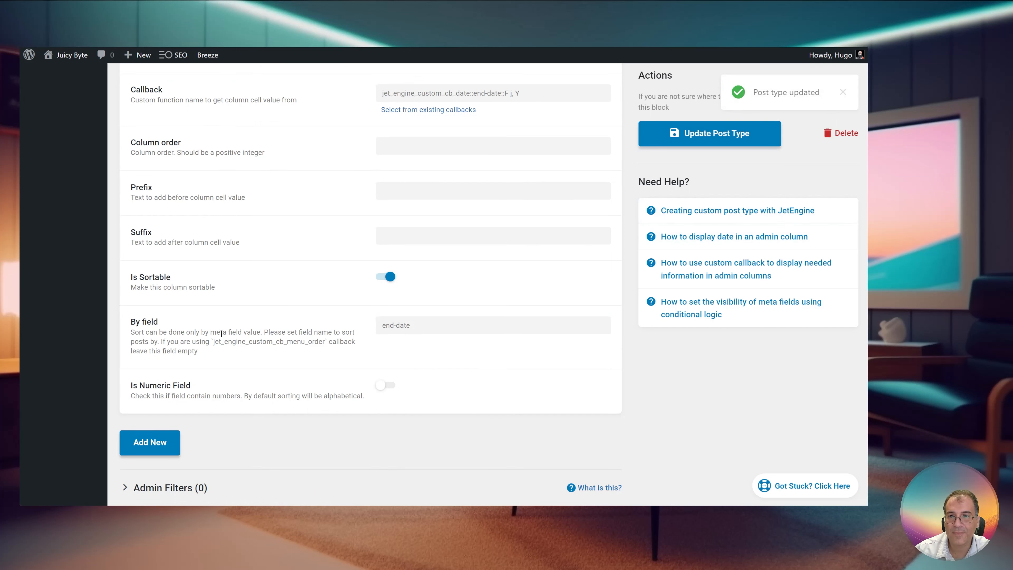
Add another admin column to the Events post type and title it Featured Image
scroll(247, 341, "up", 2)
scroll(248, 341, "down", 3)
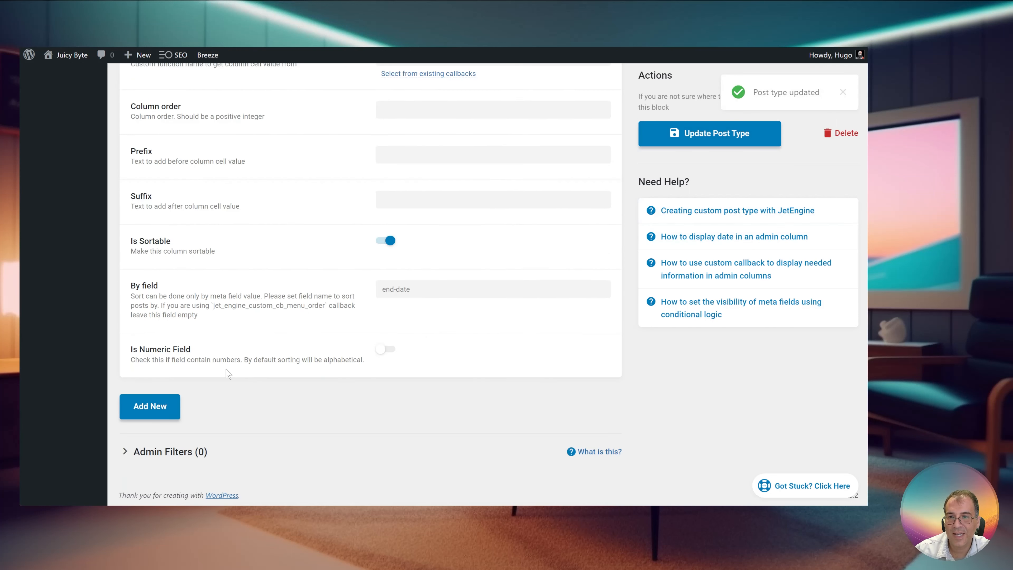
left_click(173, 413)
scroll(292, 398, "down", 3)
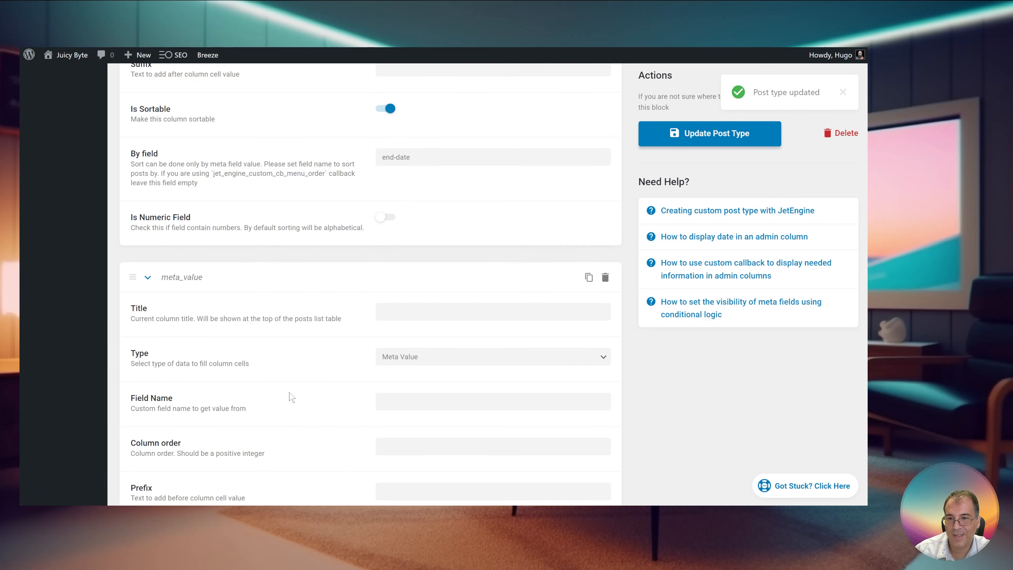
left_click(414, 308)
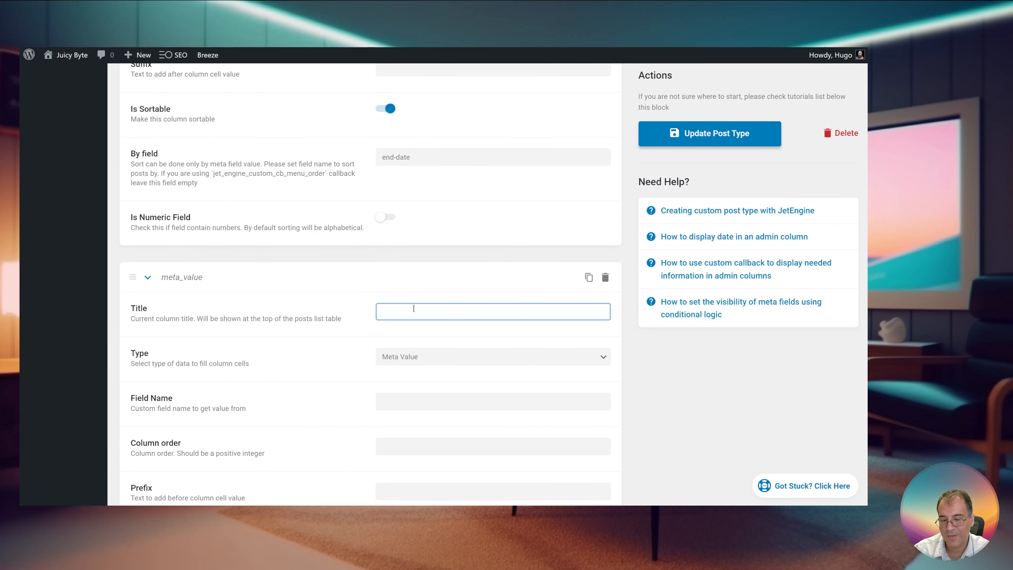
type("Featured Image")
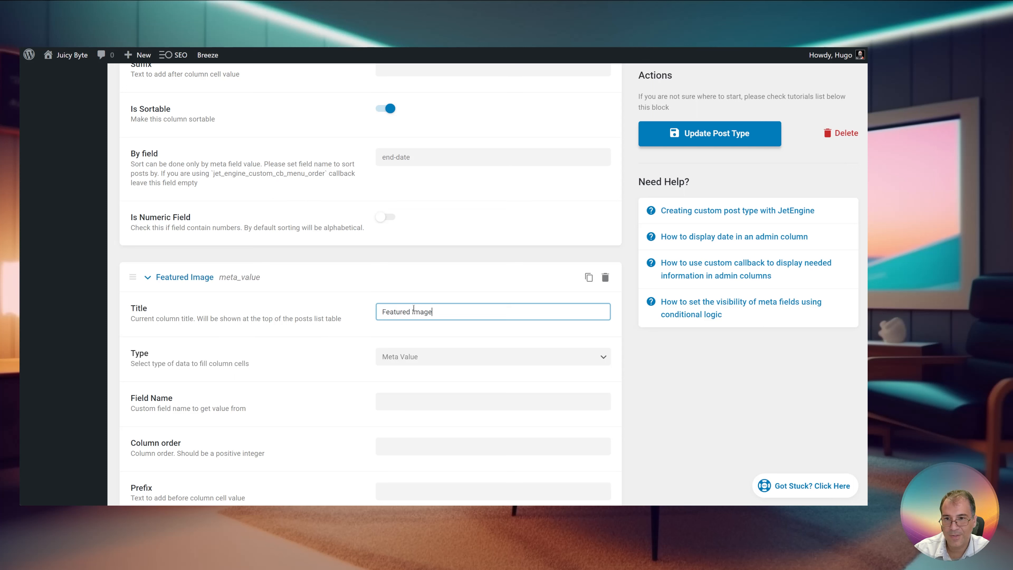
Make Featured Image a Custom Callback column using jet_engine_custom_cb_render_image with field thumbnail and size 100, and update the post type
left_click(398, 361)
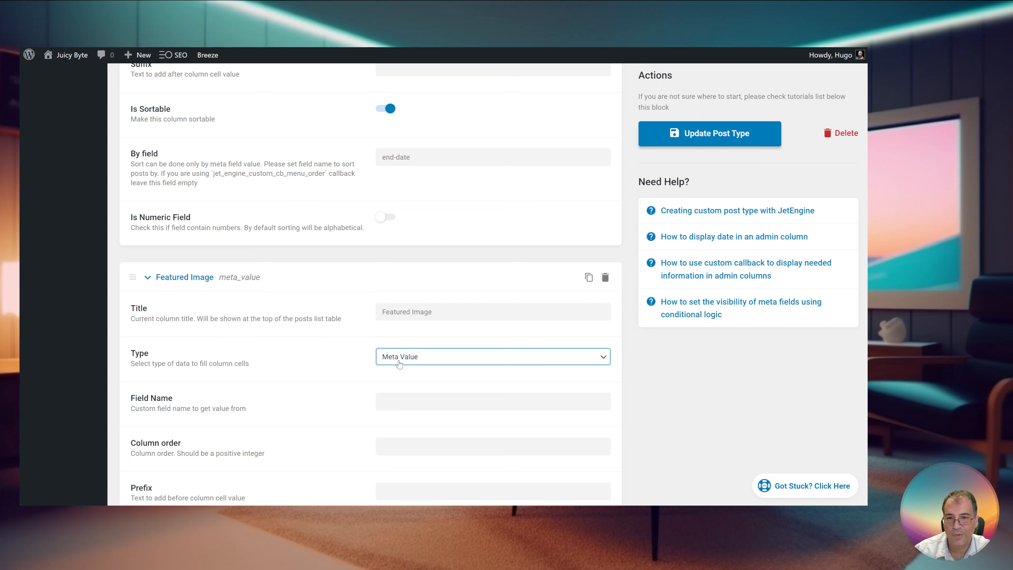
left_click(430, 398)
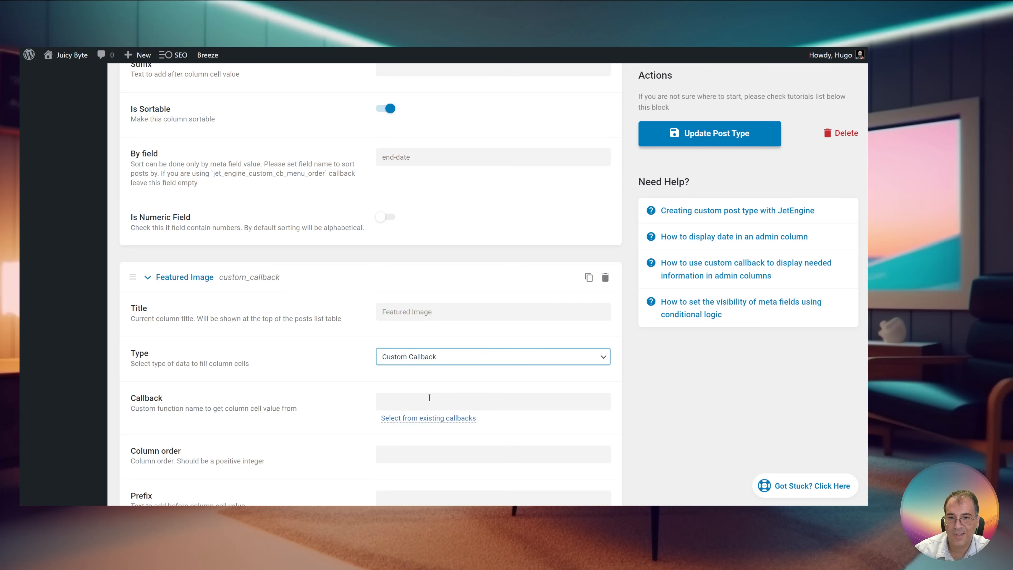
left_click(445, 419)
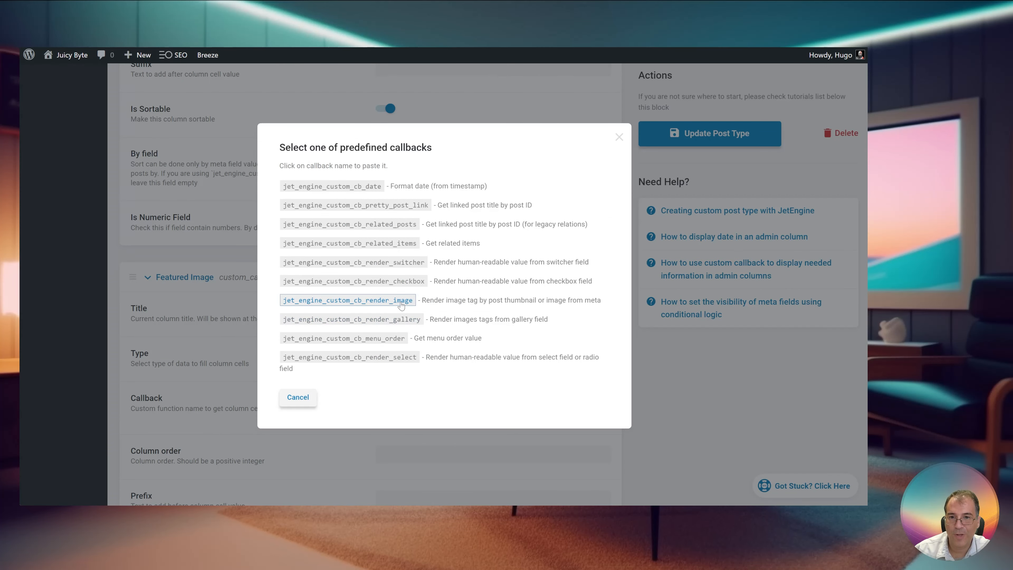
left_click(376, 302)
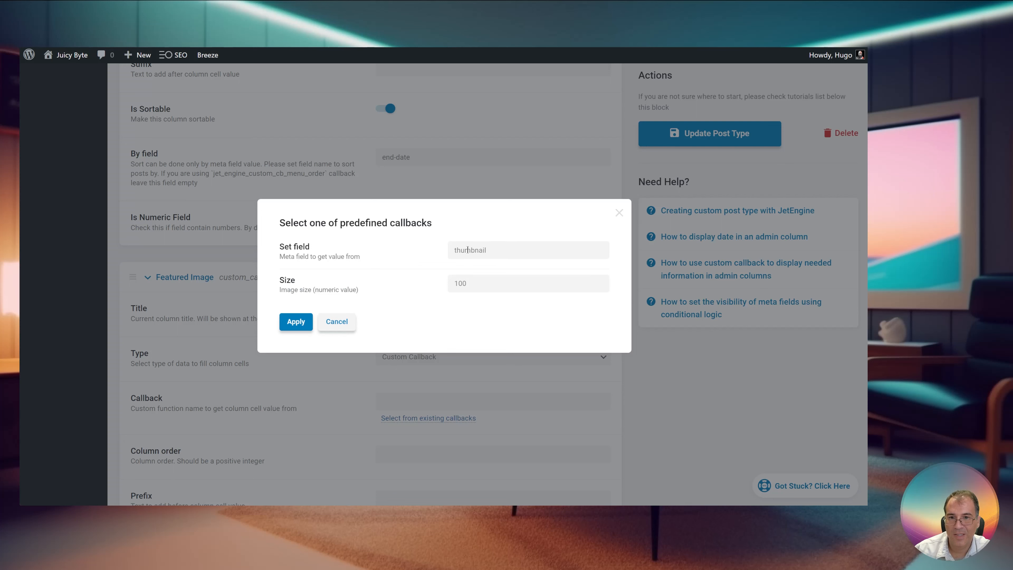
left_click_drag(487, 250, 449, 256)
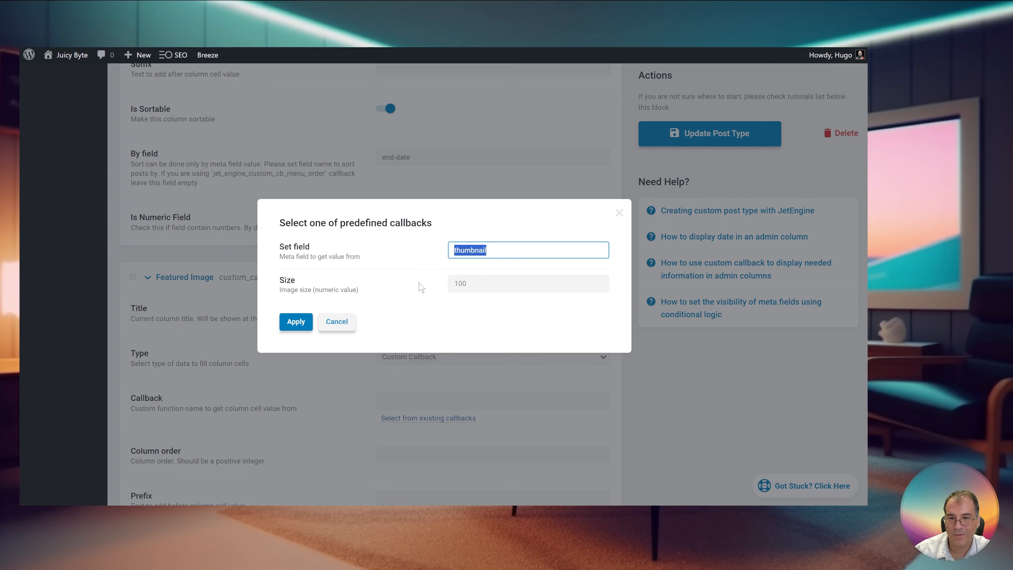
left_click(295, 322)
scroll(308, 330, "down", 3)
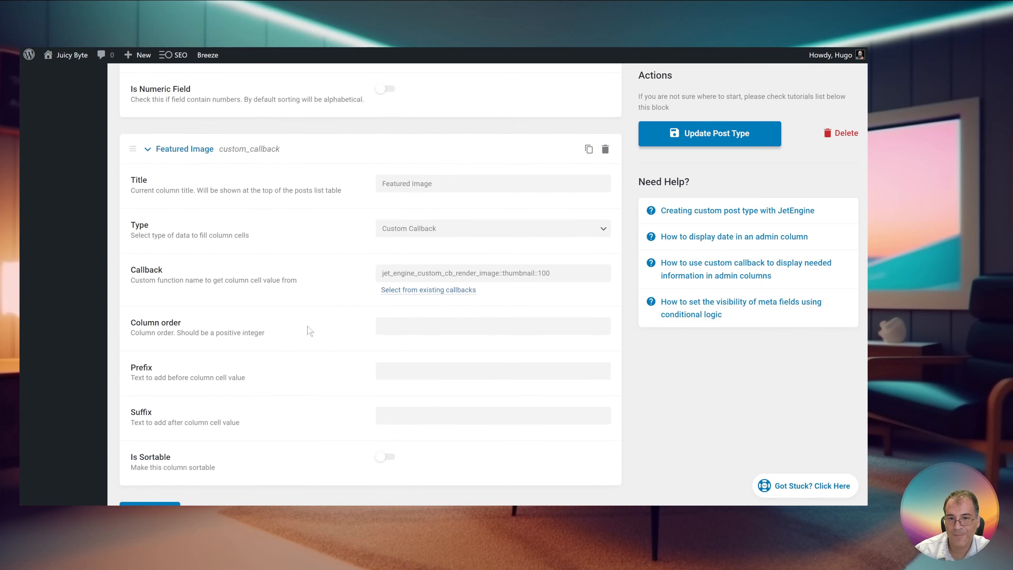
scroll(310, 330, "down", 2)
left_click(685, 137)
Collapse the End Date and Featured Image admin columns and set the Start Date column's order to 1
scroll(236, 459, "up", 14)
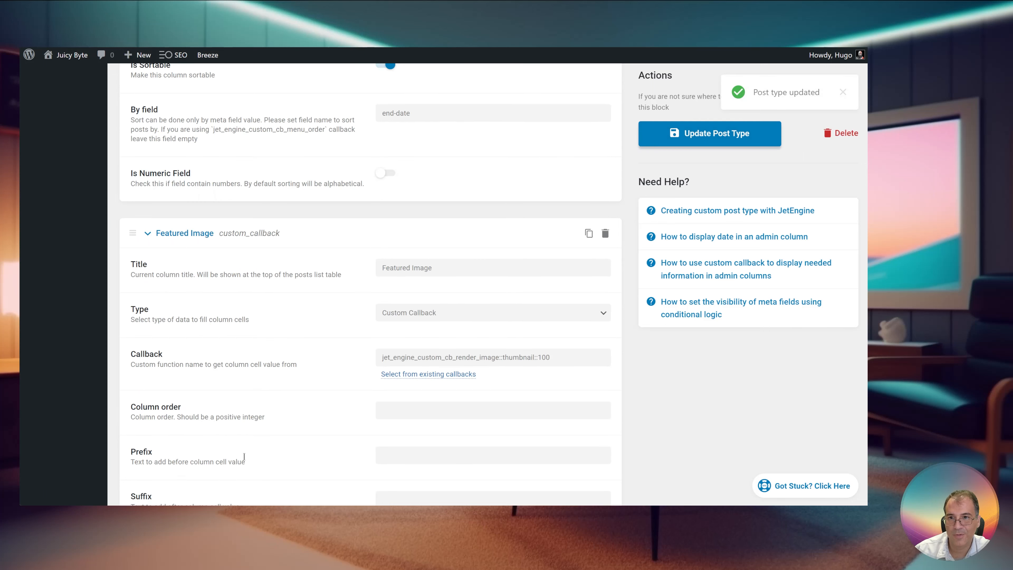
scroll(259, 464, "up", 6)
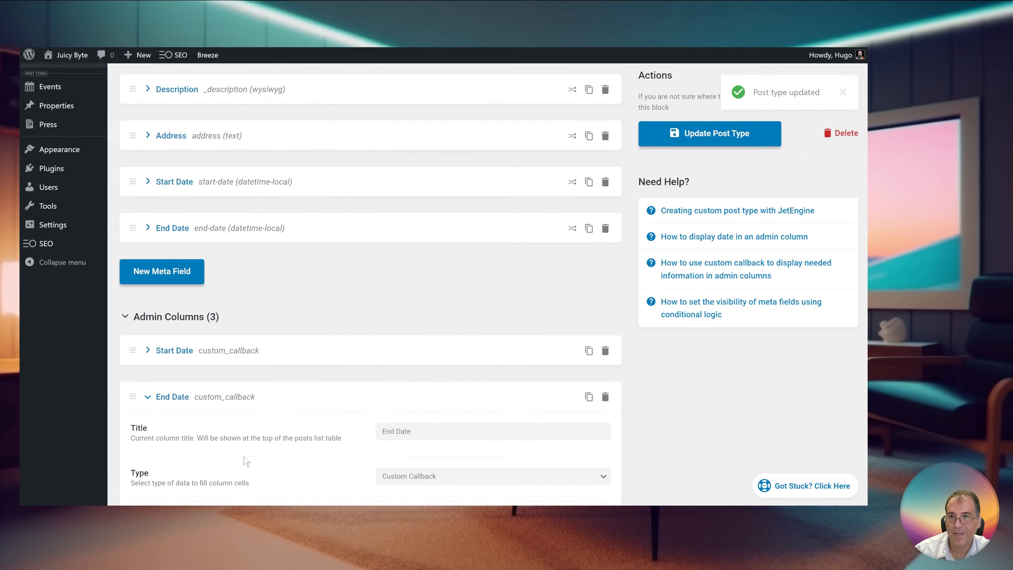
left_click(162, 419)
left_click(171, 464)
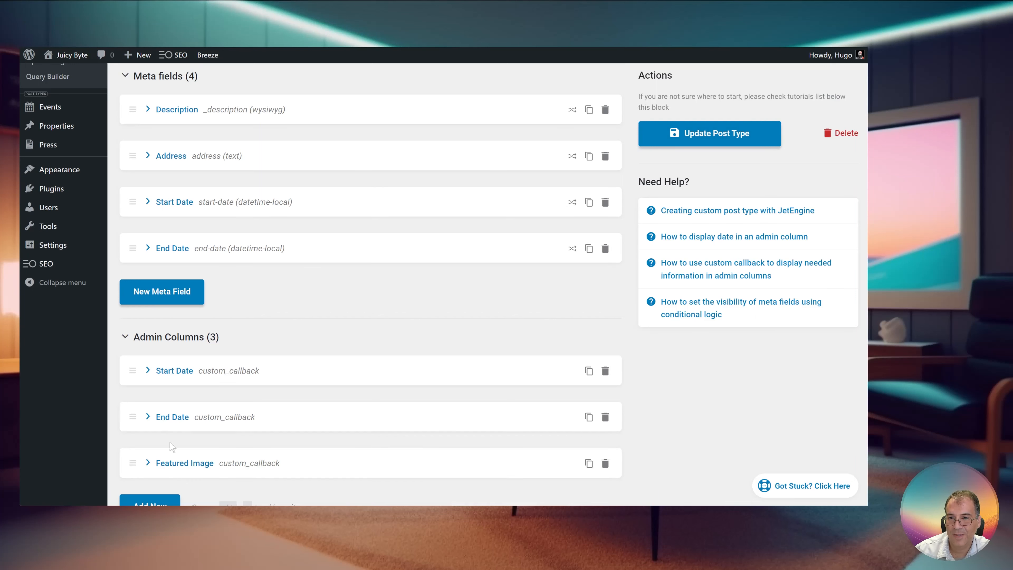
left_click(175, 372)
scroll(349, 375, "down", 6)
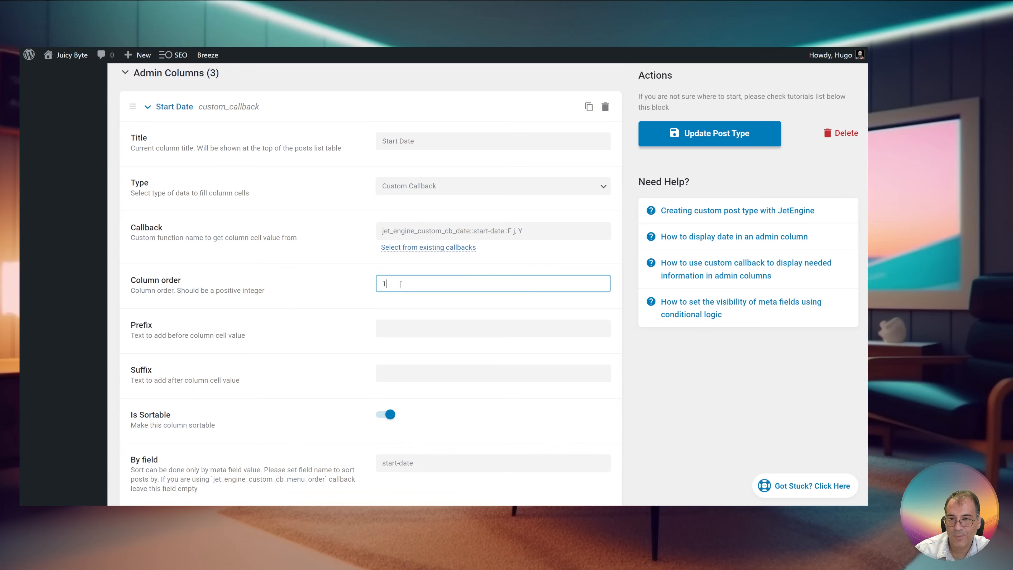
scroll(400, 285, "down", 5)
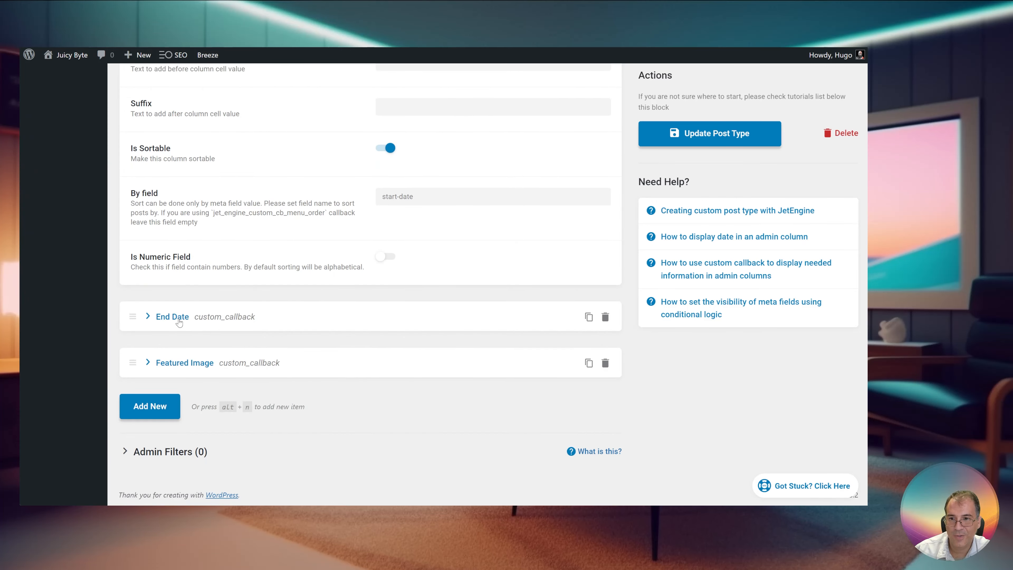
Set the column order to 2 for End Date and 3 for Featured Image, and update the post type
left_click(178, 321)
scroll(375, 303, "down", 4)
left_click(383, 278)
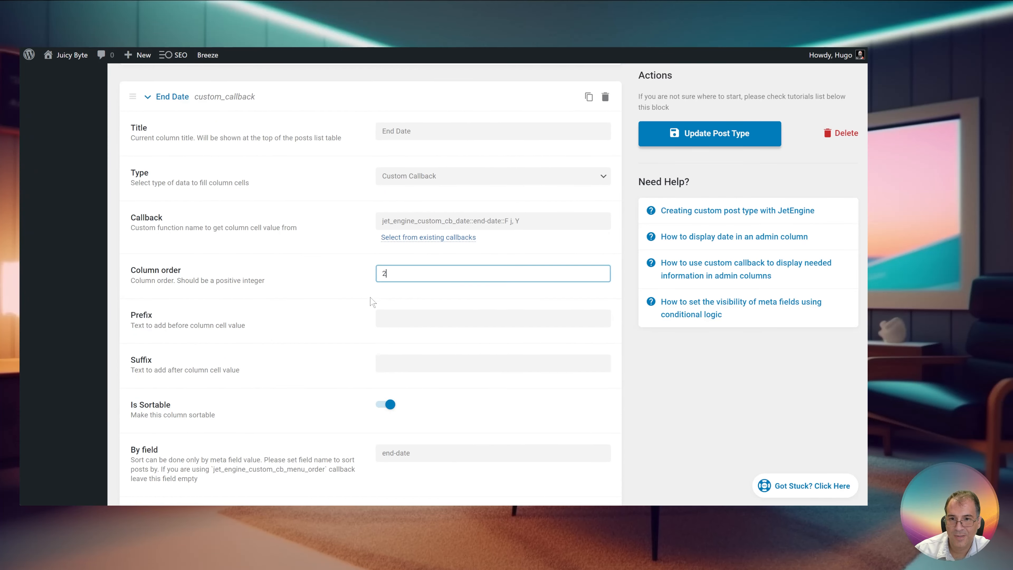
scroll(371, 304, "down", 5)
left_click(219, 361)
scroll(377, 359, "down", 5)
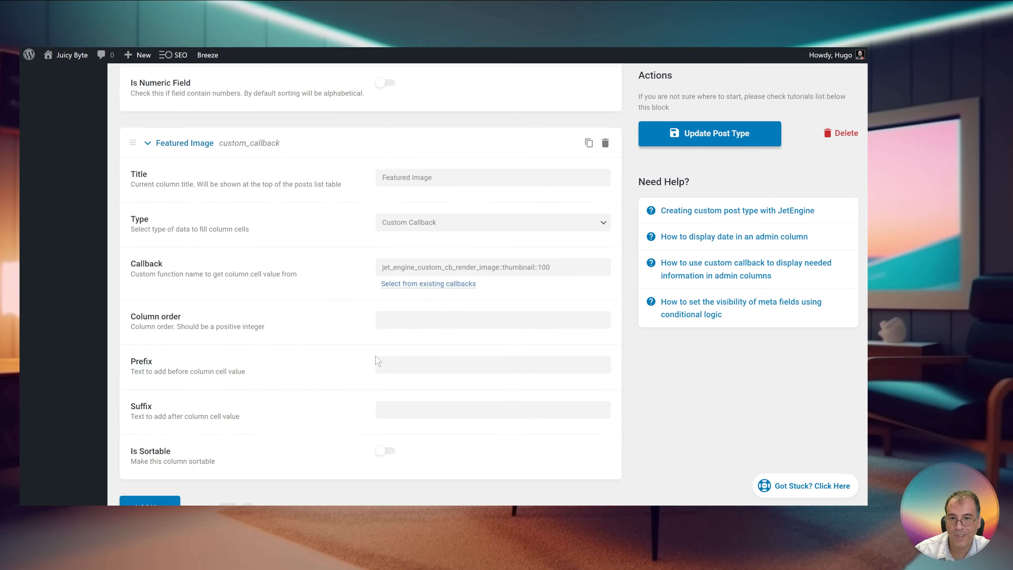
scroll(379, 351, "down", 1)
left_click(407, 271)
left_click(710, 133)
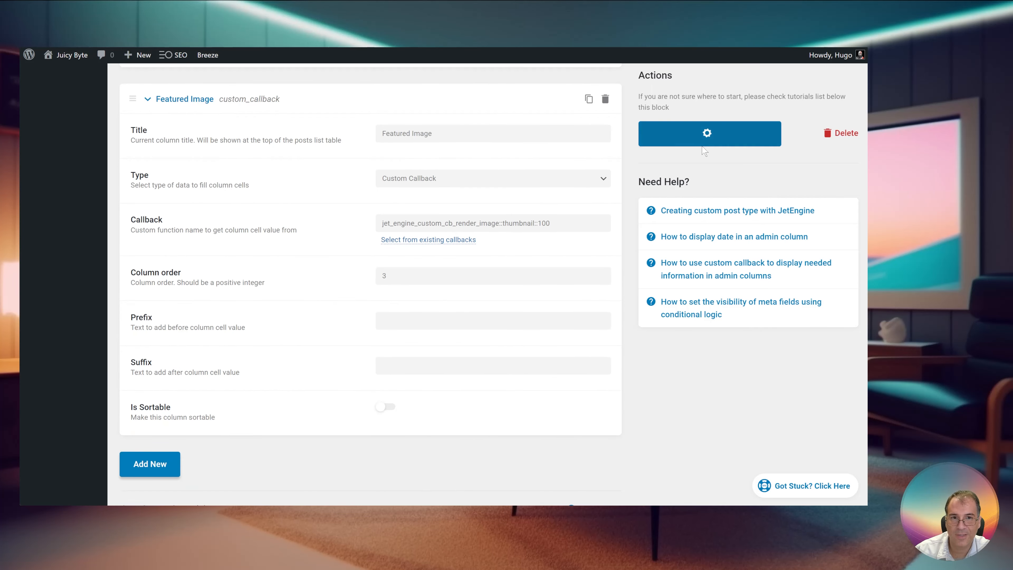
Open the list of all events to check the order of the admin columns
scroll(235, 355, "up", 4)
scroll(235, 354, "up", 20)
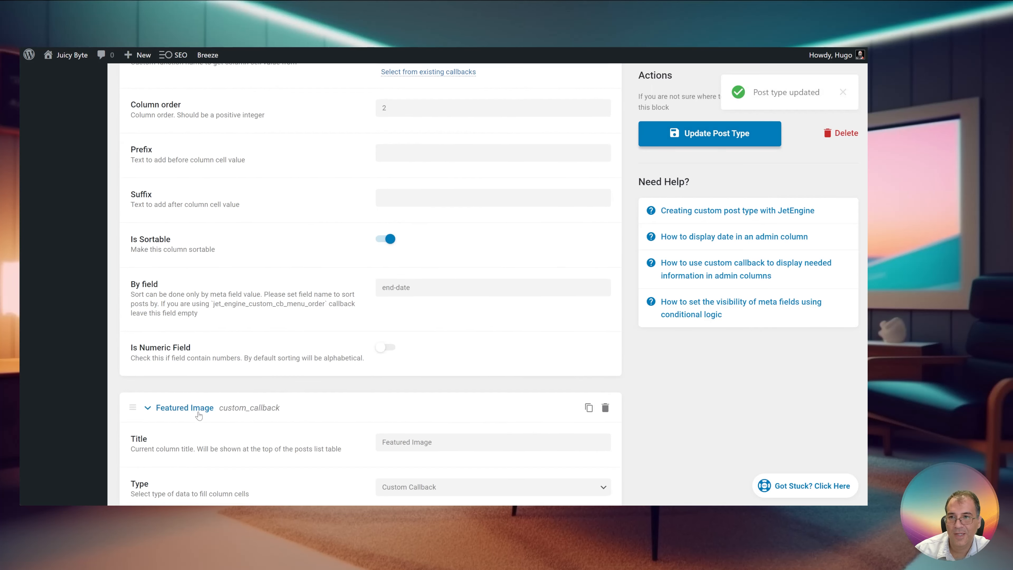
scroll(87, 329, "up", 6)
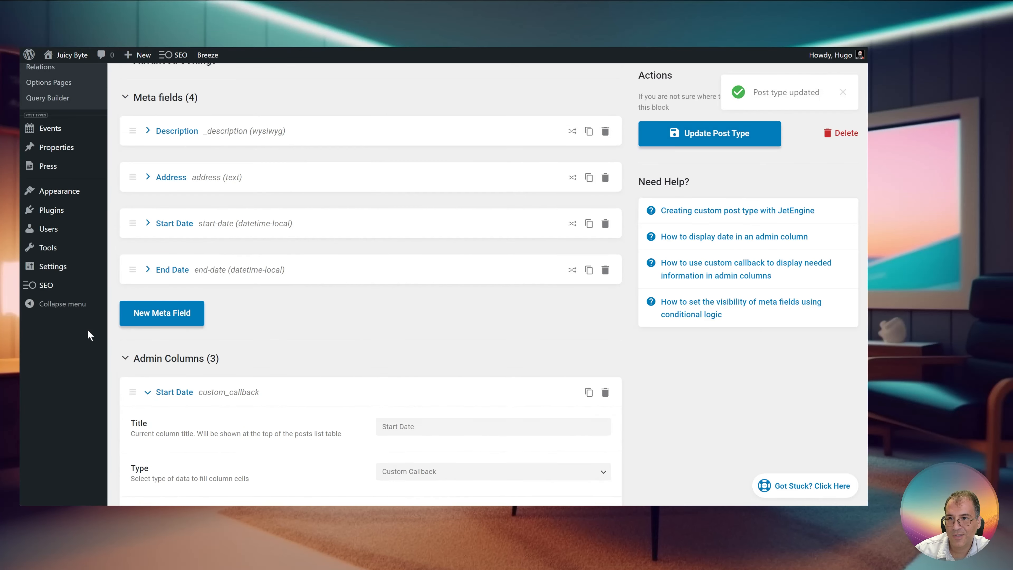
mouse_move(96, 247)
left_click(134, 249)
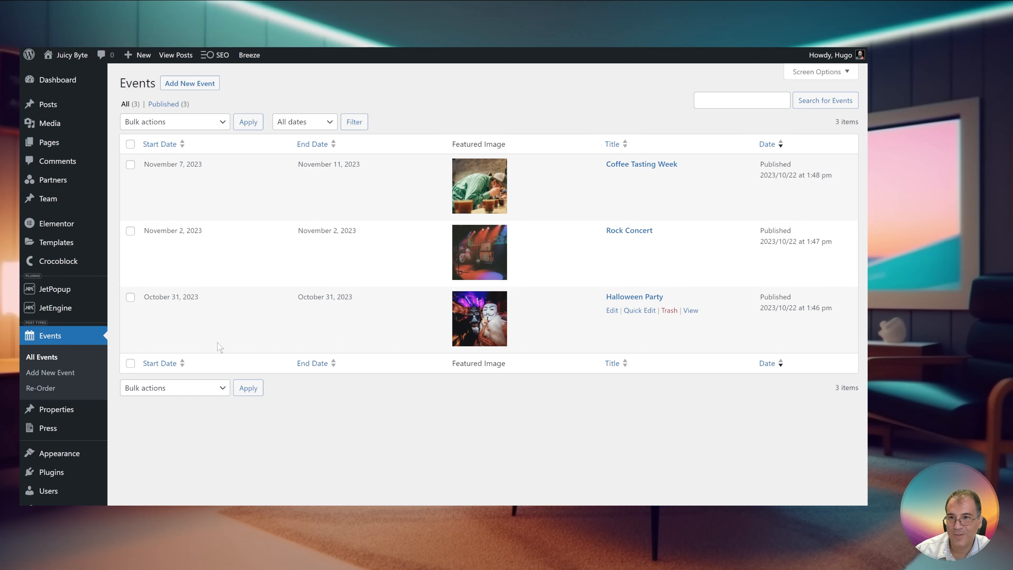
Reopen the Events post type for editing and set the Start Date admin column's order to 2
scroll(235, 336, "down", 2)
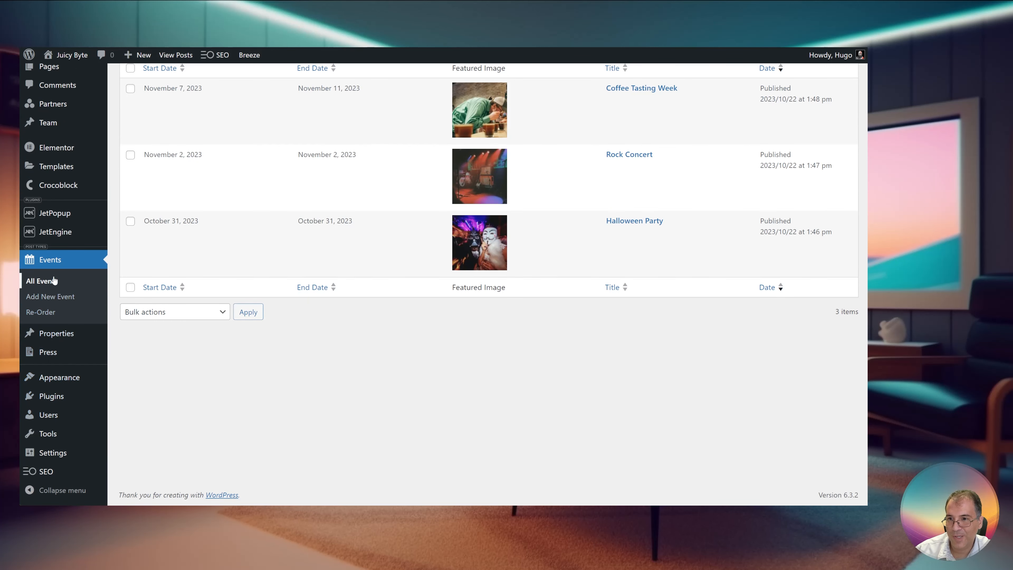
mouse_move(60, 232)
left_click(140, 265)
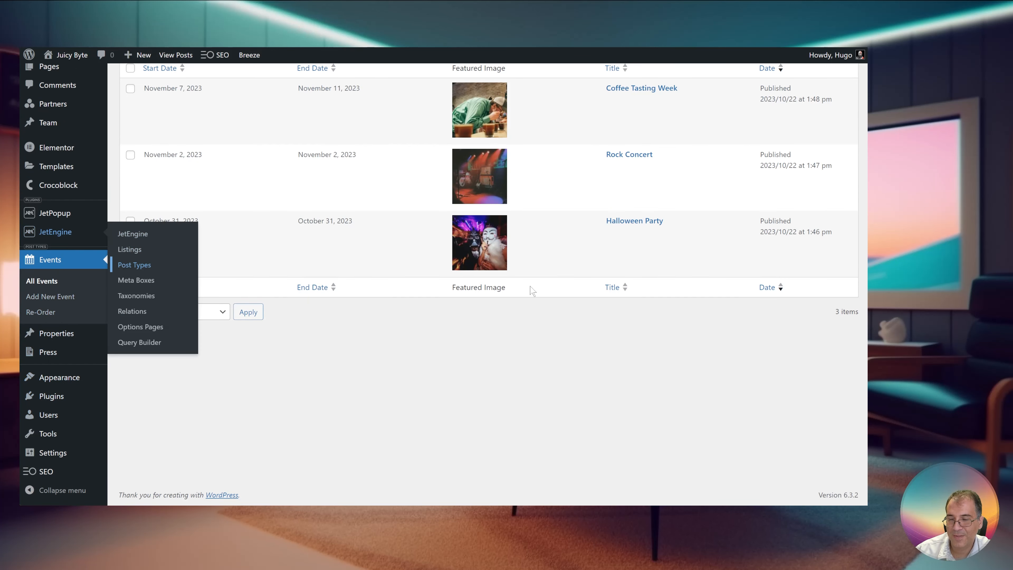
left_click(623, 143)
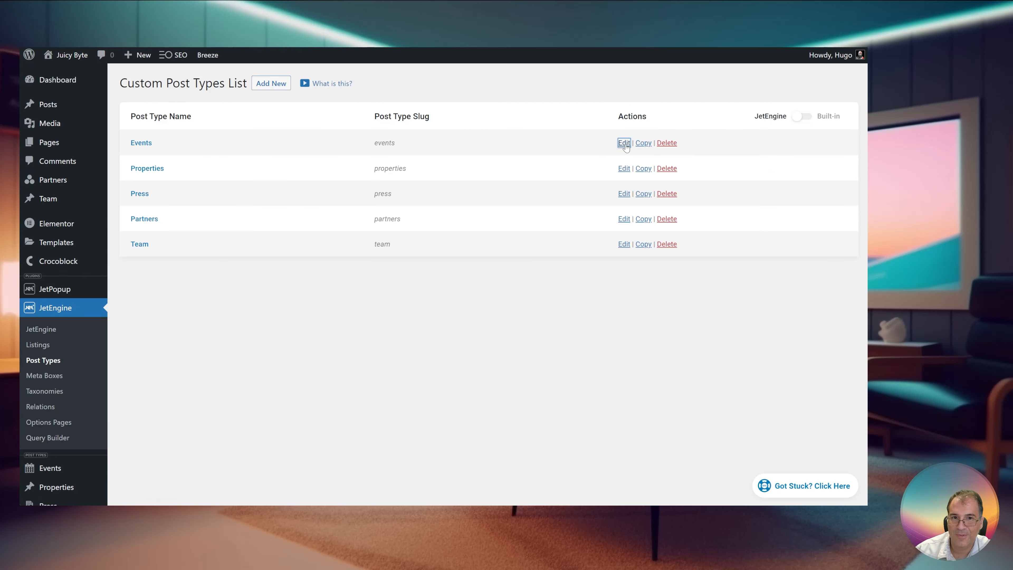
scroll(263, 313, "down", 6)
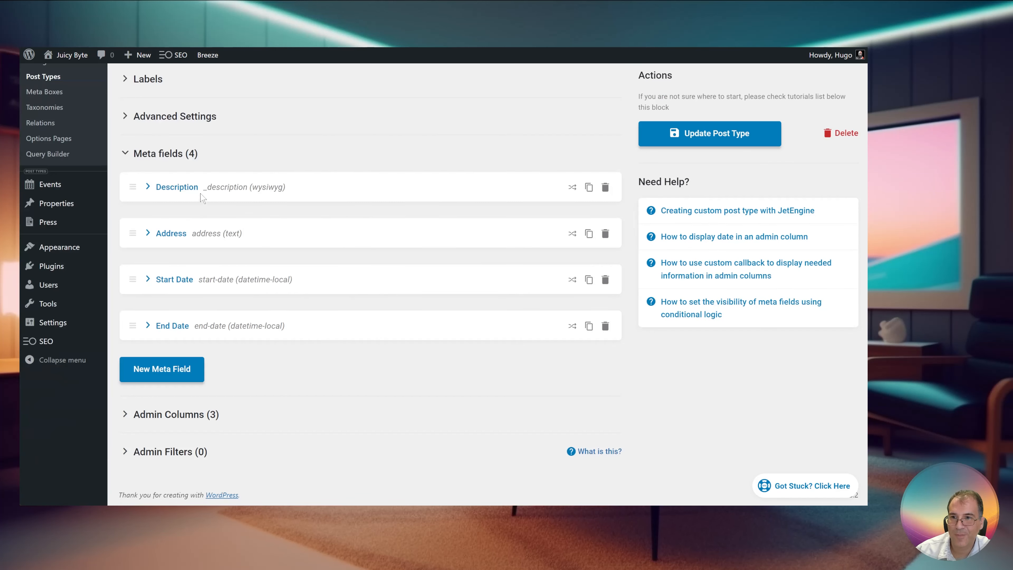
left_click(176, 419)
scroll(183, 399, "down", 2)
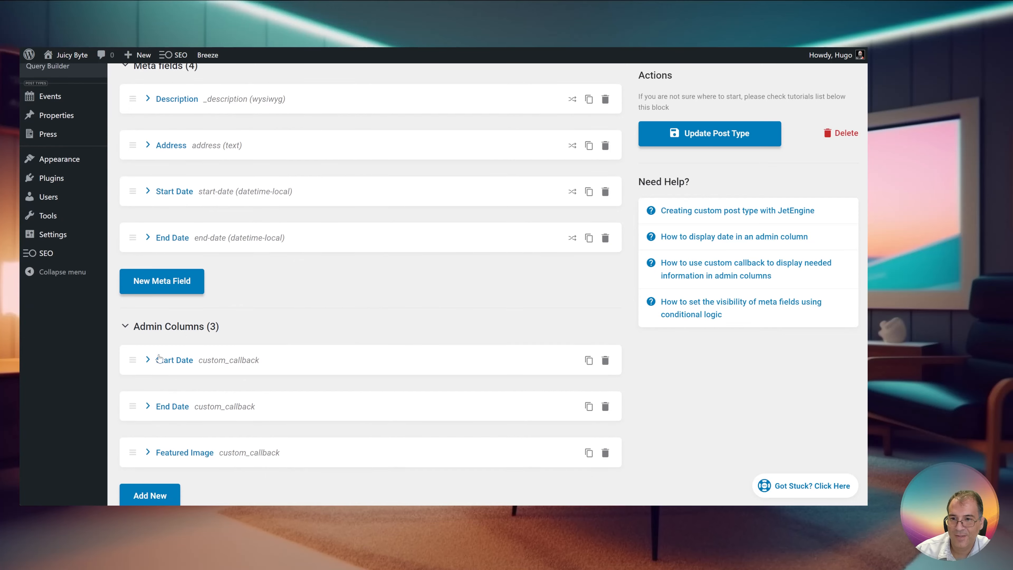
left_click(198, 369)
scroll(359, 379, "down", 8)
left_click(409, 225)
type("2")
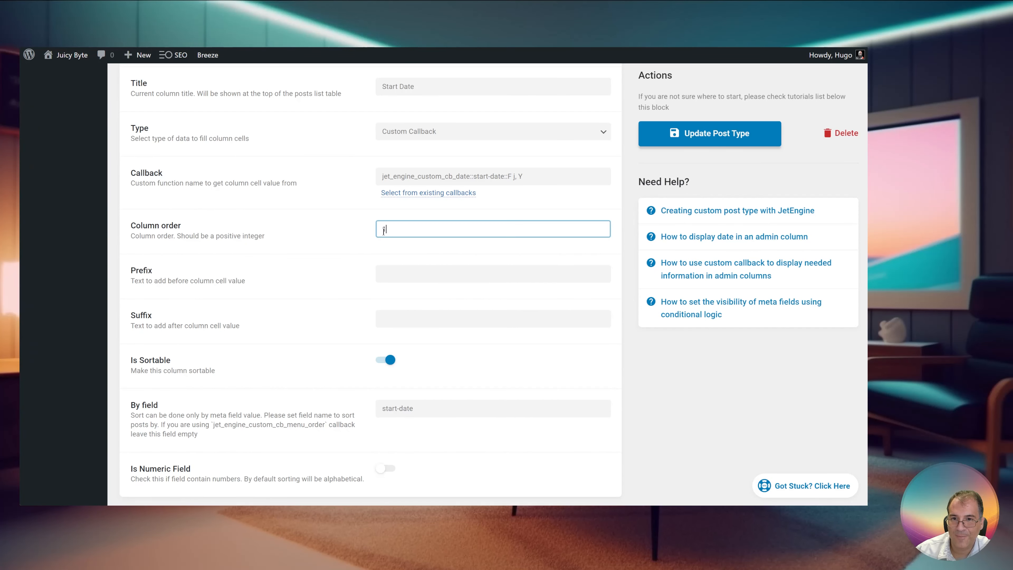
Set the End Date admin column's order to 3
scroll(238, 318, "down", 5)
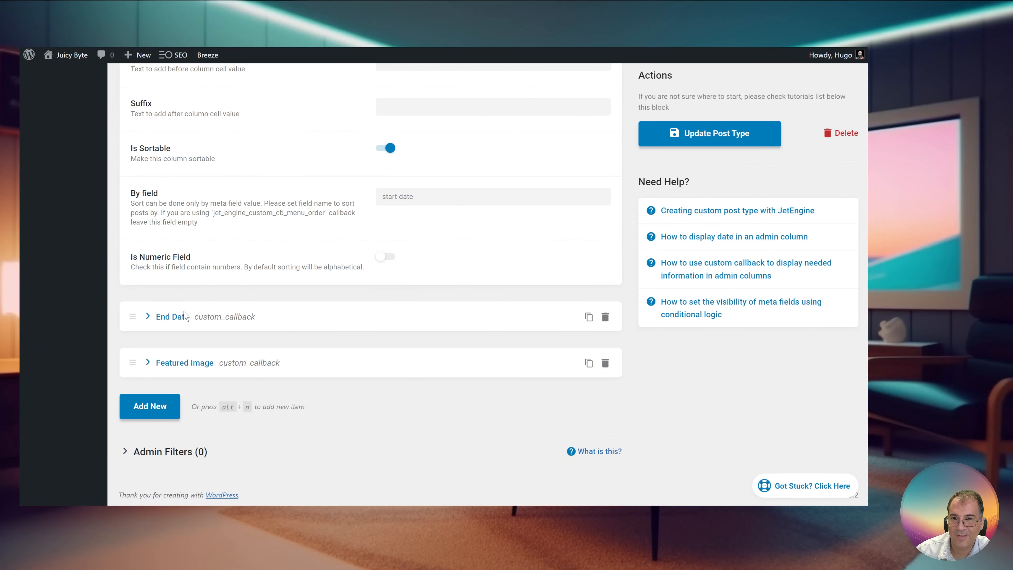
left_click(183, 316)
scroll(344, 357, "down", 9)
left_click_drag(397, 142, 364, 142)
type("3")
Set the Featured Image admin column's order to 4 and update the post type
scroll(301, 262, "down", 3)
left_click(221, 366)
scroll(350, 345, "down", 4)
left_click(384, 364)
type("4")
left_click(708, 135)
Open the list of all events and sort it by End Date, first ascending and then descending
scroll(102, 245, "up", 5)
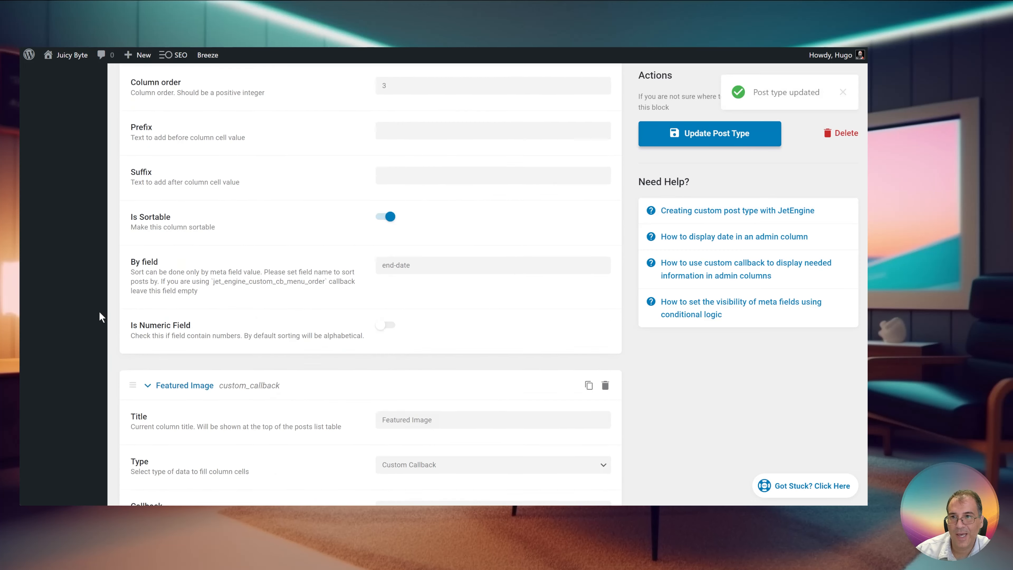
scroll(99, 312, "up", 20)
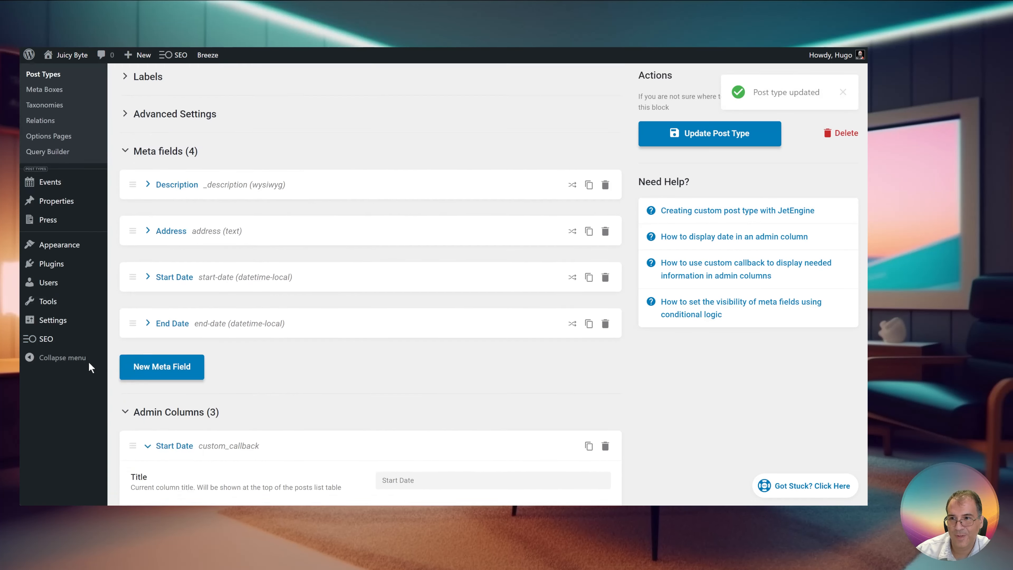
scroll(88, 361, "up", 4)
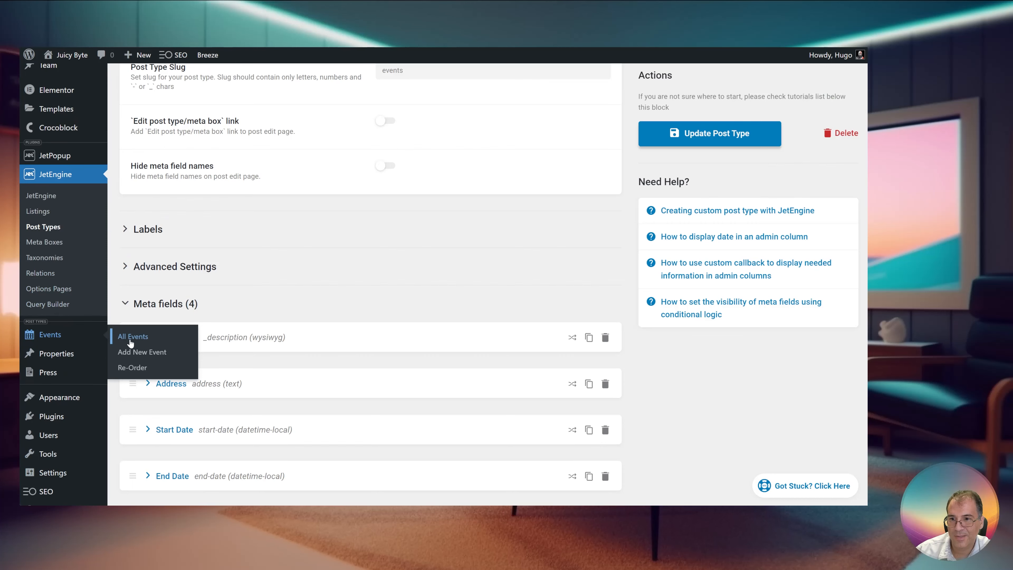
left_click(130, 340)
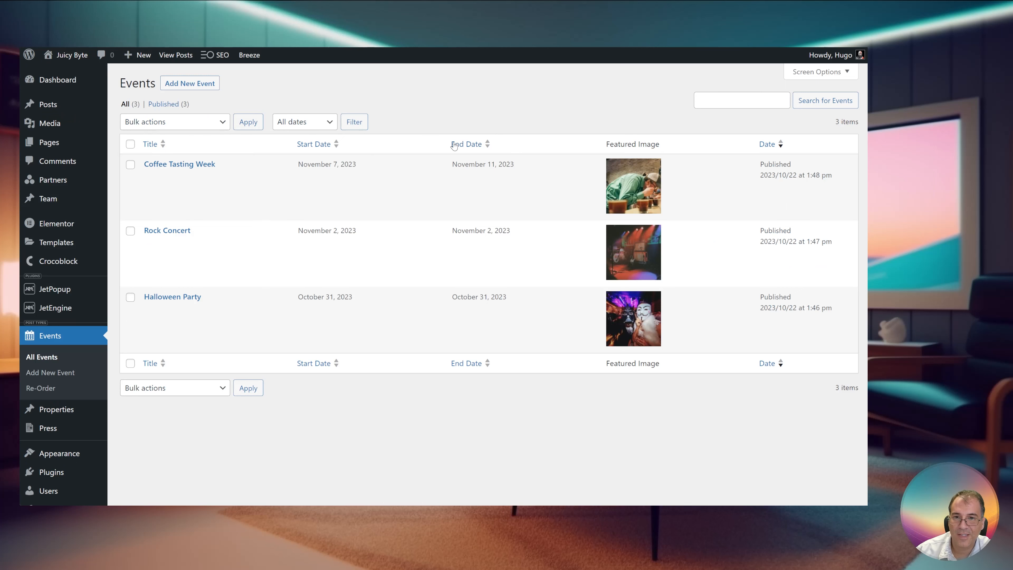
left_click(467, 148)
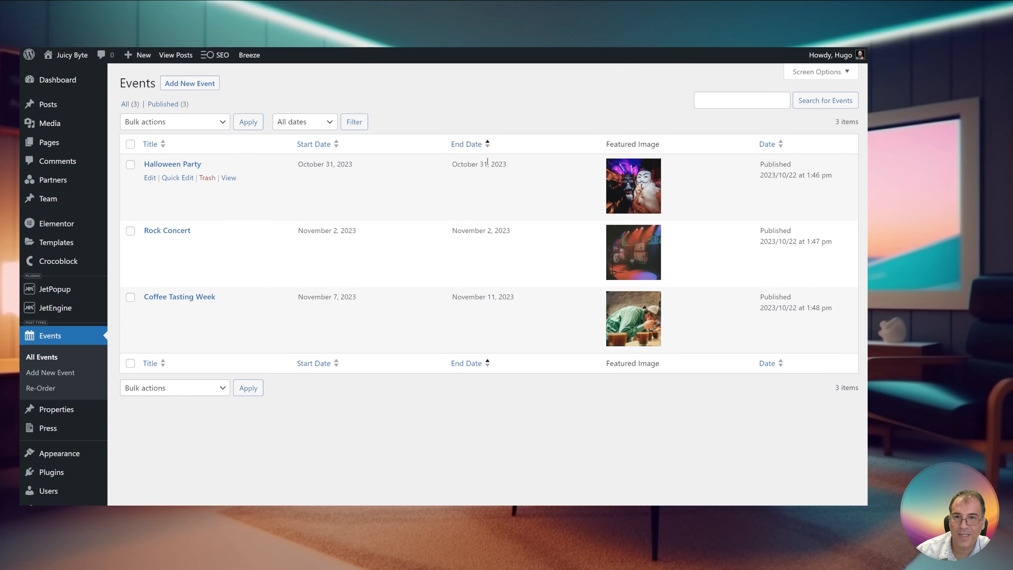
left_click(467, 146)
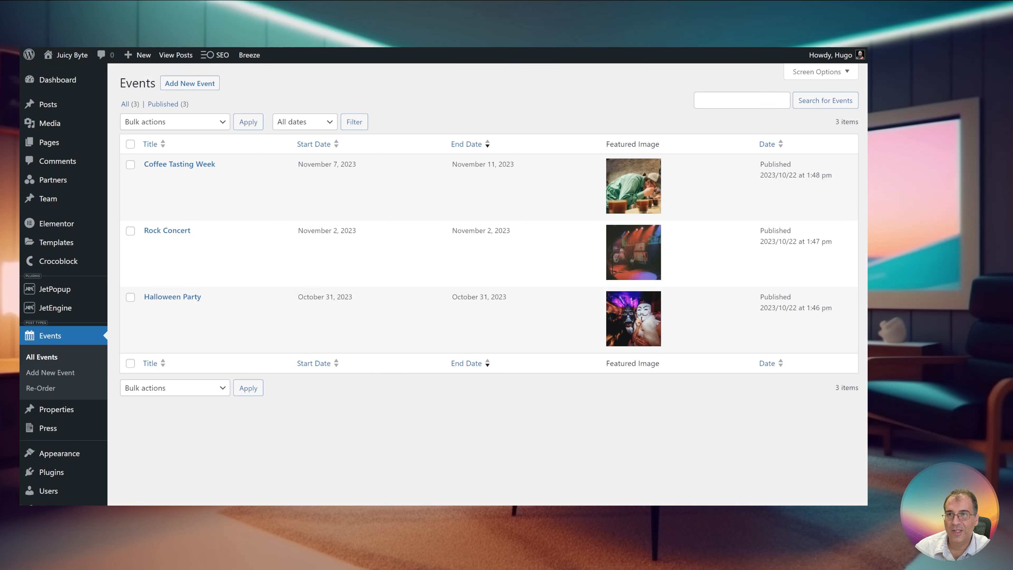
Create a JetEngine listing item named Calendar Listing View with Posts as source, Events as post type and Elementor as listing view
mouse_move(90, 56)
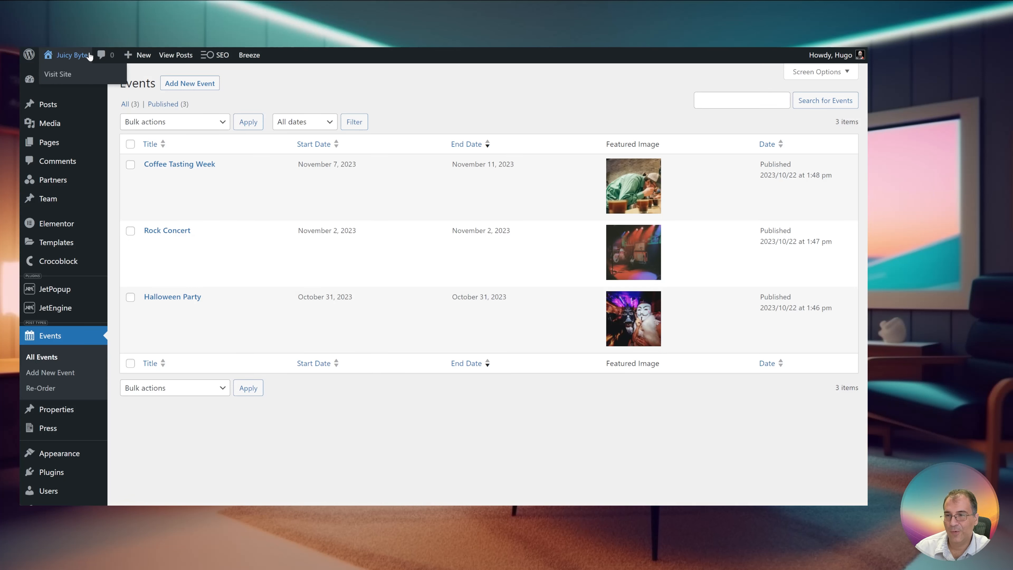
mouse_move(70, 315)
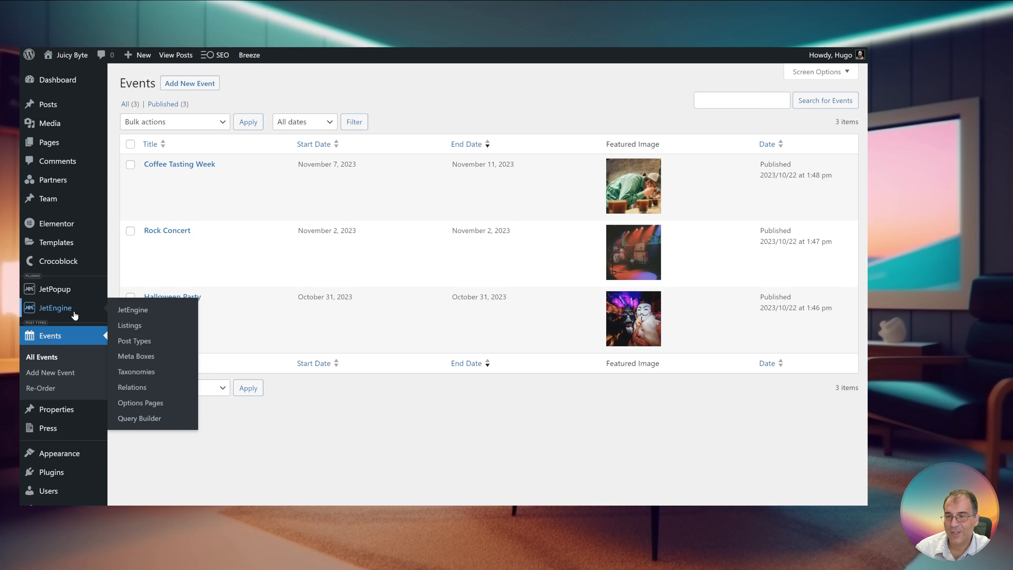
left_click(130, 327)
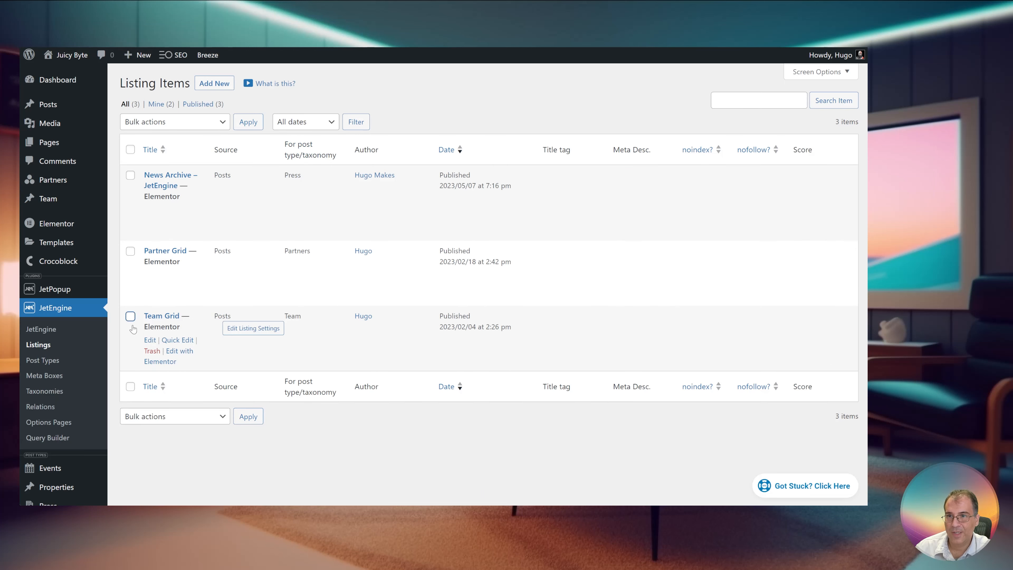
left_click(221, 85)
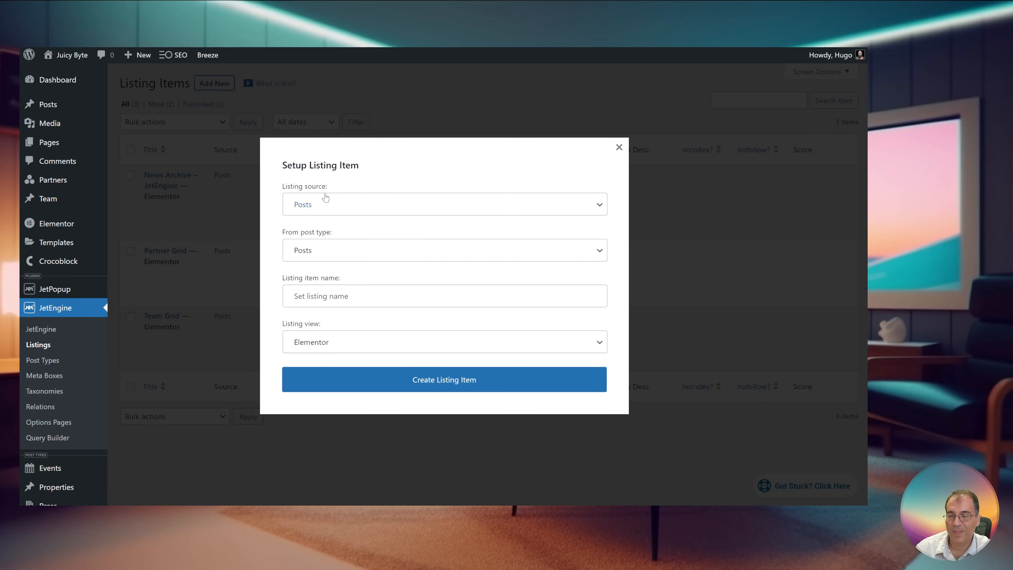
left_click(331, 209)
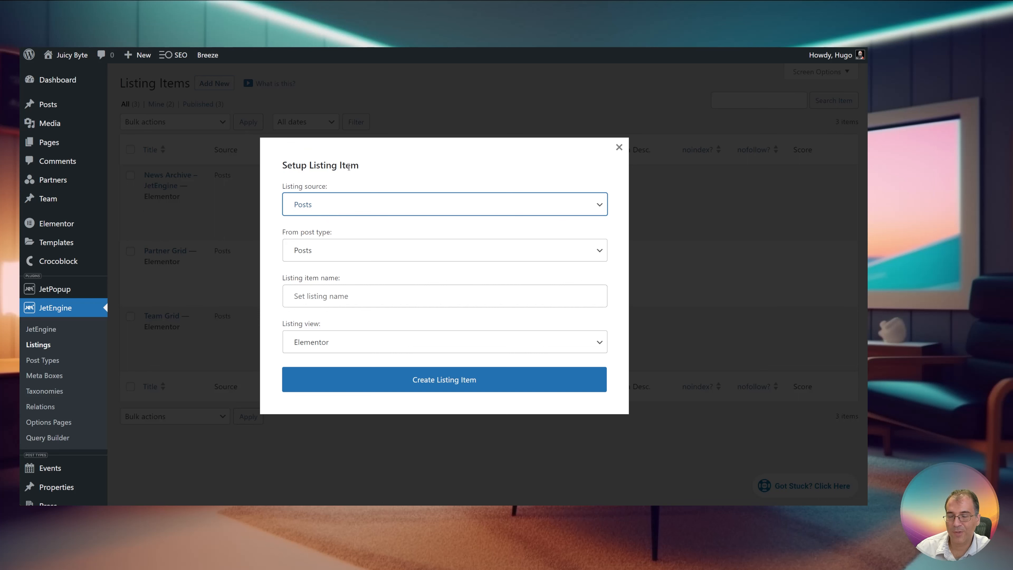
left_click(336, 256)
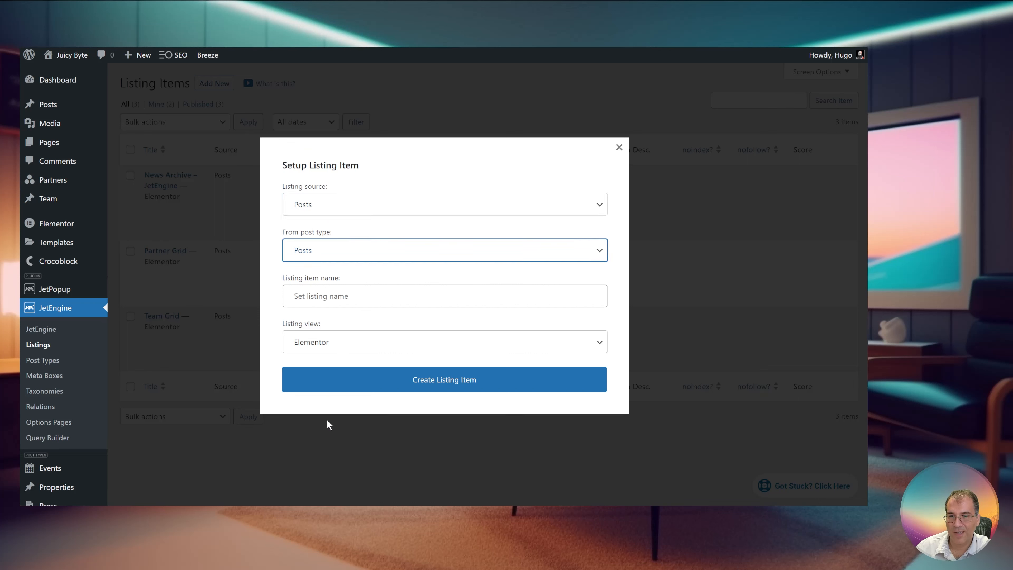
left_click(349, 299)
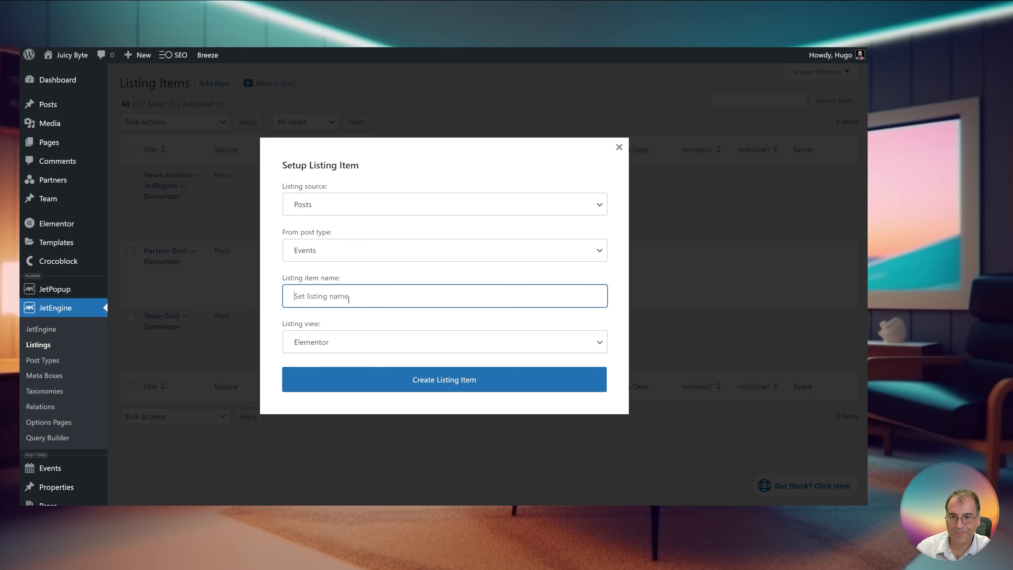
type("Calendar Listing View")
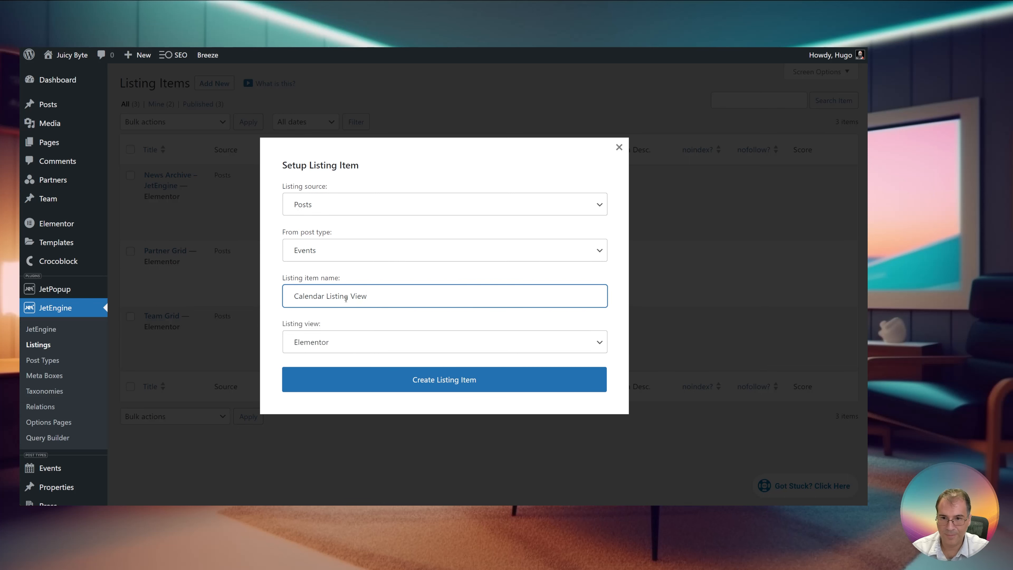
left_click(421, 389)
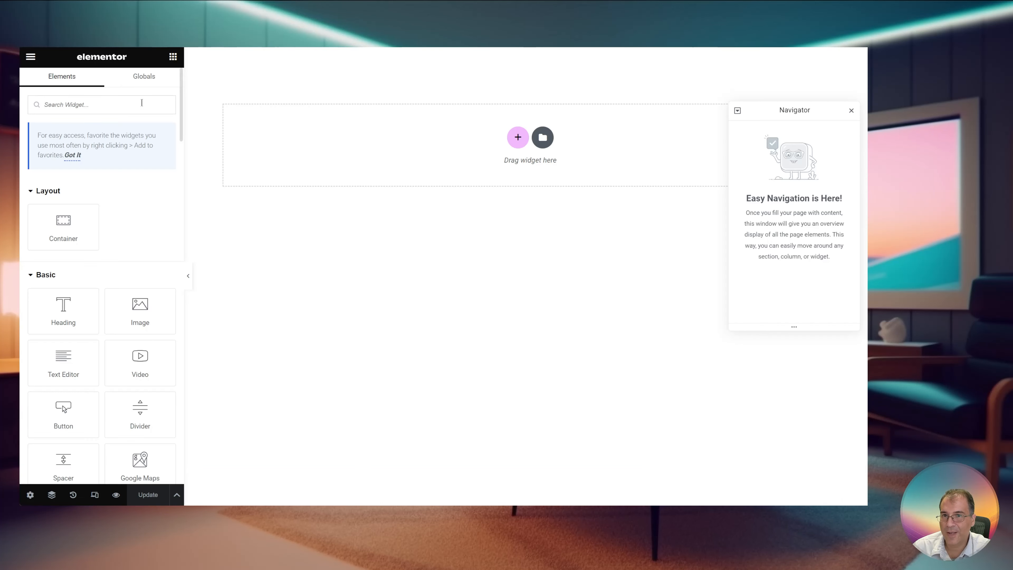
Set the listing item's preview width to 300 in its listing settings and update the template
scroll(154, 280, "down", 15)
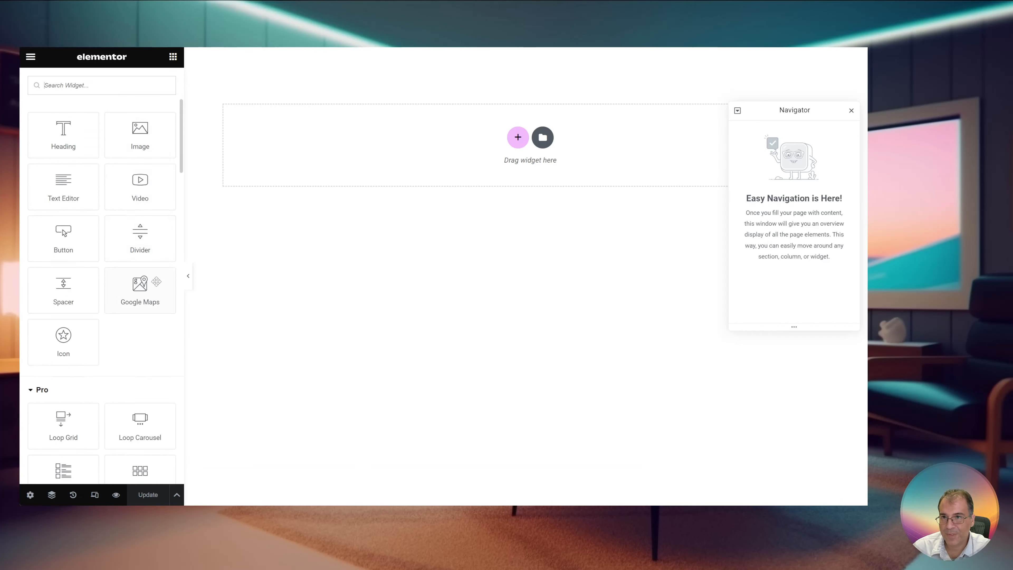
left_click(30, 495)
left_click(70, 317)
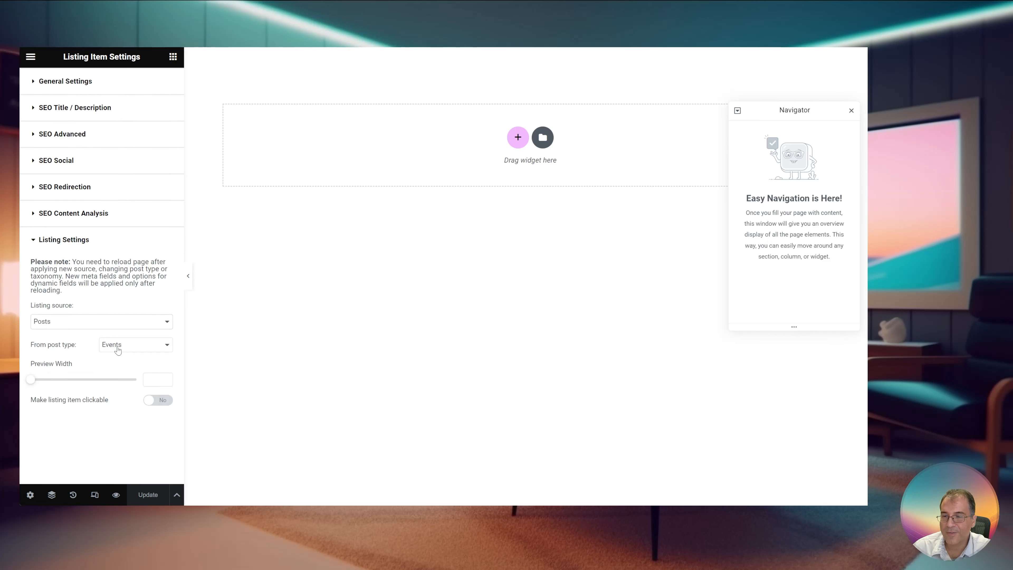
left_click(148, 378)
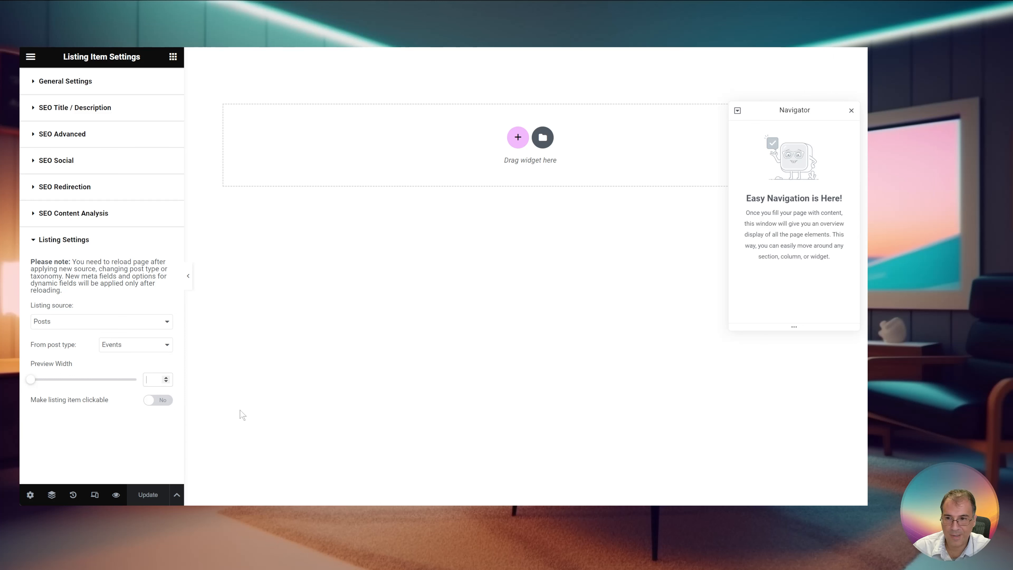
type("350")
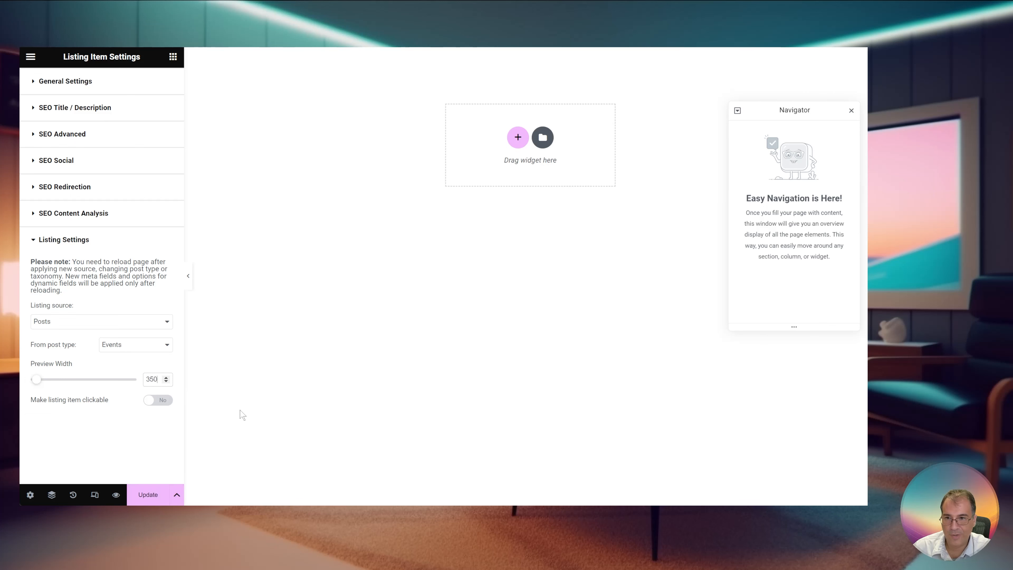
double_click(150, 379)
type("300")
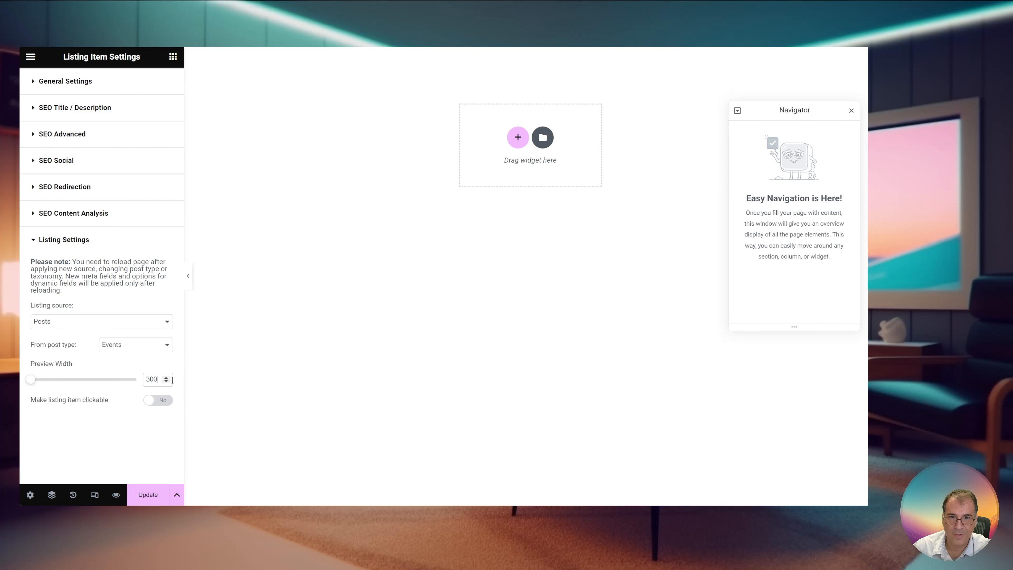
left_click(148, 494)
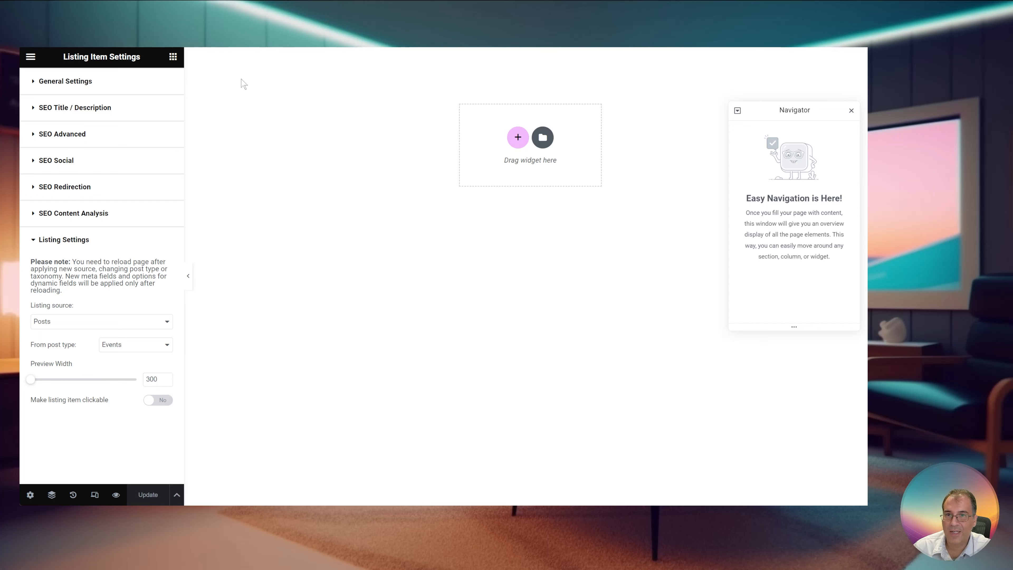
Search the widgets for "image" and add an Image widget to the empty listing canvas
left_click(172, 57)
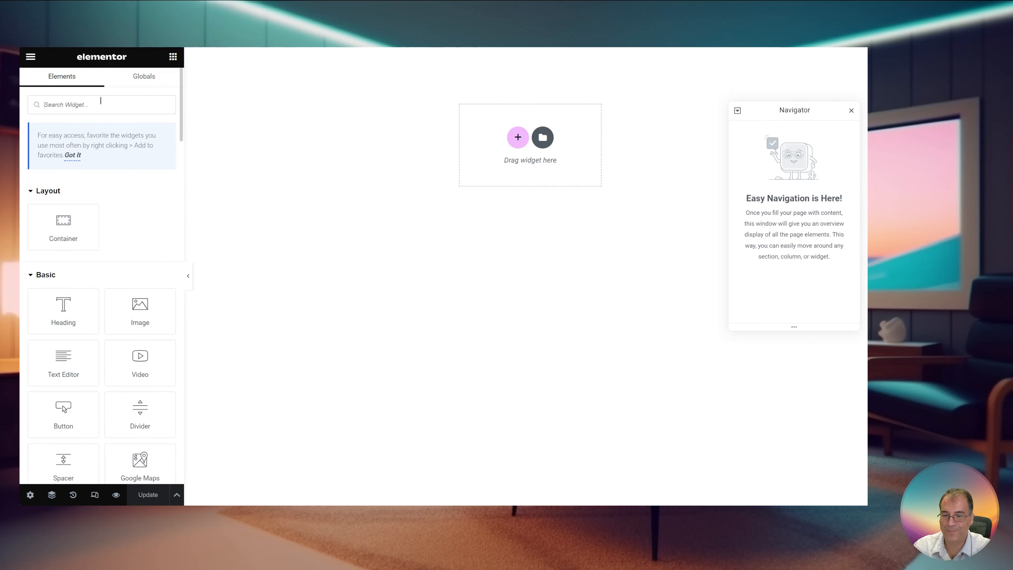
type("image")
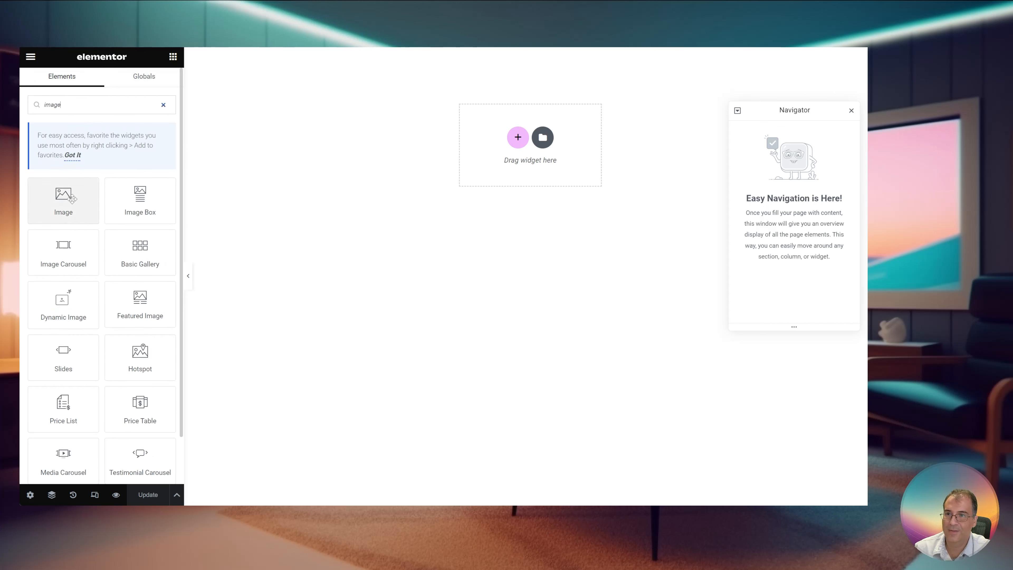
left_click_drag(79, 195, 521, 152)
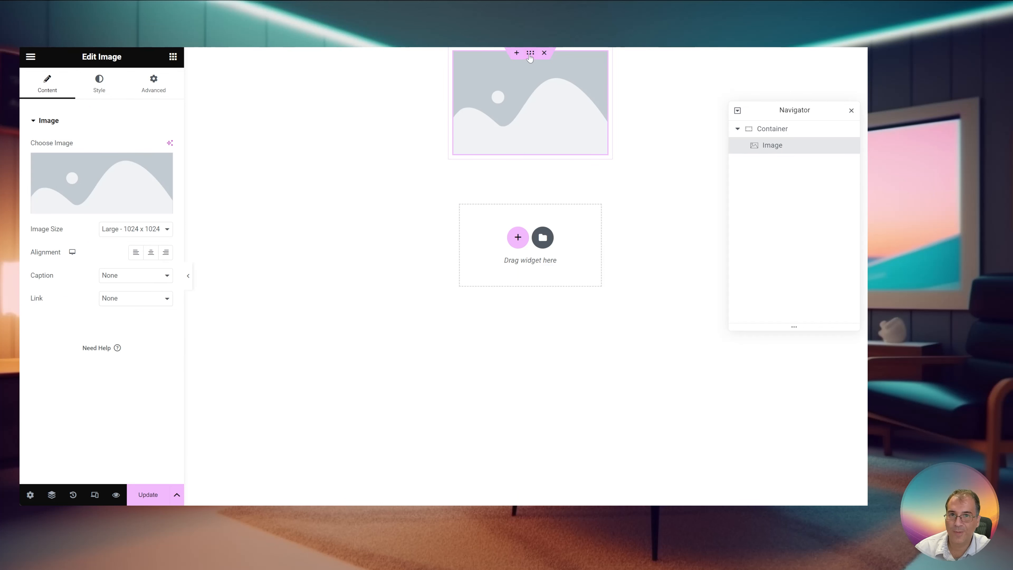
Set the image container's padding and margin to 0 on all sides
left_click(530, 55)
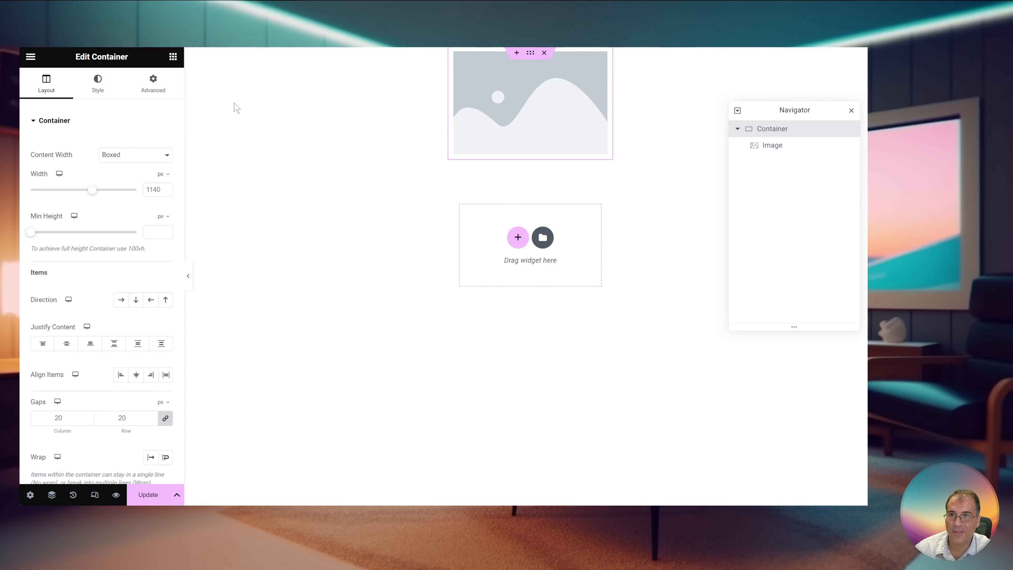
left_click(153, 83)
left_click(44, 198)
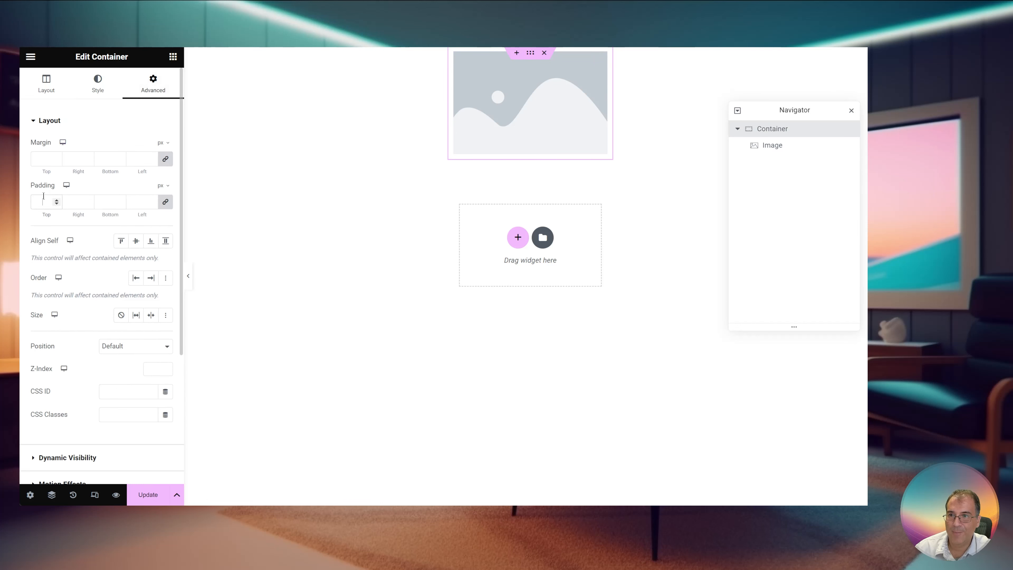
type("0")
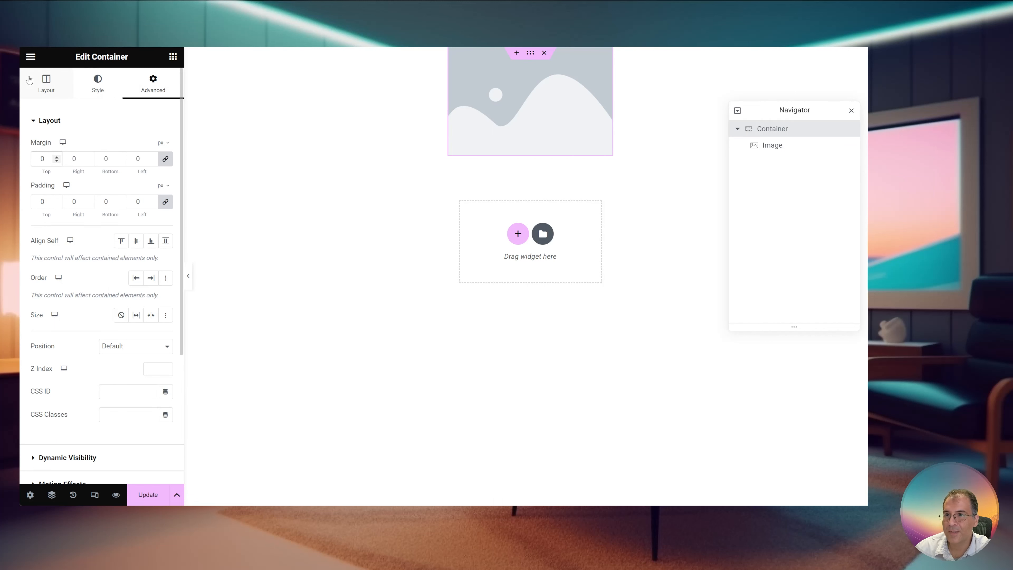
left_click(40, 84)
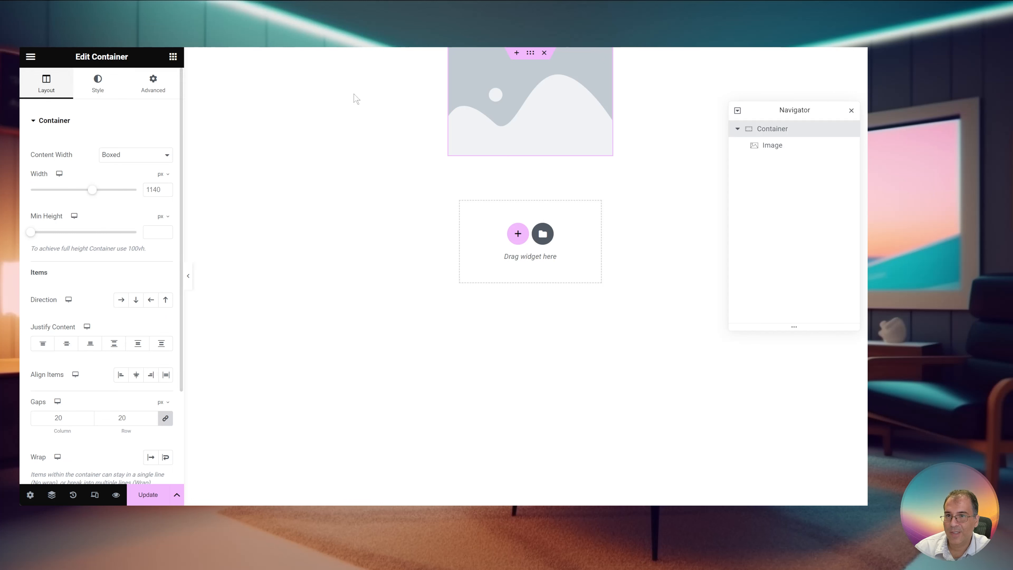
Set the image widget's source to the dynamic Featured Image and its image size to Medium Large
left_click(497, 97)
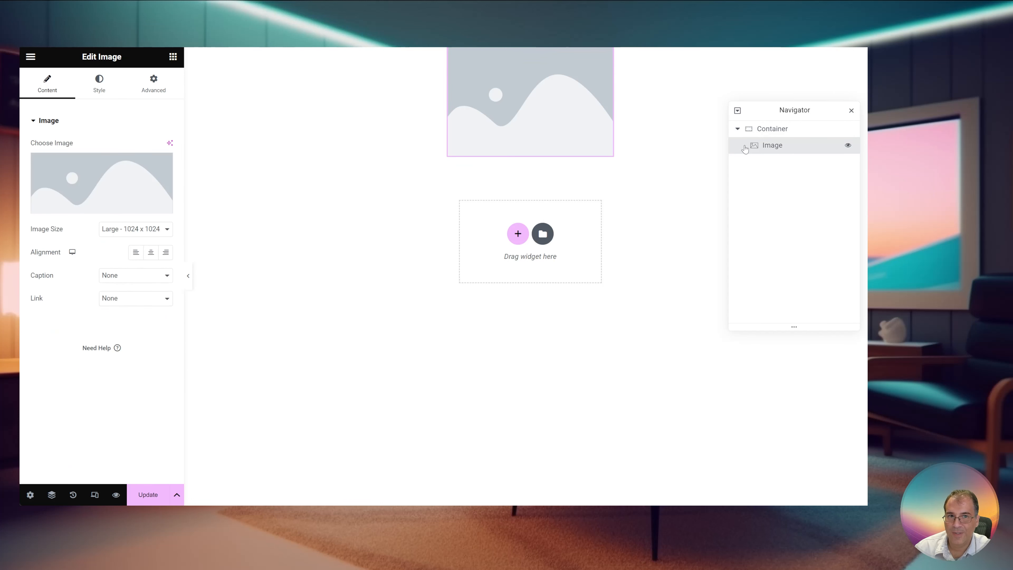
mouse_move(93, 165)
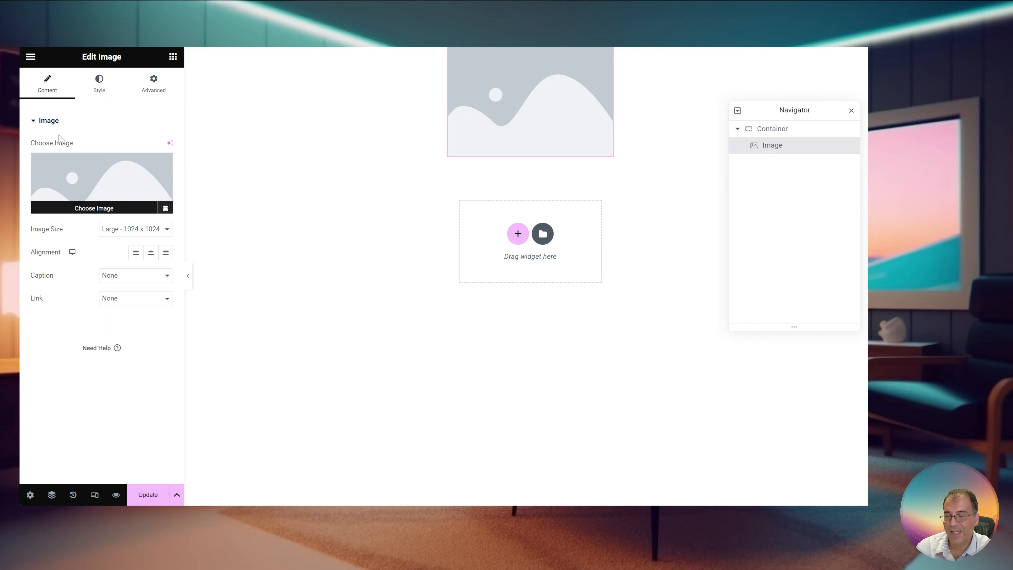
left_click(166, 208)
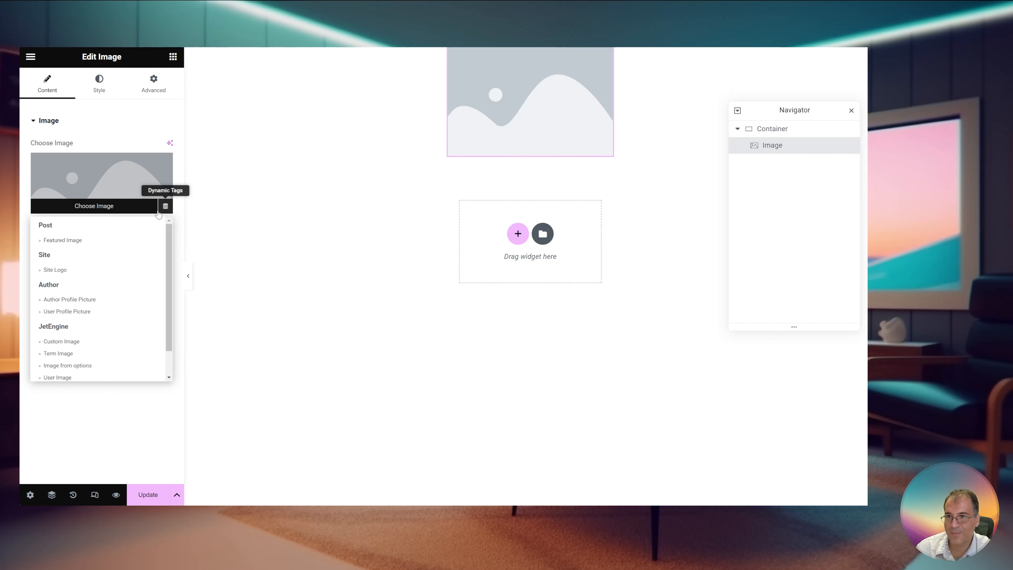
left_click(63, 239)
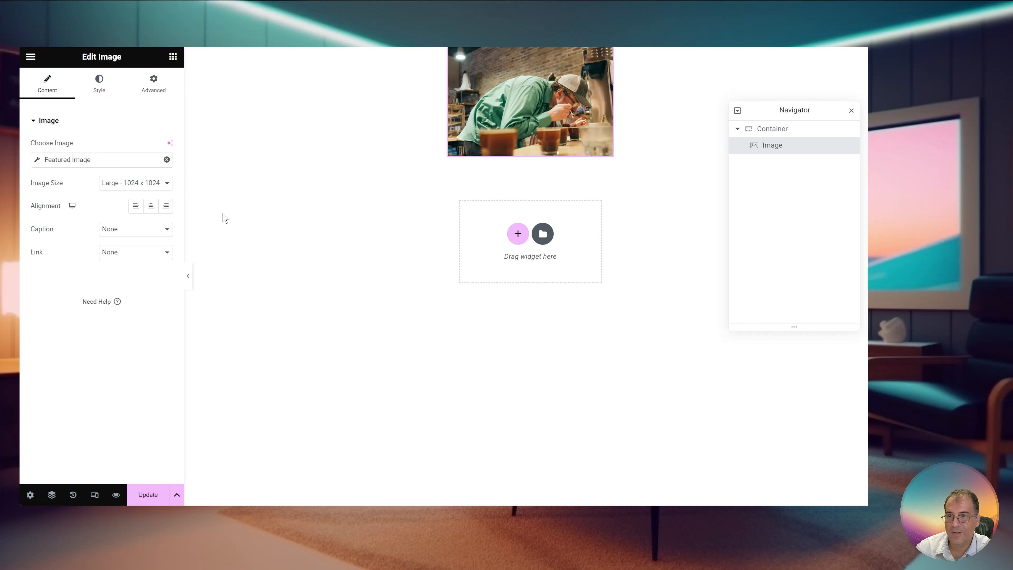
left_click(149, 211)
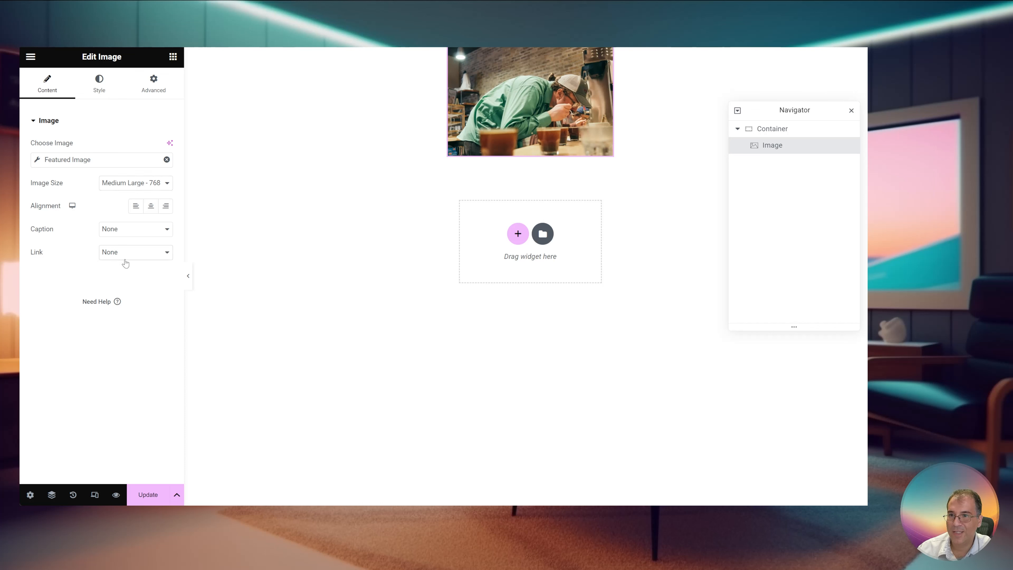
Link the image to a custom URL using the dynamic Post URL tag and update the listing template
left_click(139, 280)
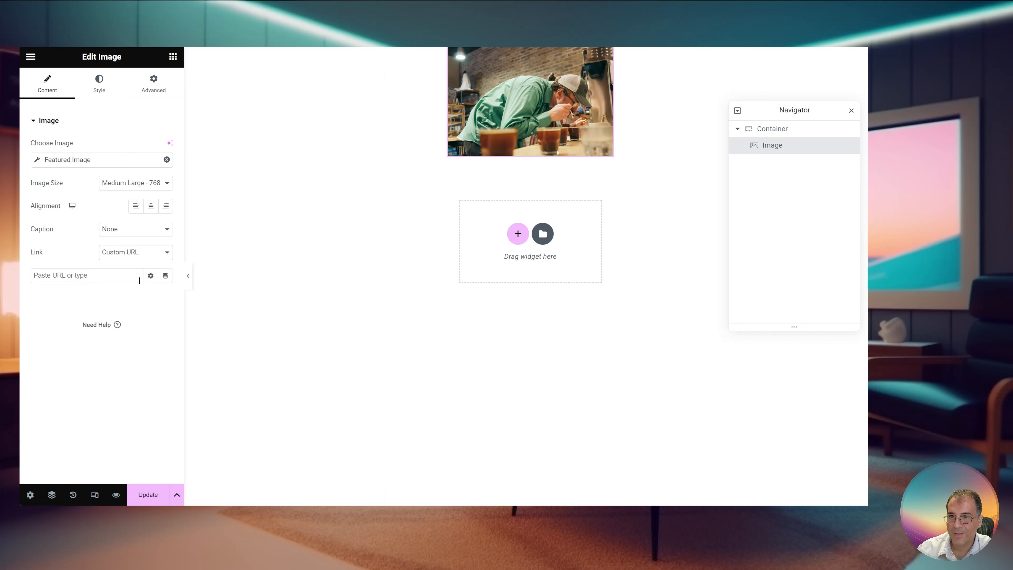
left_click(166, 276)
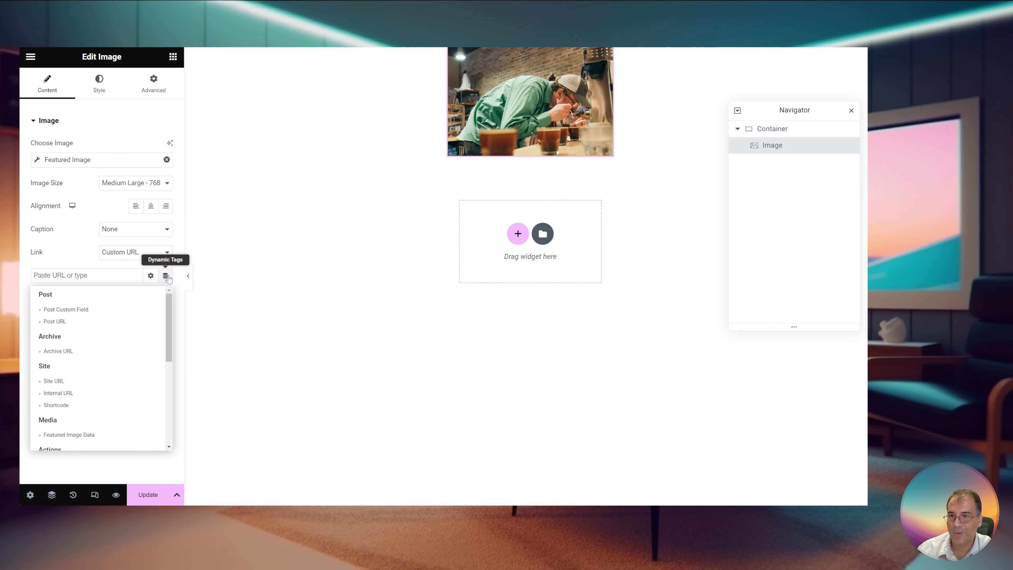
left_click(82, 323)
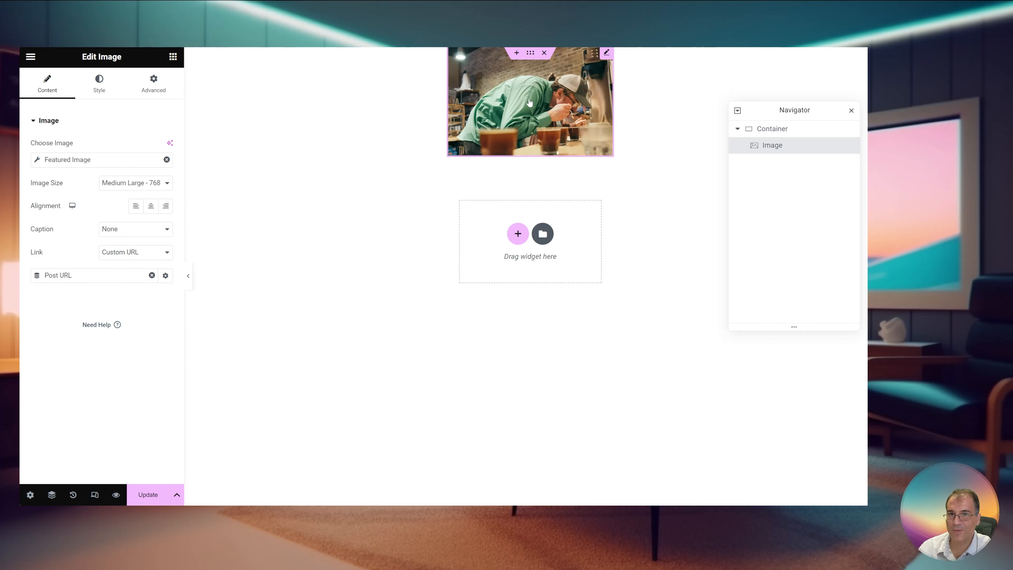
left_click(147, 499)
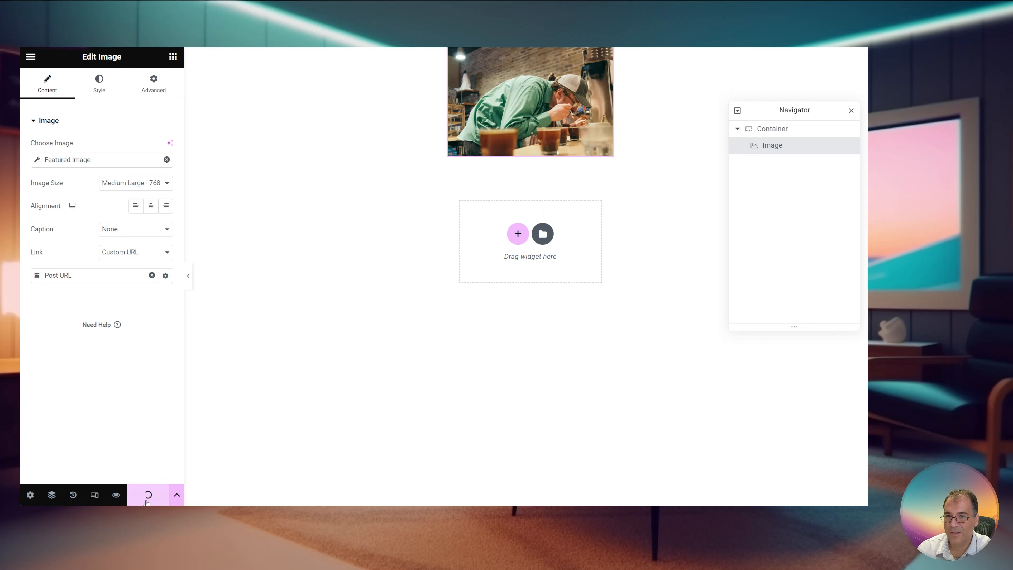
Add a Heading widget below the image and set its title to the dynamic Post Title
left_click(175, 57)
left_click_drag(65, 305, 508, 160)
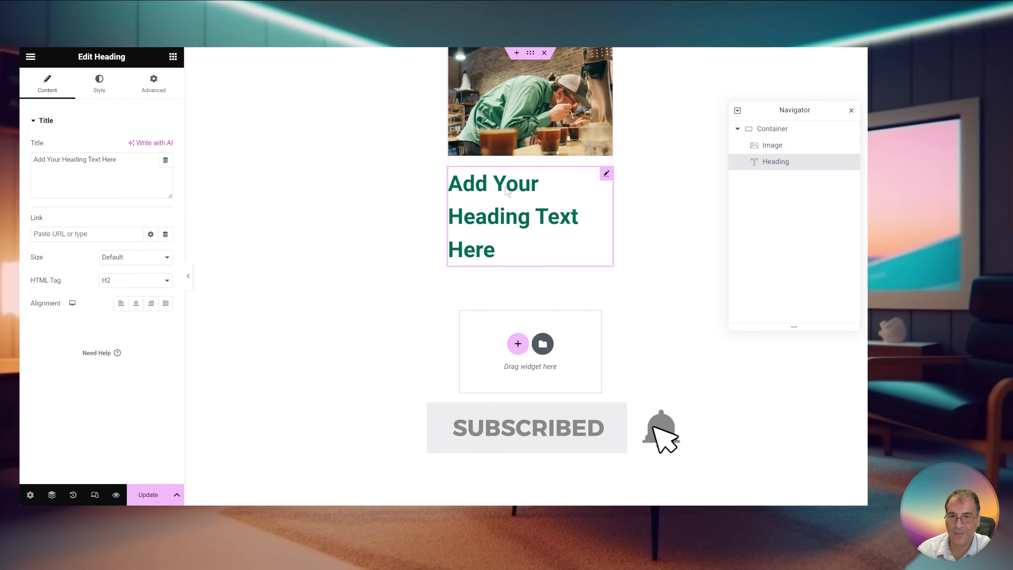
left_click(165, 161)
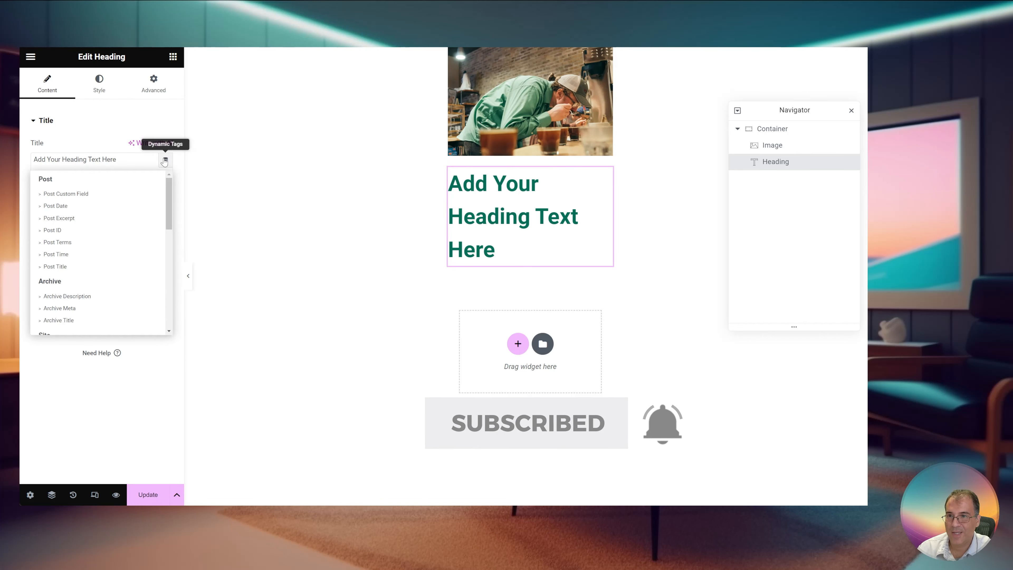
left_click(63, 267)
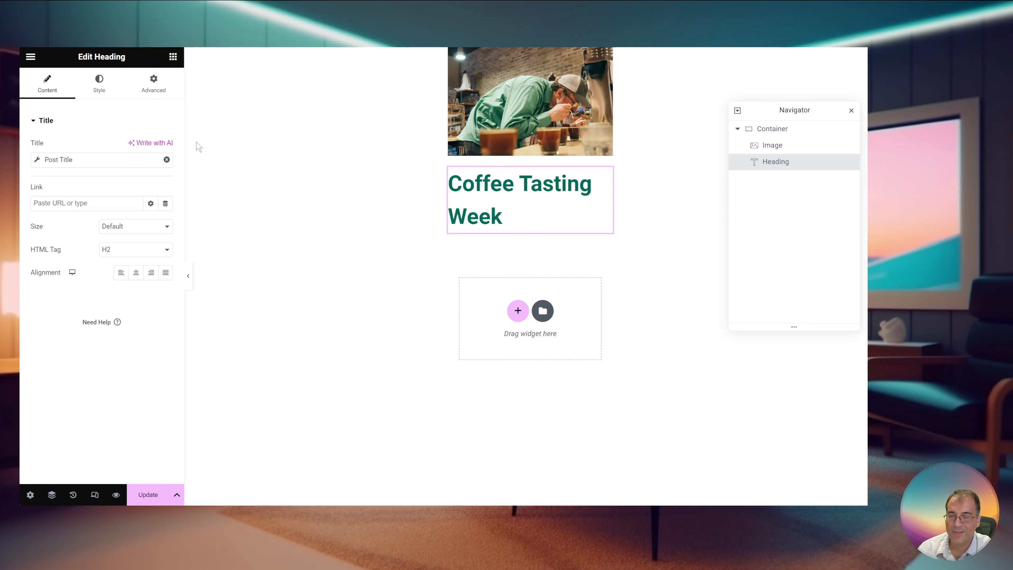
Apply the global Text font to the heading's typography
left_click(106, 85)
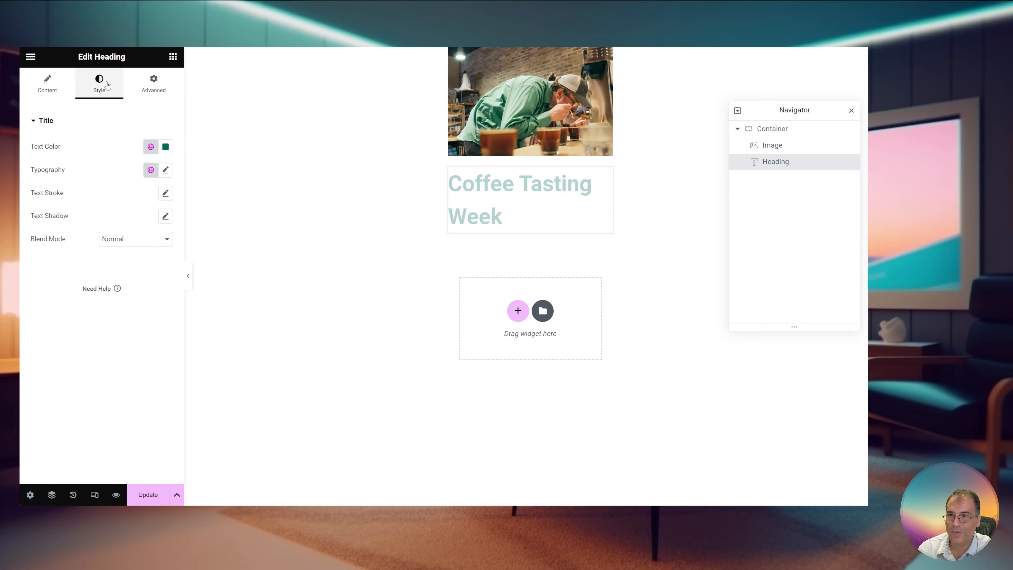
left_click(151, 170)
left_click(76, 264)
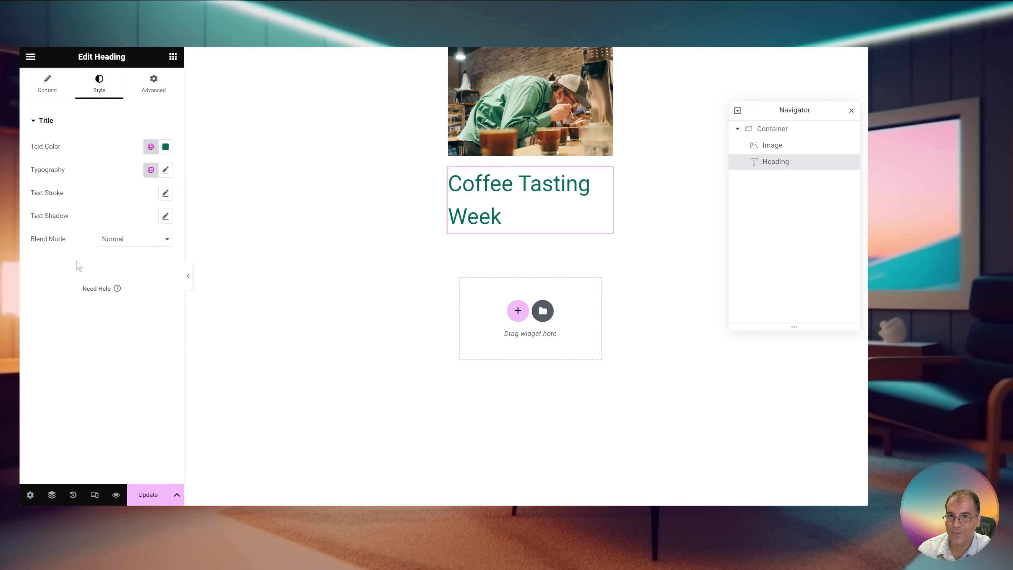
Customize the heading's typography with a 14 px font size and a 600 (Semi Bold) weight
left_click(151, 169)
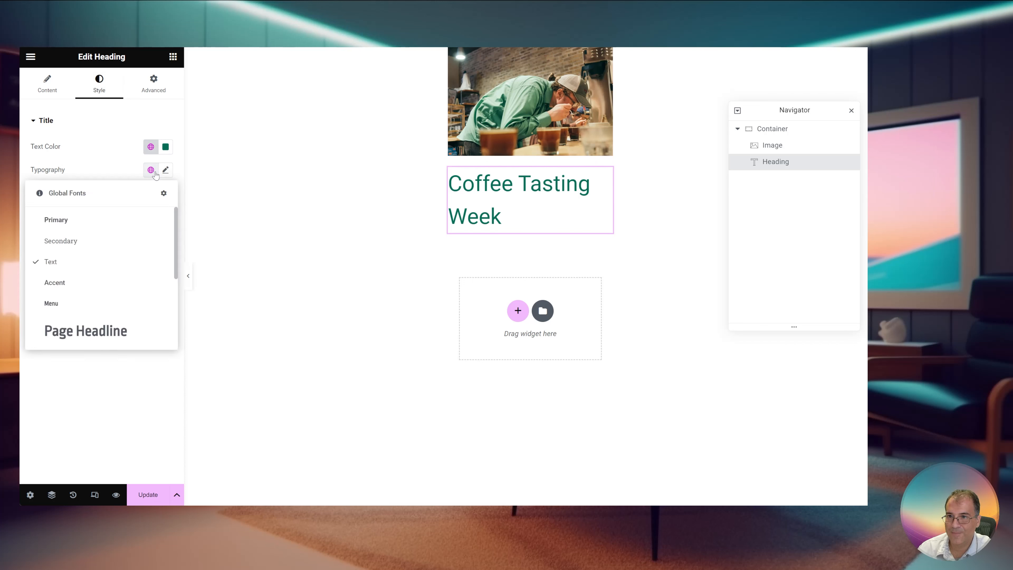
left_click(165, 170)
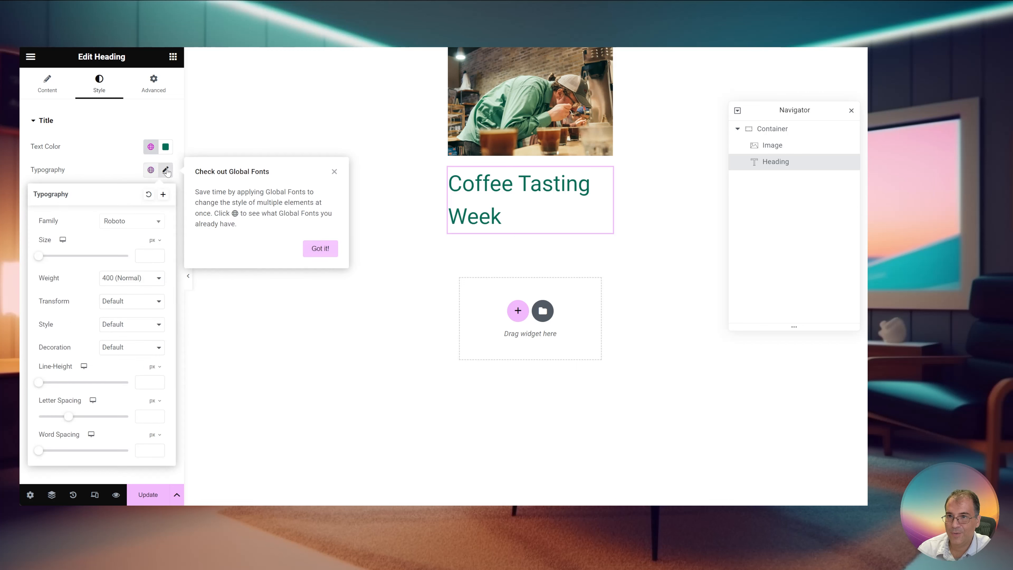
left_click(147, 256)
type("12")
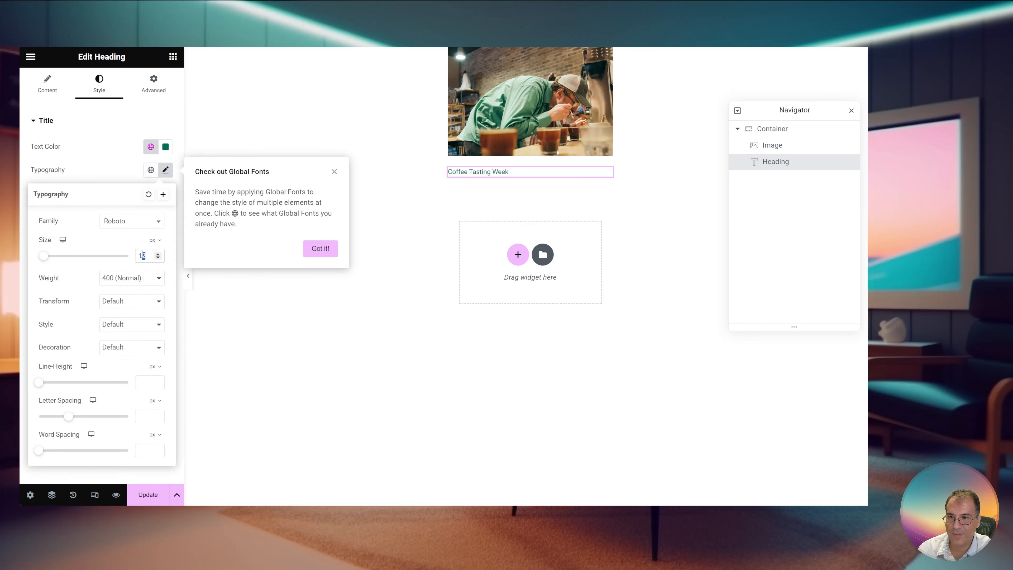
type("4")
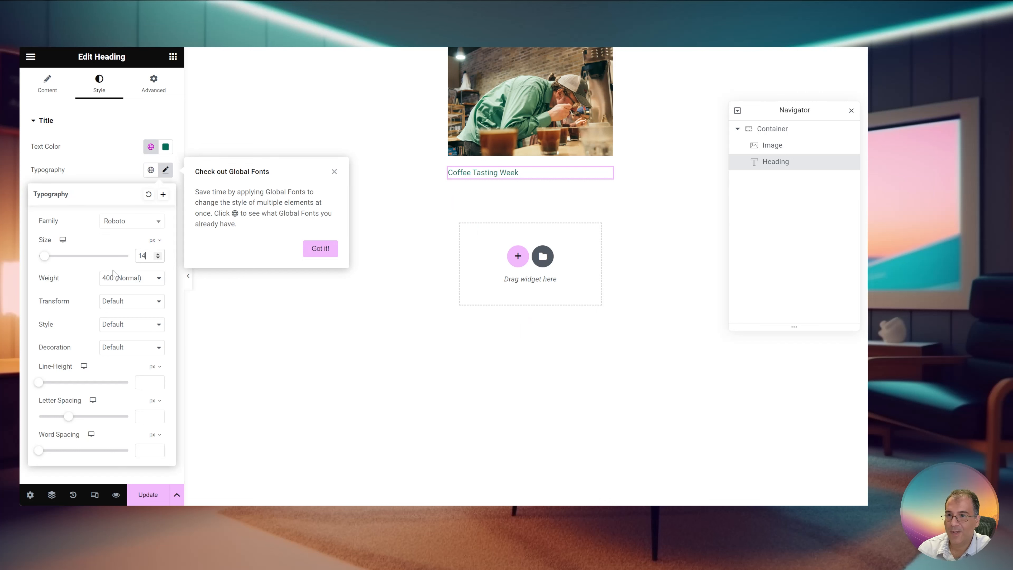
left_click(119, 167)
left_click(165, 175)
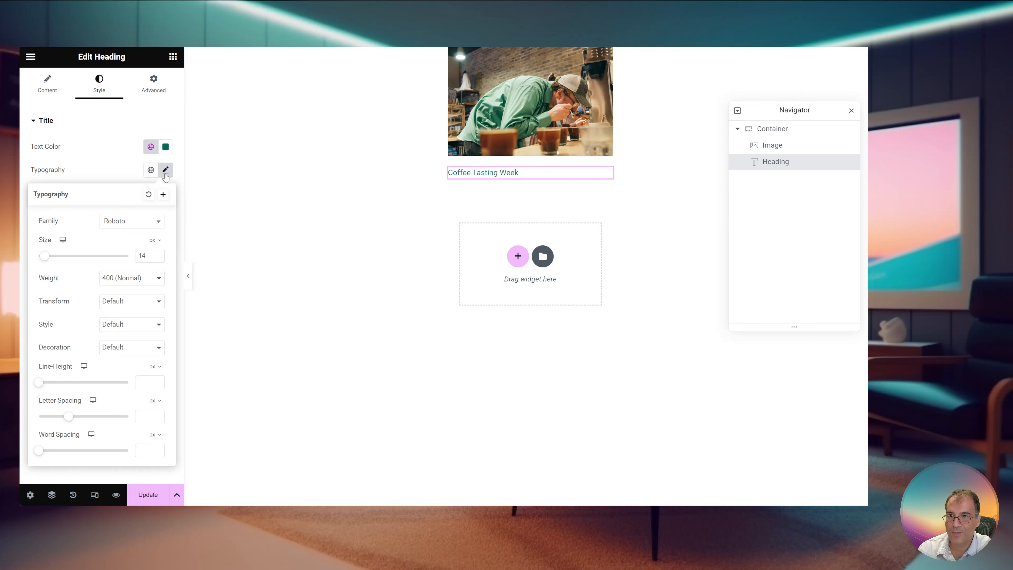
left_click(117, 327)
left_click(156, 277)
left_click(131, 336)
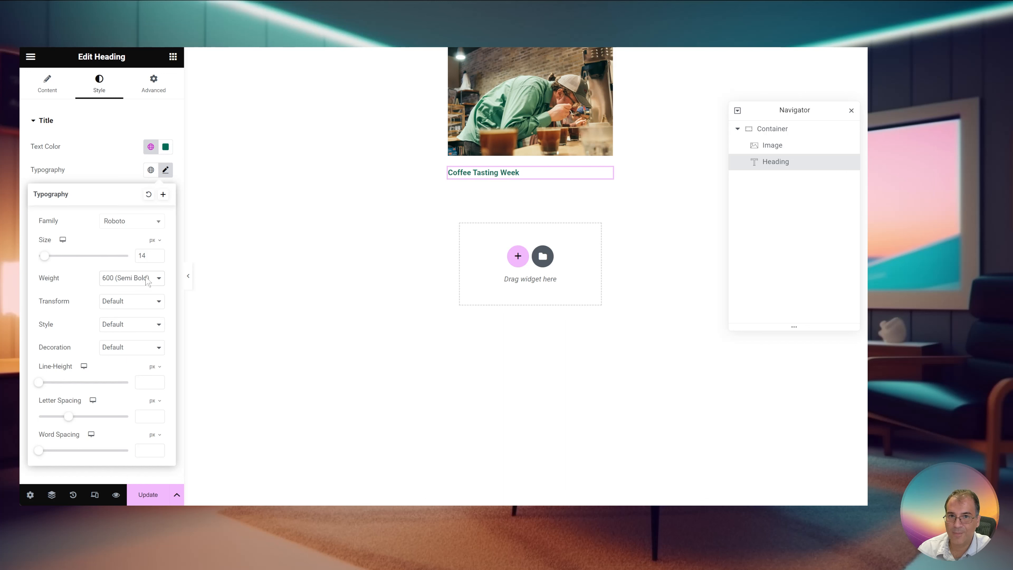
Unlink the heading's margins, set the top margin to -10 px, and update the listing template
left_click(157, 87)
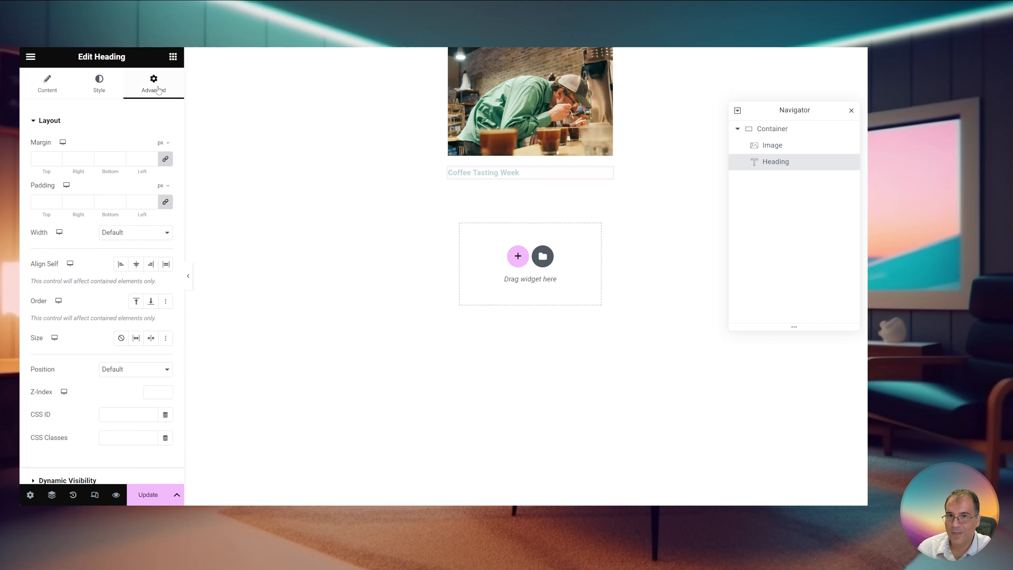
left_click(165, 159)
double_click(40, 158)
type("-20")
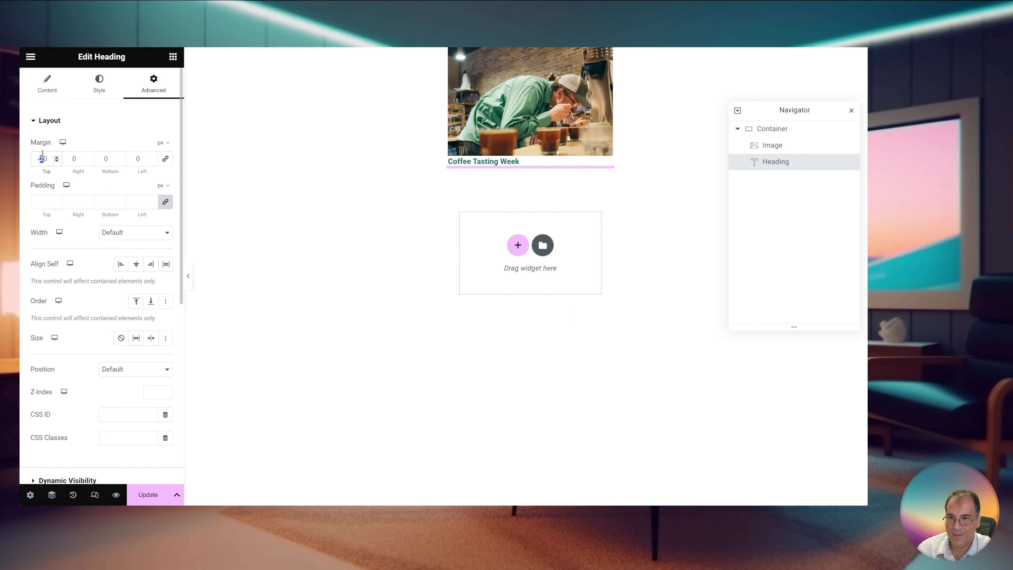
type("1")
left_click(133, 501)
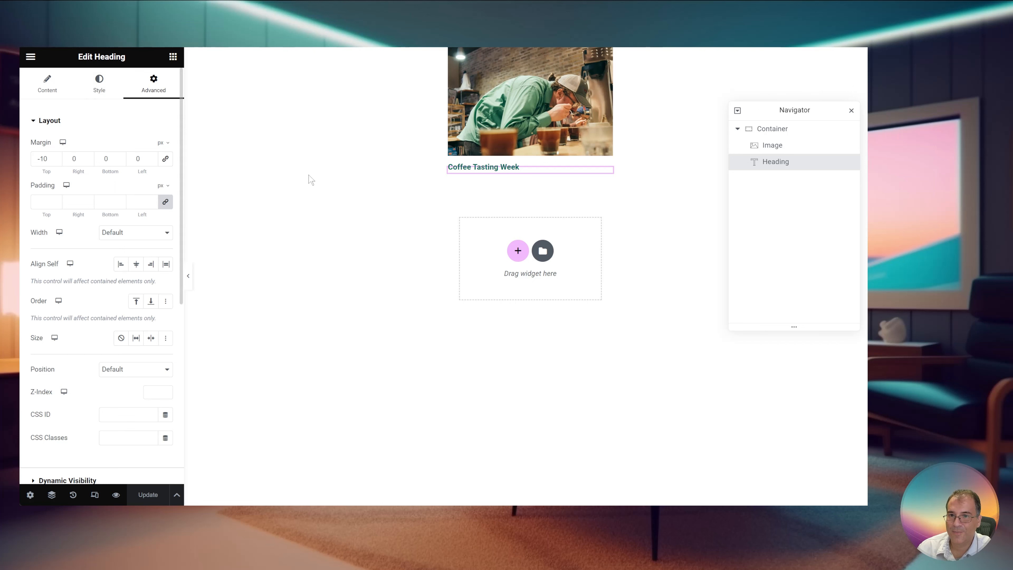
Link the heading to the dynamic Post URL and set its HTML tag to div, updating the template
left_click(49, 86)
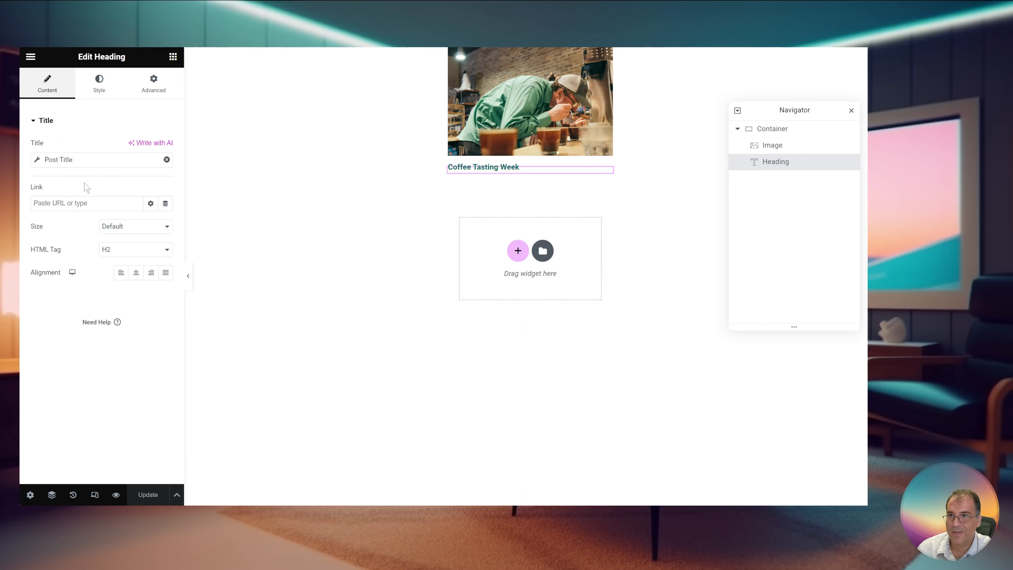
left_click(165, 204)
left_click(68, 250)
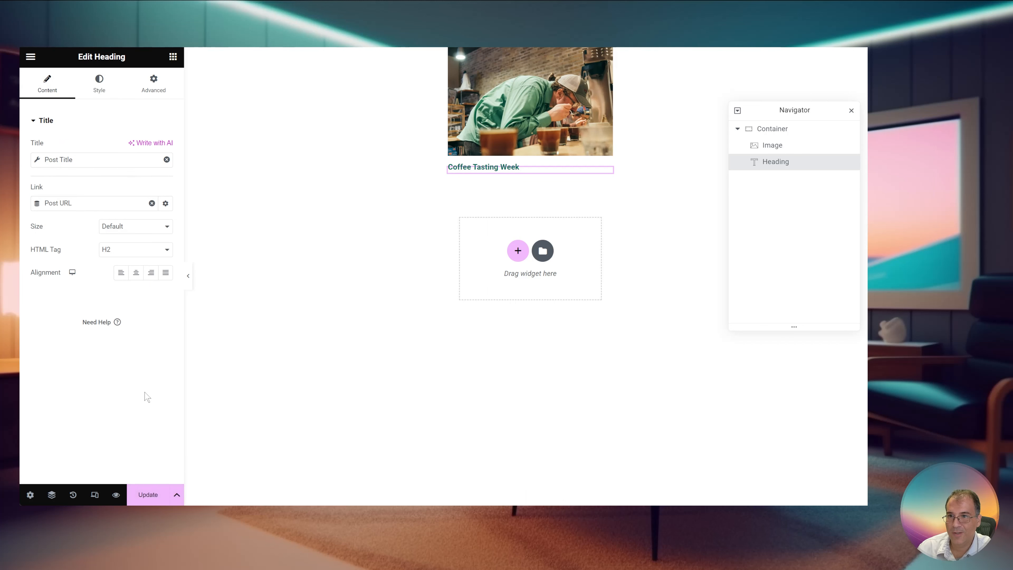
left_click(157, 492)
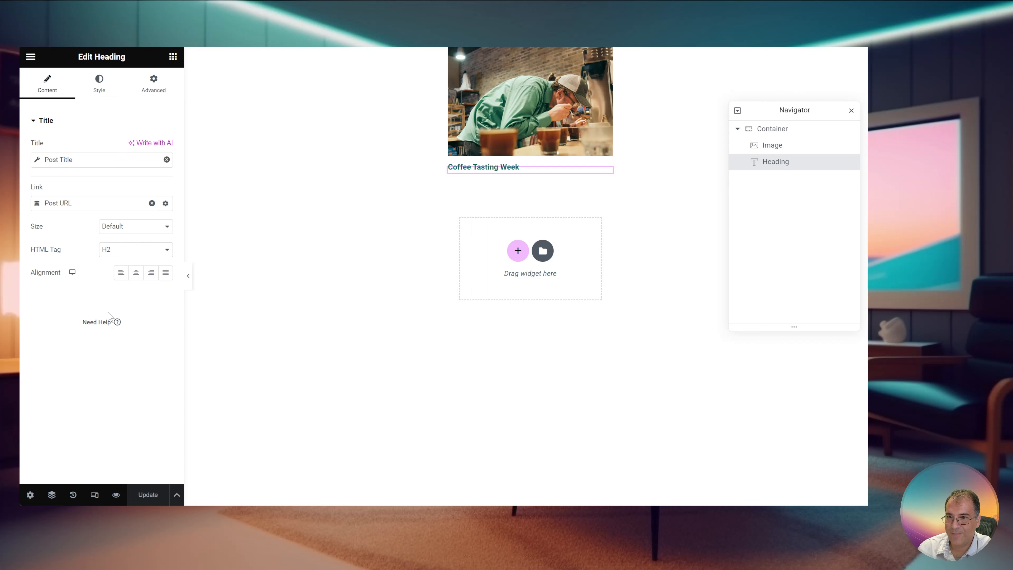
key("d")
left_click(152, 495)
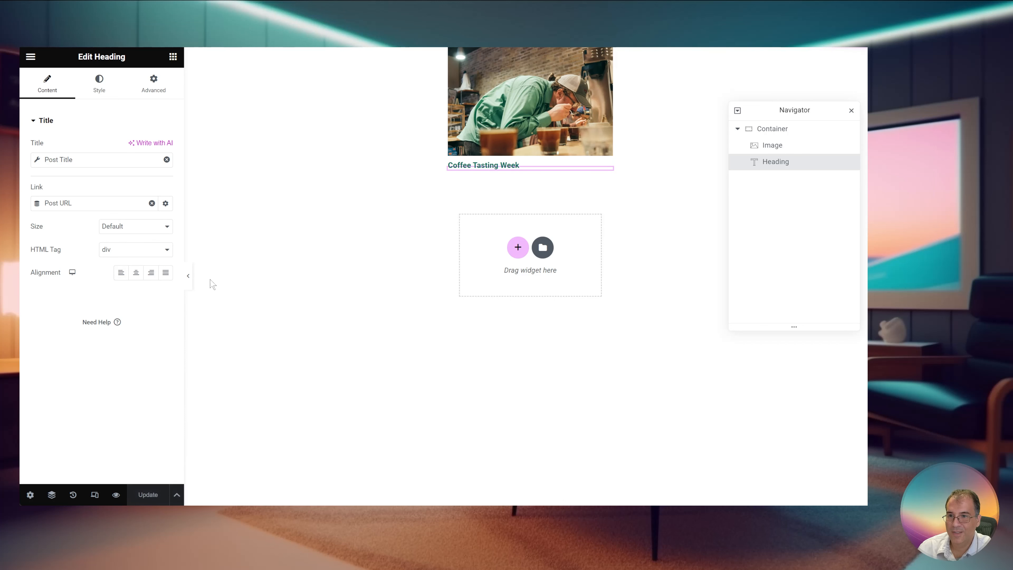
Exit the listing template editor and open the Events page with Elementor from the list of all pages
left_click(30, 57)
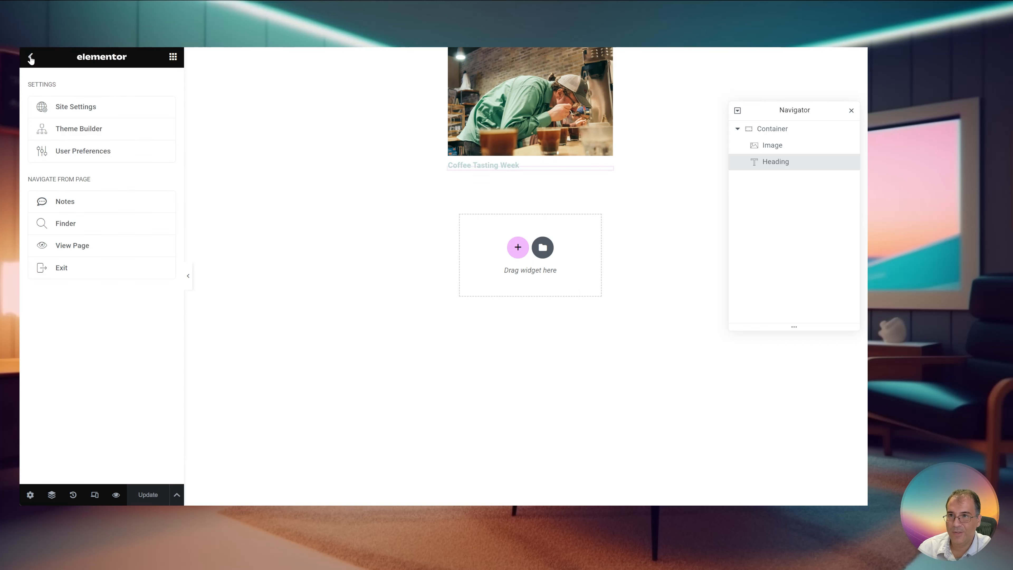
left_click(62, 268)
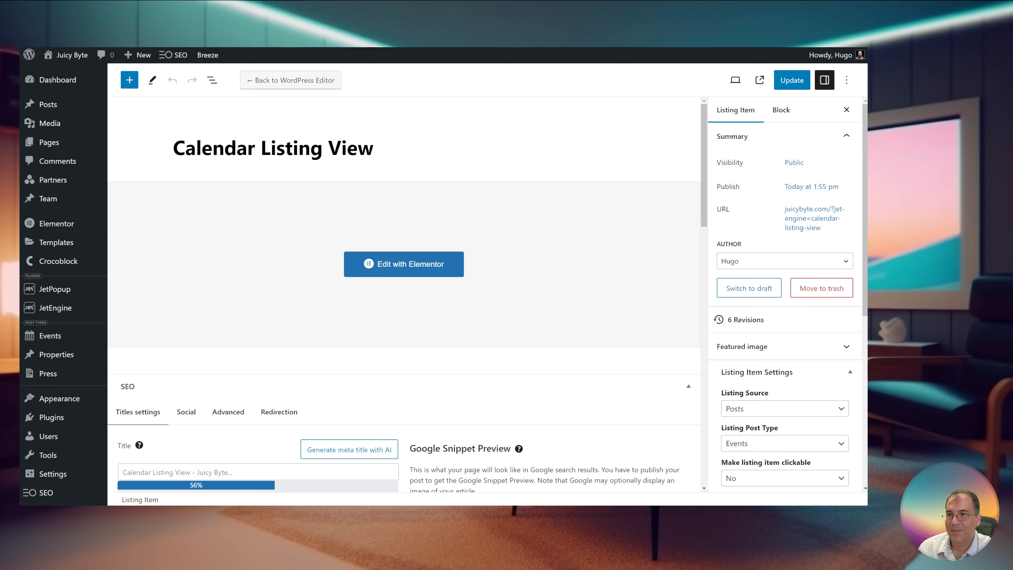
mouse_move(56, 142)
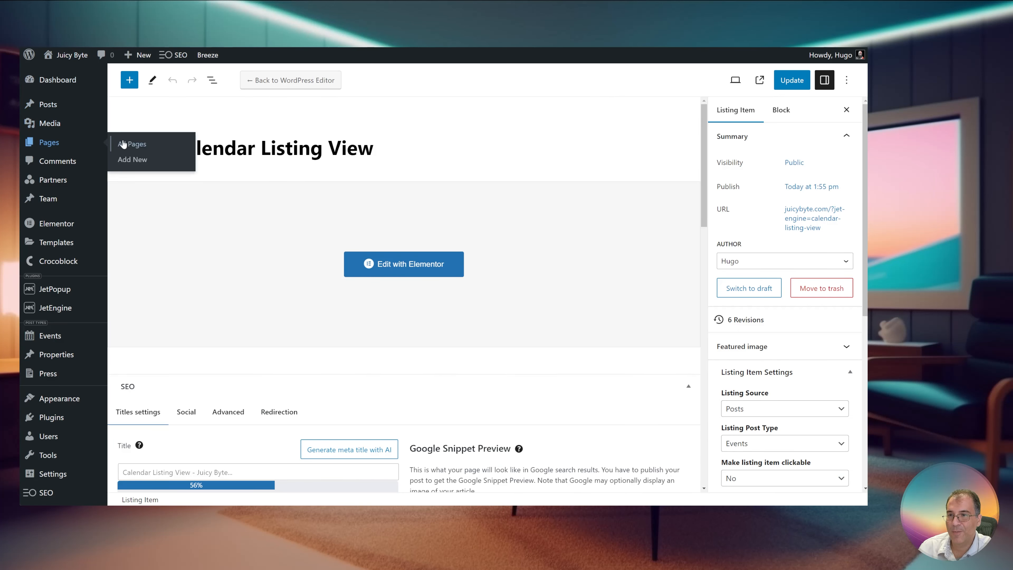
left_click(141, 148)
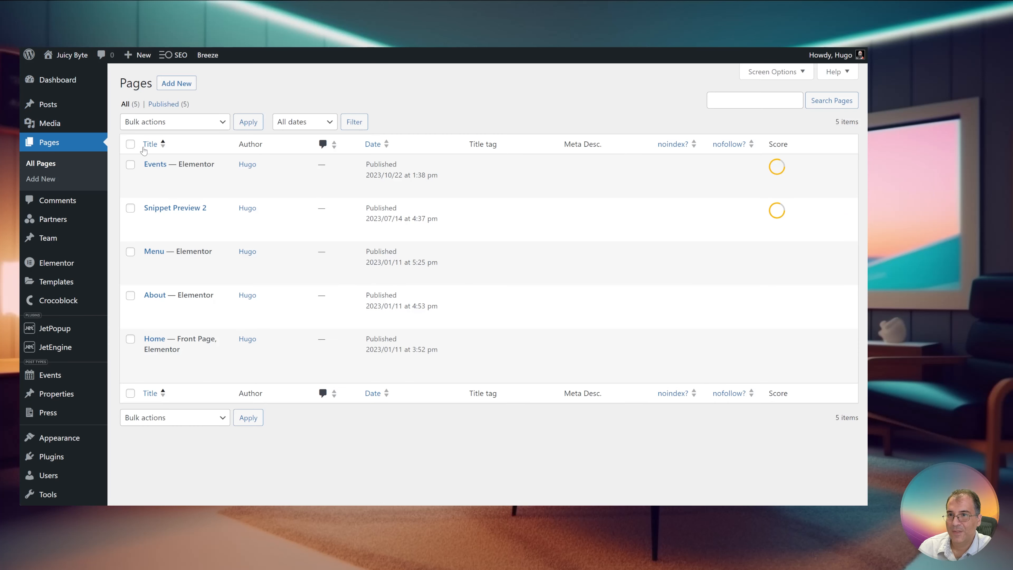
mouse_move(167, 192)
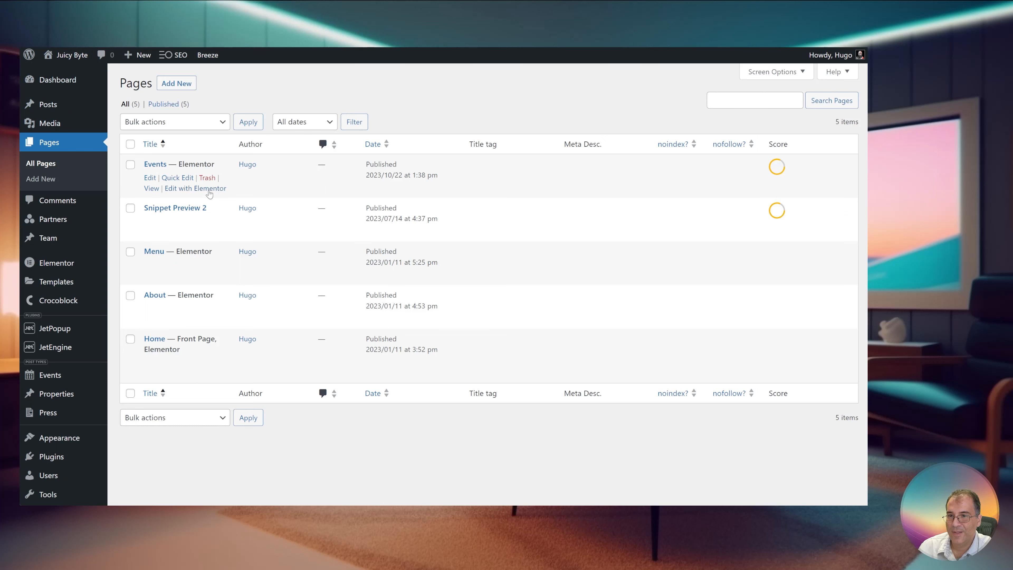
left_click(182, 189)
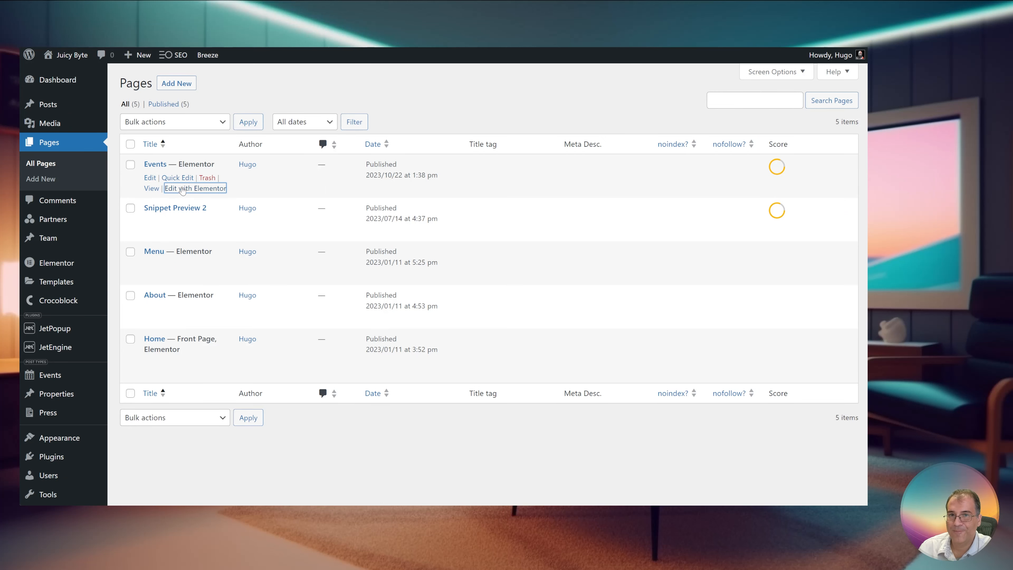
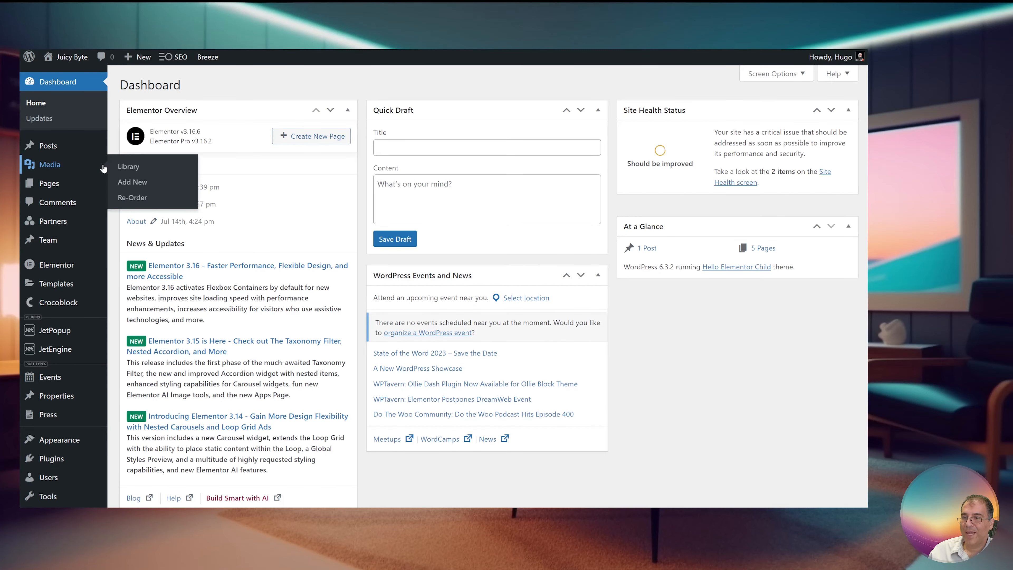
Open the Events page in the WordPress page editor from the list of all pages
mouse_move(93, 184)
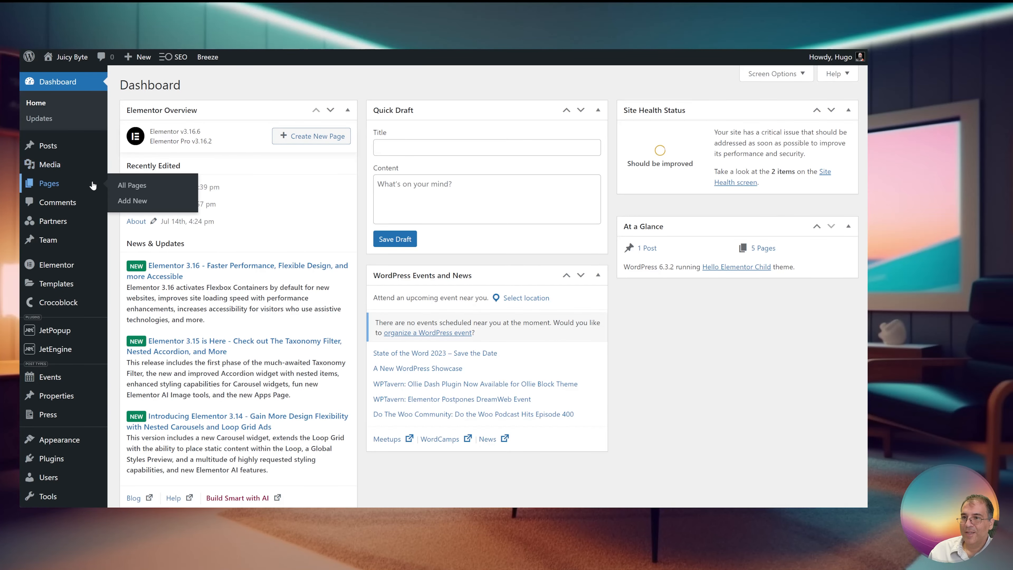
left_click(131, 184)
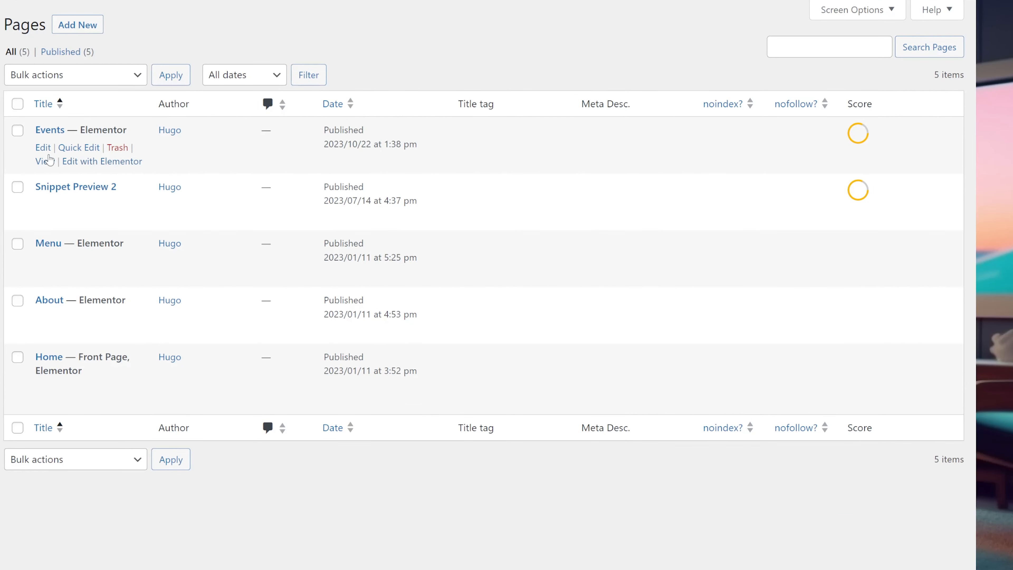
left_click(43, 149)
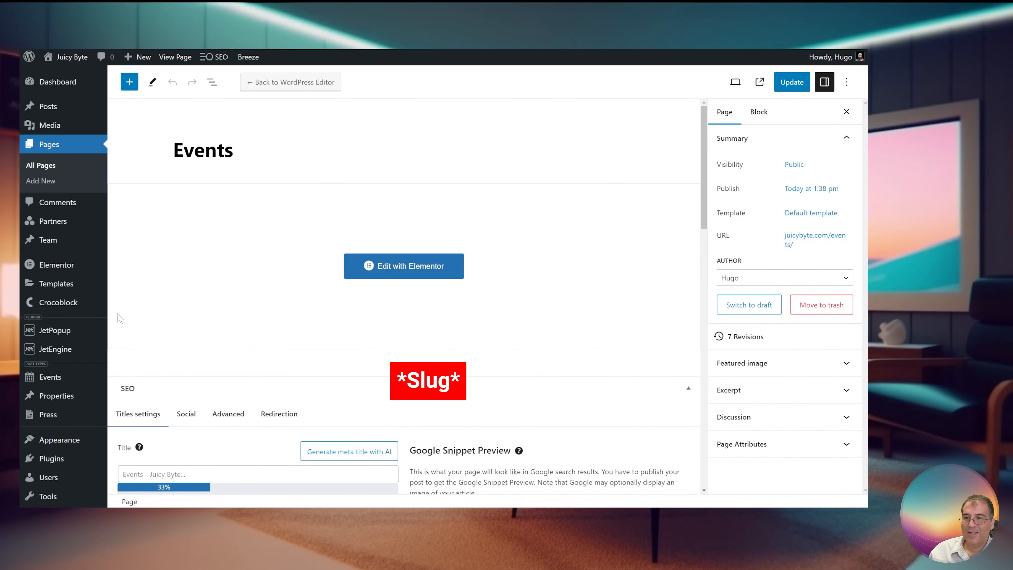
Open the Events page's permalink on the live site and examine the archive heading and the listed events
left_click(799, 248)
left_click(789, 360)
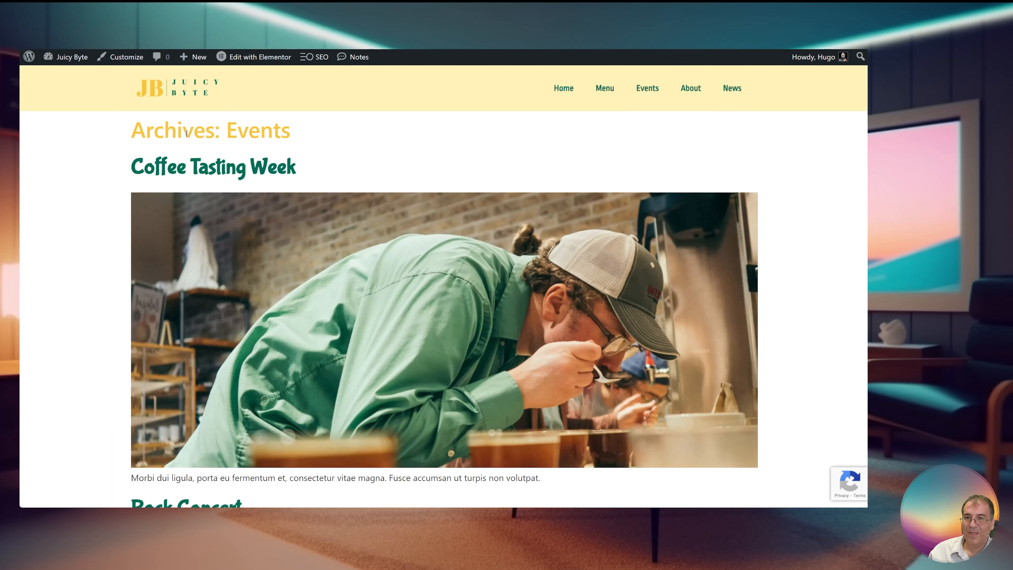
left_click_drag(142, 133, 218, 139)
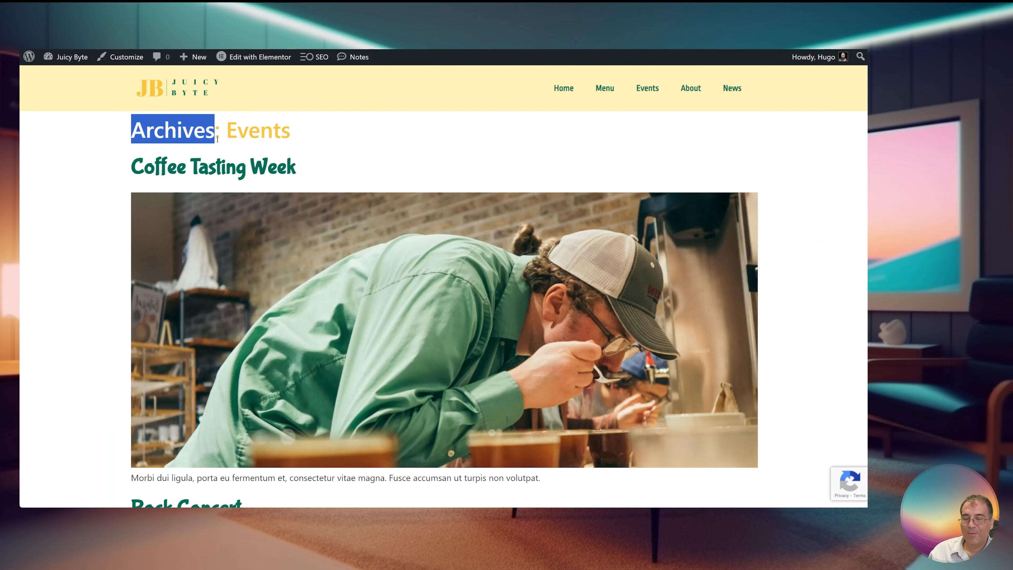
scroll(191, 109, "down", 5)
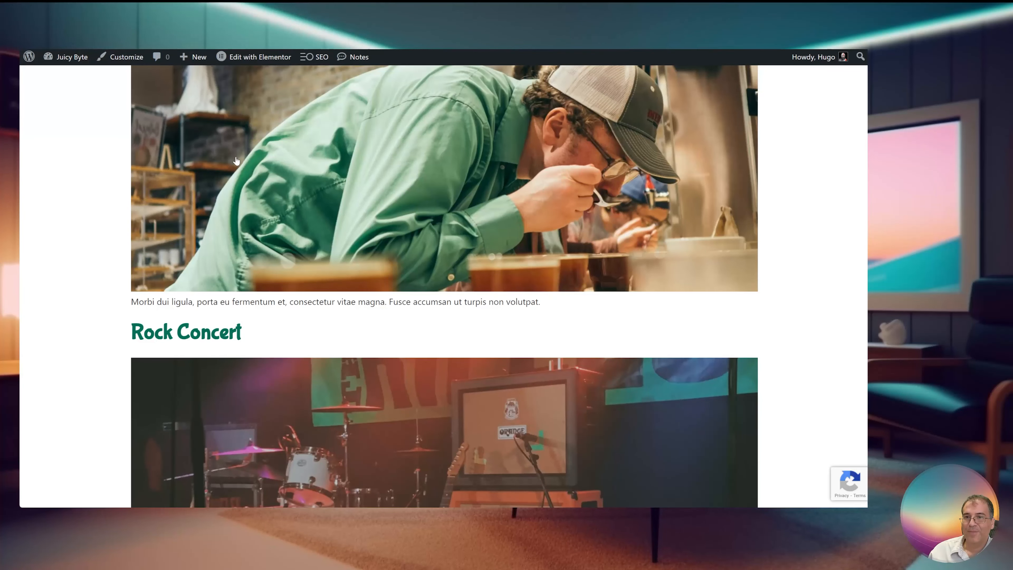
scroll(236, 160, "up", 5)
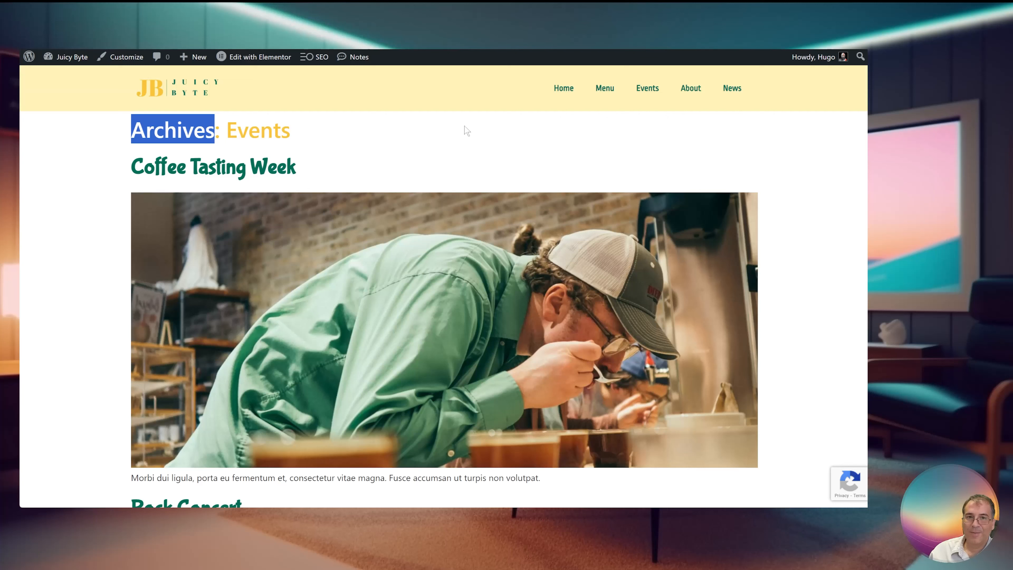
left_click(221, 152)
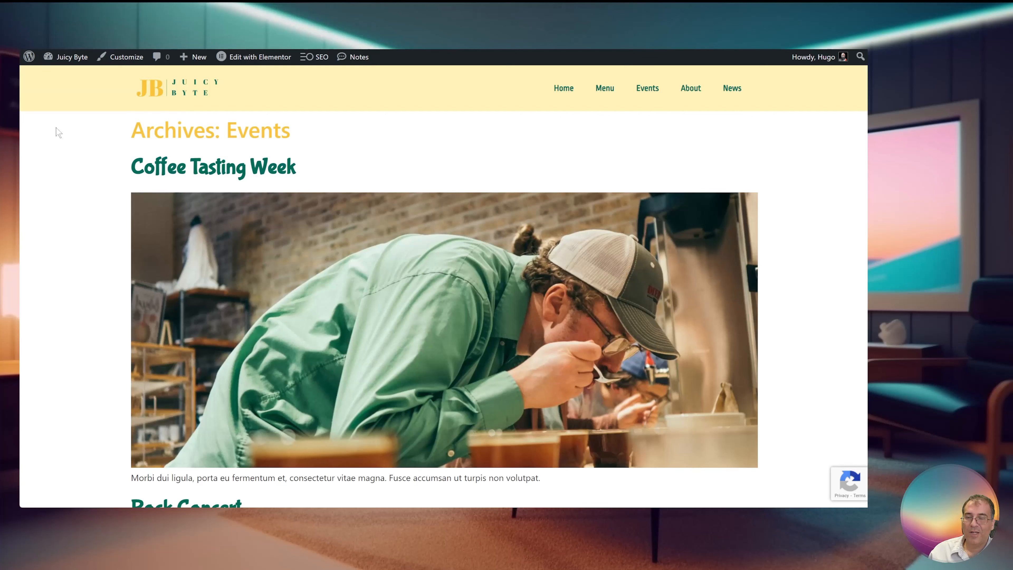
left_click_drag(129, 137, 306, 136)
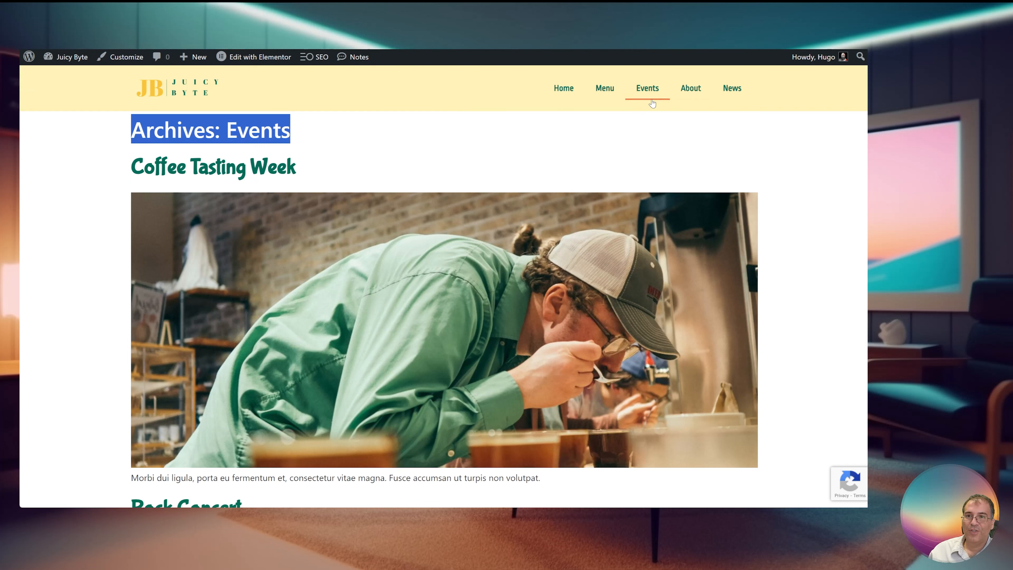
Return to the Events page in the WordPress editor and change its title to Events Calendar
mouse_move(66, 56)
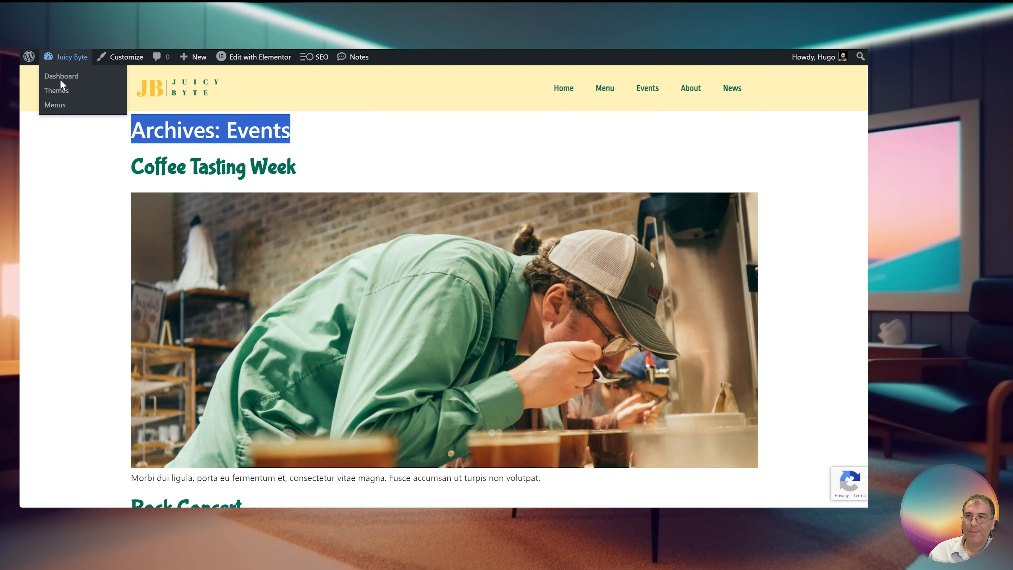
left_click(64, 76)
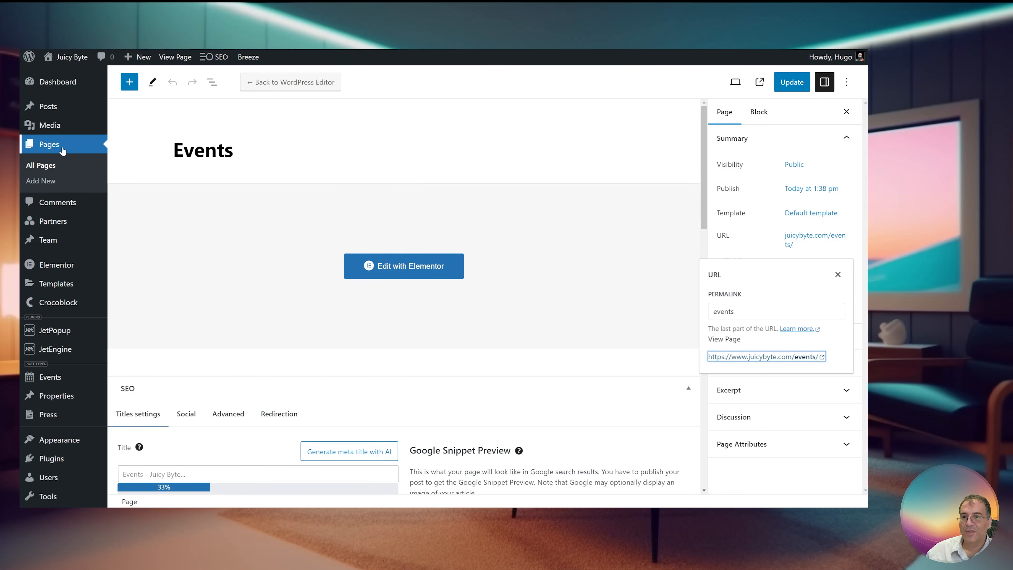
left_click(198, 154)
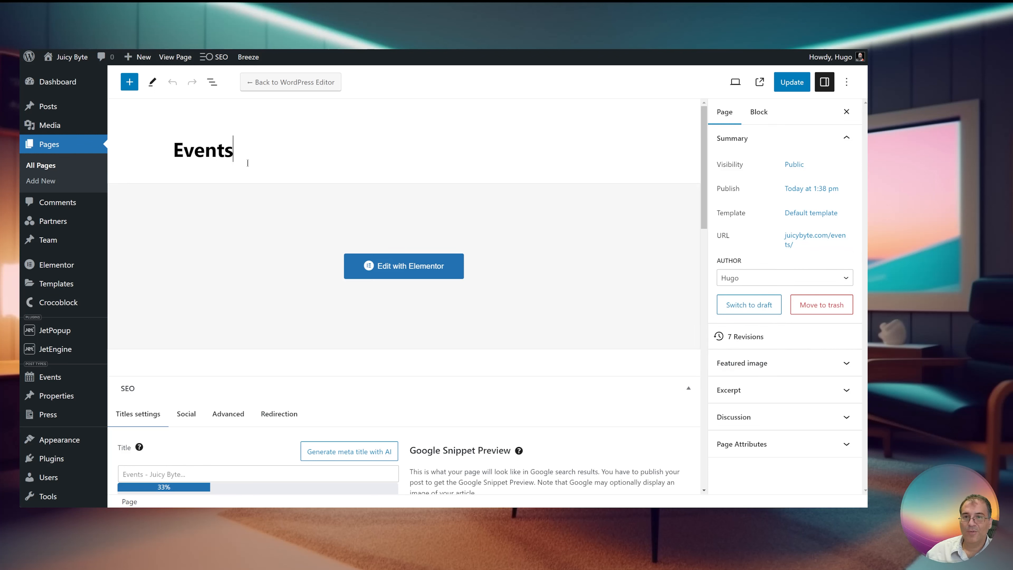
type("Cale")
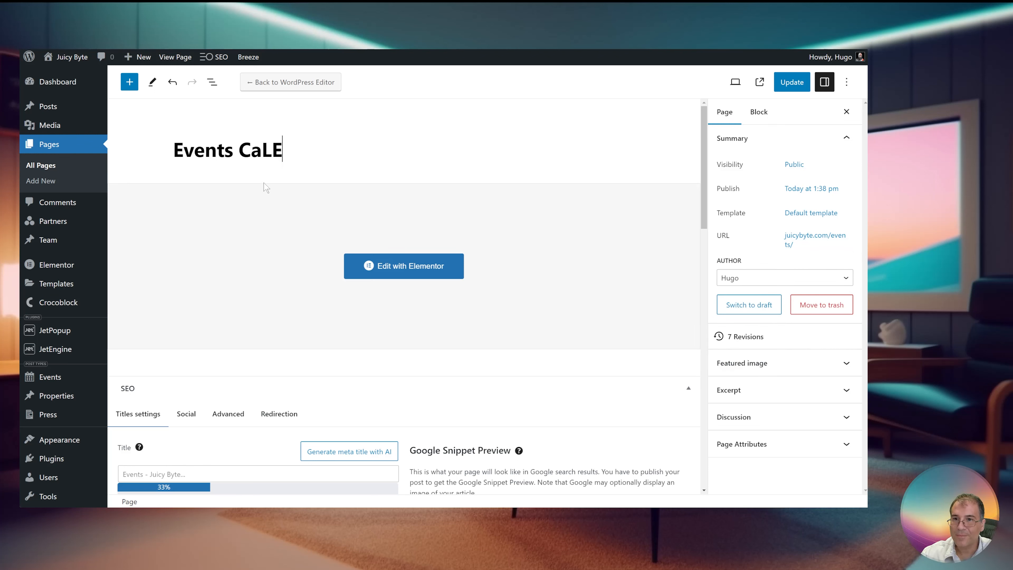
key("BackSpace")
key("BackSpace")
type("a")
key("BackSpace")
type("lan")
key("BackSpace")
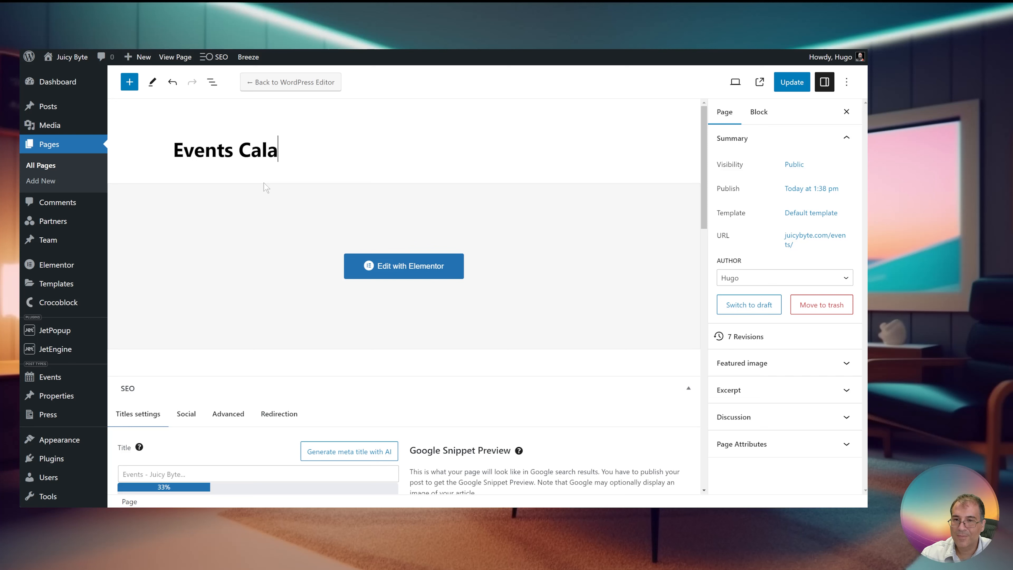
type("nde")
key("BackSpace")
type("ar")
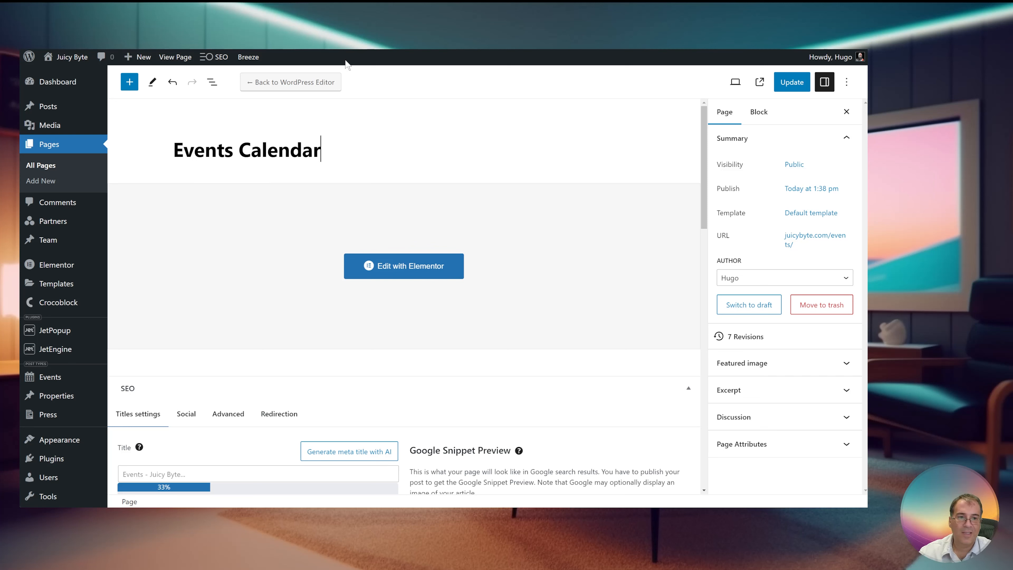
Set the page's permalink to events-calendar and update the page
left_click(818, 239)
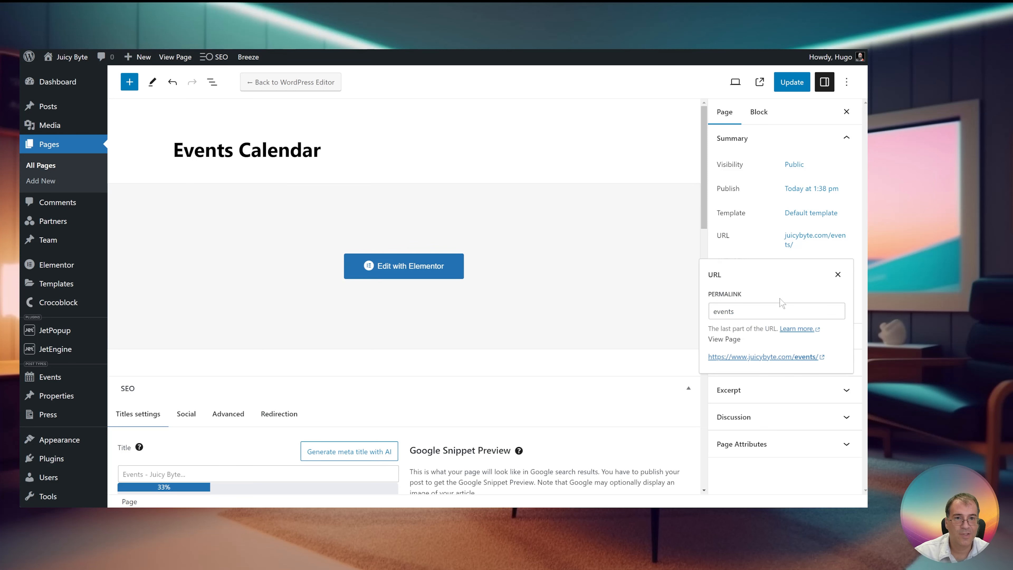
left_click(781, 310)
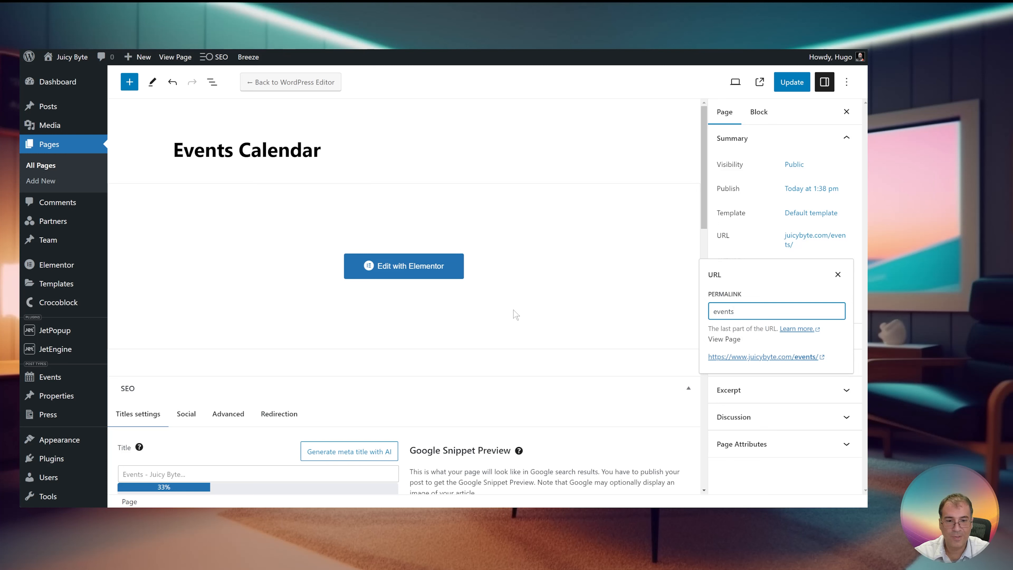
type("-calendar")
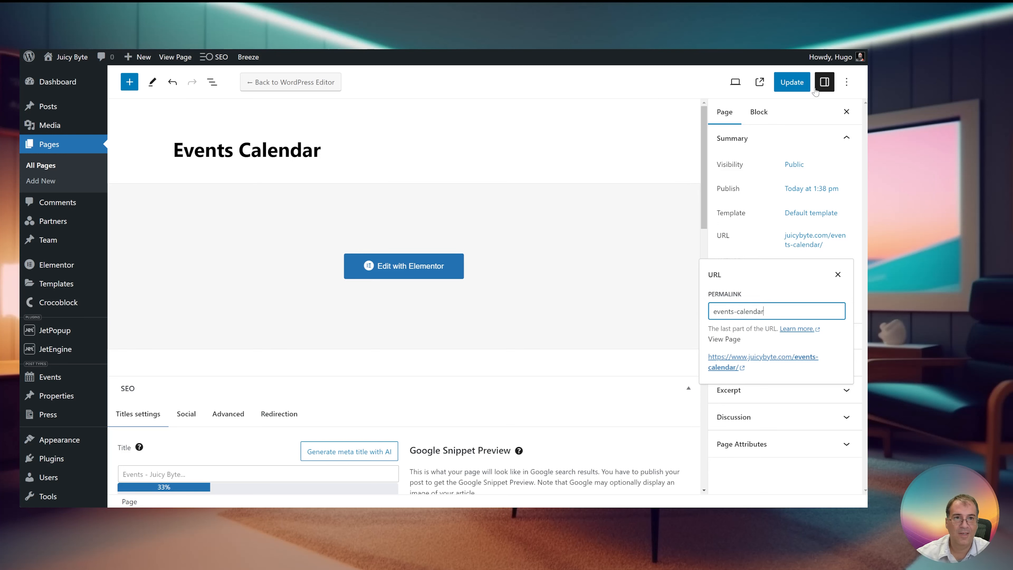
left_click(801, 85)
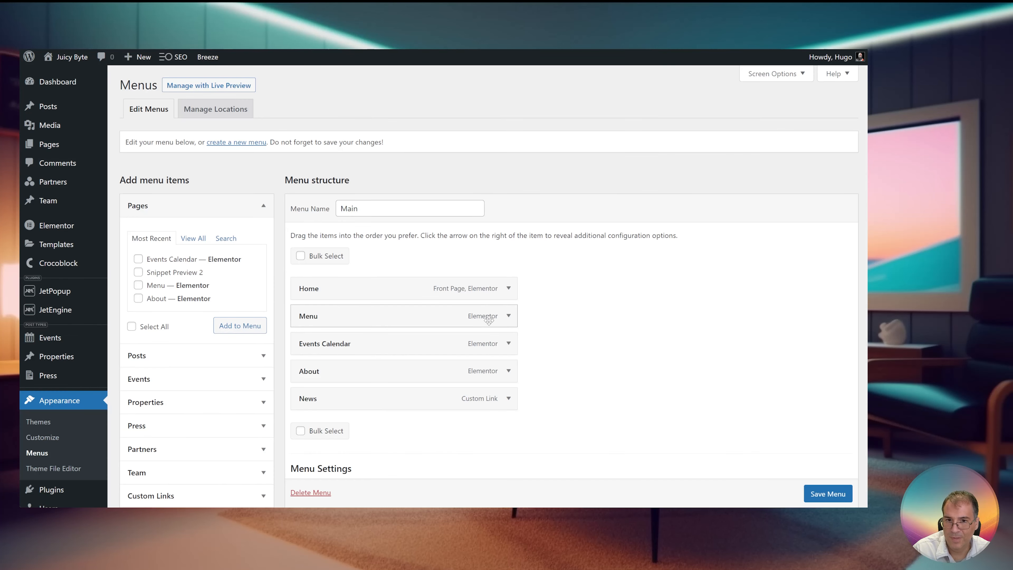
Check the Events Calendar item in the Main menu, save the menu, and open the Events Calendar page on the live site
left_click(509, 343)
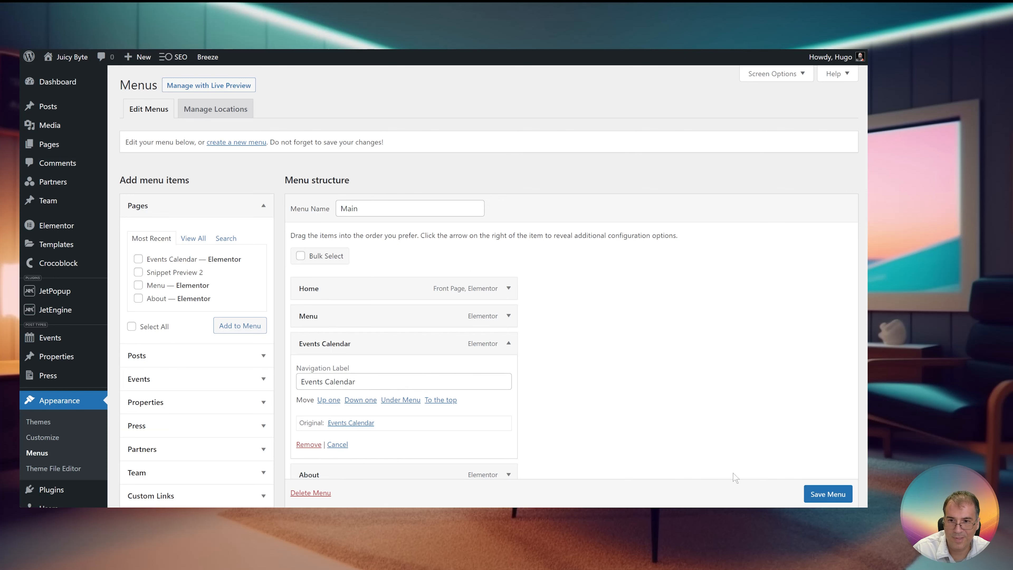
left_click(838, 495)
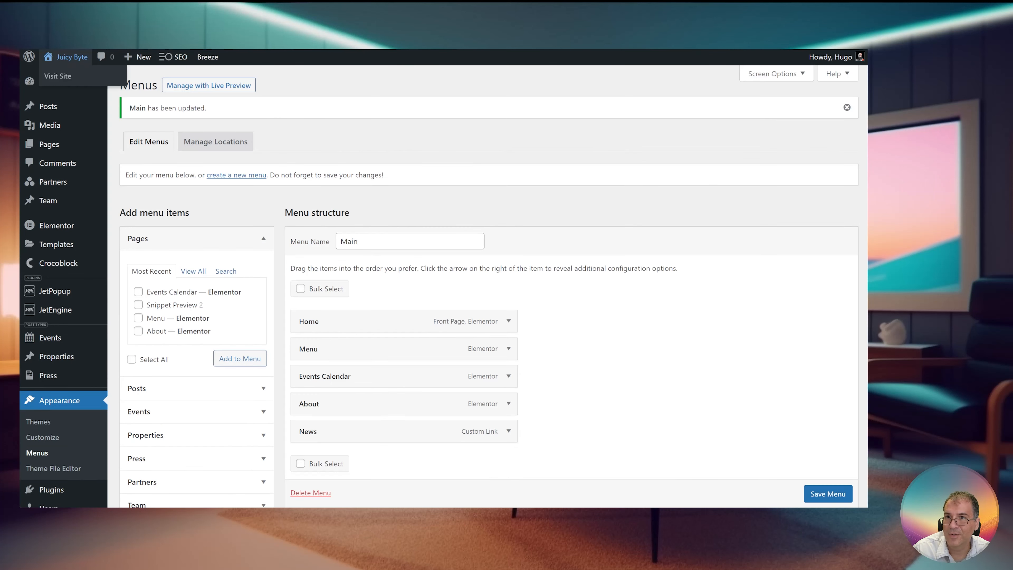
left_click(58, 82)
mouse_move(79, 64)
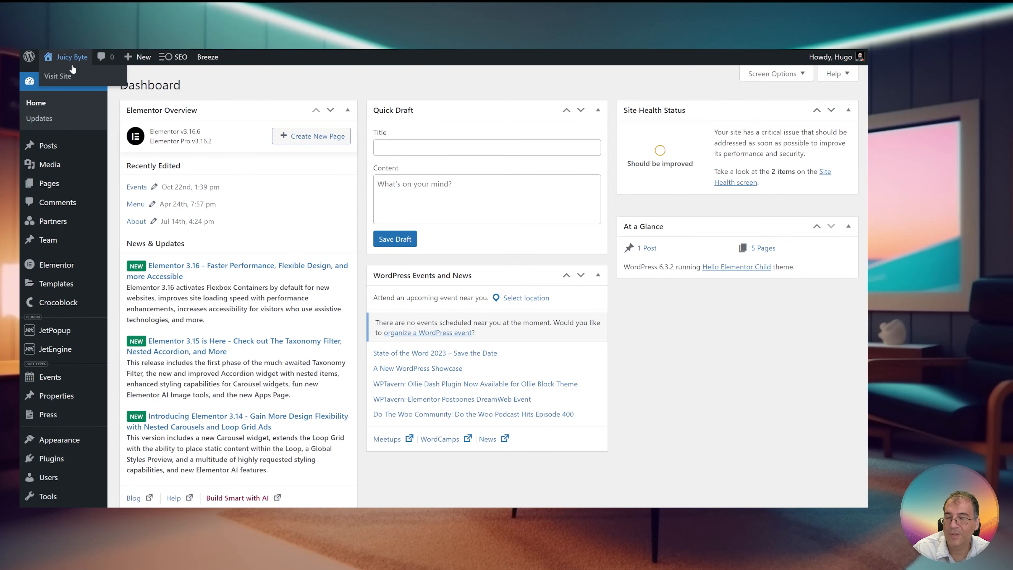
left_click(68, 60)
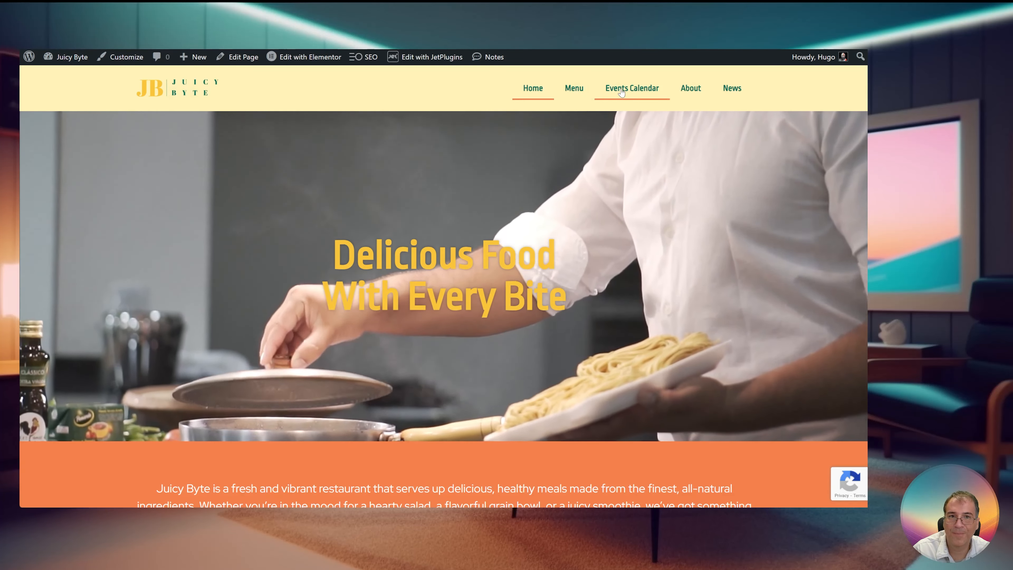
left_click(632, 95)
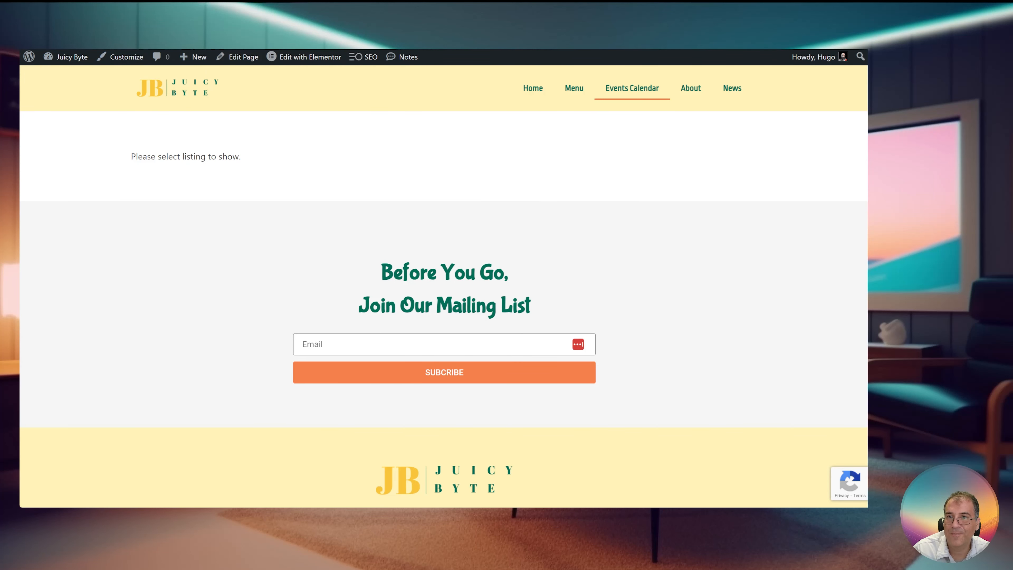
Open the Events Calendar page with Elementor from the list of all pages
key("ctrl+shift+Tab")
mouse_move(64, 144)
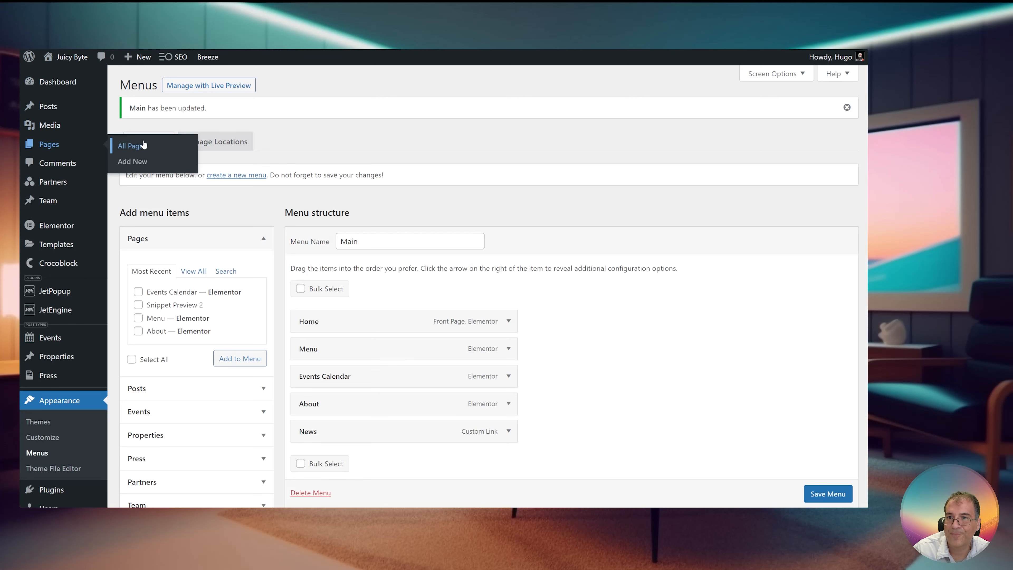
left_click(132, 146)
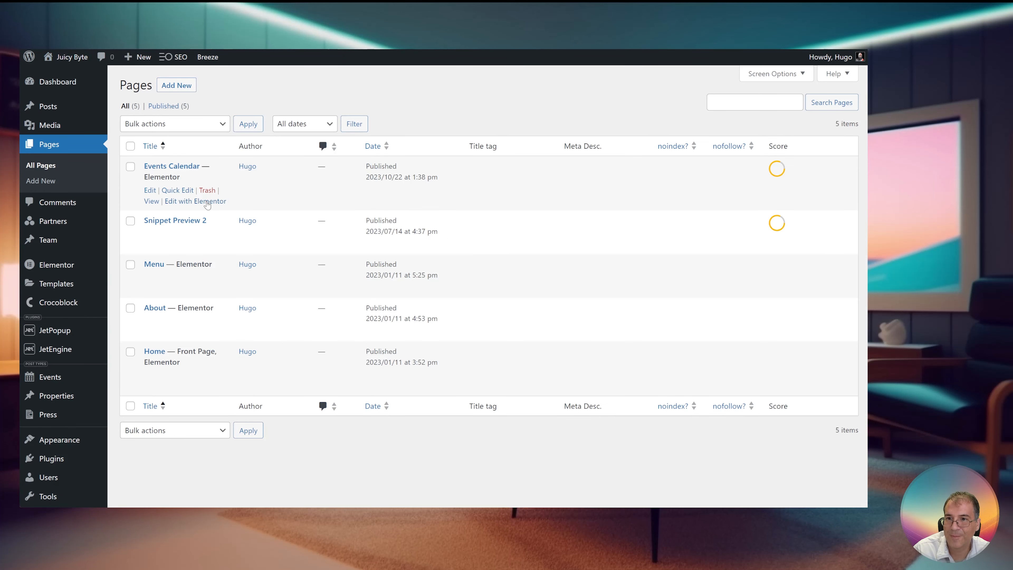
left_click(207, 201)
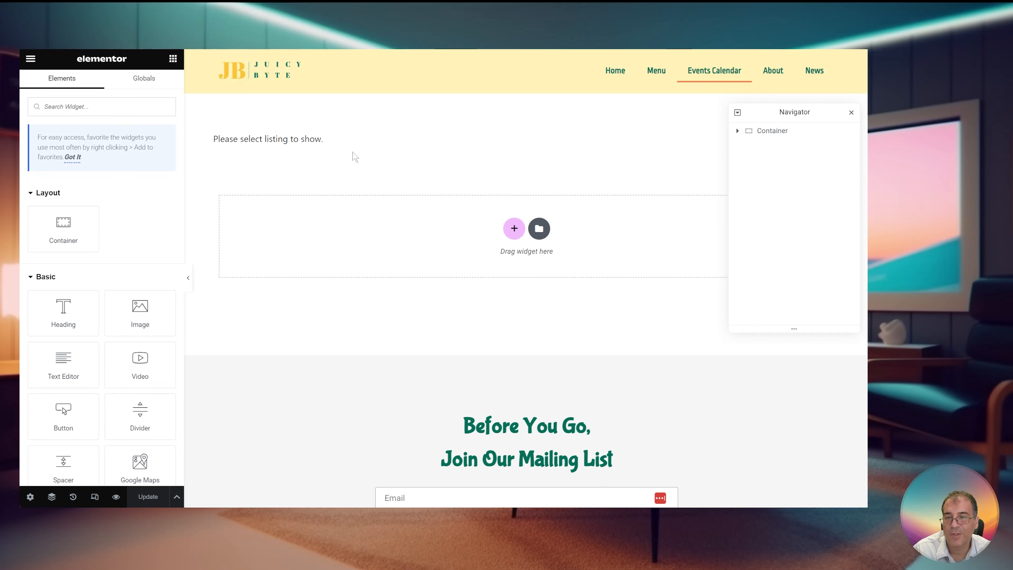
Set the Calendar widget's listing to Calendar Listing View
left_click(285, 146)
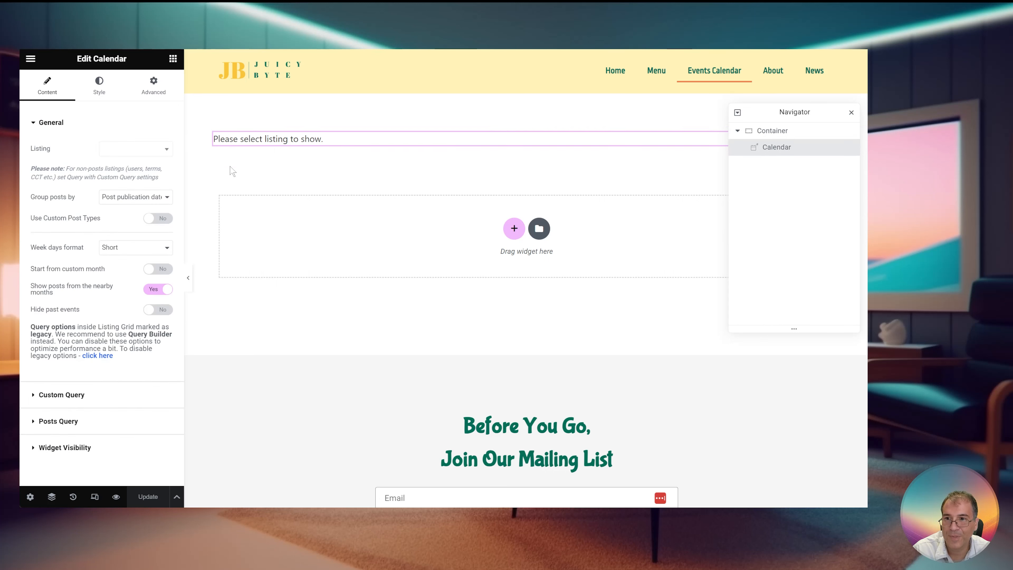
left_click(152, 150)
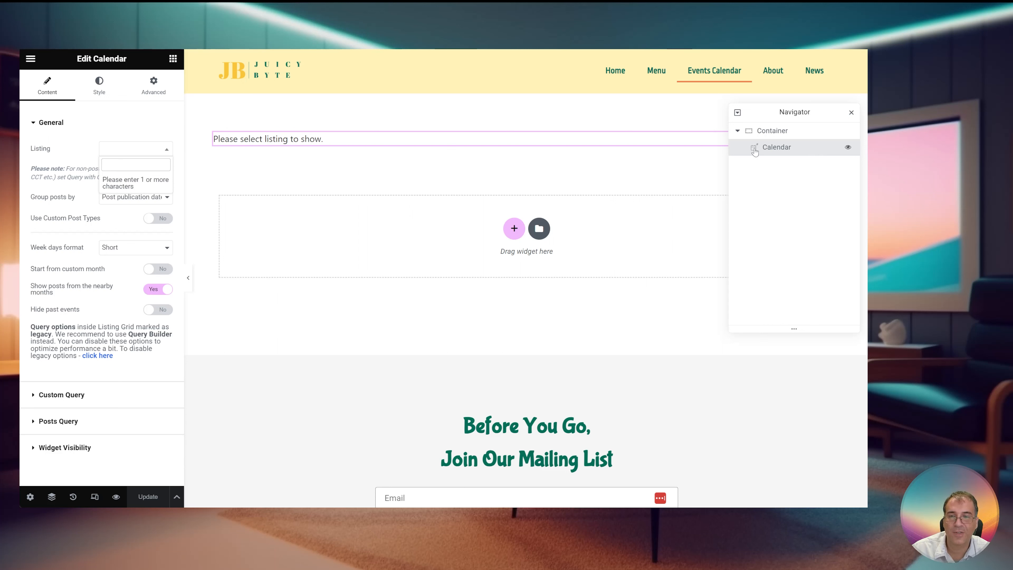
type("Cale")
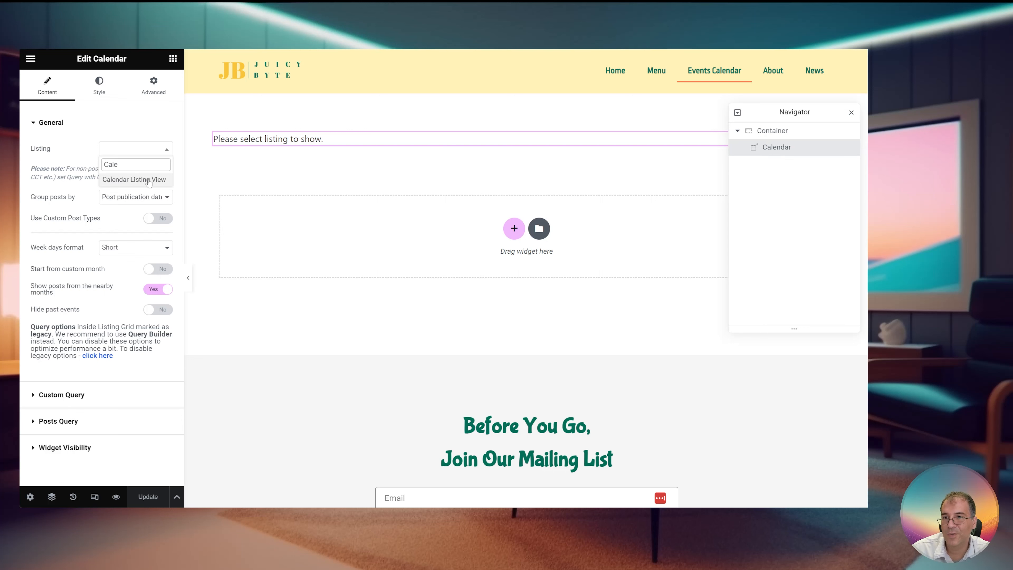
left_click(147, 180)
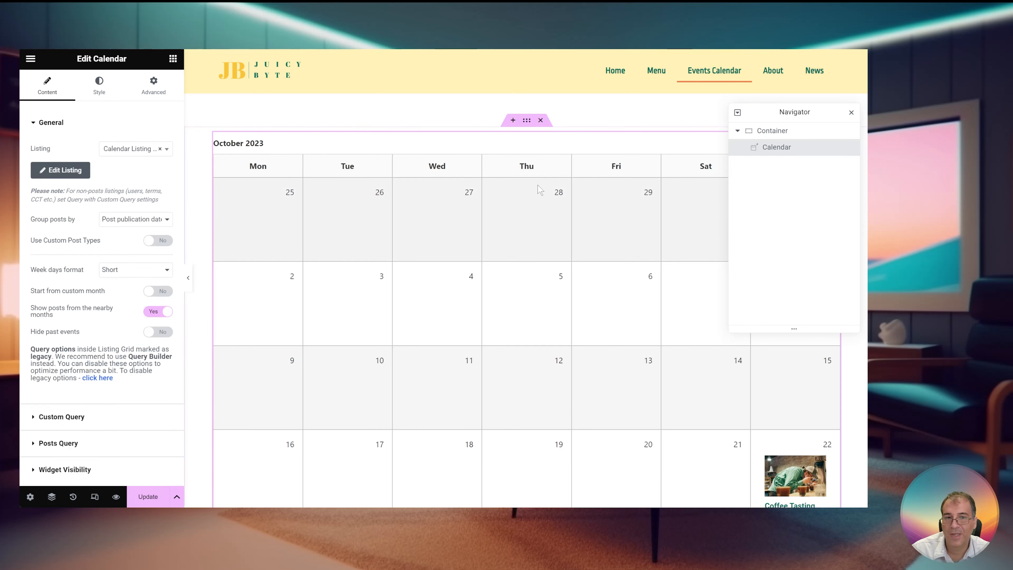
Examine how the events are placed in the October 2023 calendar, and close the Navigator covering it
scroll(800, 410, "down", 4)
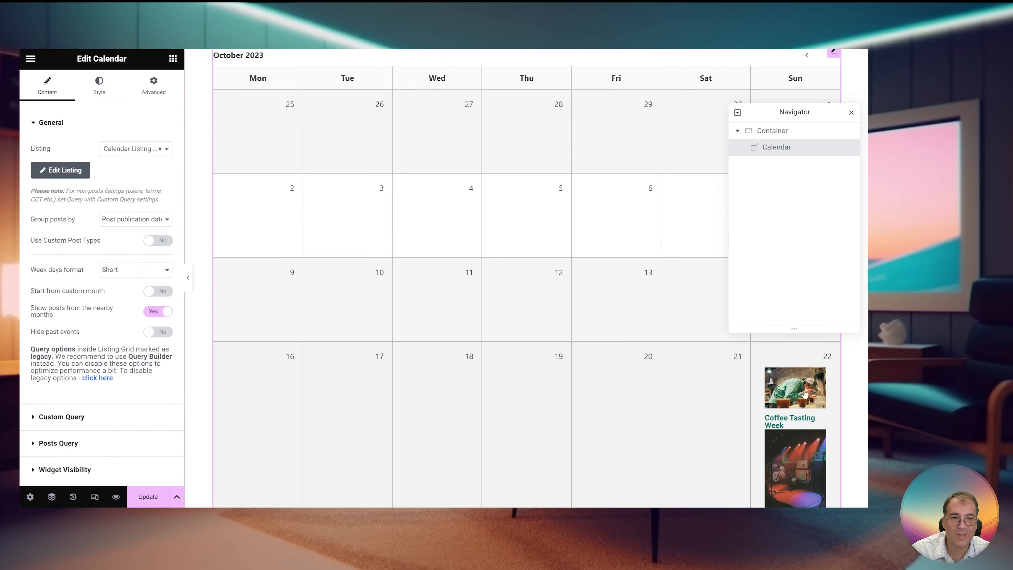
scroll(800, 410, "down", 2)
scroll(800, 410, "up", 7)
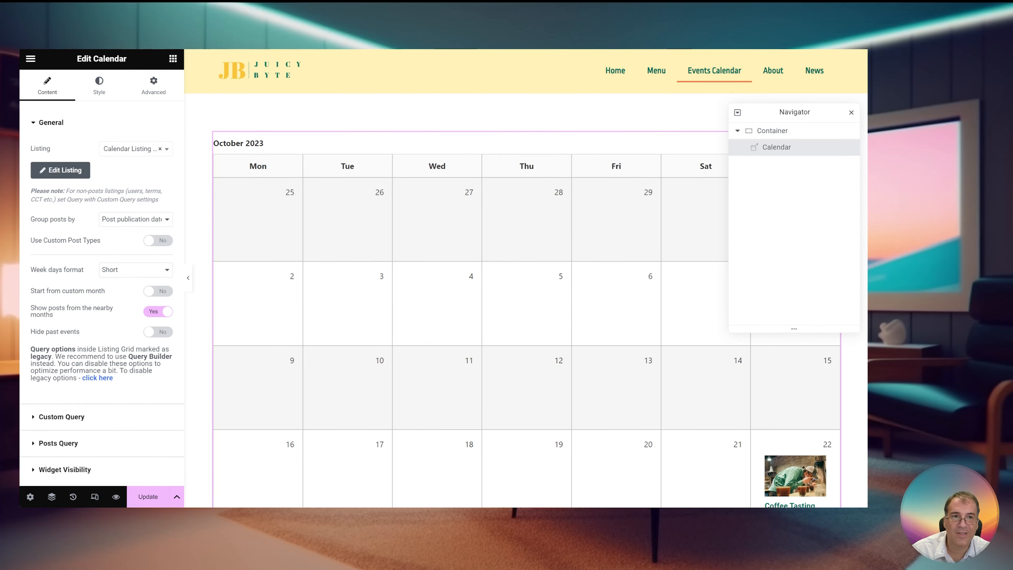
left_click_drag(797, 113, 628, 212)
scroll(739, 278, "down", 5)
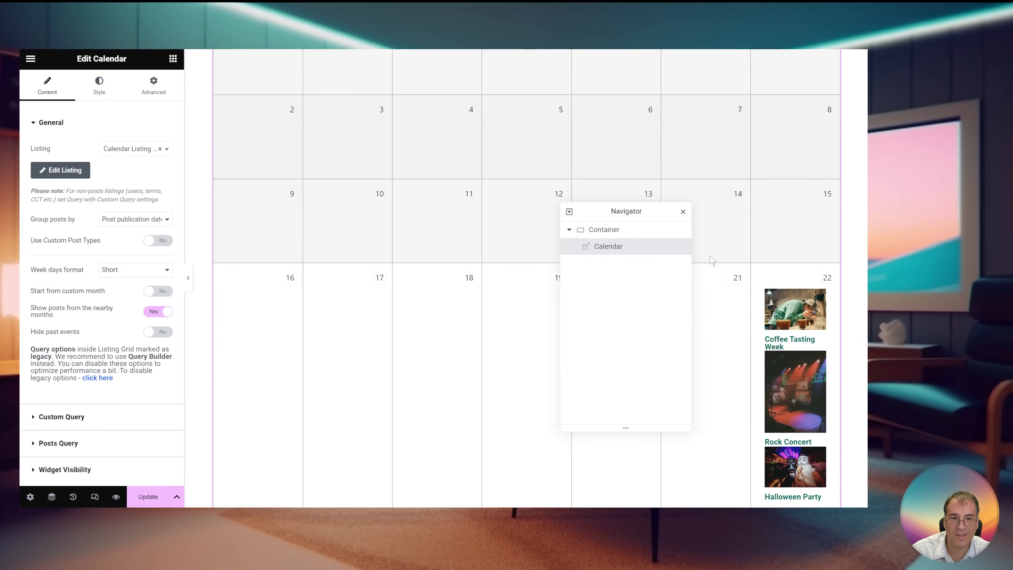
scroll(738, 278, "down", 3)
scroll(744, 283, "up", 7)
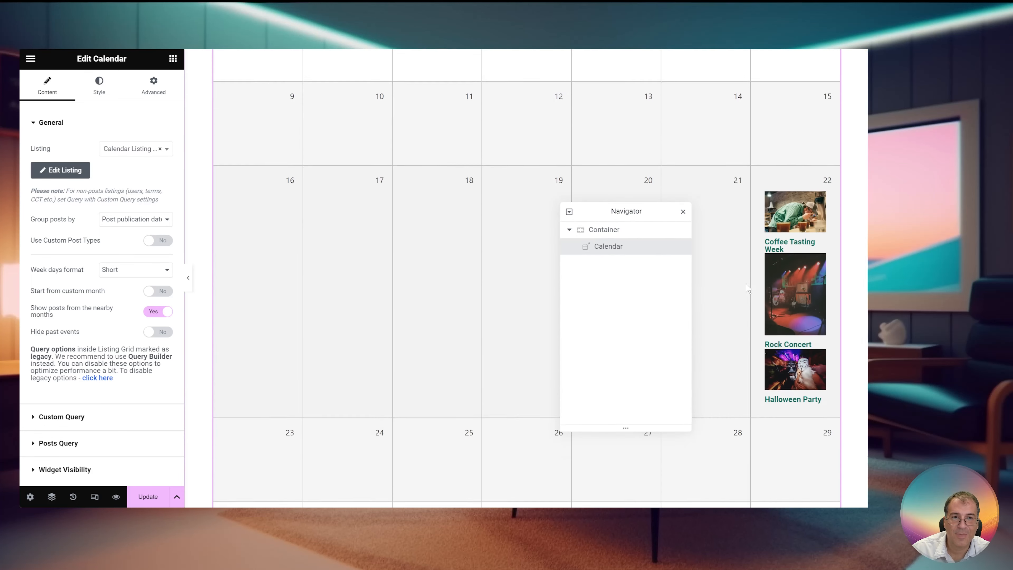
scroll(748, 287, "up", 3)
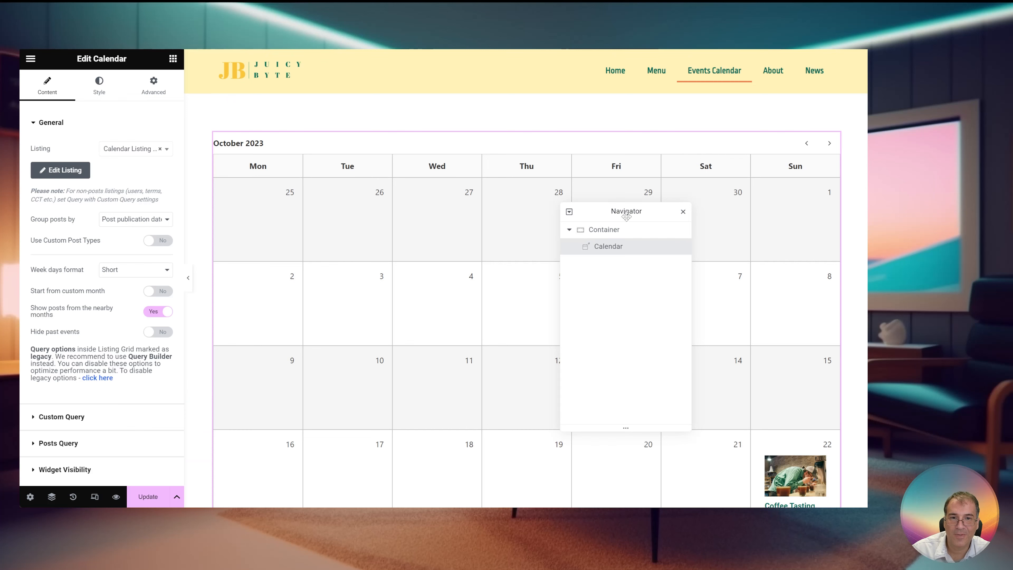
left_click_drag(626, 215, 727, 185)
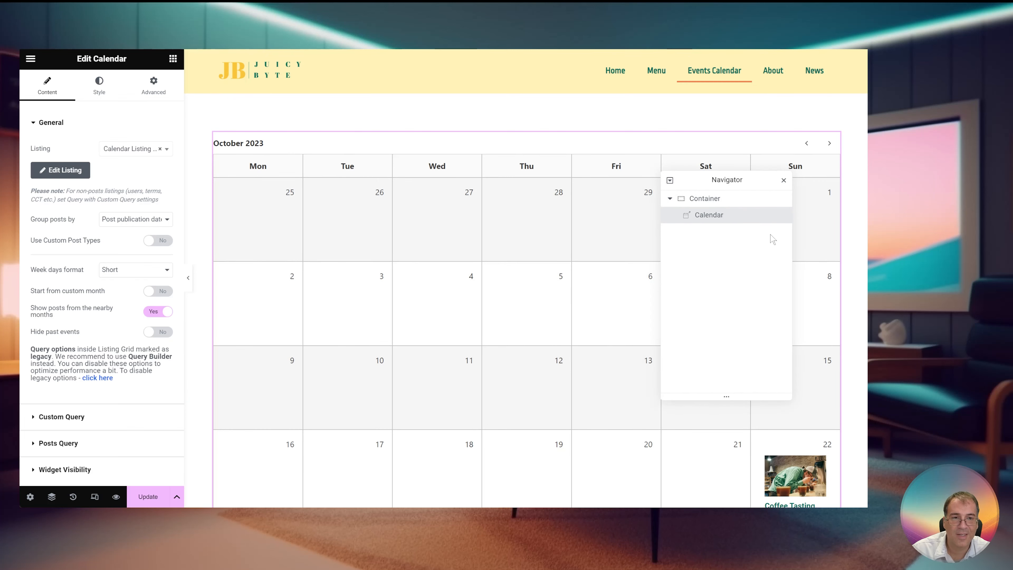
scroll(816, 415, "down", 8)
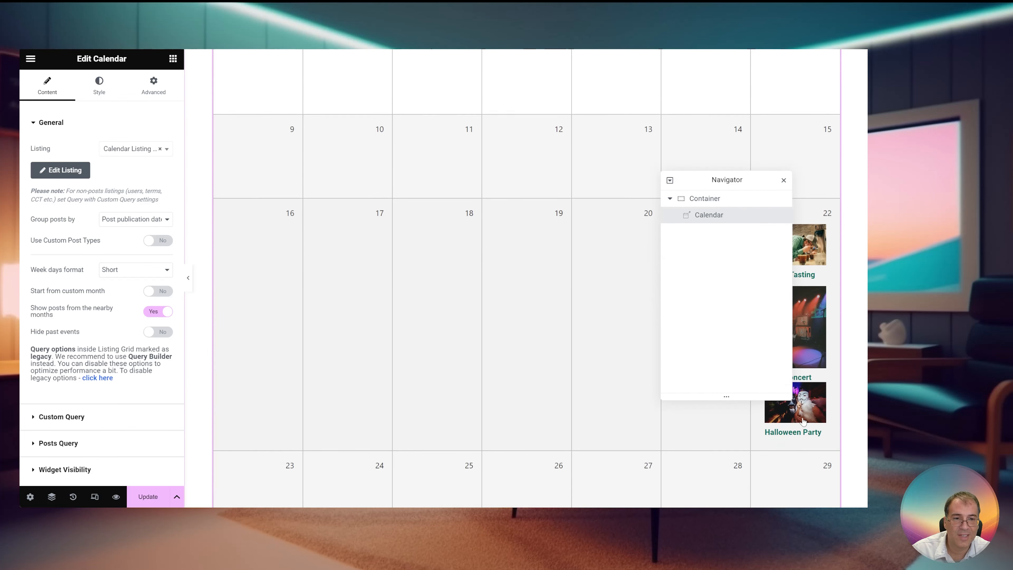
scroll(821, 399, "up", 4)
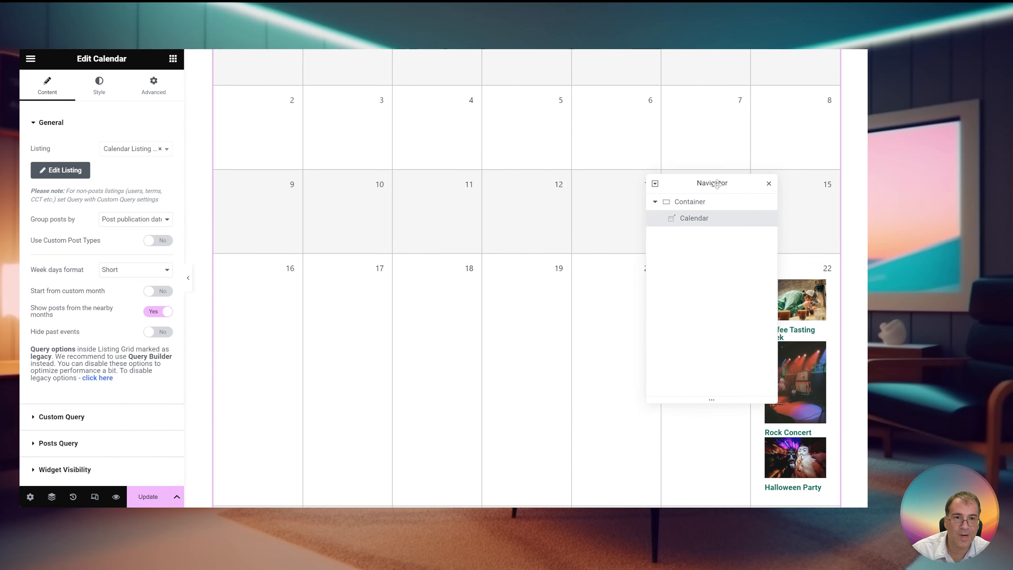
left_click_drag(738, 180, 630, 186)
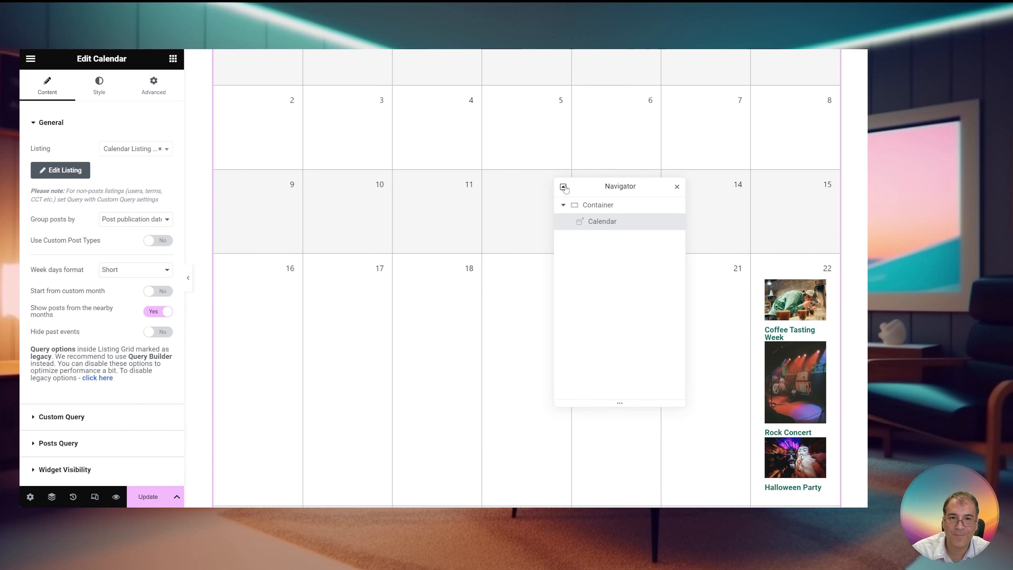
left_click(677, 186)
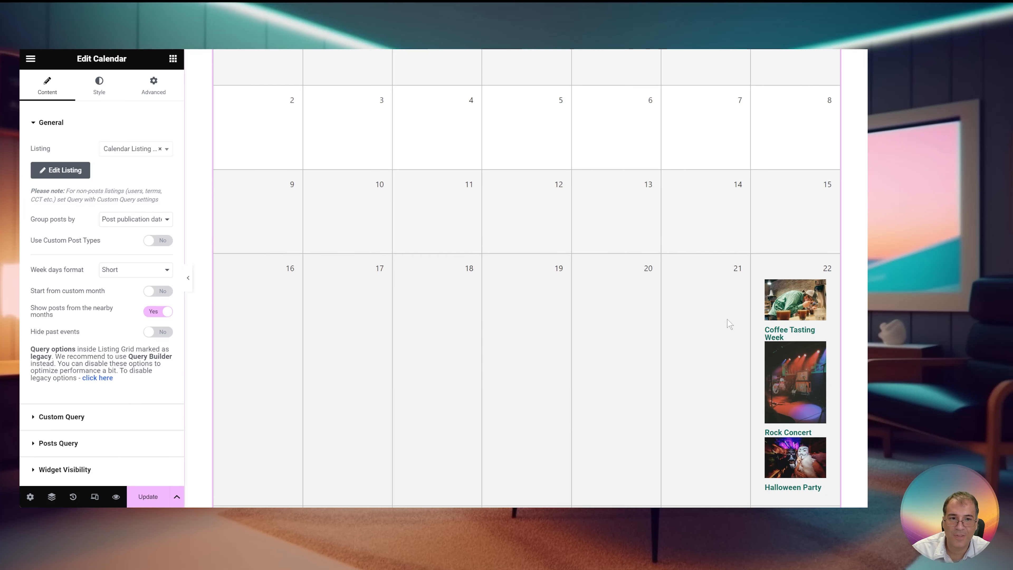
Set the Calendar widget to group posts by Date from custom field
scroll(730, 324, "up", 4)
scroll(448, 274, "down", 1)
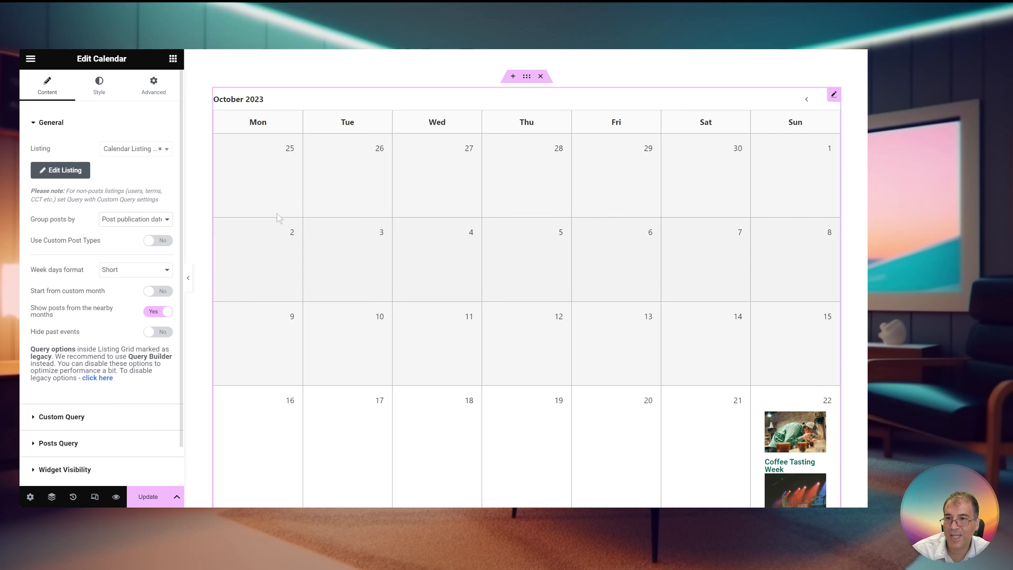
scroll(830, 397, "down", 1)
scroll(830, 398, "down", 1)
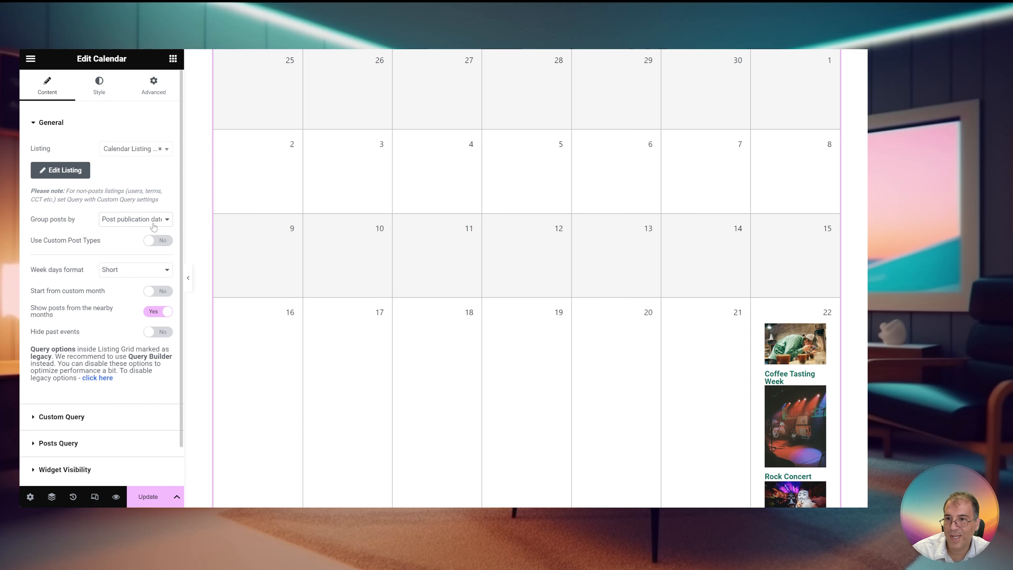
left_click(160, 246)
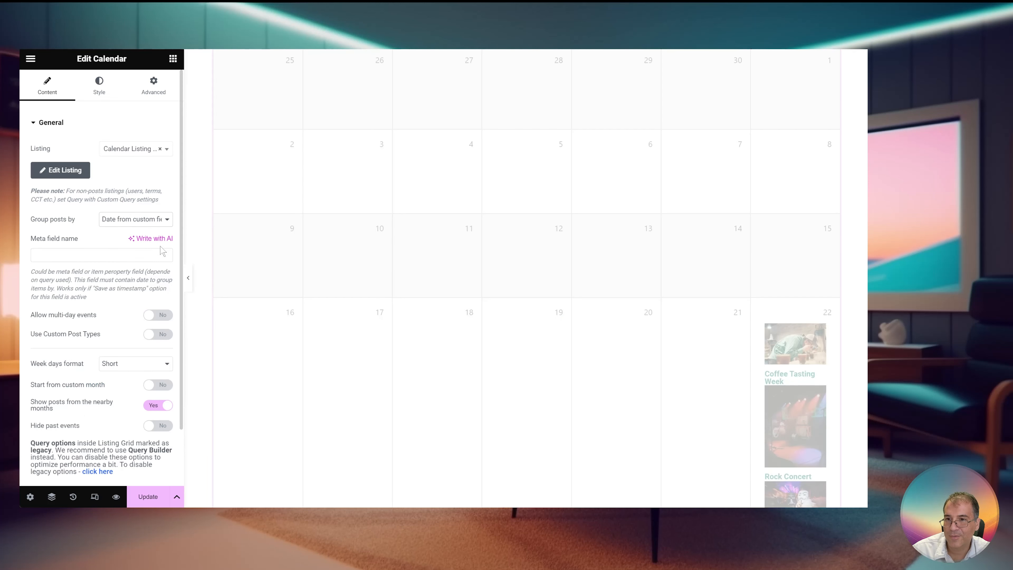
Set the Calendar widget's meta field name to start-date and check where the events fall in the October 2023 grid
type("start-date")
scroll(361, 162, "down", 3)
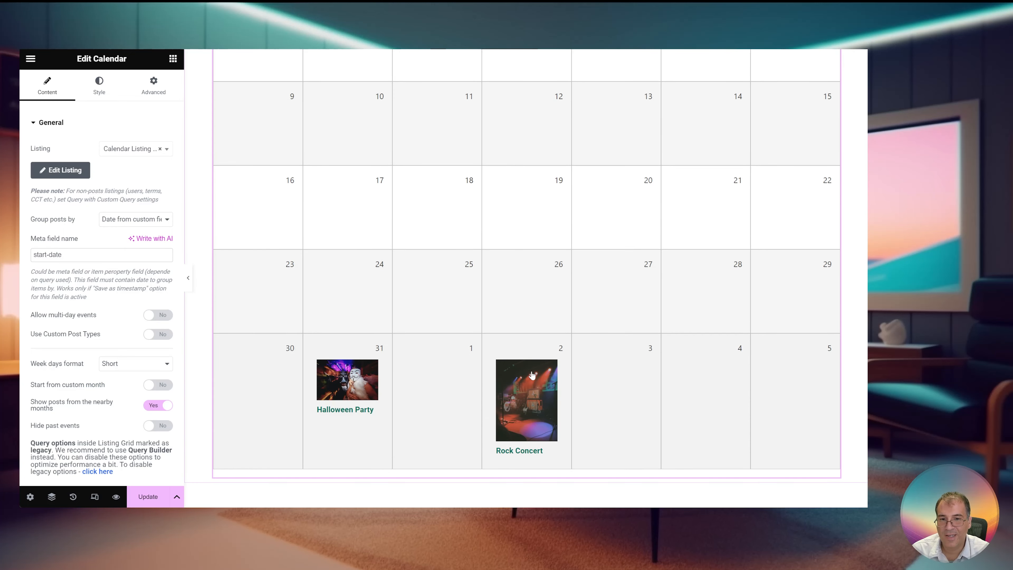
scroll(533, 415, "down", 5)
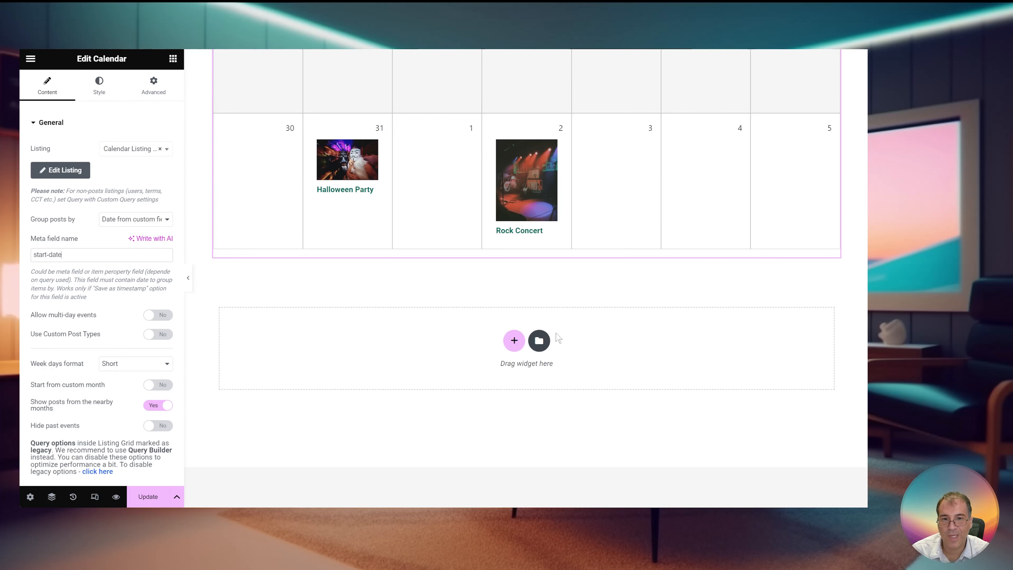
scroll(558, 338, "up", 6)
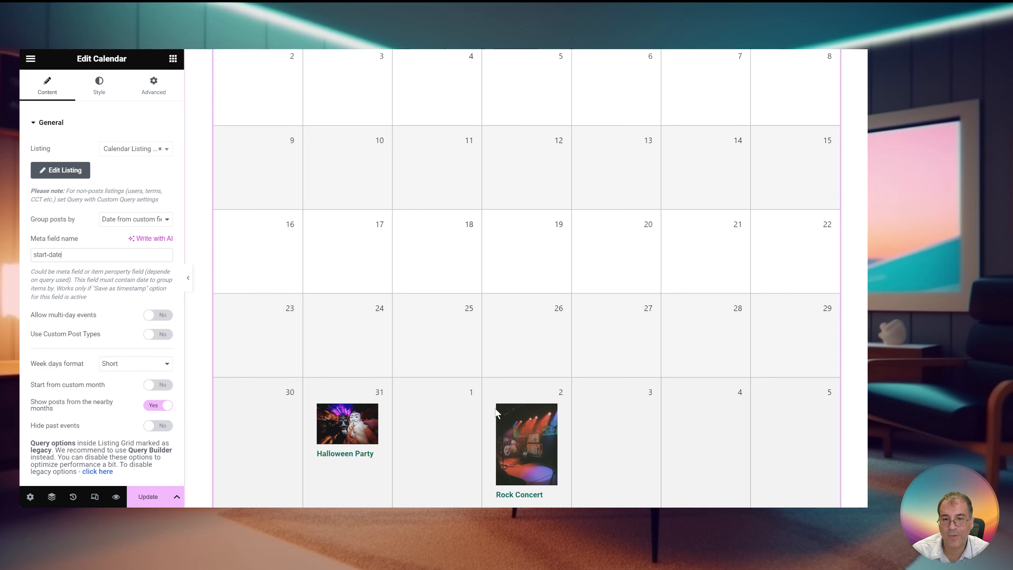
scroll(543, 449, "down", 1)
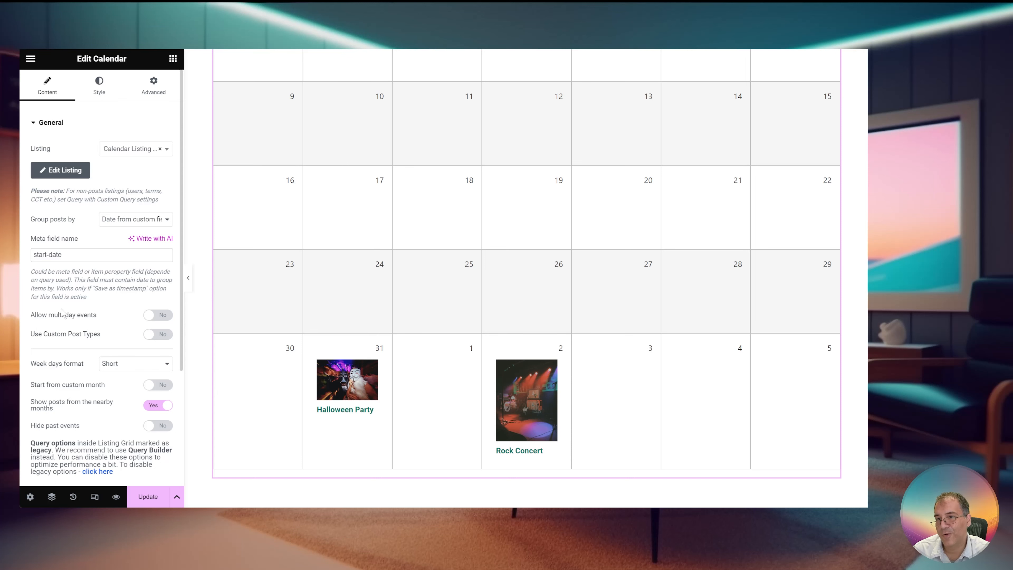
Allow multi-day events in the Calendar widget with end-date as the end date field name, and update the page
left_click(158, 316)
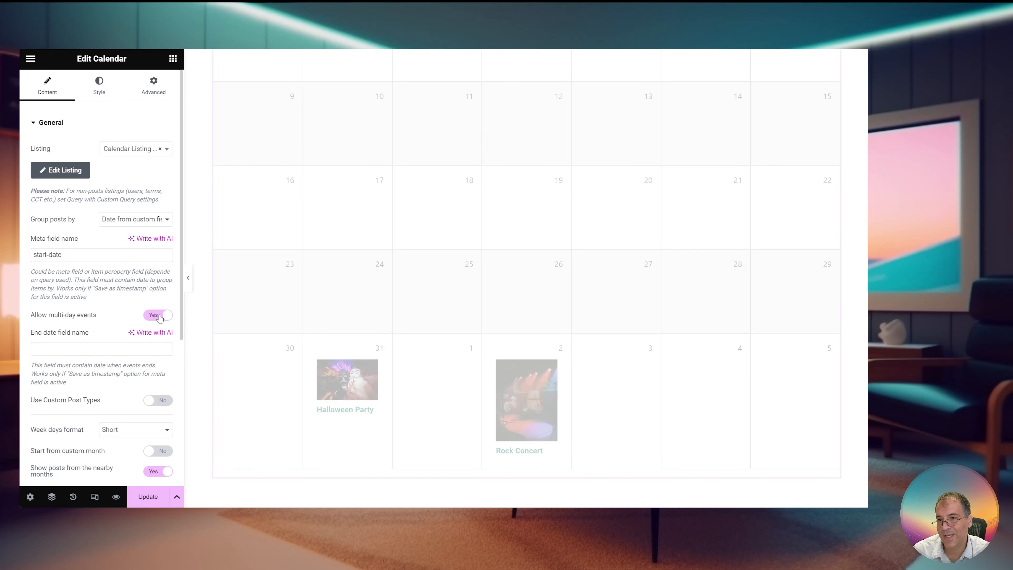
type("end-date")
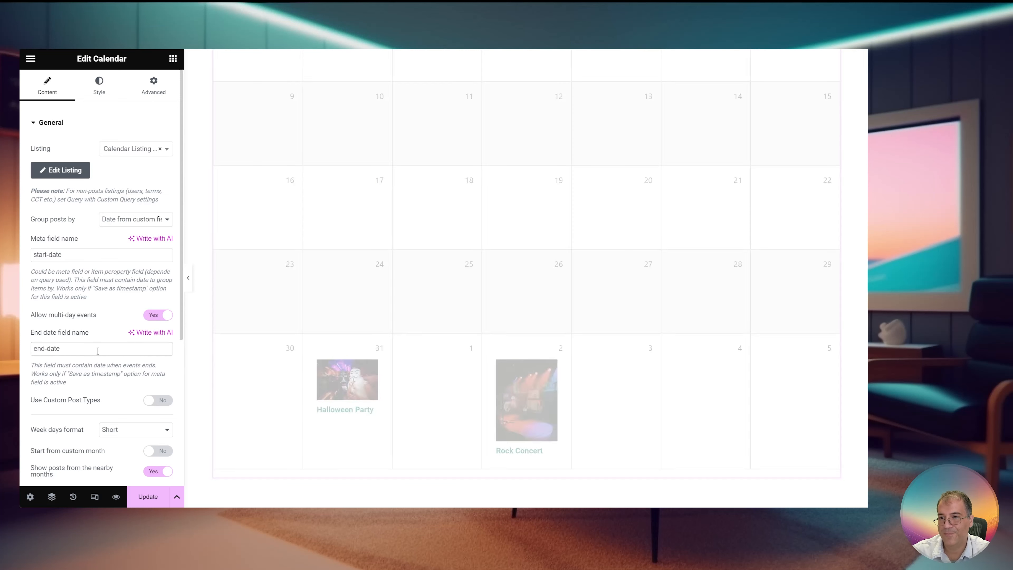
scroll(571, 303, "up", 4)
scroll(571, 303, "up", 2)
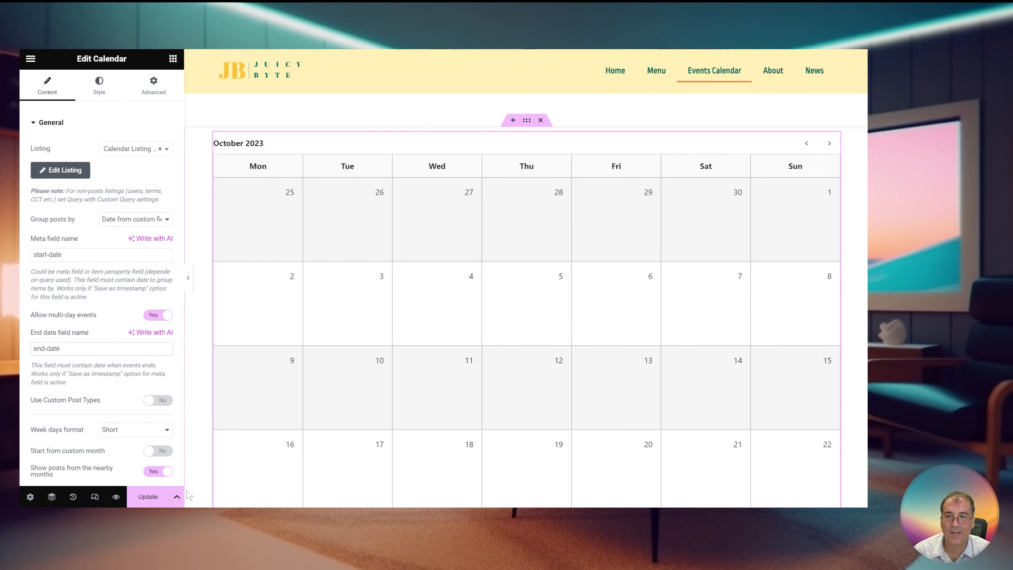
left_click(148, 497)
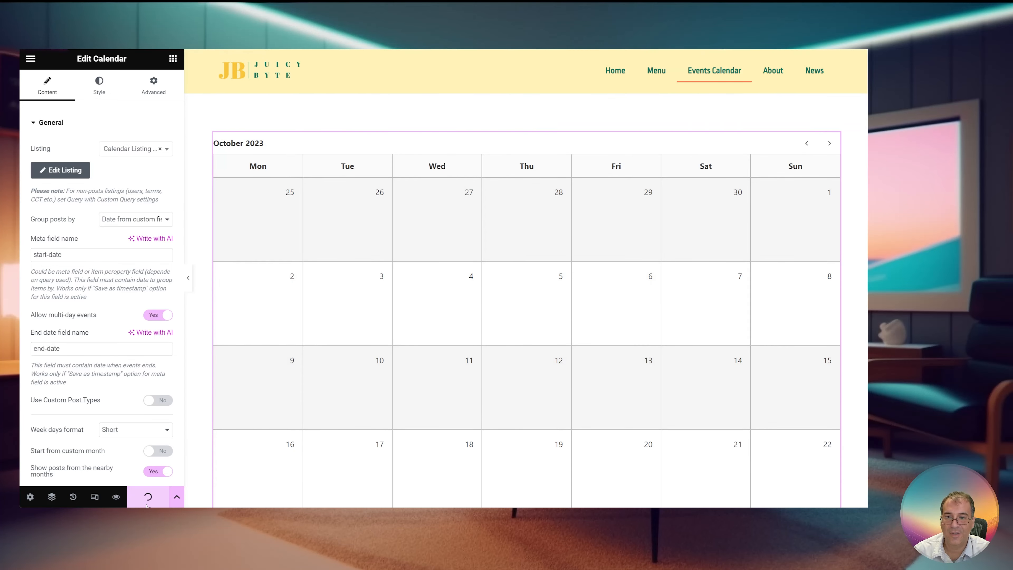
Advance the calendar preview to November 2023 and examine how the multi-day events are spread across it
left_click(825, 149)
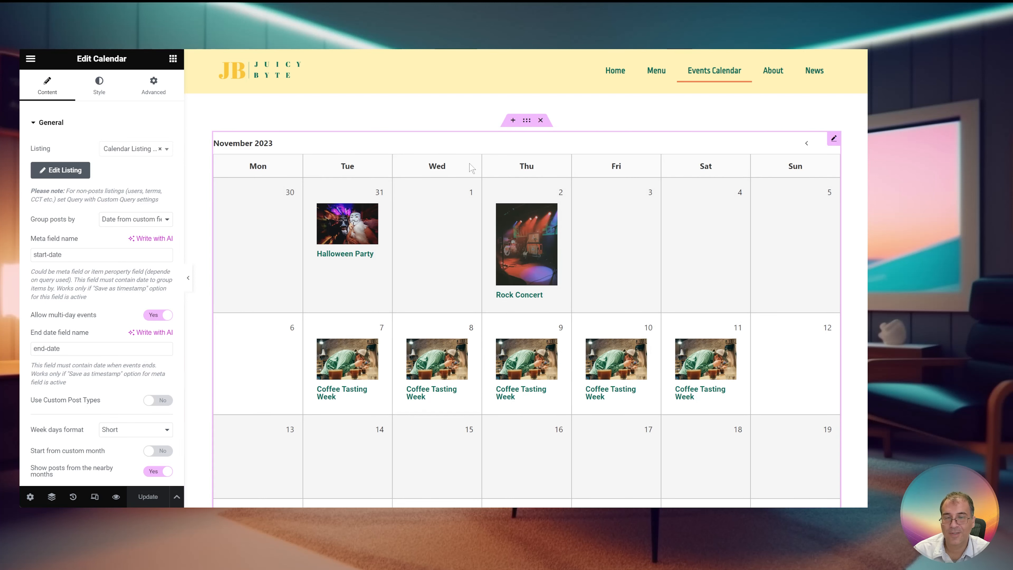
scroll(499, 198, "down", 8)
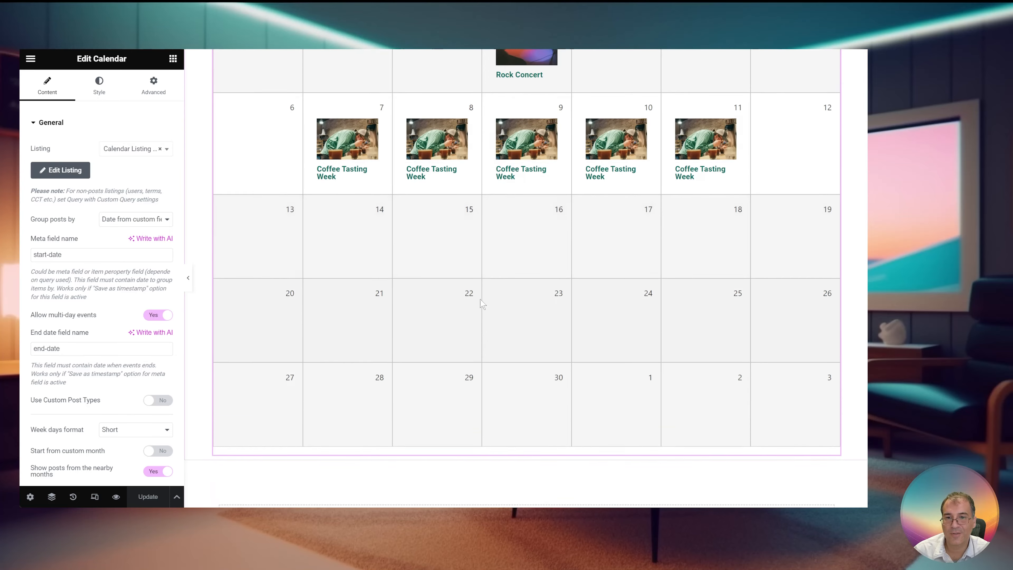
scroll(89, 404, "down", 2)
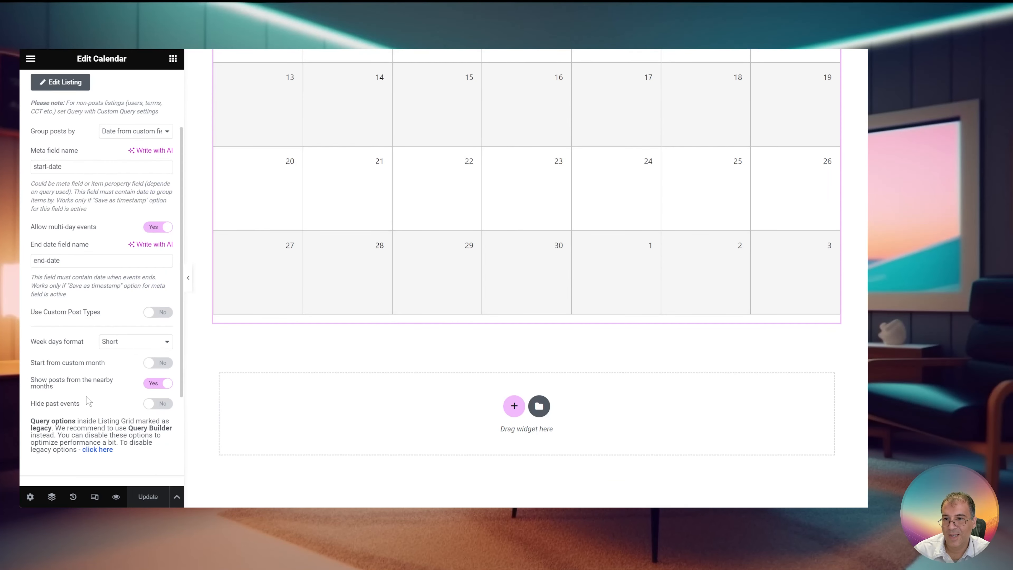
scroll(95, 397, "up", 2)
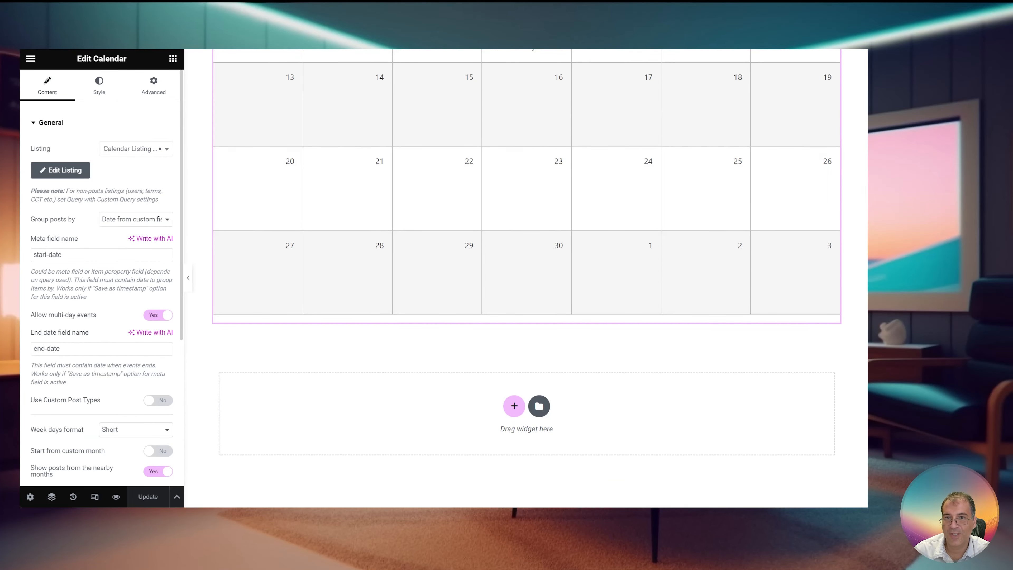
scroll(526, 144, "up", 8)
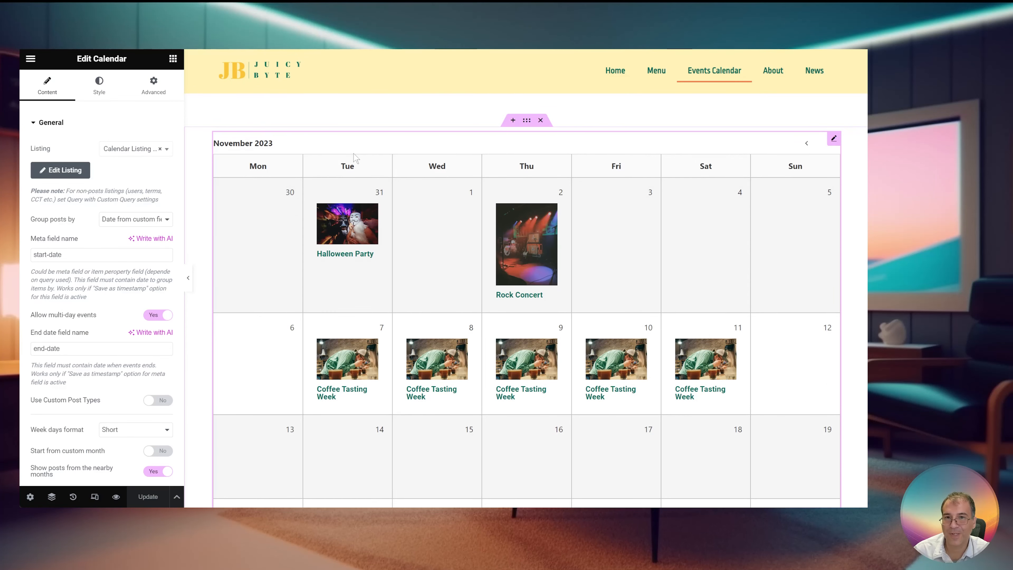
Try Layout 2 for the calendar's caption, then set its layout to Layout 3
left_click(99, 85)
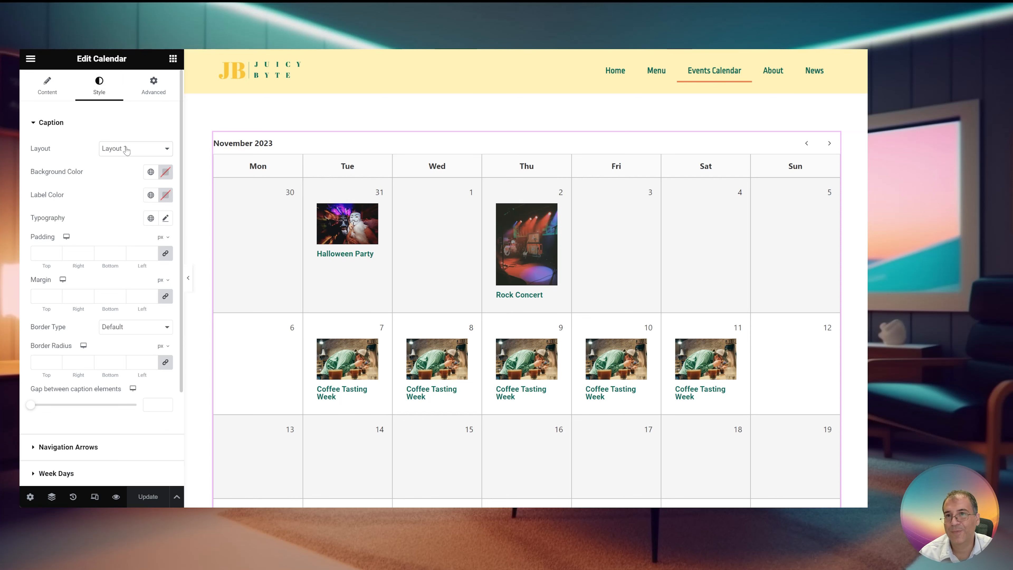
left_click(127, 168)
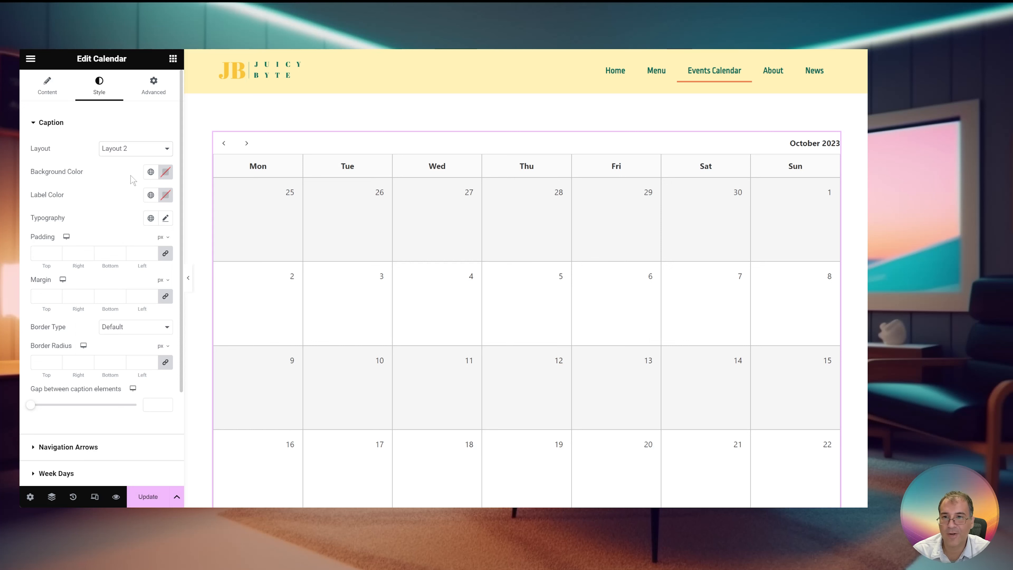
left_click(125, 181)
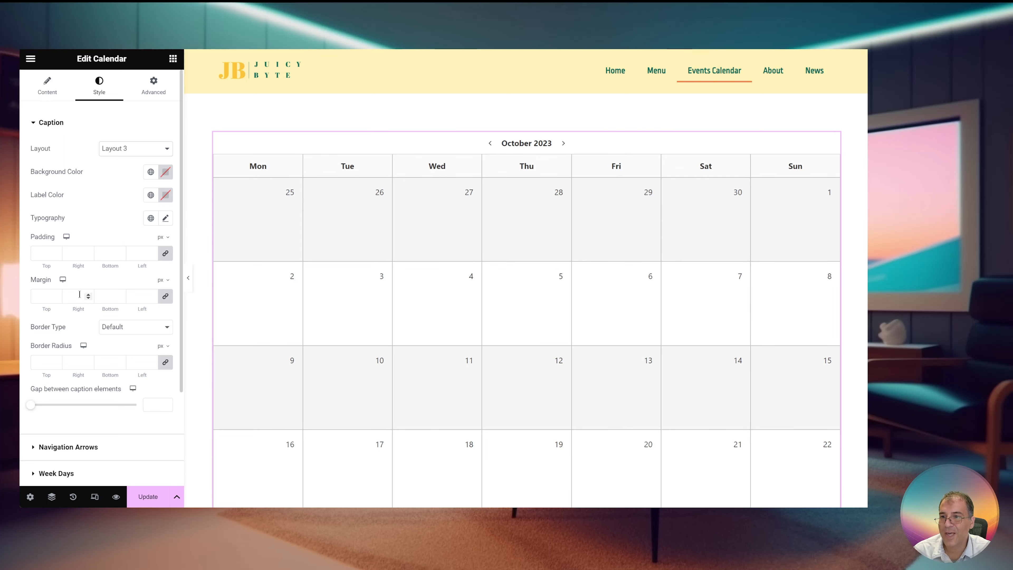
Set the arrow size of the calendar's navigation arrows to 33
scroll(79, 293, "down", 1)
left_click(79, 402)
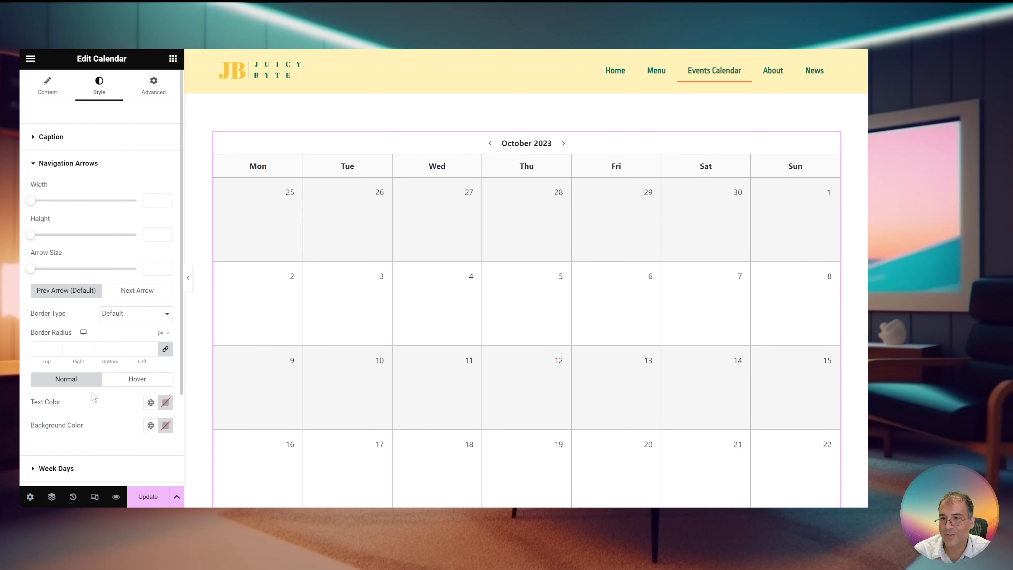
left_click_drag(35, 270, 63, 273)
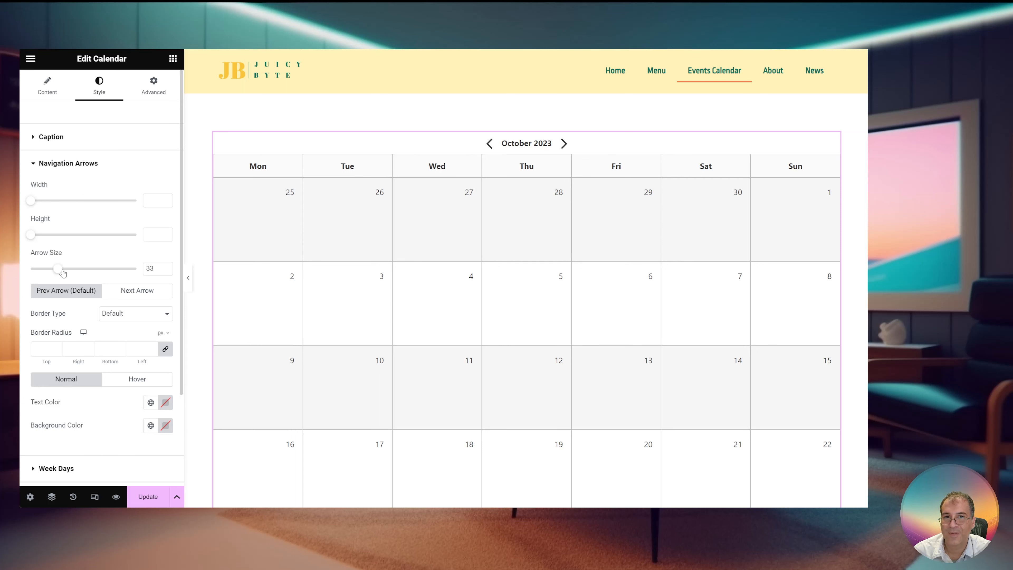
Give the calendar caption the global Primary color as background and the global White color for its label
left_click(58, 165)
left_click(51, 141)
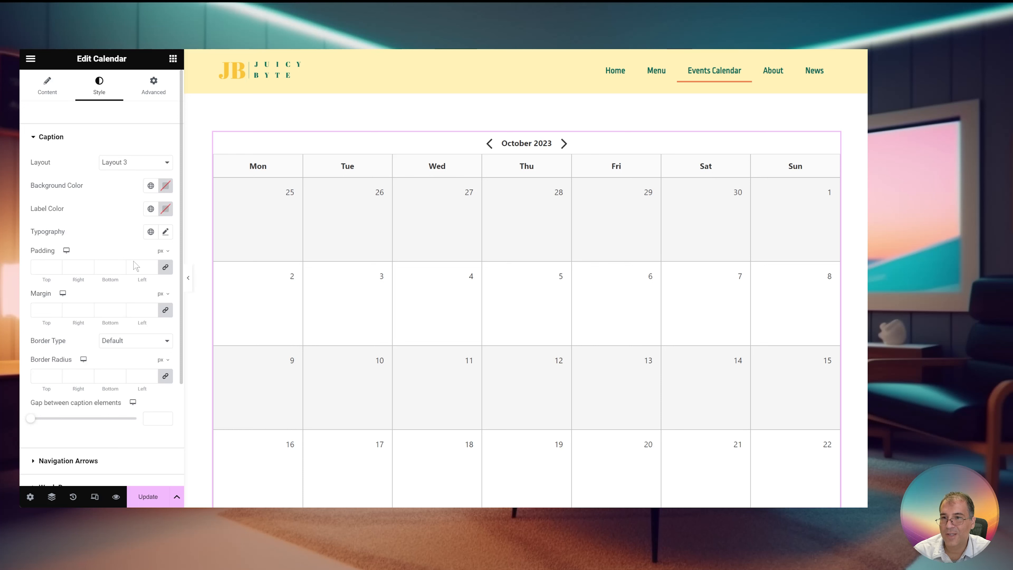
left_click(150, 186)
left_click(66, 241)
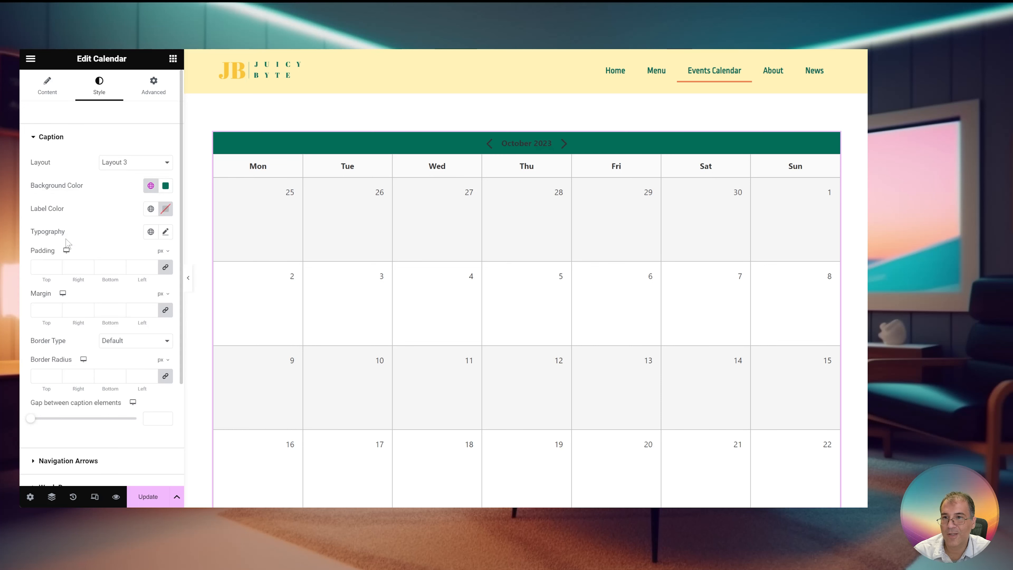
left_click(151, 209)
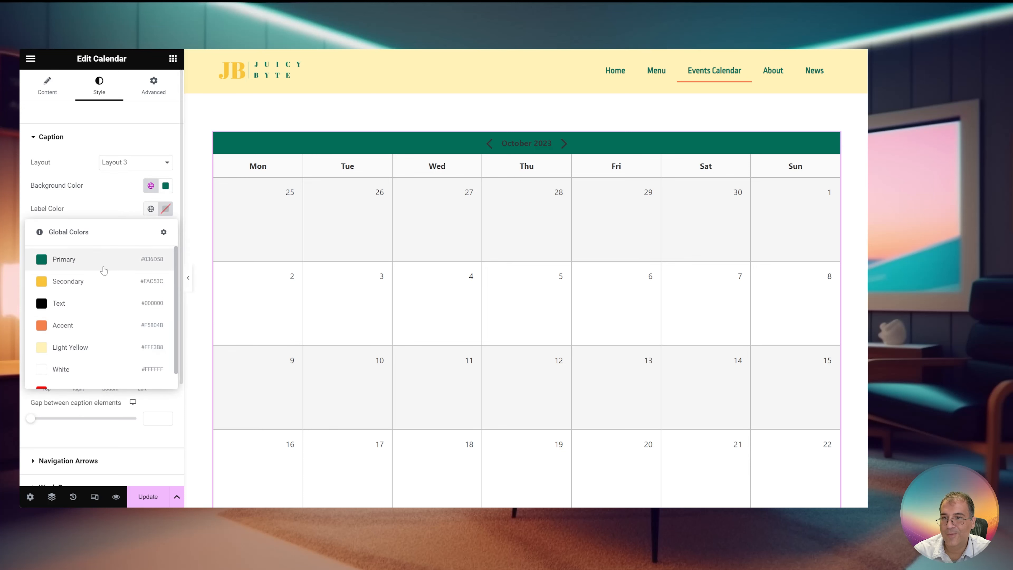
left_click(89, 369)
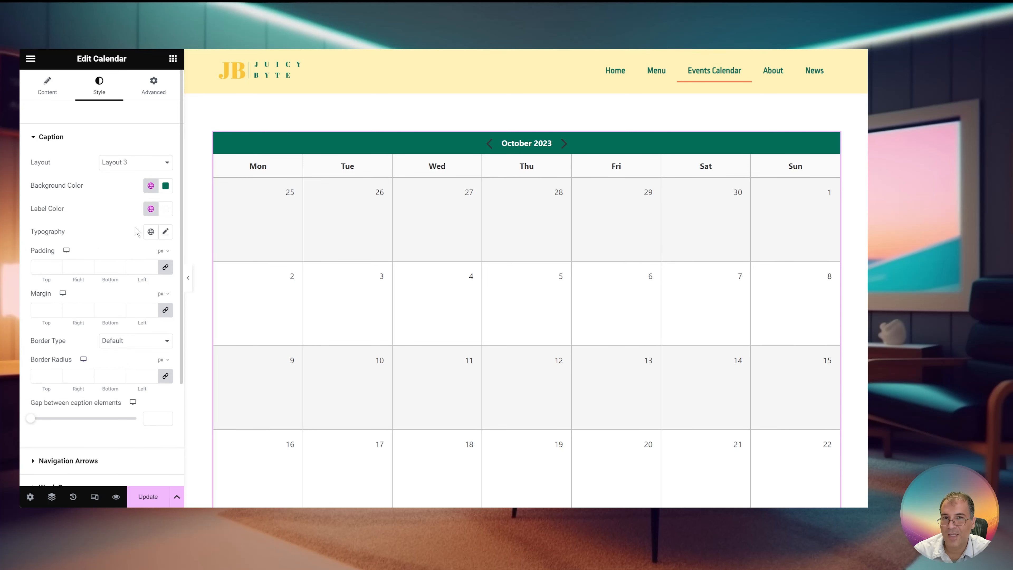
Apply the global font Description to the calendar caption's typography
left_click(151, 232)
scroll(97, 323, "down", 6)
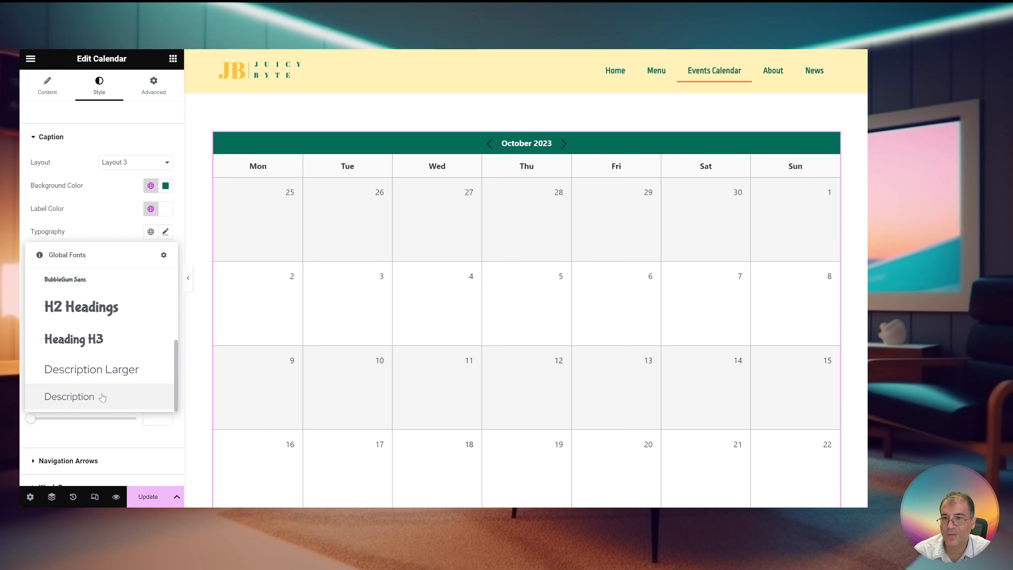
left_click(93, 397)
Set the normal text color of the calendar's navigation arrows to the global White color
scroll(125, 315, "down", 3)
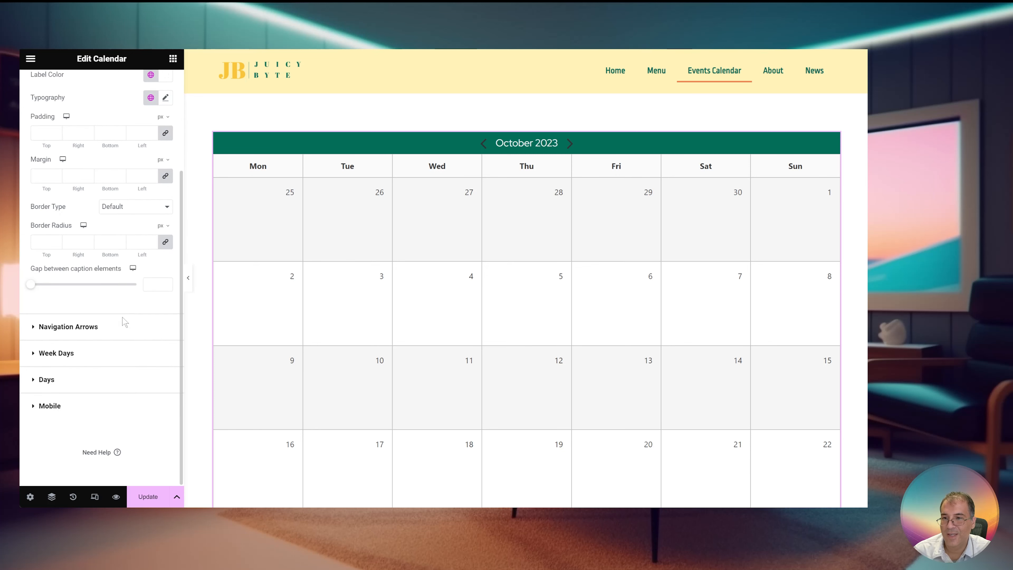
left_click(63, 327)
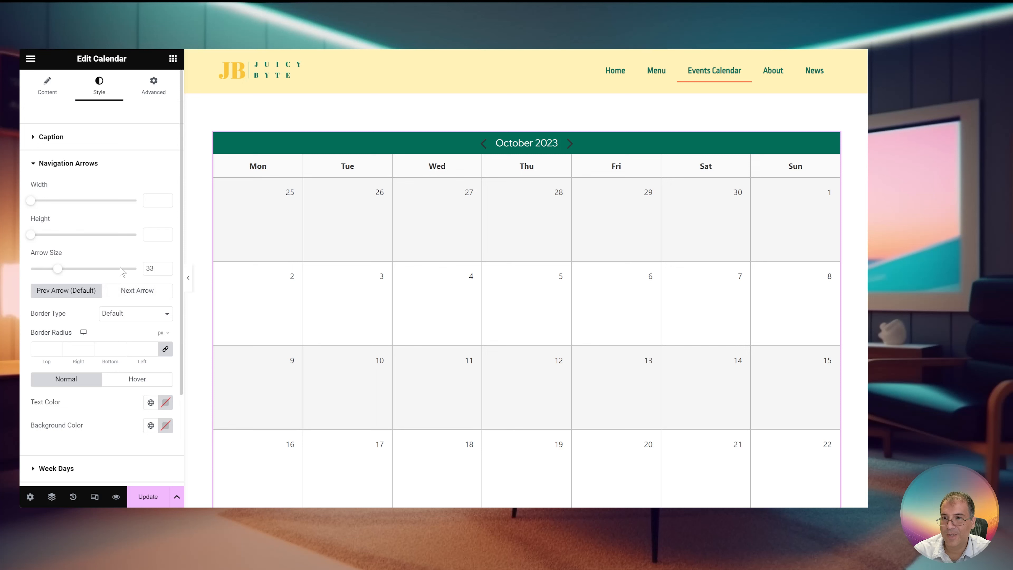
left_click(150, 402)
left_click(80, 361)
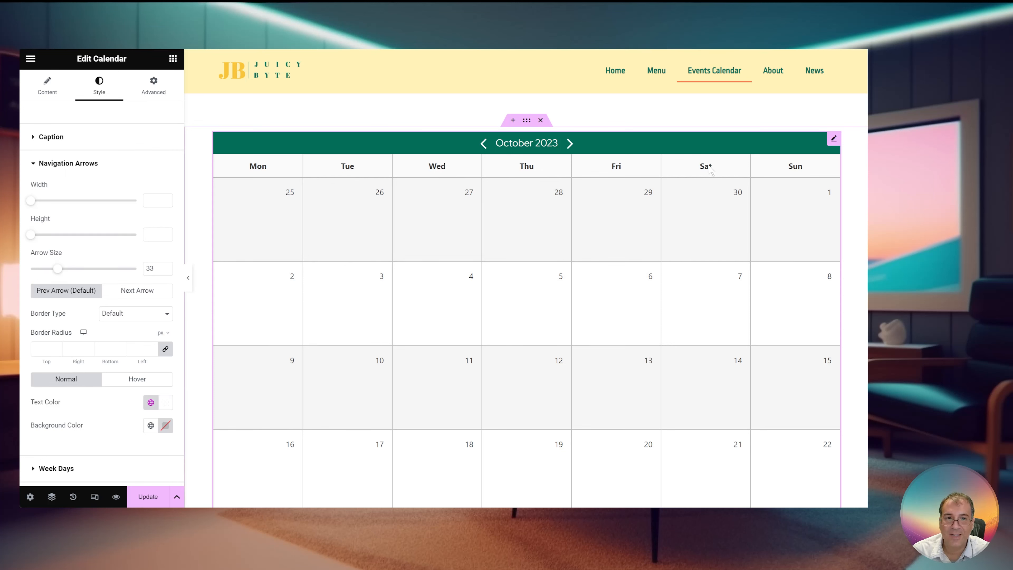
left_click(68, 163)
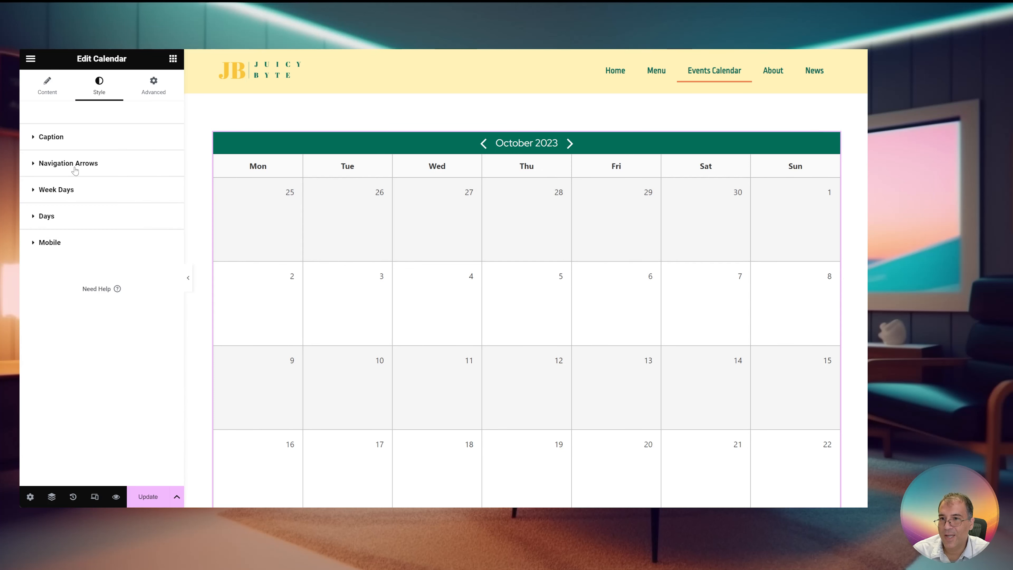
Set the background color of the calendar's week days row to the global Light Yellow color
left_click(66, 196)
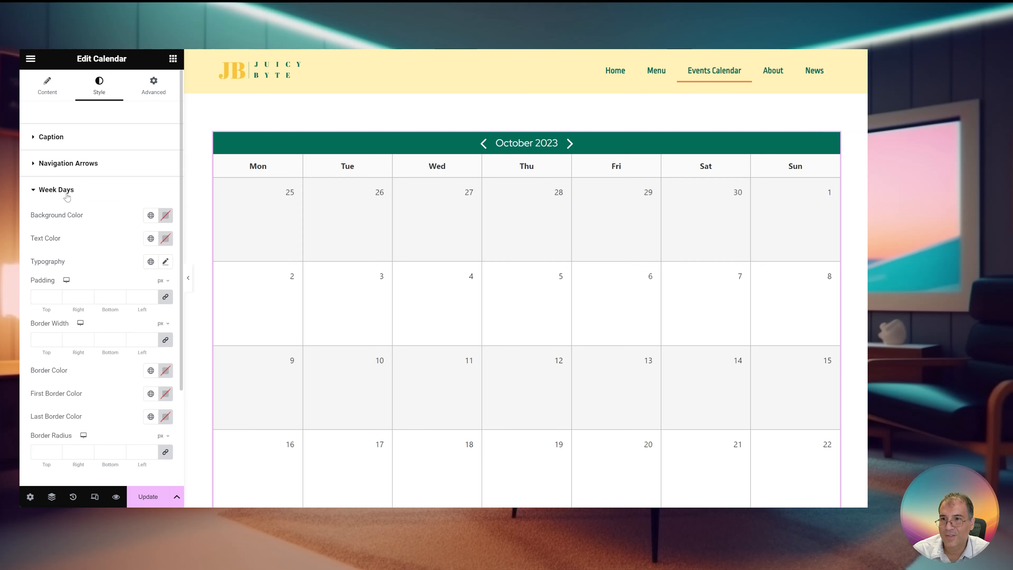
left_click(165, 216)
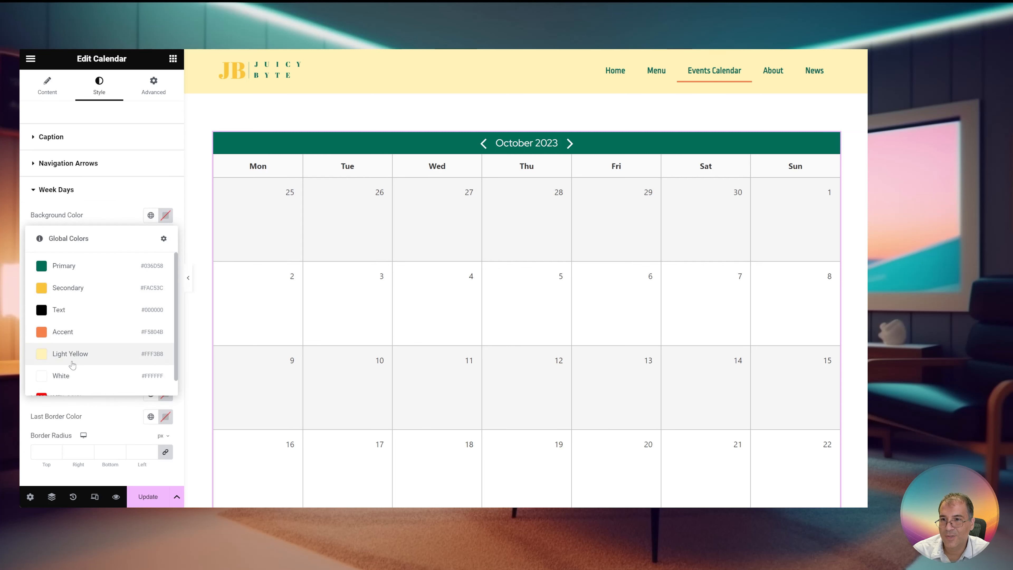
left_click(79, 353)
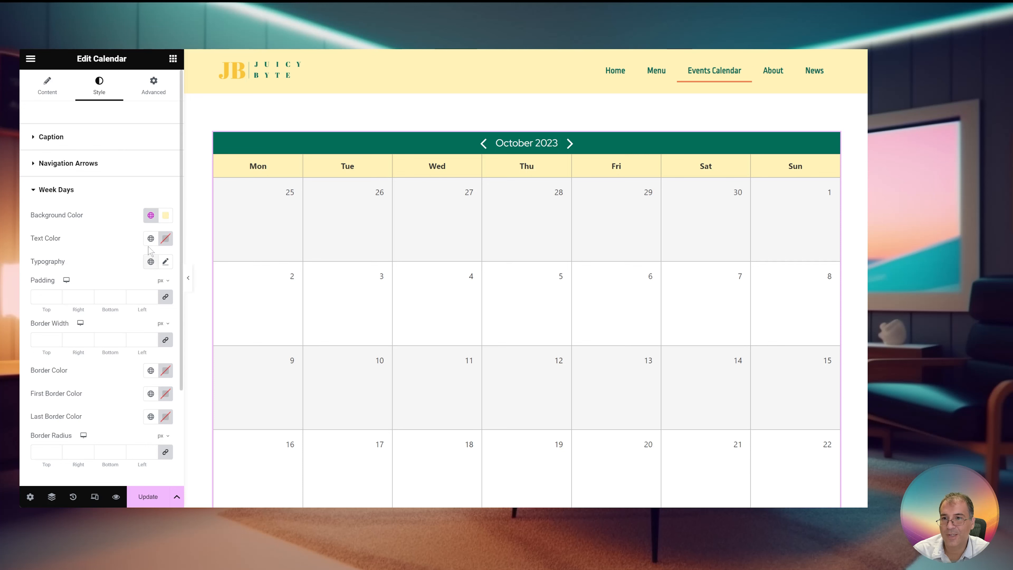
scroll(520, 283, "down", 8)
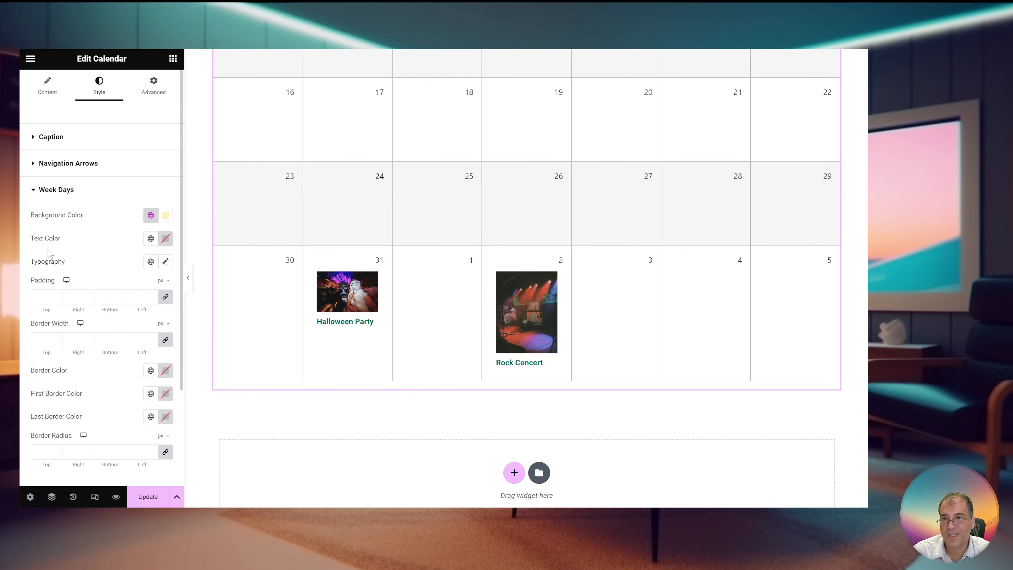
left_click(69, 191)
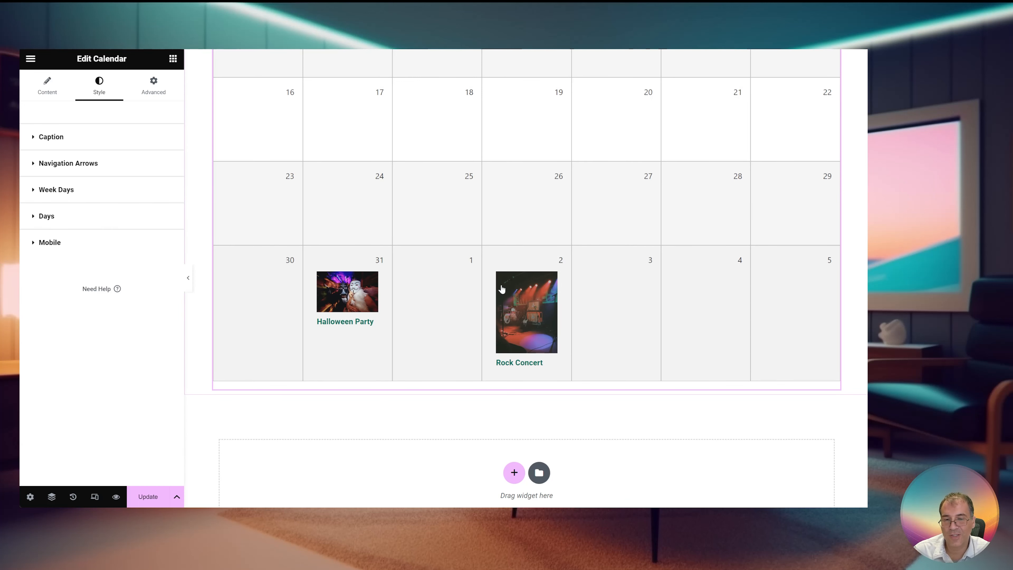
Update the Events Calendar page and review the styled October 2023 calendar
left_click(148, 504)
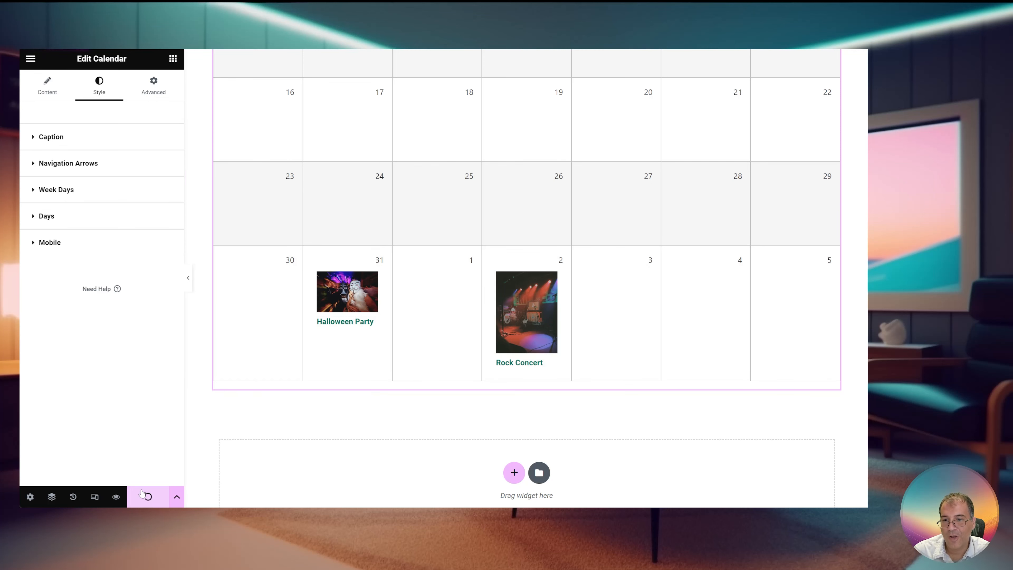
scroll(781, 354, "up", 8)
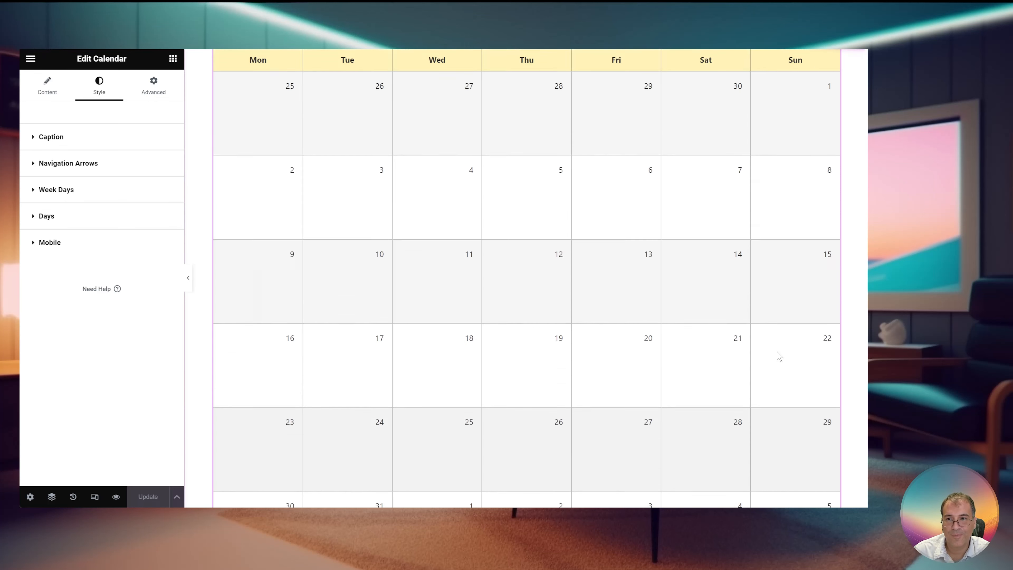
scroll(616, 335, "down", 4)
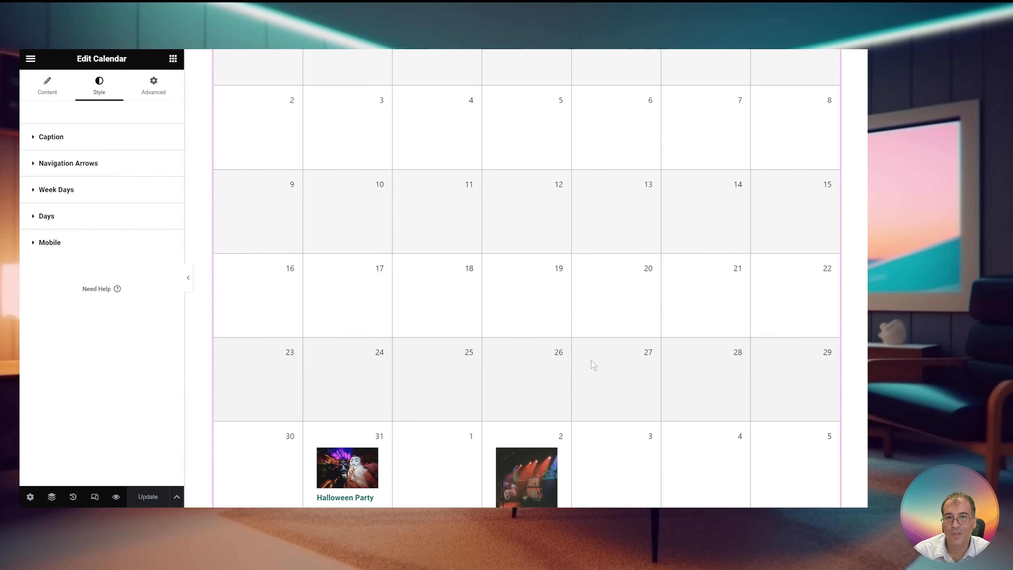
Preview the Events Calendar page at tablet size and open the calendar's Mobile style settings
scroll(593, 362, "up", 4)
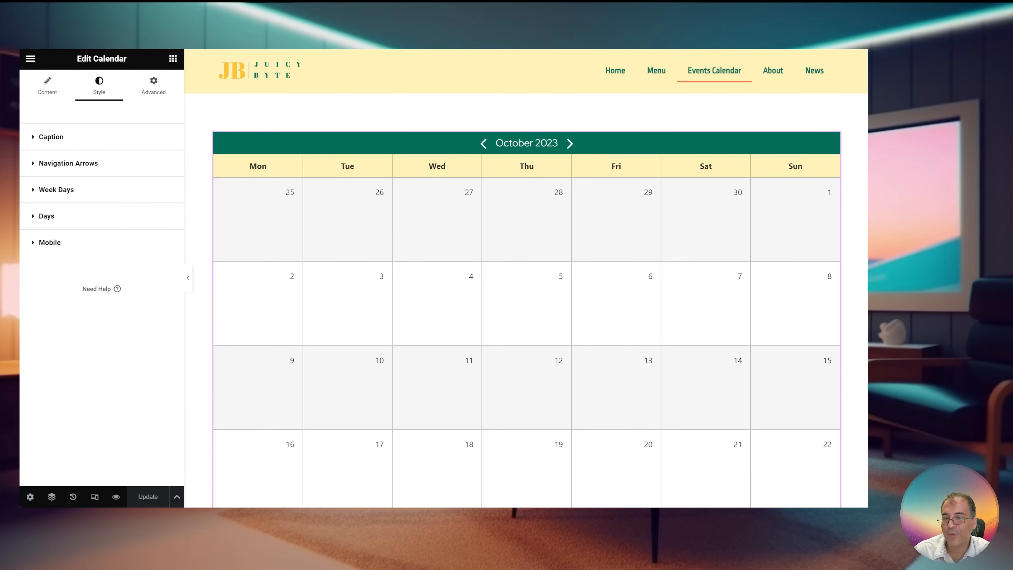
left_click(94, 496)
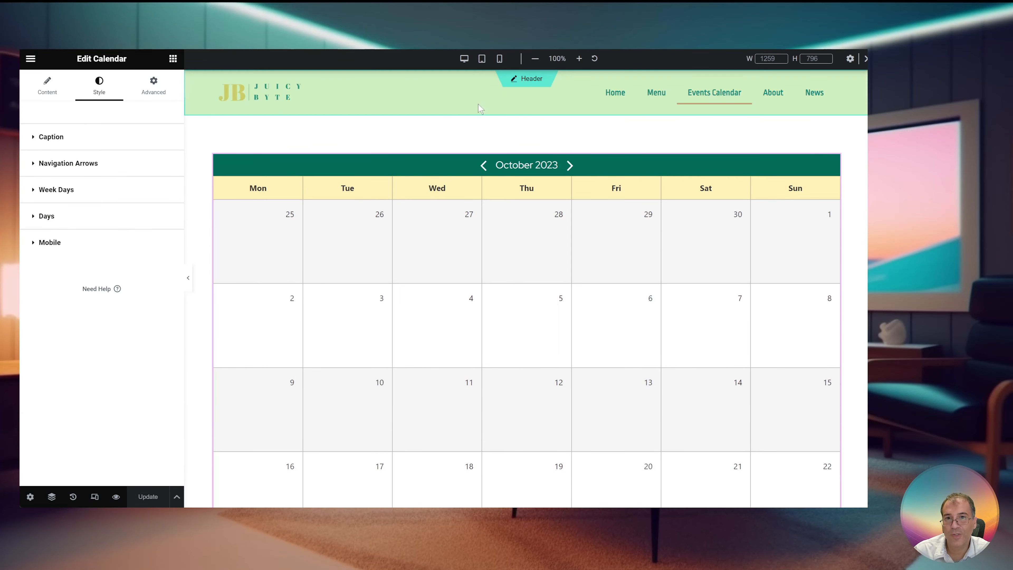
left_click(482, 58)
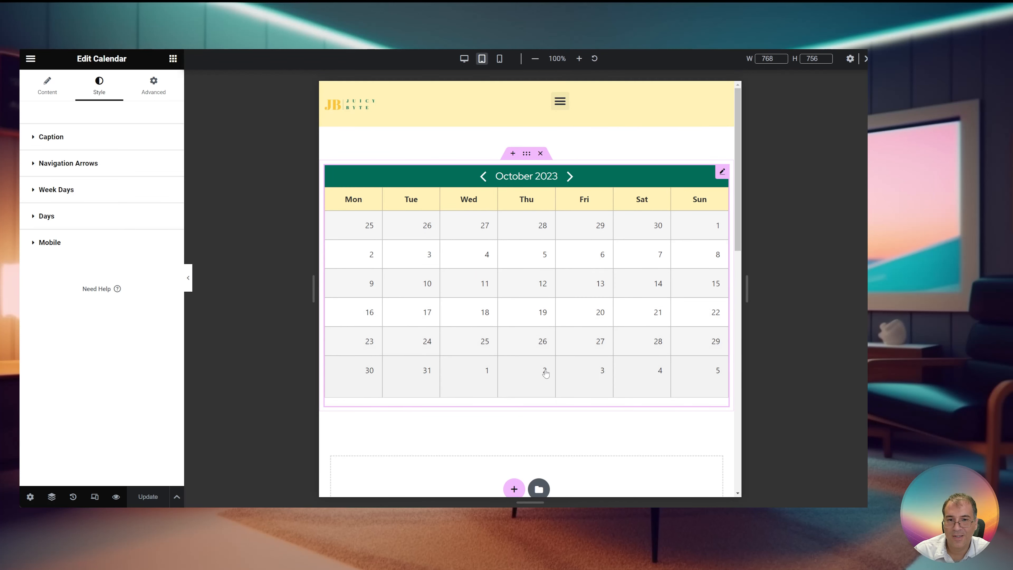
left_click(52, 243)
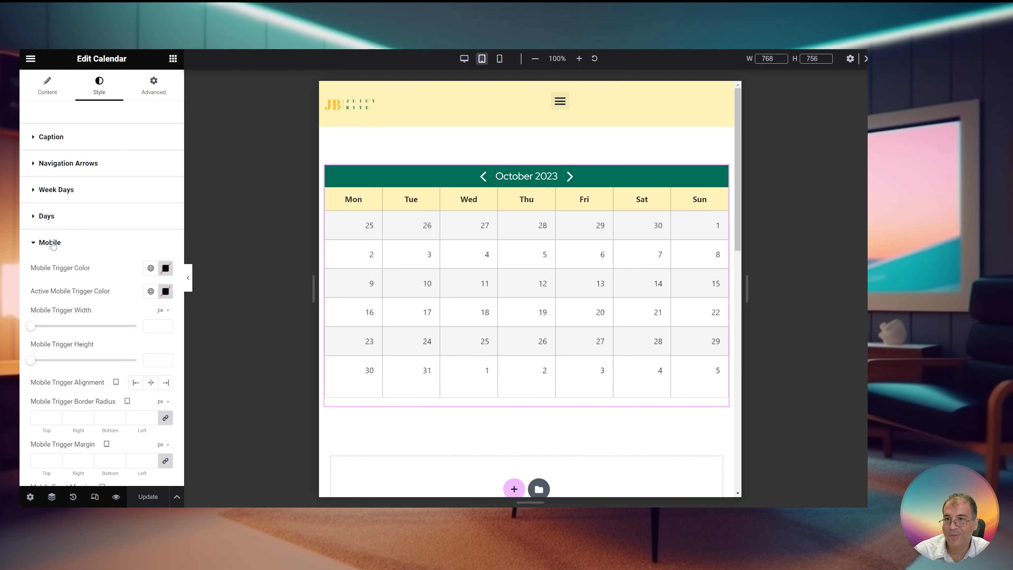
scroll(53, 245, "down", 3)
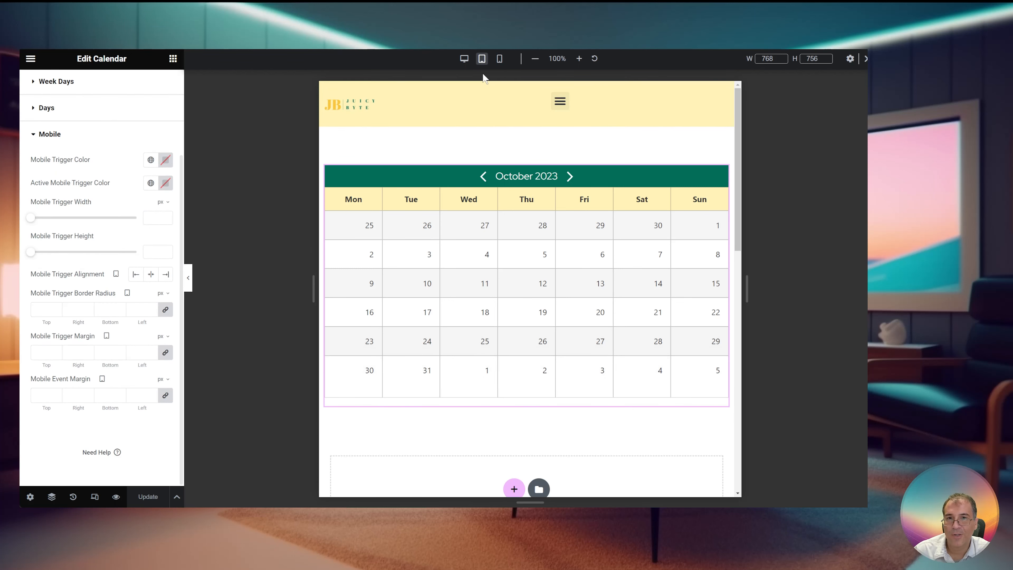
Switch to the mobile preview and set the calendar's Mobile Trigger Color to the global orange color
left_click(501, 59)
scroll(512, 279, "down", 3)
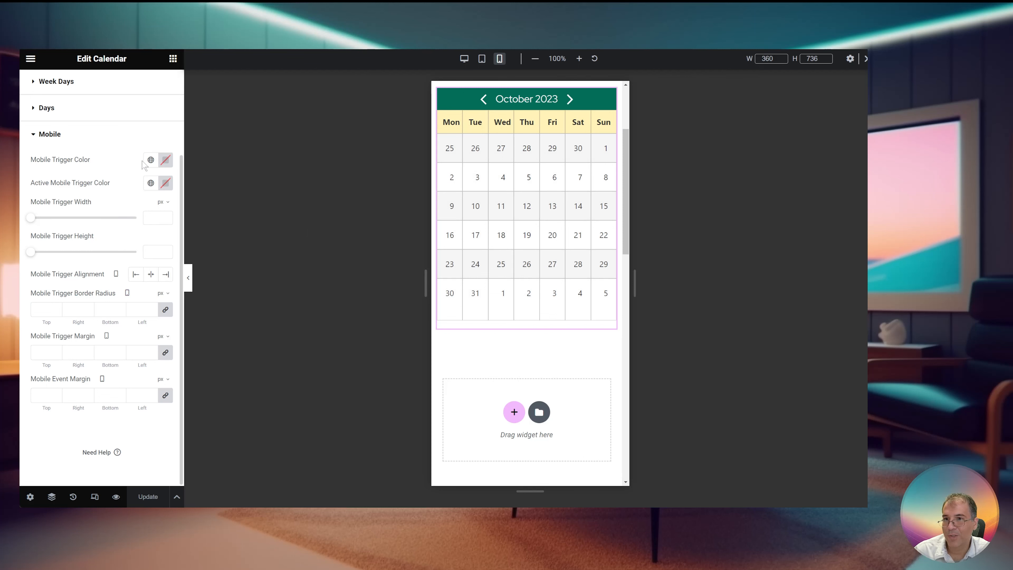
left_click(150, 160)
left_click(91, 274)
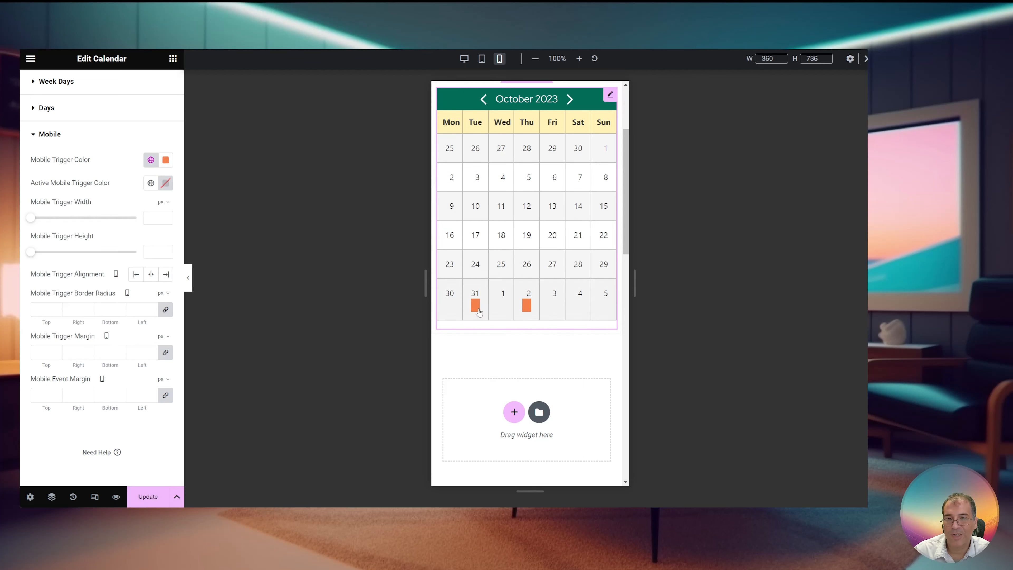
Check the event triggers for November and October 2023 in the mobile preview, and for October at tablet size
left_click(570, 100)
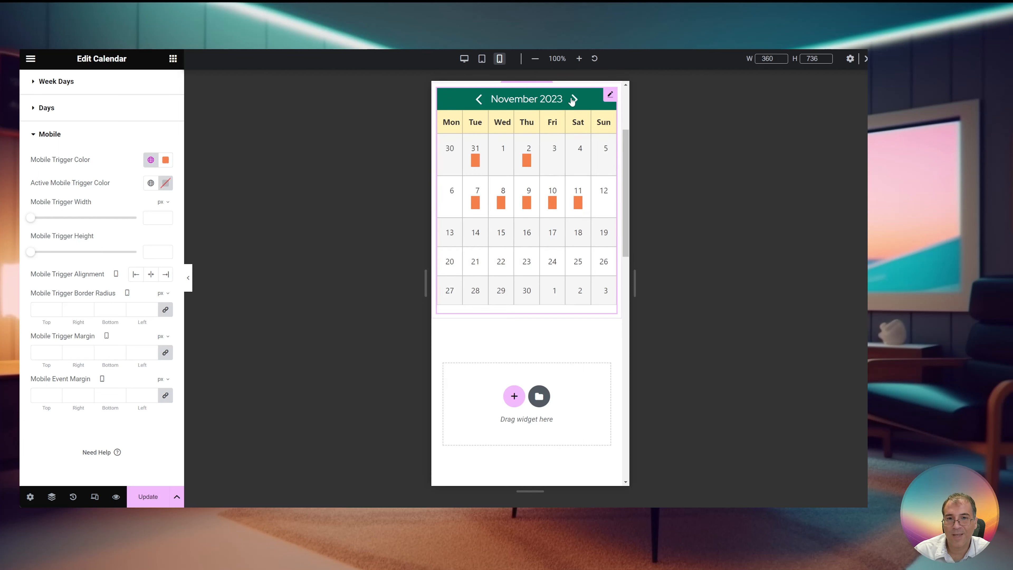
left_click(478, 99)
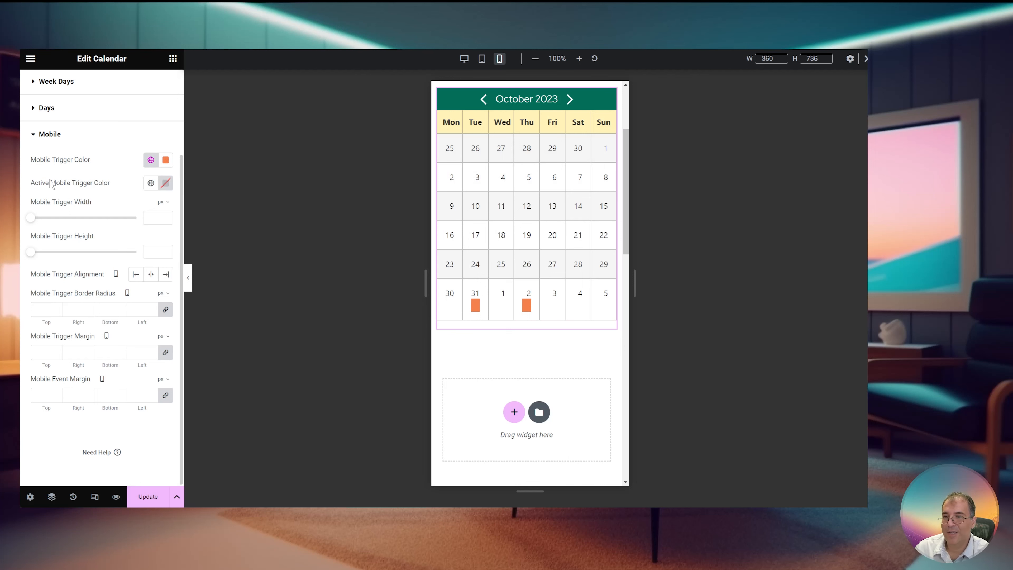
left_click(482, 59)
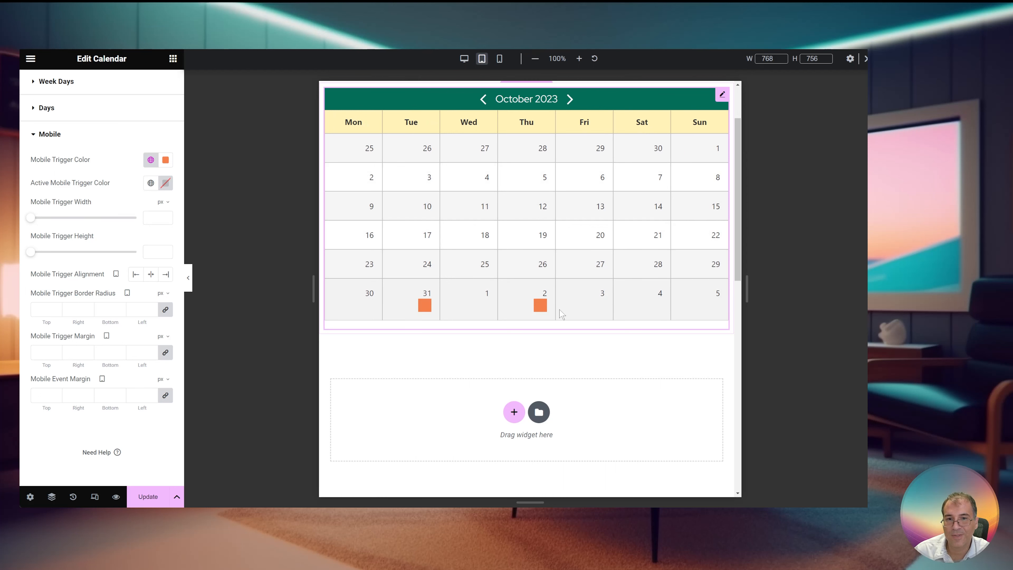
Update the Events Calendar page and return the editor to the desktop preview
left_click(151, 500)
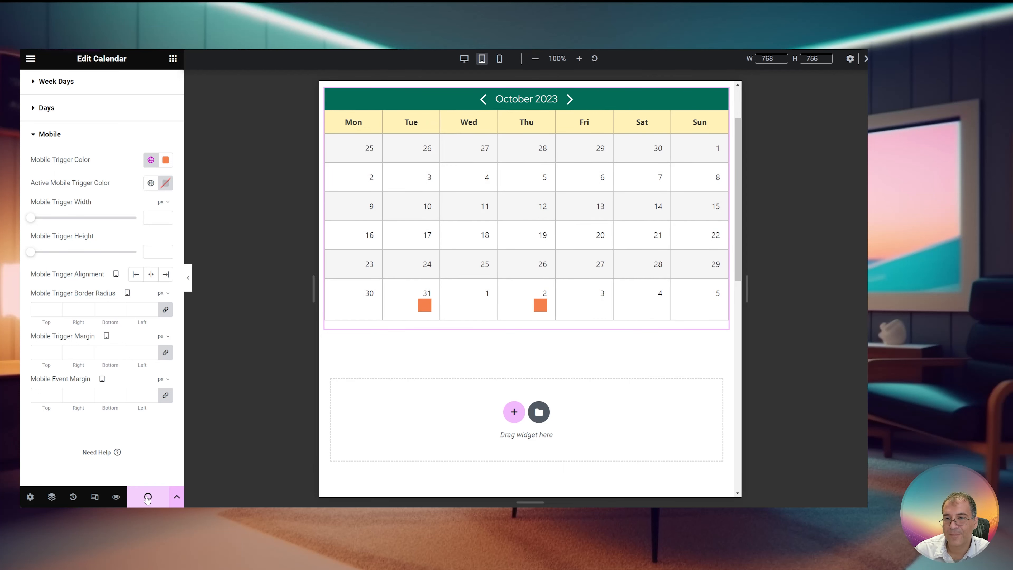
left_click(464, 59)
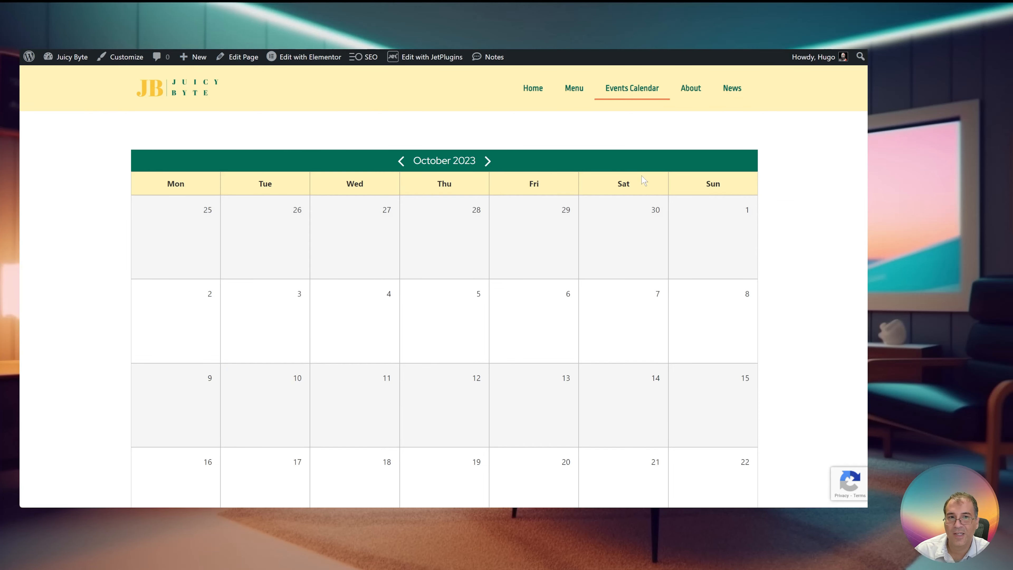
Review the October and November 2023 months of the events calendar and open the Halloween Party event page
scroll(643, 180, "down", 4)
scroll(643, 180, "down", 6)
scroll(638, 200, "up", 8)
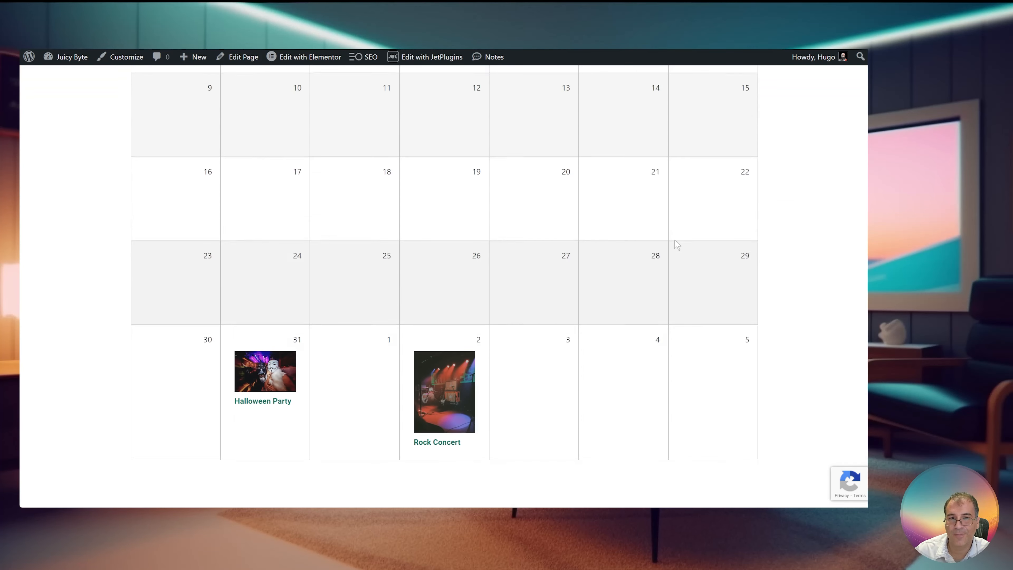
scroll(684, 254, "up", 2)
left_click(490, 160)
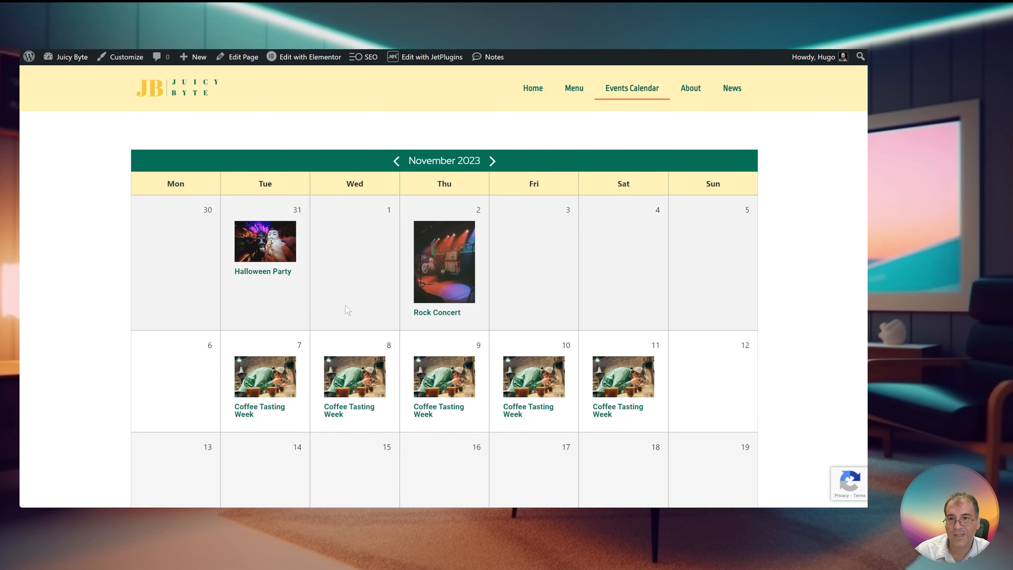
left_click(284, 259)
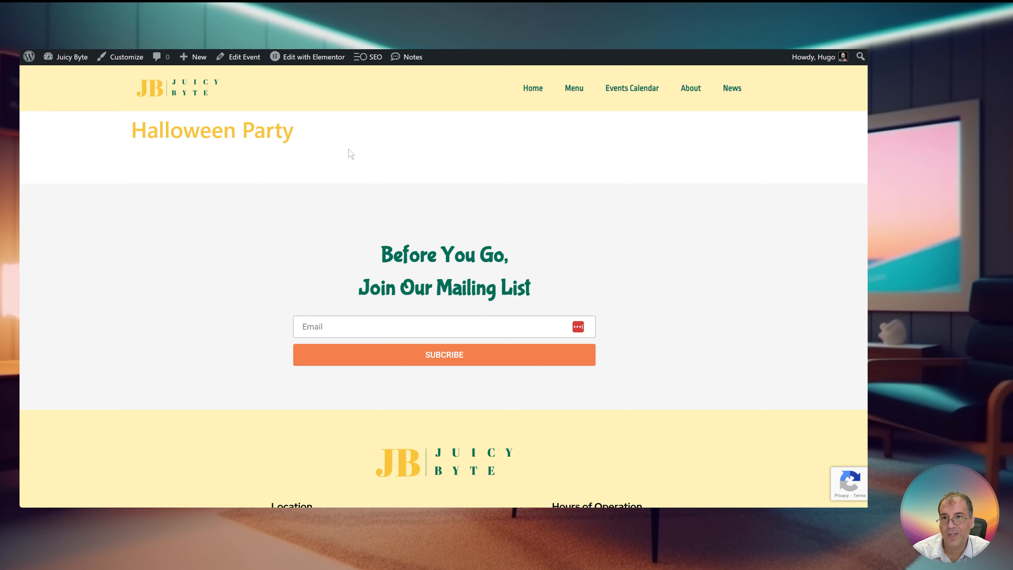
left_click_drag(131, 137, 303, 145)
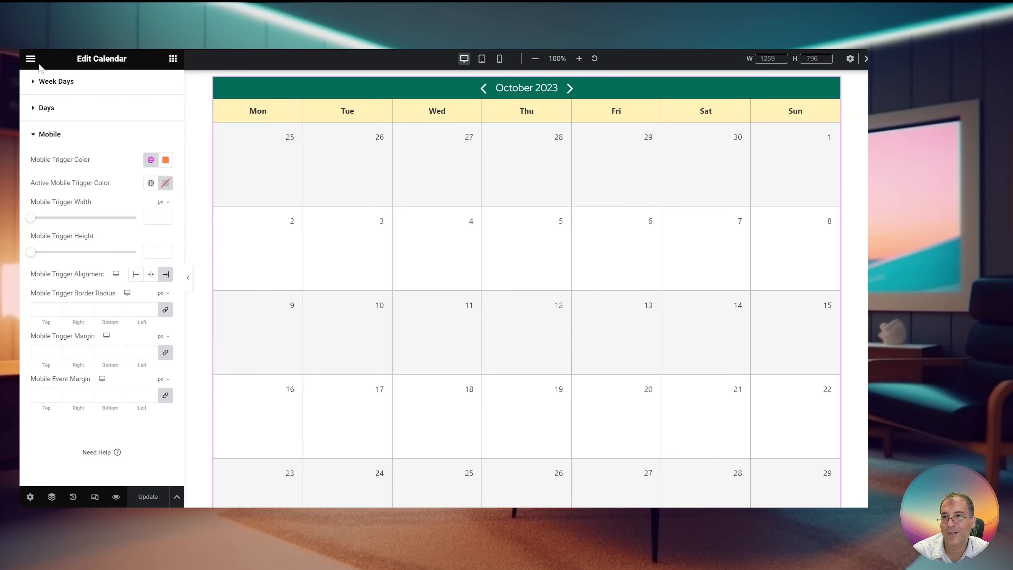
Exit the calendar page editor and start a blank Single Post template in the Theme Builder, without a library layout
left_click(31, 59)
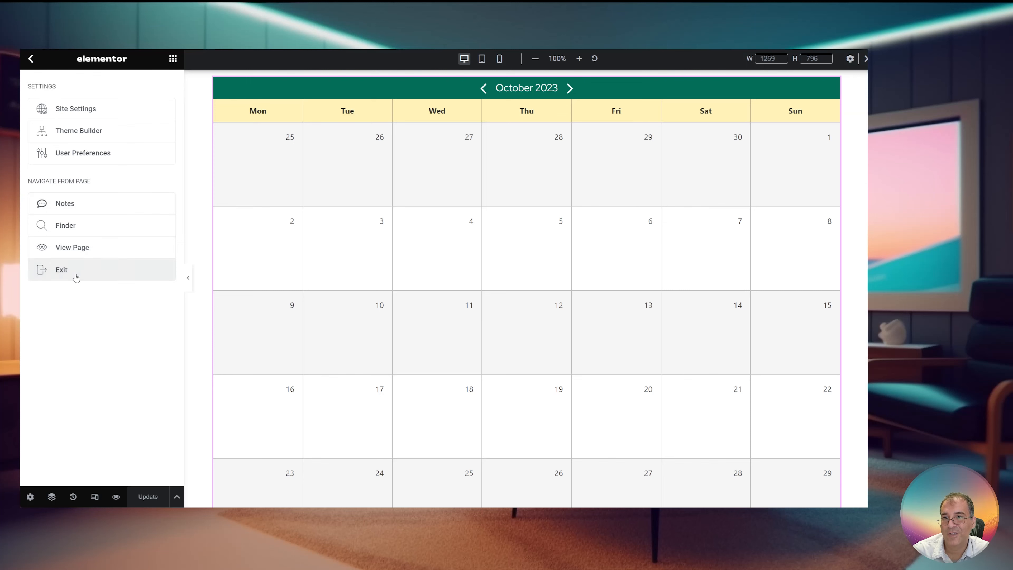
left_click(61, 270)
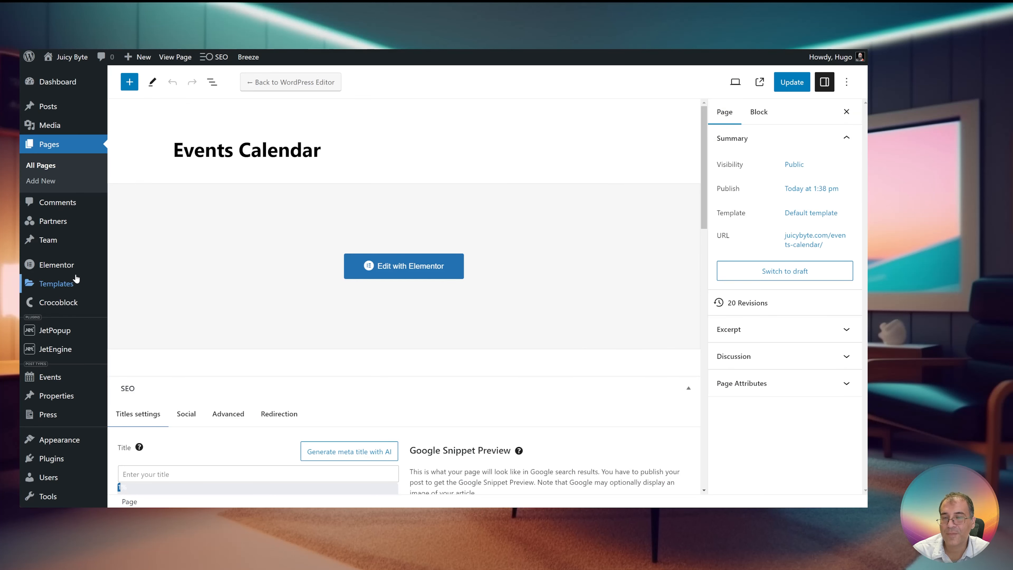
mouse_move(60, 266)
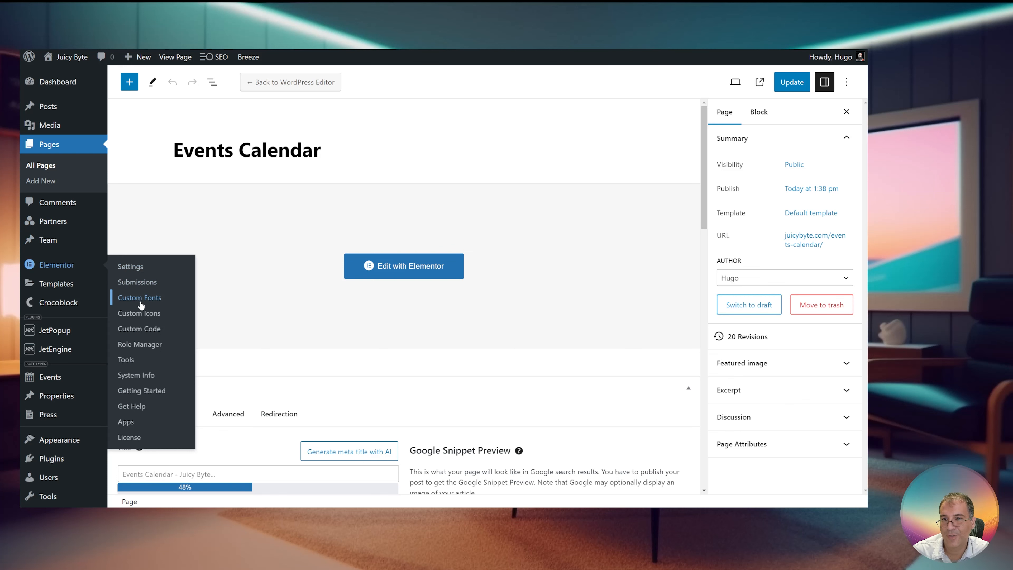
mouse_move(89, 284)
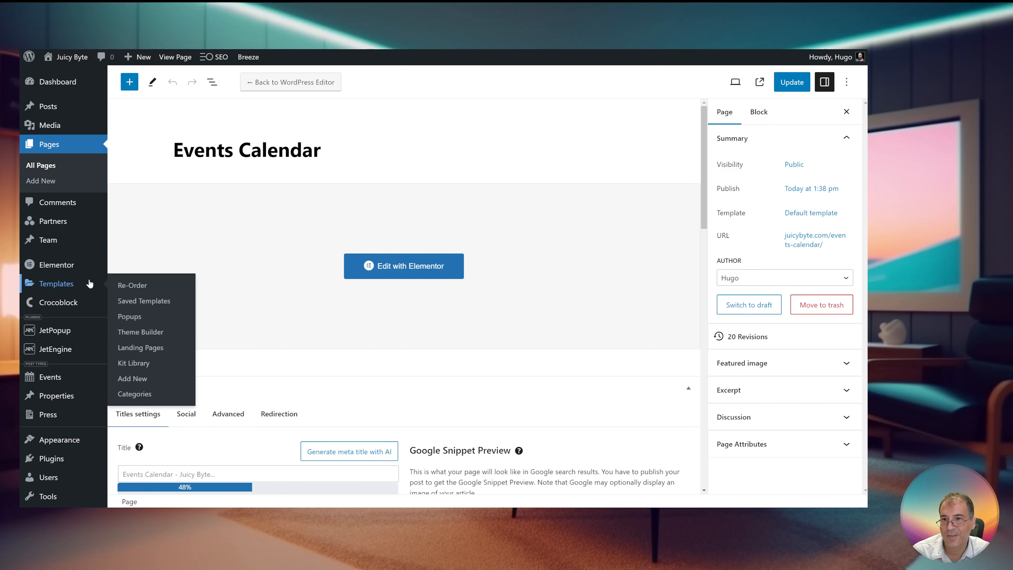
left_click(145, 333)
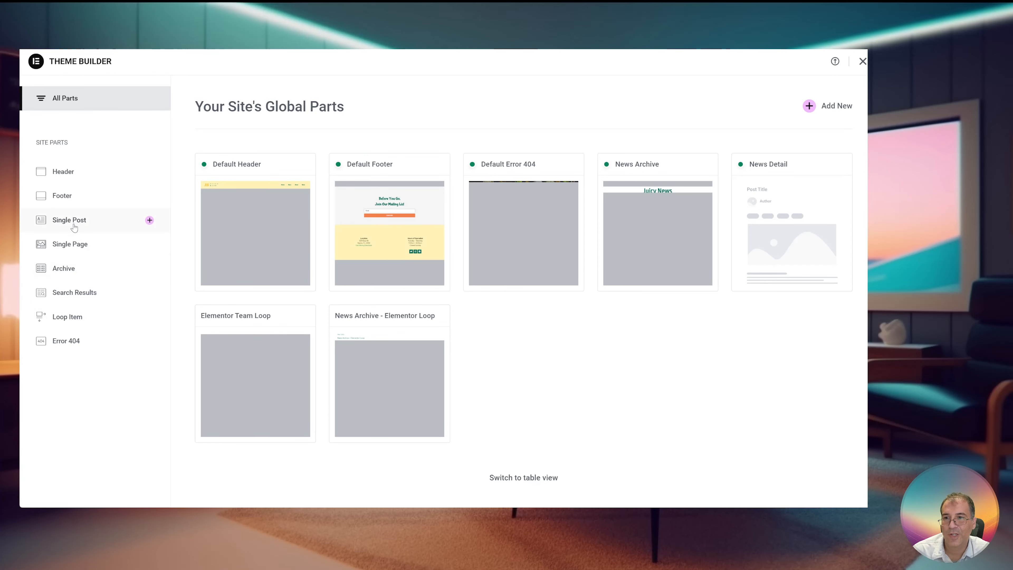
left_click(150, 220)
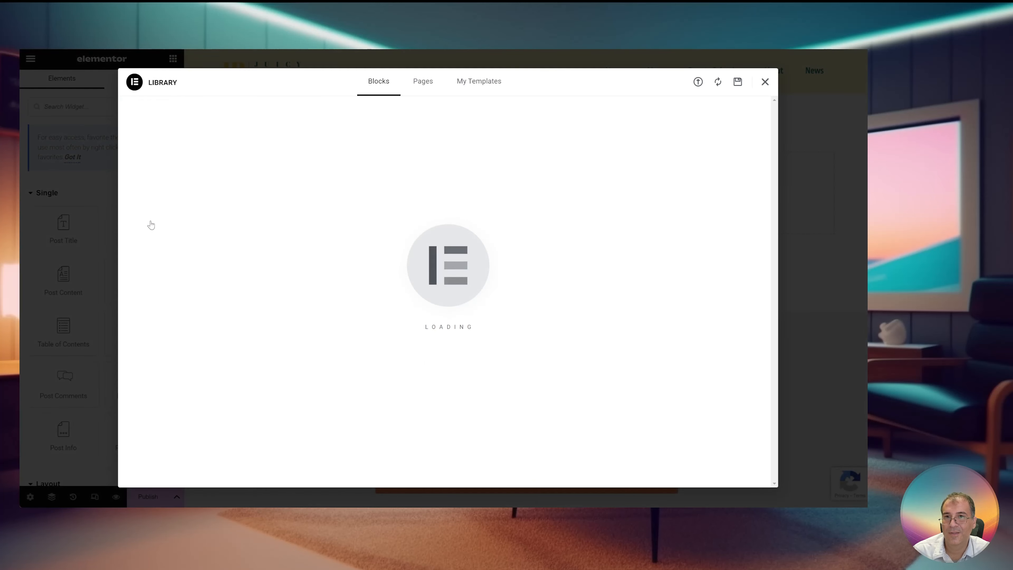
left_click(765, 83)
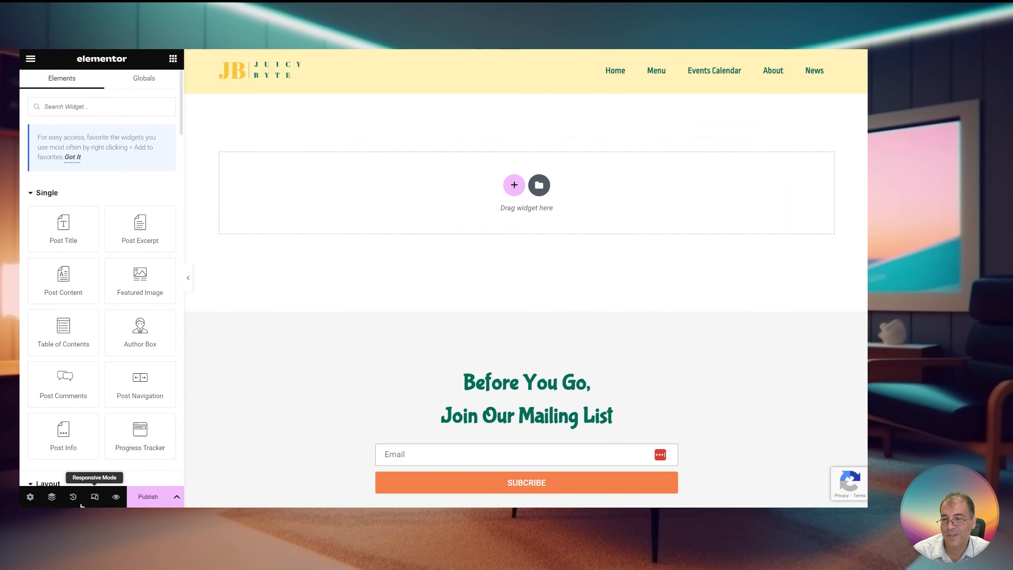
Title the single post template "Event Detail Page" and set its status to Published
left_click(32, 496)
left_click_drag(116, 153, 32, 153)
type("Default Event")
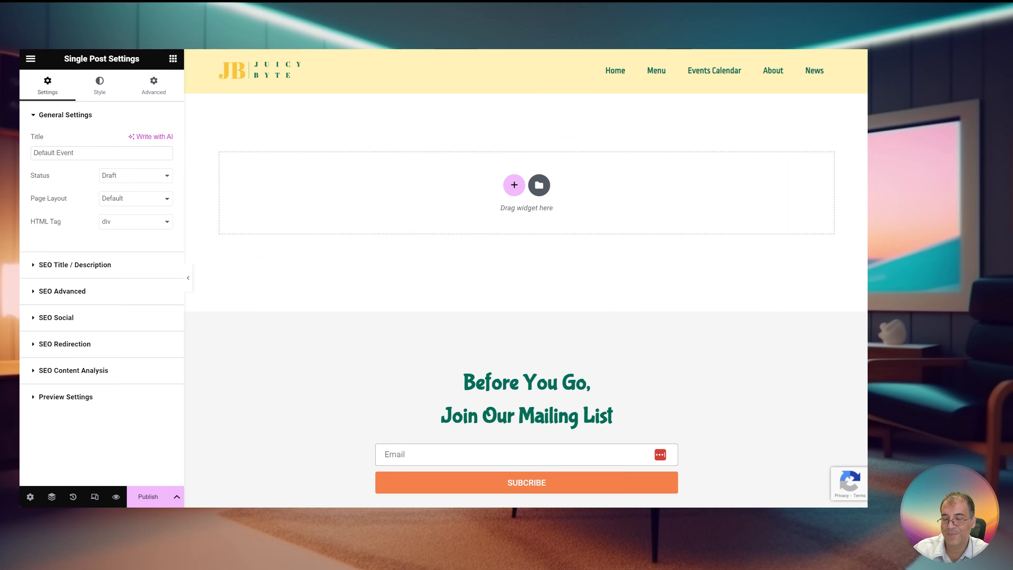
type(" Listing")
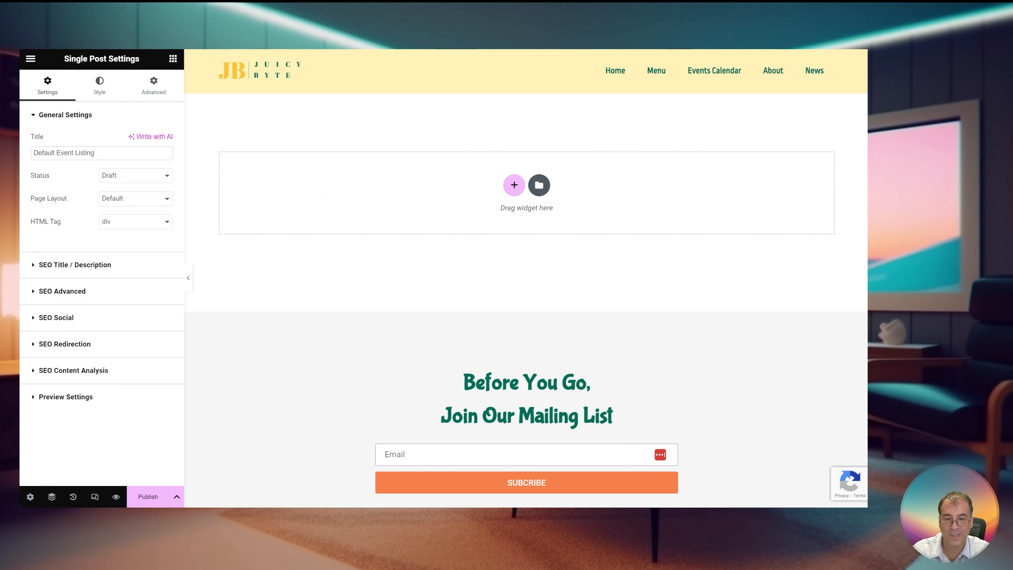
key("BackSpace")
key("BackSpace")
key("BackSpace")
key("BackSpace")
key("BackSpace")
key("BackSpace")
key("BackSpace")
key("BackSpace")
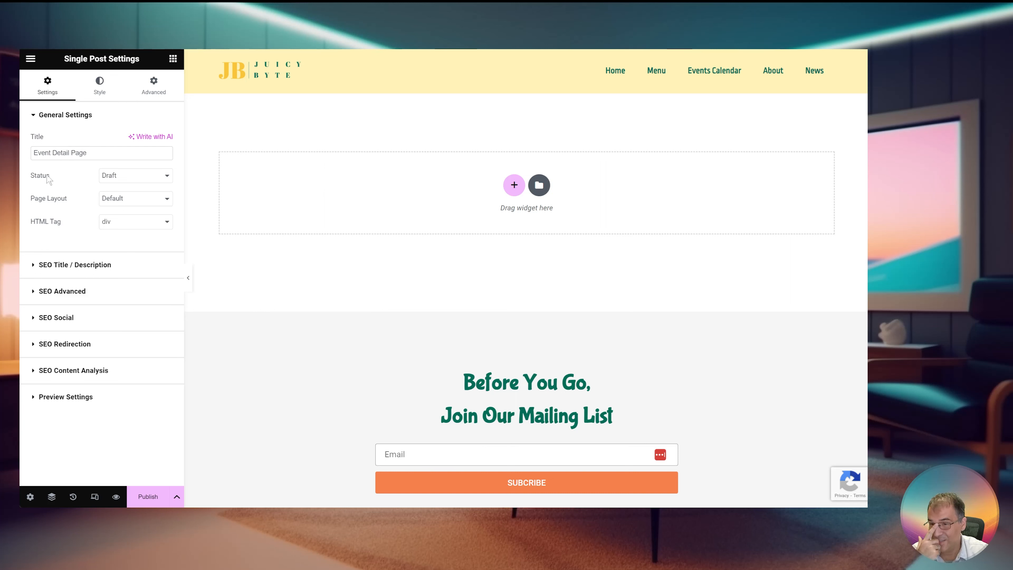
left_click(112, 179)
left_click(122, 210)
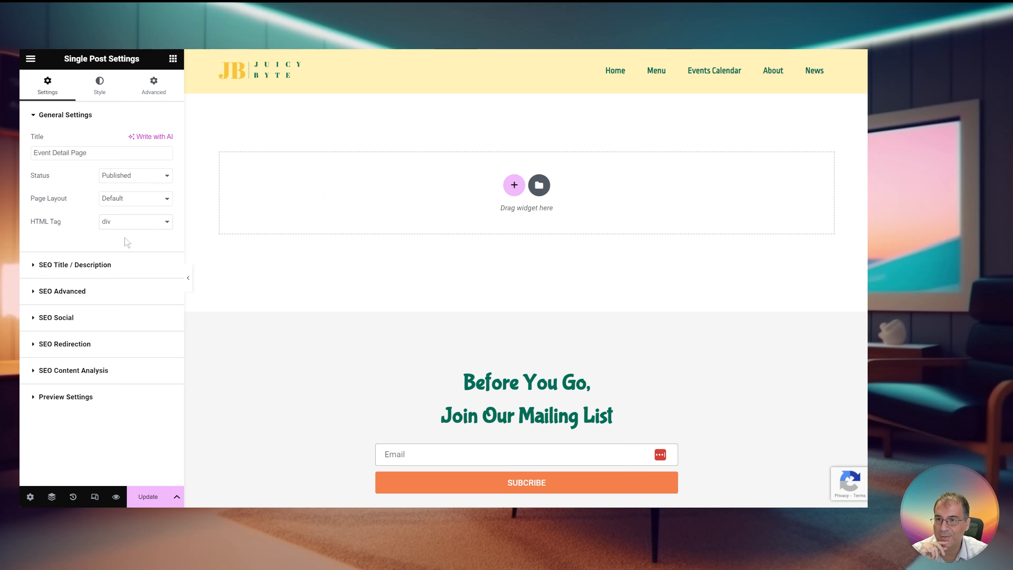
Set the template's dynamic content preview to the Event "Halloween Party" and apply it
left_click(61, 398)
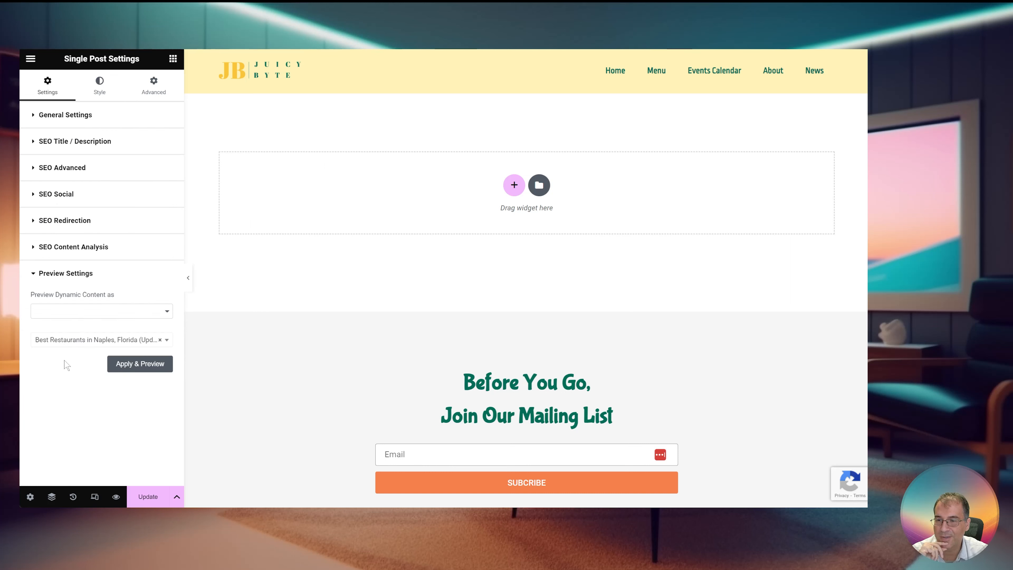
left_click(83, 347)
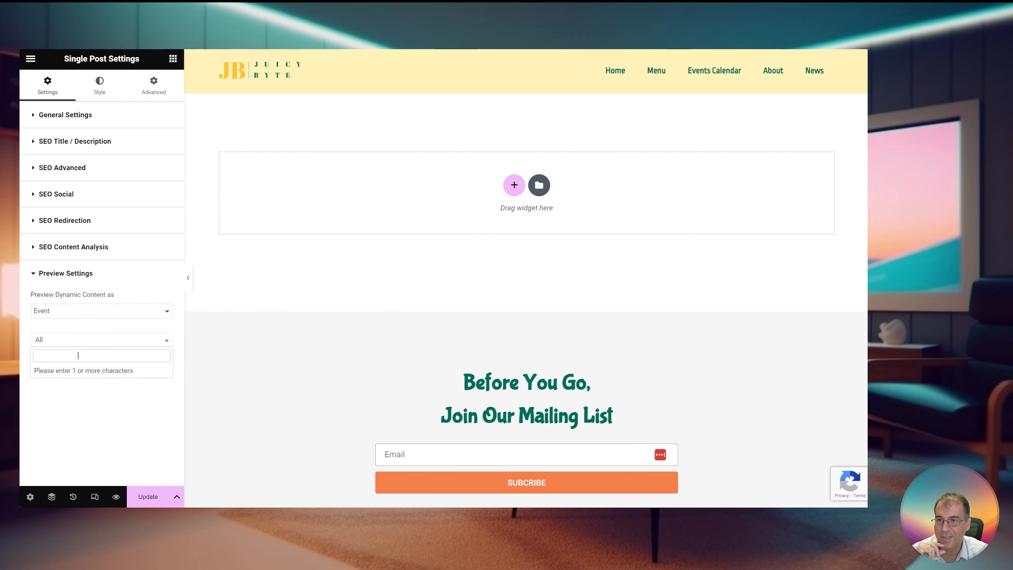
type("Halloween")
left_click(93, 370)
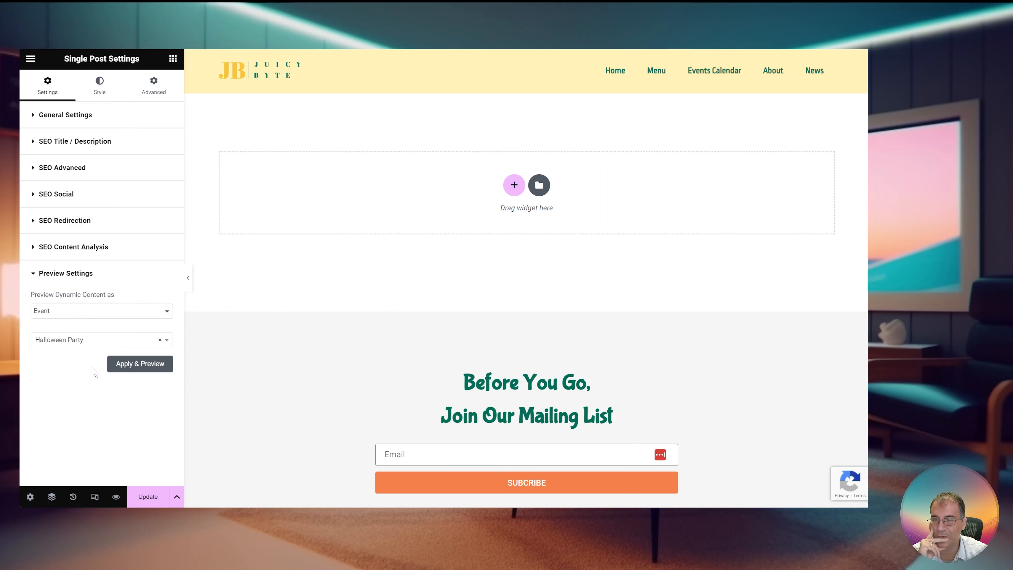
left_click(134, 364)
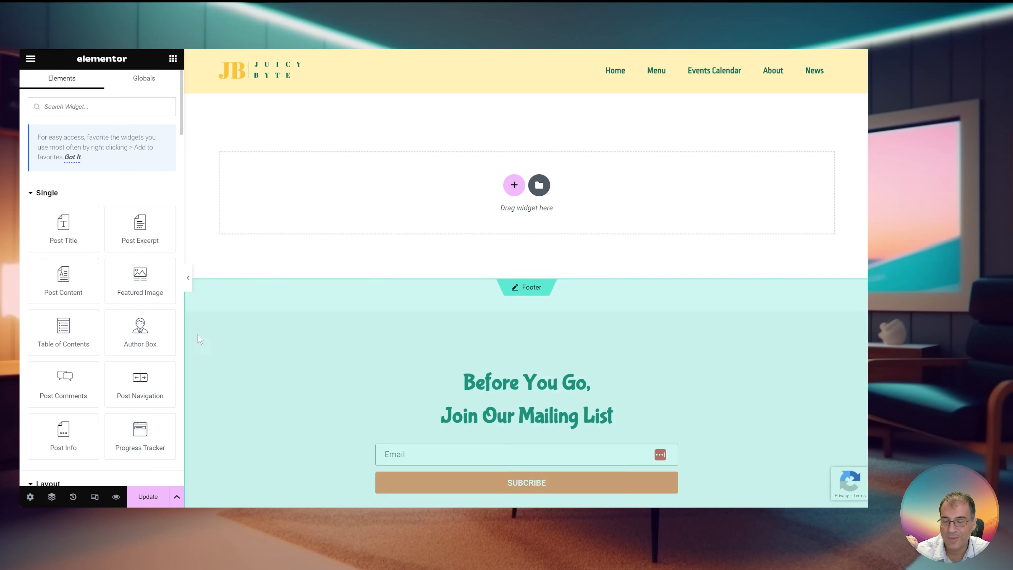
Save the template with a display condition that includes all Events
left_click(148, 497)
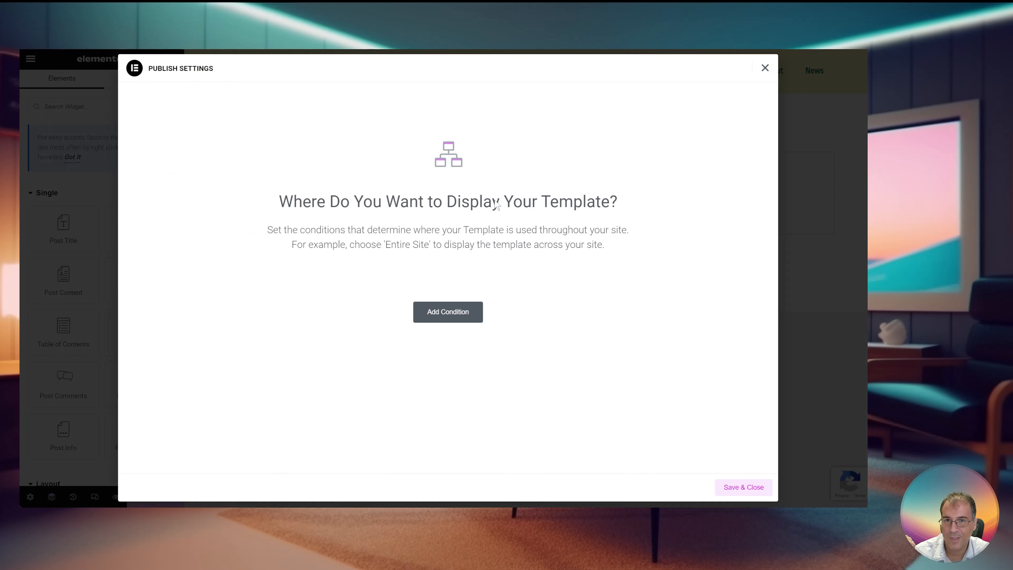
left_click(447, 313)
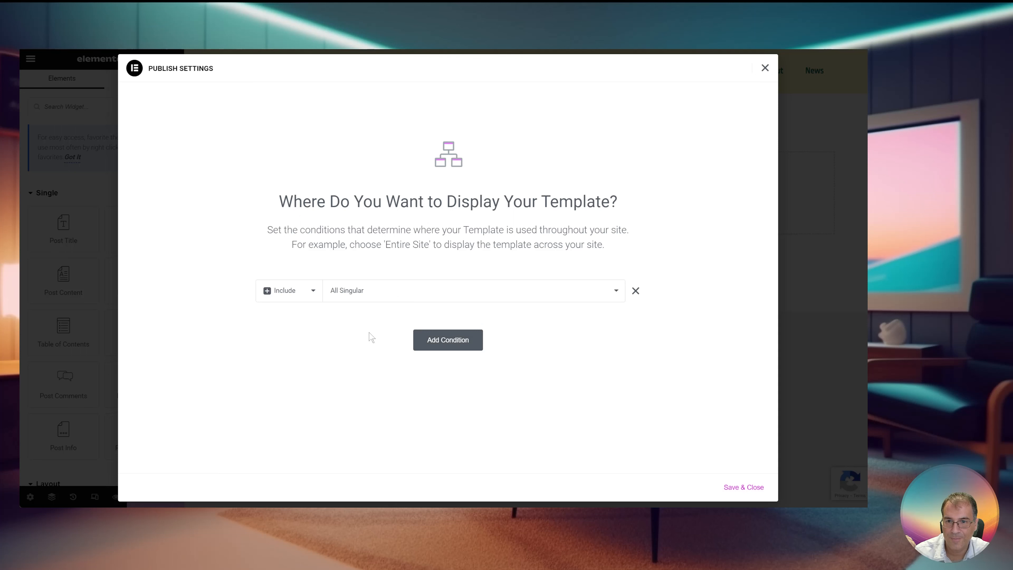
left_click(517, 294)
left_click(395, 298)
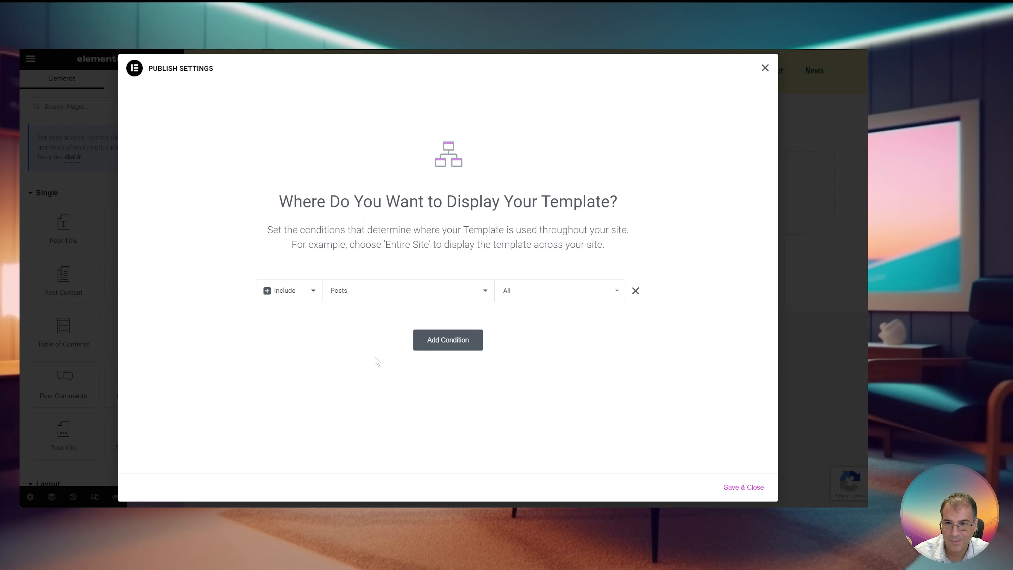
left_click(516, 295)
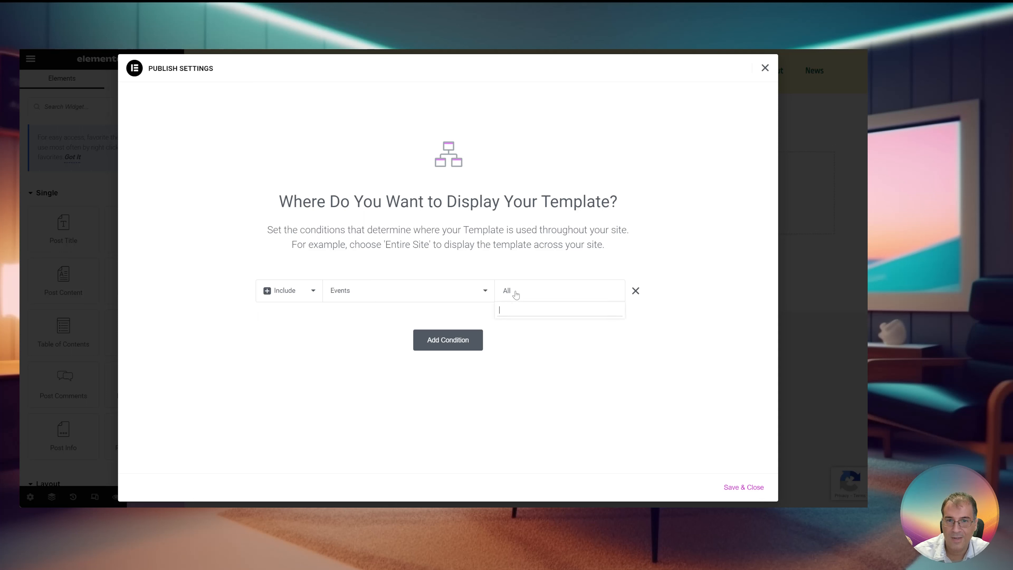
left_click(533, 268)
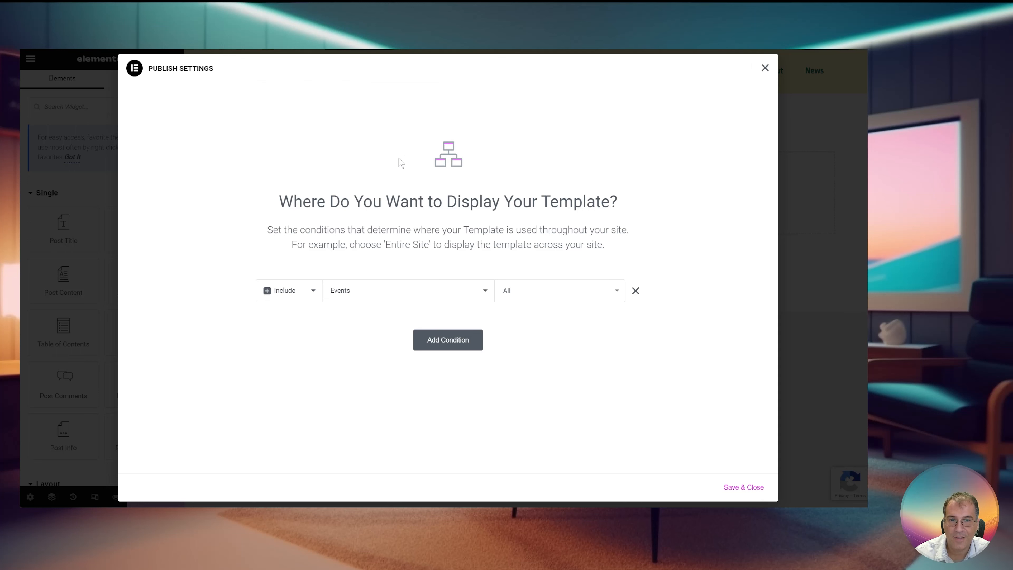
left_click(758, 487)
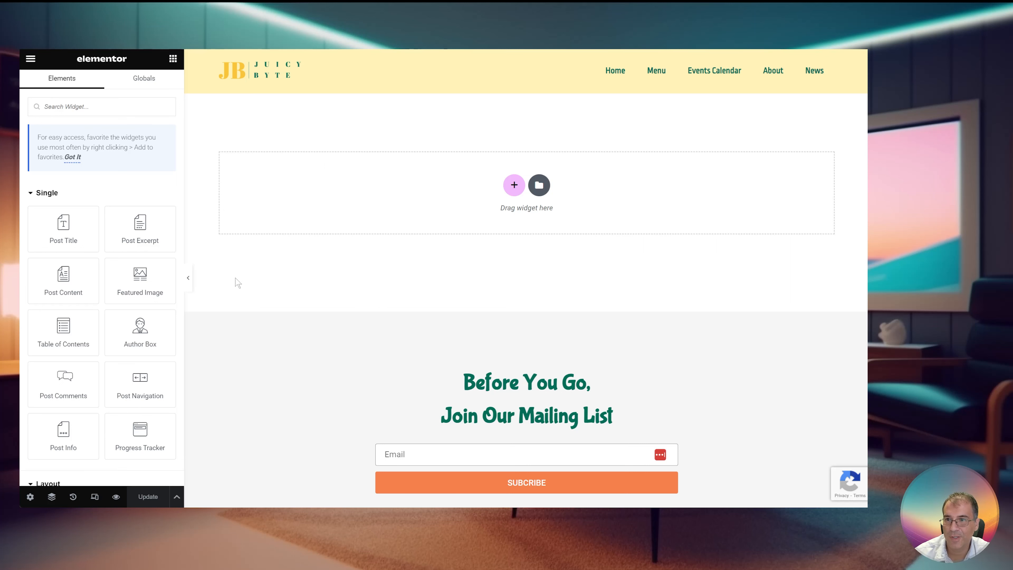
Add a Post Title widget to the empty template and apply the Page Headline global font to it
left_click_drag(62, 223, 477, 190)
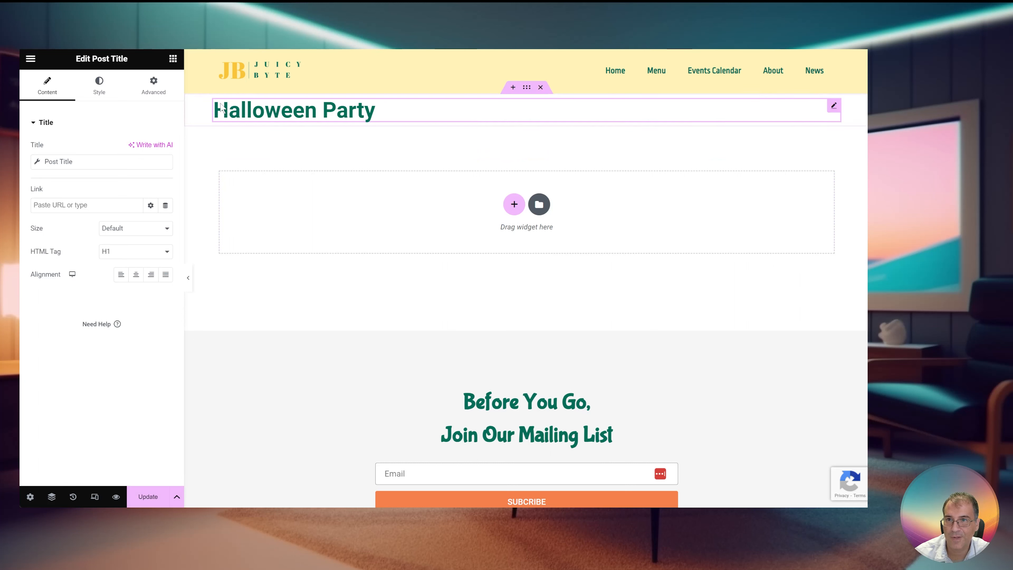
left_click(108, 95)
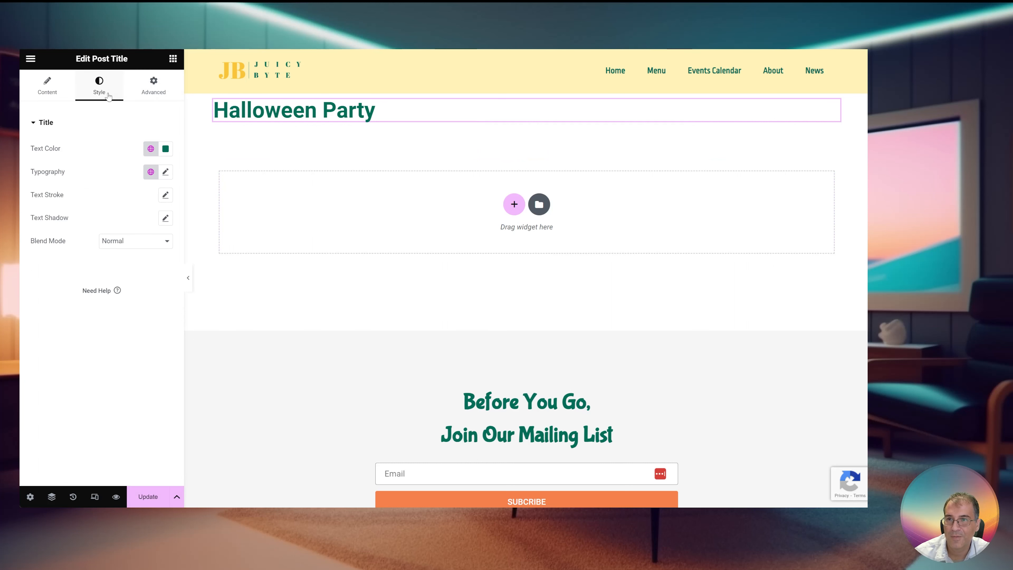
left_click(150, 171)
scroll(105, 298, "down", 1)
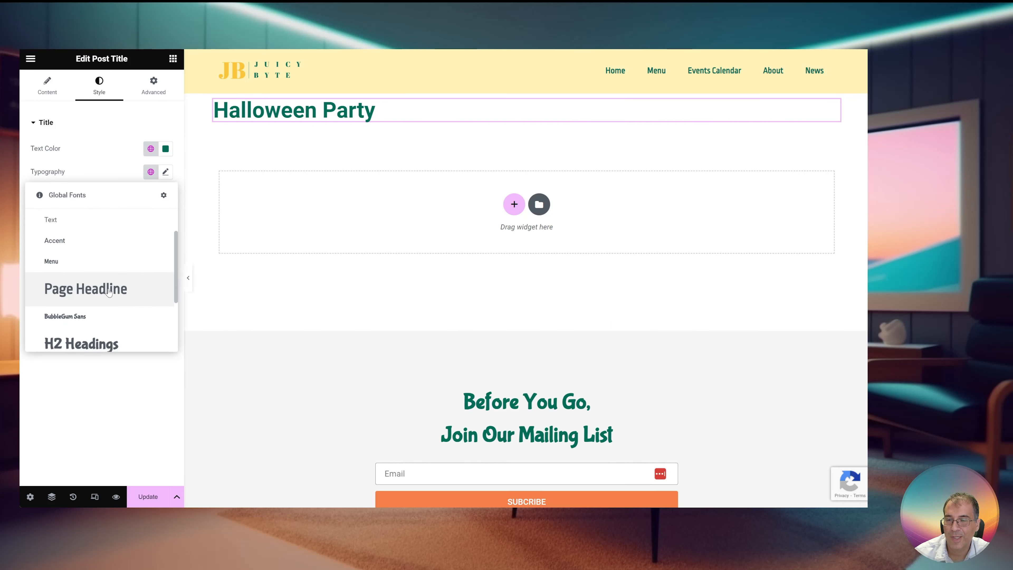
left_click(105, 291)
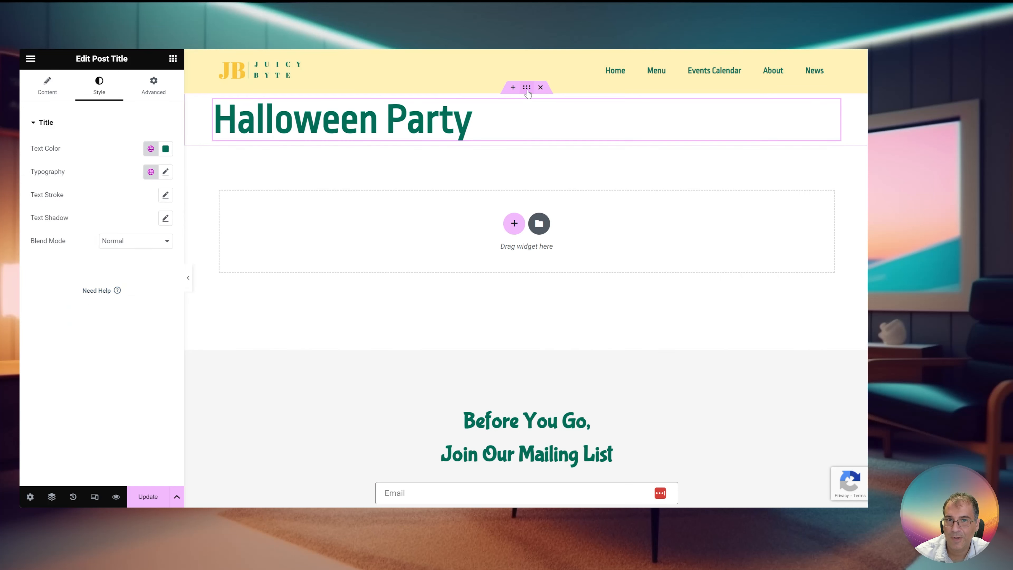
Unlink the margins of the container around the post title and set its top margin to 60 px
left_click(526, 87)
left_click(161, 95)
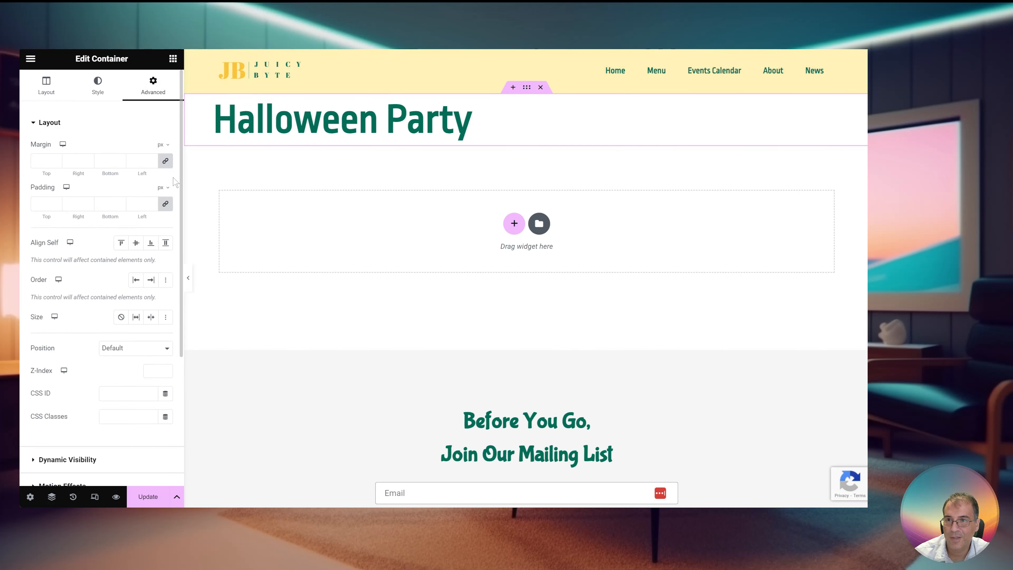
left_click(165, 161)
left_click_drag(53, 163, 20, 164)
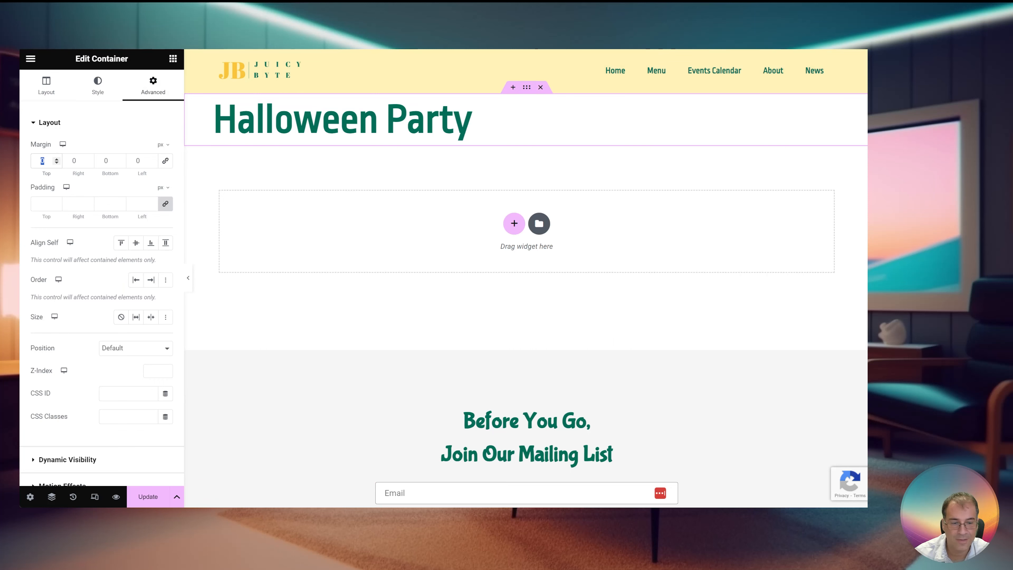
type("60")
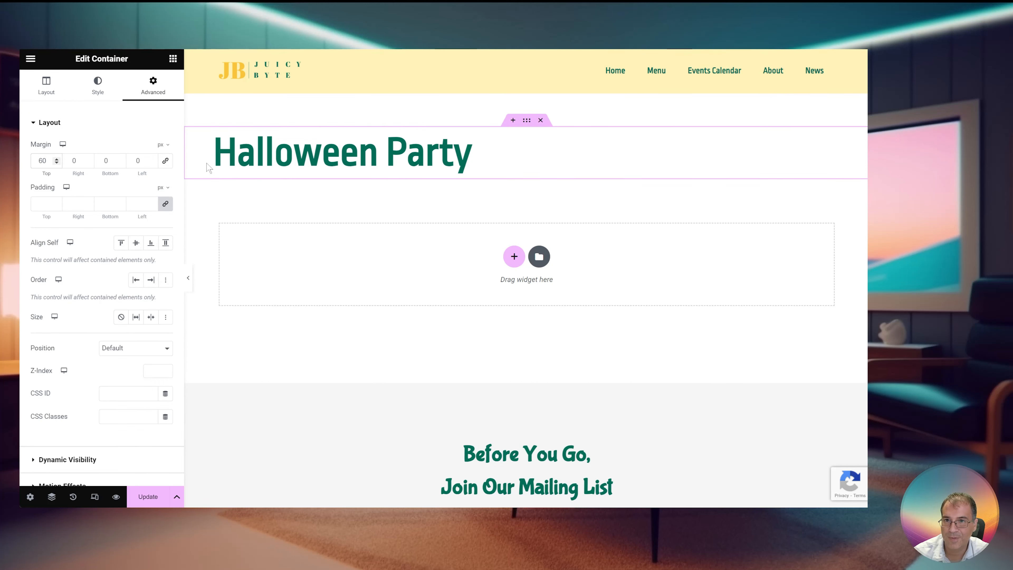
Add a Heading widget directly below the post title and show the Navigator
left_click(251, 156)
left_click(174, 60)
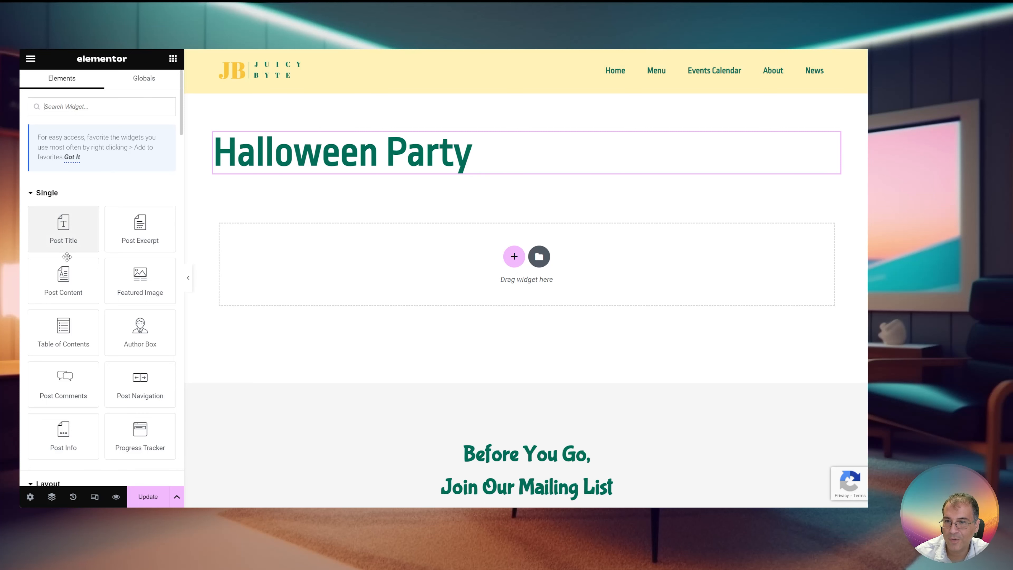
scroll(64, 279, "down", 6)
left_click_drag(81, 323, 290, 172)
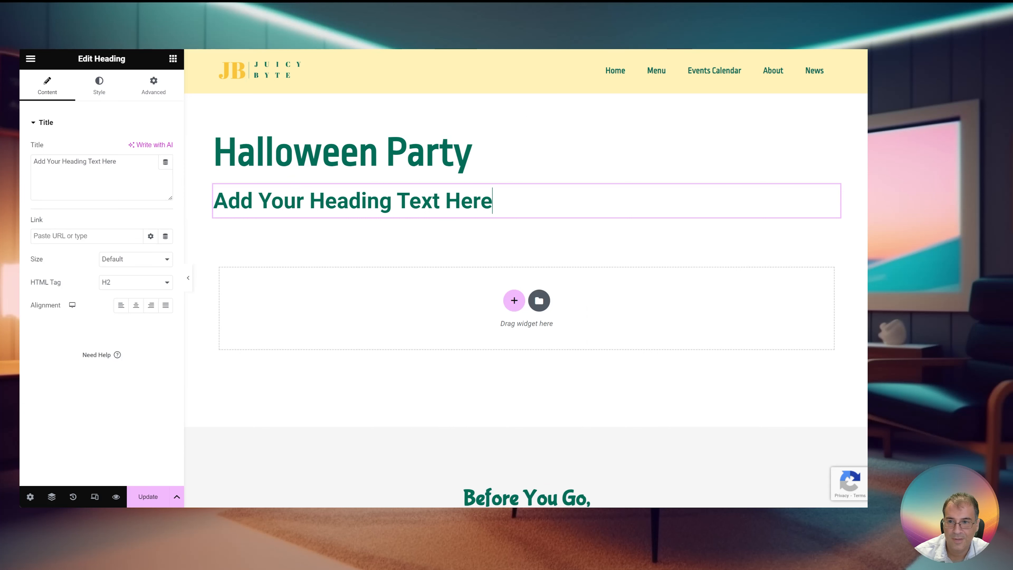
left_click(53, 497)
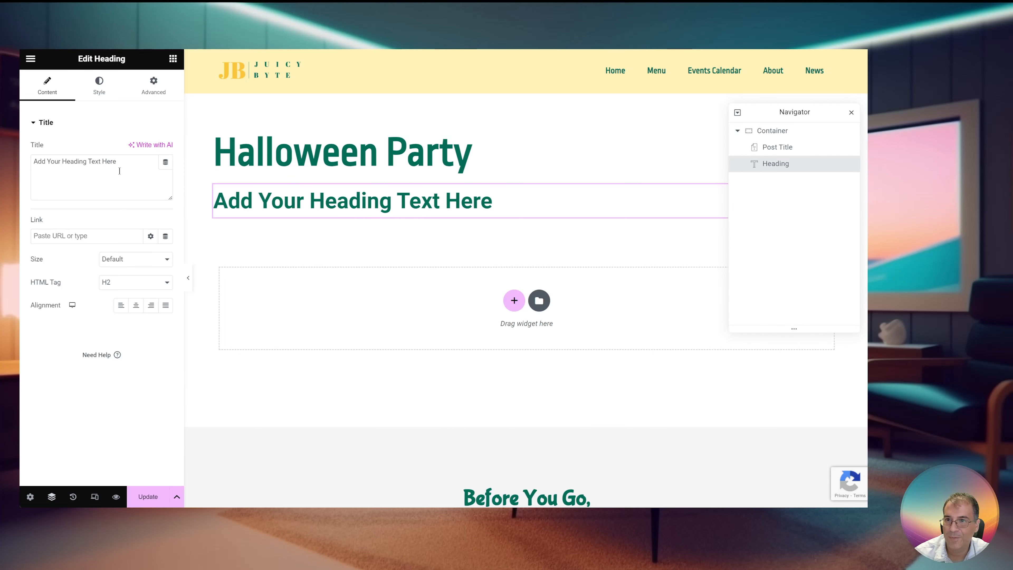
Try "Start Date" as the heading's title text and cut it out again
triple_click(74, 162)
type("Start")
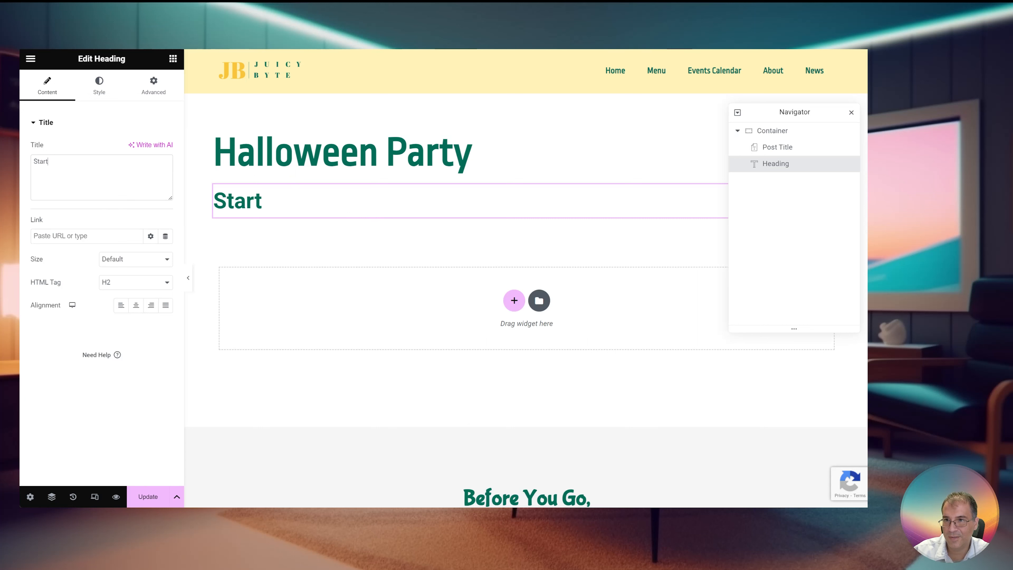
type(" Date")
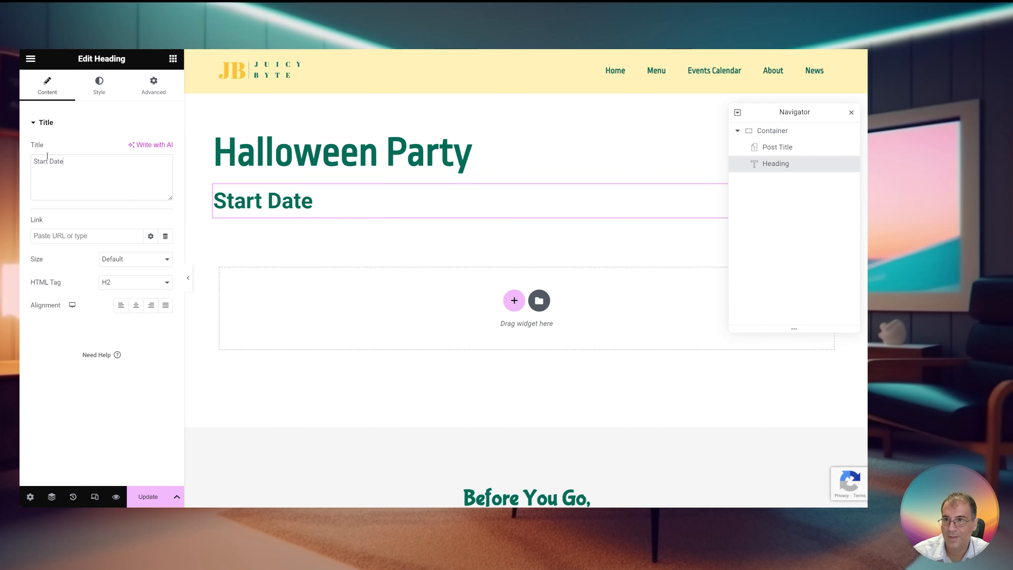
triple_click(90, 160)
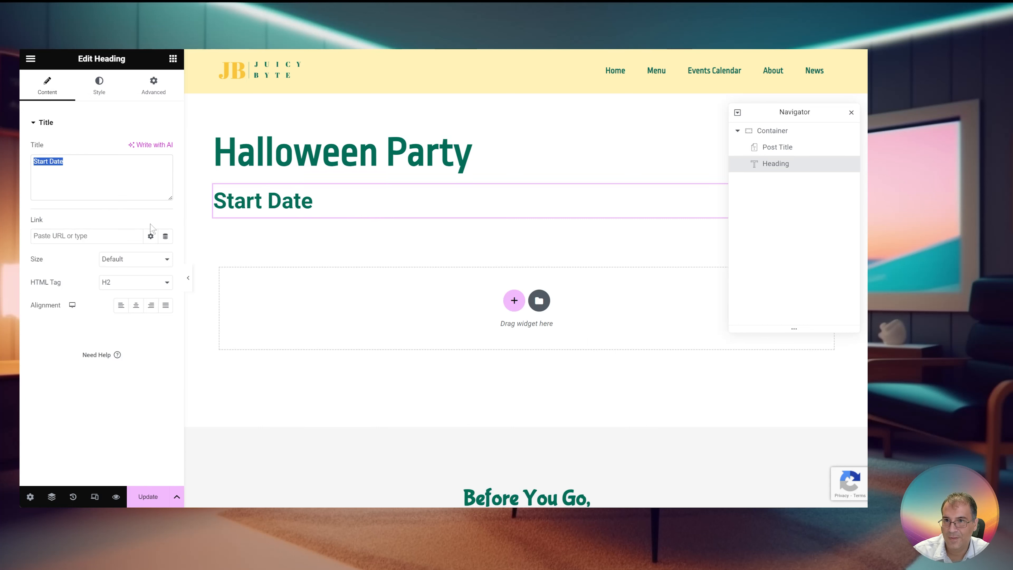
key("ctrl+x")
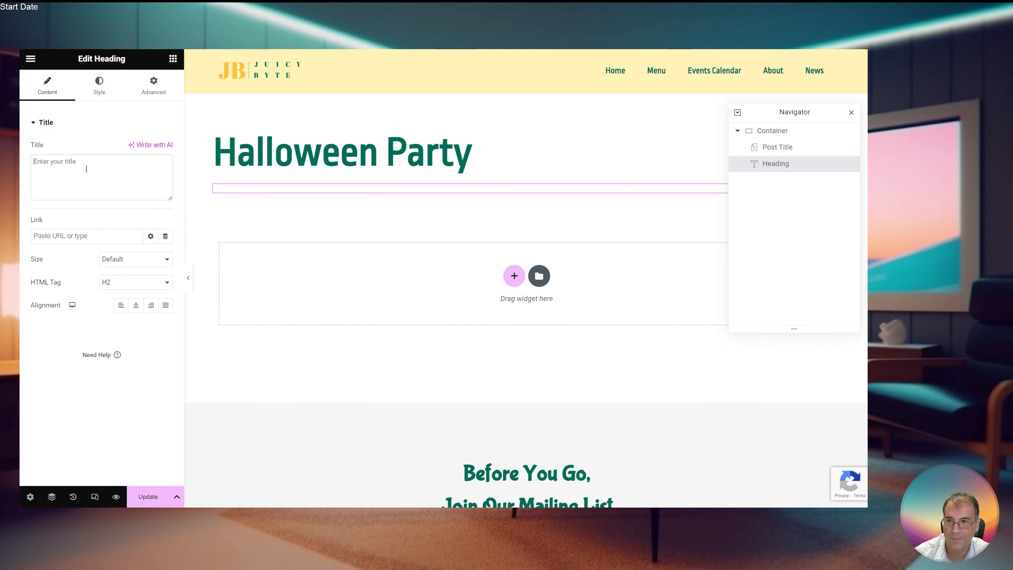
Try to fill the heading's title dynamically from the JetEngine custom field Start Date
left_click(101, 124)
left_click(46, 122)
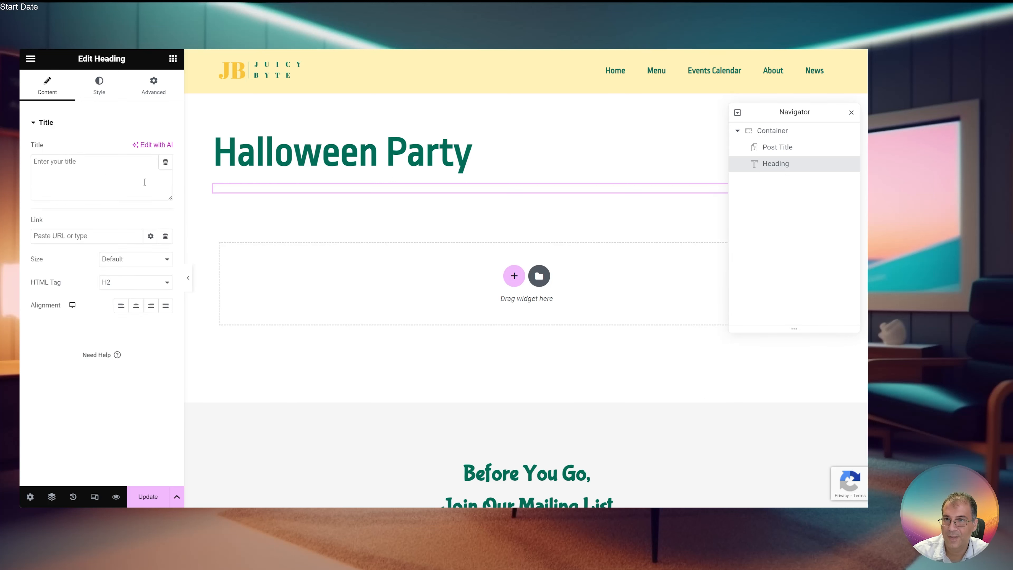
left_click(165, 163)
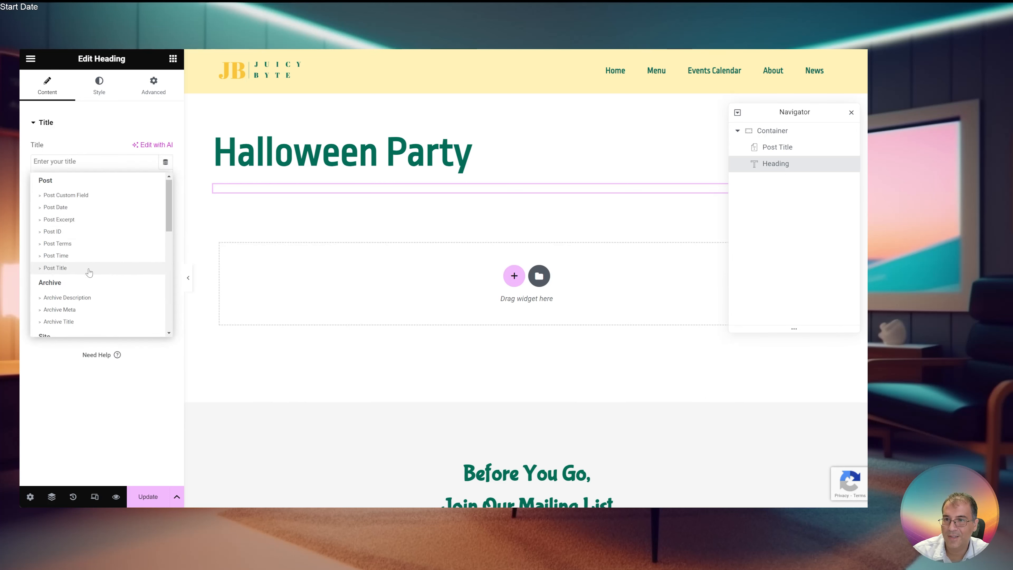
scroll(86, 272, "down", 5)
scroll(92, 287, "down", 1)
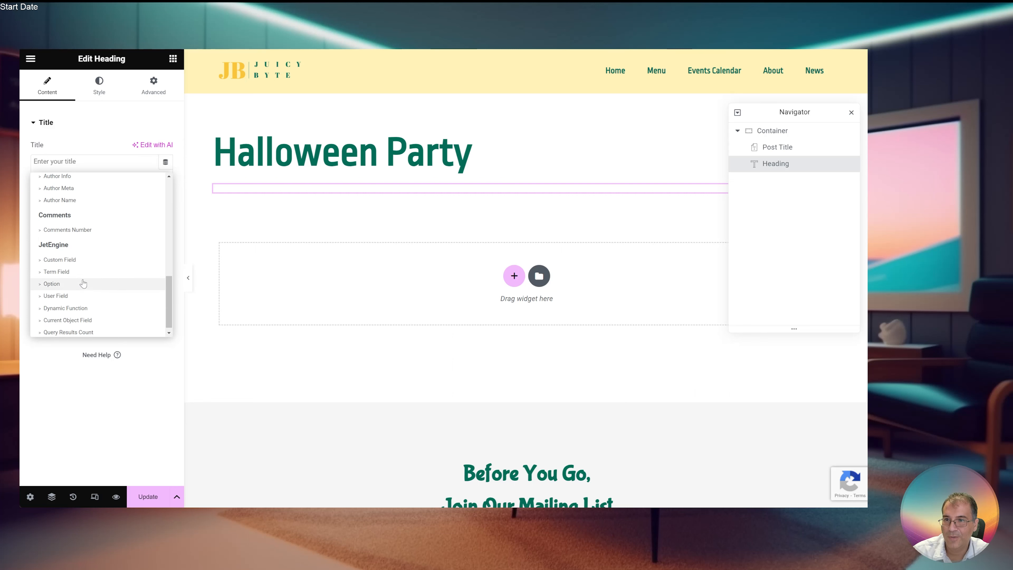
left_click(80, 259)
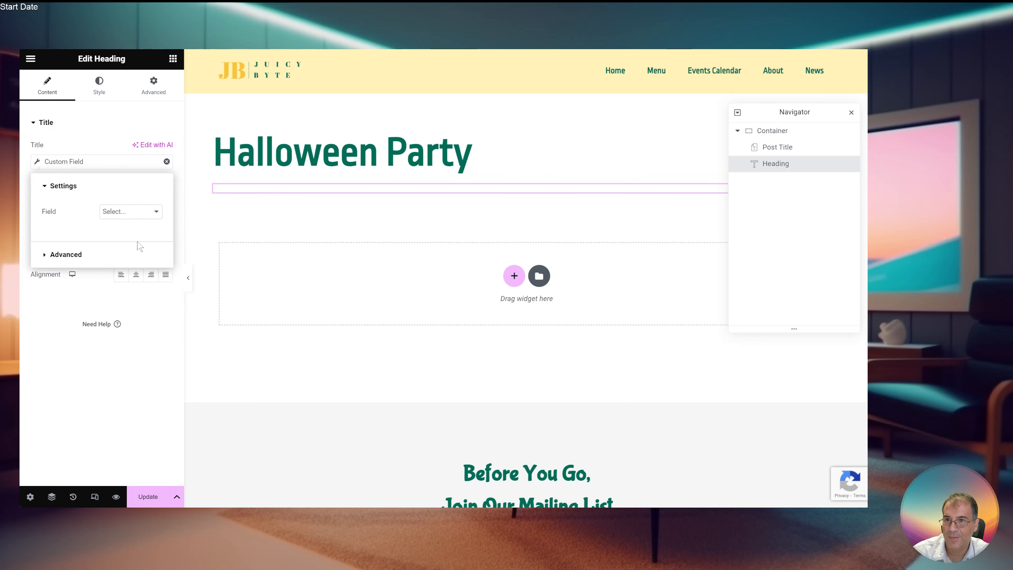
left_click(130, 230)
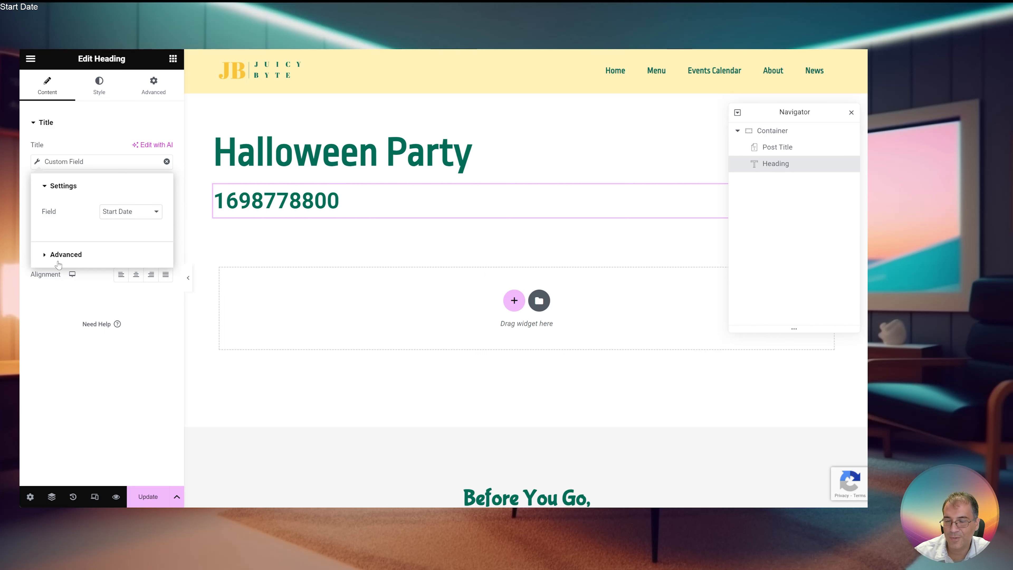
Remove the dynamic value from the heading's title and delete the Heading widget from the container
left_click(167, 161)
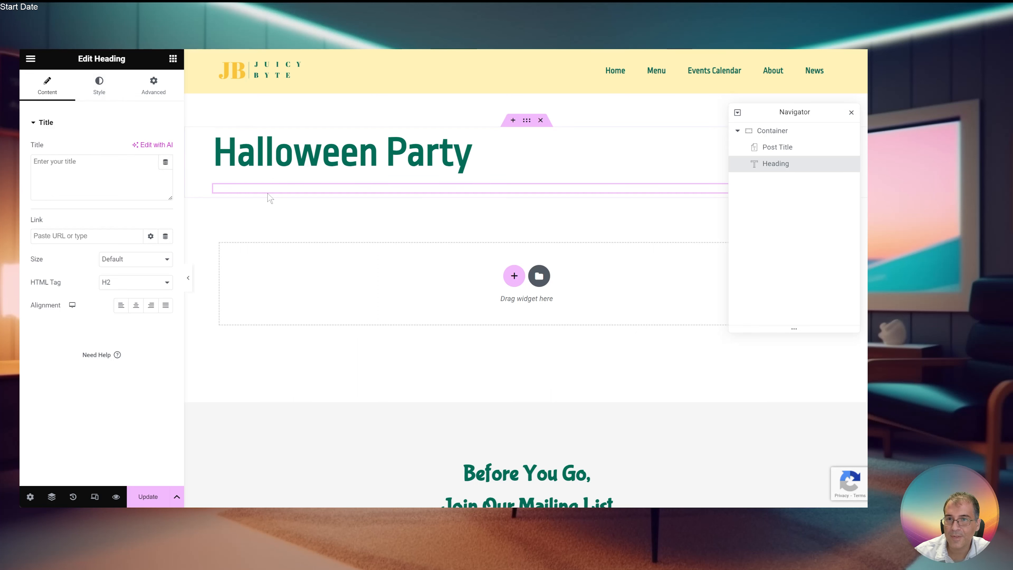
right_click(790, 165)
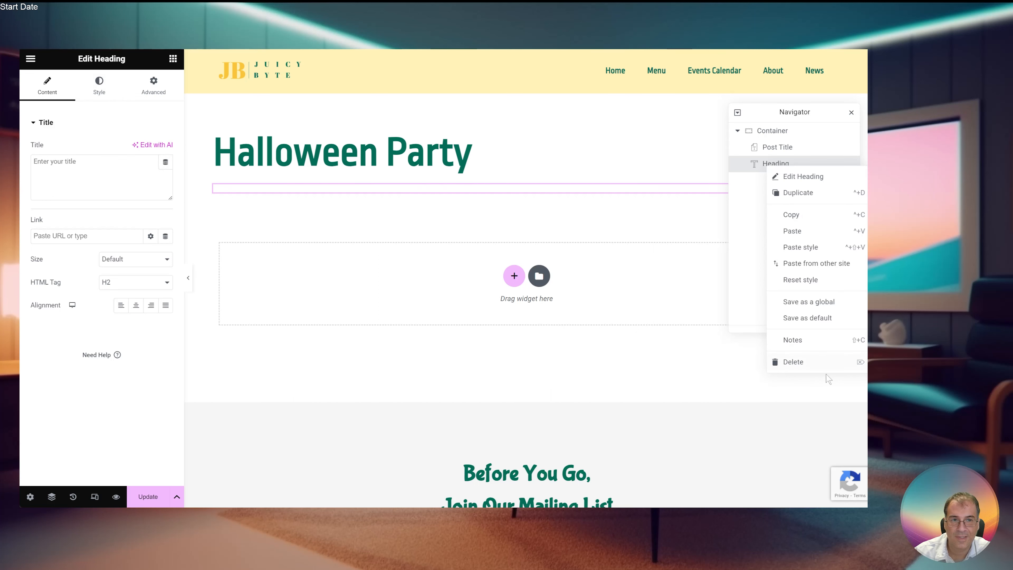
left_click(816, 362)
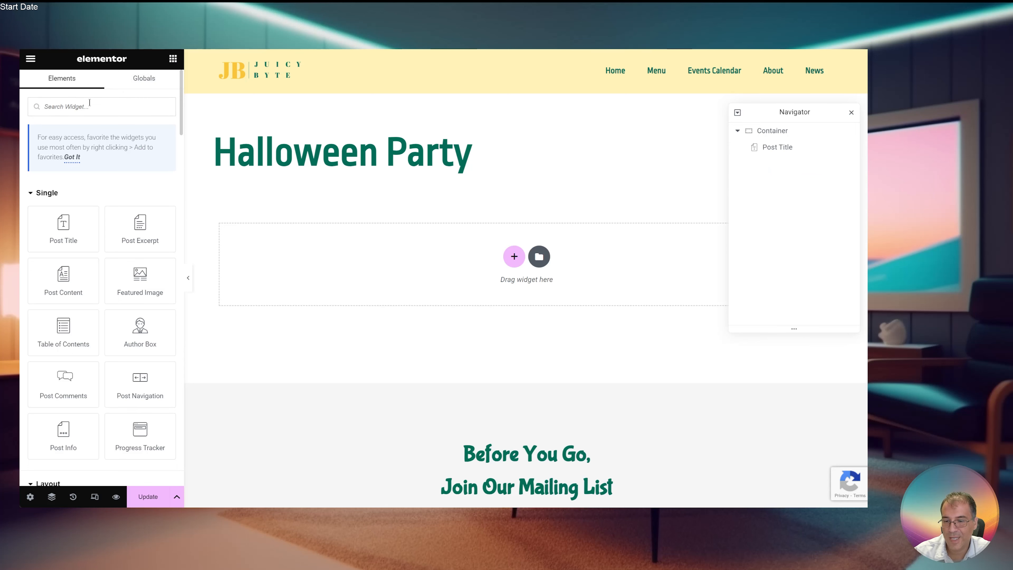
Add a Dynamic Field widget below the post title with Meta Data as its source and Start Date as its meta field
type("dyna")
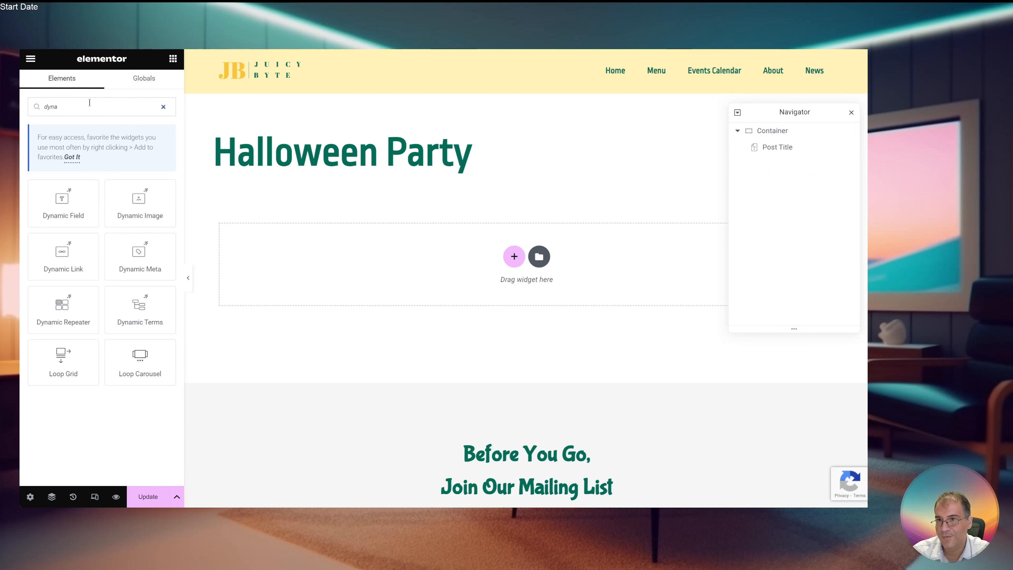
left_click_drag(64, 203, 271, 172)
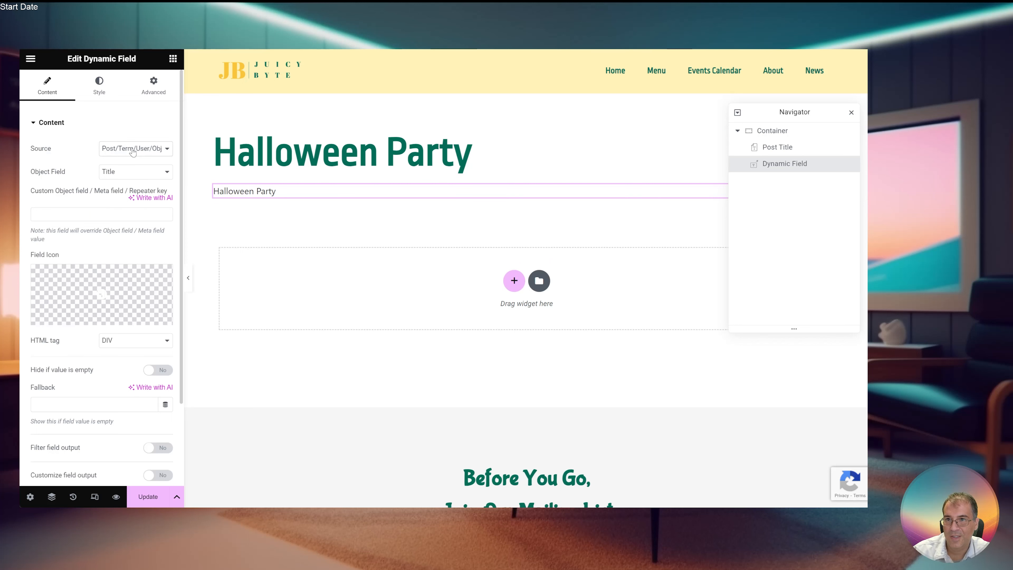
left_click(144, 174)
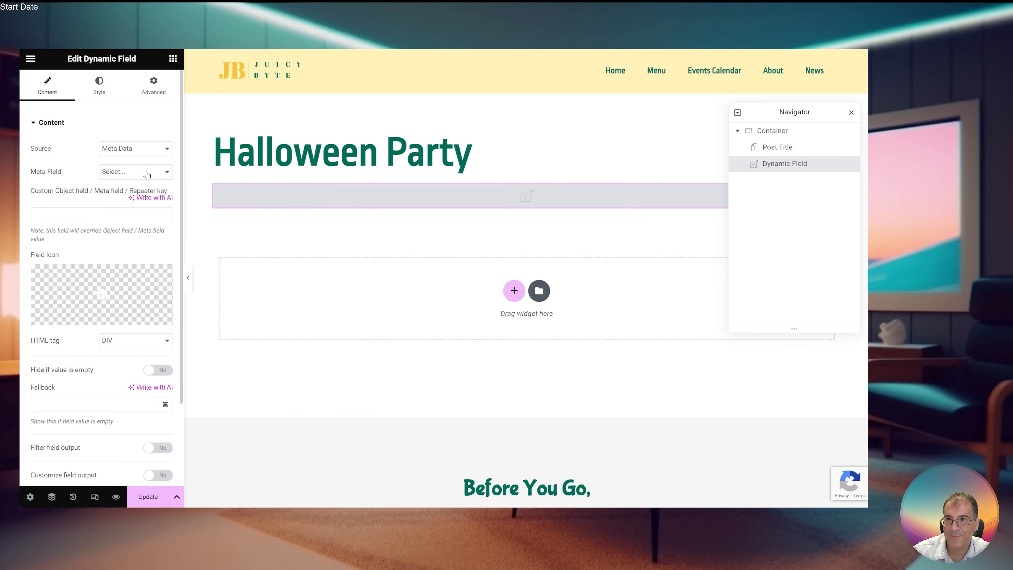
left_click(141, 185)
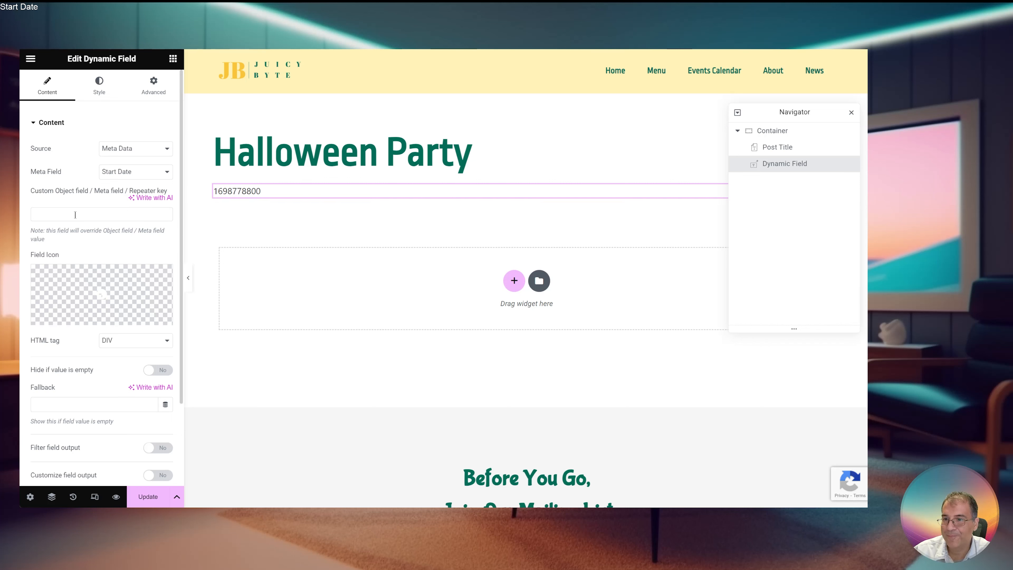
Enable customized and filtered output for the dynamic field, using Format date as the callback
scroll(75, 214, "down", 3)
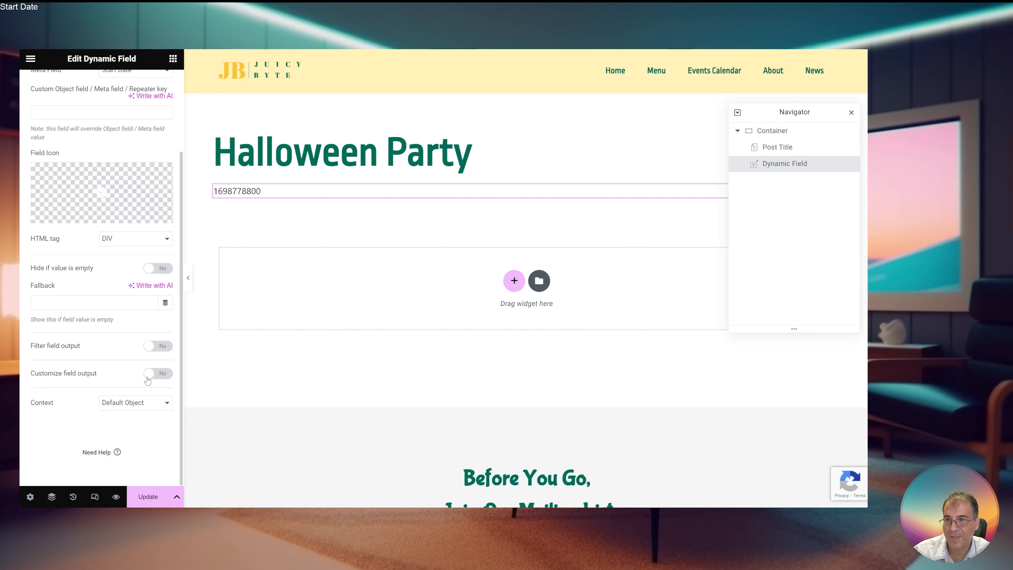
left_click(157, 379)
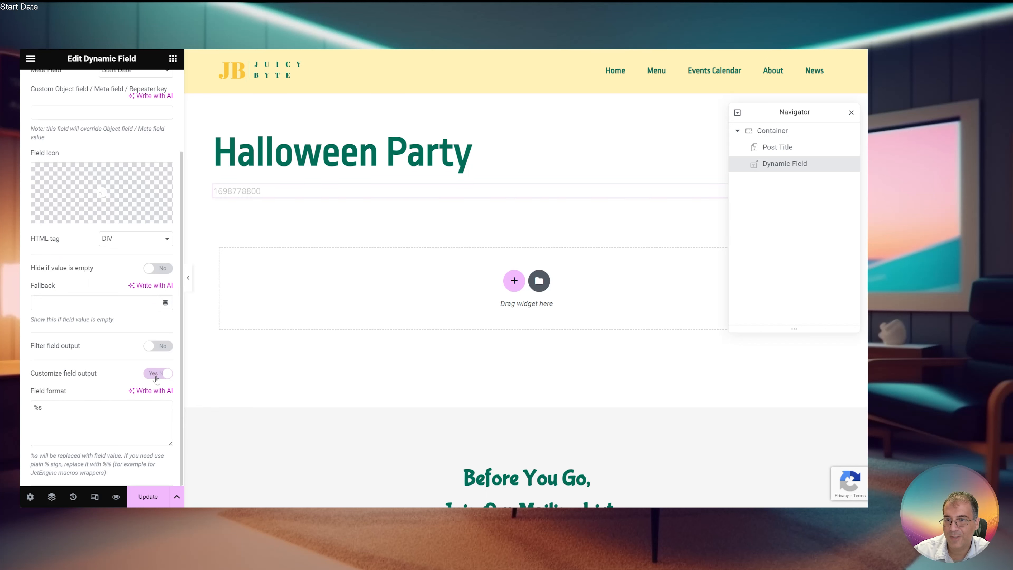
left_click(153, 346)
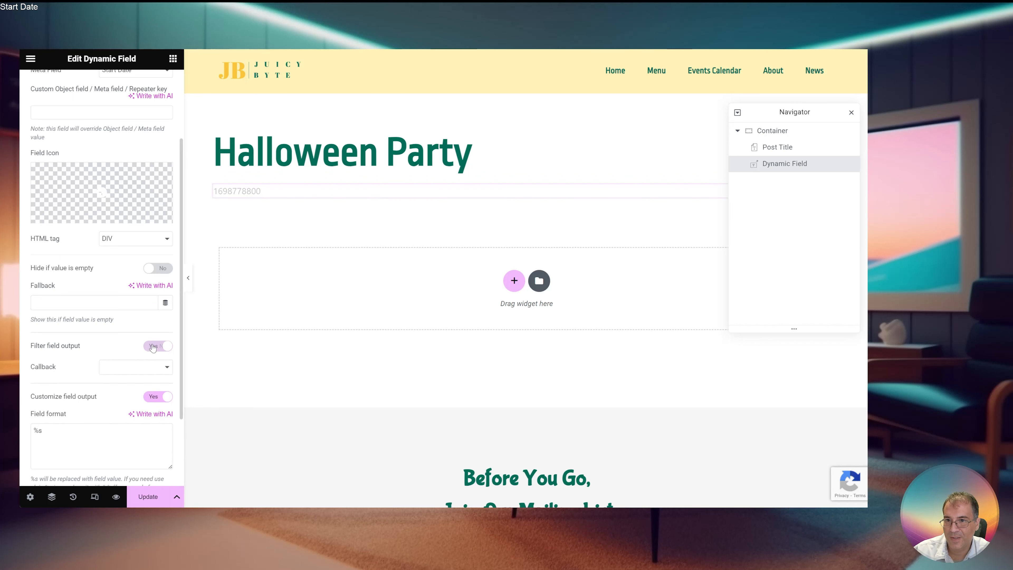
left_click(136, 383)
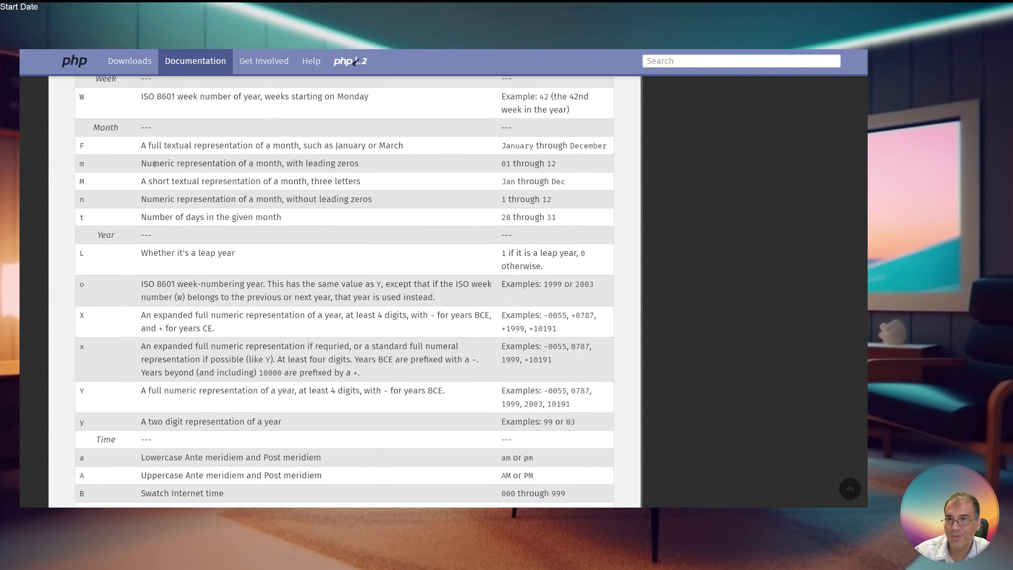
Look up the 12-hour character with leading zeros in the PHP date format table and extend the field's format to "F j, Y h"
scroll(161, 219, "up", 5)
scroll(126, 130, "up", 2)
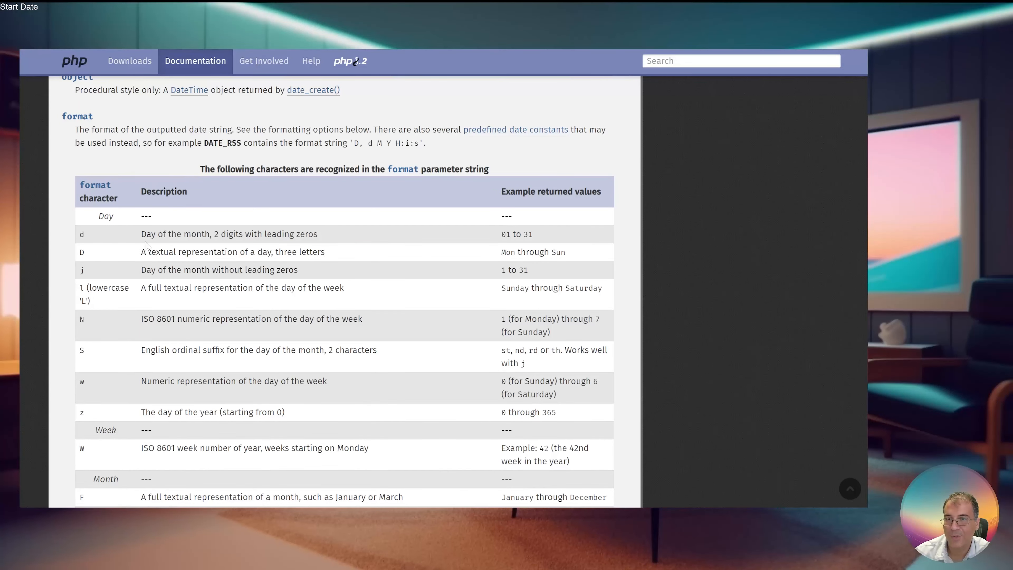
scroll(144, 244, "down", 5)
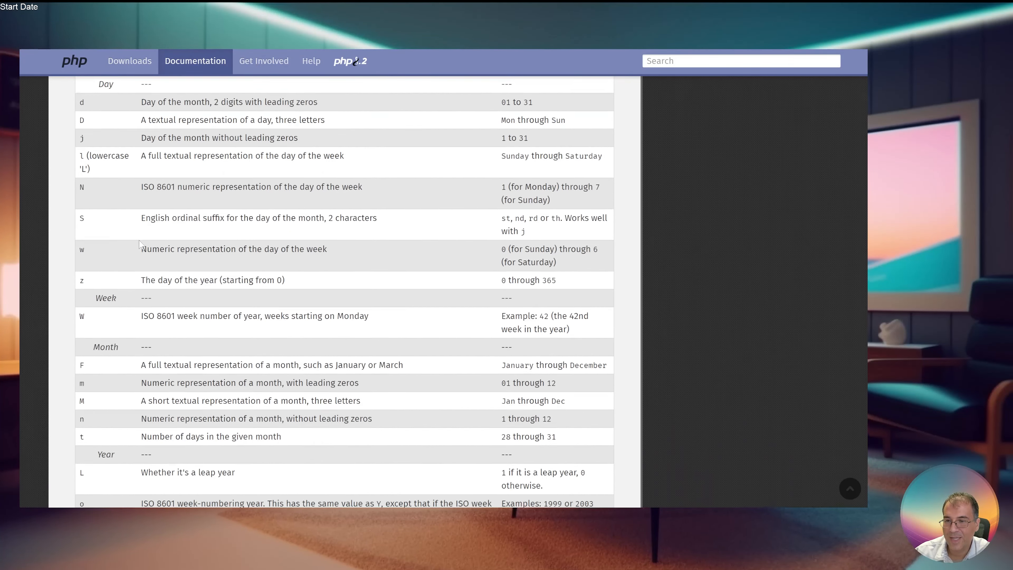
scroll(140, 244, "down", 3)
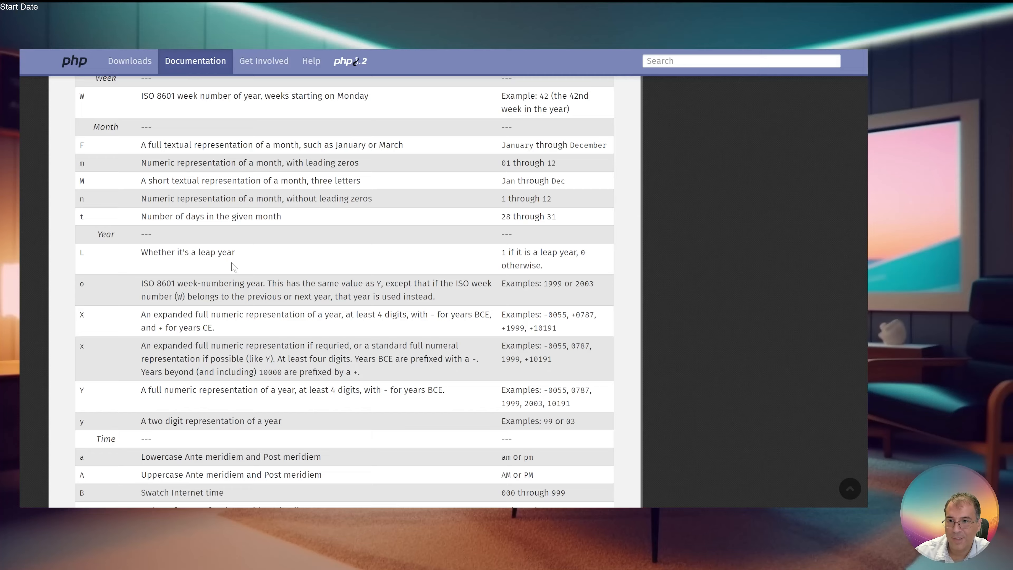
scroll(184, 353, "down", 5)
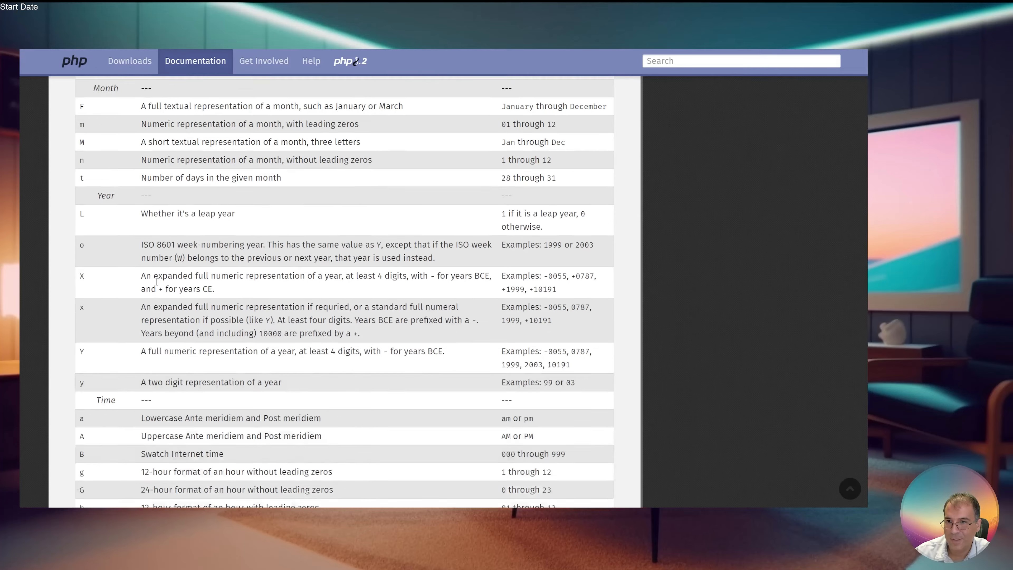
scroll(185, 353, "down", 3)
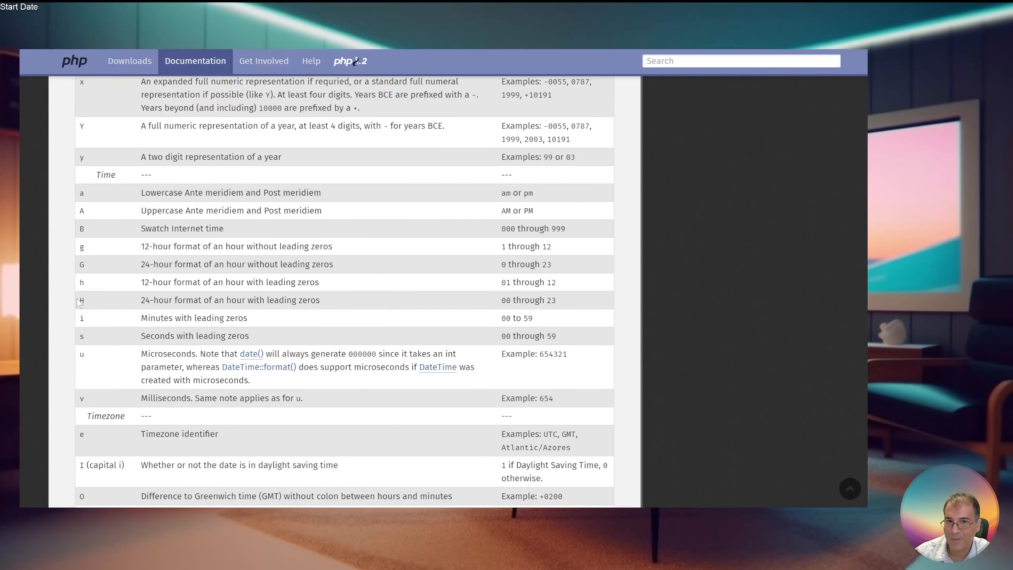
left_click_drag(138, 285, 328, 287)
double_click(86, 282)
left_click(98, 24)
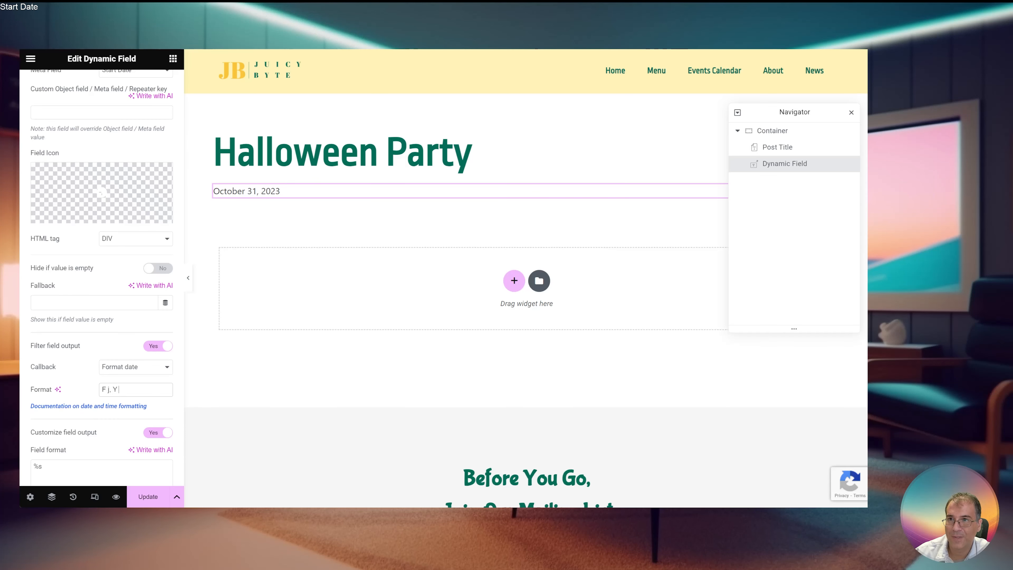
type("h")
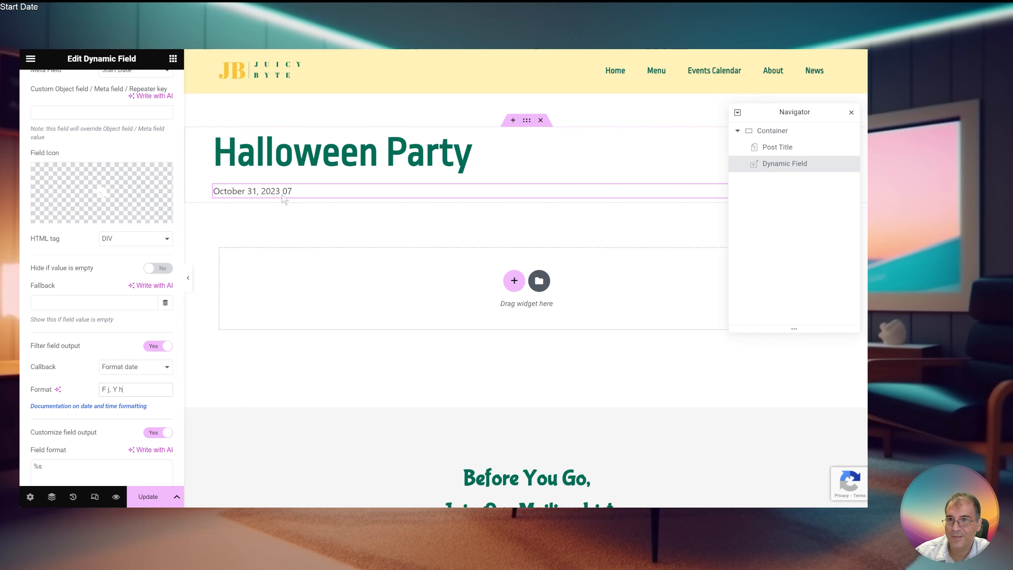
Look up the minutes character in the PHP date format table and extend the field's format to "F j, Y h:i"
left_click(415, 24)
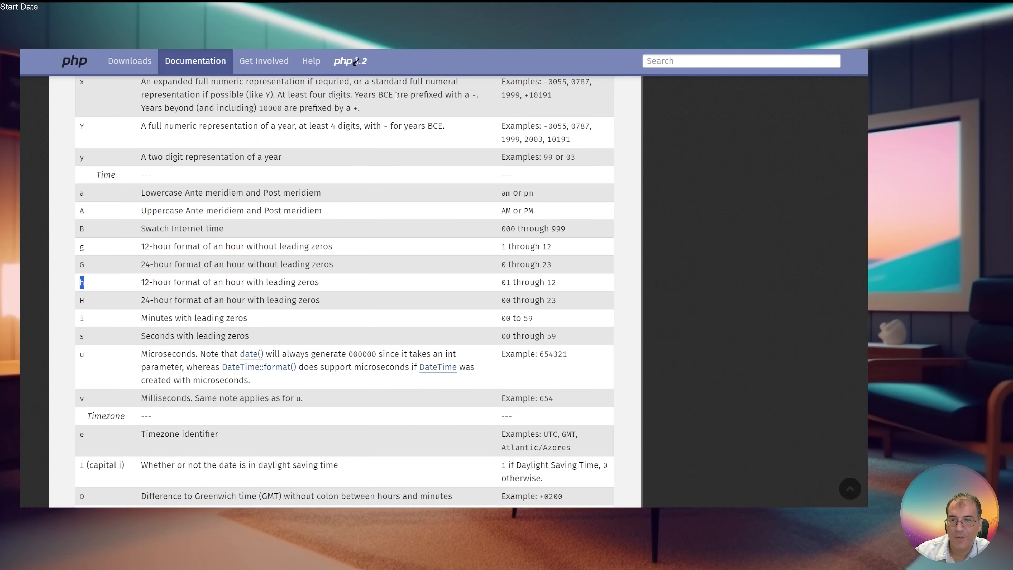
double_click(86, 321)
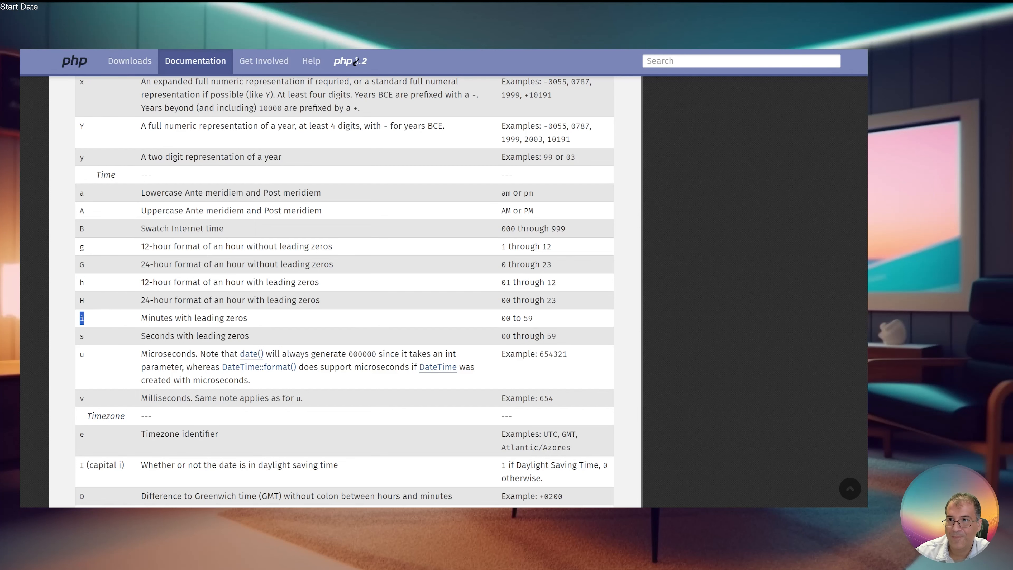
left_click(279, 24)
left_click(149, 394)
type(":")
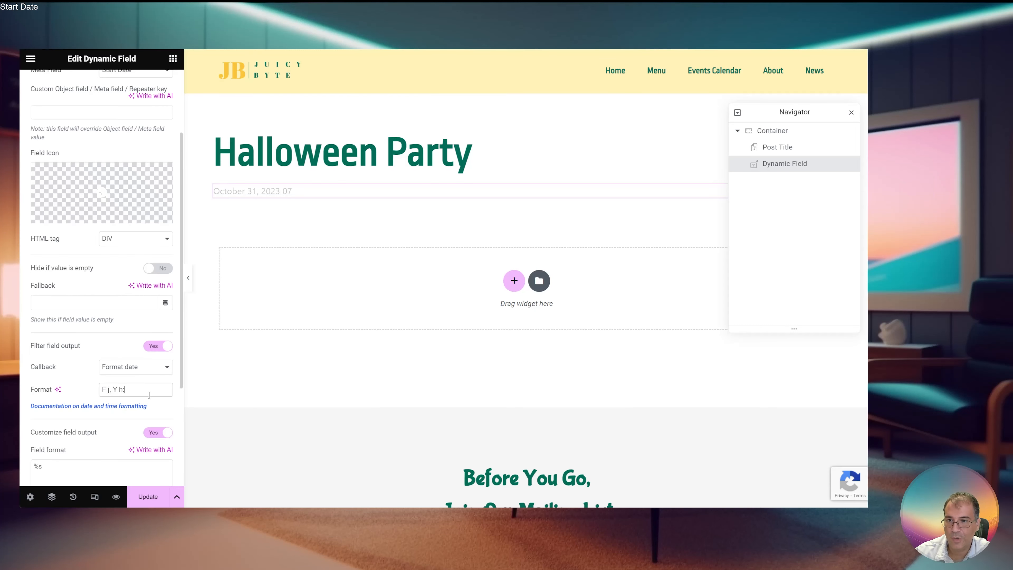
type("i")
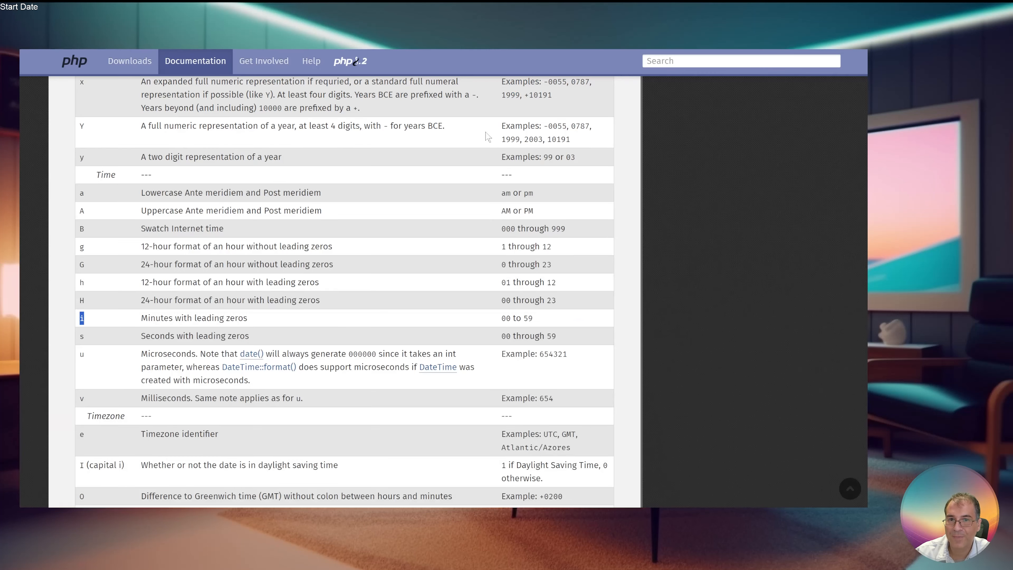
Look up the lowercase am/pm character in the PHP date format table and extend the field's format to "F j, Y h:ia"
scroll(522, 331, "up", 1)
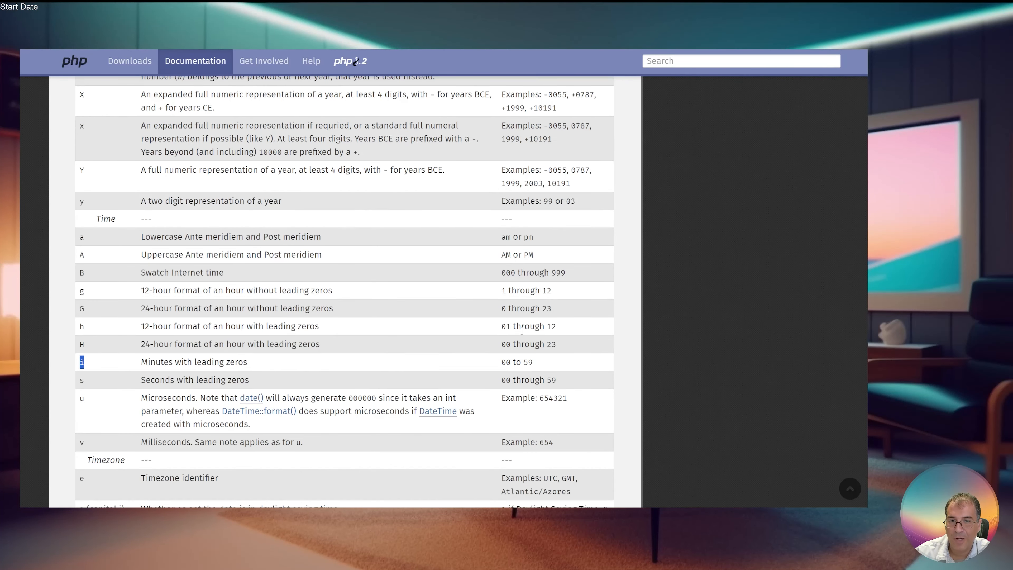
scroll(521, 331, "down", 2)
scroll(524, 336, "up", 3)
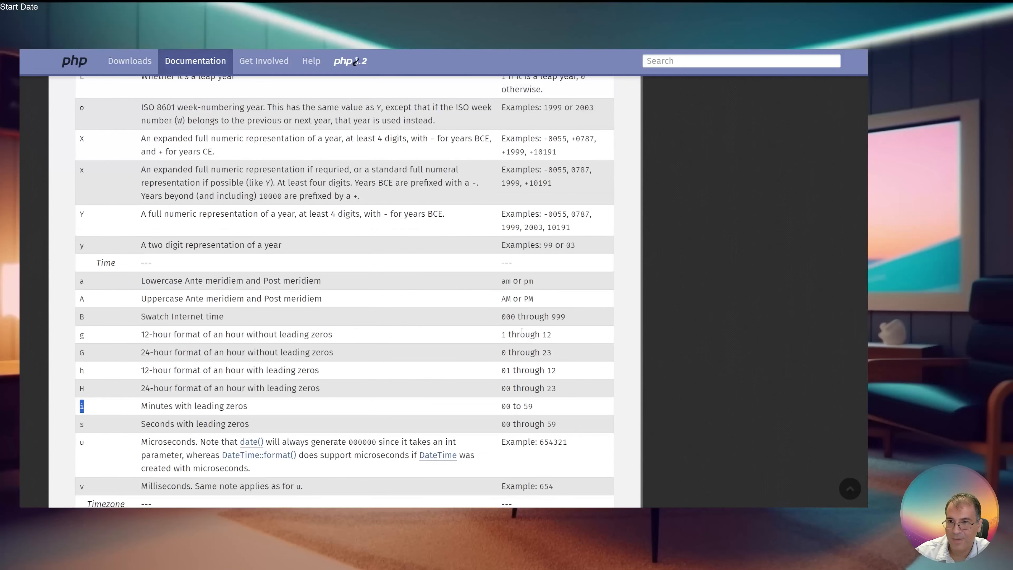
triple_click(501, 281)
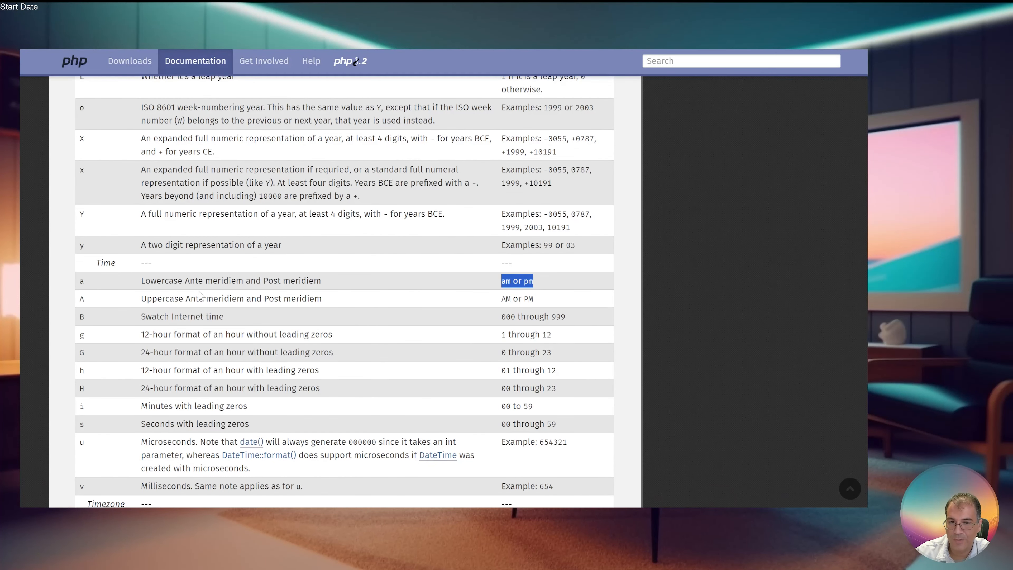
double_click(81, 281)
key("ctrl+shift+Tab")
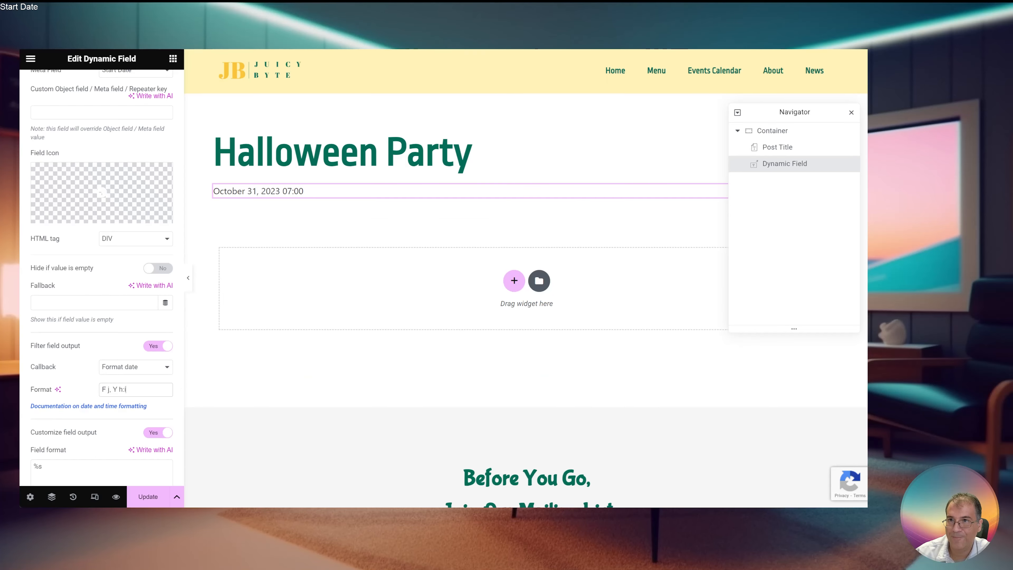
left_click(141, 393)
type("a")
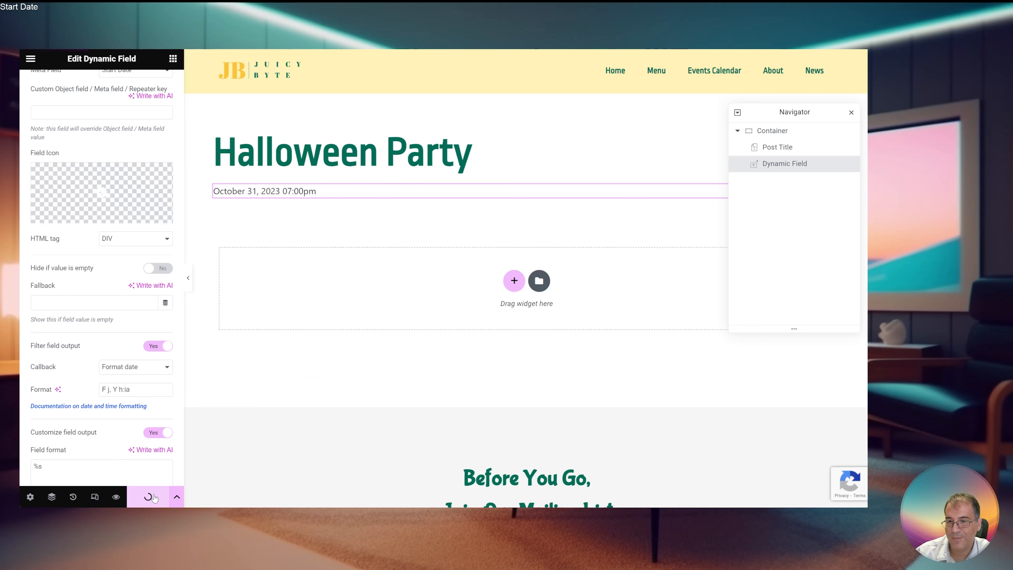
Duplicate the Dynamic Field, set the copy's meta field to End Date, and save the template
right_click(756, 172)
left_click(779, 195)
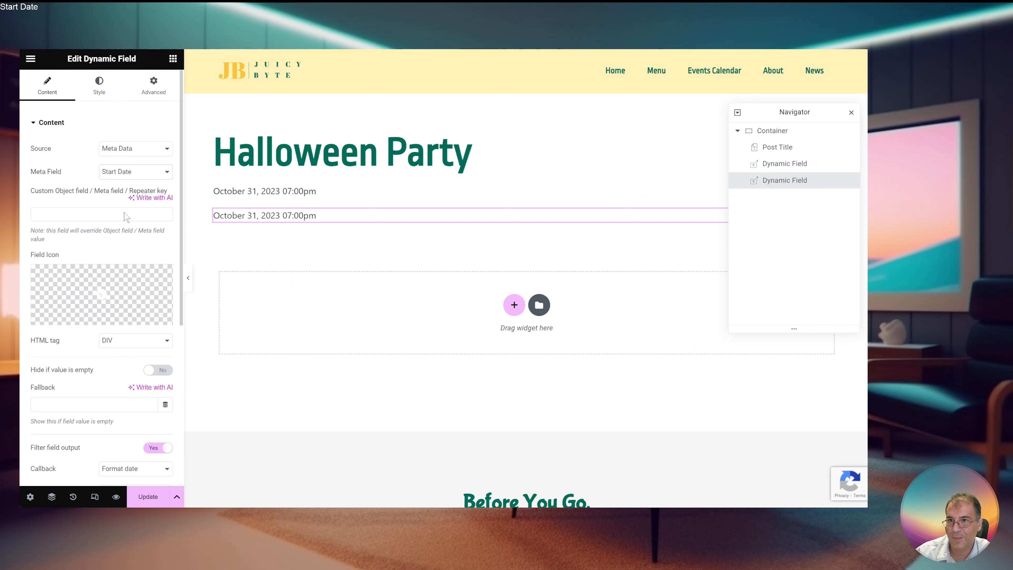
left_click(129, 239)
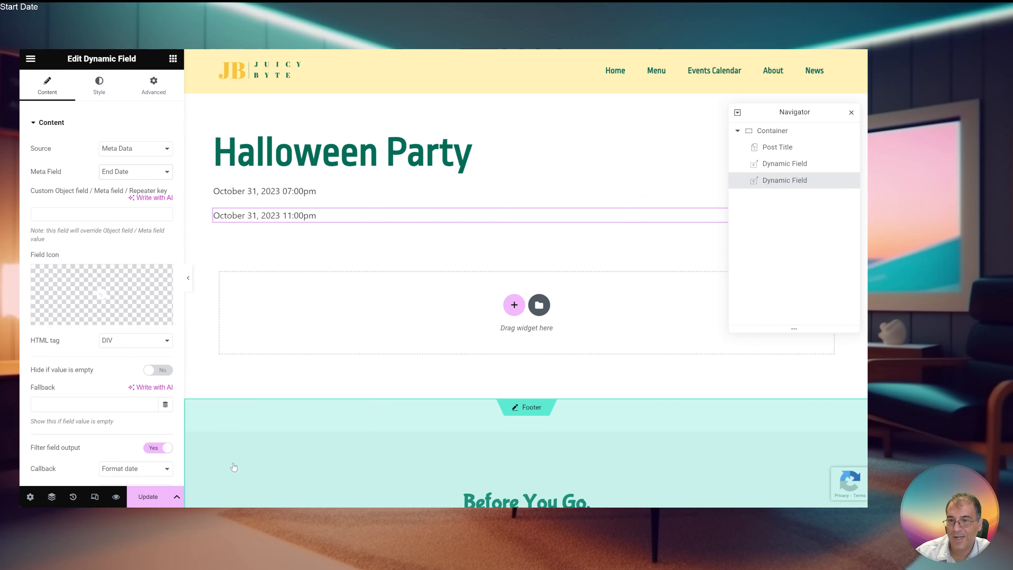
left_click(140, 502)
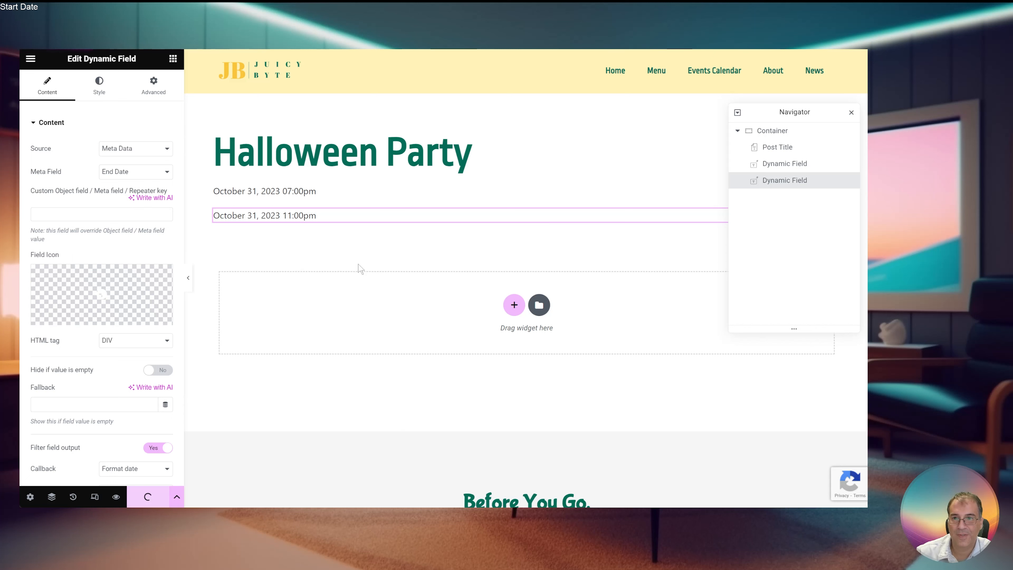
Add a new container nested inside the main container, below the two date fields
left_click(324, 197)
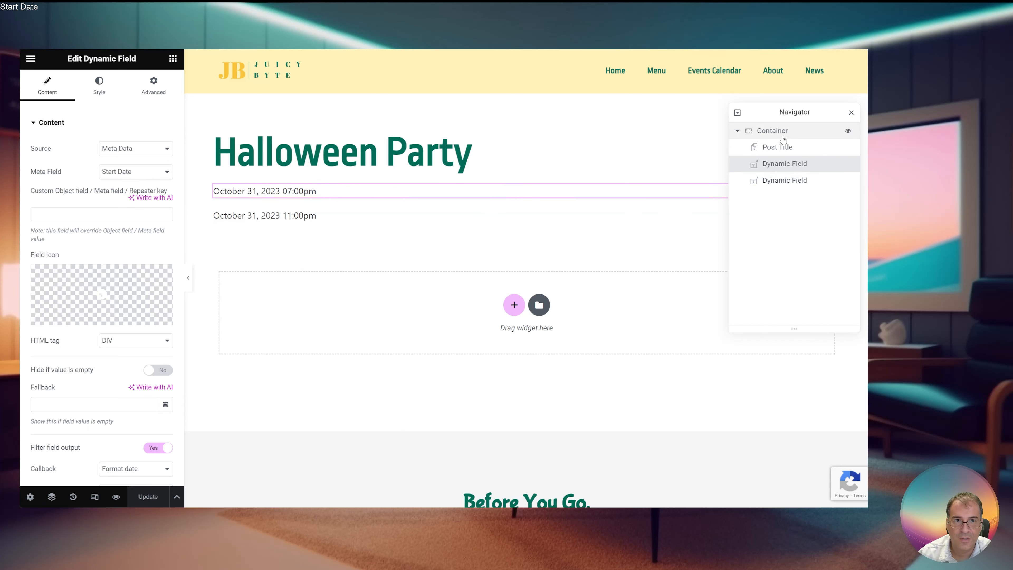
left_click(781, 148)
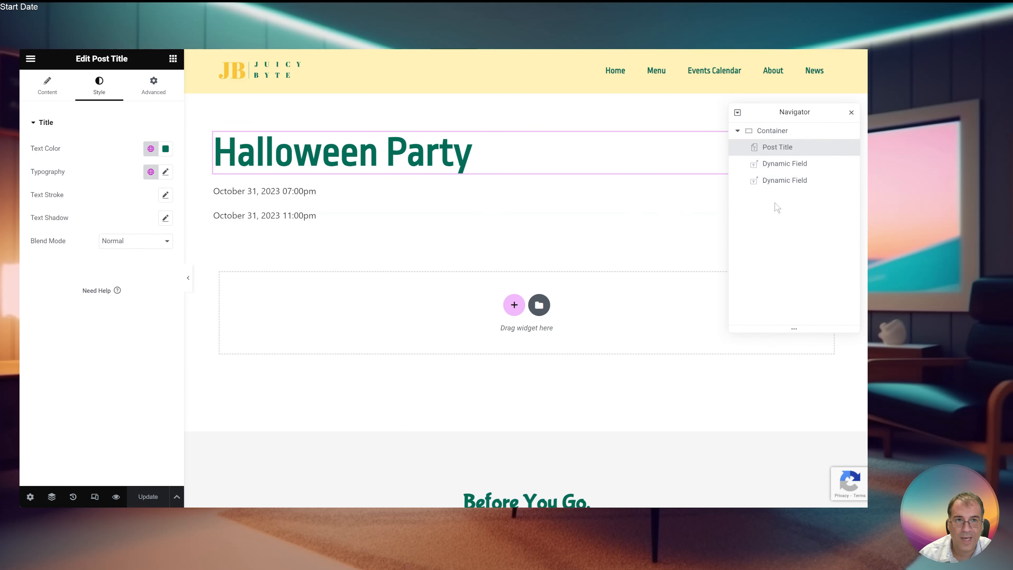
right_click(779, 131)
left_click(800, 175)
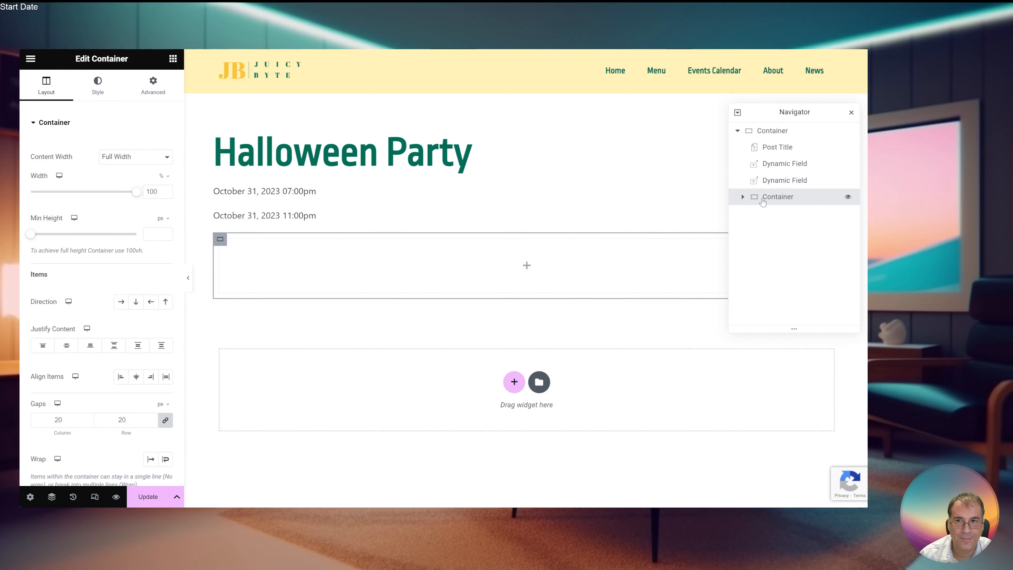
left_click(774, 132)
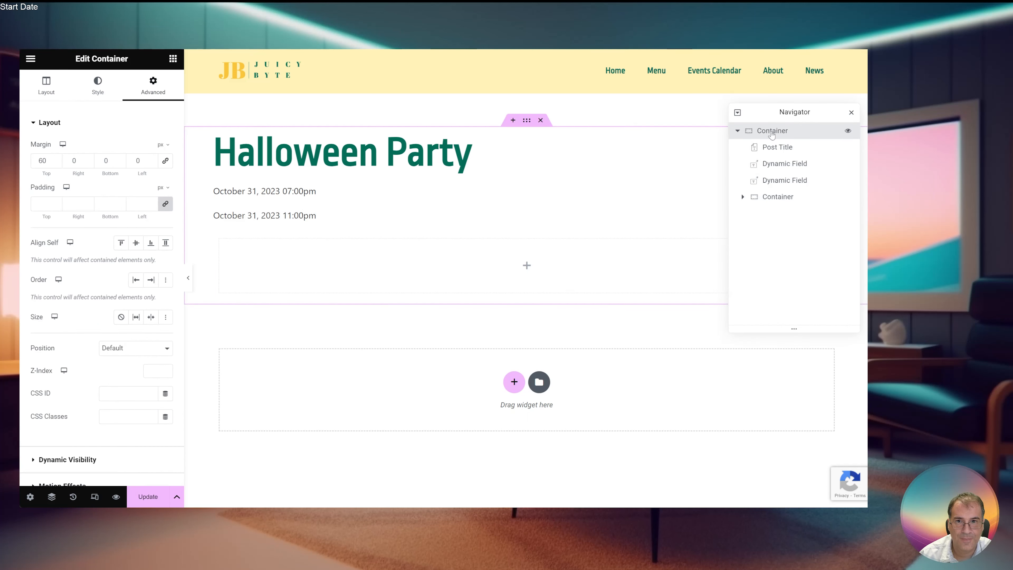
Add a separate single-column container below the main container and delete the empty nested container
left_click(512, 381)
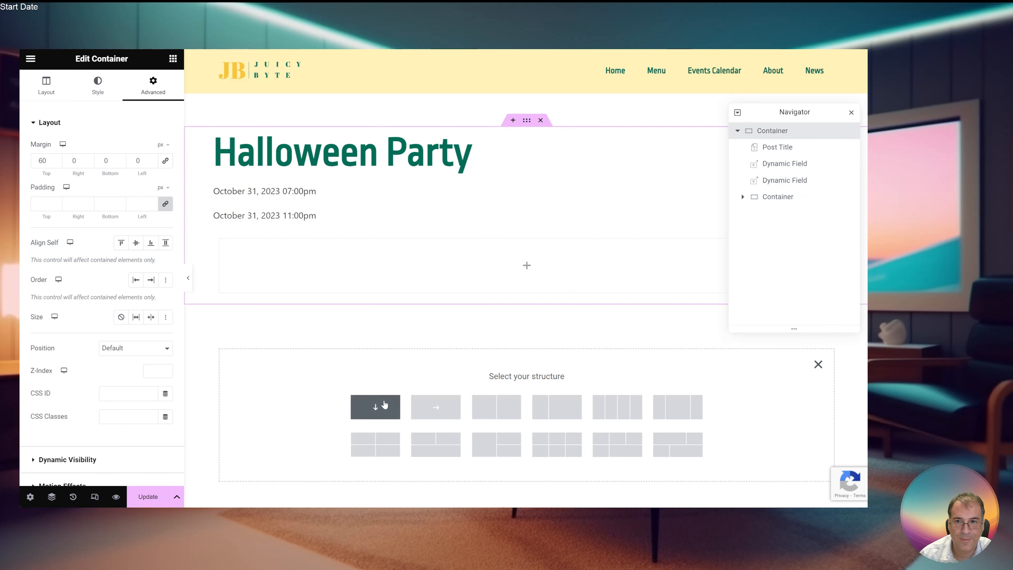
left_click(377, 406)
right_click(772, 198)
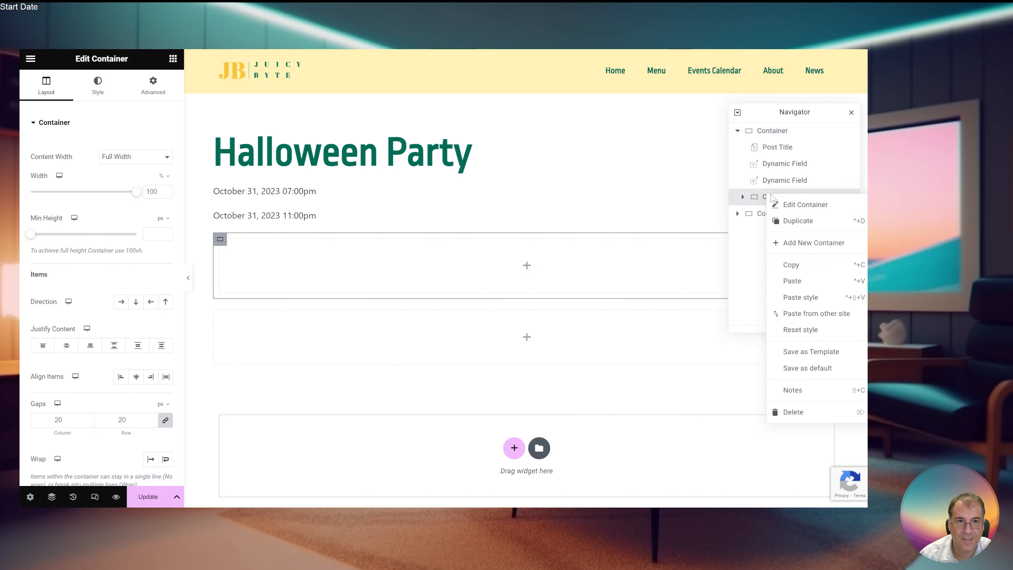
left_click(800, 412)
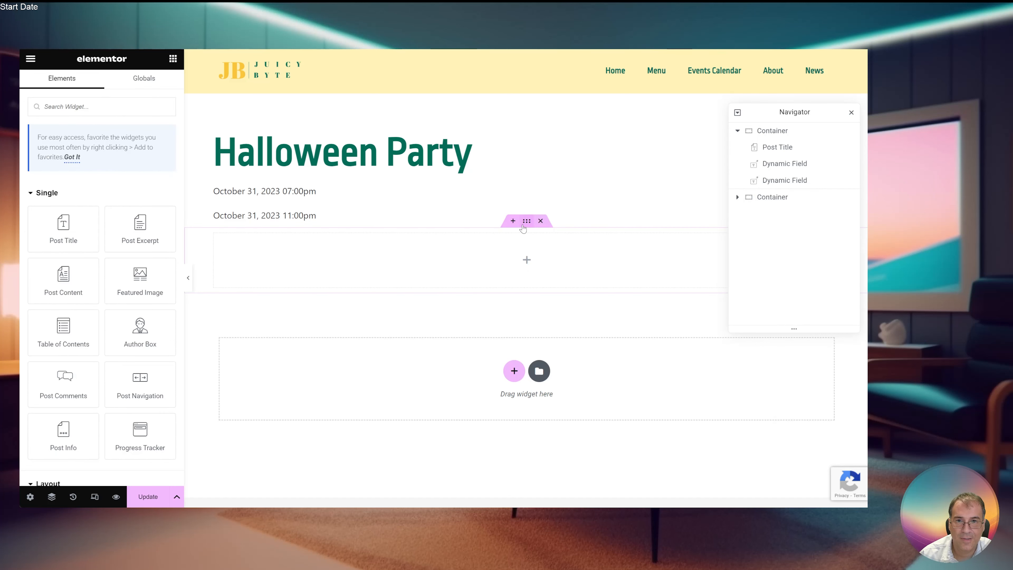
Set the new container's direction to a left-to-right row and move both date Dynamic Fields into it
left_click(526, 221)
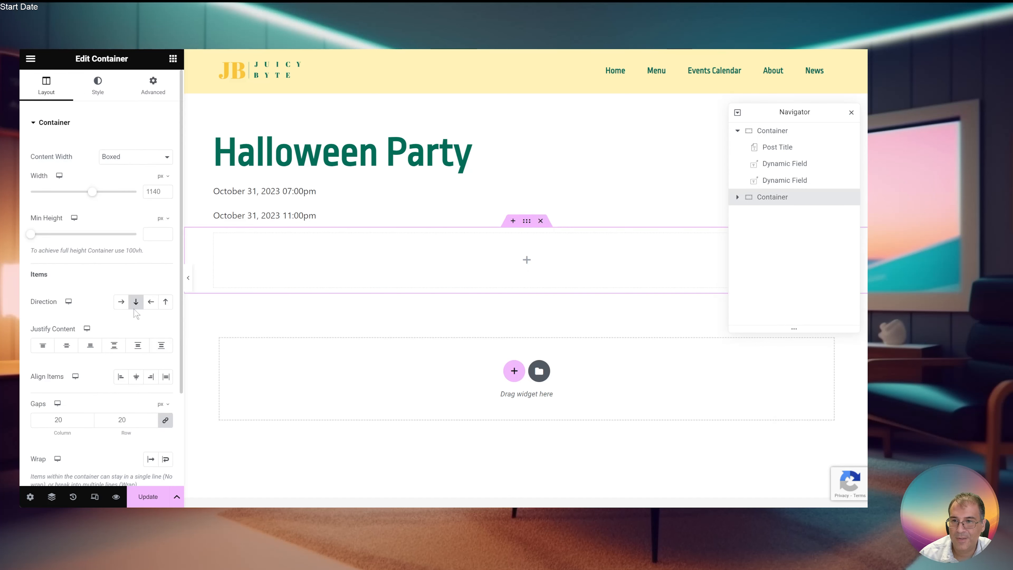
left_click(124, 305)
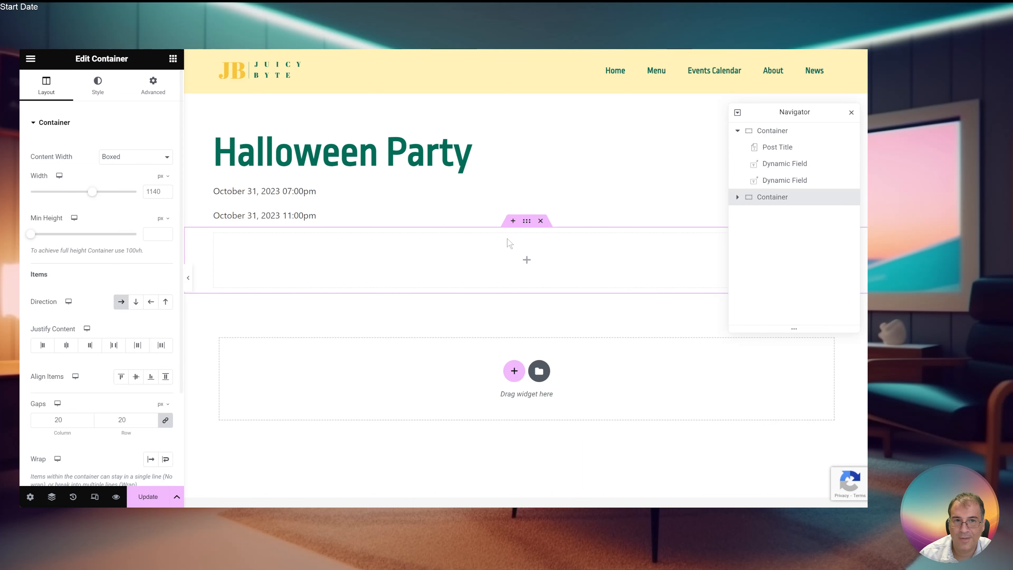
left_click_drag(844, 164, 796, 197)
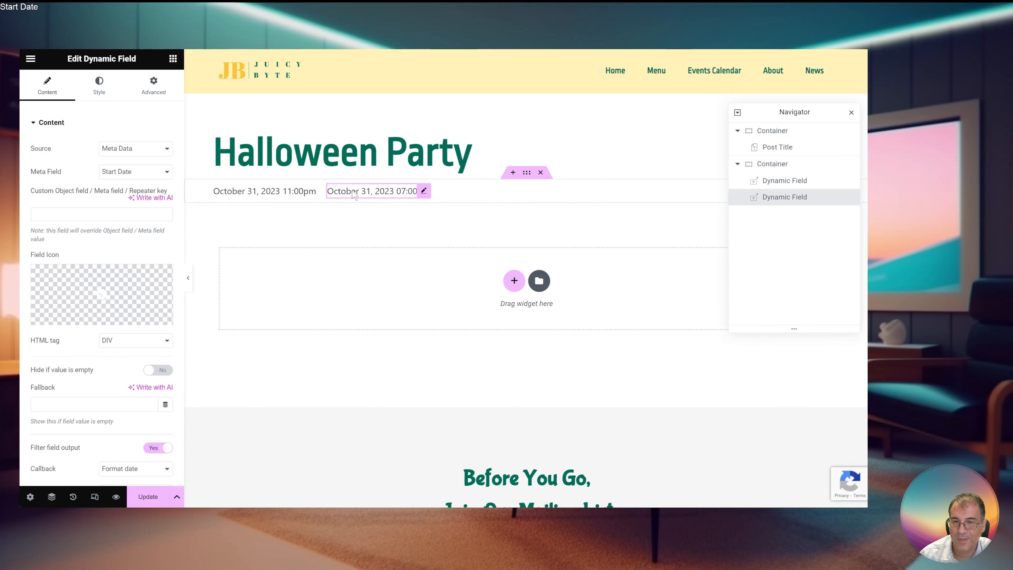
Save the template and set the second date field's output format to "- %s"
left_click(284, 195)
left_click(353, 193)
key("ctrl+s")
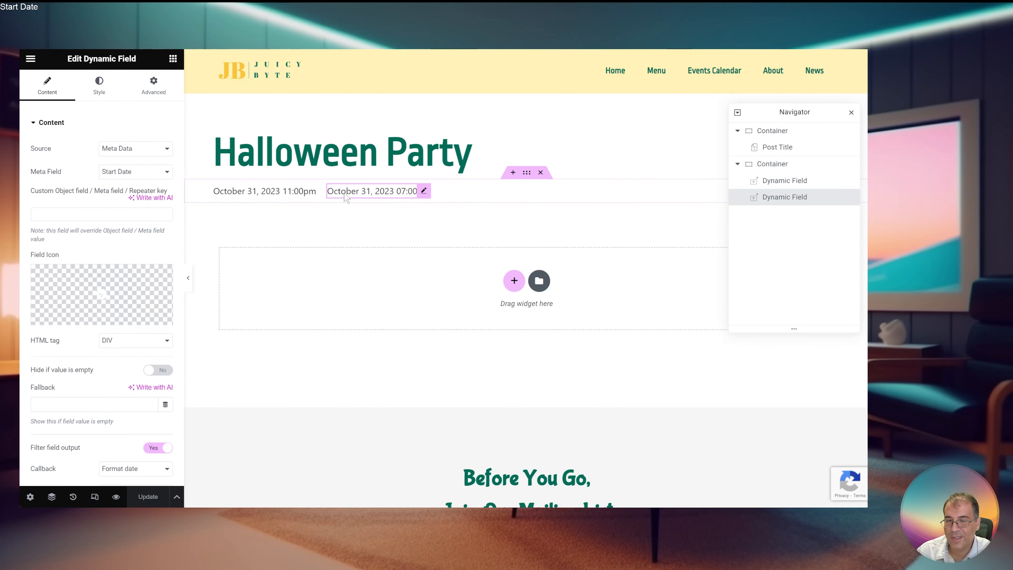
scroll(119, 319, "down", 6)
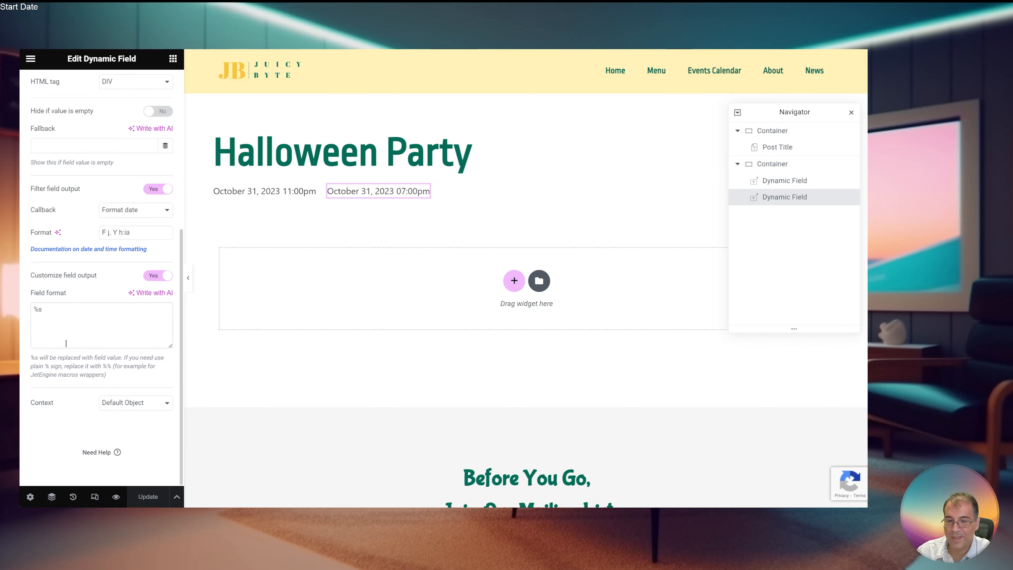
type("-")
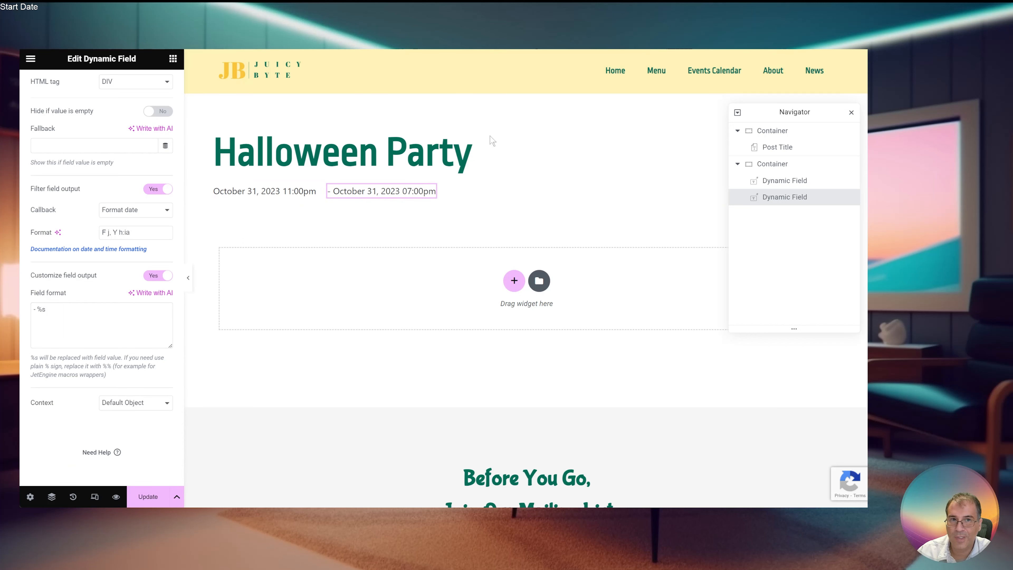
Set the second date field's left margin to -14 px and save the template
left_click(834, 180)
left_click(834, 197)
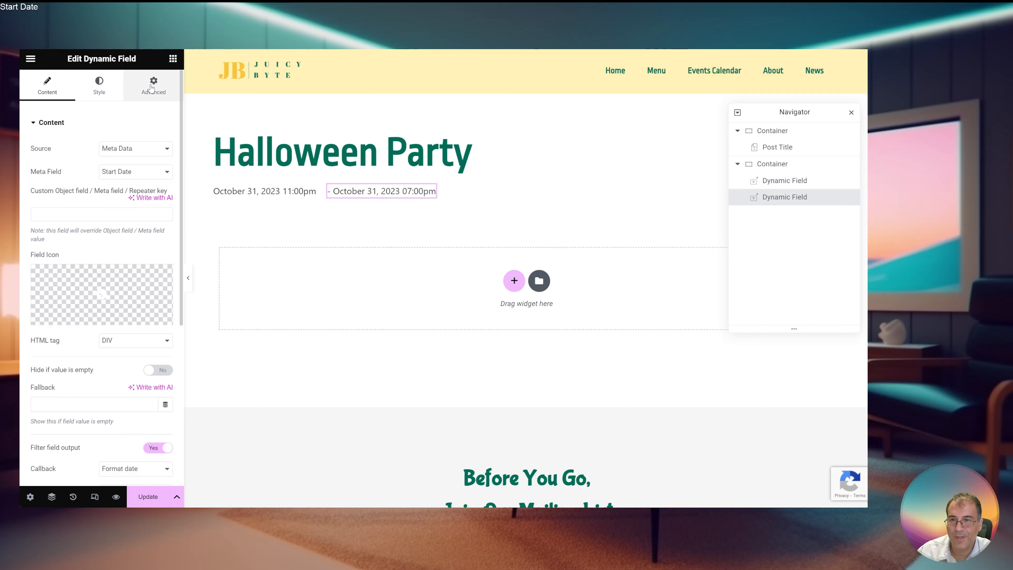
left_click(168, 87)
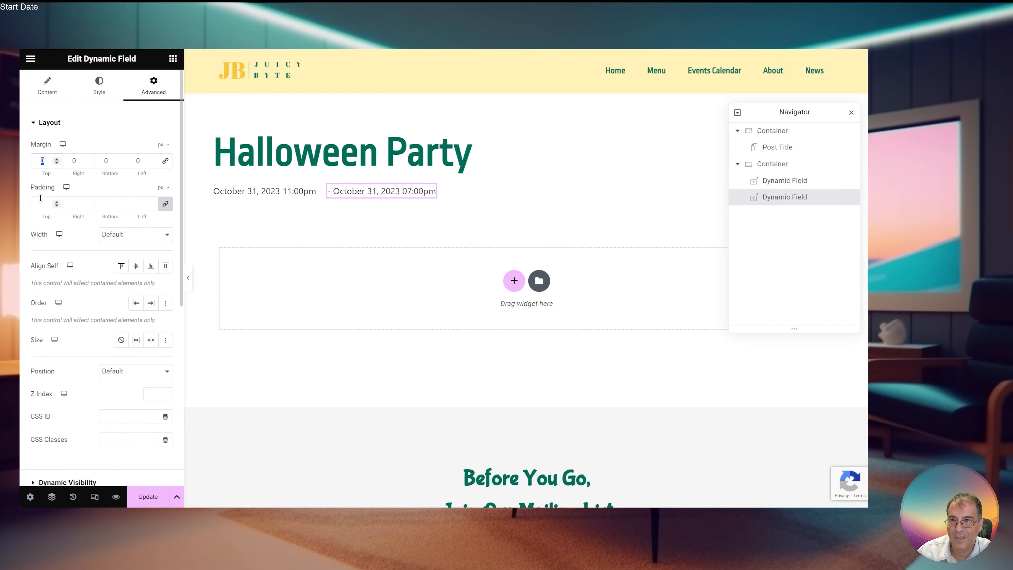
double_click(138, 161)
type("2")
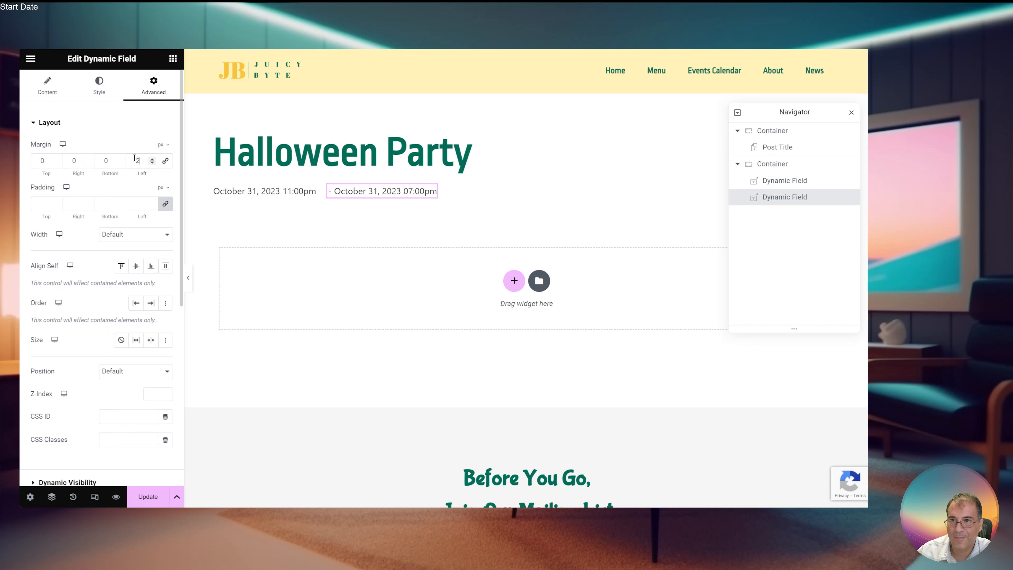
type("-20")
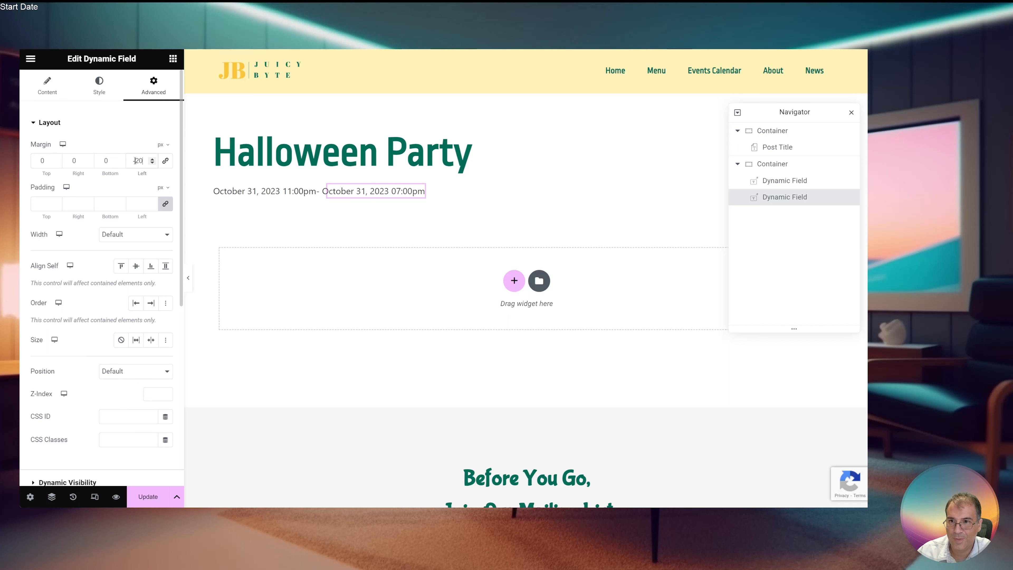
type("1")
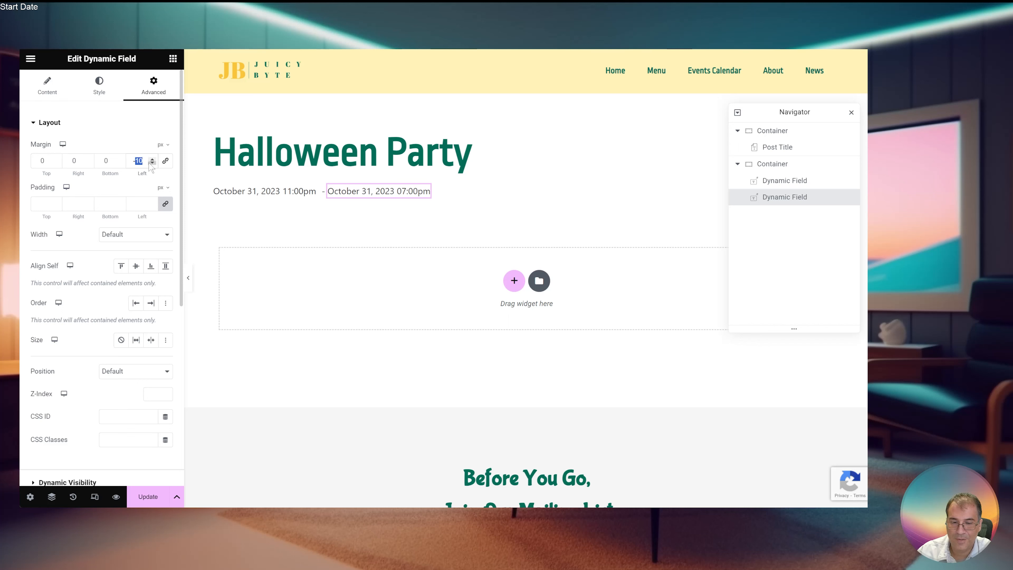
left_click(152, 163)
left_click(152, 162)
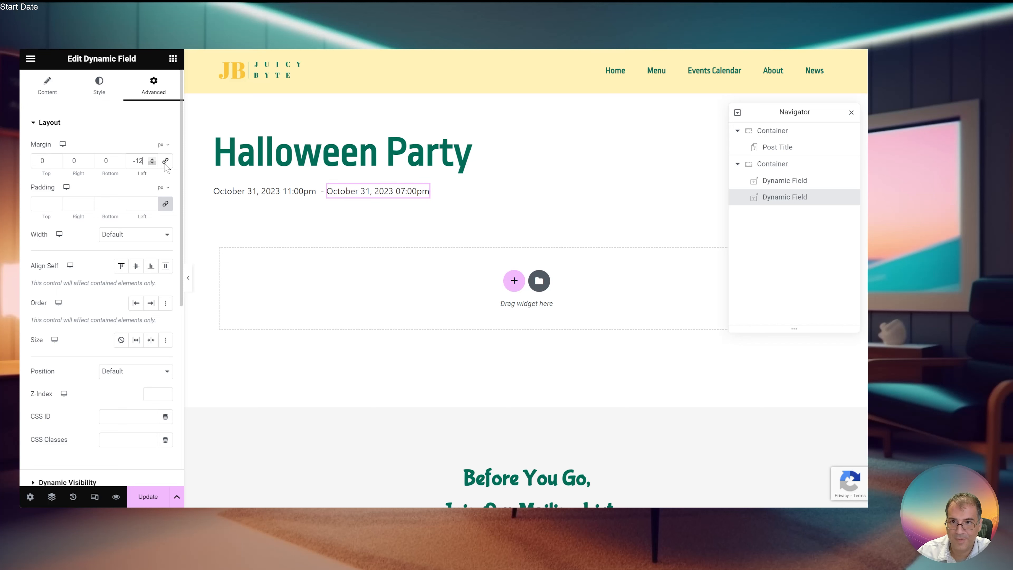
type("4")
key("ctrl+s")
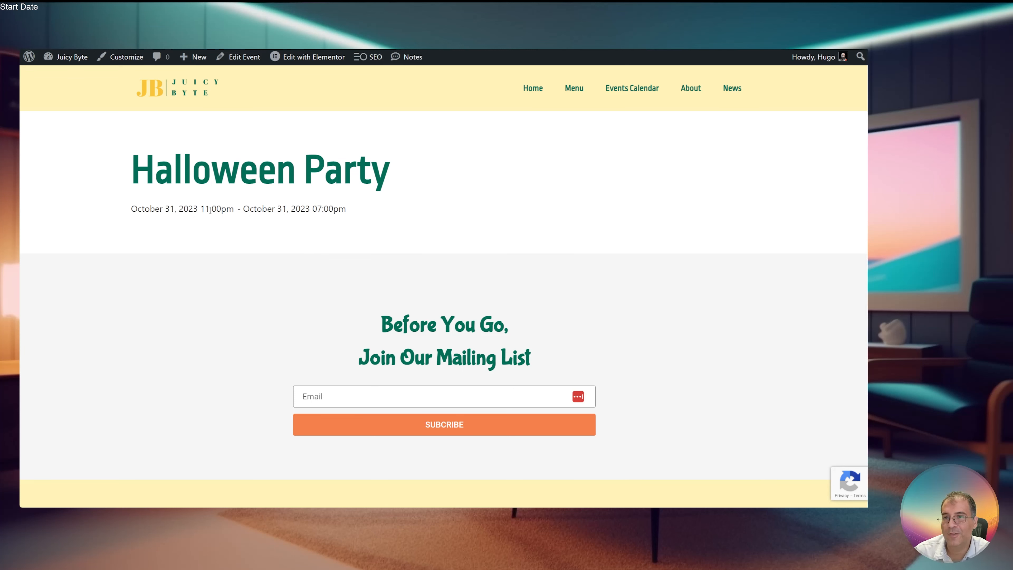
Compare the two event times displayed under the title on the live Halloween Party page
left_click_drag(210, 209, 235, 211)
left_click_drag(317, 211, 341, 219)
left_click(336, 216)
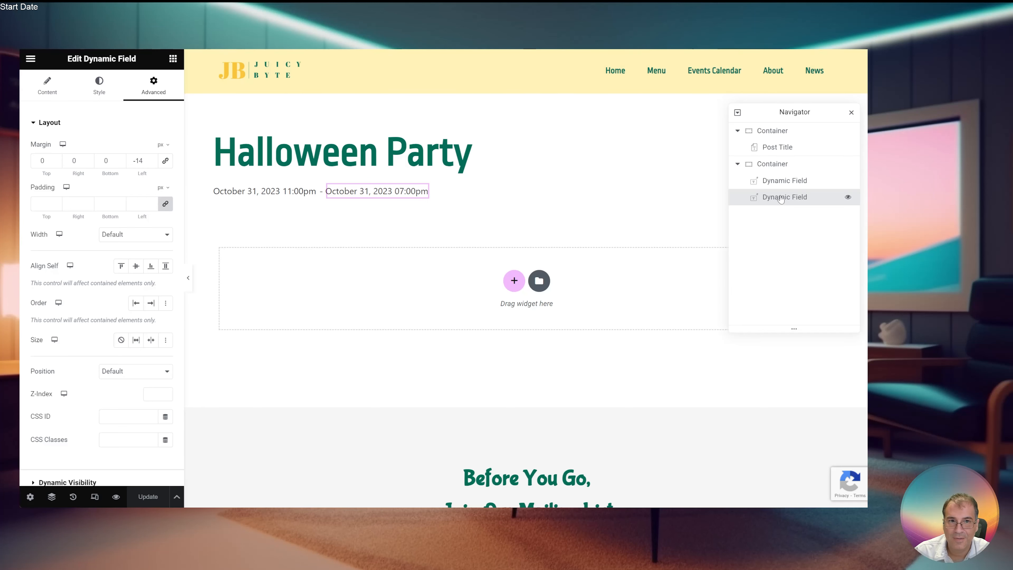
left_click_drag(774, 198, 786, 182)
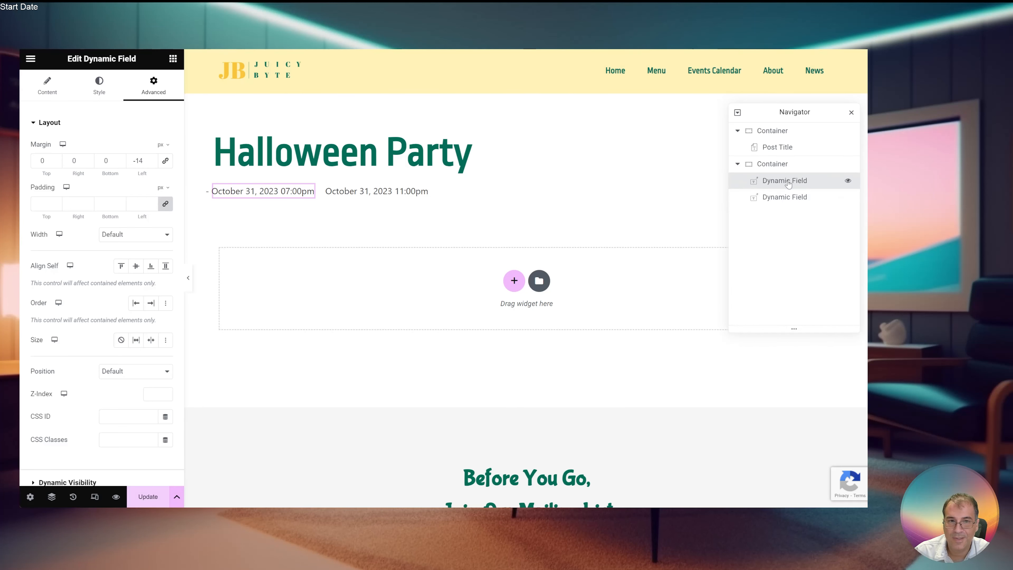
left_click(786, 199)
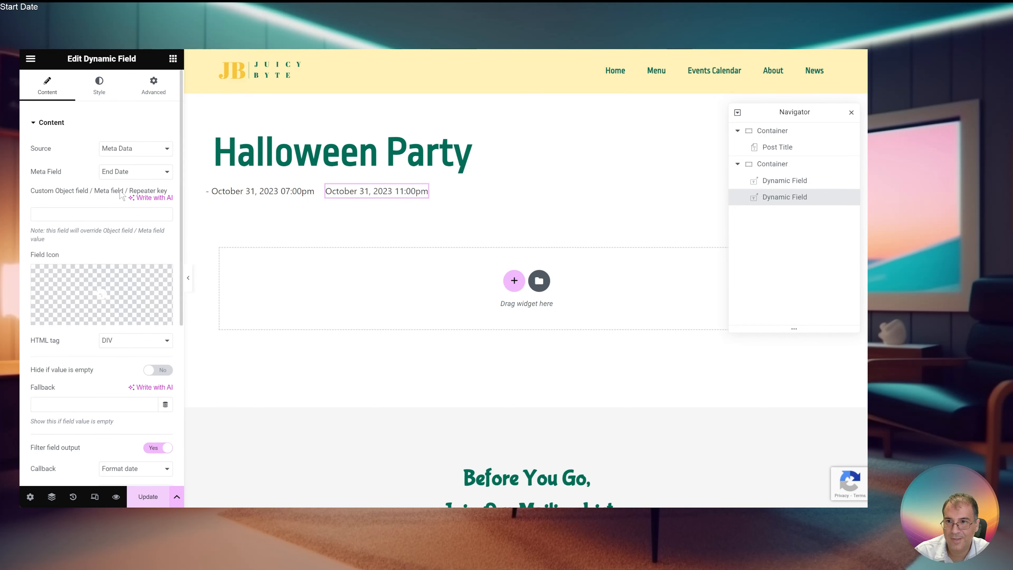
left_click(799, 182)
left_click_drag(799, 184, 808, 206)
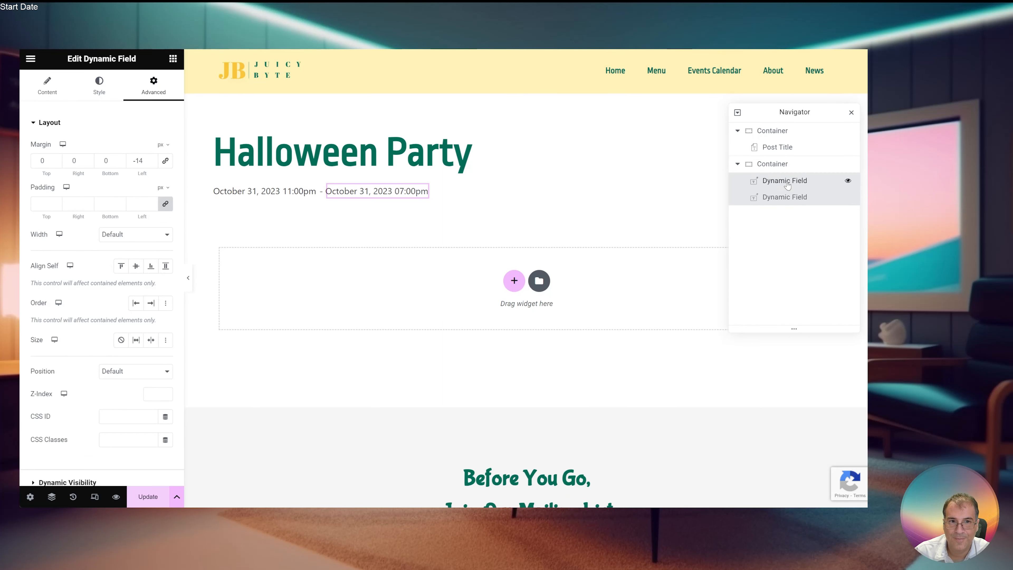
Set the first date field's meta field to Start Date and the second's to End Date, and save the template
left_click(838, 180)
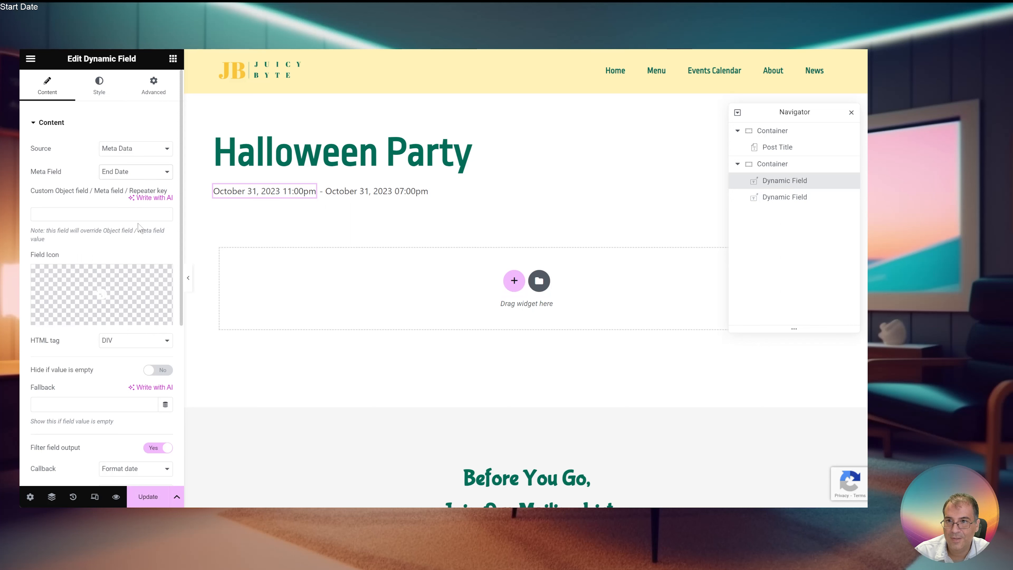
left_click(785, 197)
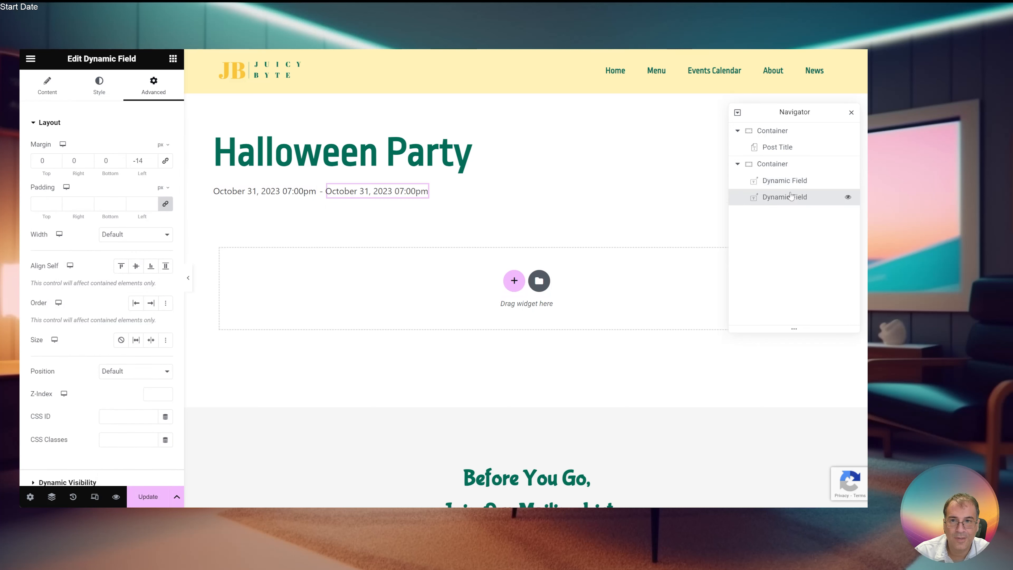
left_click(62, 91)
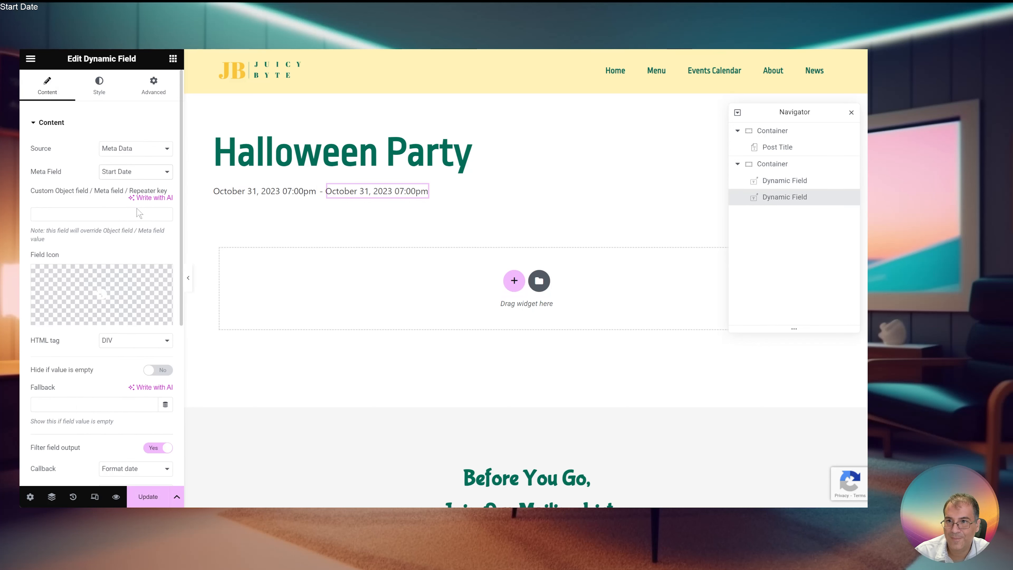
left_click(131, 246)
left_click(141, 499)
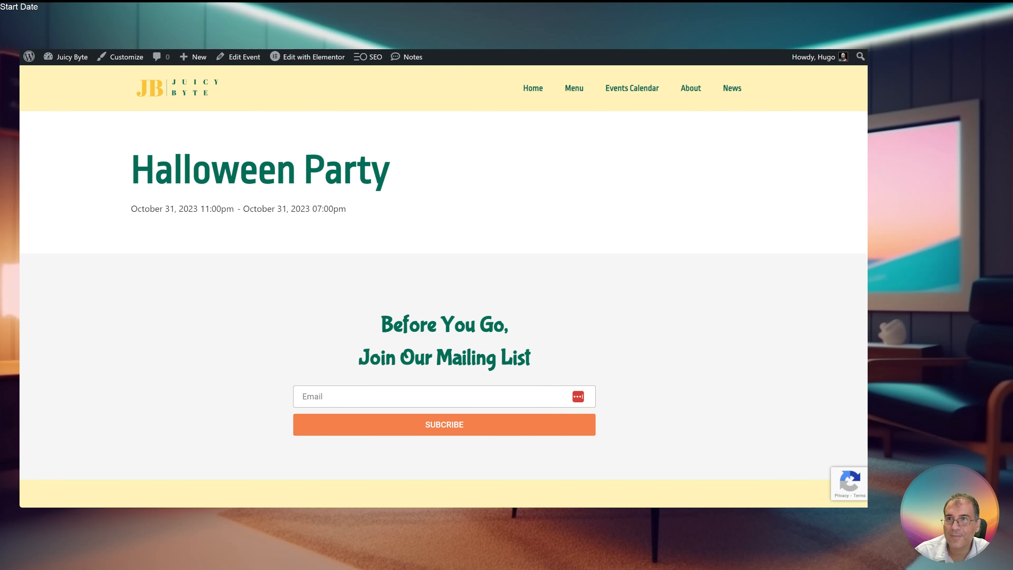
Reload the live Halloween Party page and check the start and end times under the title
key("F5")
left_click_drag(200, 209, 230, 215)
left_click_drag(329, 210, 351, 212)
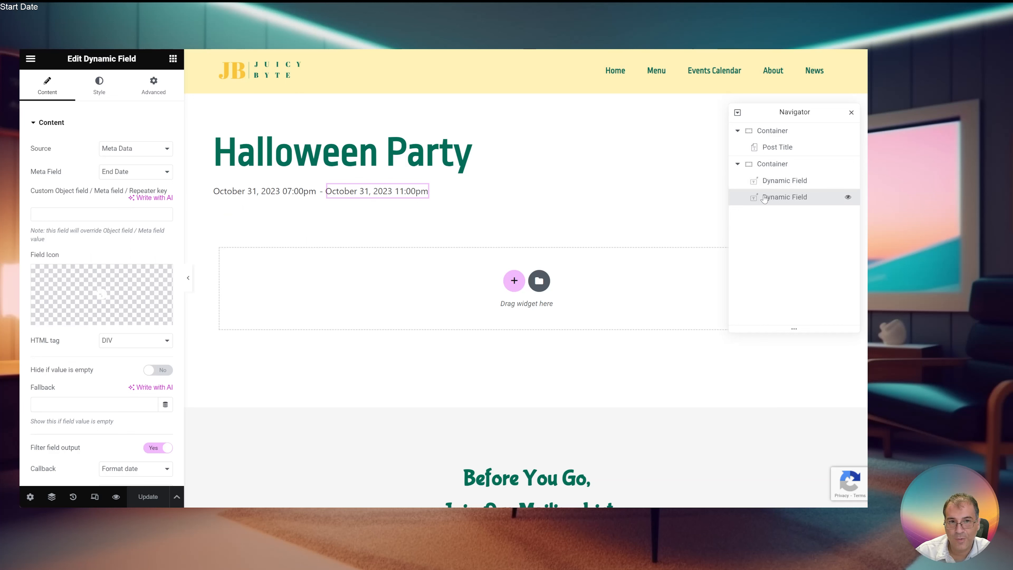
Rename the first Dynamic Field element as Start Date and the second as End Date
left_click(781, 186)
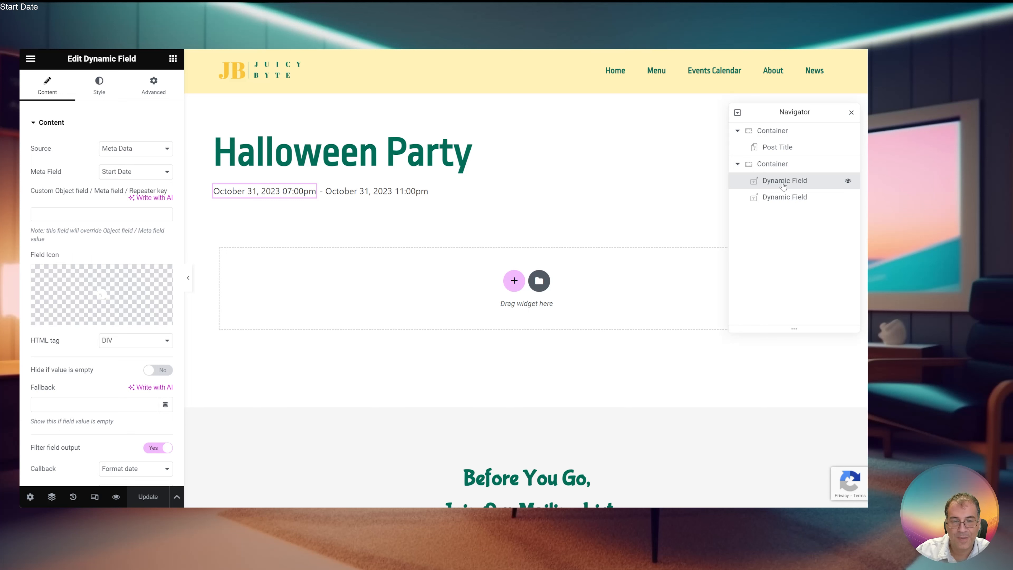
double_click(783, 186)
type("start Date")
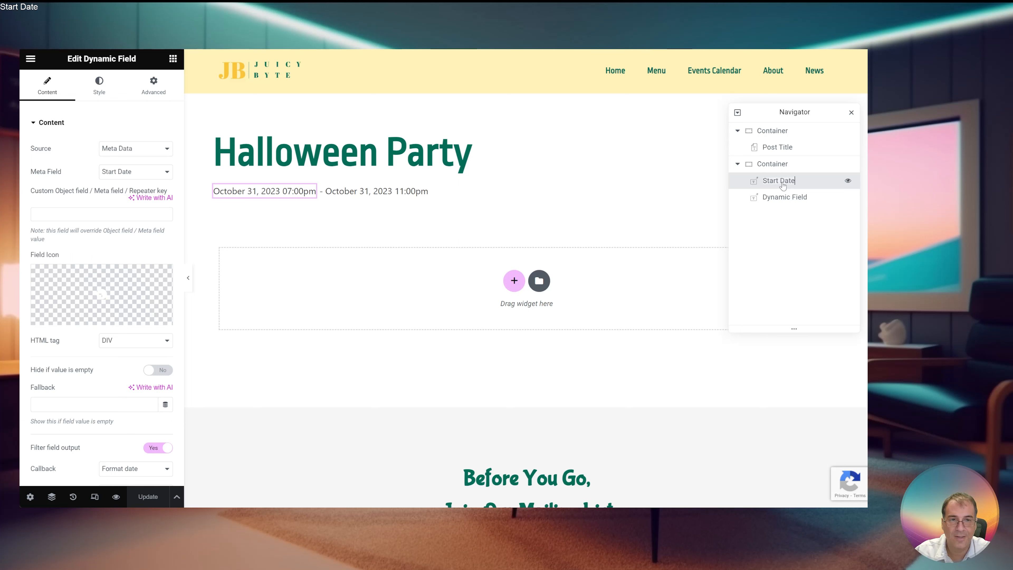
left_click(798, 197)
double_click(800, 198)
type("En")
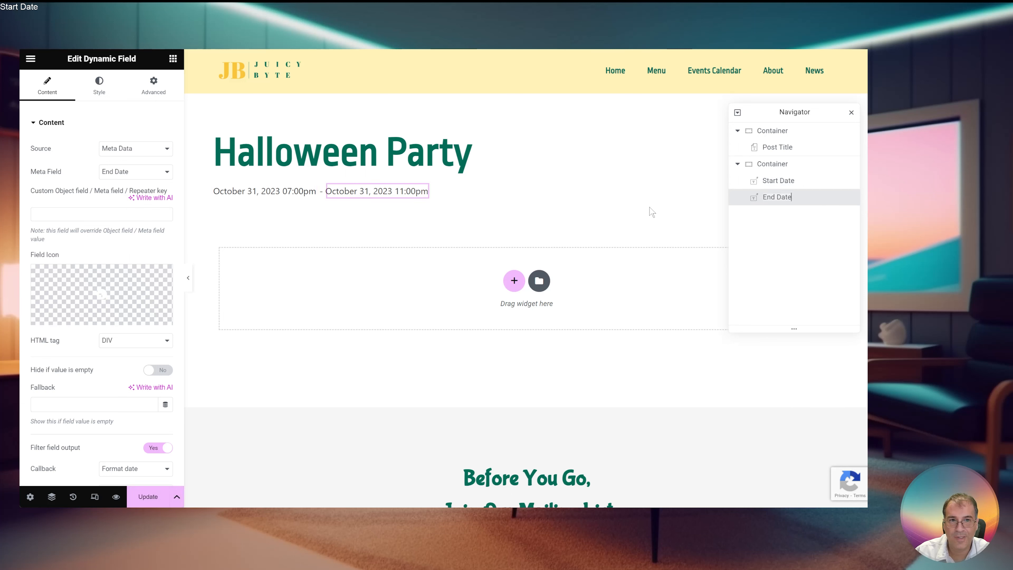
type("d Date")
key("Return")
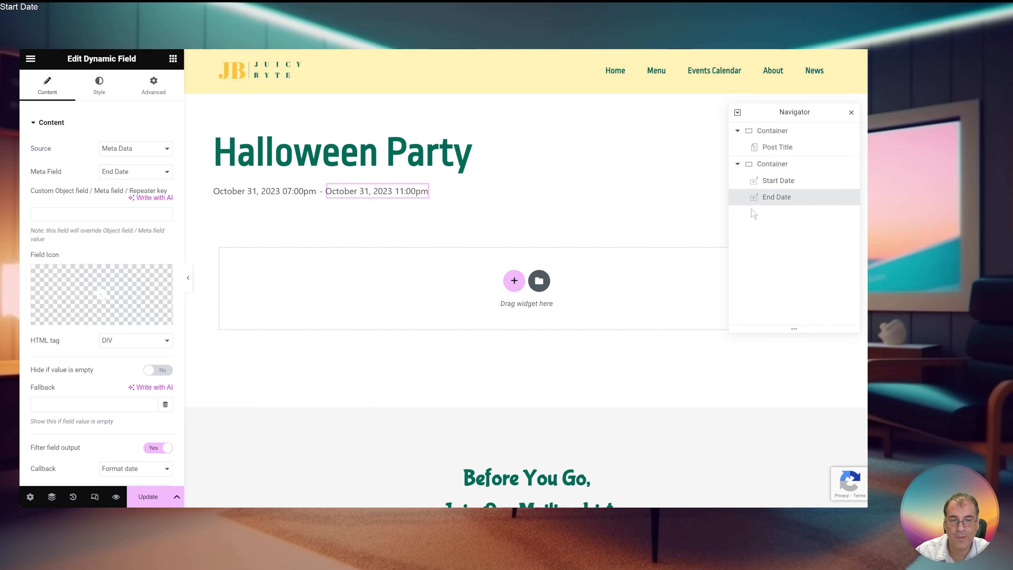
Add a Post Content widget to the container holding the two date fields
left_click(172, 58)
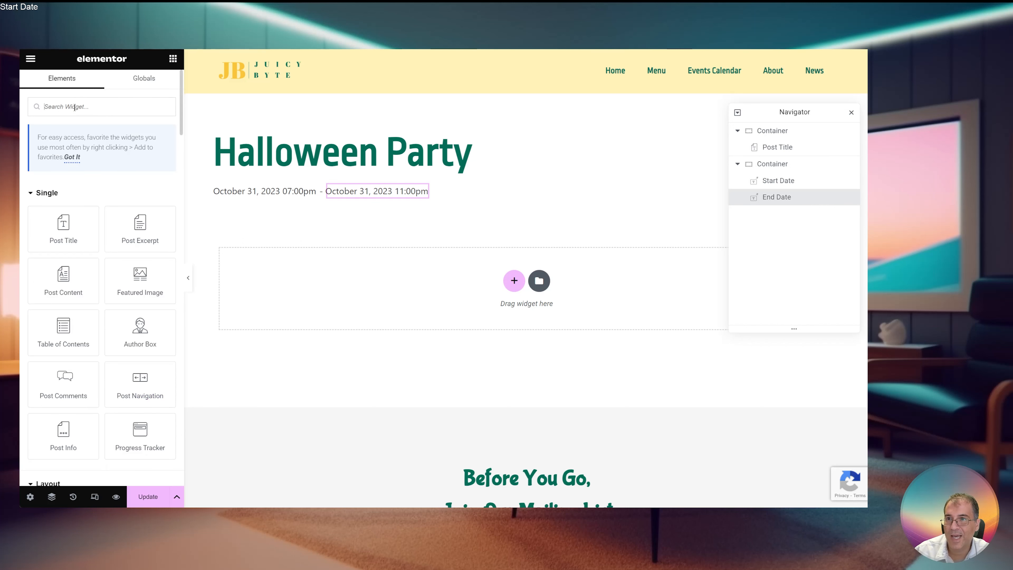
left_click(770, 164)
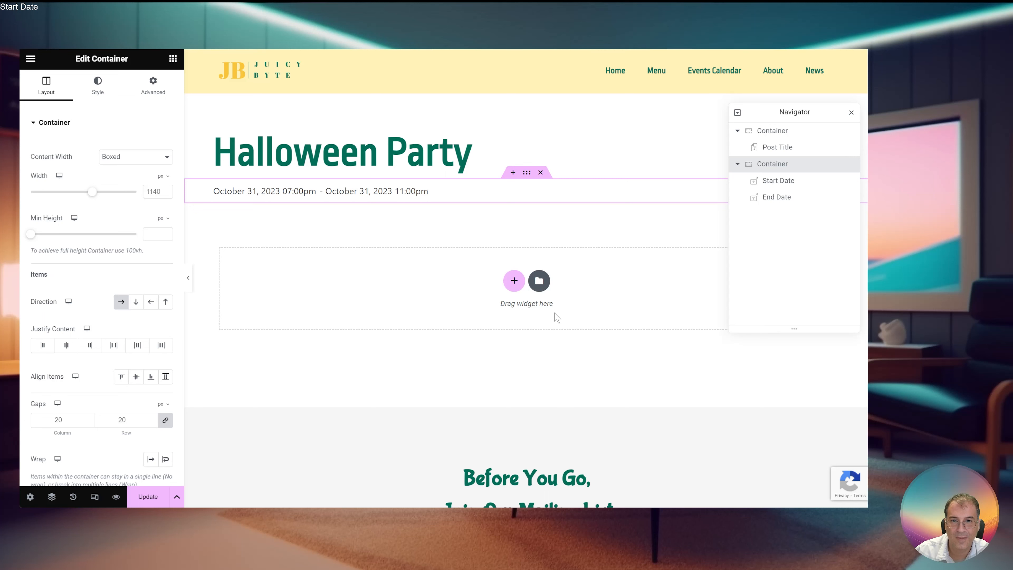
left_click(173, 59)
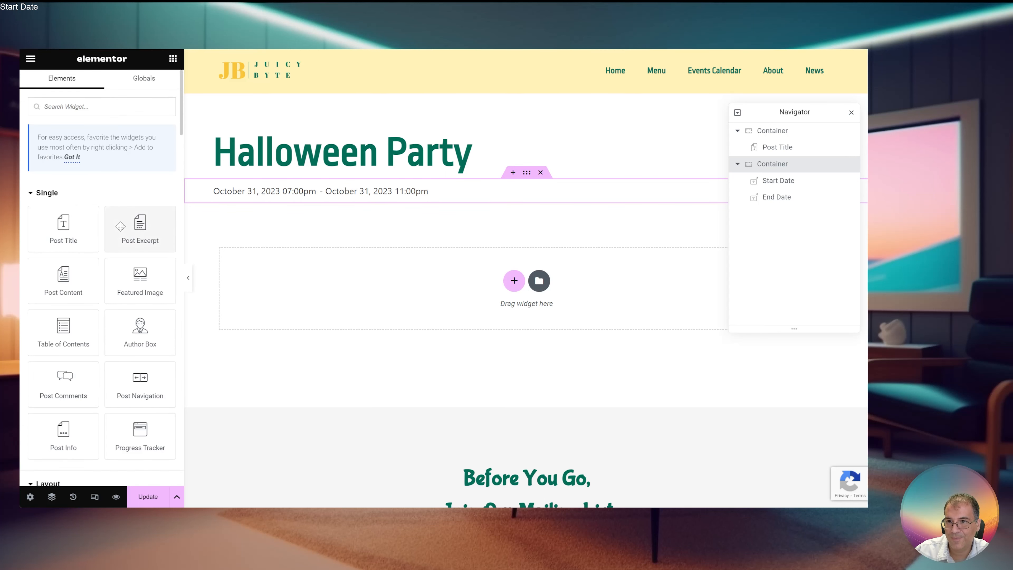
left_click(64, 284)
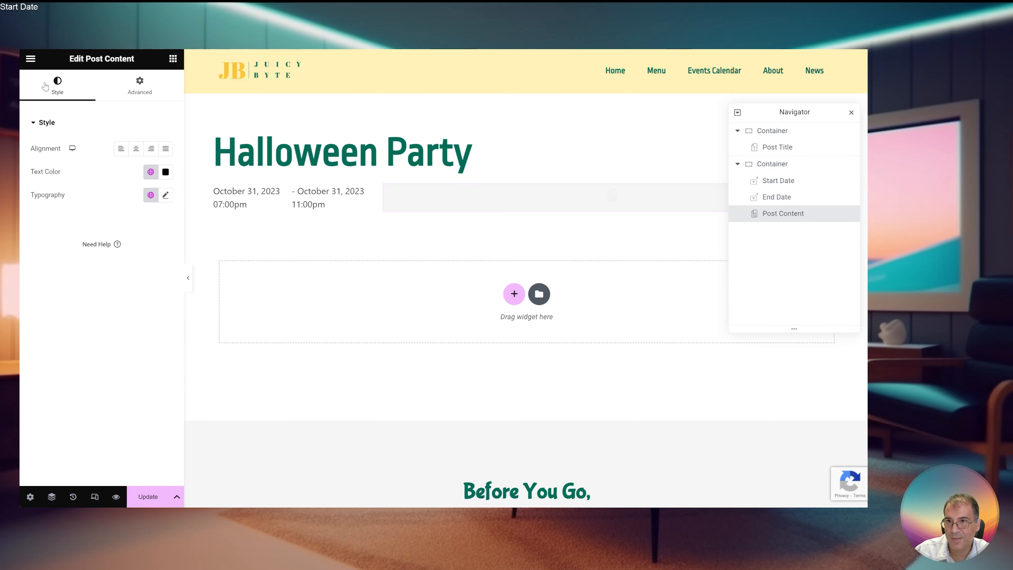
Add a Text Editor widget in a new container below the dates row
left_click(173, 59)
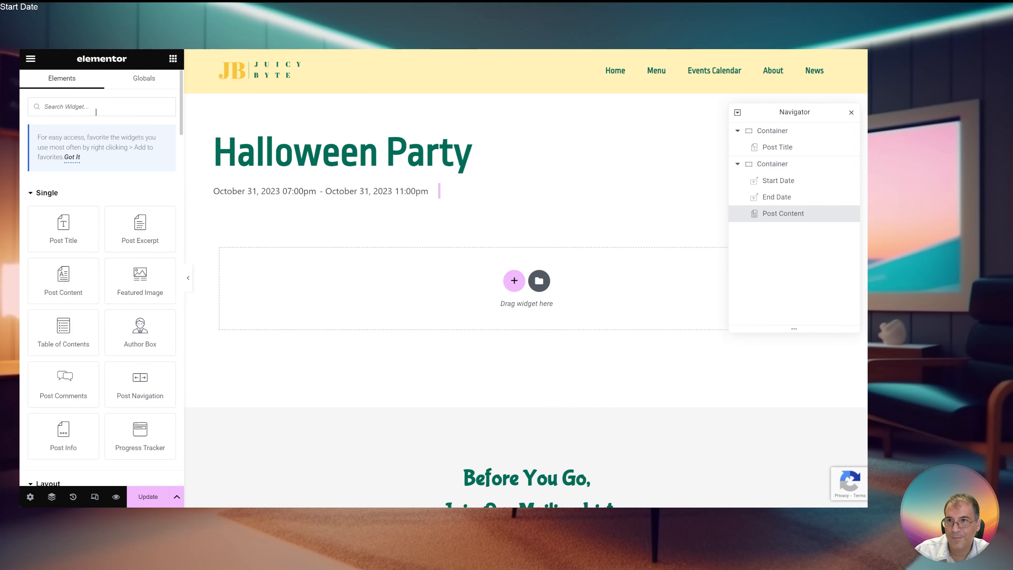
type("text")
left_click_drag(157, 226, 492, 297)
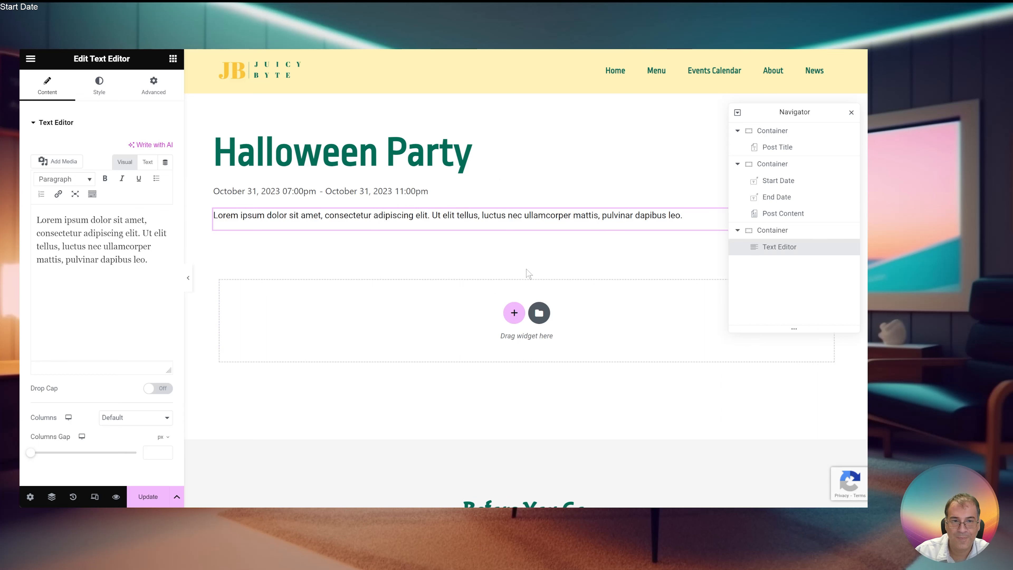
Link the Text Editor's content to the JetEngine custom field Description and save the template
left_click(165, 162)
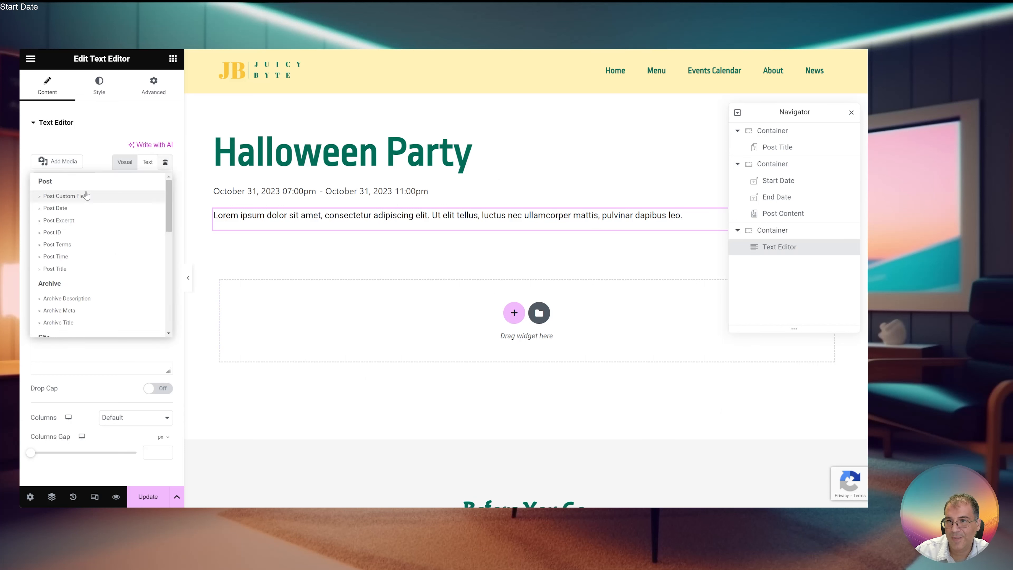
scroll(70, 294, "down", 4)
scroll(73, 306, "down", 3)
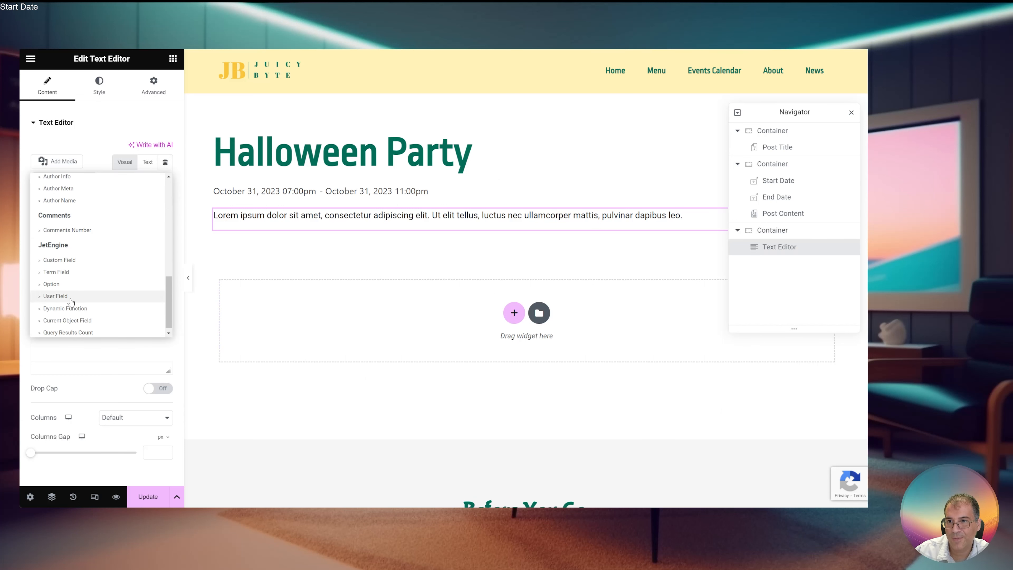
left_click(60, 260)
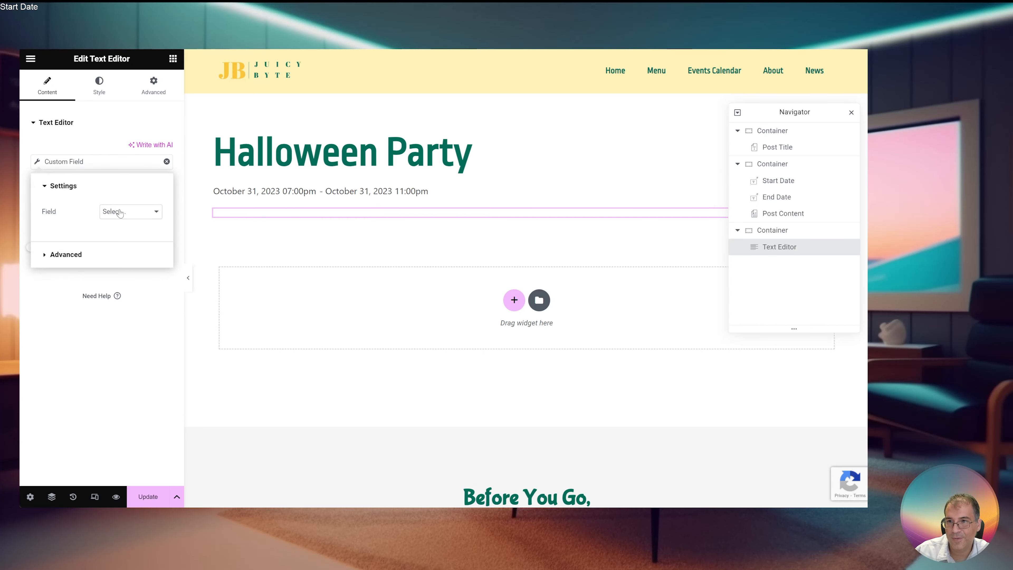
left_click(131, 251)
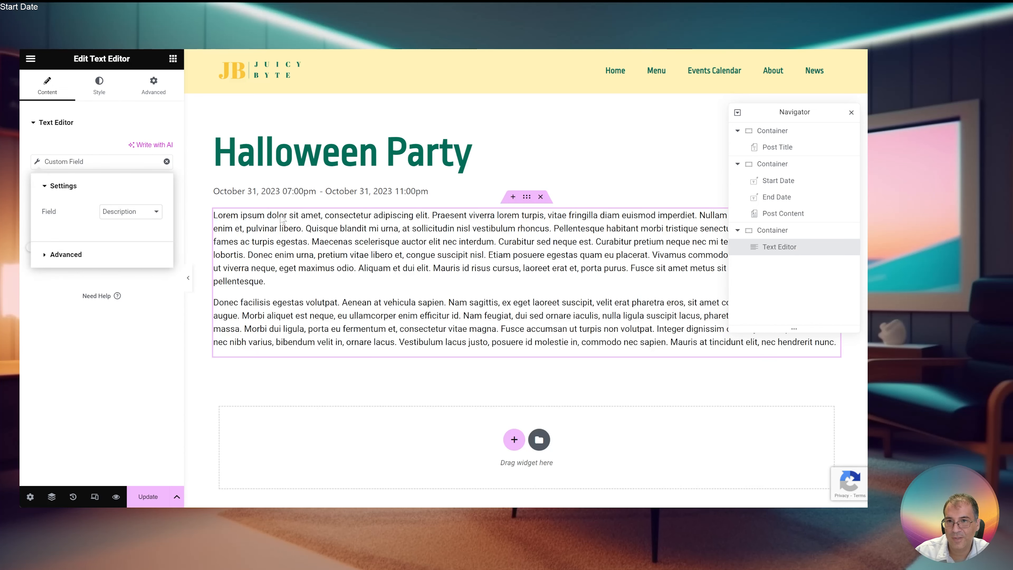
left_click(164, 494)
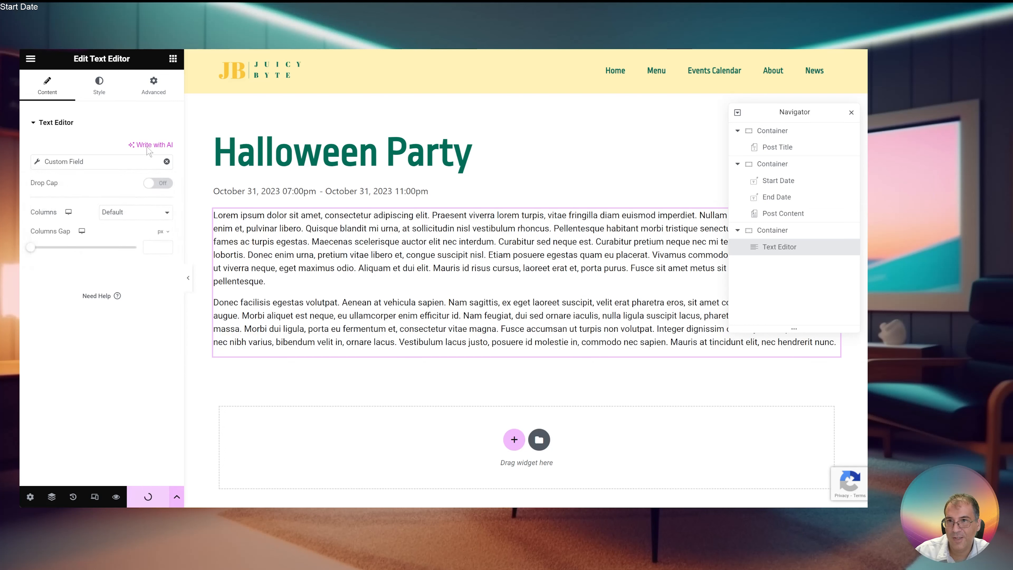
Add a Featured Image widget above the description text in the same container
left_click(173, 59)
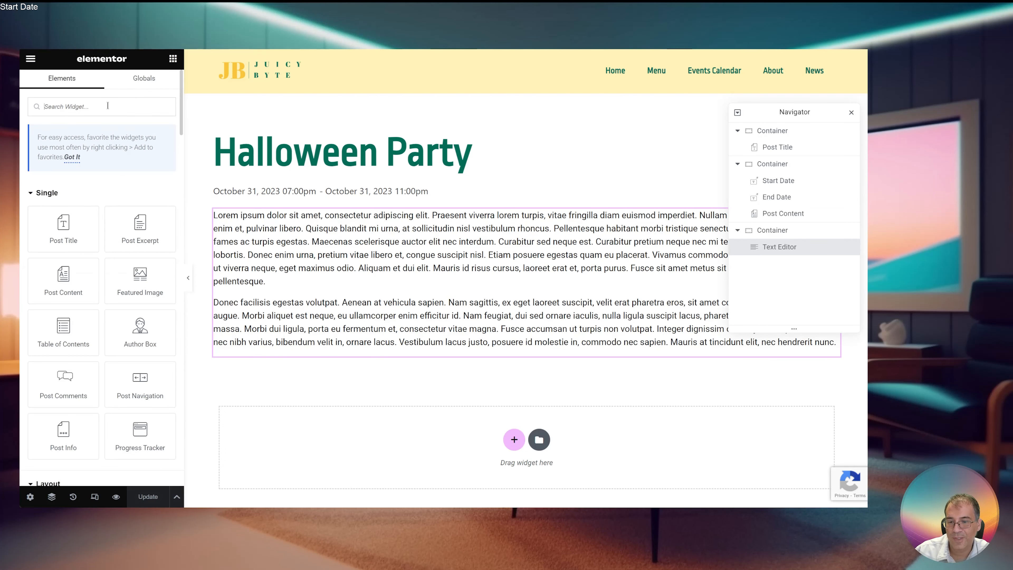
type("image")
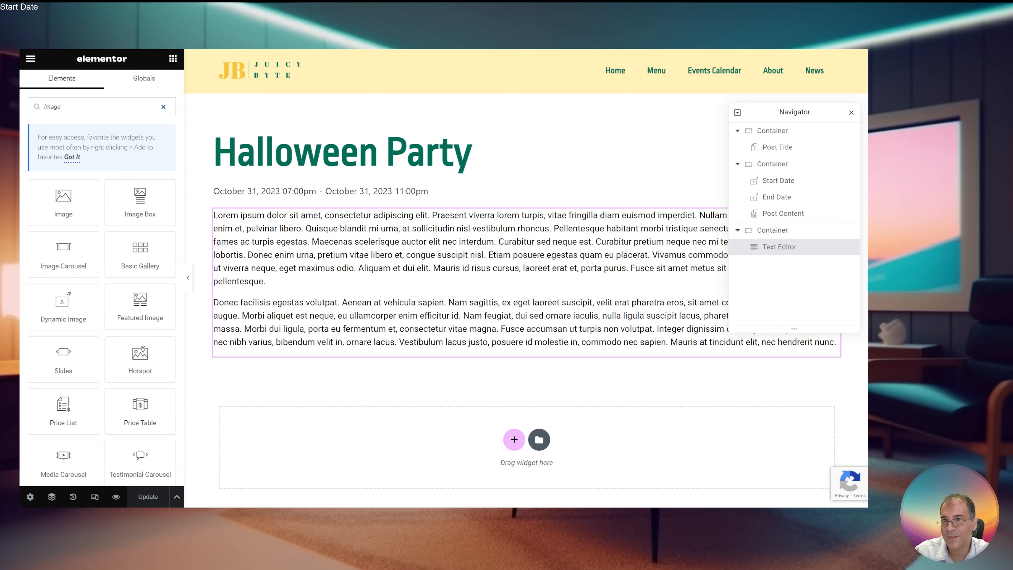
left_click_drag(140, 305, 297, 220)
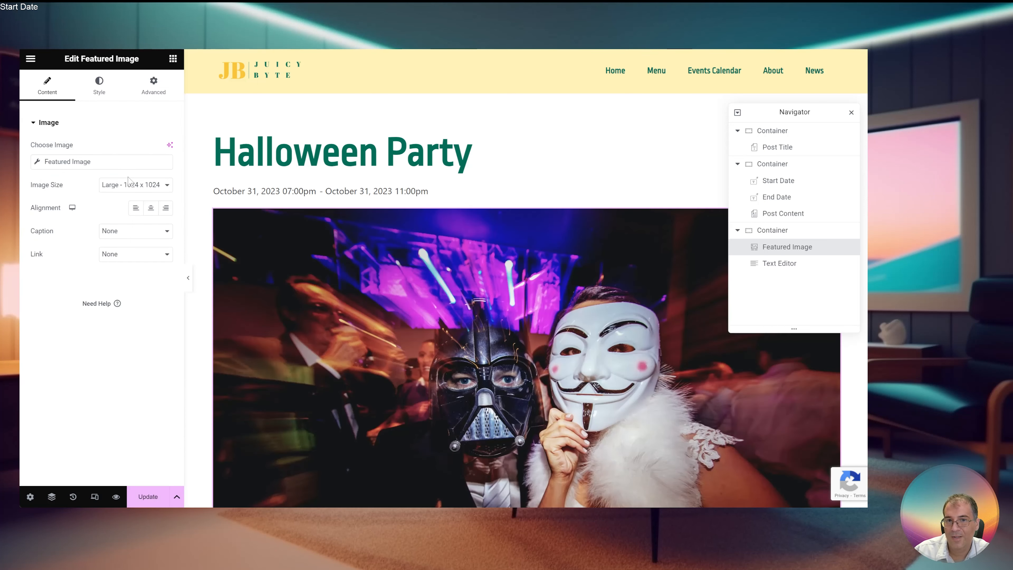
Add a Google Maps widget below the description text in the same container
scroll(377, 241, "down", 5)
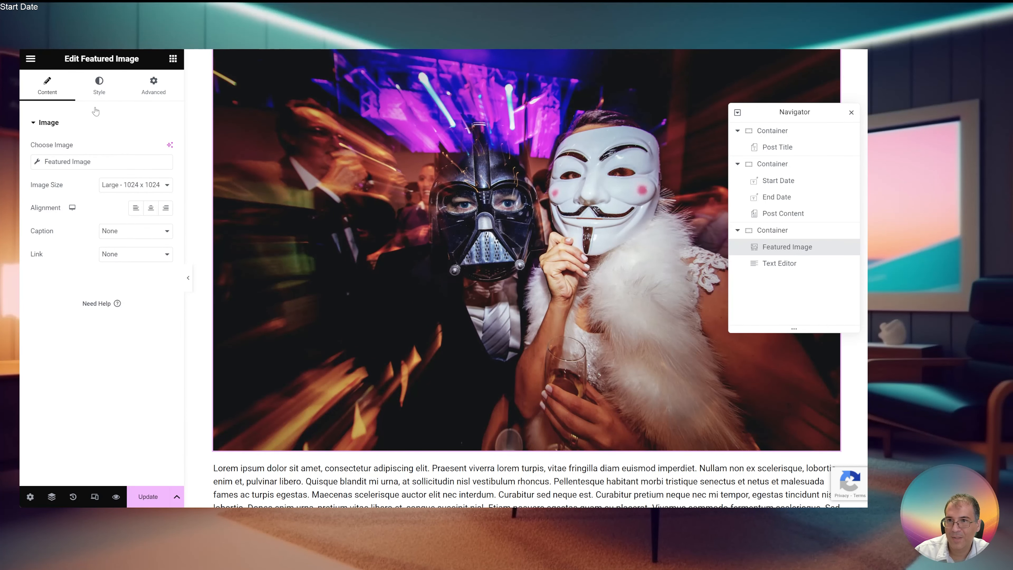
scroll(389, 160, "down", 8)
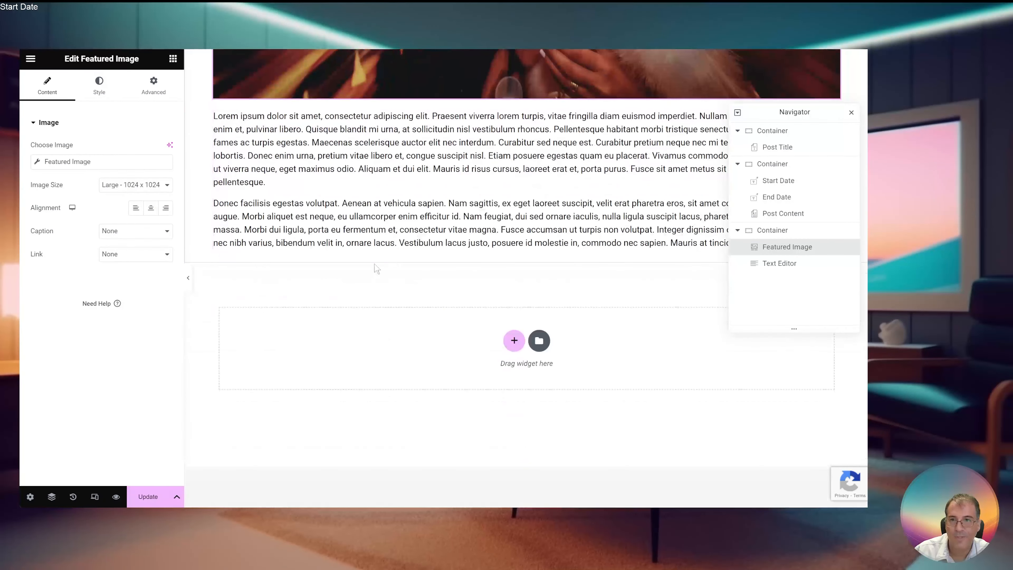
left_click(386, 252)
left_click(173, 59)
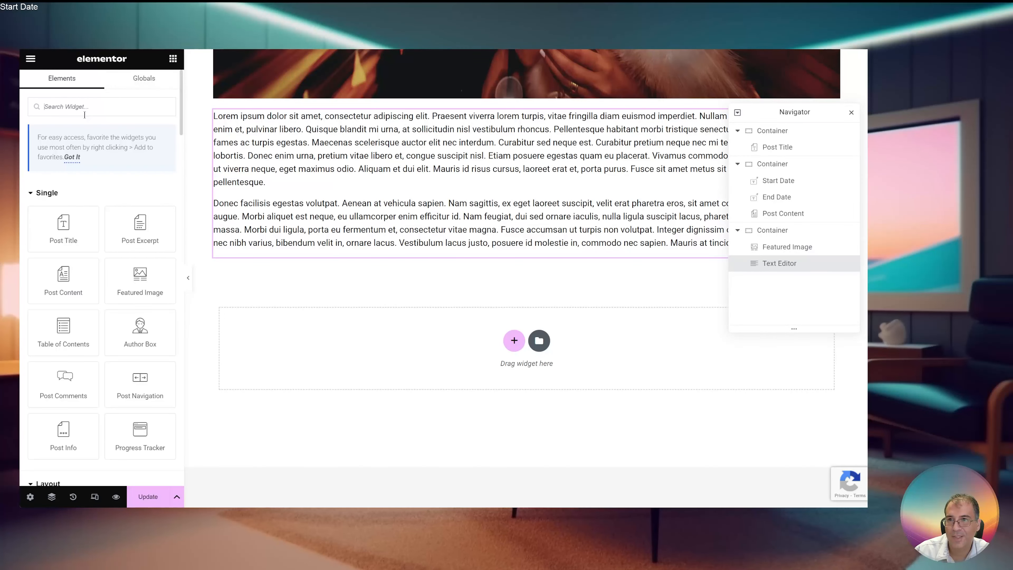
type("ma")
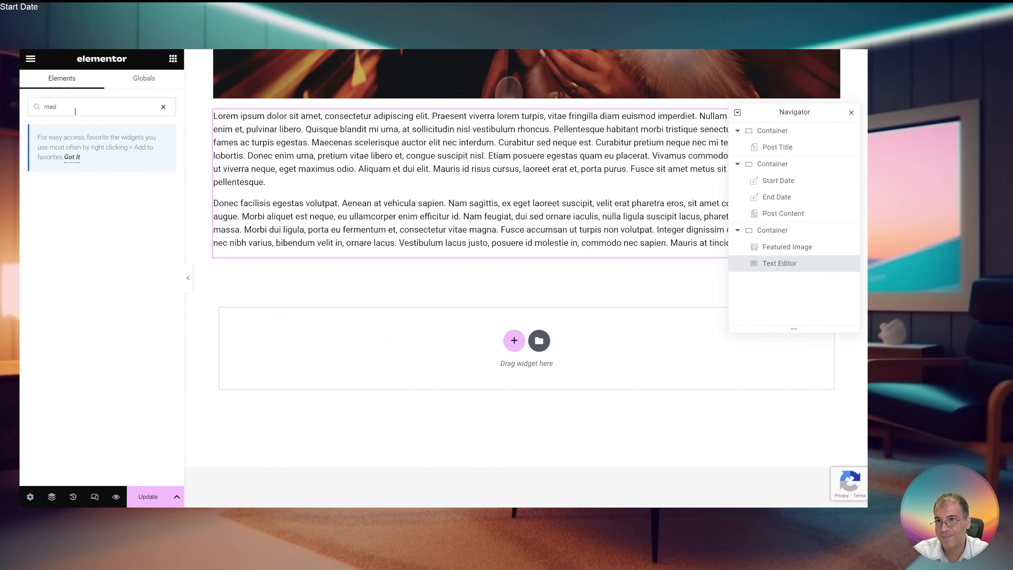
type("p")
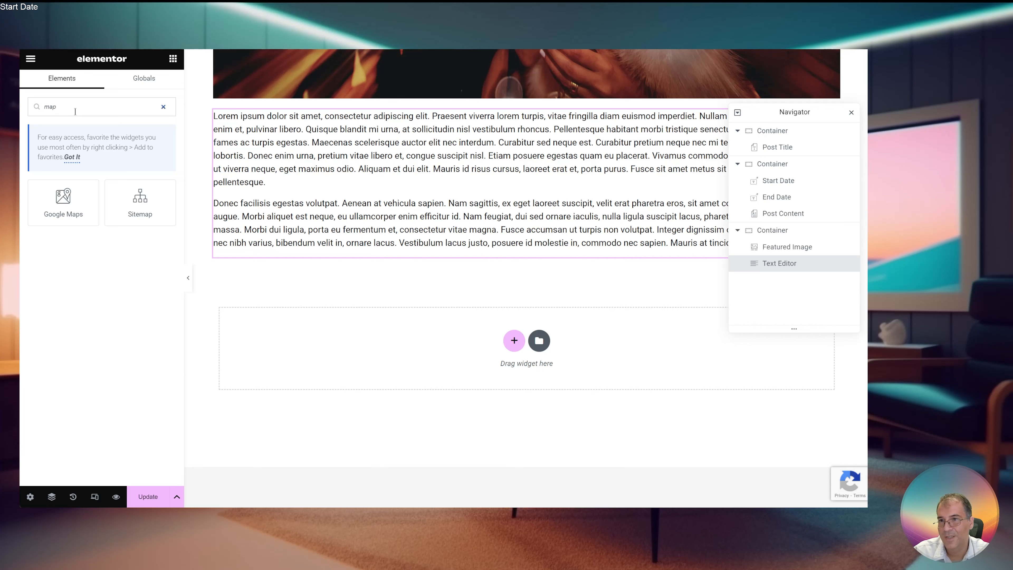
left_click_drag(279, 236, 305, 255)
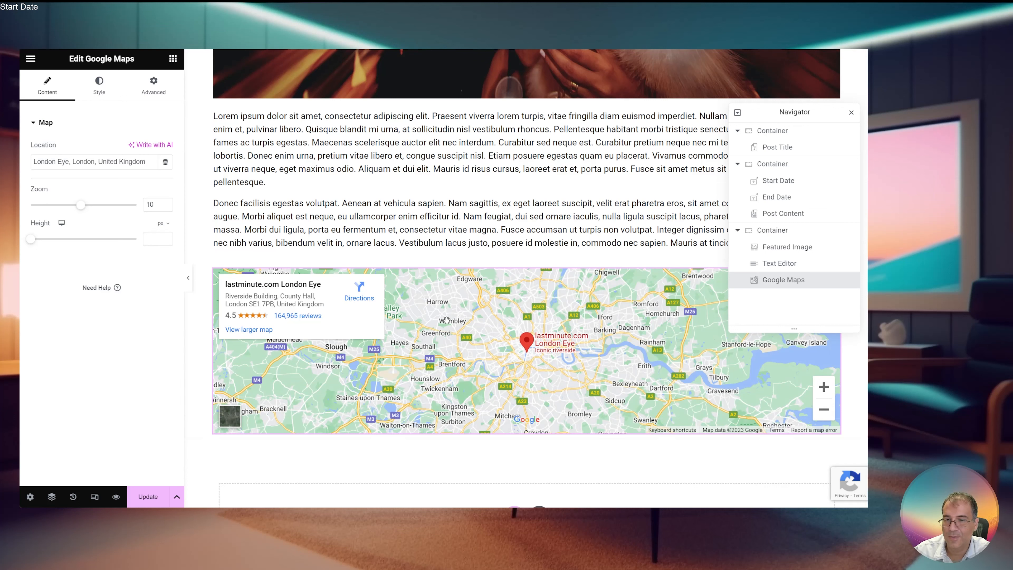
Link the map's location to the JetEngine custom field Address and save the template
left_click(165, 163)
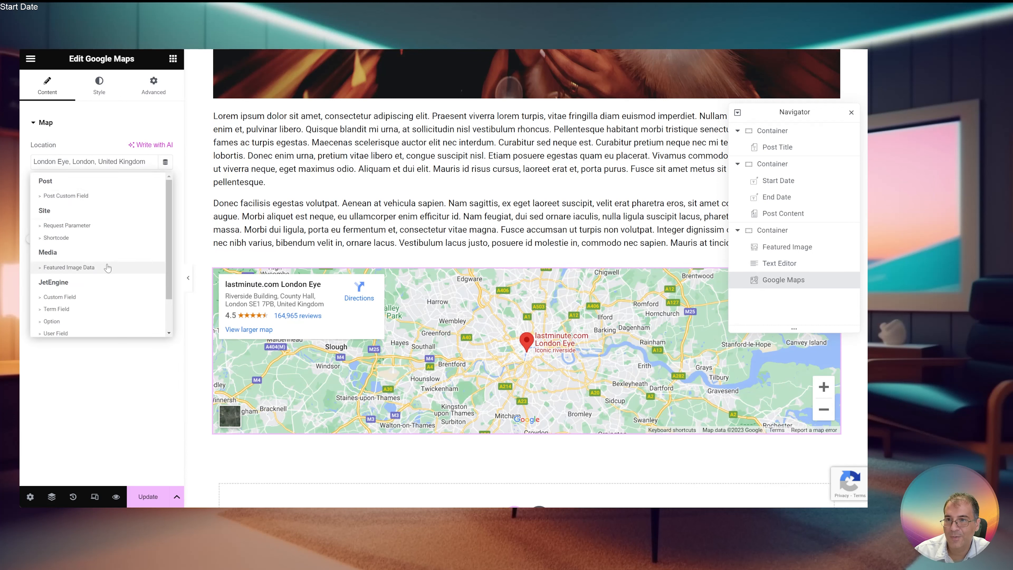
scroll(66, 267, "down", 2)
left_click(59, 254)
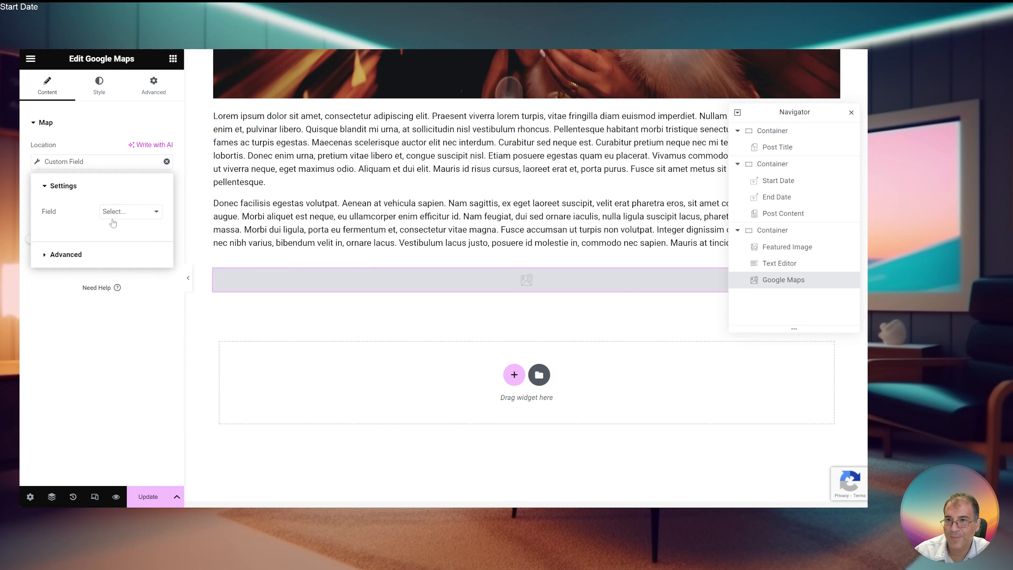
left_click(131, 260)
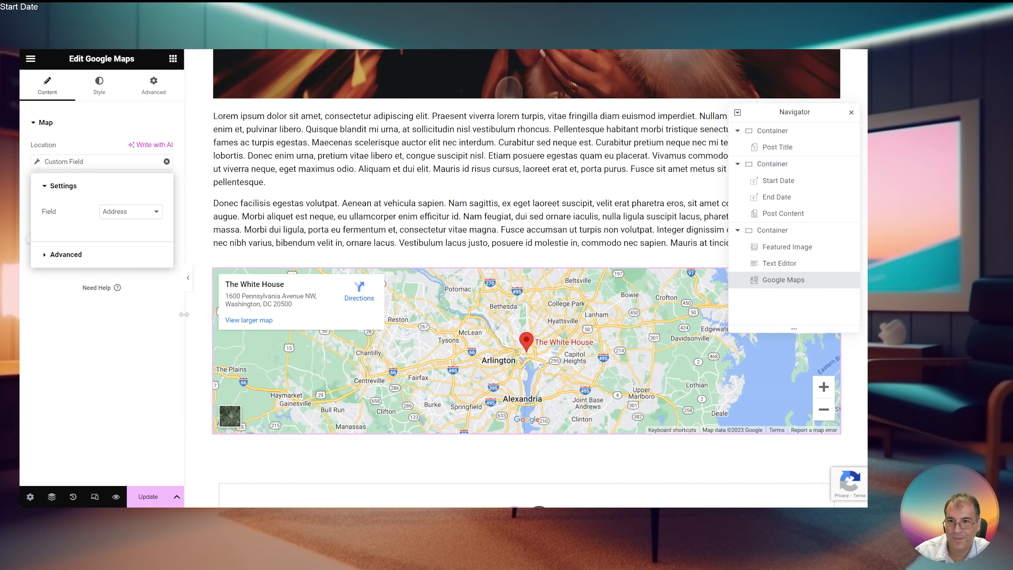
left_click(158, 492)
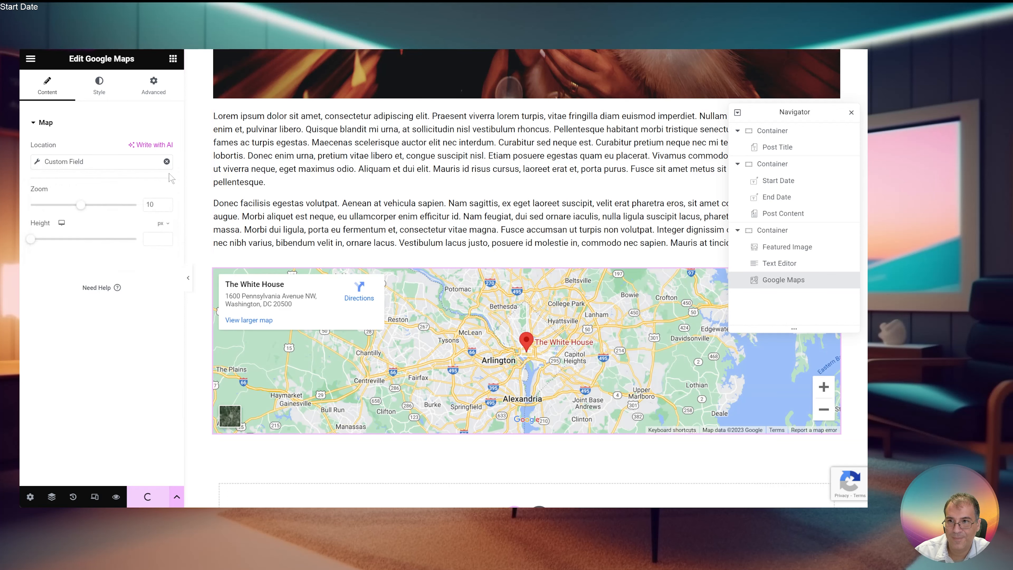
Set the map's zoom level to 14
left_click_drag(155, 204, 137, 205)
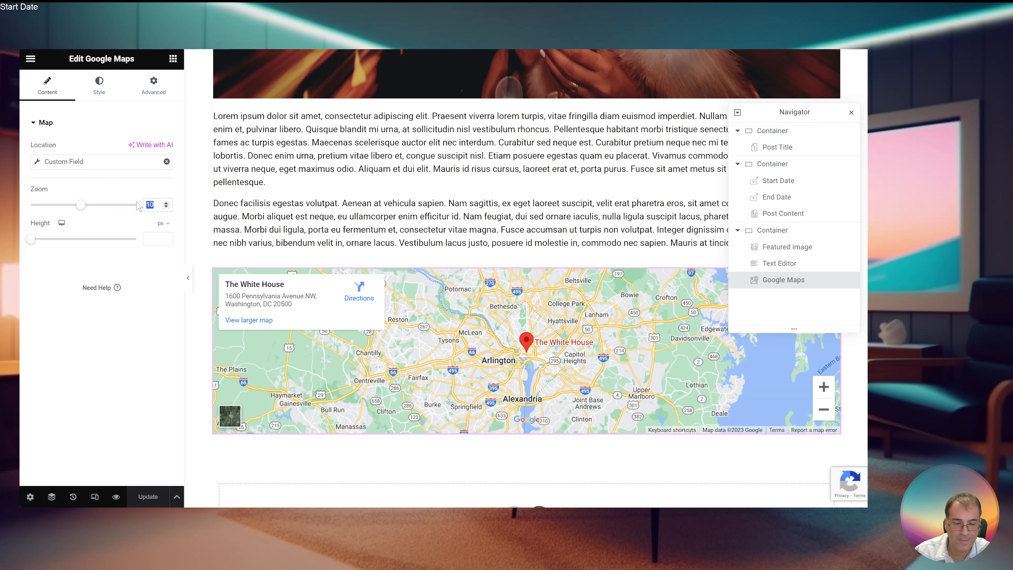
type("14")
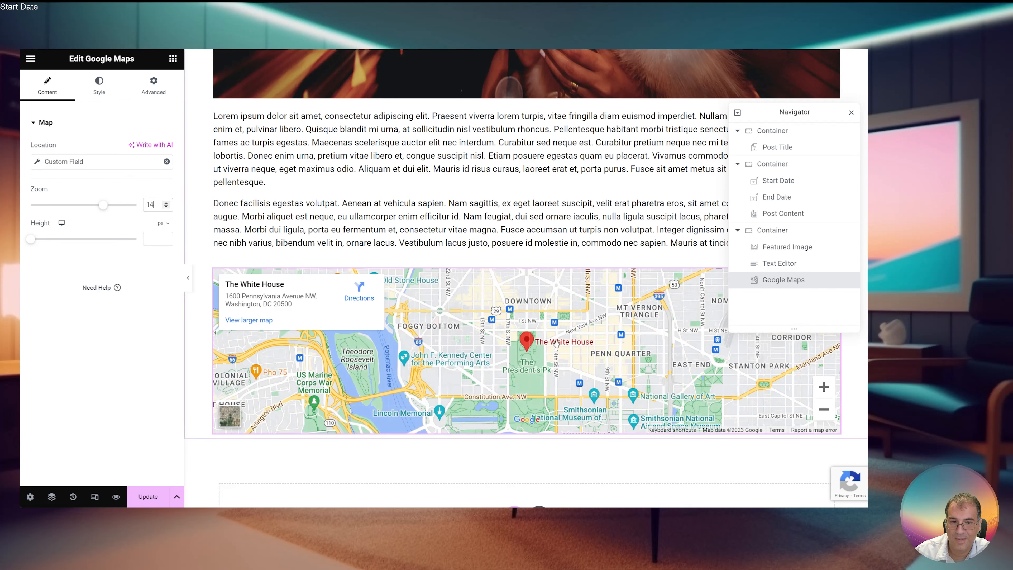
Set the Google map's height to 500 px, update the template and check the live Halloween Party page
key("Tab")
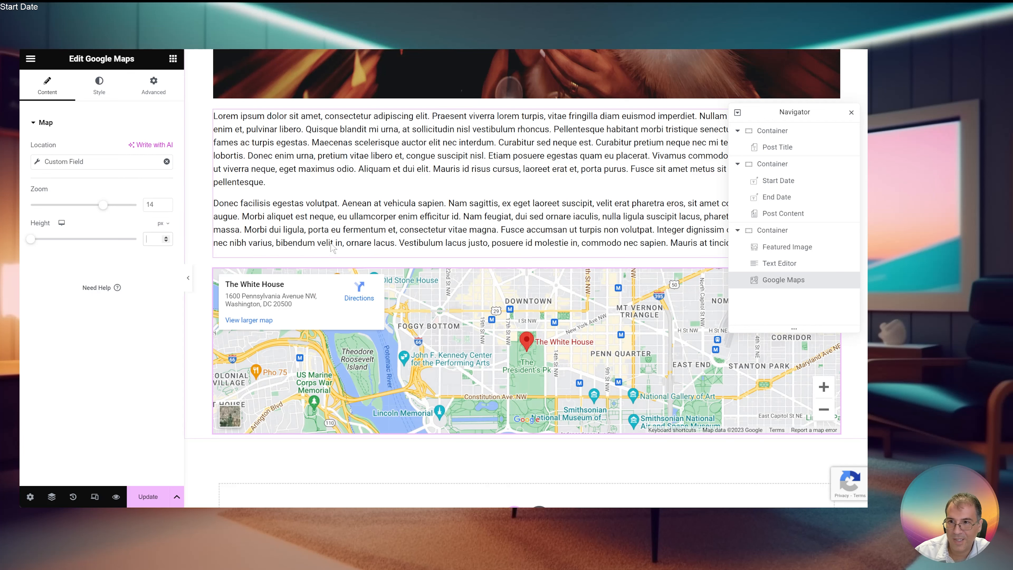
type("500")
scroll(492, 242, "down", 3)
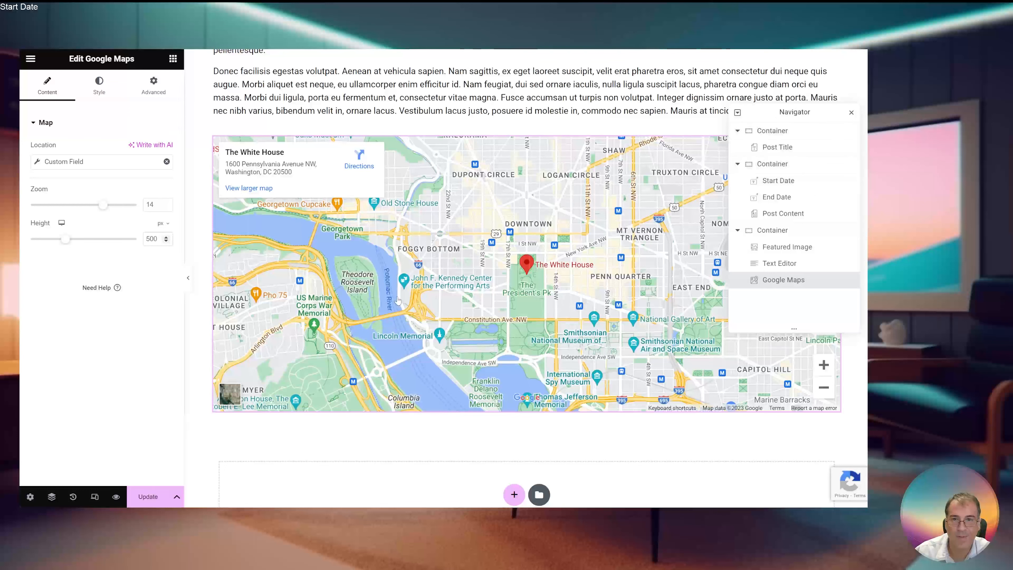
left_click(169, 498)
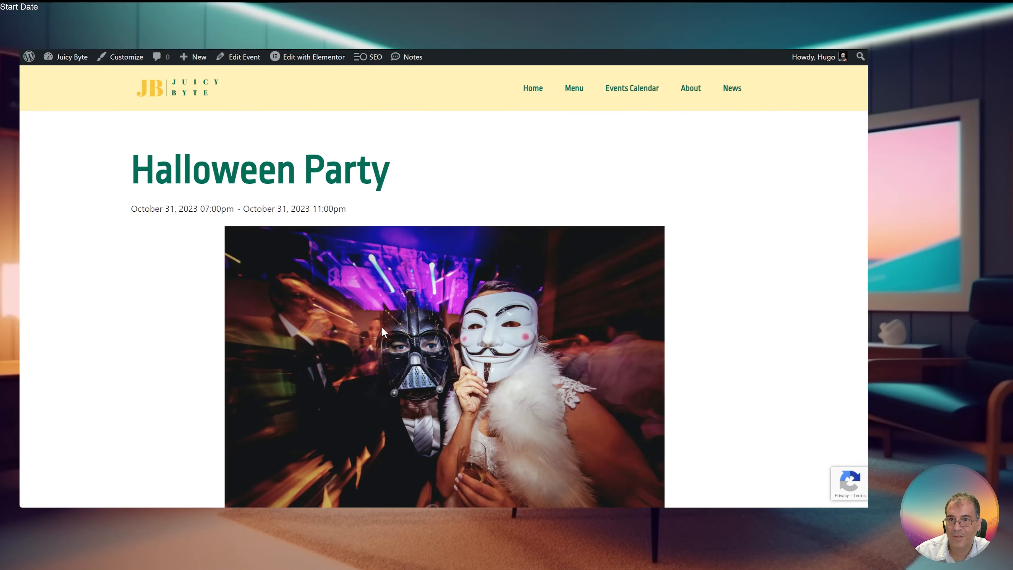
scroll(382, 332, "down", 3)
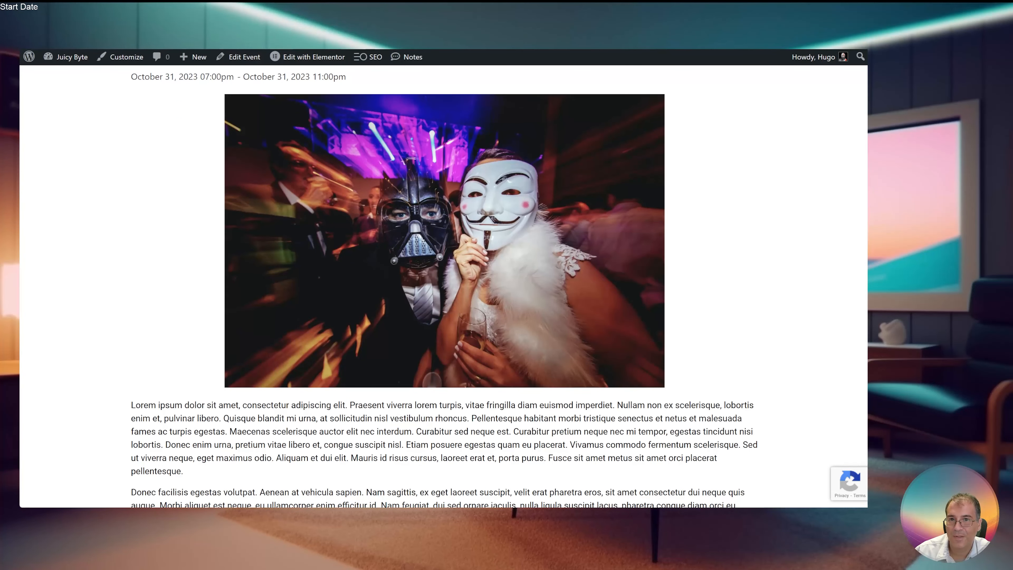
scroll(379, 251, "down", 4)
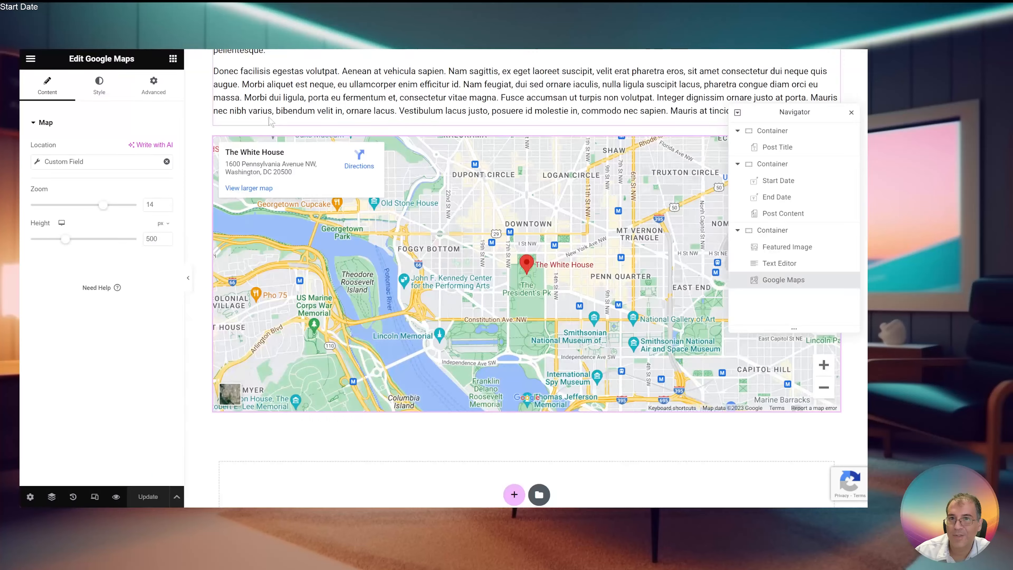
Set the Featured Image's width and max width to 100% and update the template
scroll(444, 399, "up", 10)
left_click(413, 168)
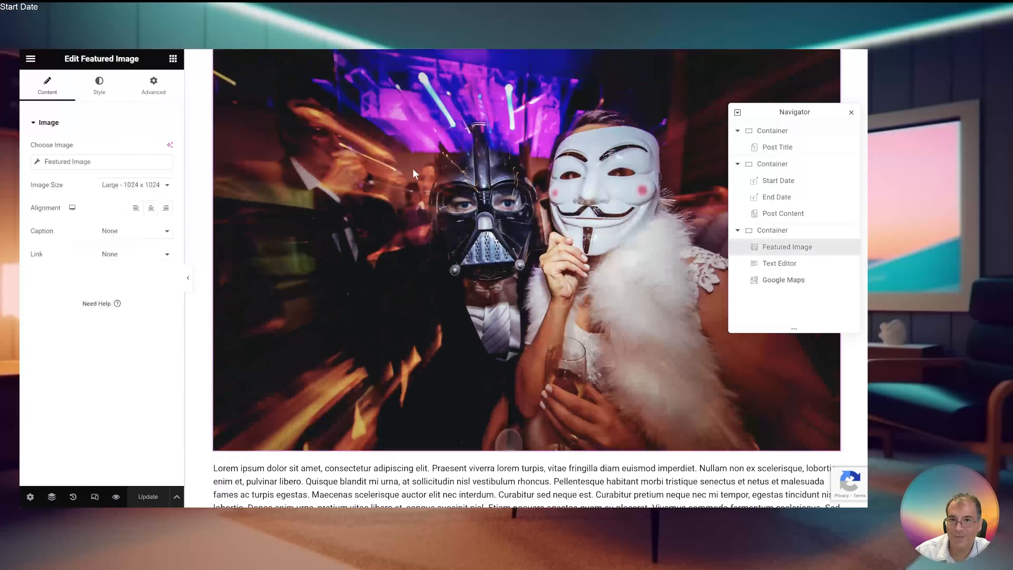
left_click(128, 252)
left_click(99, 84)
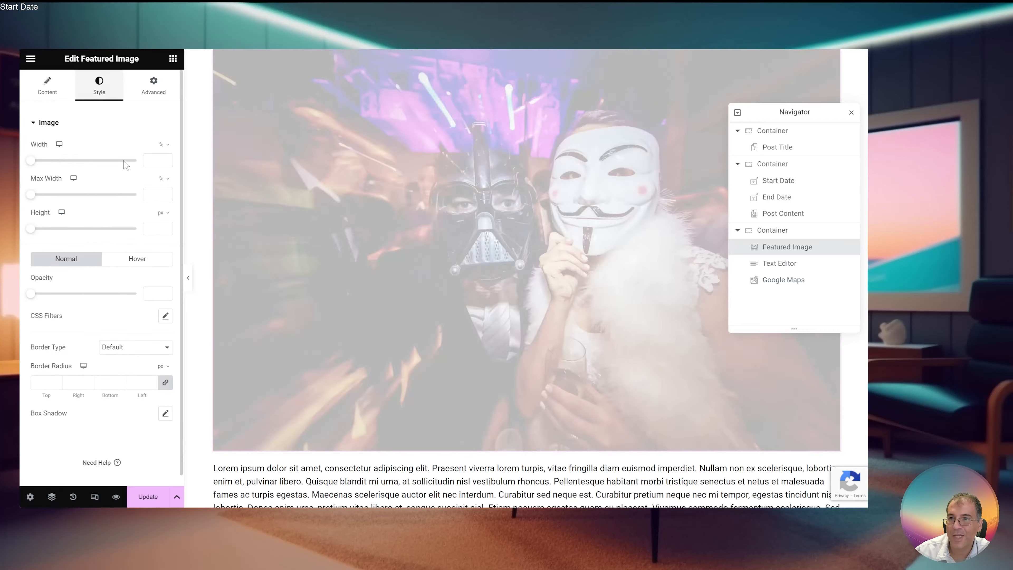
left_click(36, 161)
left_click_drag(37, 165, 151, 172)
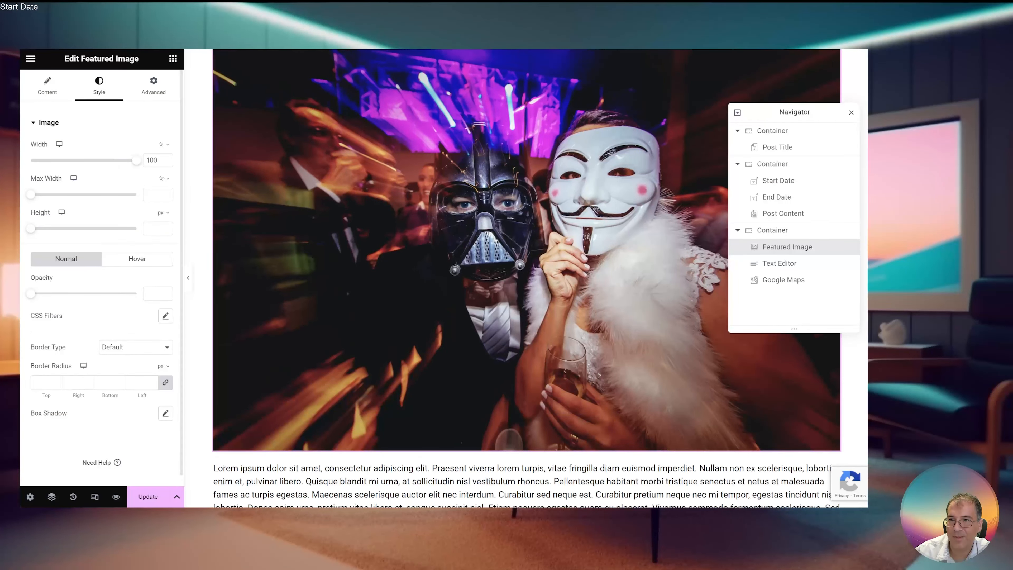
left_click_drag(30, 194, 173, 198)
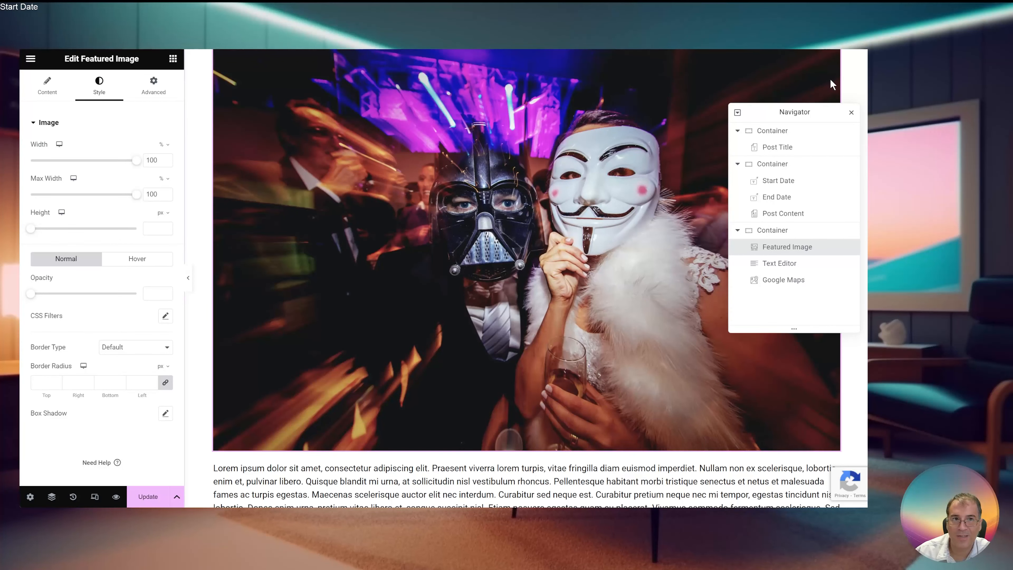
left_click(148, 496)
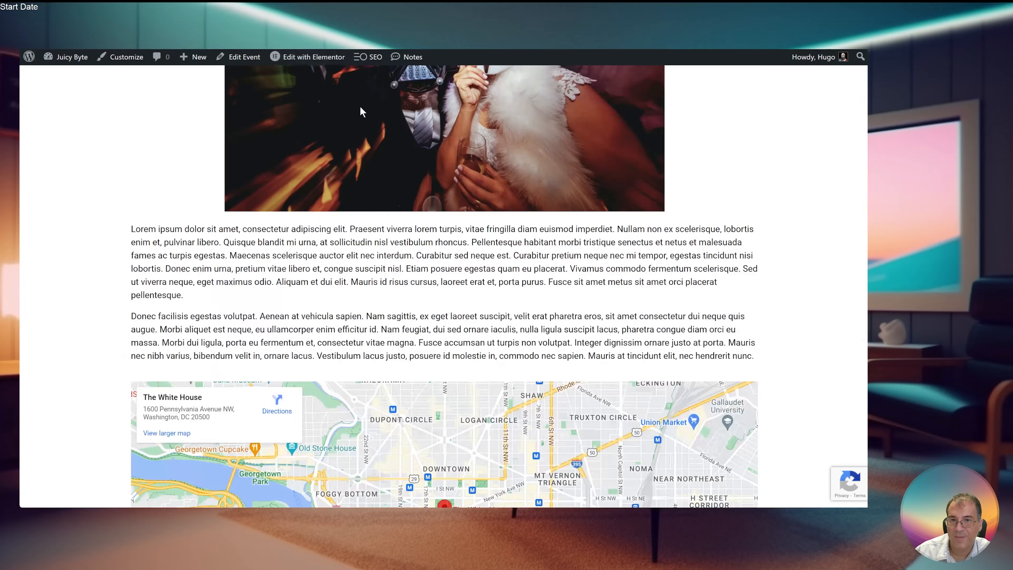
Examine the live Halloween Party page for the featured image's width, the description text and the map
scroll(443, 199, "up", 5)
scroll(443, 199, "up", 1)
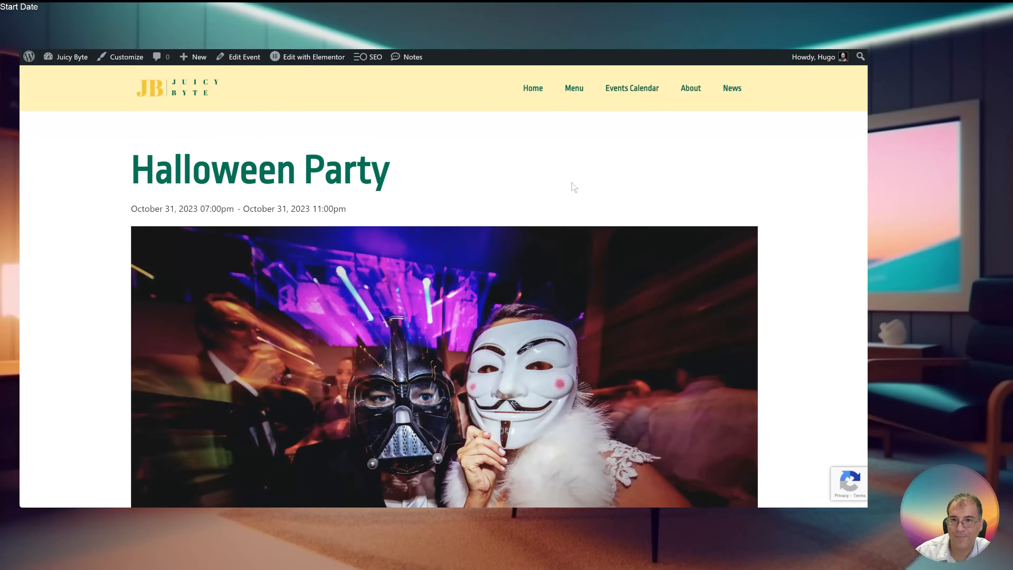
scroll(304, 265, "down", 8)
scroll(304, 265, "up", 8)
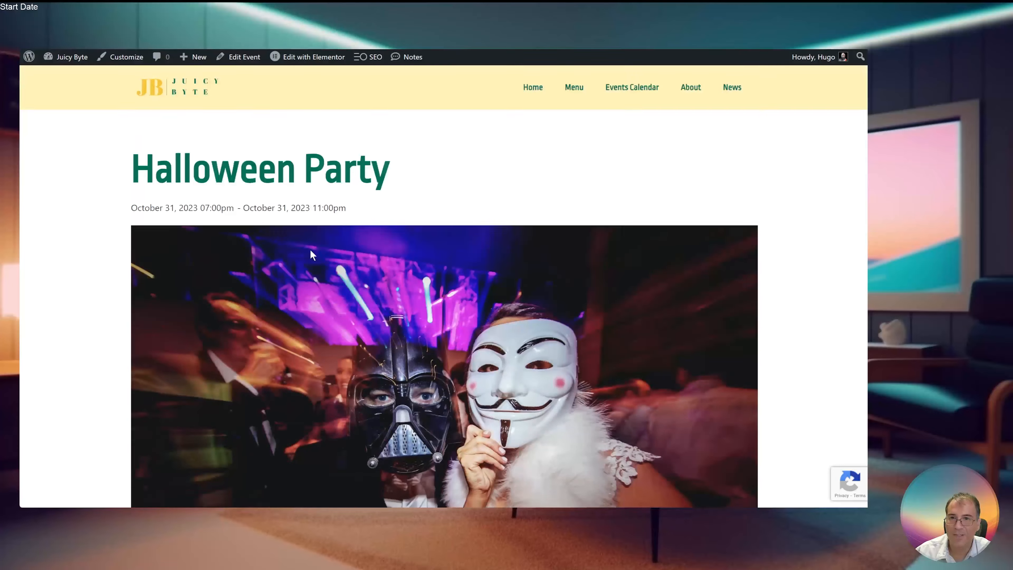
scroll(298, 267, "down", 1)
scroll(296, 265, "down", 5)
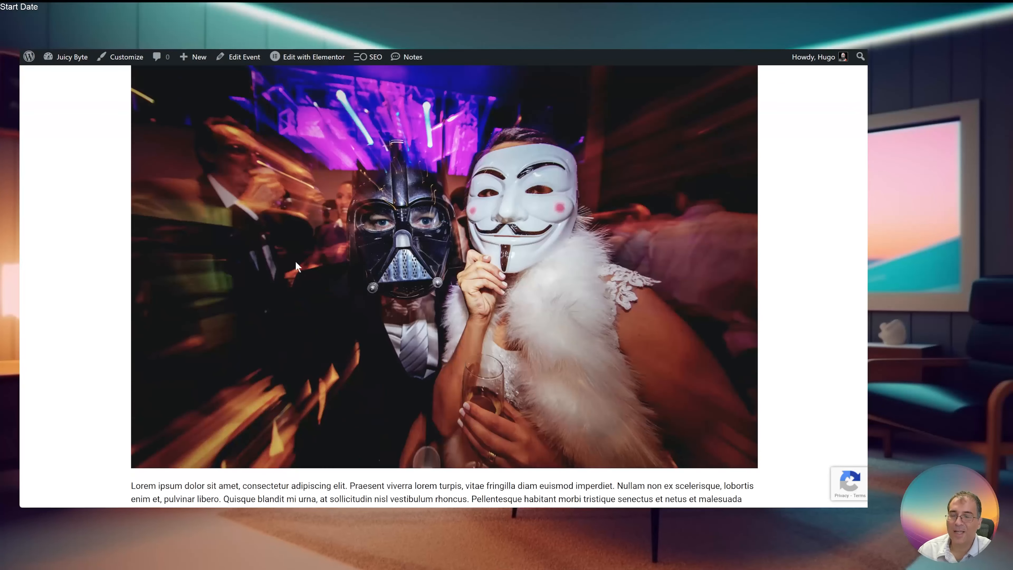
scroll(357, 357, "down", 10)
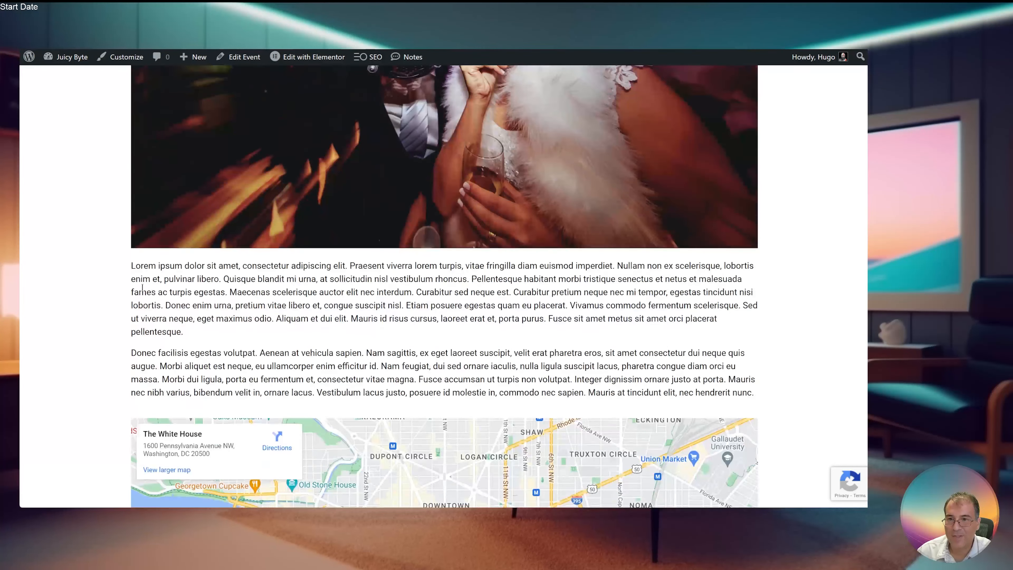
scroll(435, 323, "down", 5)
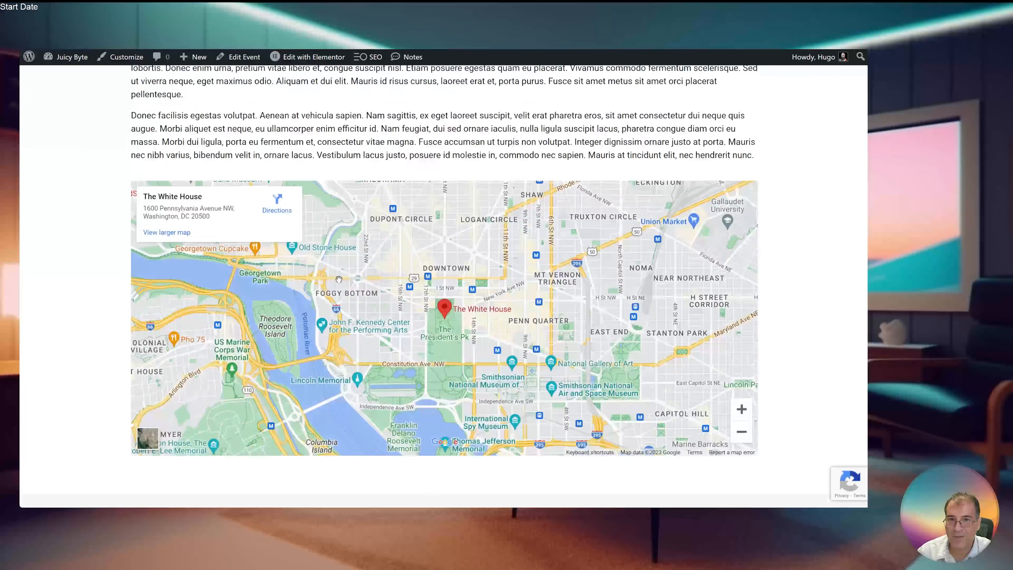
scroll(435, 322, "up", 5)
scroll(496, 155, "up", 15)
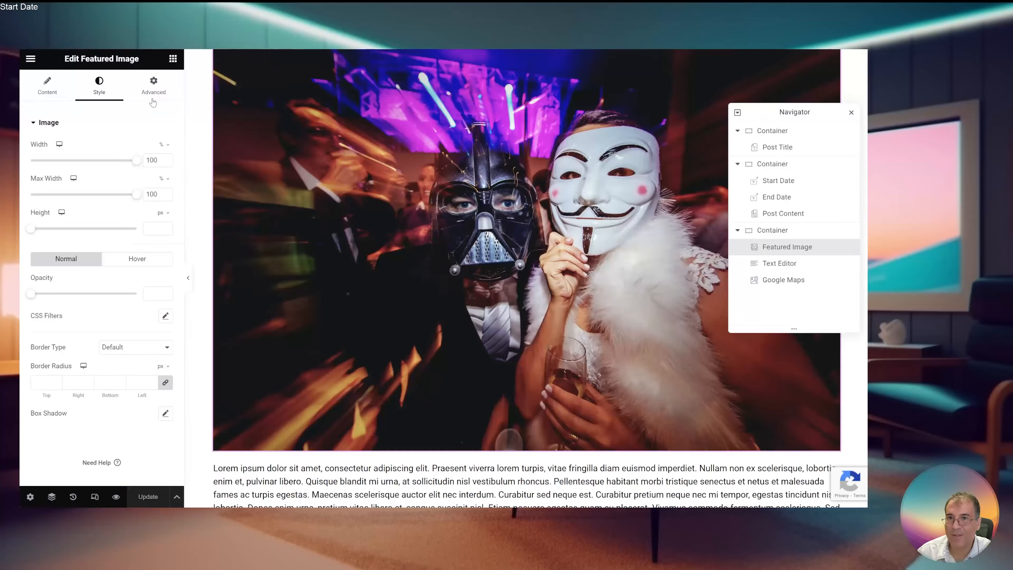
Add a Button widget below the Google map, aligned to the center and with its size set to Large
scroll(363, 327, "down", 10)
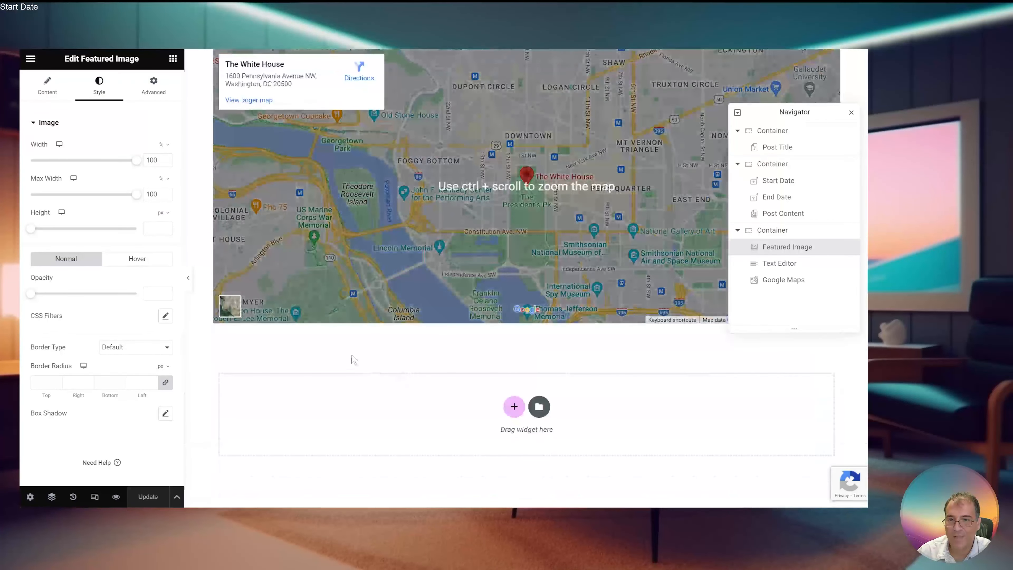
left_click(172, 59)
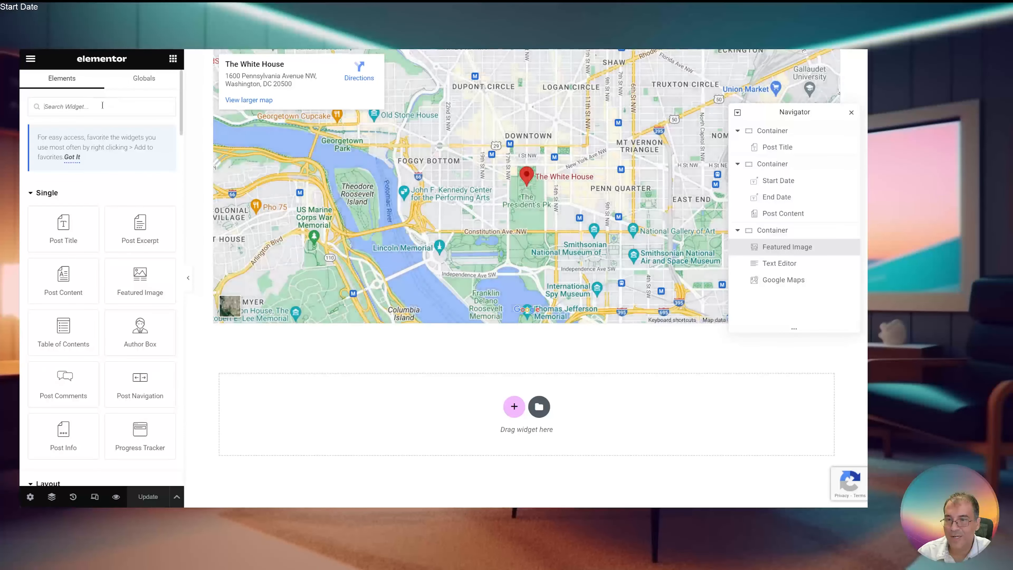
type("button")
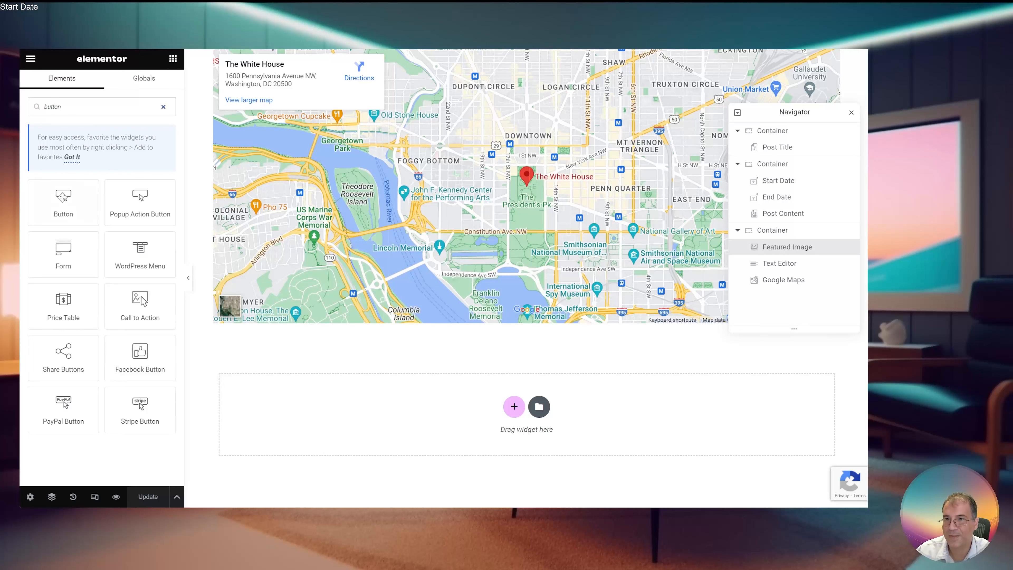
left_click_drag(63, 196, 364, 326)
left_click(137, 231)
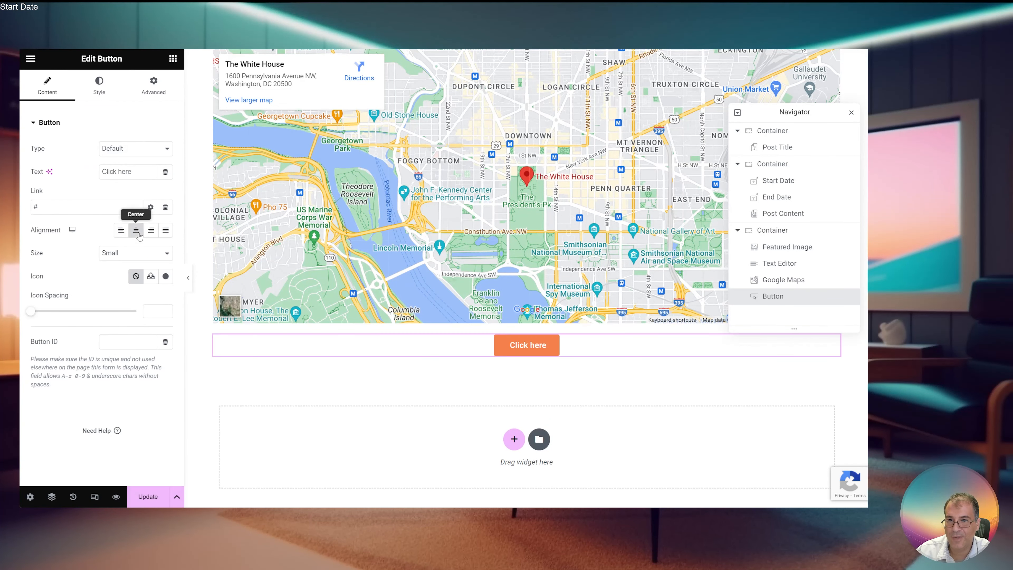
left_click(131, 298)
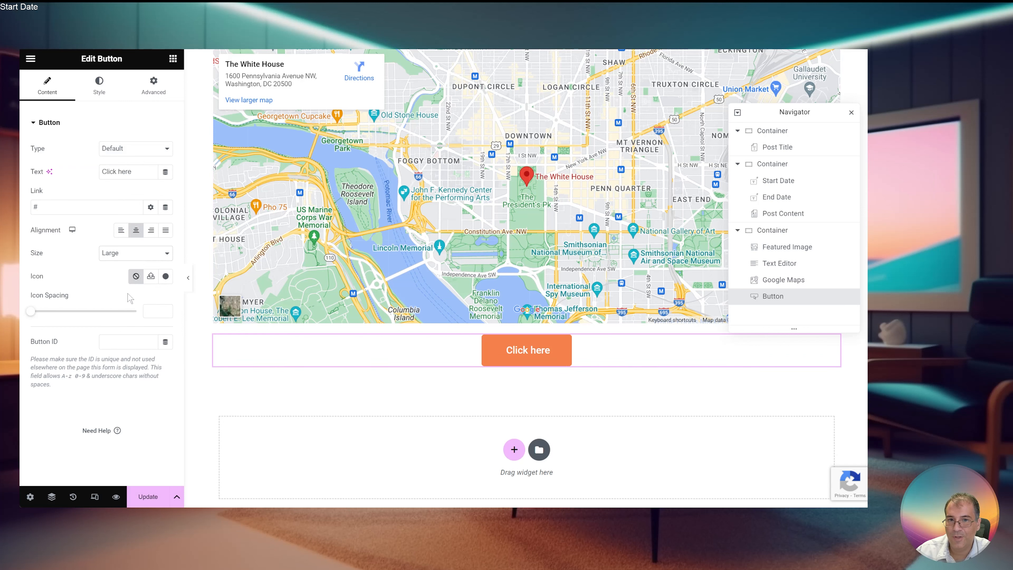
Link the button to the Events Calendar page of the site
type("Back to ")
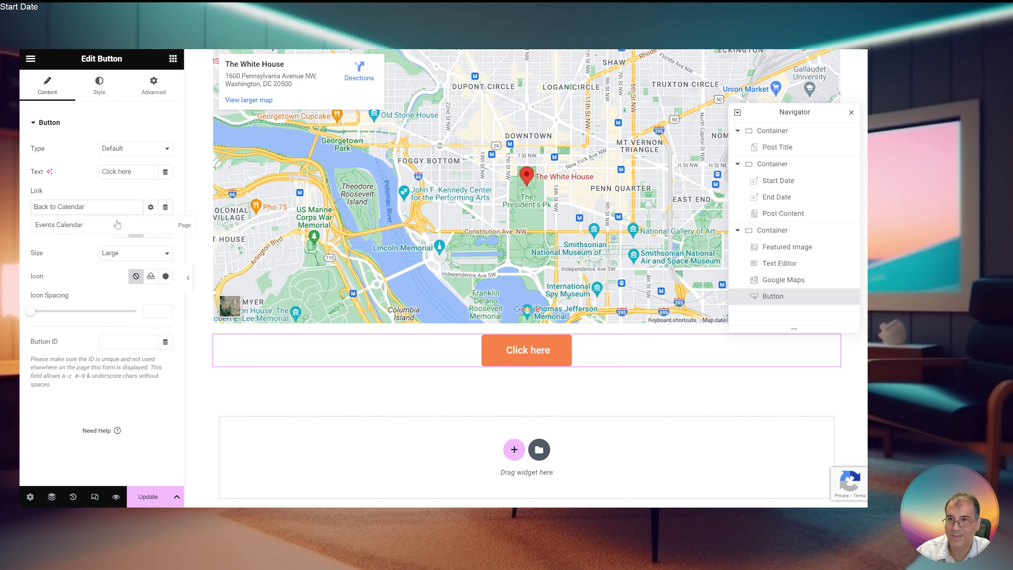
type("Calendar")
left_click(117, 224)
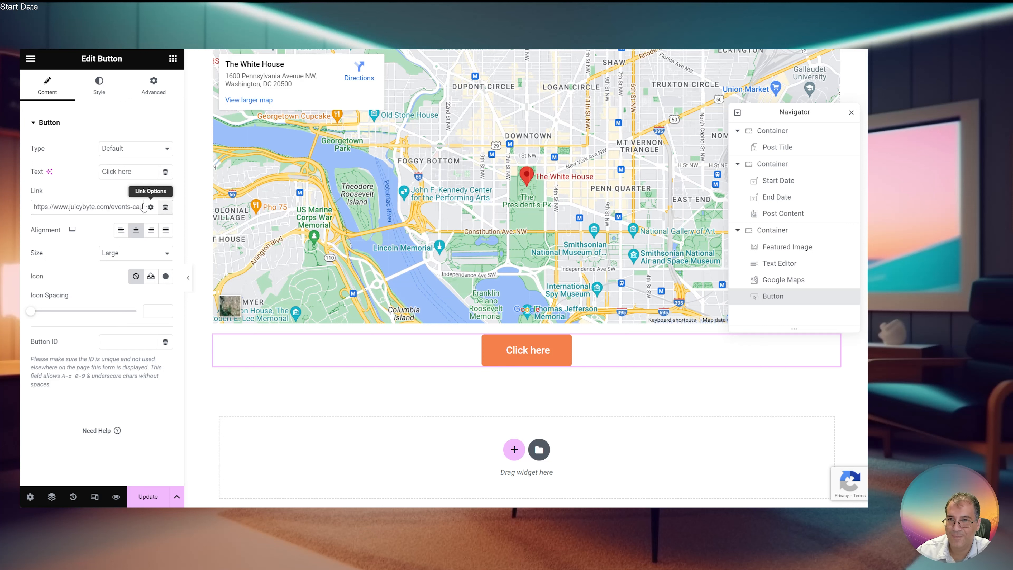
Set the button's text to "Back to Calendar" and update the template
triple_click(120, 171)
type("Back")
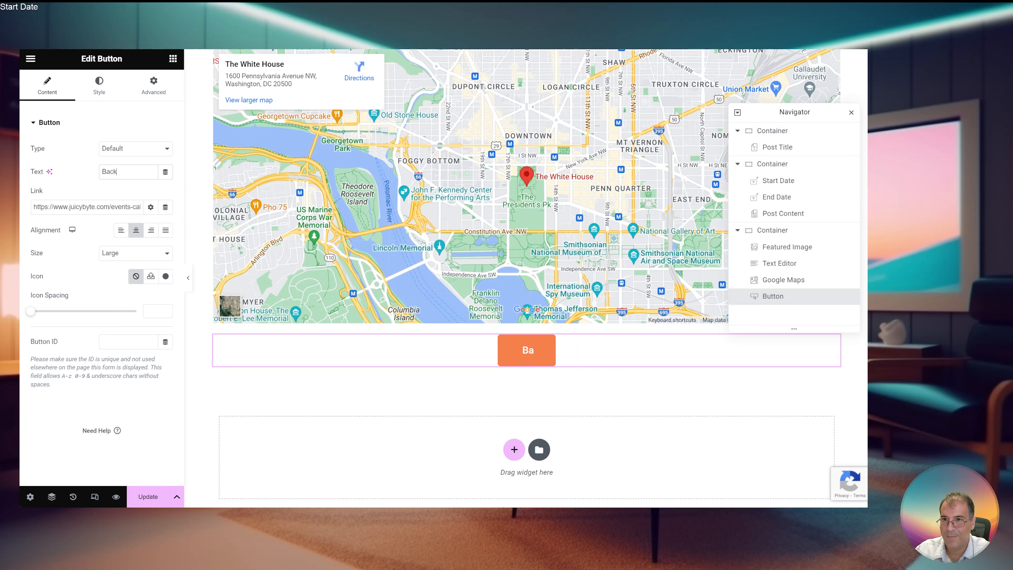
type(" to Calendar")
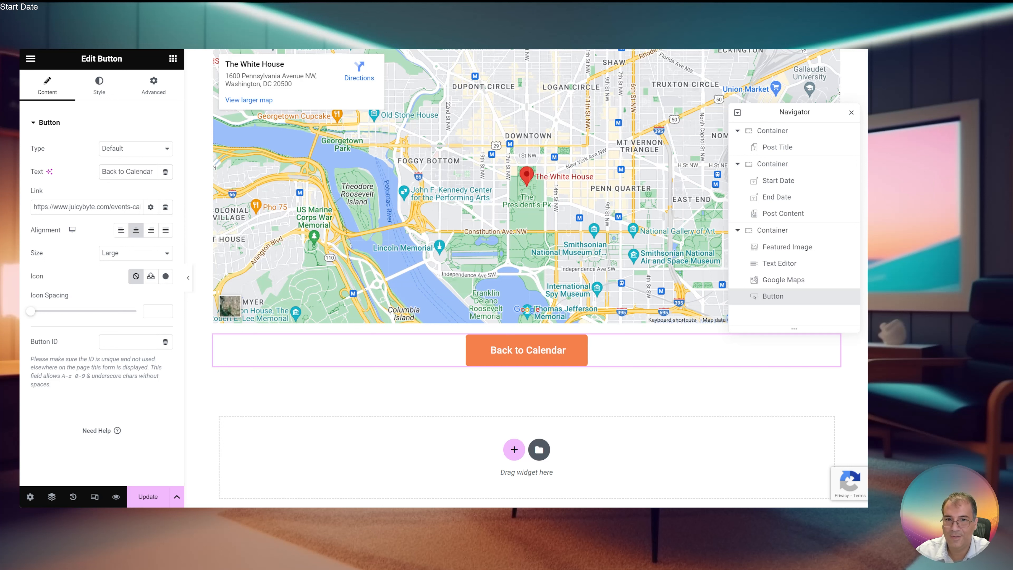
left_click(156, 498)
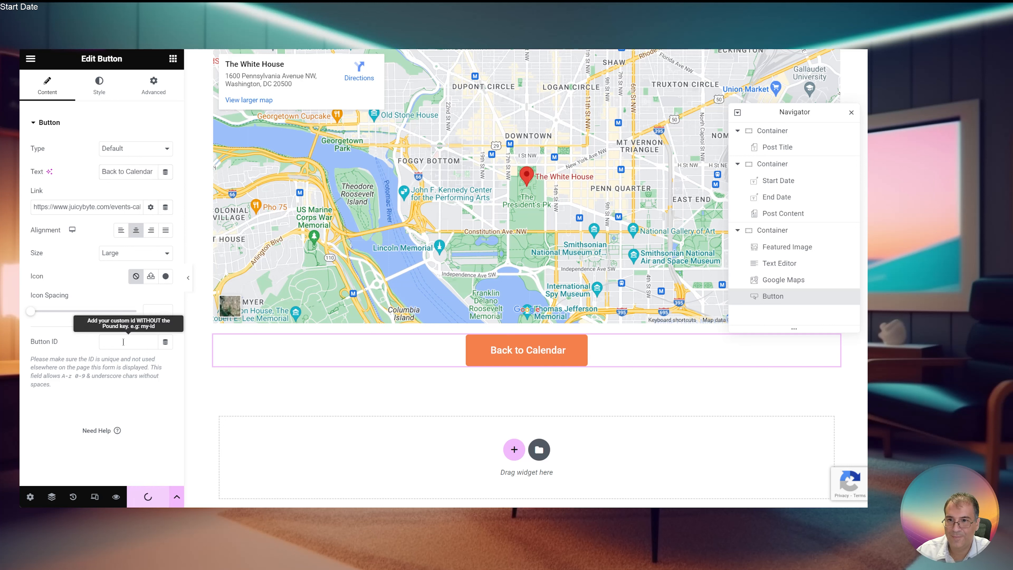
Give the button a plain left arrow icon from the icon library, searching for "arrow", and update the template
left_click(151, 276)
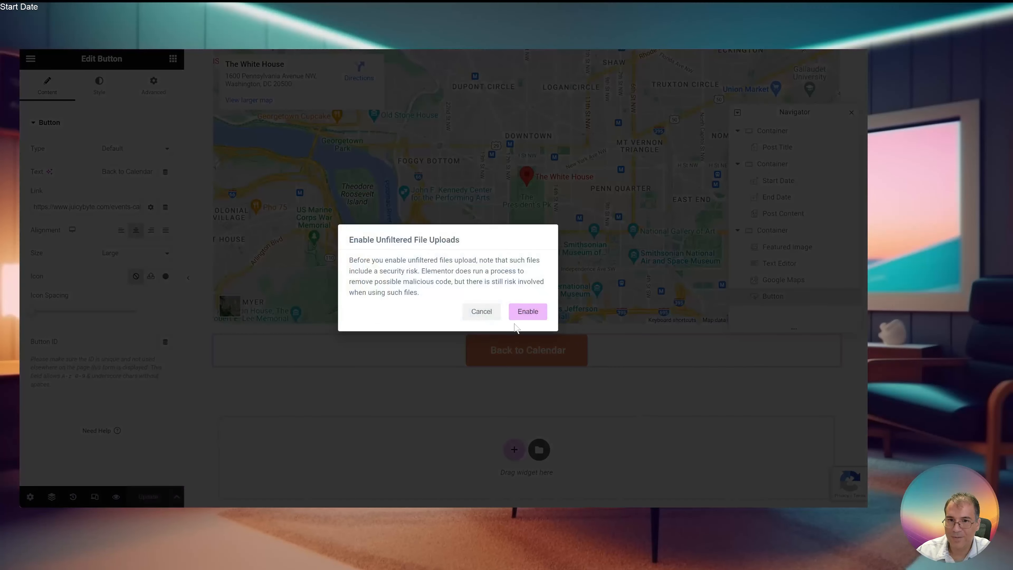
left_click(482, 311)
left_click(165, 276)
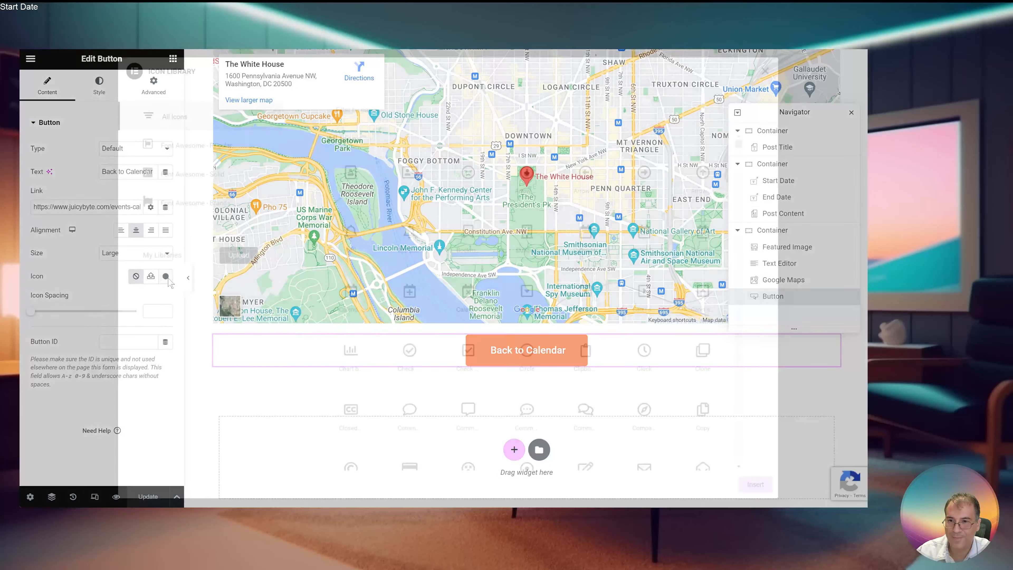
left_click(360, 106)
type("arr")
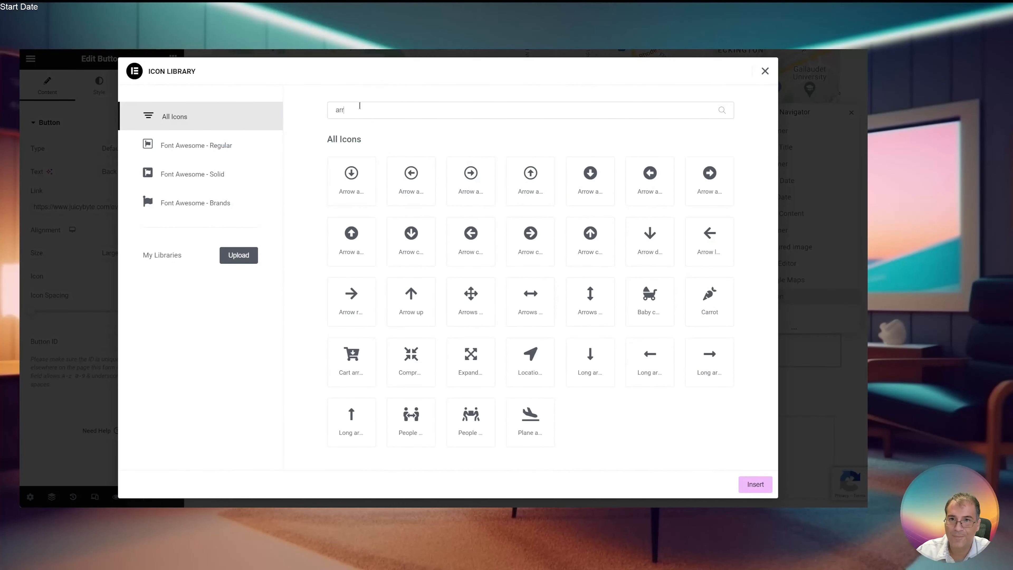
type("ow")
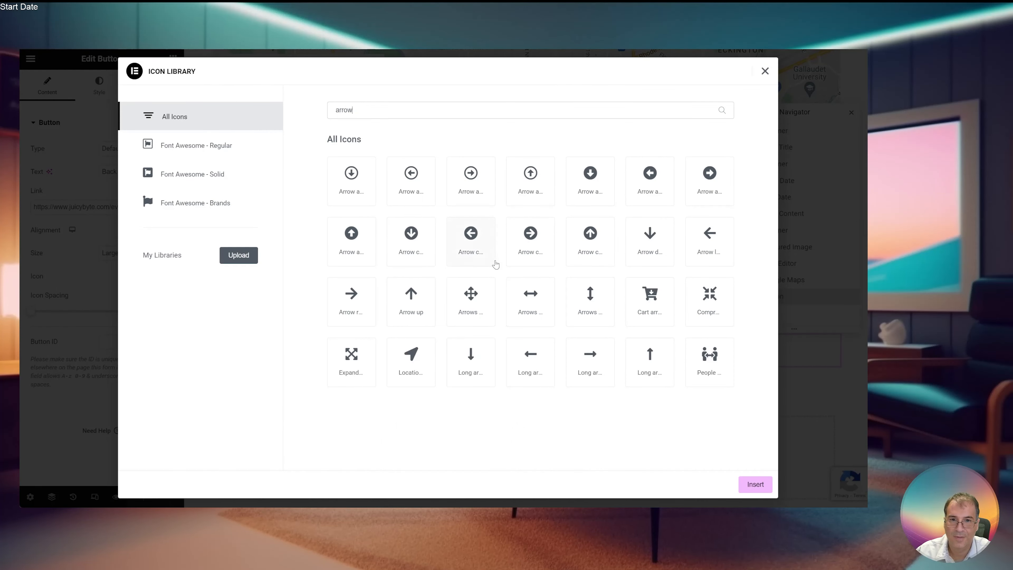
left_click(702, 260)
left_click(755, 484)
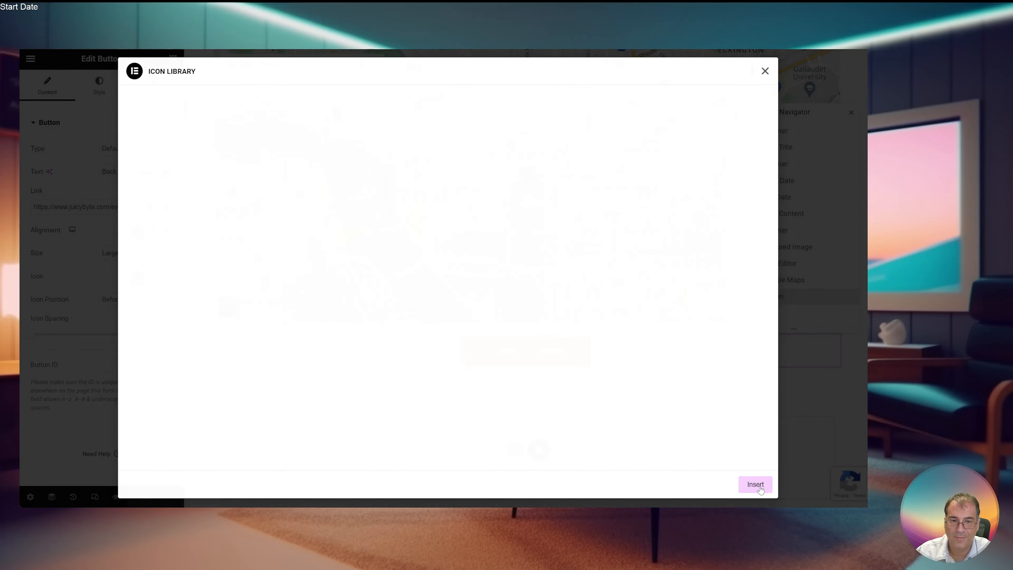
left_click(160, 498)
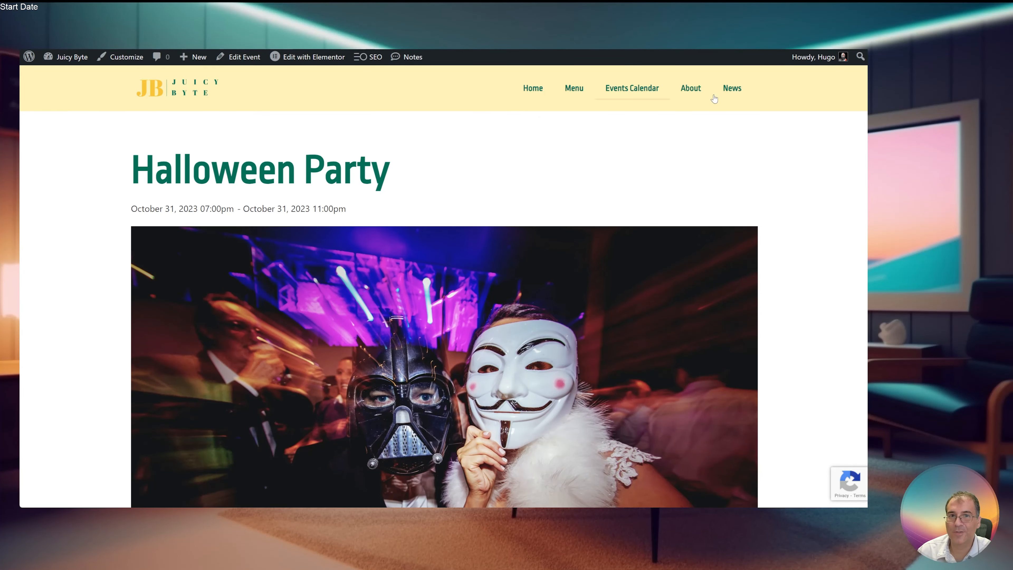
Open the Rock Concert event from the site's Events Calendar and look through its detail page
left_click(639, 85)
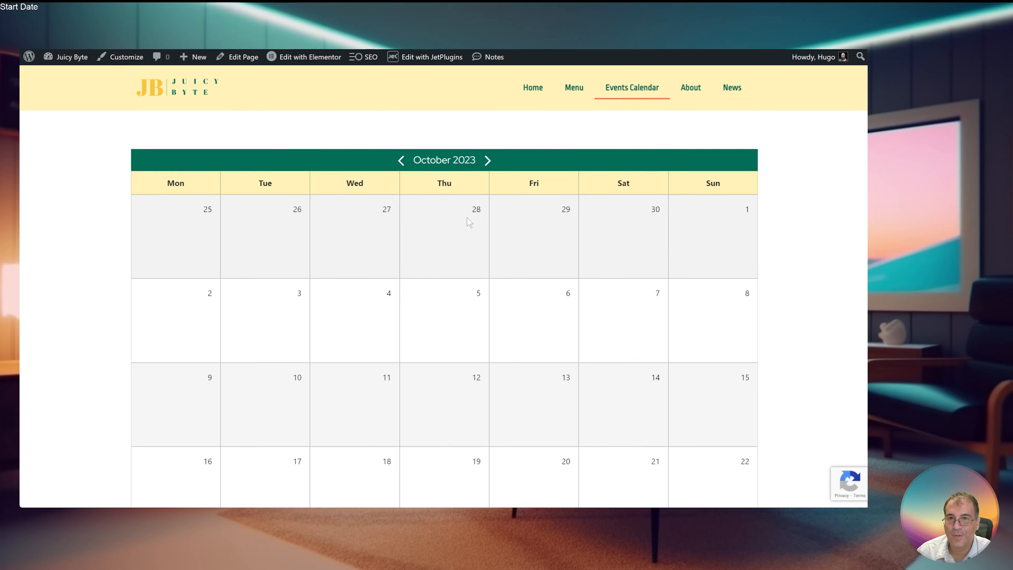
scroll(469, 214, "down", 8)
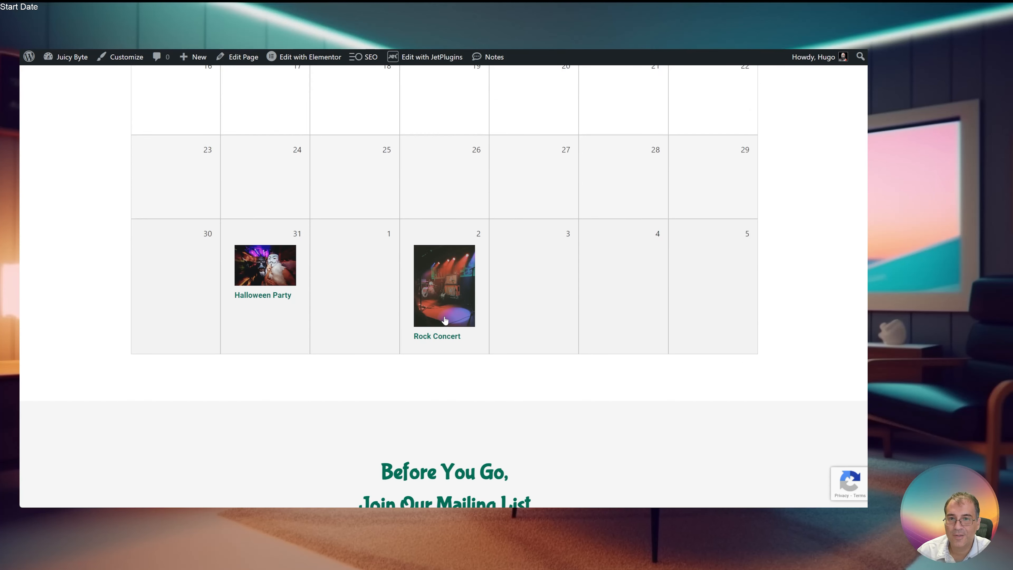
left_click(445, 320)
scroll(445, 320, "down", 20)
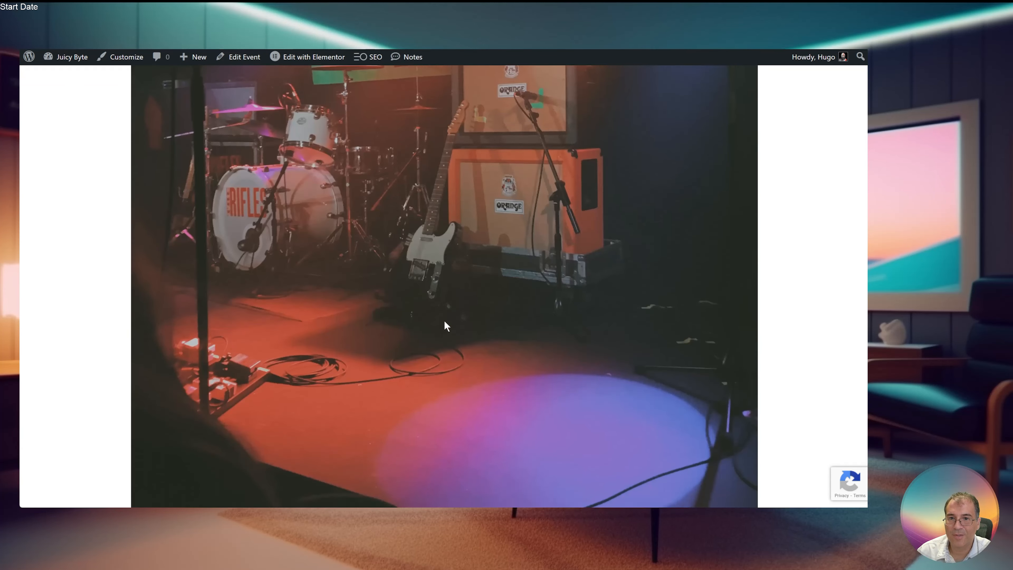
Test the "Back to Calendar" link beneath the Rock Concert event's map and look over the October 2023 events calendar
scroll(445, 323, "down", 4)
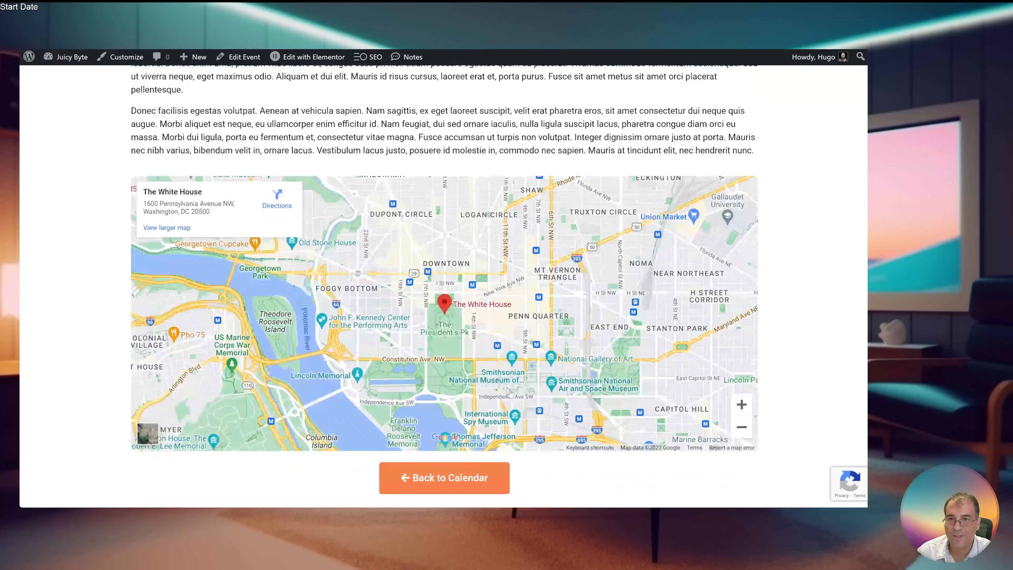
scroll(510, 393, "down", 3)
left_click(456, 353)
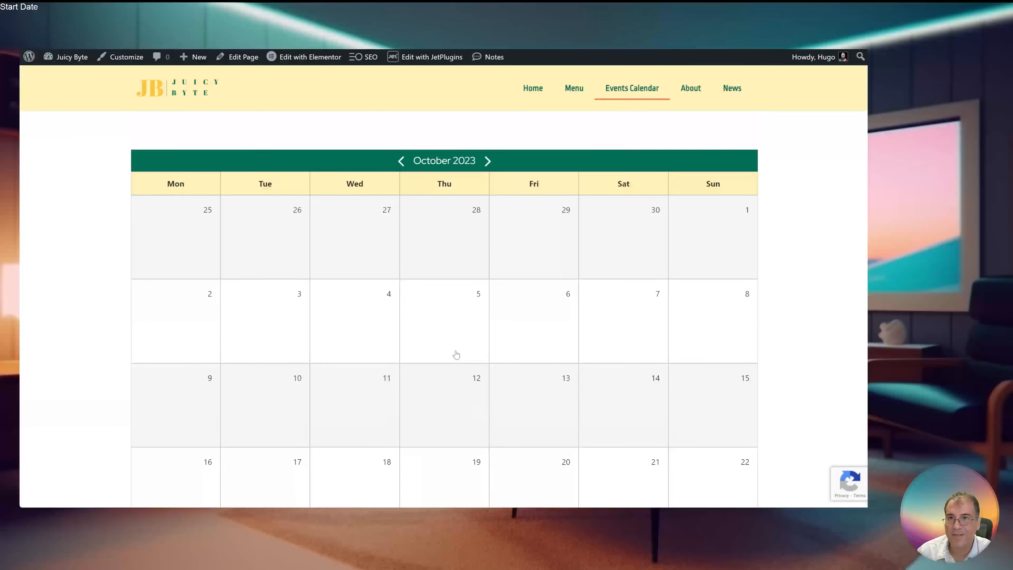
scroll(656, 342, "down", 6)
scroll(818, 416, "down", 6)
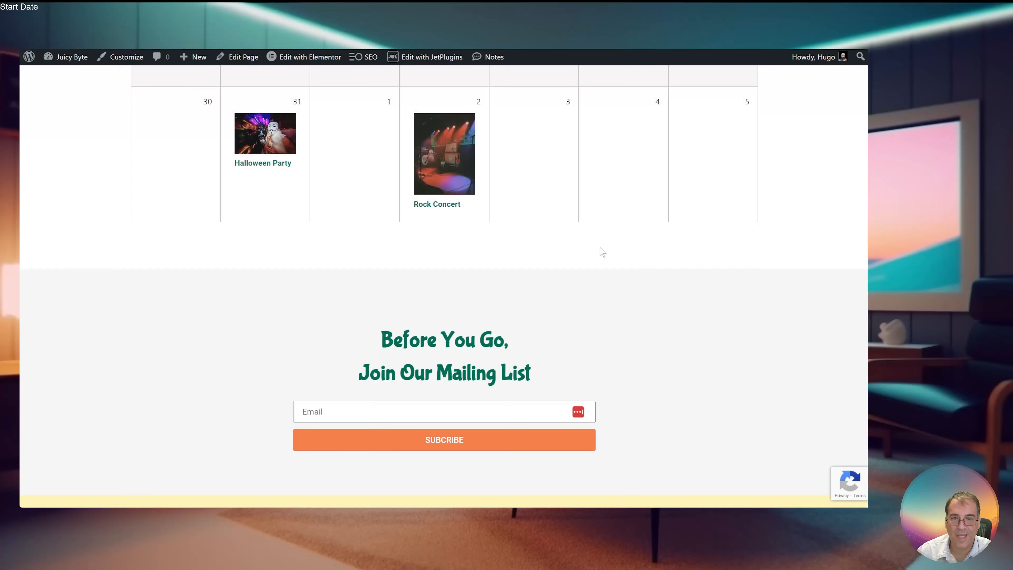
scroll(606, 259, "up", 10)
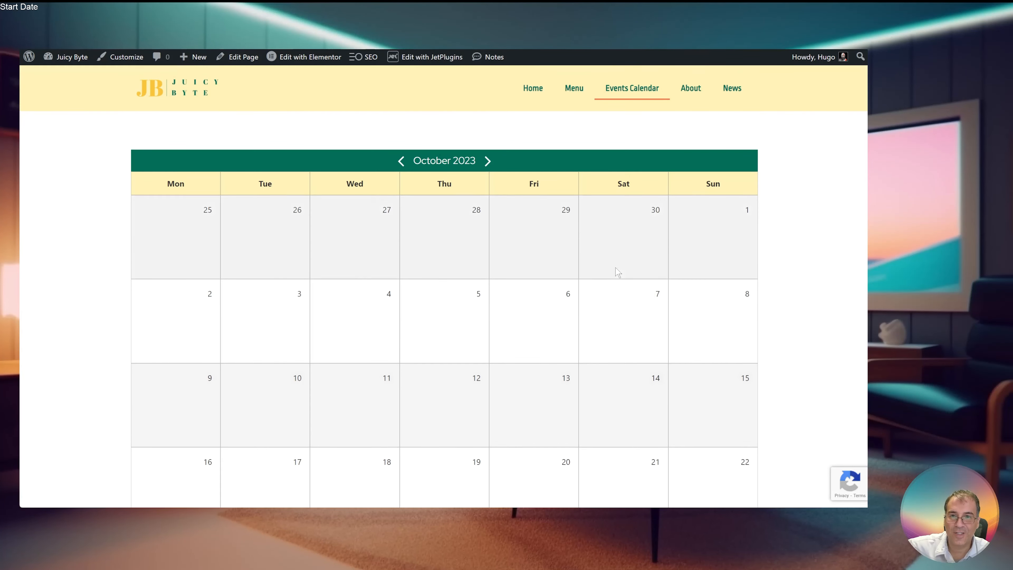
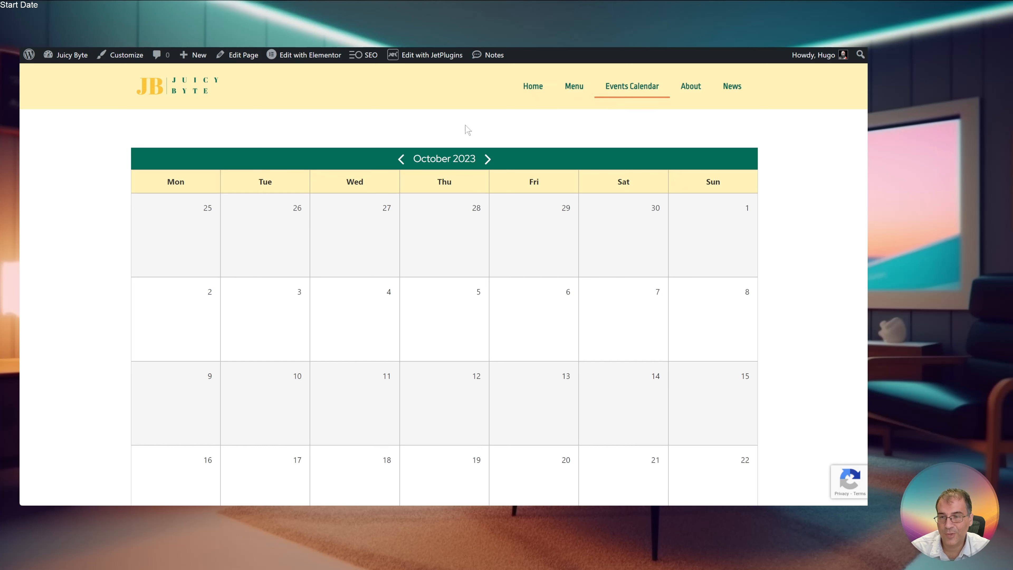
Open the Halloween Party event from the calendar and edit its "Event Detail Page" template with Elementor
scroll(546, 241, "down", 8)
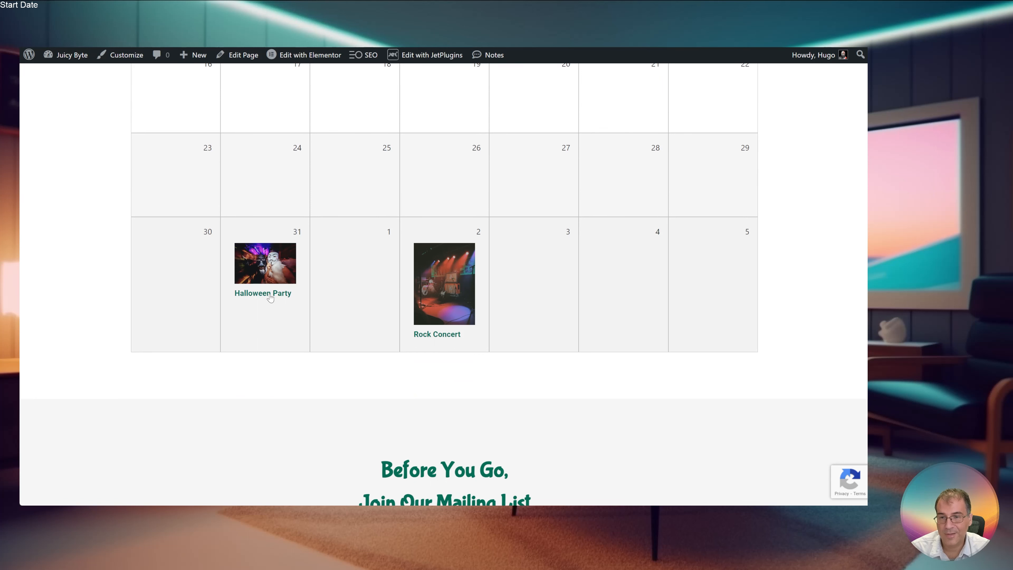
left_click(273, 297)
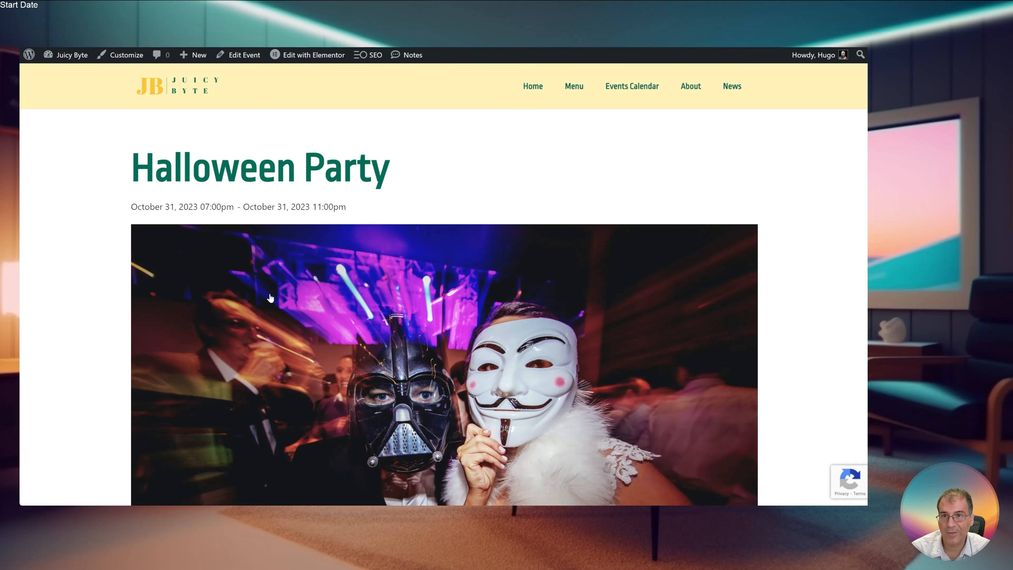
mouse_move(308, 55)
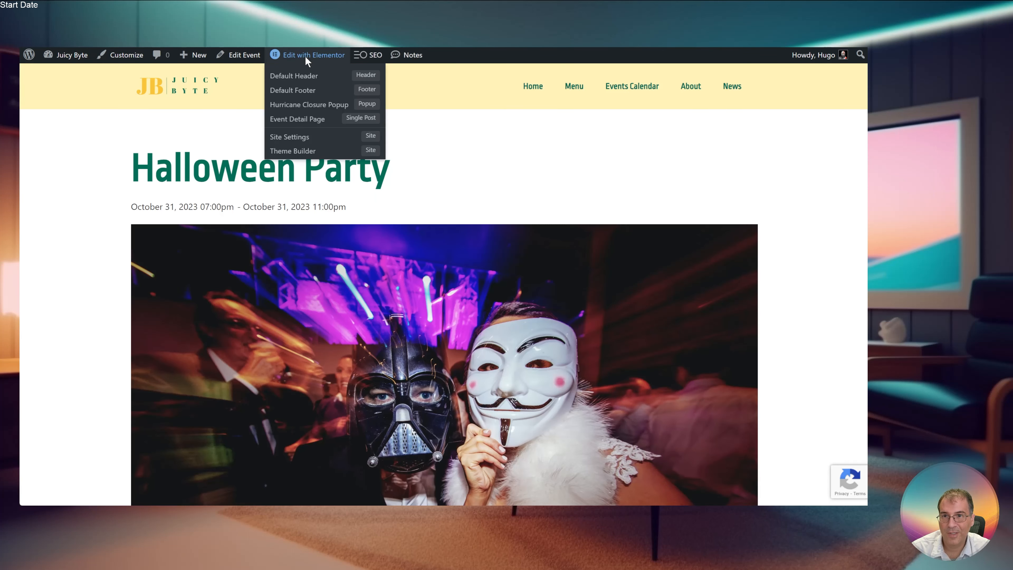
left_click(305, 119)
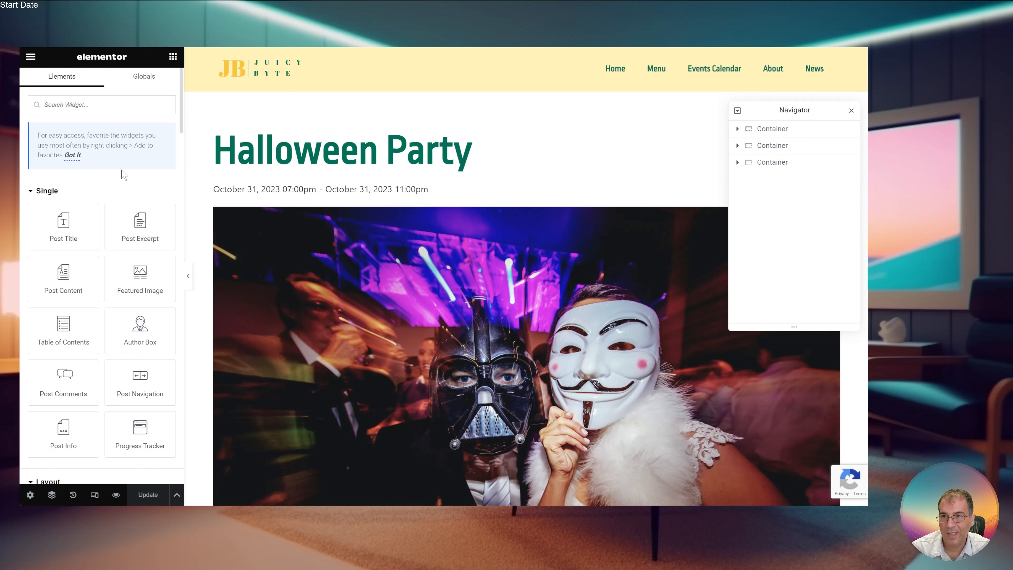
Add a Button widget between the event dates and the featured image, with the text "Add to Calendar"
left_click(110, 104)
type("button")
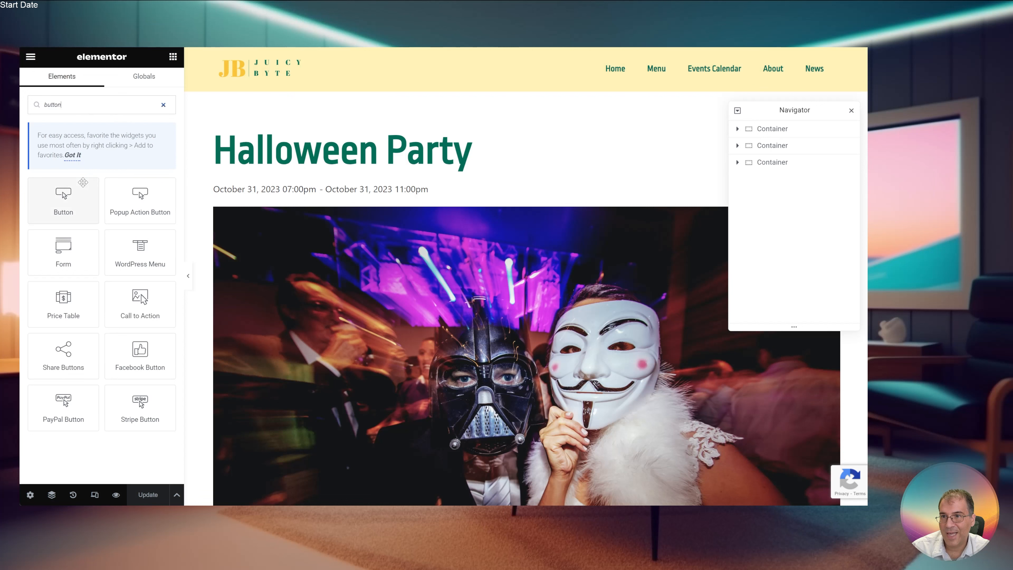
left_click_drag(63, 198, 279, 218)
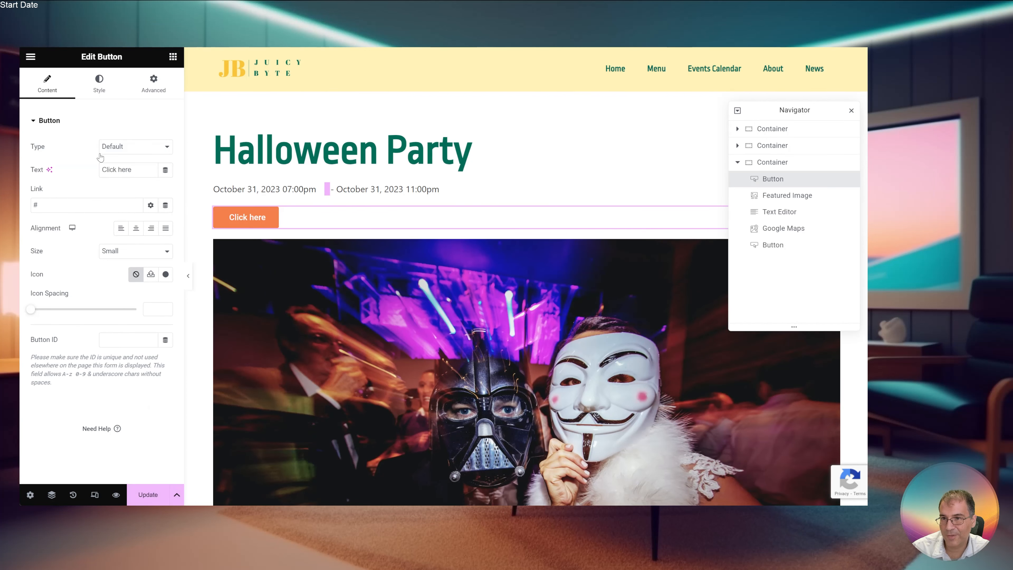
triple_click(136, 169)
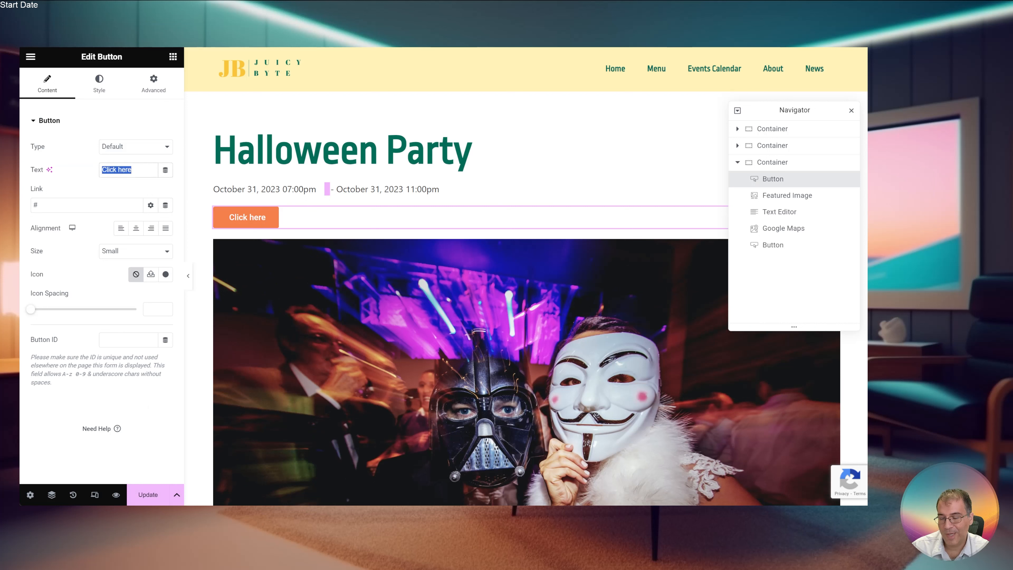
type("Add to Calendar")
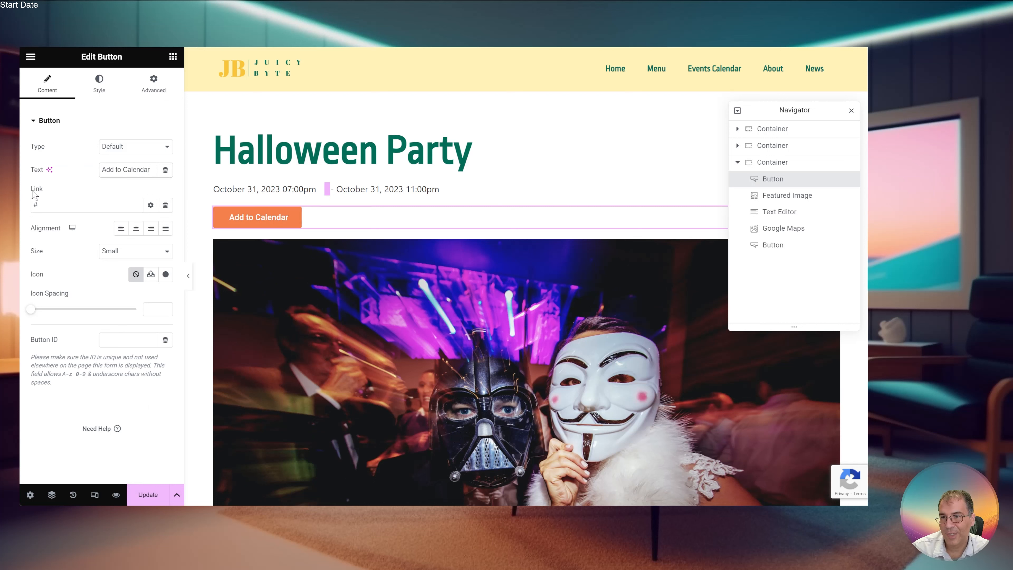
Try a dynamic Contact URL of type Google Calendar as the button's link, then remove that dynamic link
left_click(165, 206)
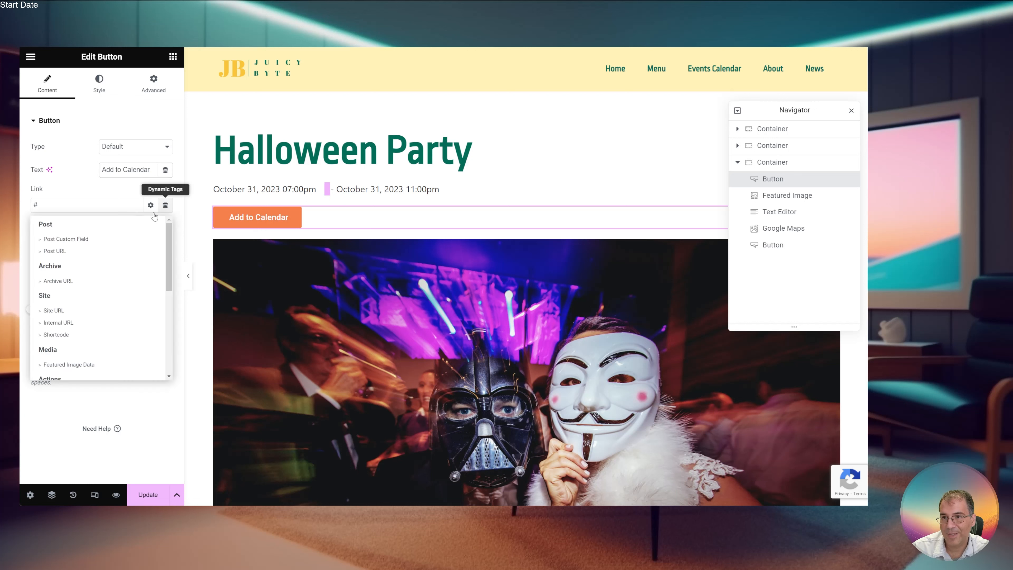
scroll(88, 298, "down", 3)
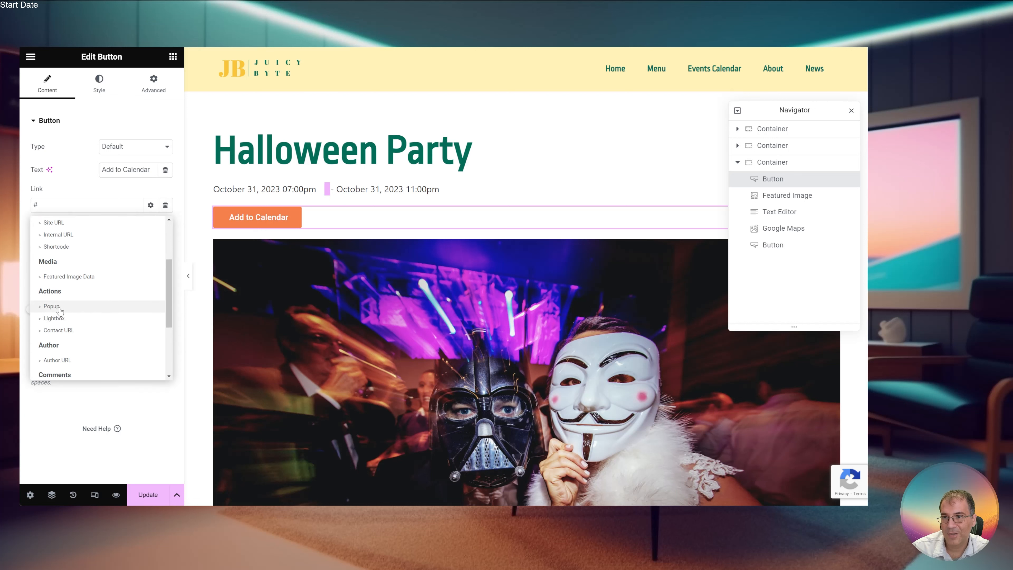
left_click(73, 331)
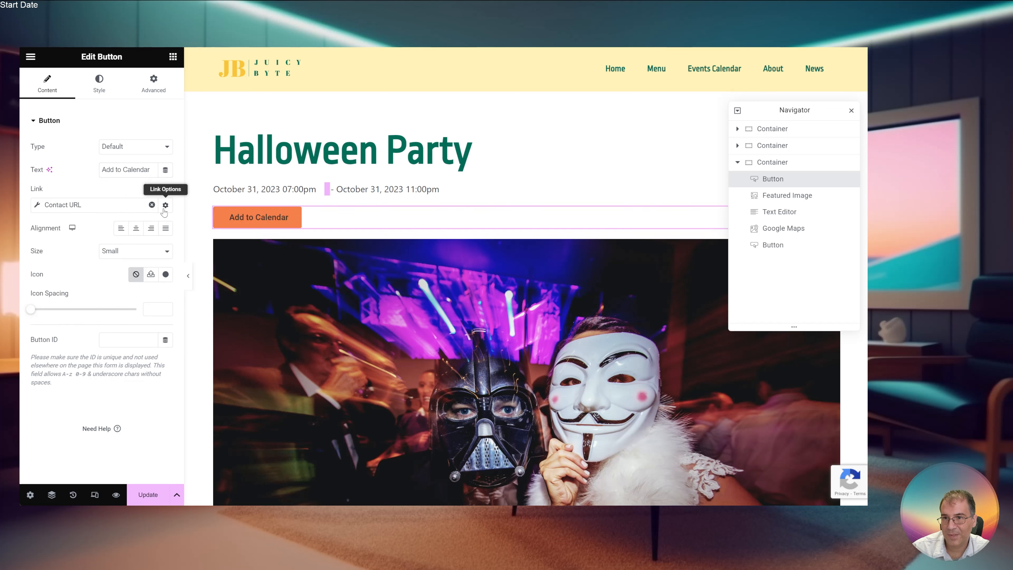
left_click(117, 207)
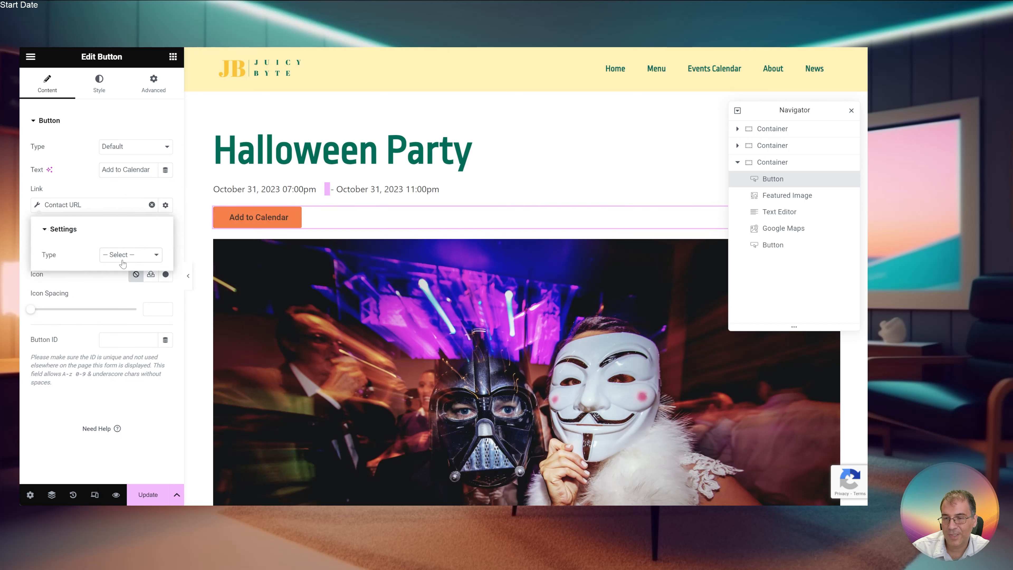
left_click(129, 342)
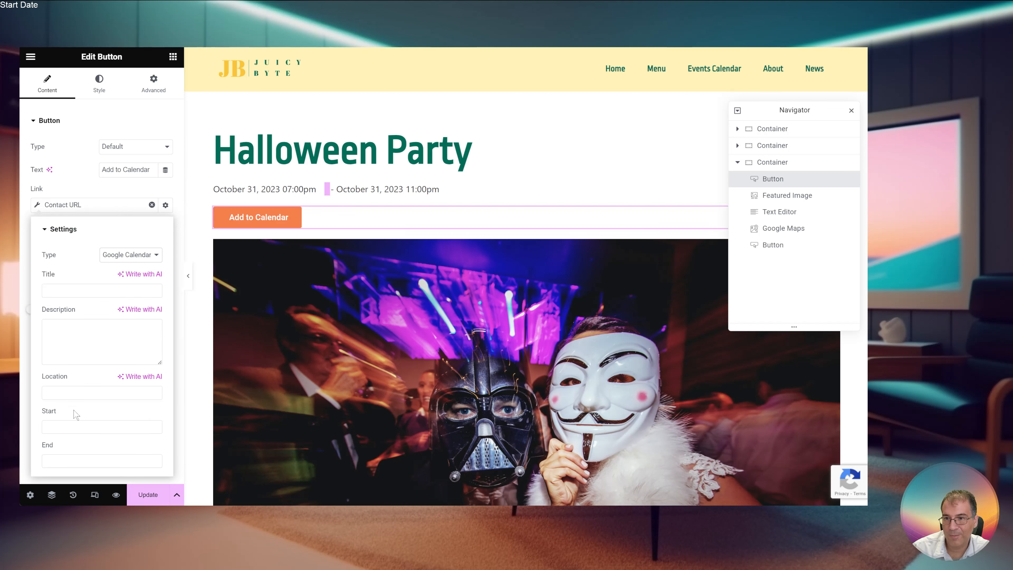
left_click(79, 427)
left_click(94, 256)
left_click(152, 204)
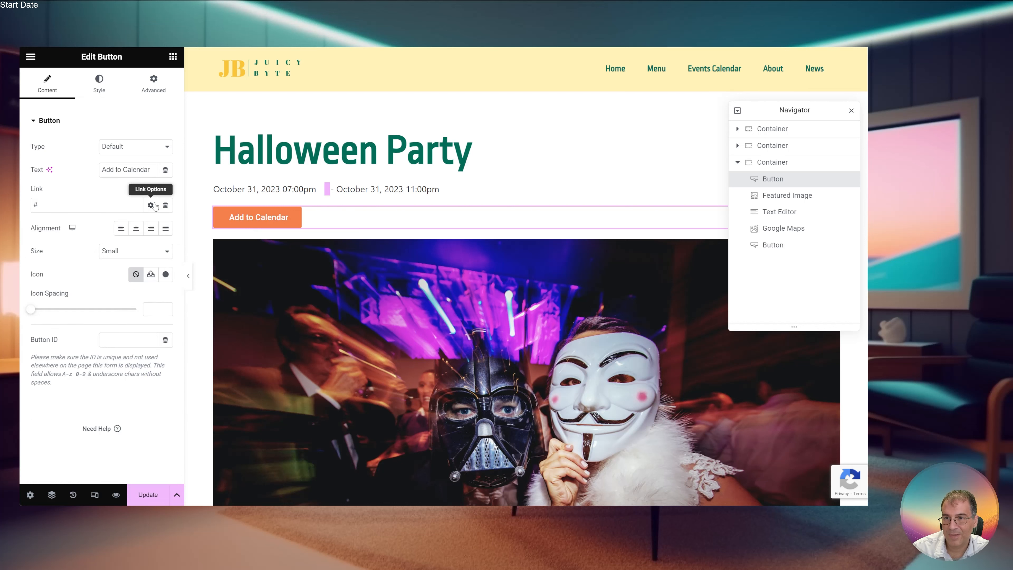
Delete the "Add to Calendar" button above the featured image and update the template
right_click(263, 220)
left_click(293, 440)
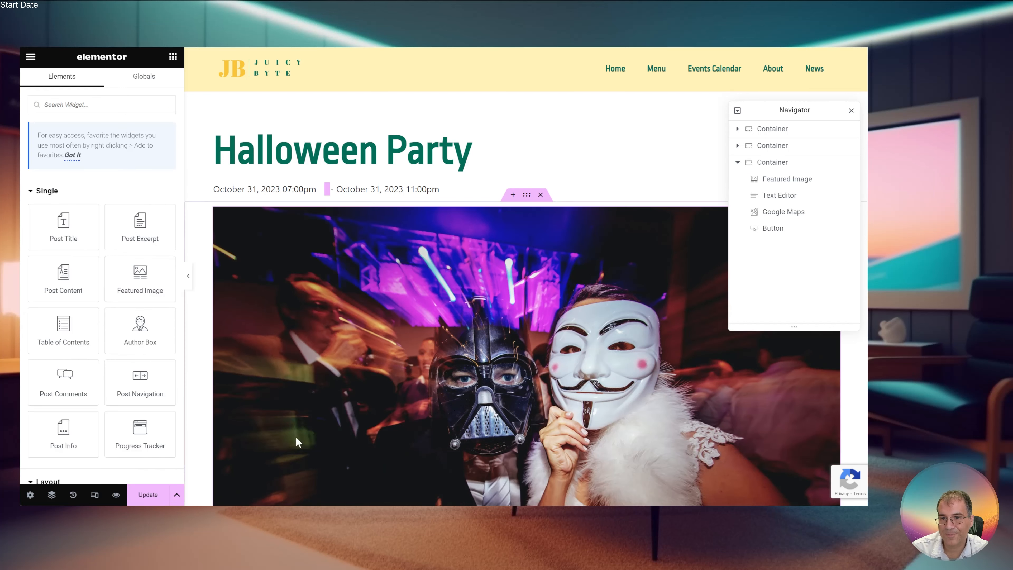
left_click(144, 496)
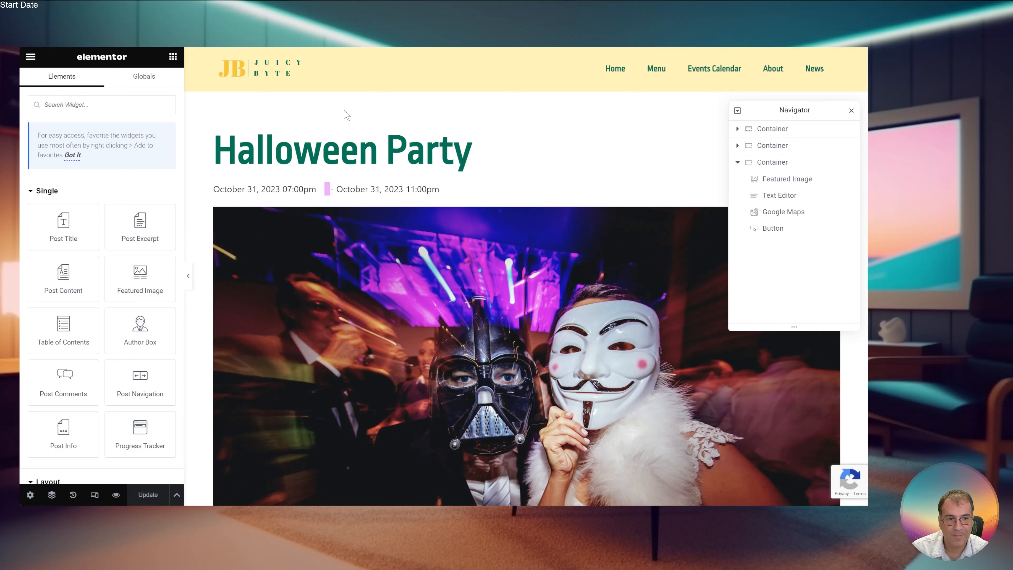
Add a Dynamic Link widget between the event dates and the featured image, labelled "Add to Calendar"
left_click(107, 104)
type("dynamic")
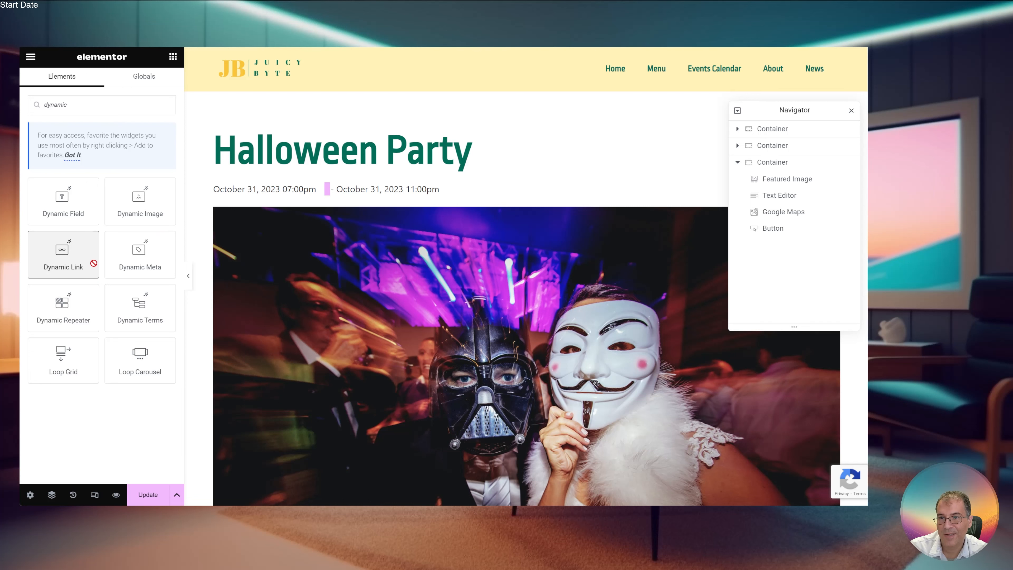
left_click_drag(74, 265, 254, 222)
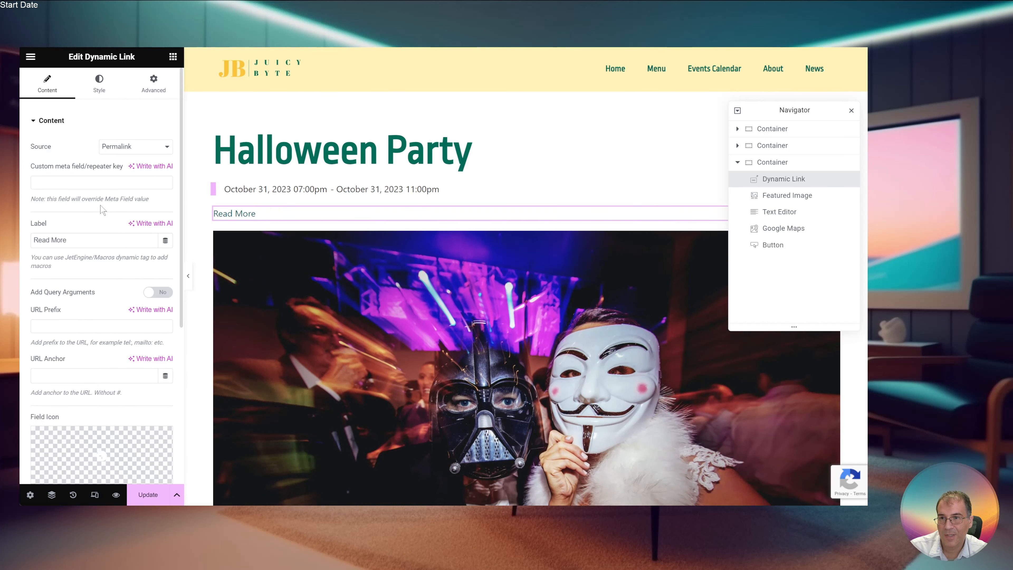
left_click_drag(67, 239, 33, 239)
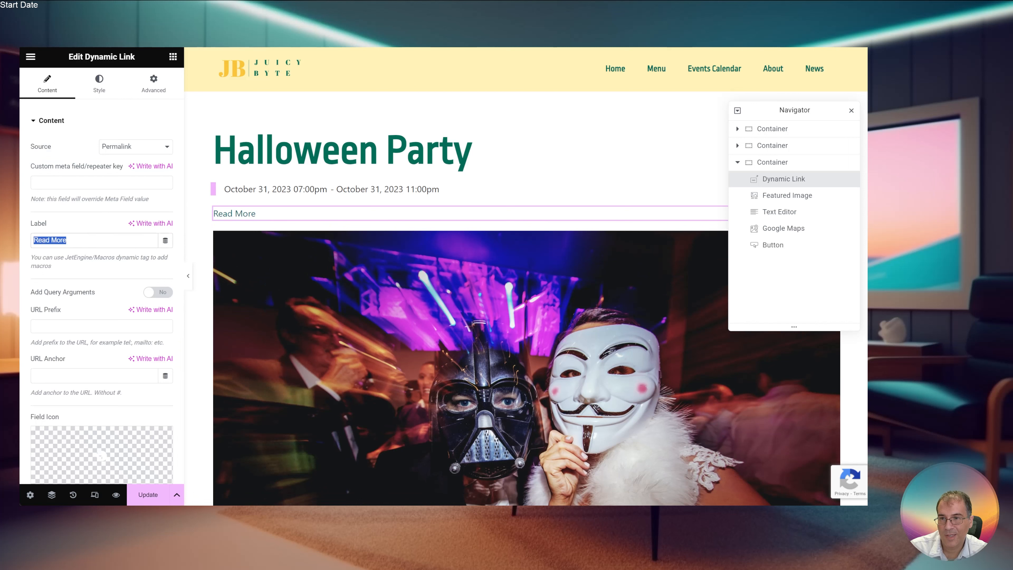
type("Add to Cal")
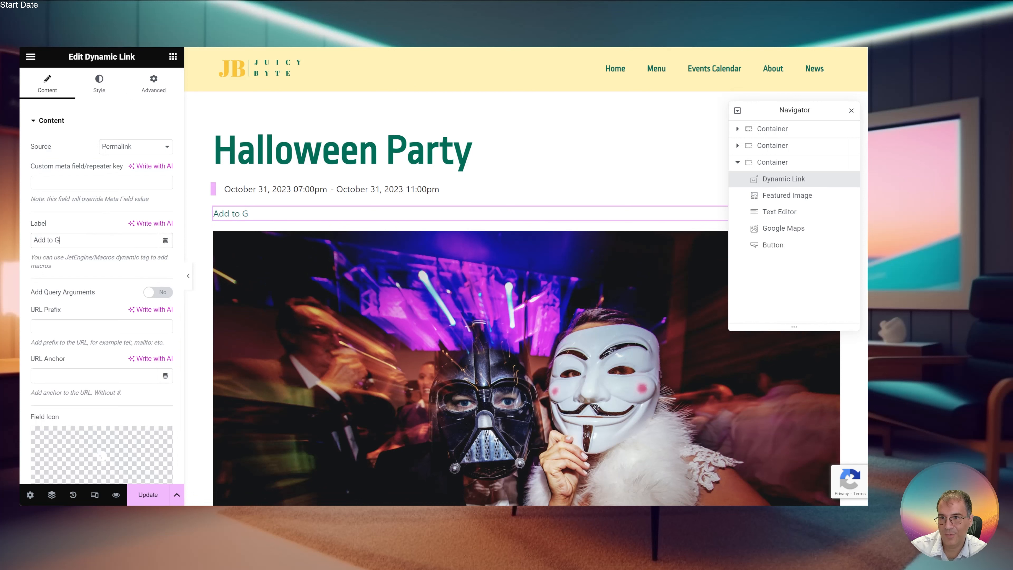
type("endar")
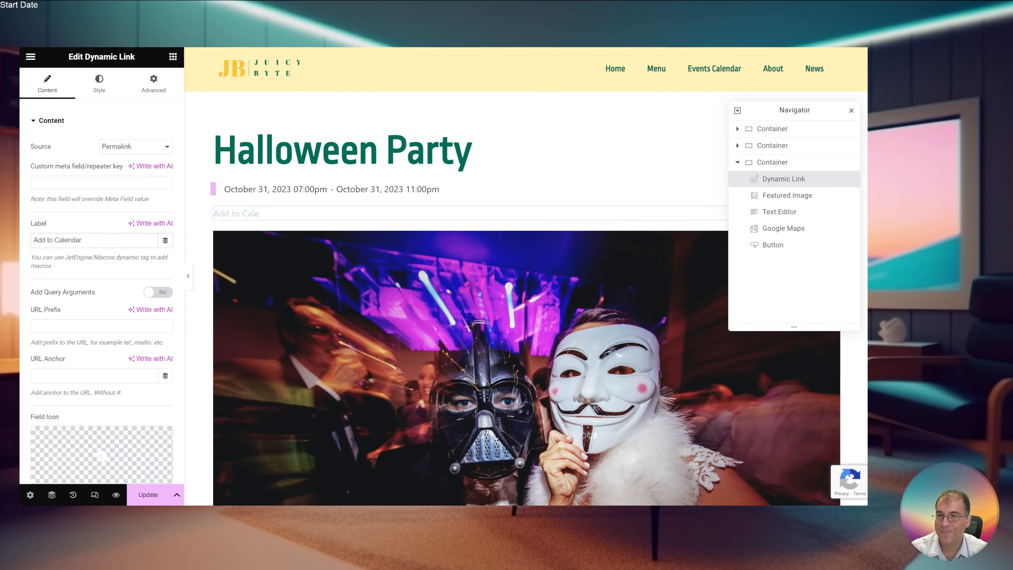
Give the dynamic link a calendar icon with a check mark from the icon library, filtering the icons by "cal"
scroll(52, 310, "down", 5)
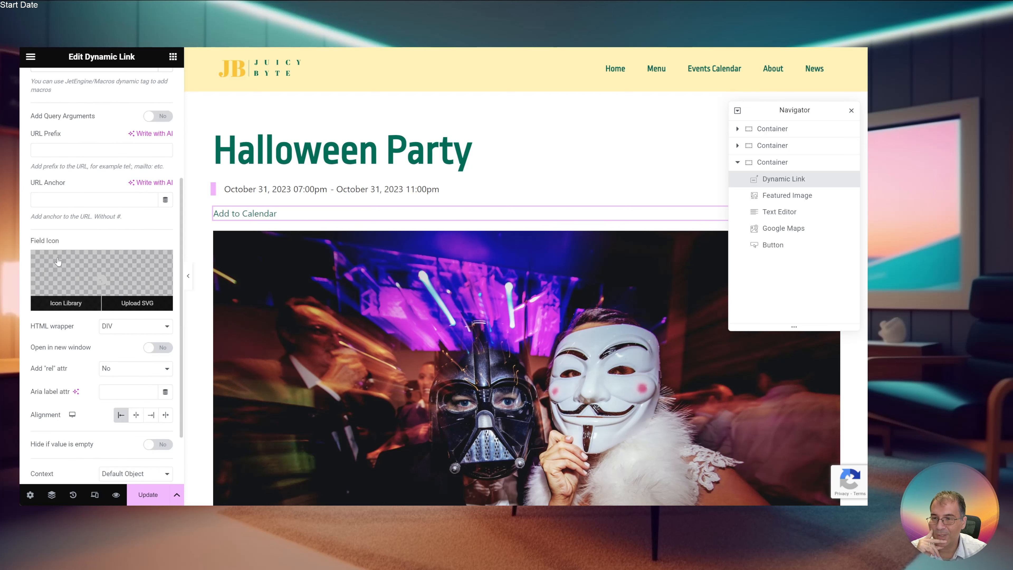
left_click(93, 266)
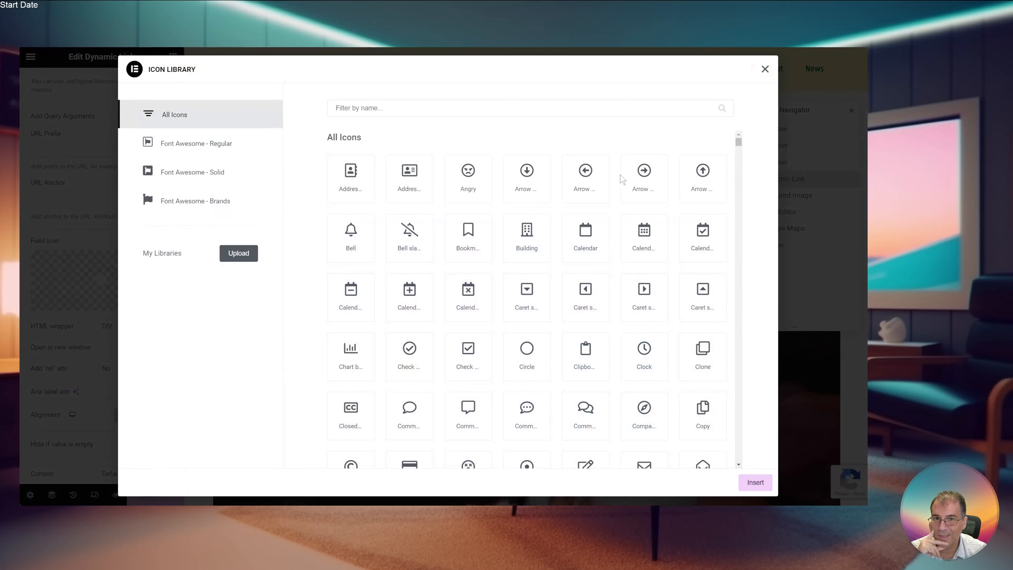
left_click(390, 104)
type("cal")
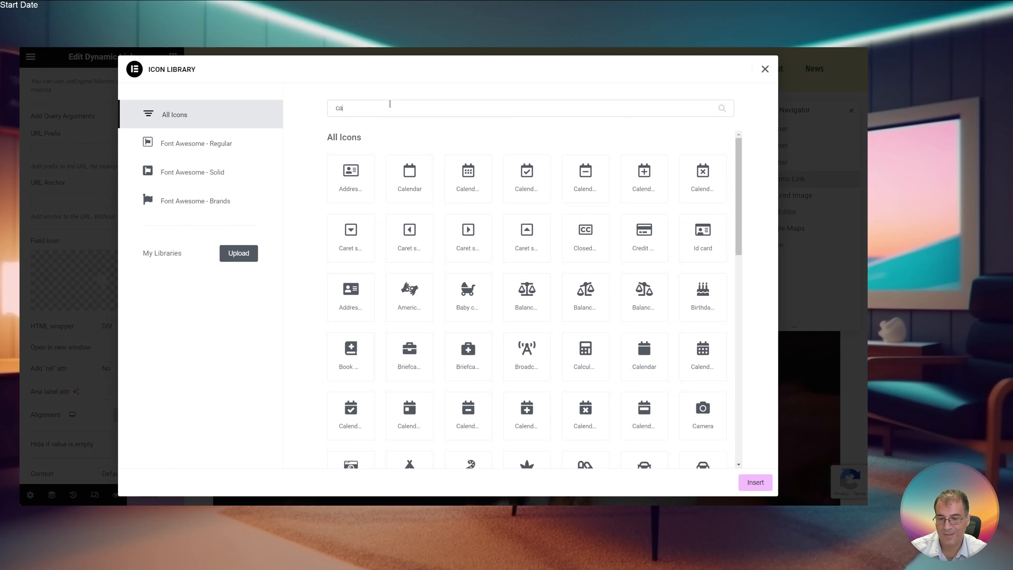
left_click(463, 181)
left_click(754, 482)
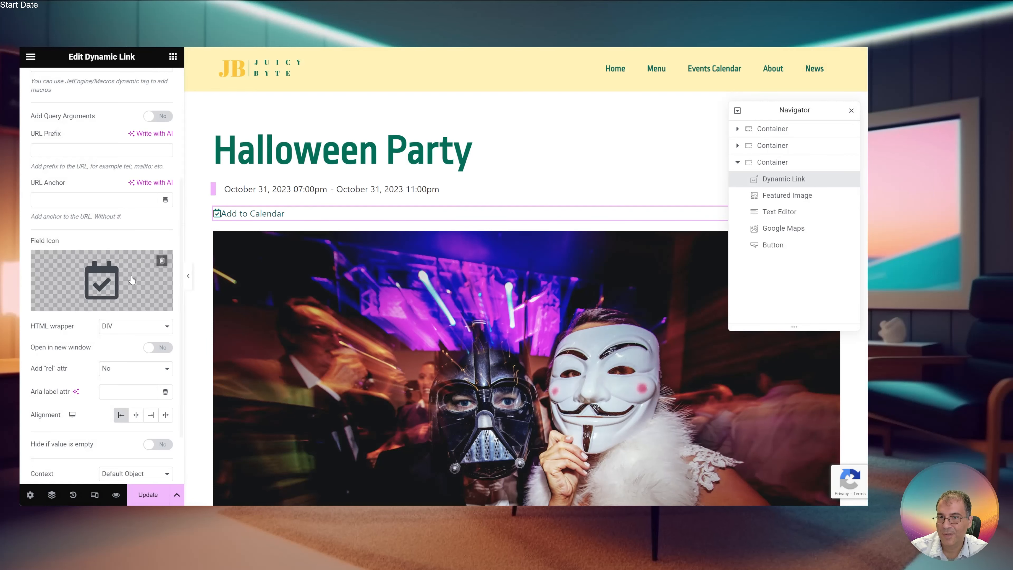
Replace the dynamic link's icon with the outlined calendar with a plus sign from the icon library
left_click(70, 303)
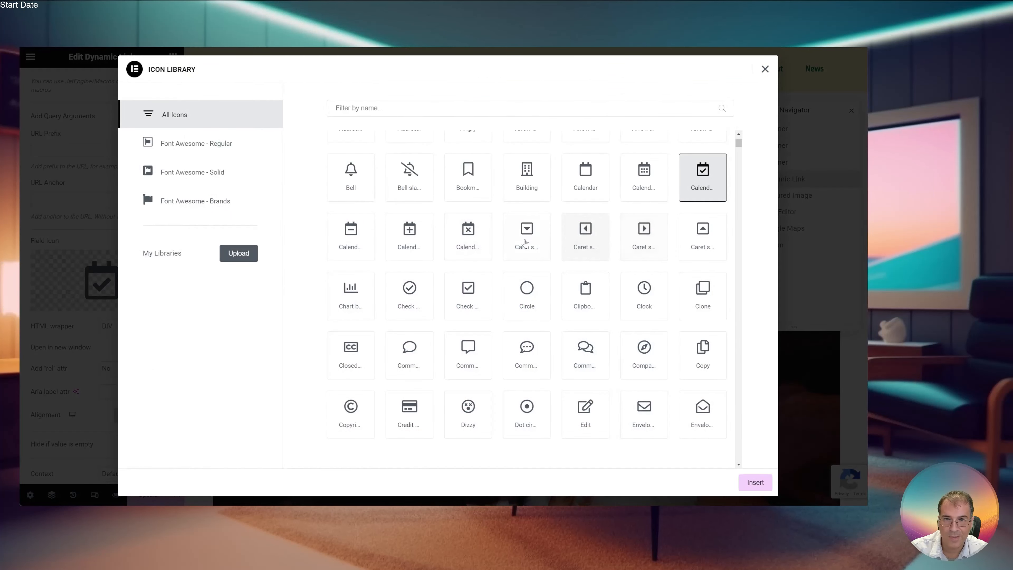
left_click(409, 235)
left_click(760, 485)
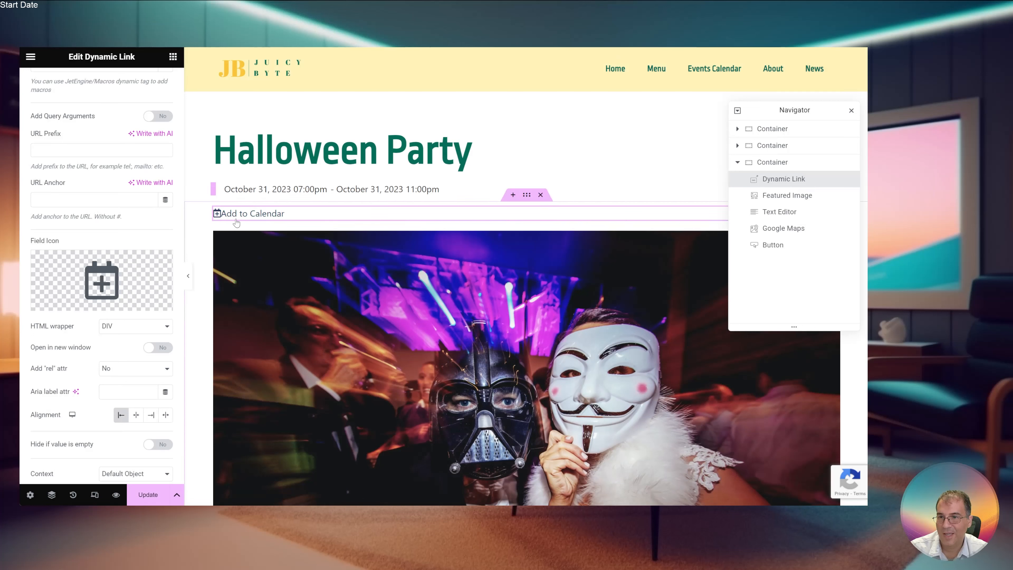
Give the "Add to Calendar" dynamic link the global orange as classic background color and the global white as text color
scroll(125, 178, "up", 5)
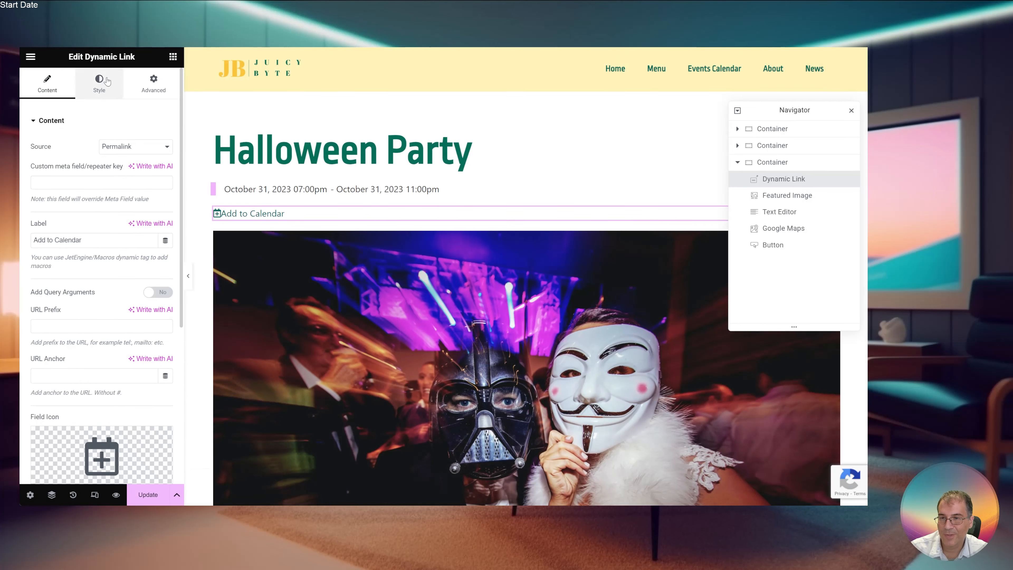
left_click(99, 84)
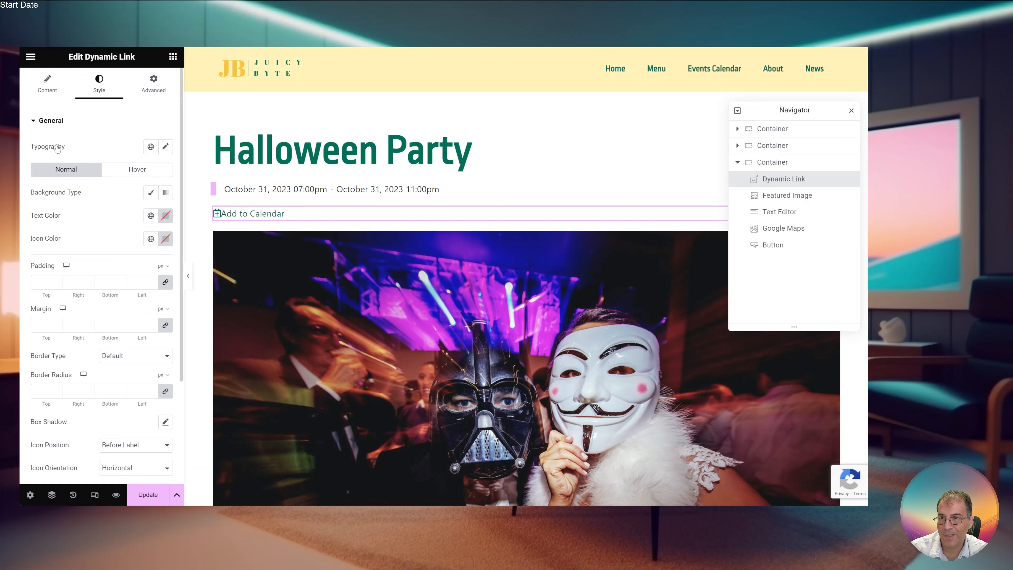
left_click(150, 193)
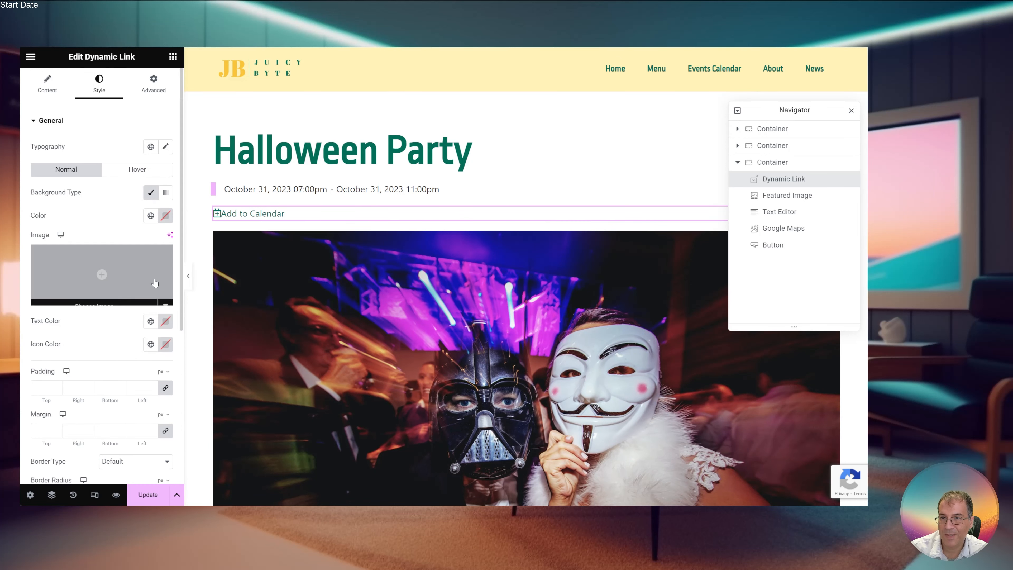
left_click(151, 215)
left_click(80, 334)
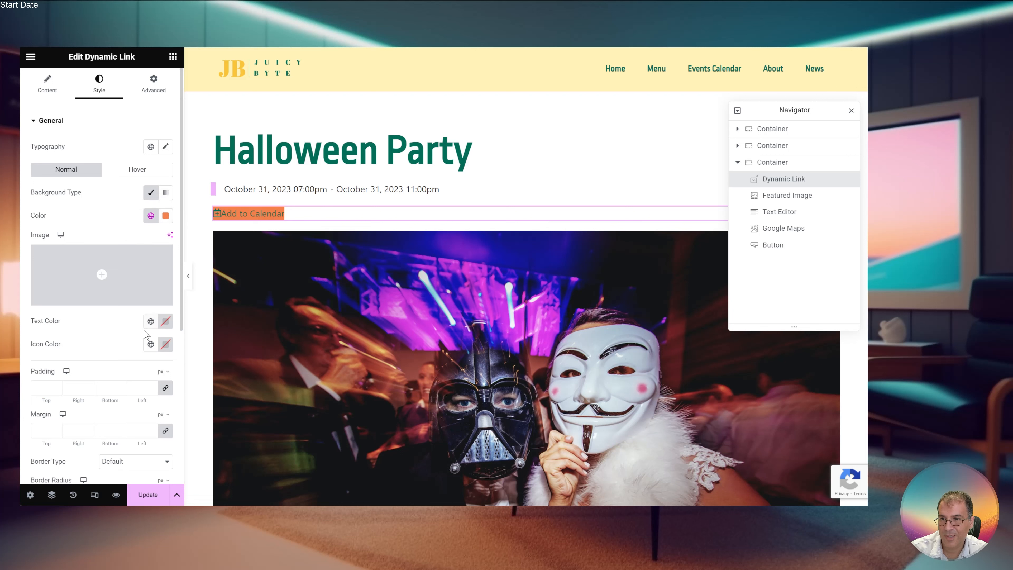
left_click(150, 321)
left_click(81, 479)
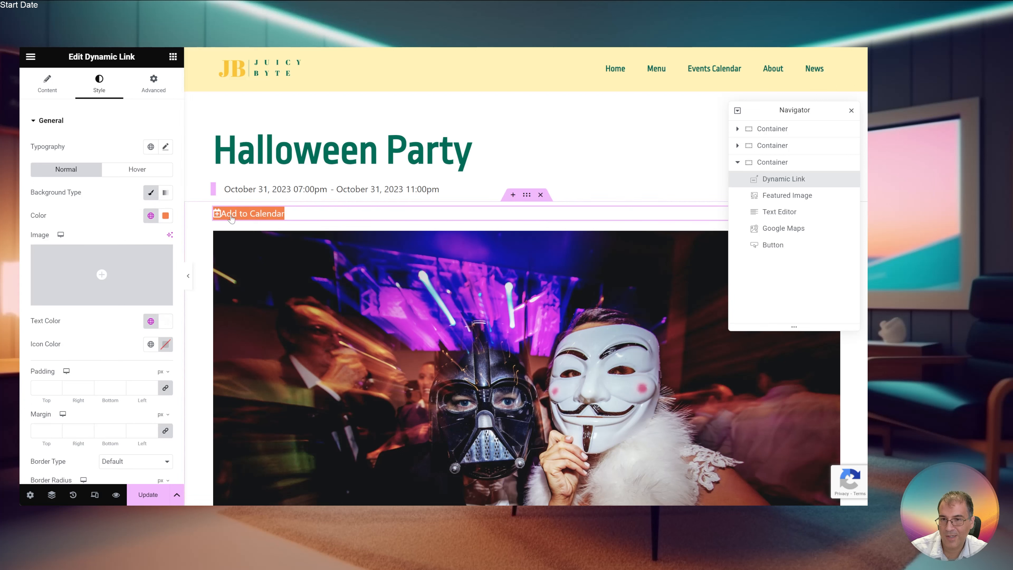
Set the dynamic link's padding to 10 px on all sides and its icon gap to 9
scroll(42, 300, "down", 1)
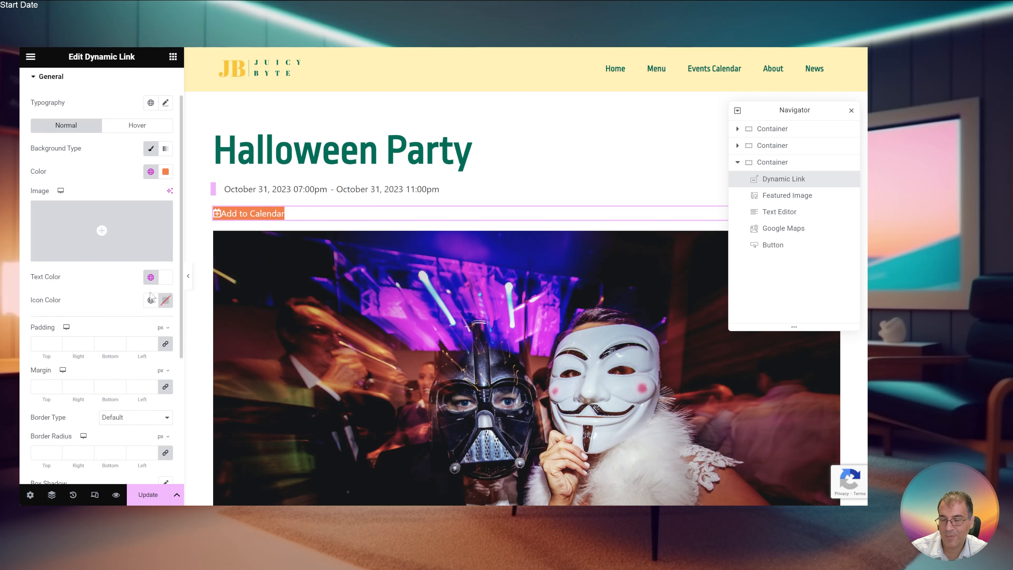
scroll(148, 299, "down", 1)
scroll(147, 298, "down", 1)
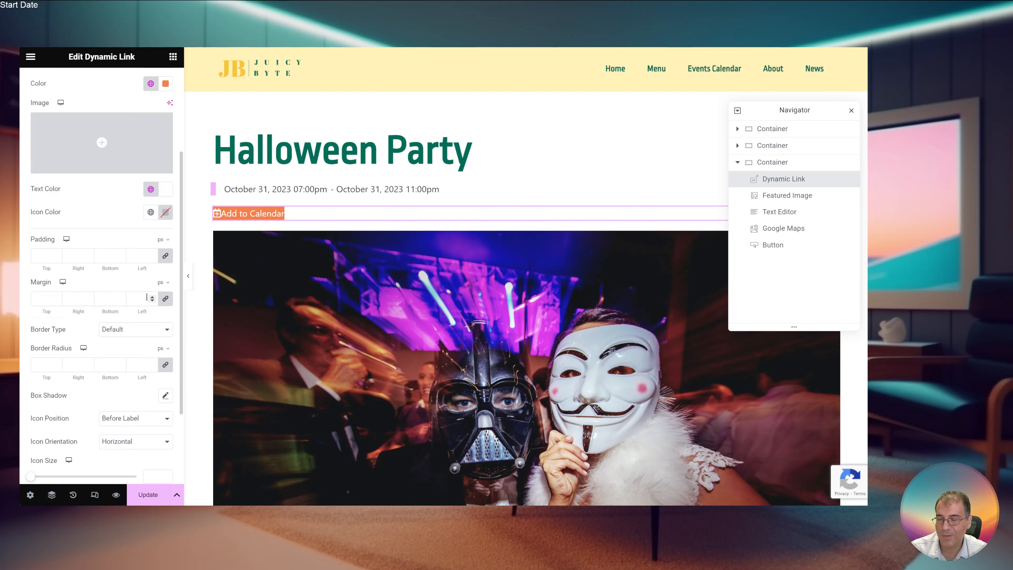
left_click(43, 256)
type("10")
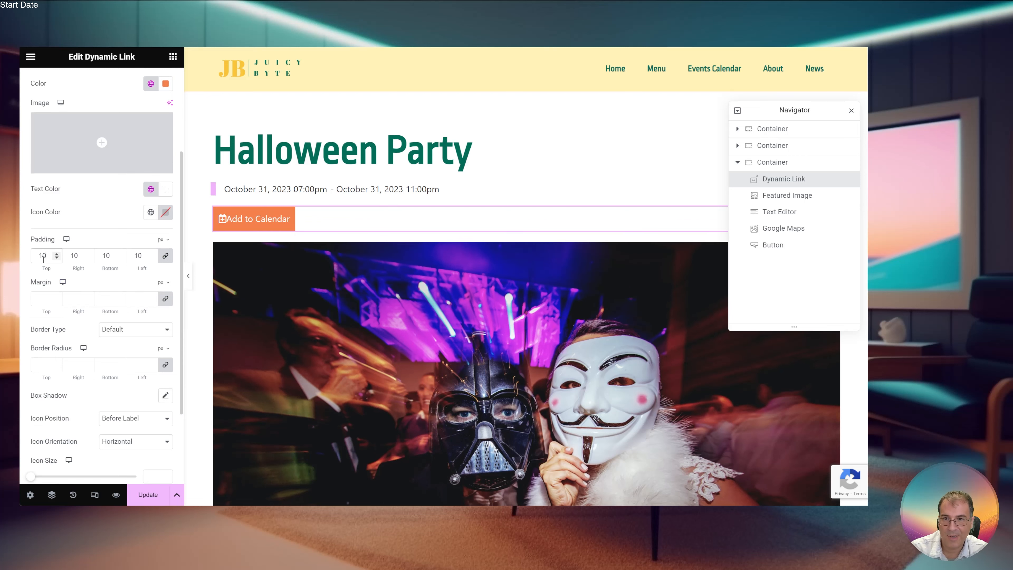
scroll(113, 286, "down", 3)
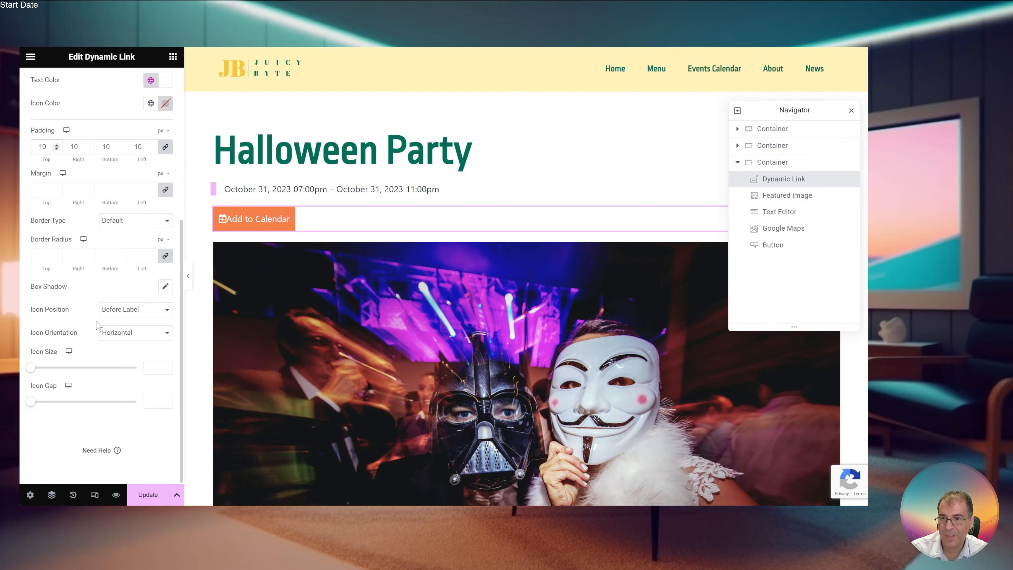
left_click_drag(31, 402, 41, 401)
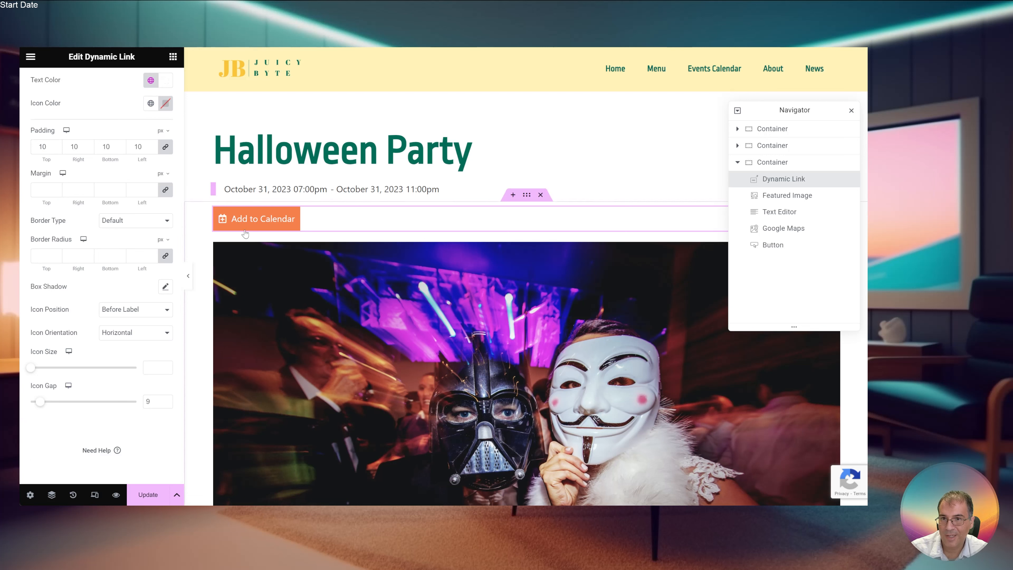
Set the dynamic link's hover state to a classic background in the global dark green and update the template
scroll(168, 255, "up", 5)
scroll(168, 255, "up", 2)
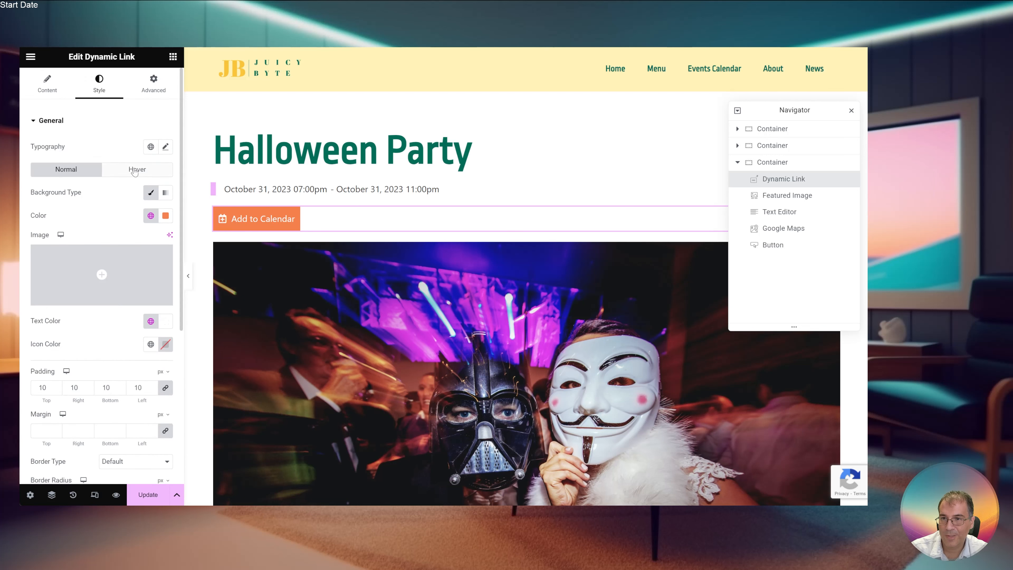
left_click(137, 169)
left_click(153, 194)
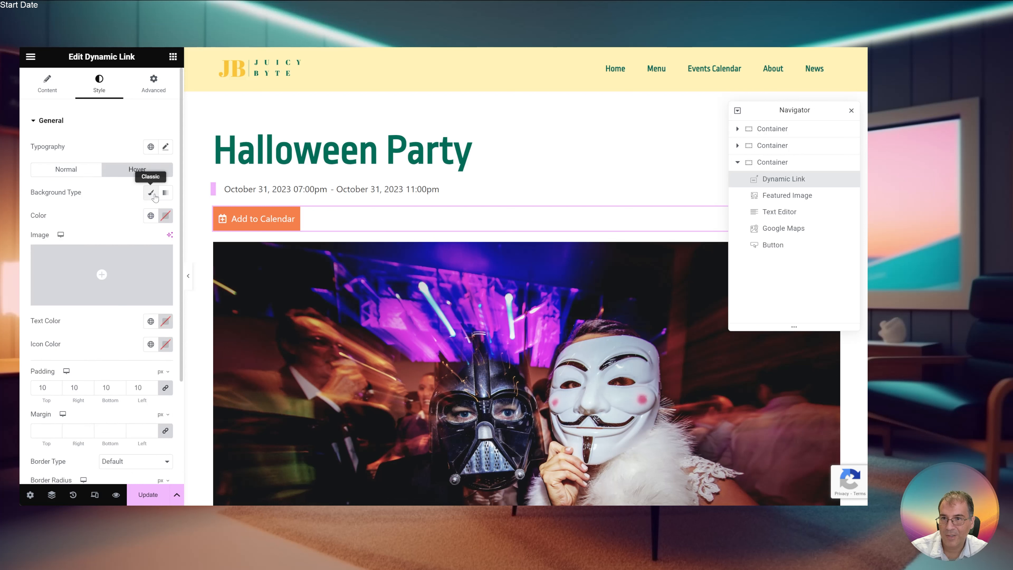
left_click(150, 216)
left_click(64, 265)
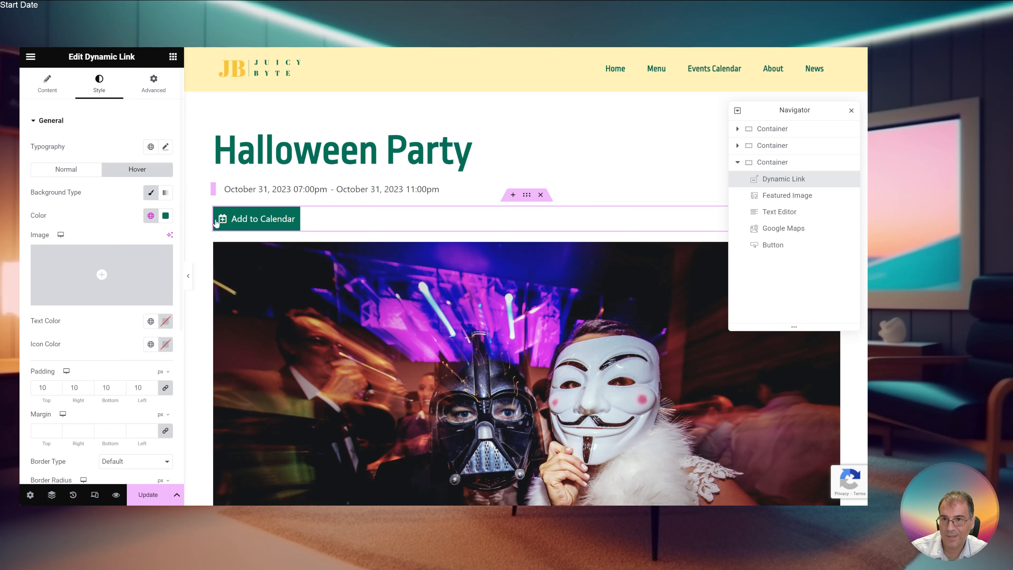
left_click(169, 491)
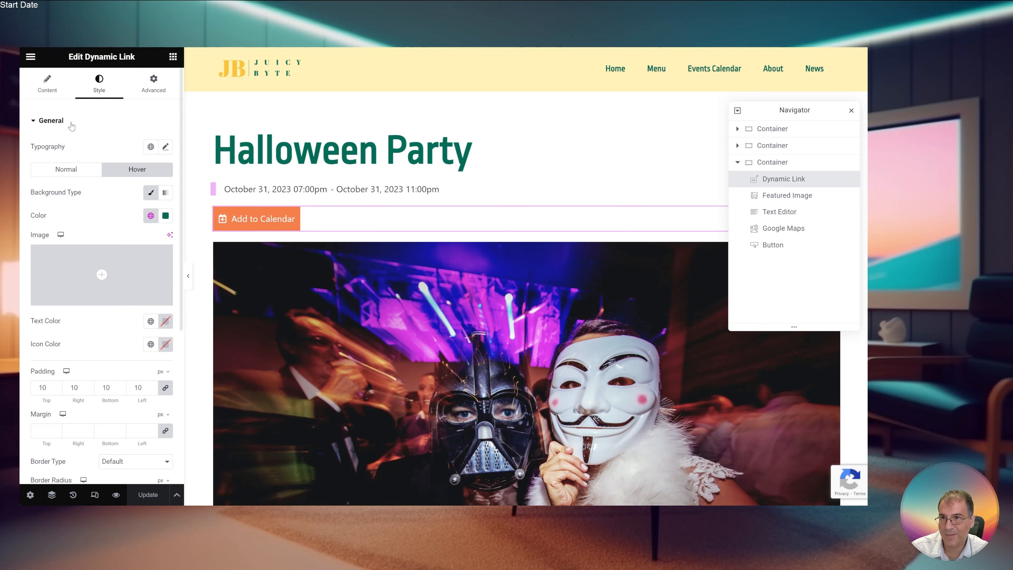
Enable query arguments in the content settings of the "Add to Calendar" dynamic link
left_click(54, 91)
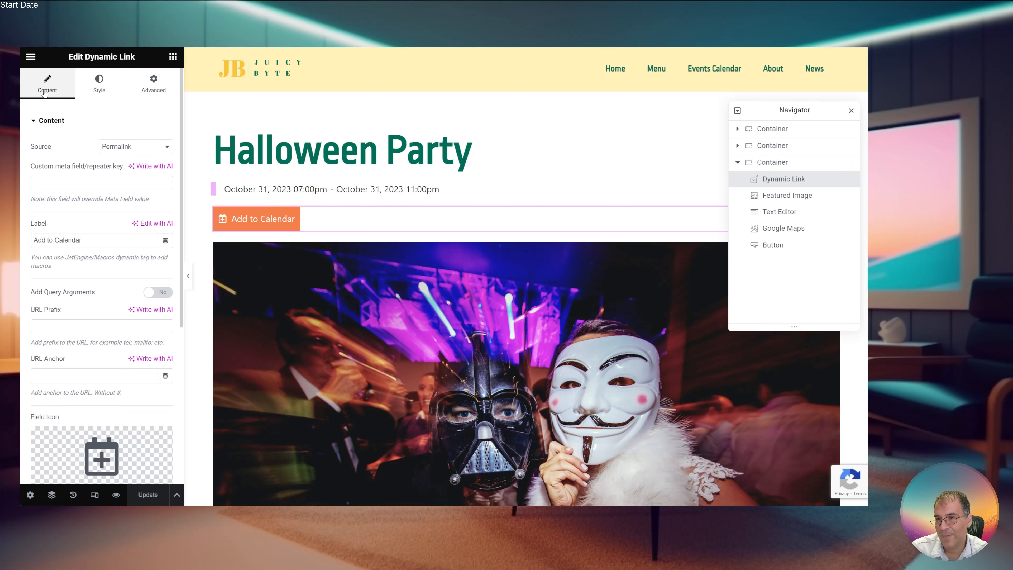
left_click(53, 182)
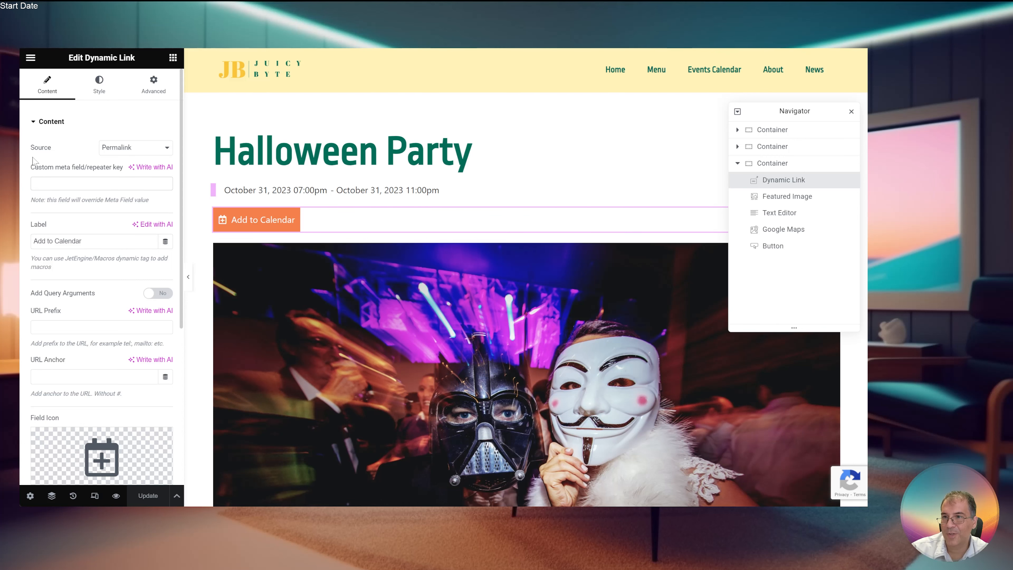
left_click(150, 293)
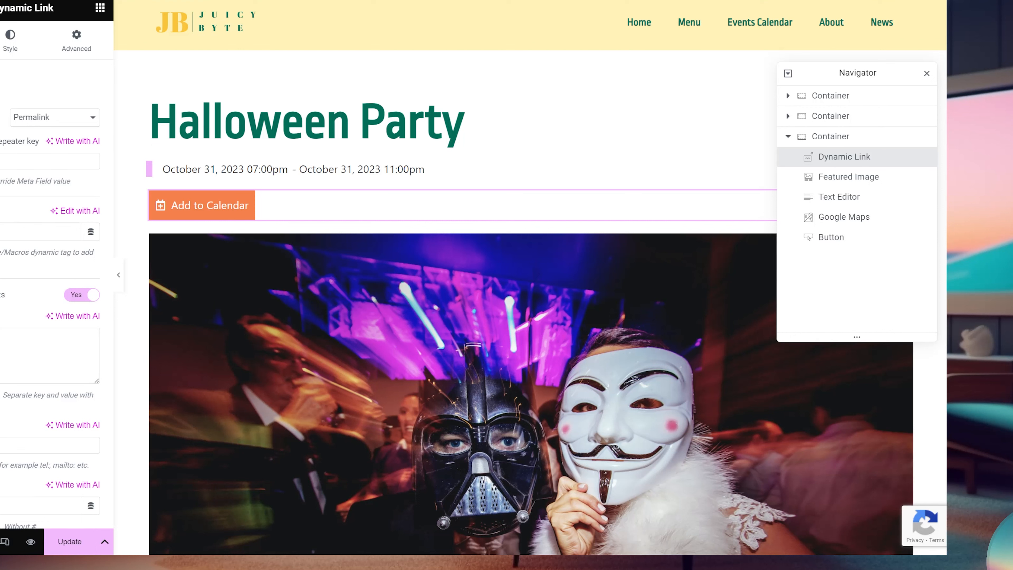
Paste the calendar render URL pattern with its text, dates, location and description parameters into the query arguments
left_click(2, 347)
key("ctrl+v")
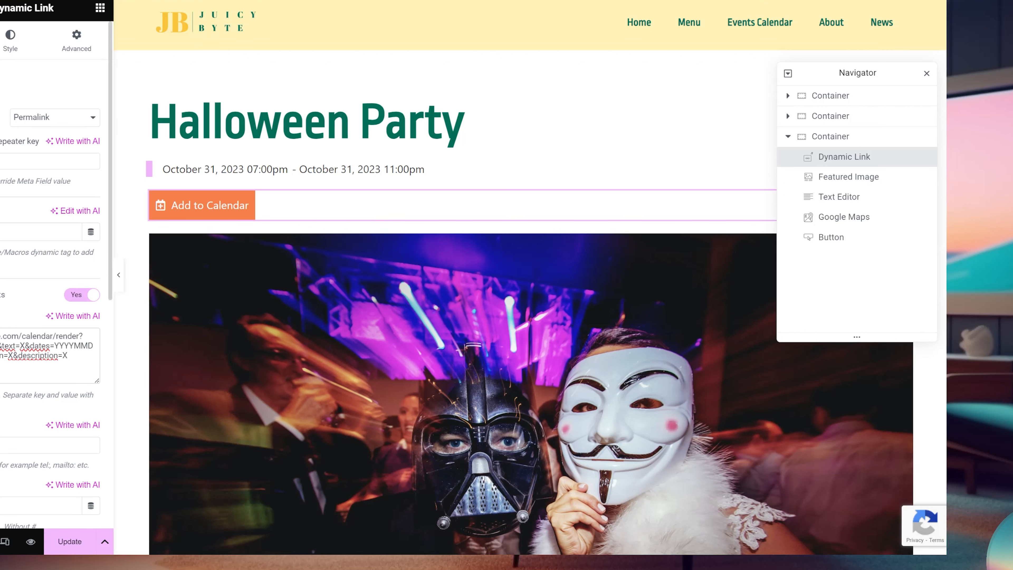
left_click_drag(0, 336, 78, 339)
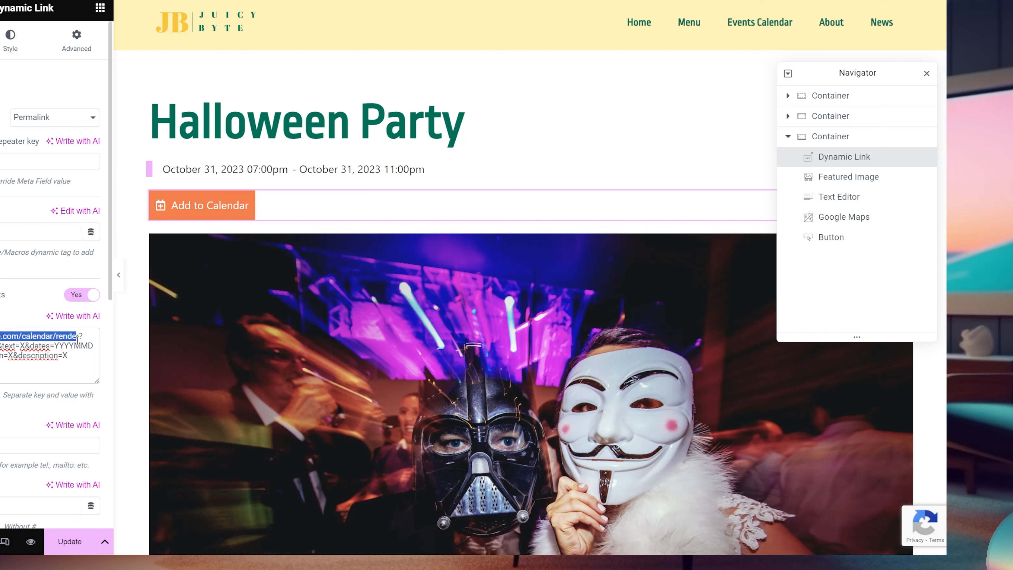
left_click(79, 336)
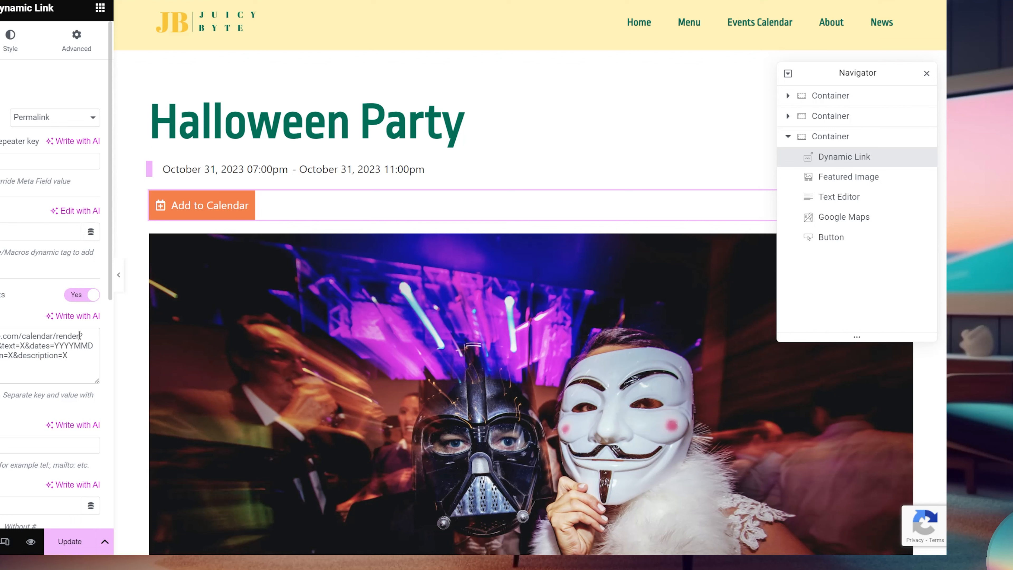
left_click_drag(79, 336, 85, 336)
left_click_drag(3, 347, 17, 347)
Extend the URL pattern's dates parameter with a slash and a copy of the start date-time pattern as end date
left_click(21, 347)
type("/")
left_click_drag(55, 347, 94, 346)
key("ctrl+c")
left_click(0, 356)
key("ctrl+v")
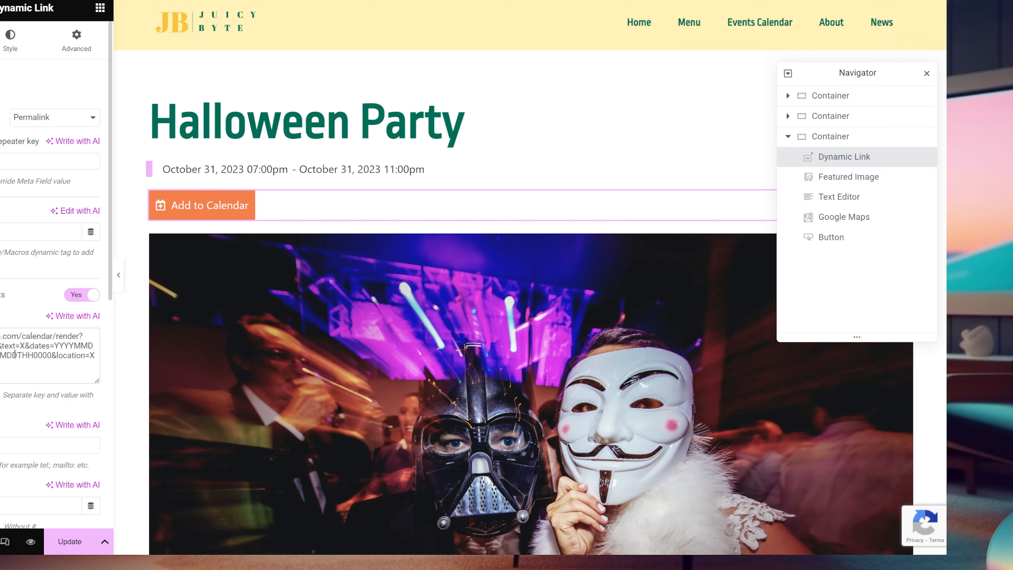
left_click_drag(56, 358, 76, 358)
left_click(0, 365)
left_click(47, 355)
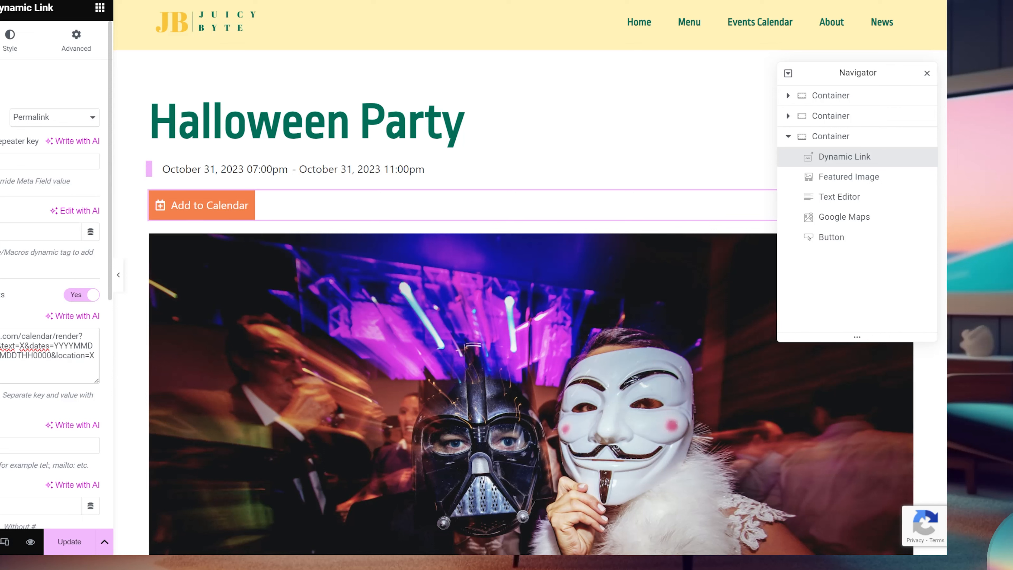
Clear the whole URL pattern from the query arguments and update the template
triple_click(76, 355)
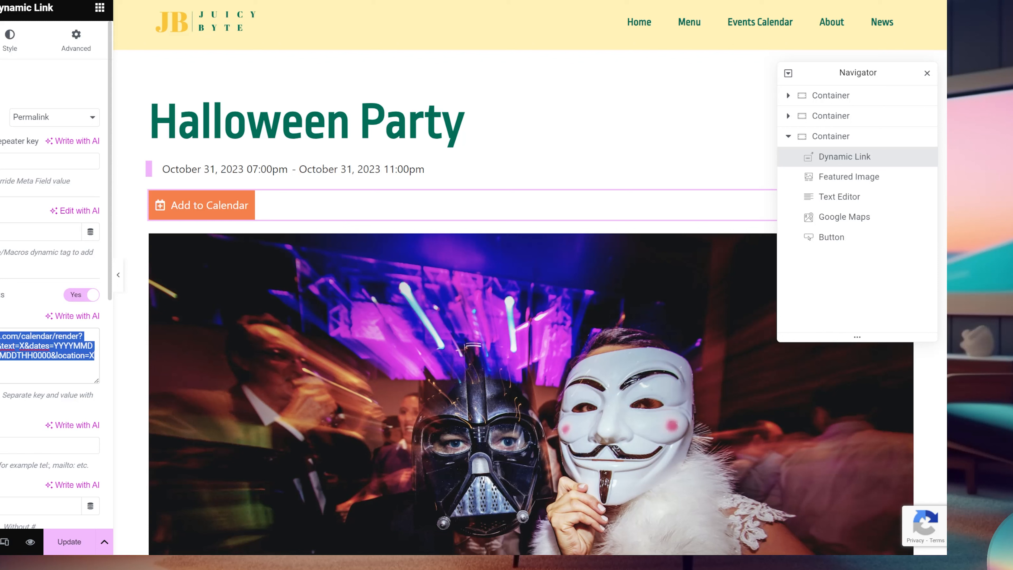
left_click(51, 371)
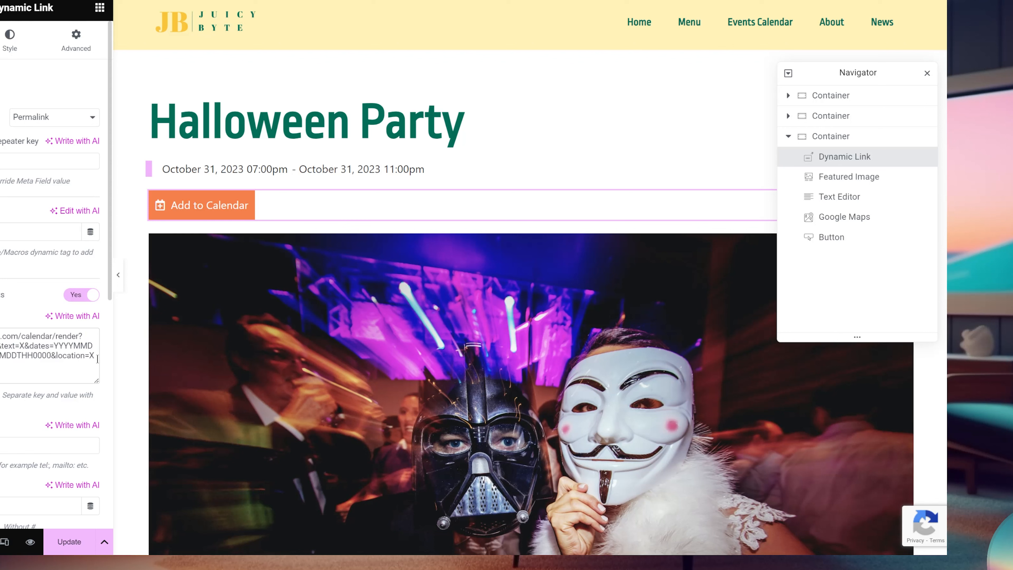
left_click_drag(97, 361, 4, 334)
key("BackSpace")
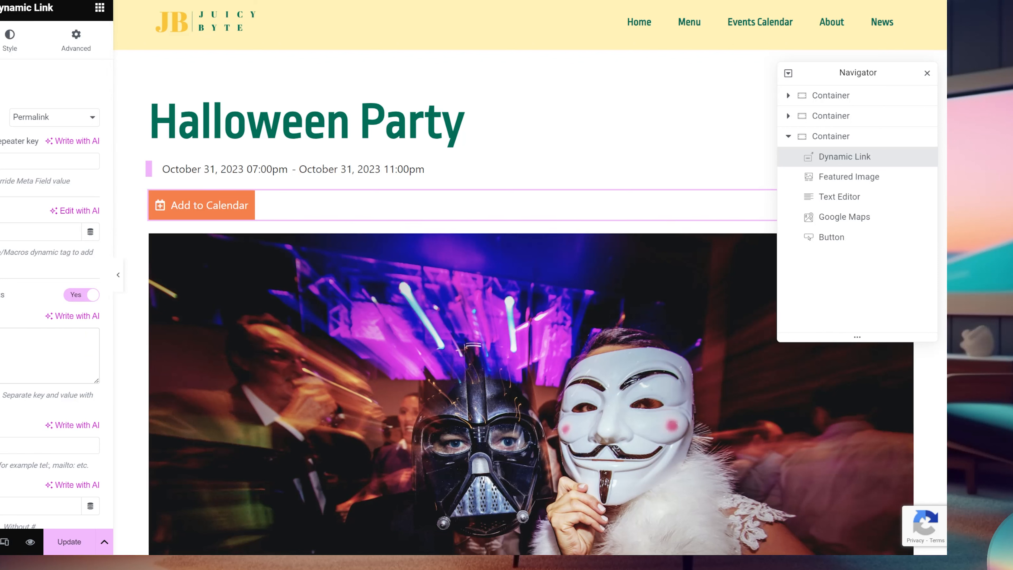
left_click(86, 542)
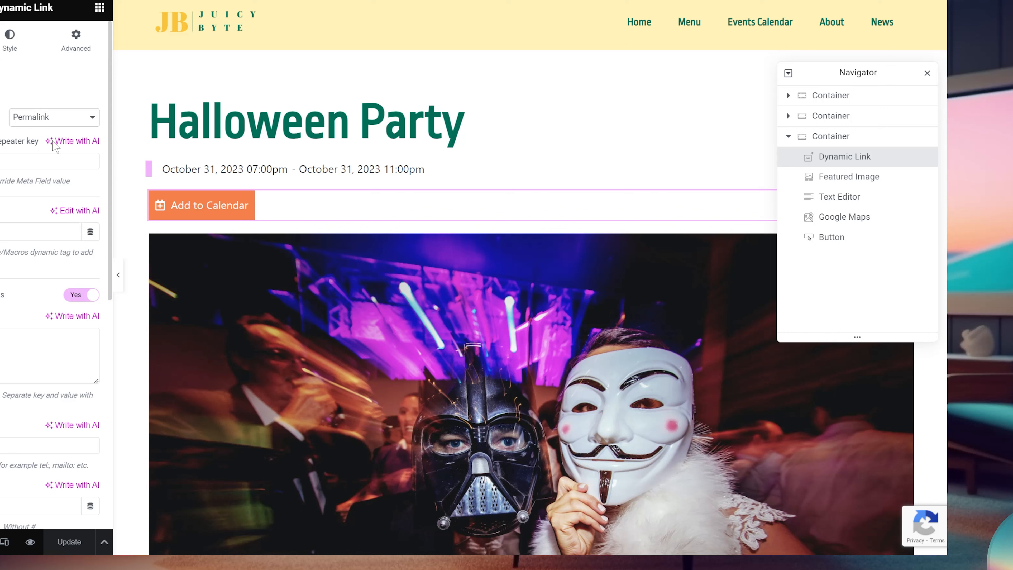
Try Options as the source of the "Add to Calendar" dynamic link
left_click(50, 164)
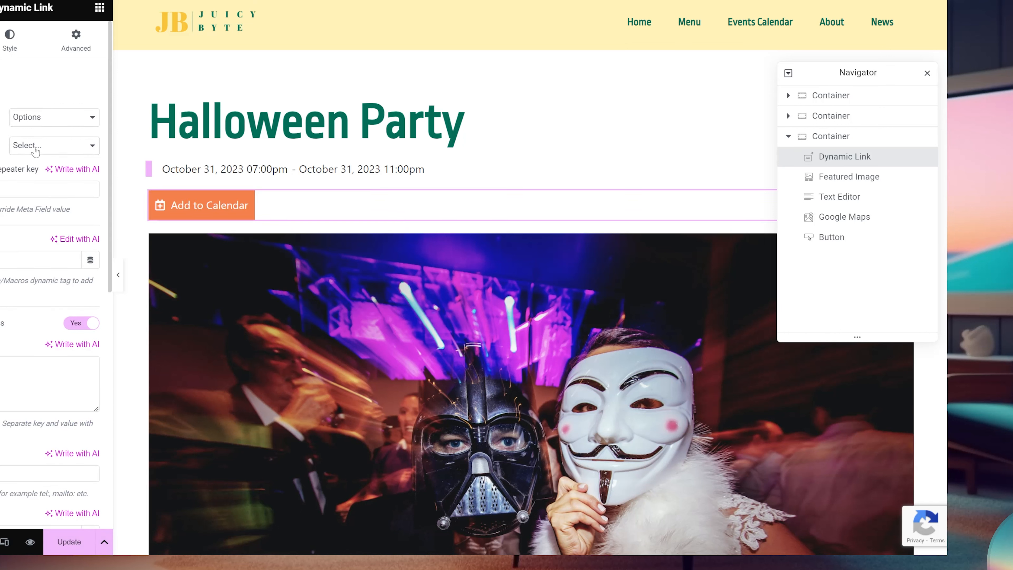
left_click(50, 142)
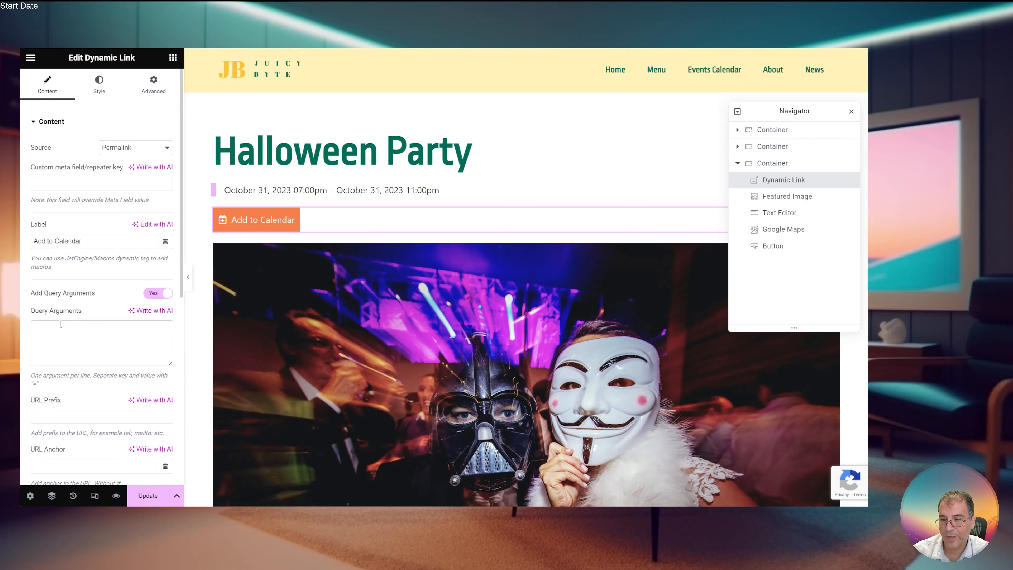
Update the template and exit the Elementor editor to the WordPress admin
left_click(152, 496)
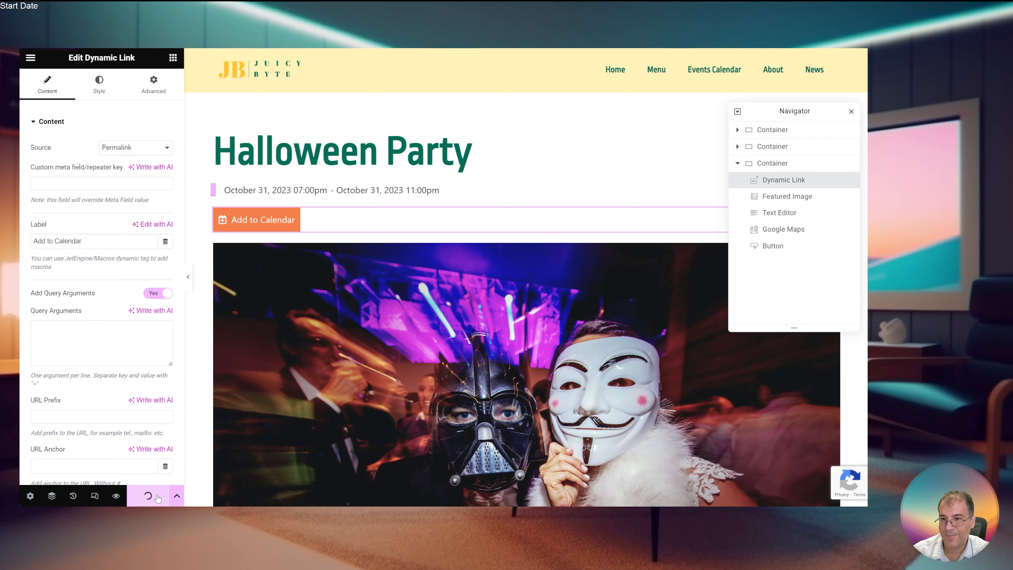
left_click(31, 58)
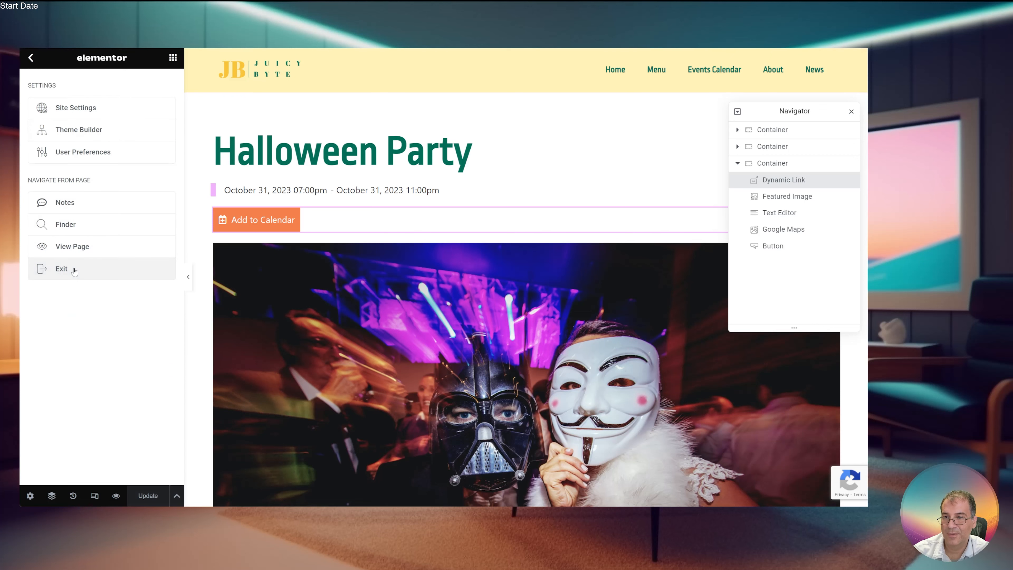
left_click(64, 269)
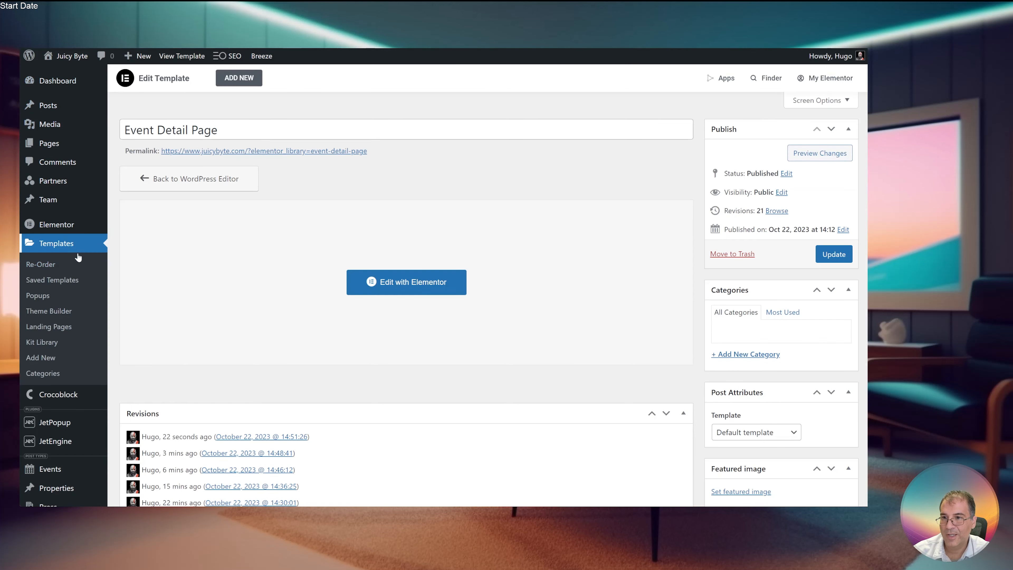
Start a new JetEngine options page and set its page title to "Calendar Links"
scroll(78, 257, "down", 3)
mouse_move(68, 309)
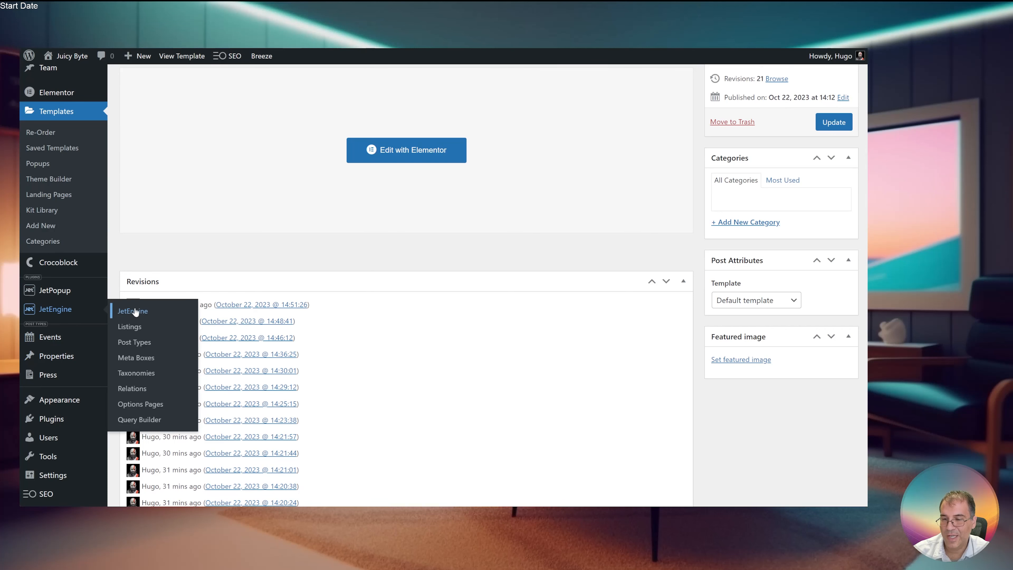
left_click(159, 411)
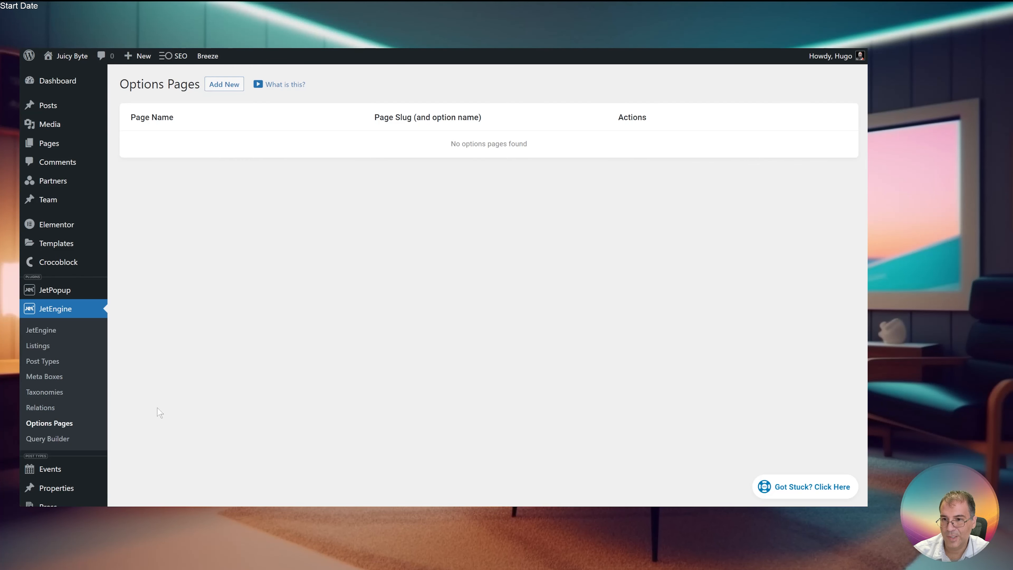
left_click(219, 86)
left_click(400, 162)
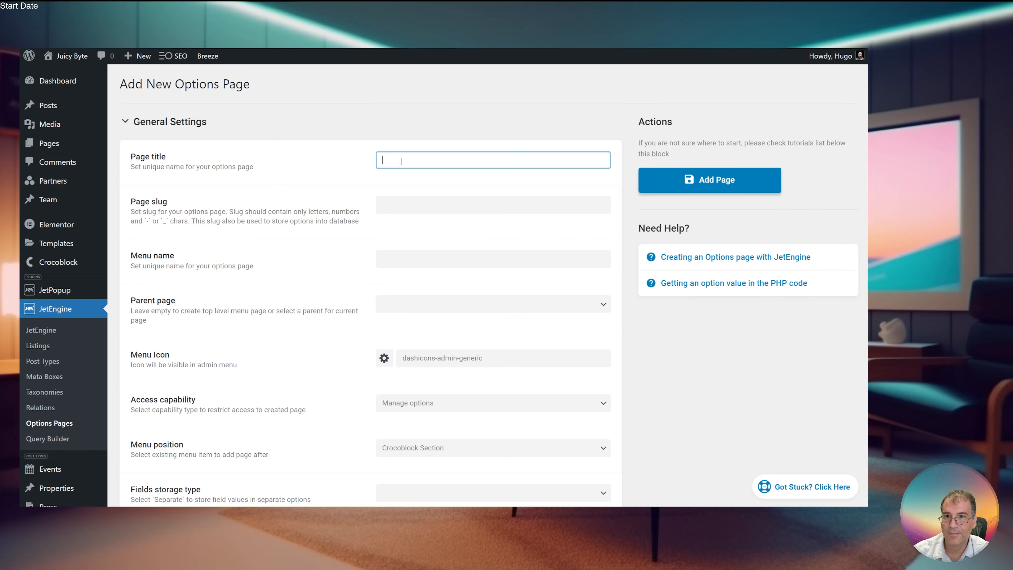
type("Calendar Links")
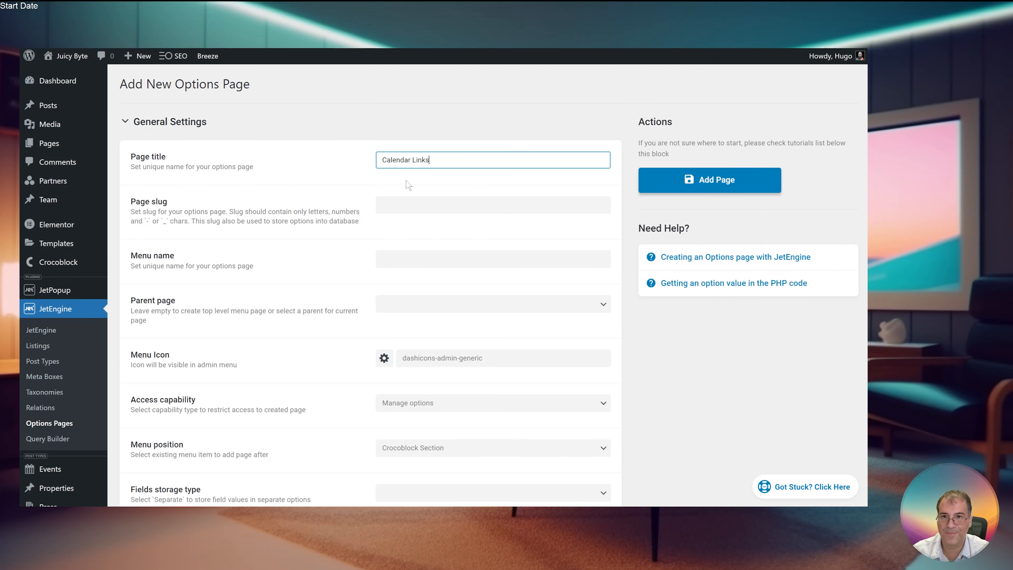
Accept the auto-generated slug "calendar-links" and set the options page's menu icon to the link icon dashicons-admin-links
left_click(419, 205)
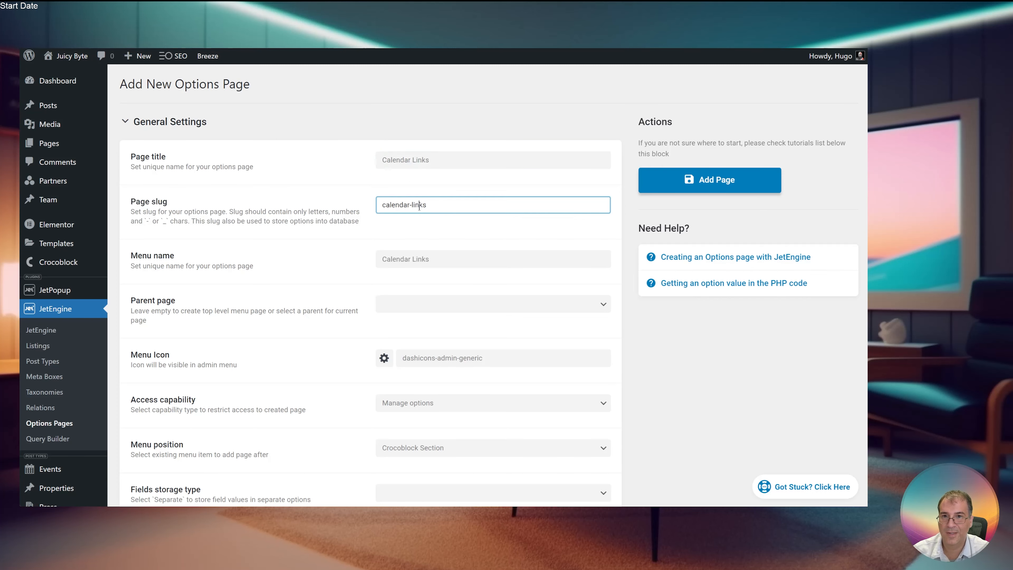
scroll(411, 281, "down", 3)
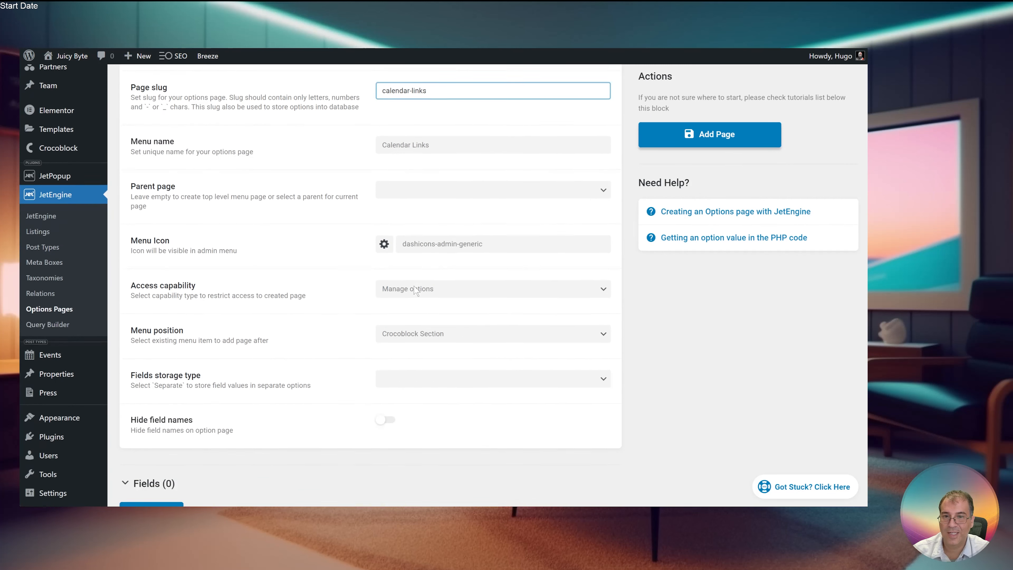
left_click(509, 226)
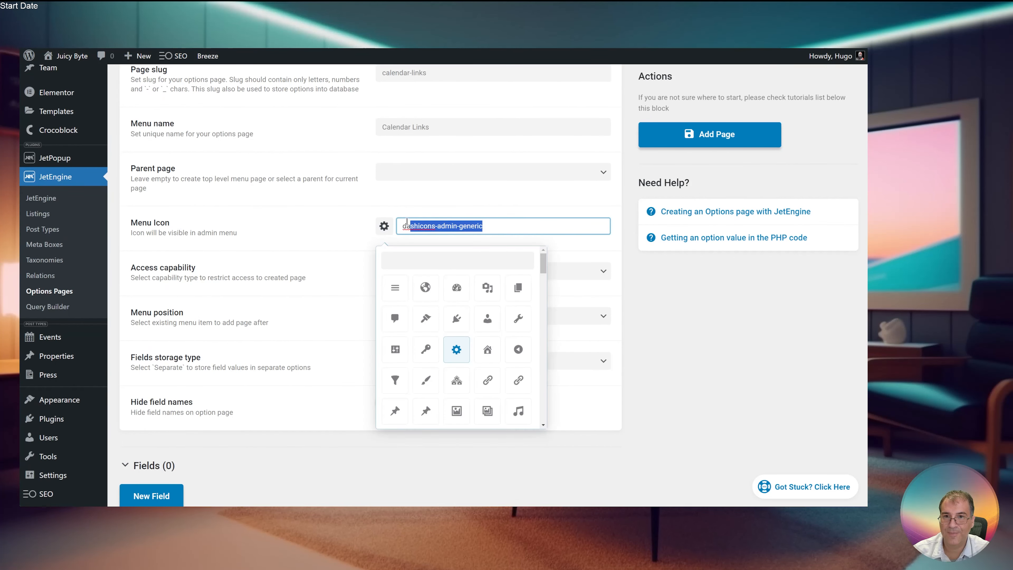
type("cale")
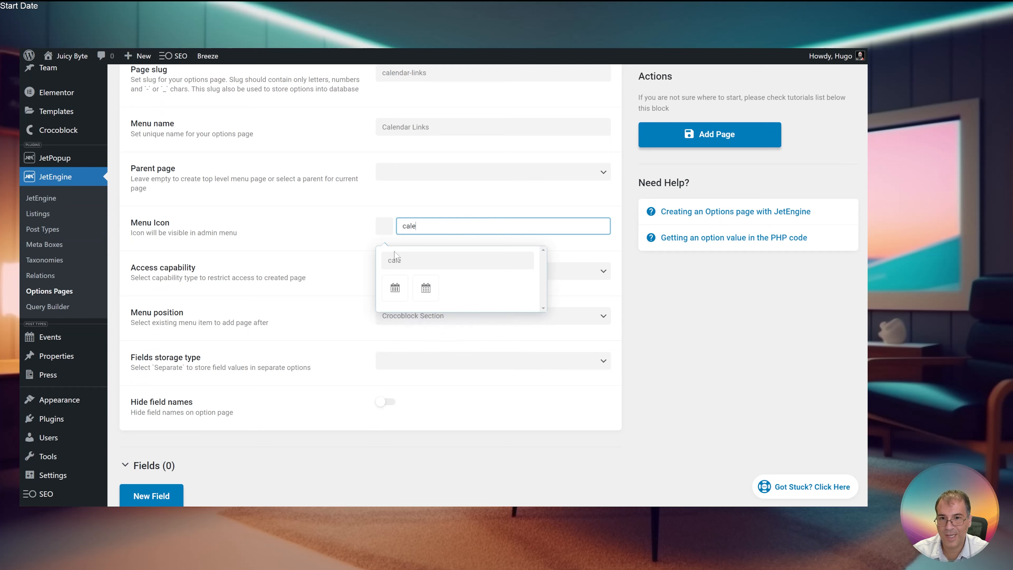
key("BackSpace")
key("BackSpace")
key("BackSpace")
key("BackSpace")
type("link")
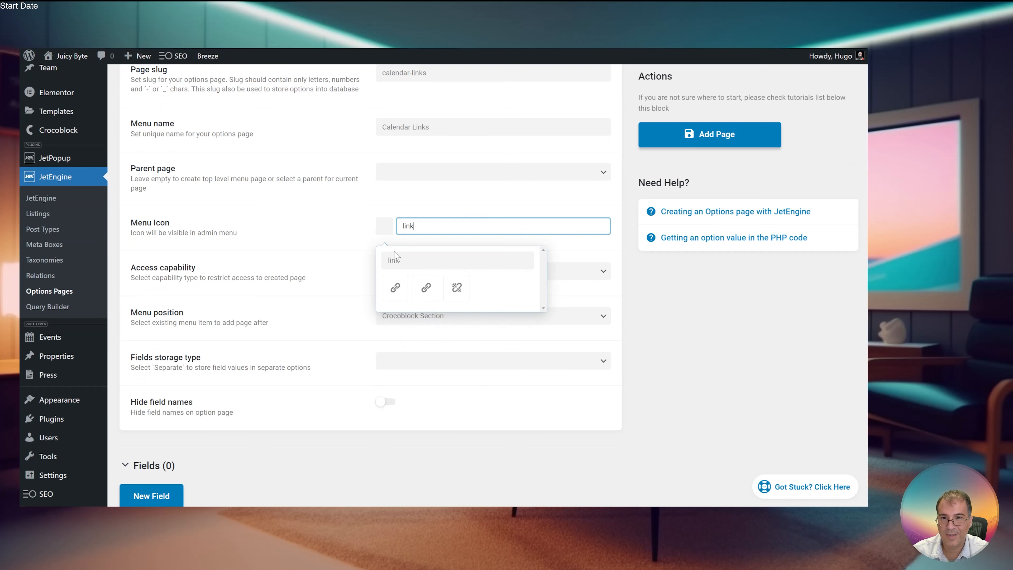
left_click(395, 287)
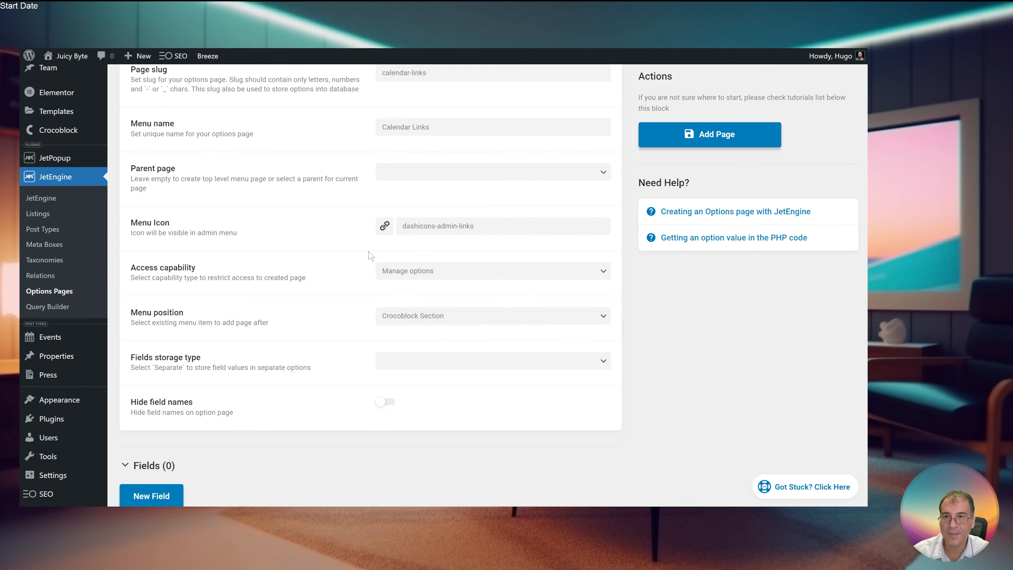
Add a text field labelled "Google Calendar Link" to the options page and create the page
scroll(347, 349, "down", 2)
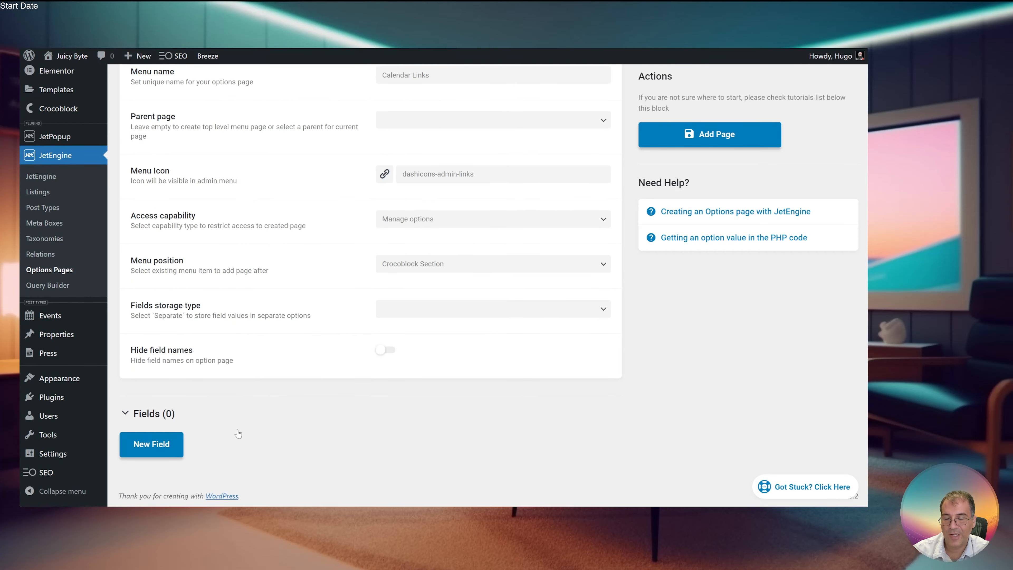
left_click(178, 448)
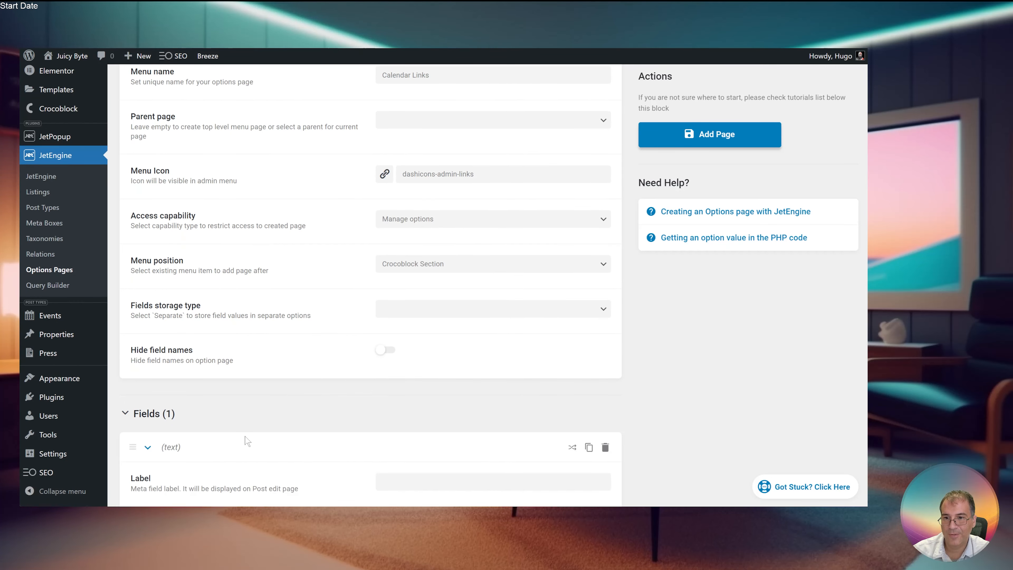
scroll(319, 399, "down", 5)
left_click(412, 215)
type("Googel Ca")
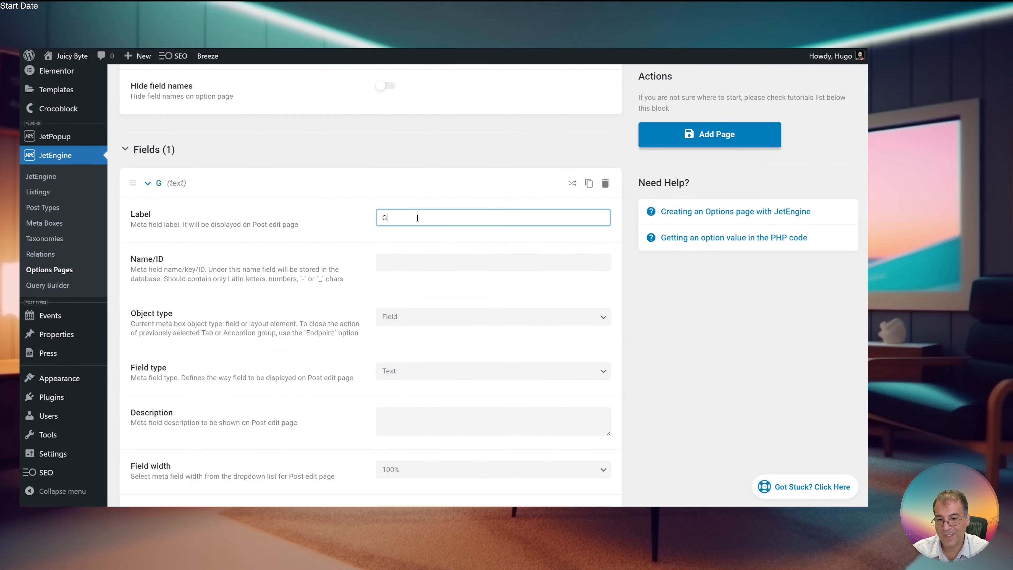
key("BackSpace")
key("BackSpace")
key("BackSpace")
key("BackSpace")
key("BackSpace")
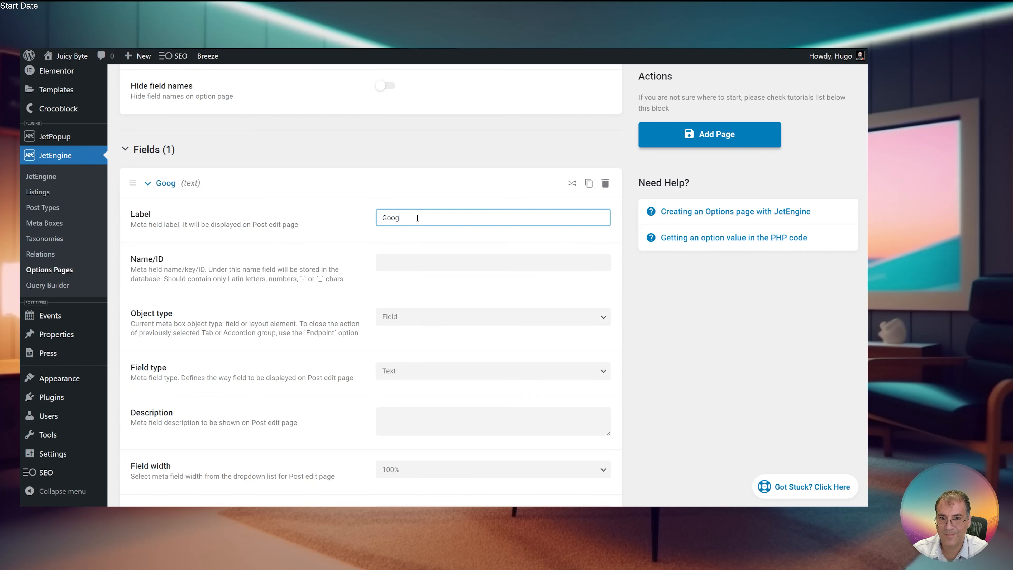
type("le Calendar Link")
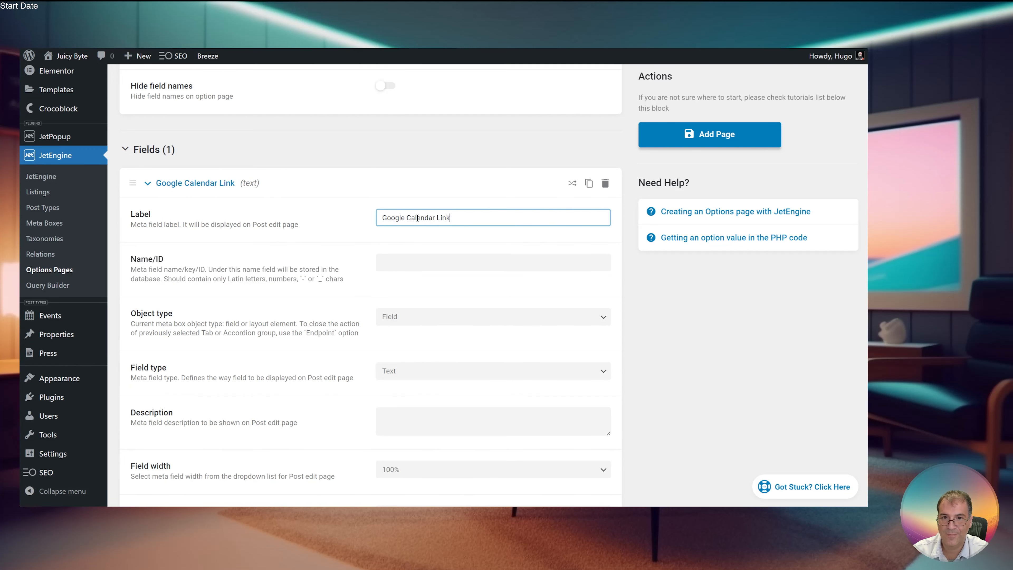
scroll(377, 219, "down", 7)
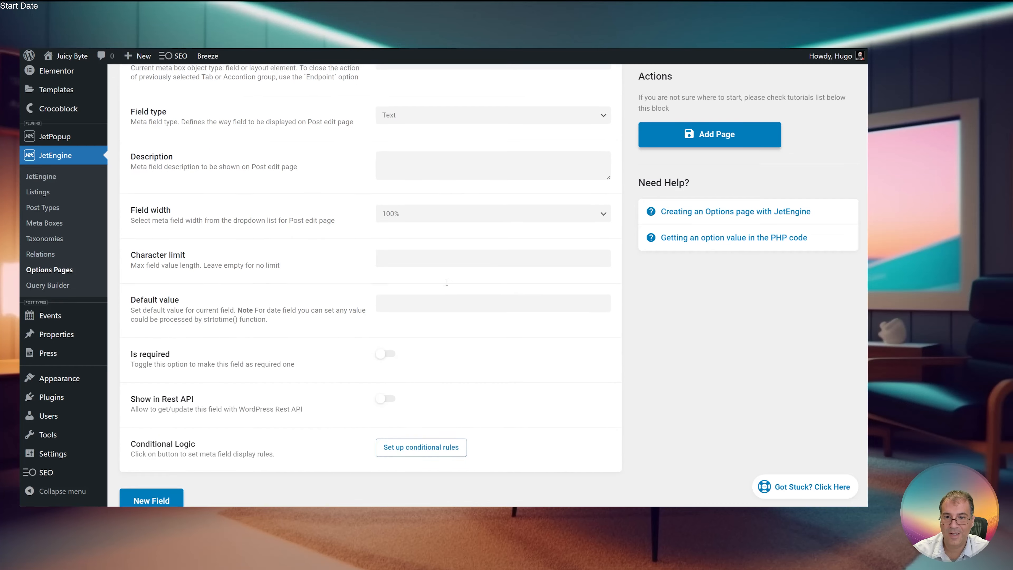
left_click(678, 136)
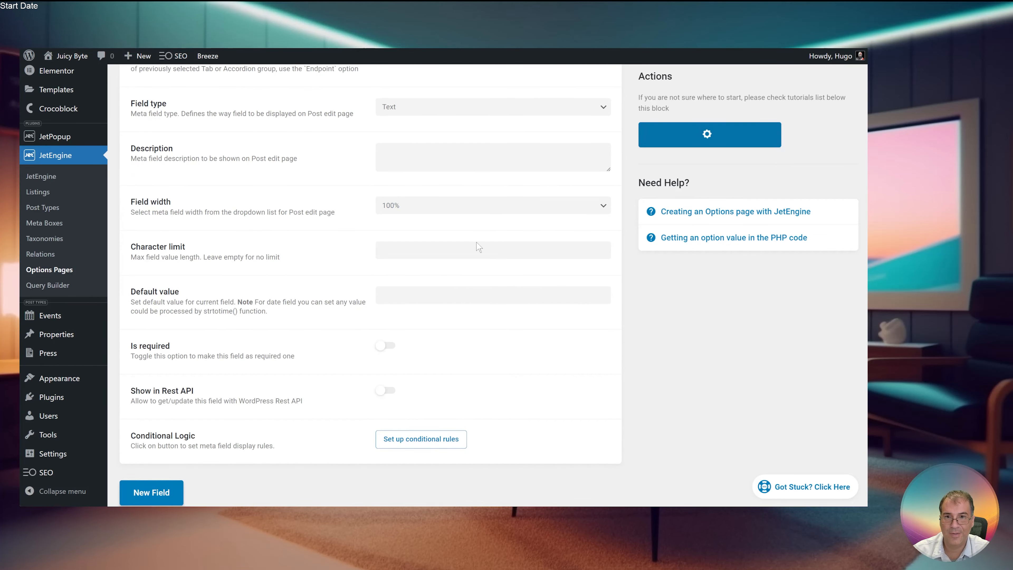
Add a second text field labelled "Outlook Calendar Link" and update the options page
scroll(323, 307, "down", 3)
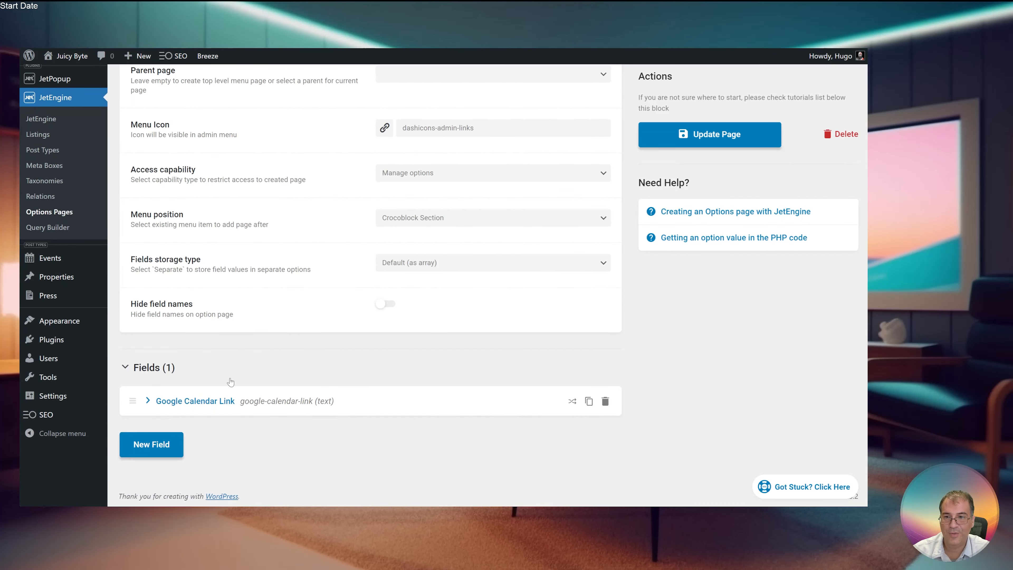
left_click(164, 451)
scroll(479, 379, "down", 4)
left_click(425, 260)
type("Outlook Calendar Link")
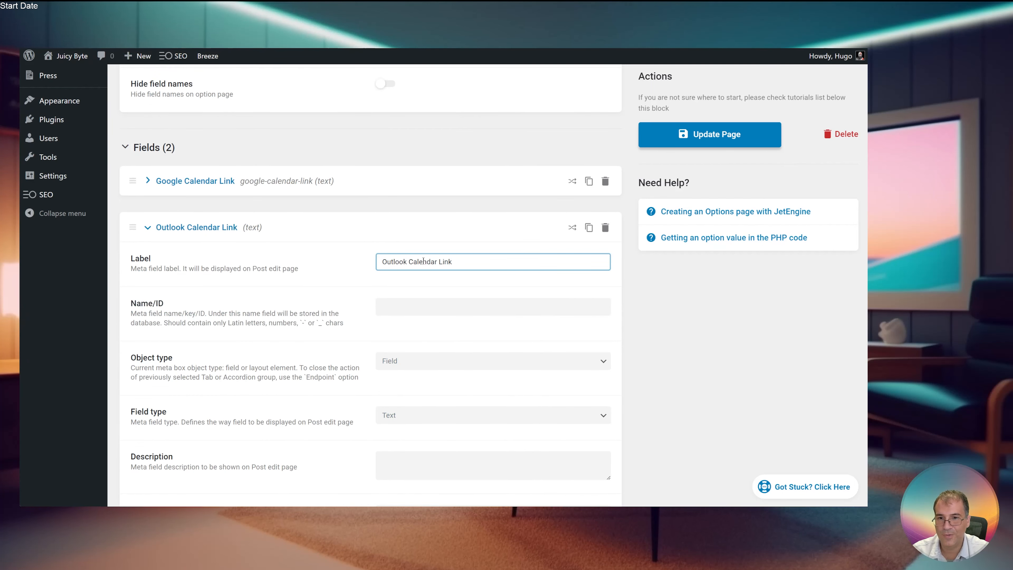
key("Tab")
left_click(662, 142)
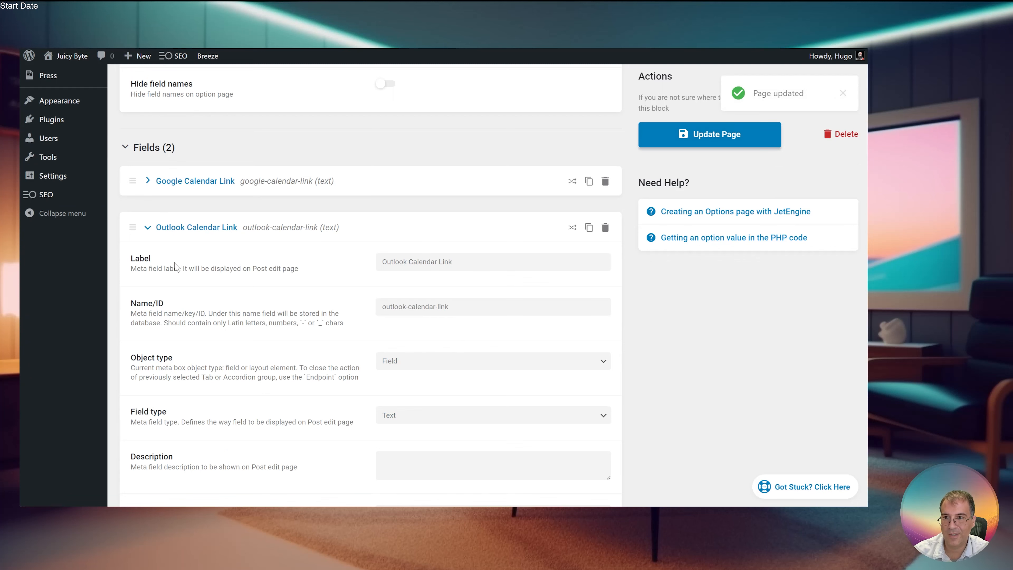
left_click(148, 227)
scroll(158, 256, "up", 10)
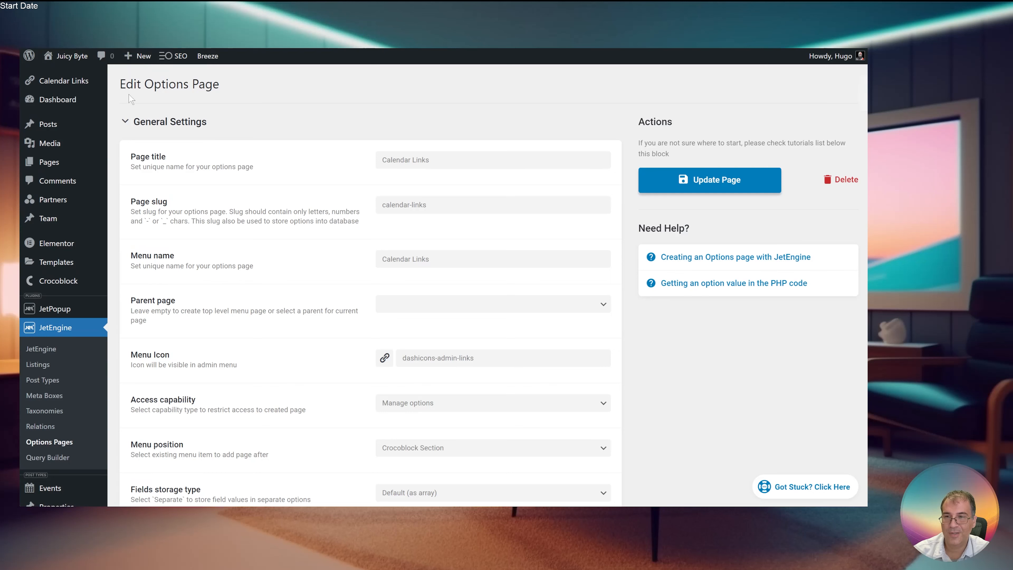
left_click(58, 85)
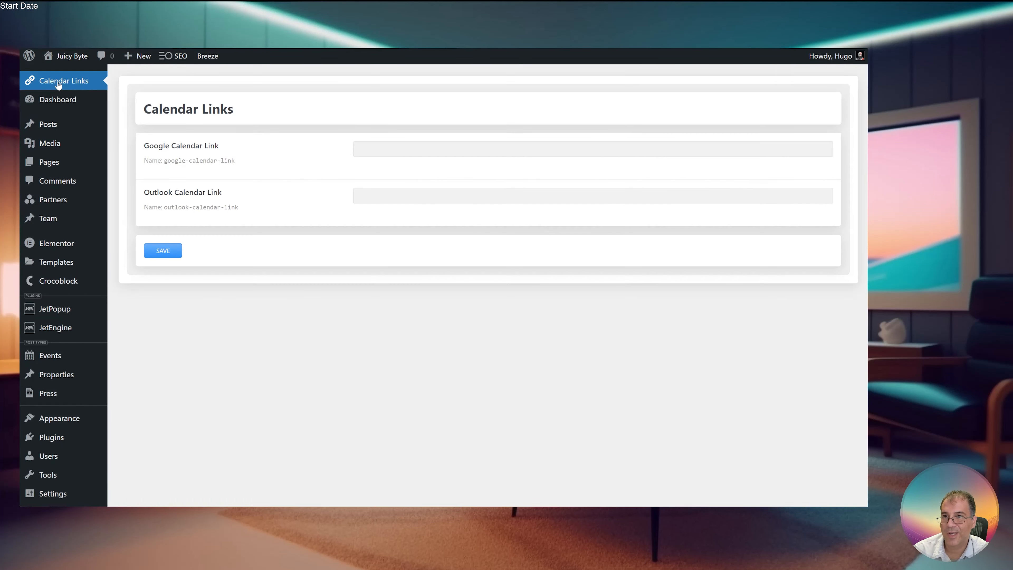
left_click(377, 149)
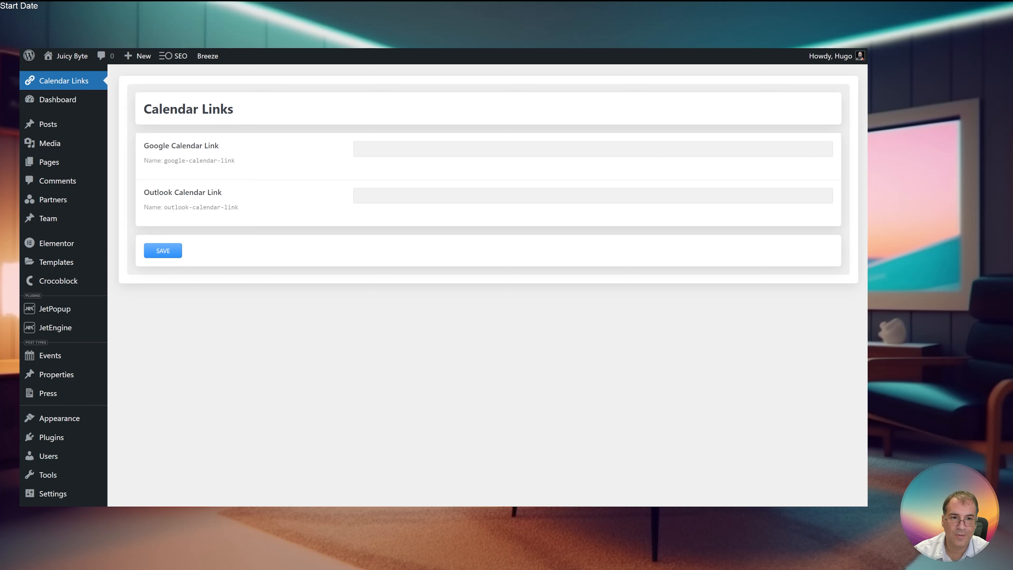
type("https://www.google.com/calendar/render?action=TEMPLATE")
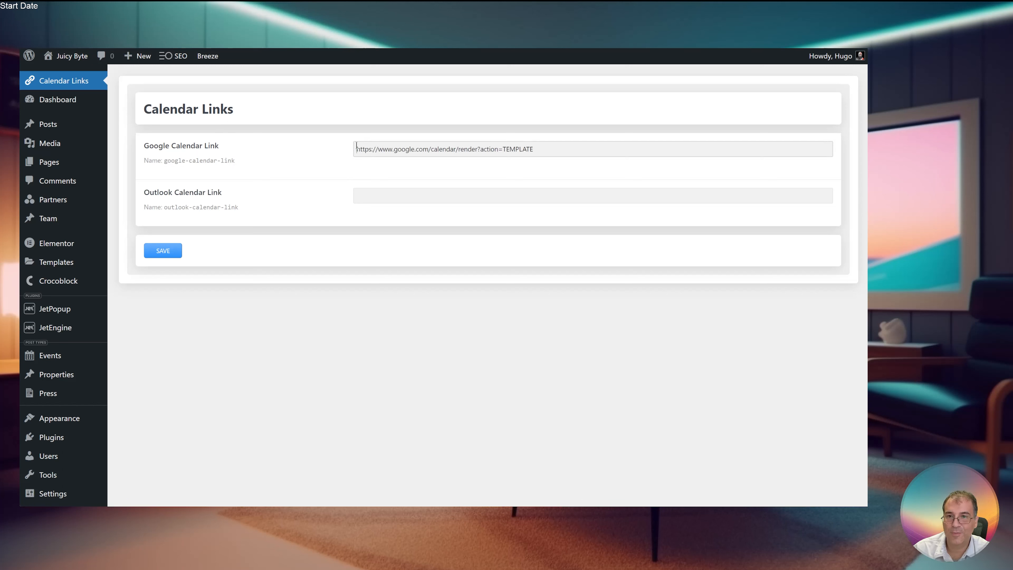
left_click_drag(356, 147, 321, 128)
left_click(553, 149)
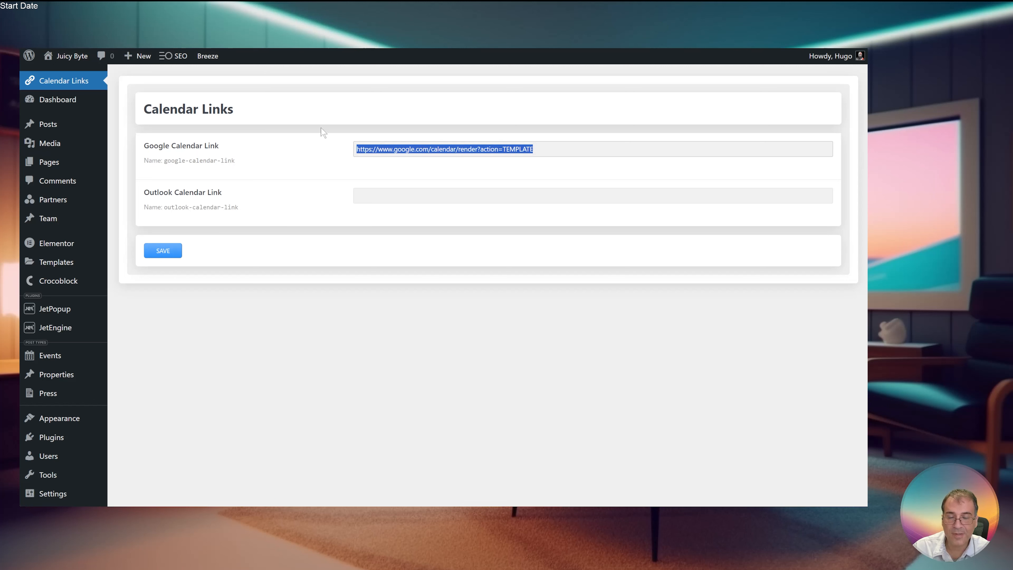
left_click(546, 153)
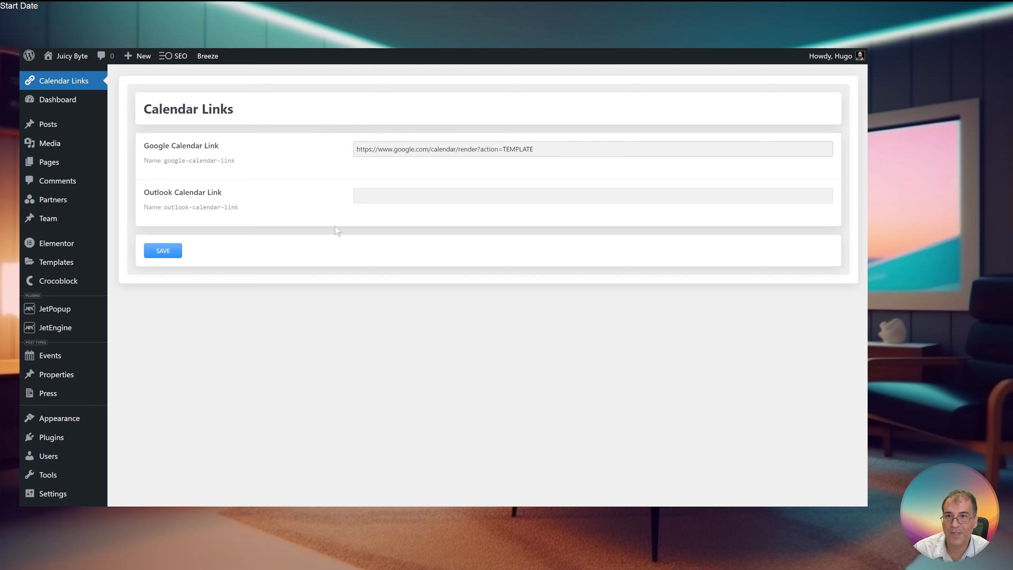
left_click(163, 251)
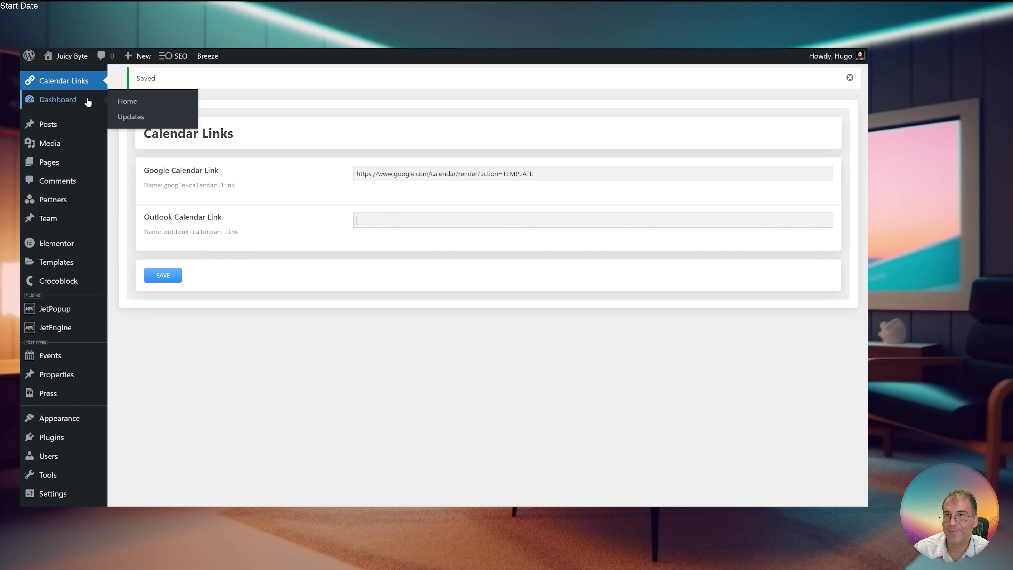
Open the "Event Detail Page" single post template from the Theme Builder for editing
mouse_move(69, 56)
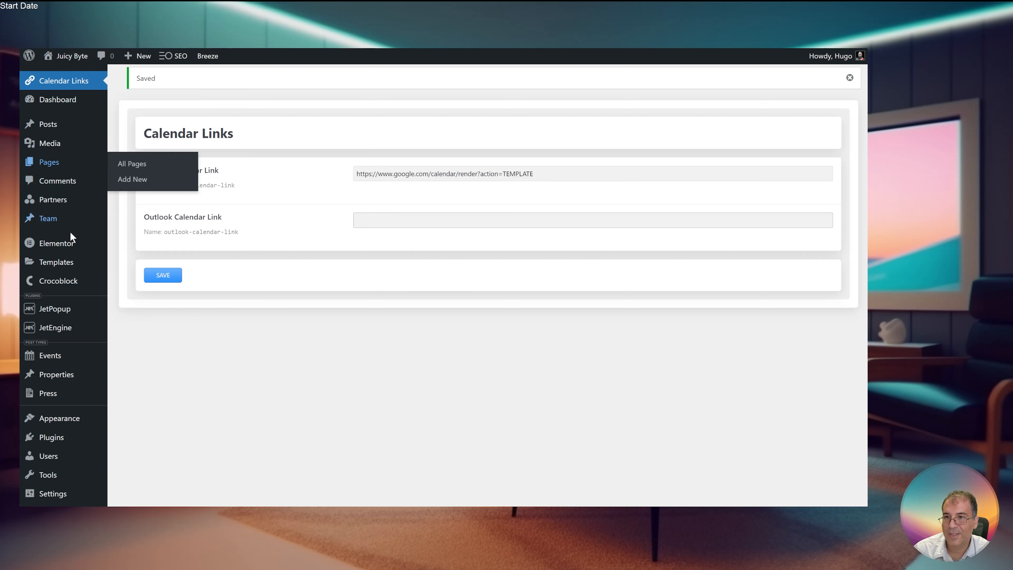
mouse_move(95, 266)
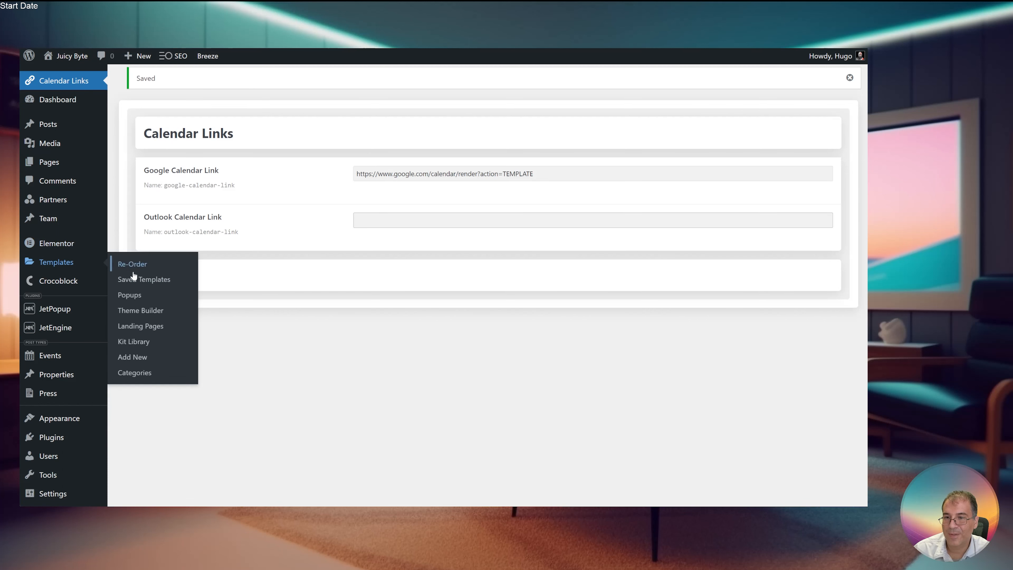
left_click(144, 314)
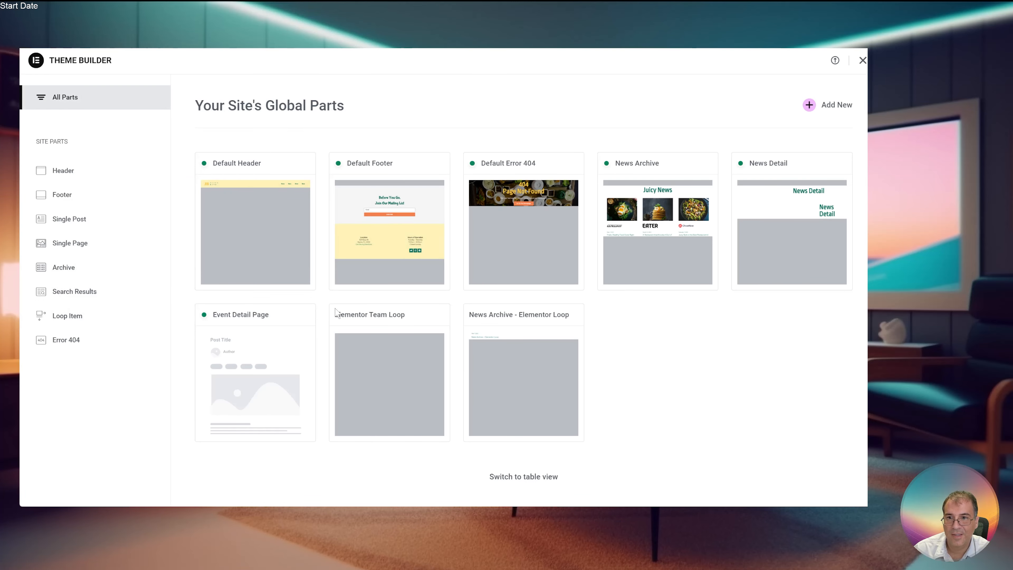
left_click(254, 359)
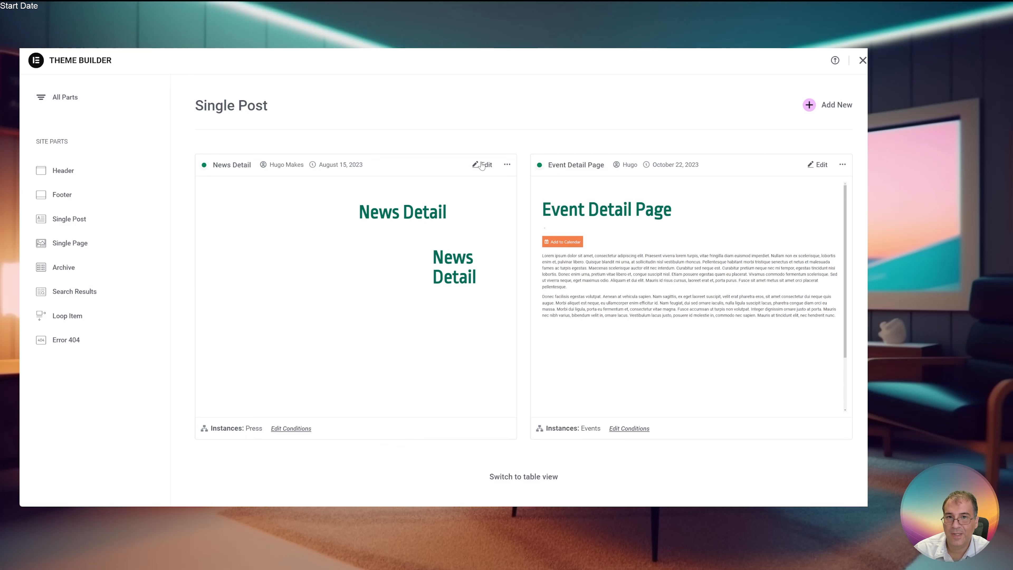
left_click(816, 165)
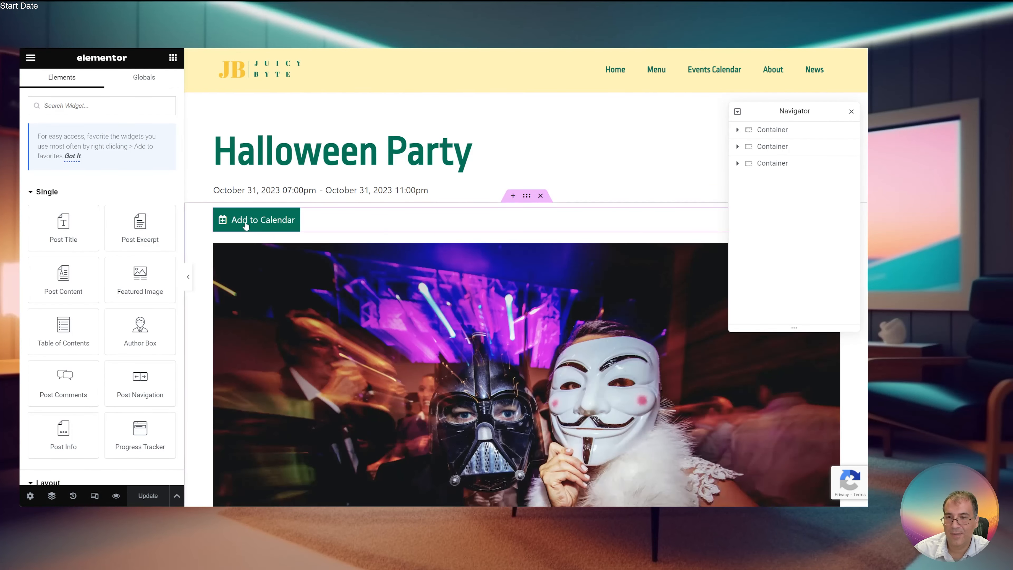
Set the "Add to Calendar" dynamic link's source to Options with the Google Calendar Link option, and update the template
left_click(240, 229)
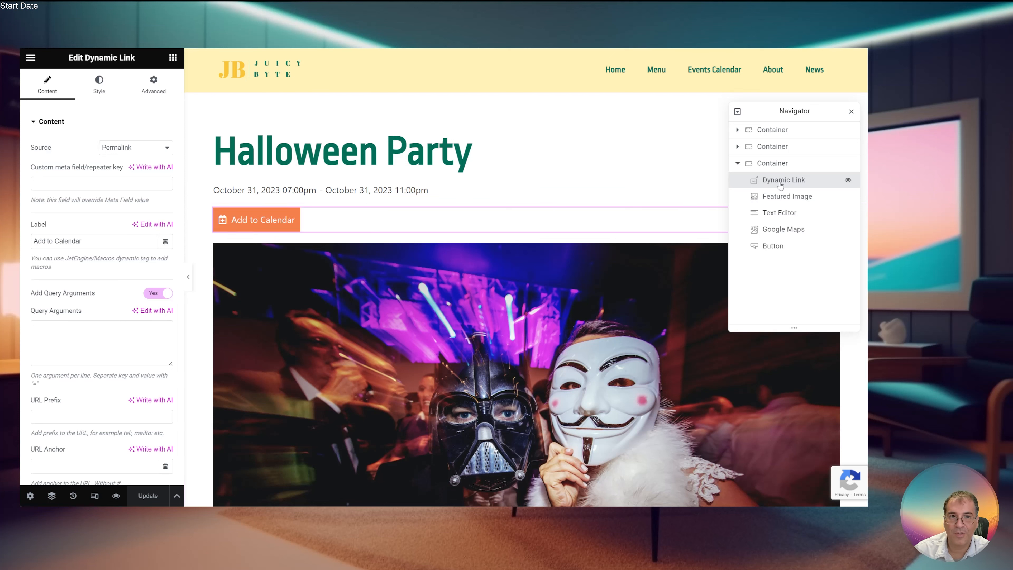
left_click(114, 150)
left_click(126, 194)
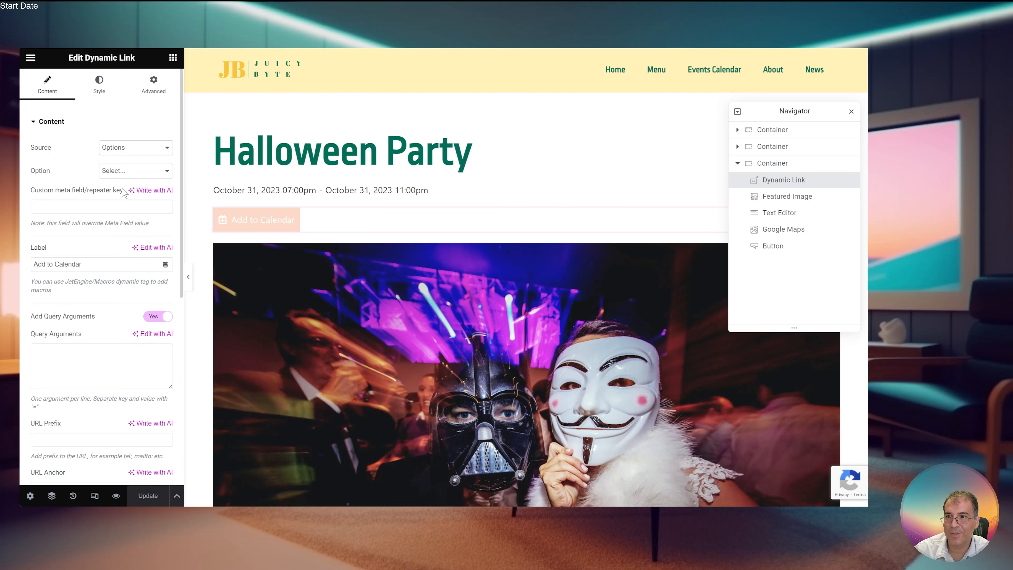
left_click(139, 196)
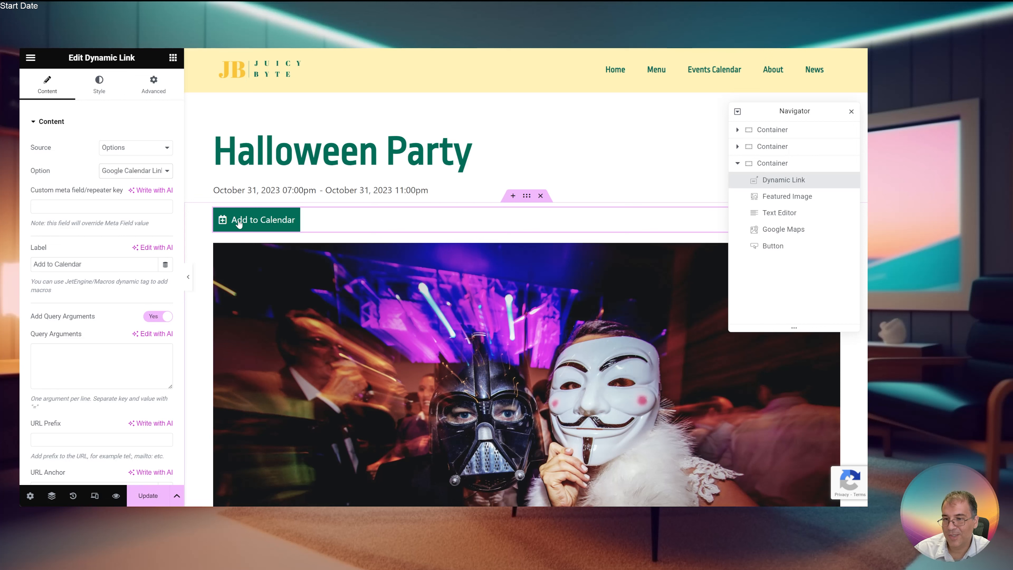
left_click(148, 496)
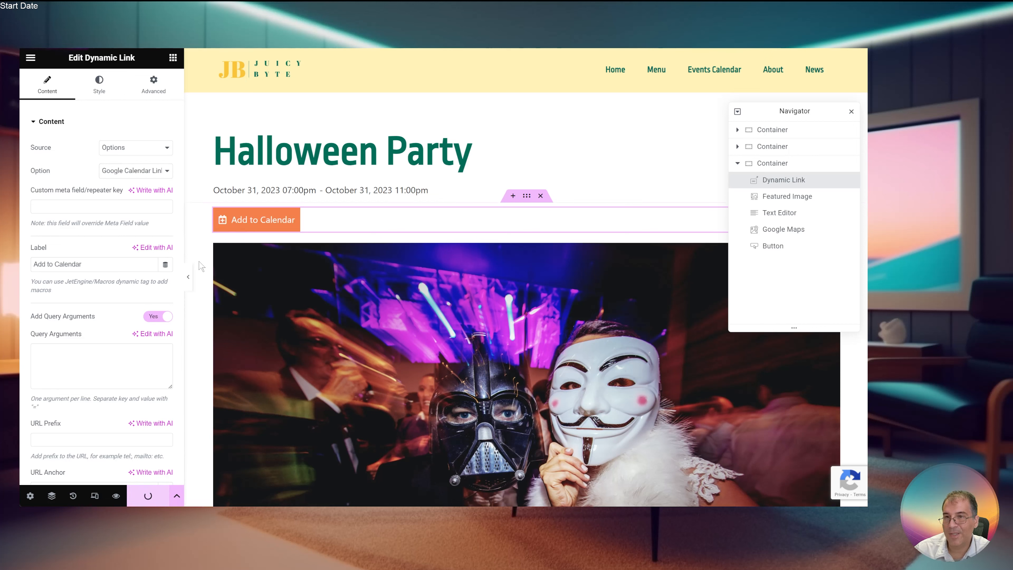
View the Halloween Party event page on the front end and test its Add to Calendar link
left_click(30, 58)
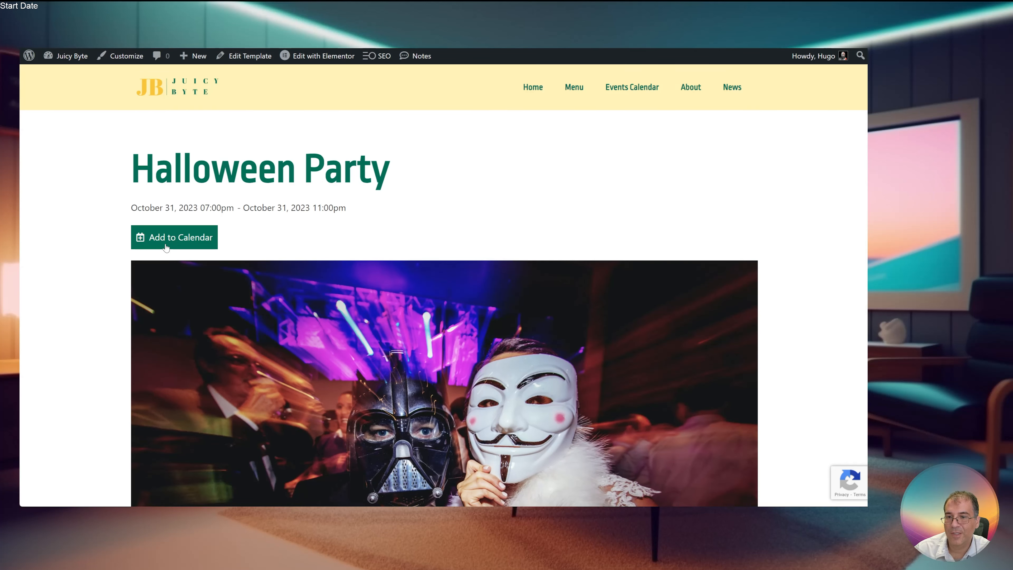
left_click(166, 247)
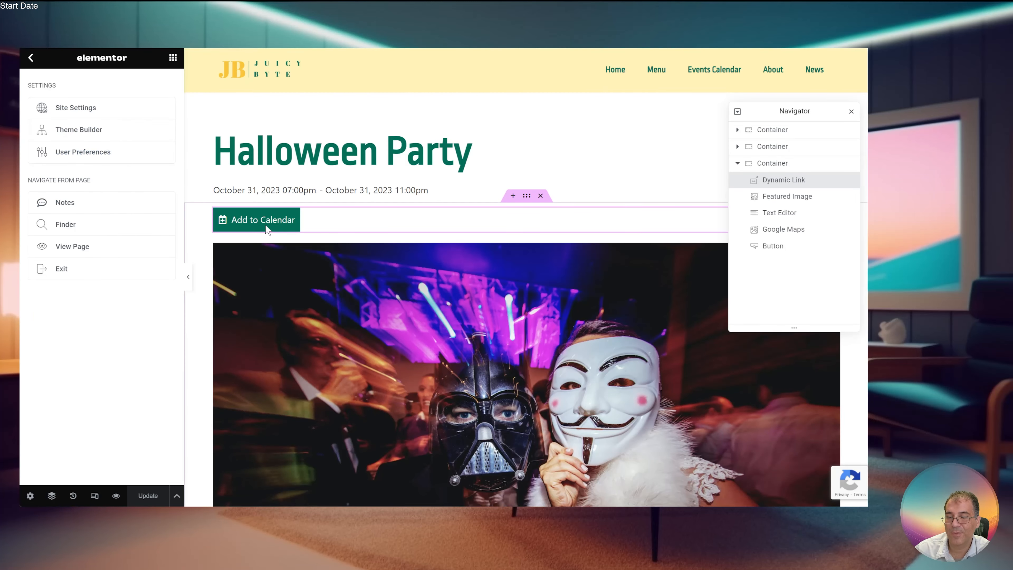
Preview the event page again and open the JetEngine dashboard from its WordPress admin bar
left_click(265, 227)
left_click(30, 58)
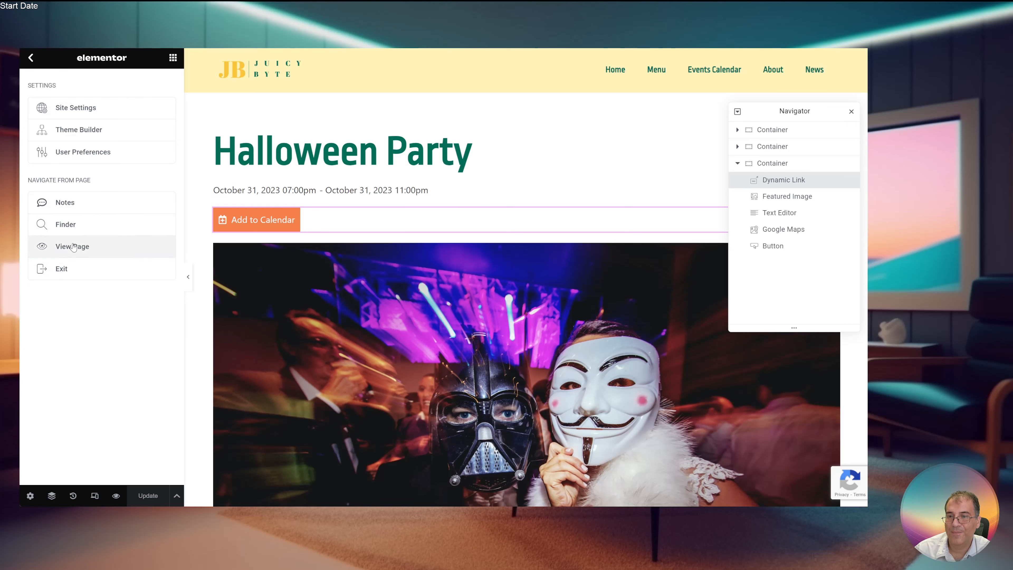
key("ctrl+Tab")
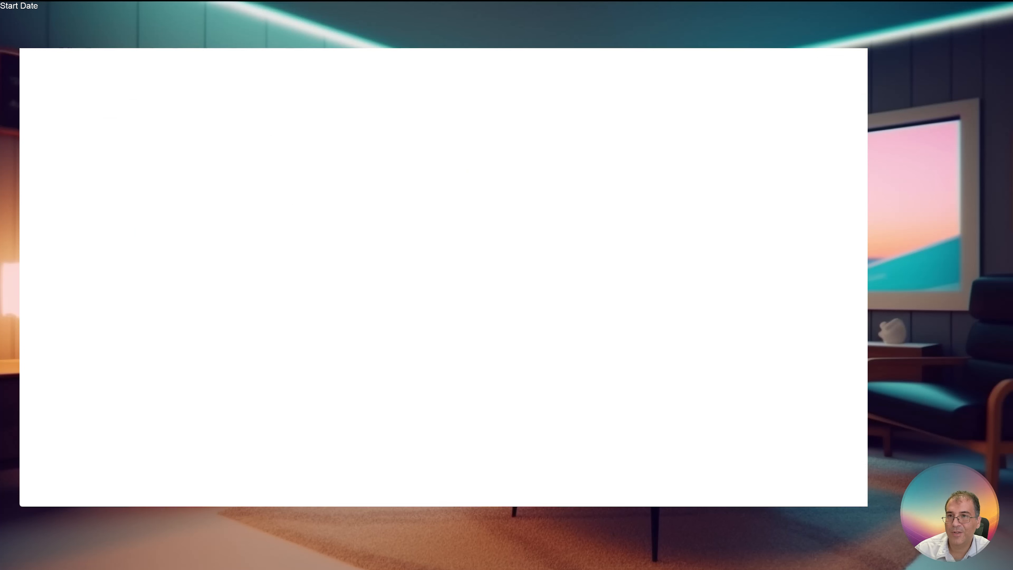
mouse_move(76, 60)
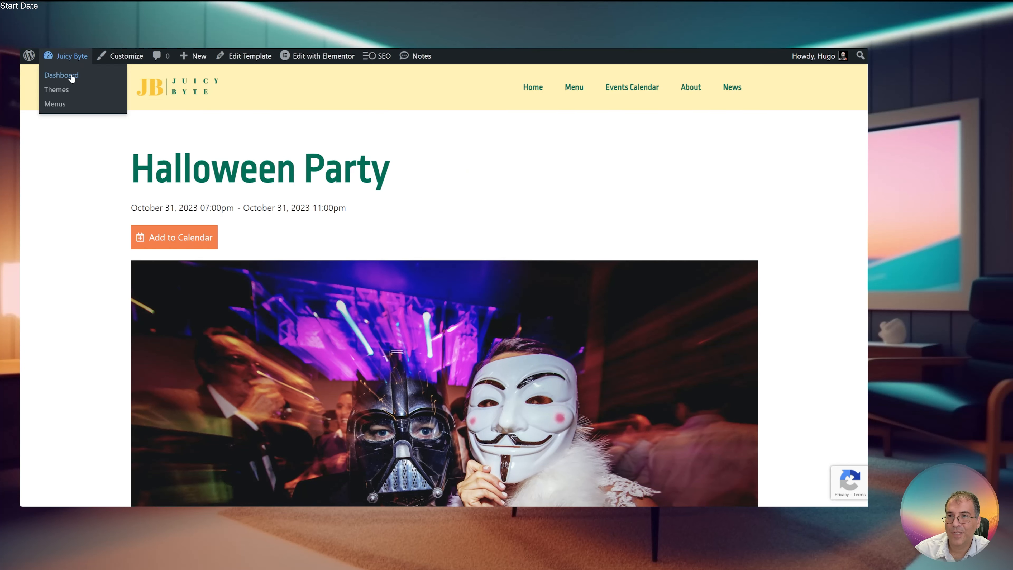
left_click(71, 78)
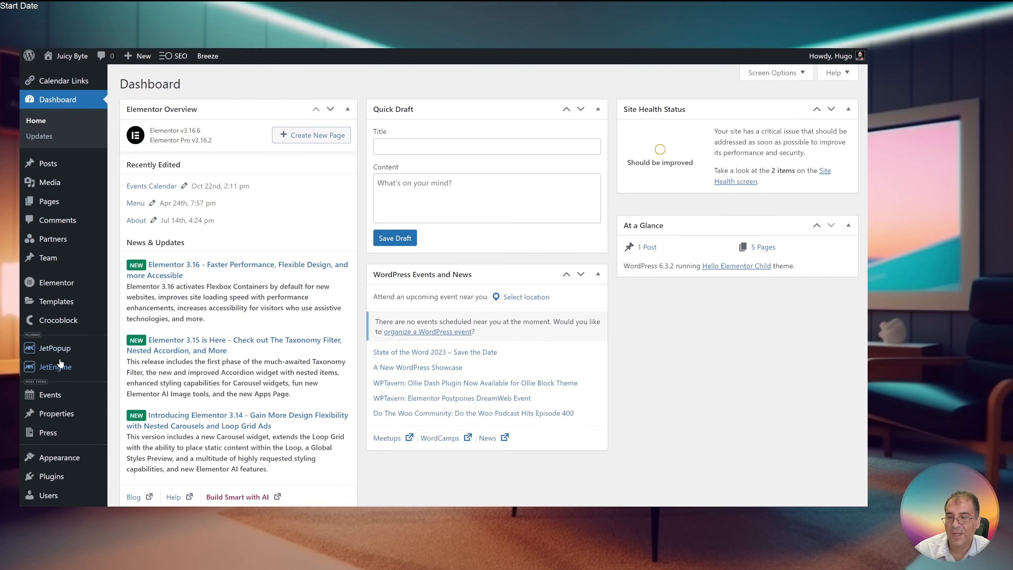
mouse_move(61, 368)
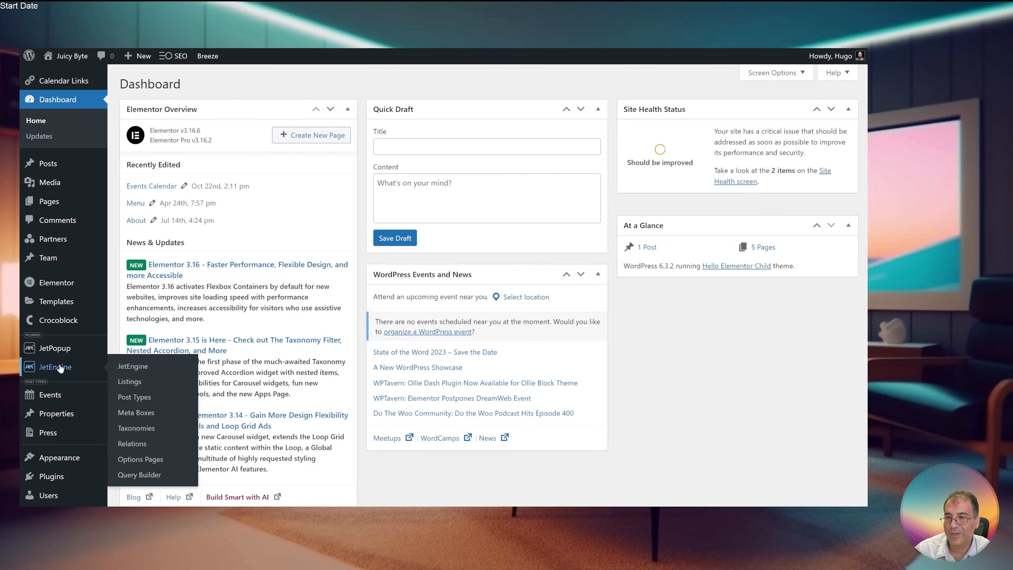
left_click(134, 371)
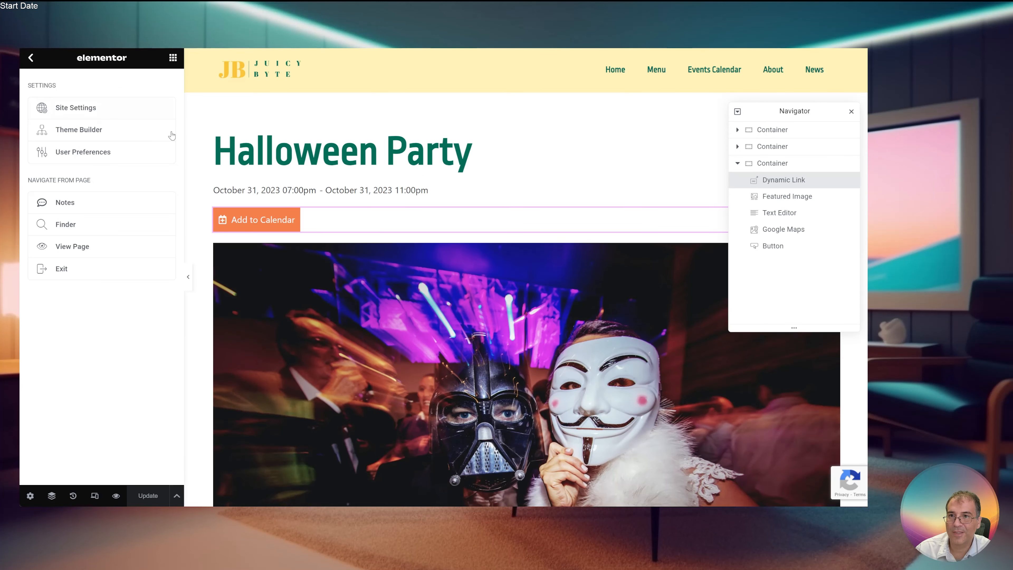
In the Add to Calendar dynamic link, enter the query arguments "&text=X&dates=YYYYMMDDTHH0000&location=X&description=X"
left_click(272, 229)
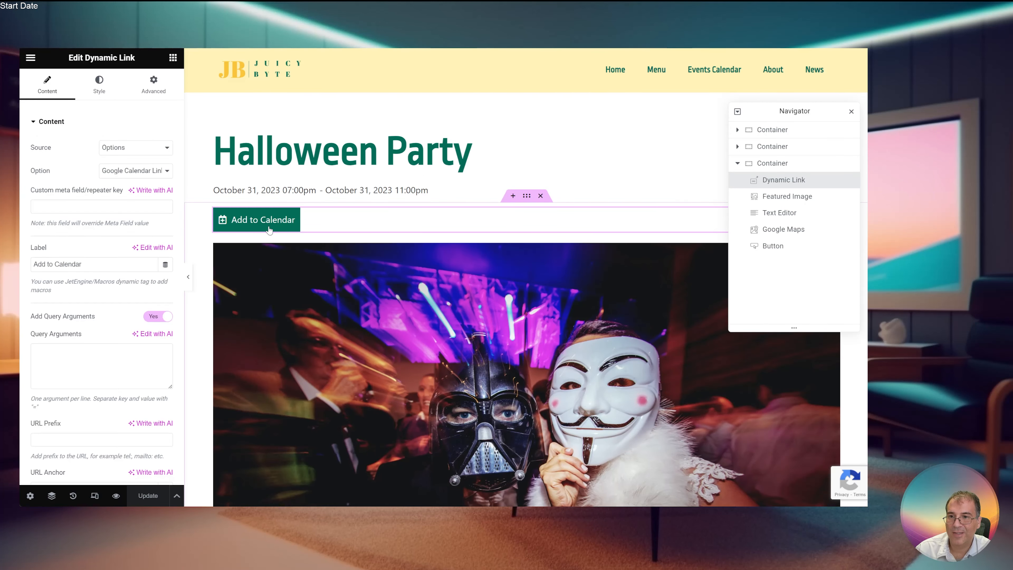
left_click_drag(30, 316, 101, 322)
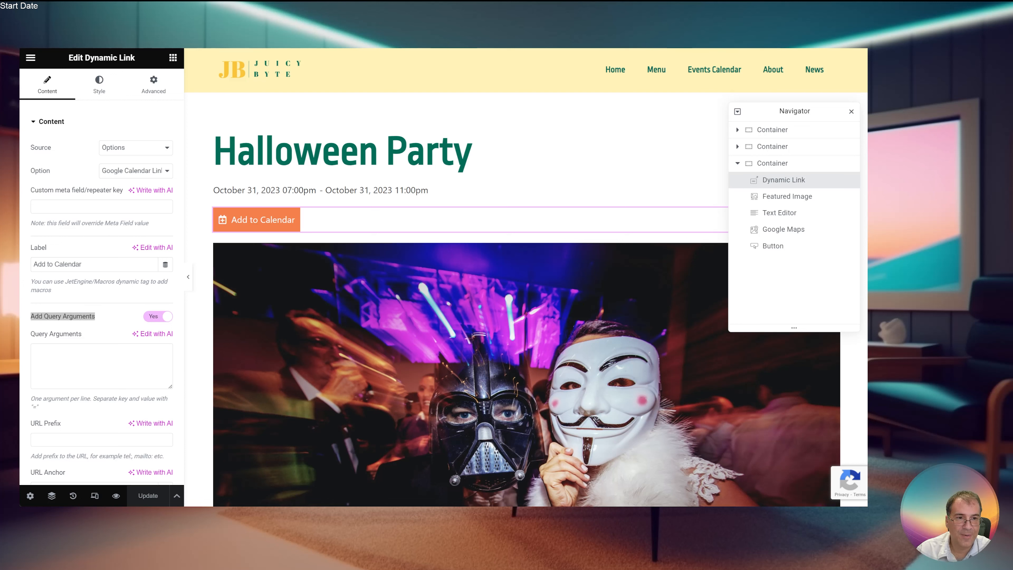
left_click(103, 364)
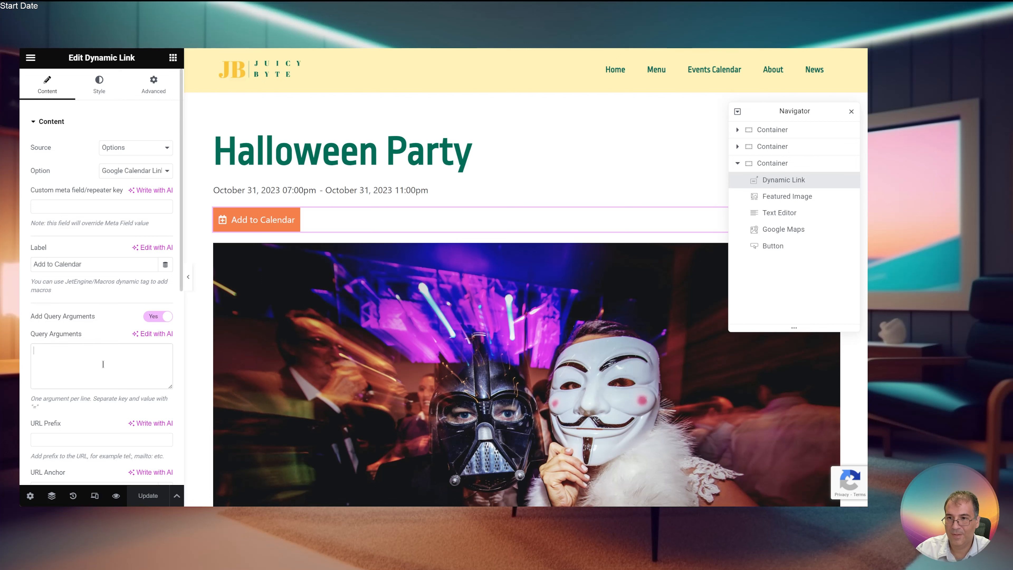
type("&text=X&dates=YYYYMMDDTHH0000&location=X&description=X")
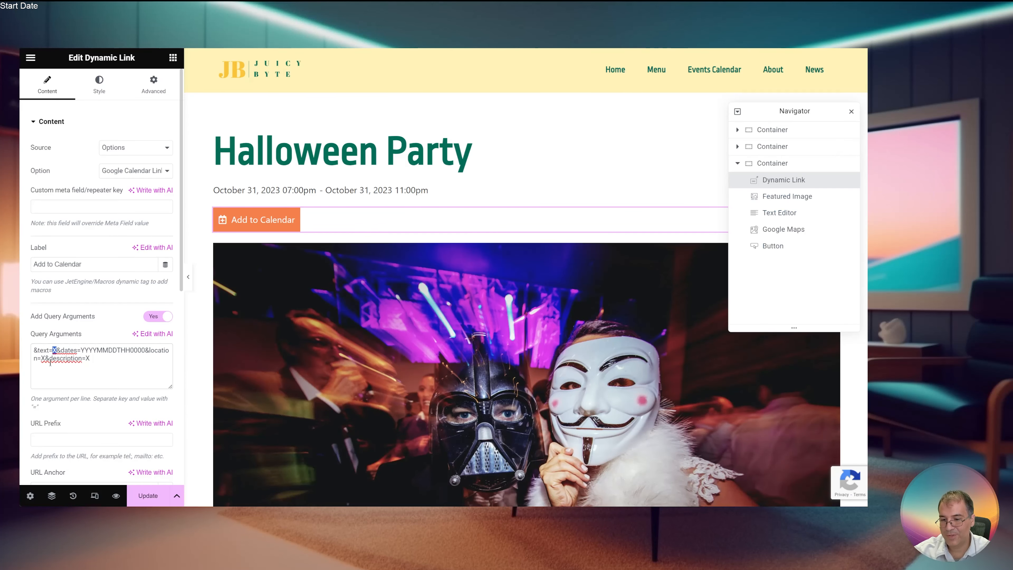
Replace the placeholder value of the text query argument with the %title% macro and update the template
type("%")
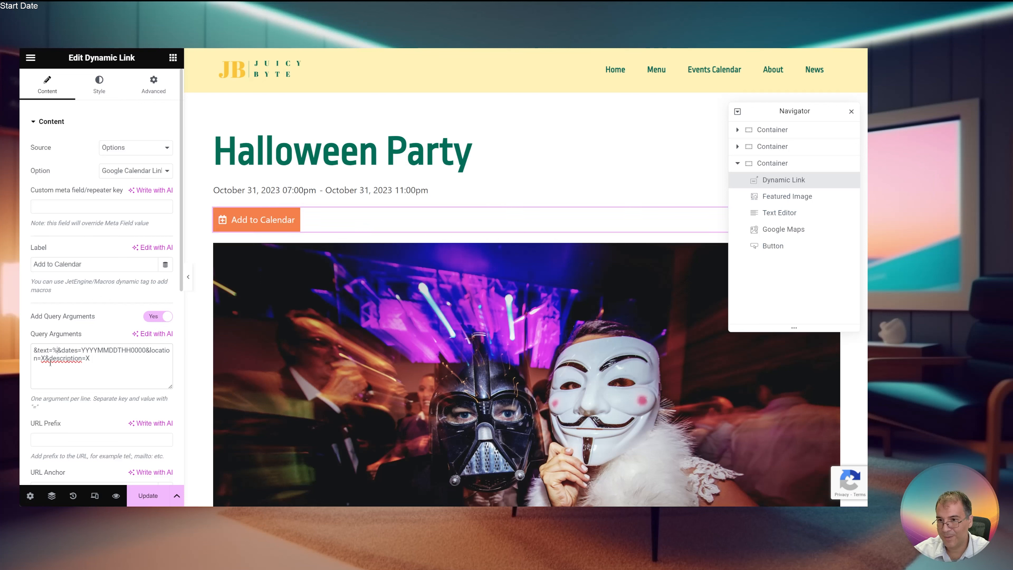
type("title")
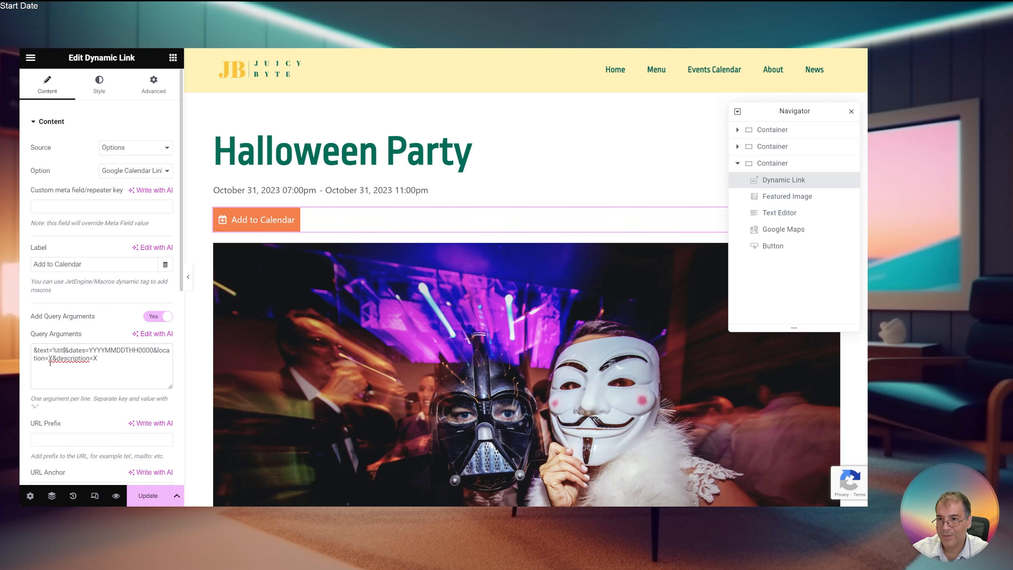
type("%")
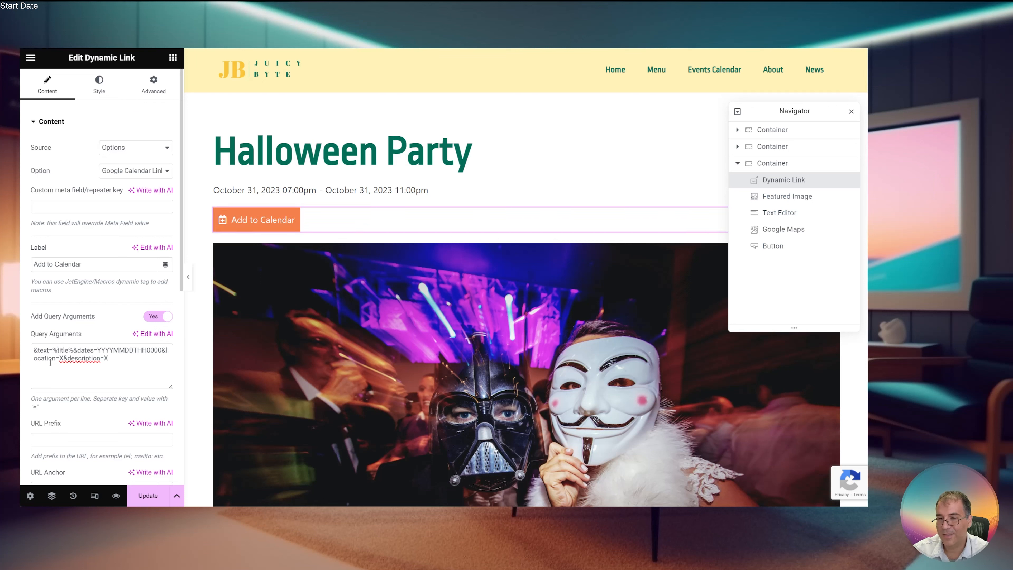
left_click(151, 499)
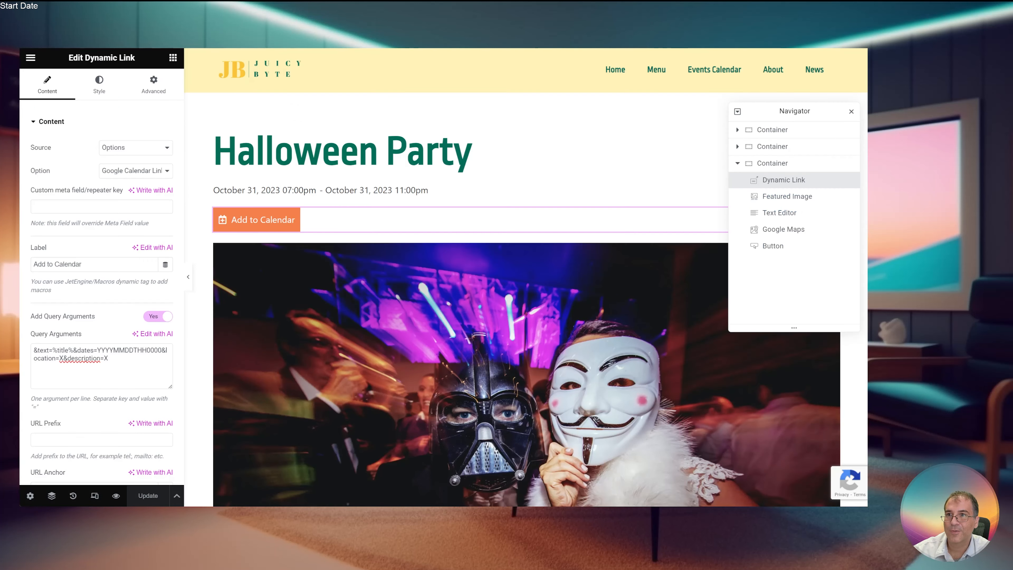
View the event page and check the title that the Add to Calendar link passes to Google Calendar
left_click(35, 60)
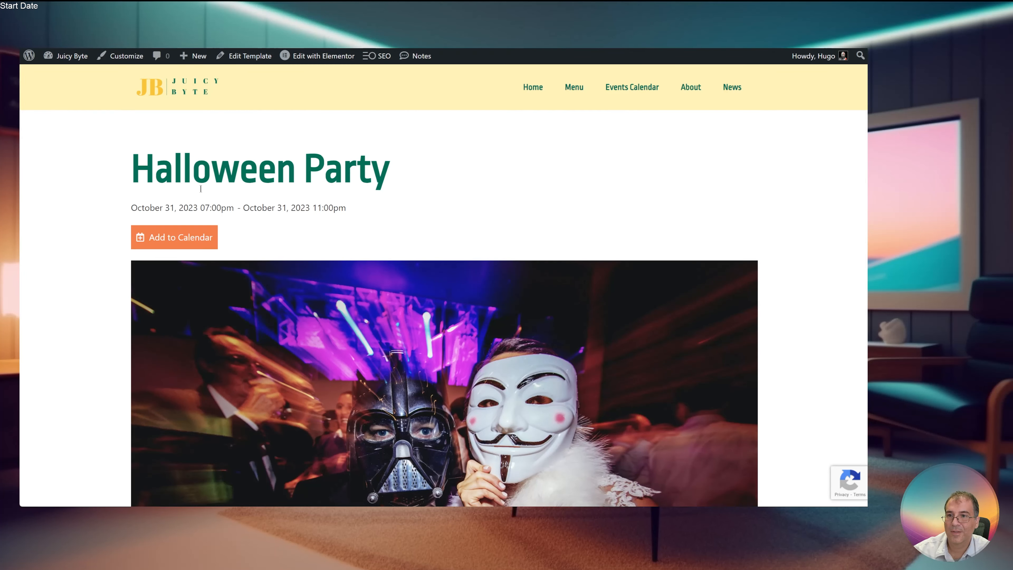
left_click(191, 249)
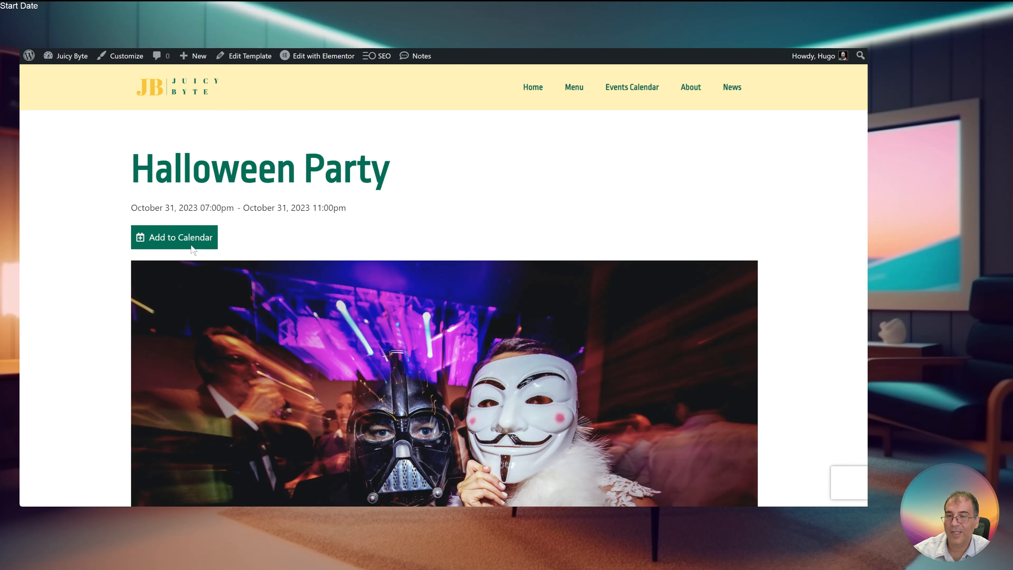
left_click_drag(56, 69, 168, 70)
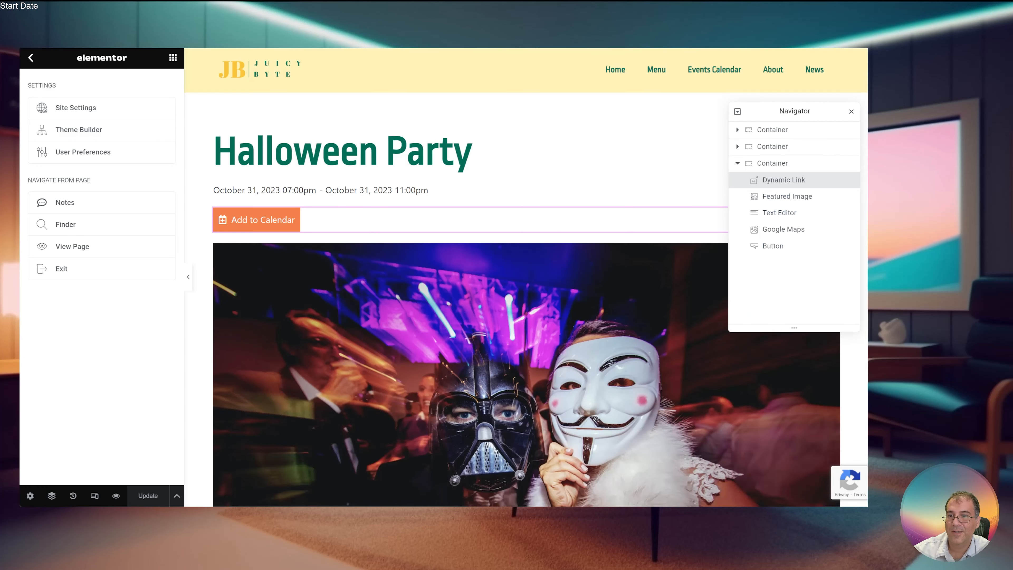
In JetEngine's Shortcode Generator, build a shortcode with source Meta Data and meta field Address, and copy it
left_click(260, 228)
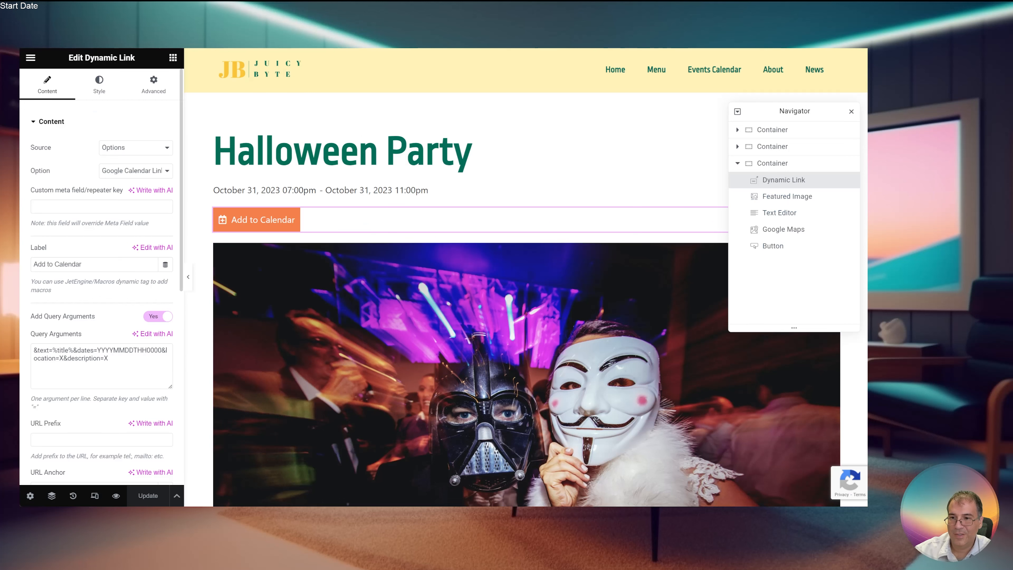
left_click(99, 350)
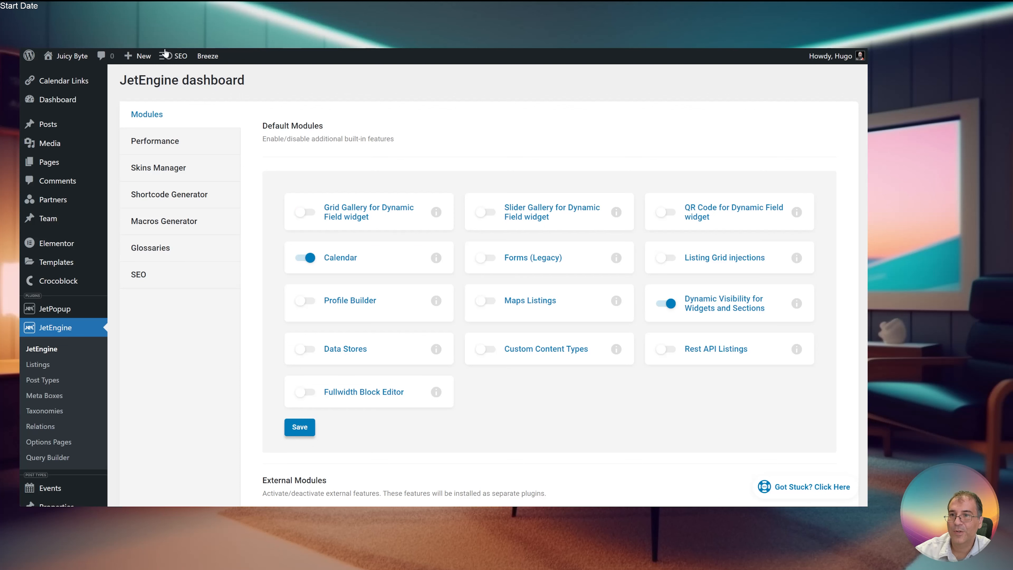
left_click(196, 200)
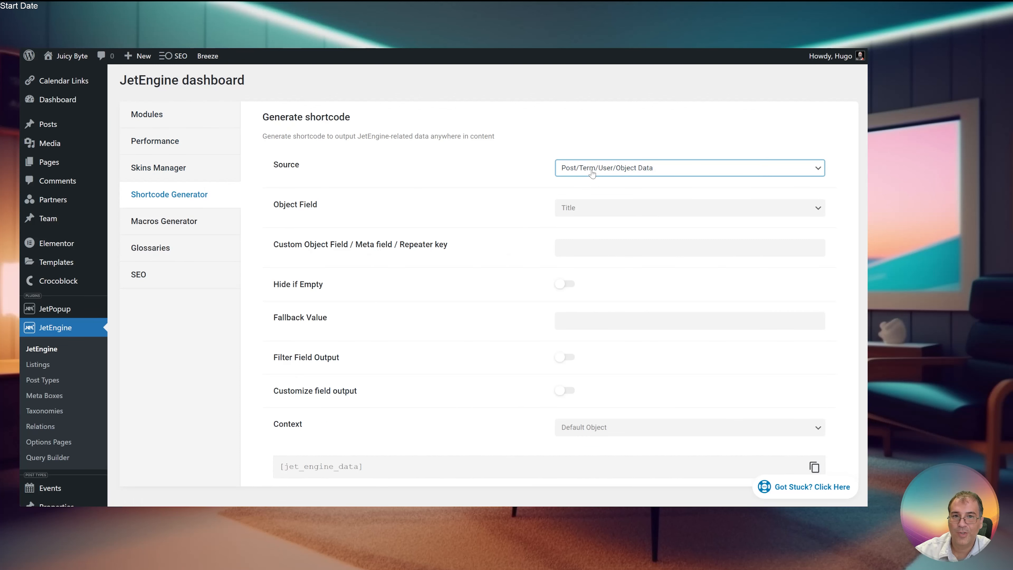
left_click(596, 196)
left_click(604, 214)
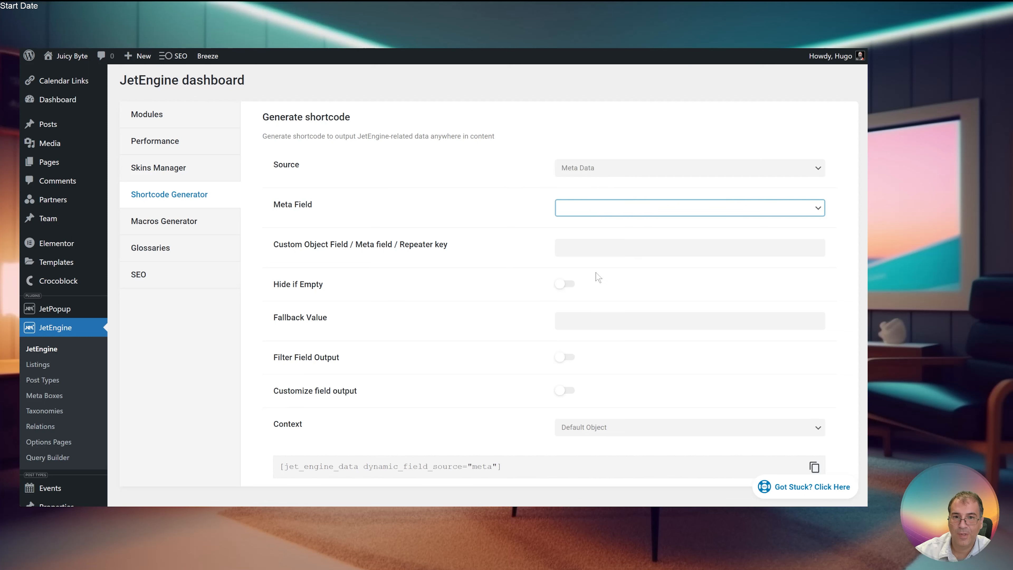
left_click(595, 255)
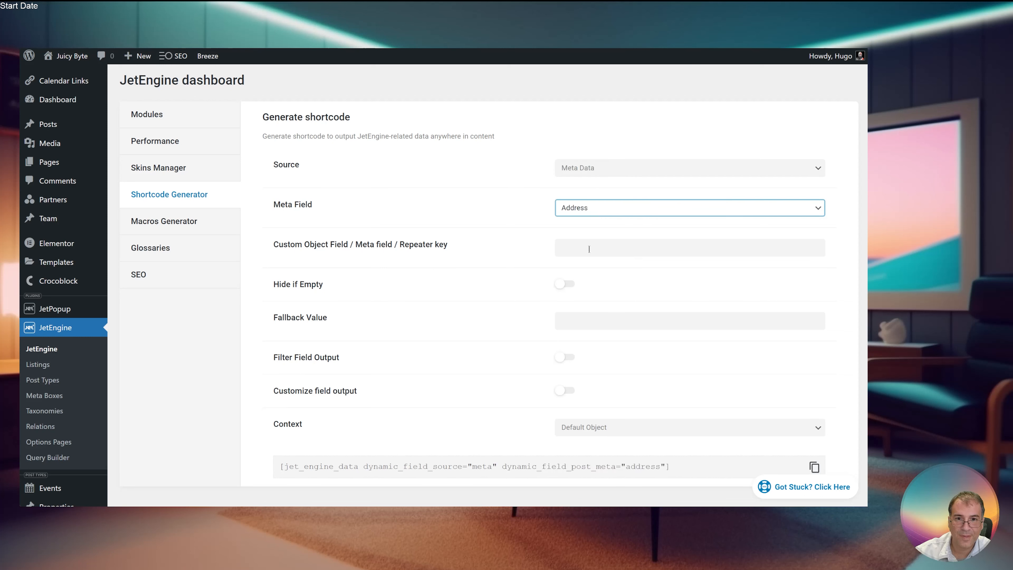
scroll(591, 290, "down", 2)
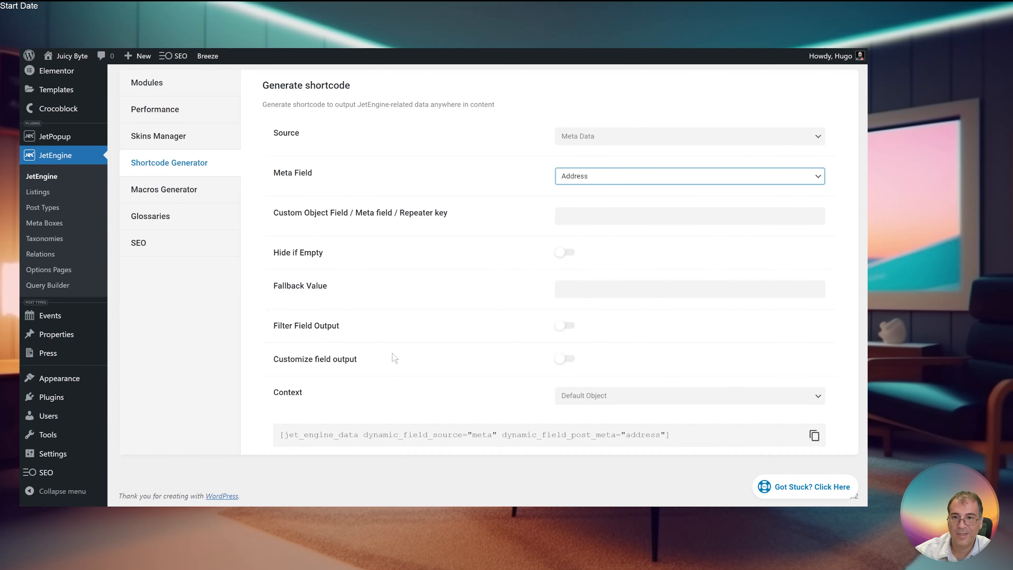
left_click_drag(281, 435, 684, 455)
key("ctrl+c")
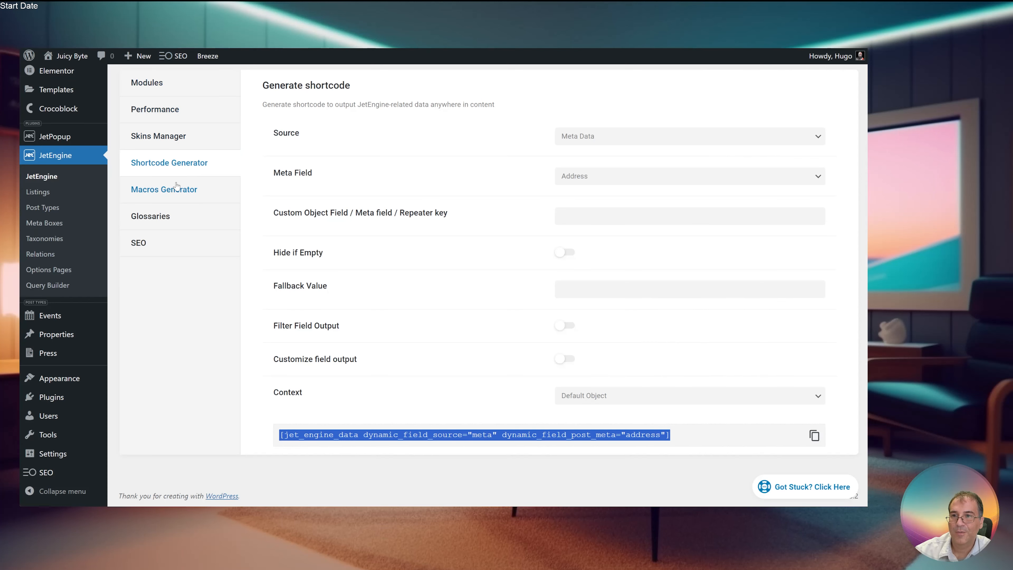
In the Macros Generator, build a Shortcode result macro from the copied address shortcode and copy the generated macro
left_click(175, 189)
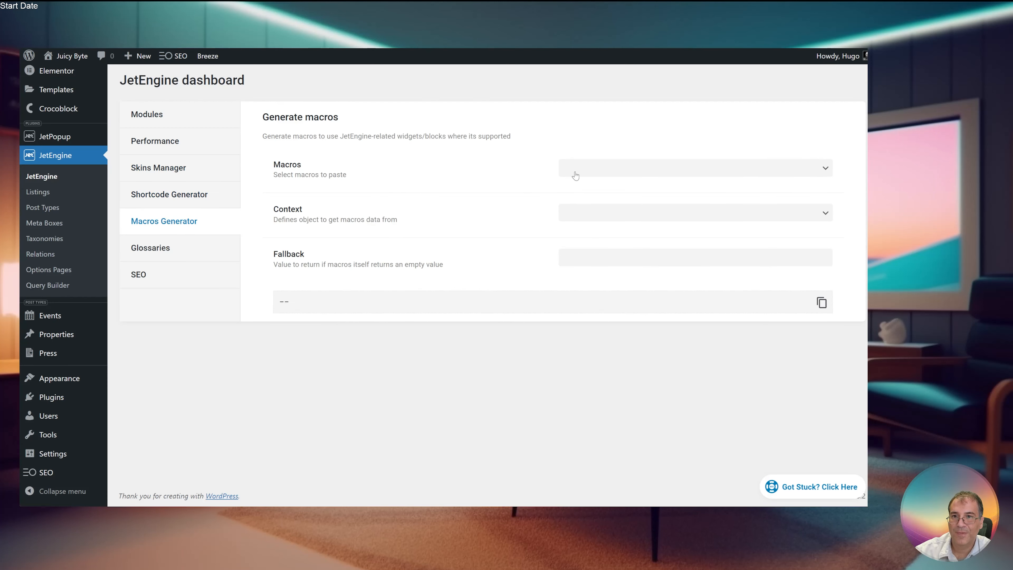
left_click(598, 174)
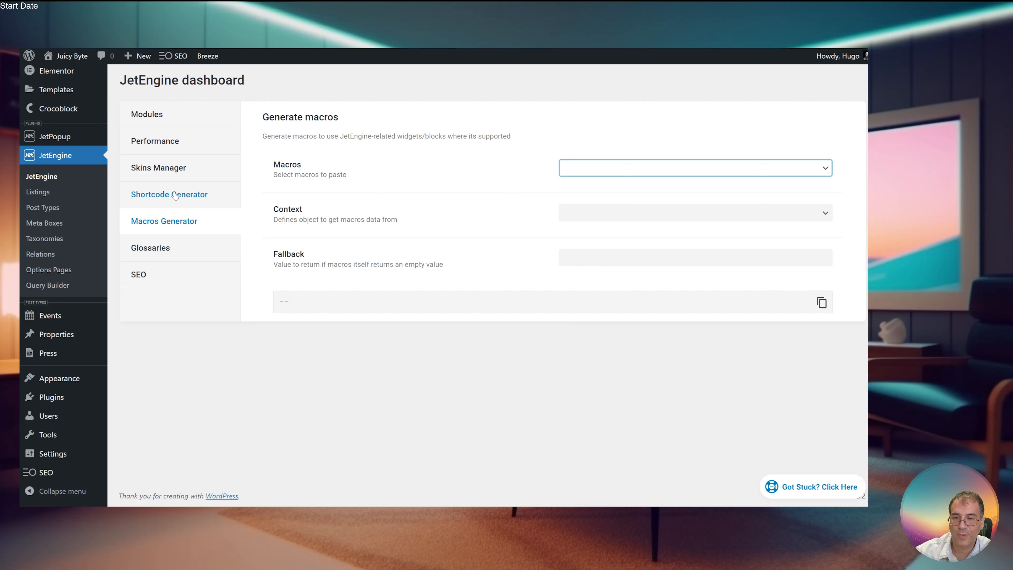
left_click(591, 323)
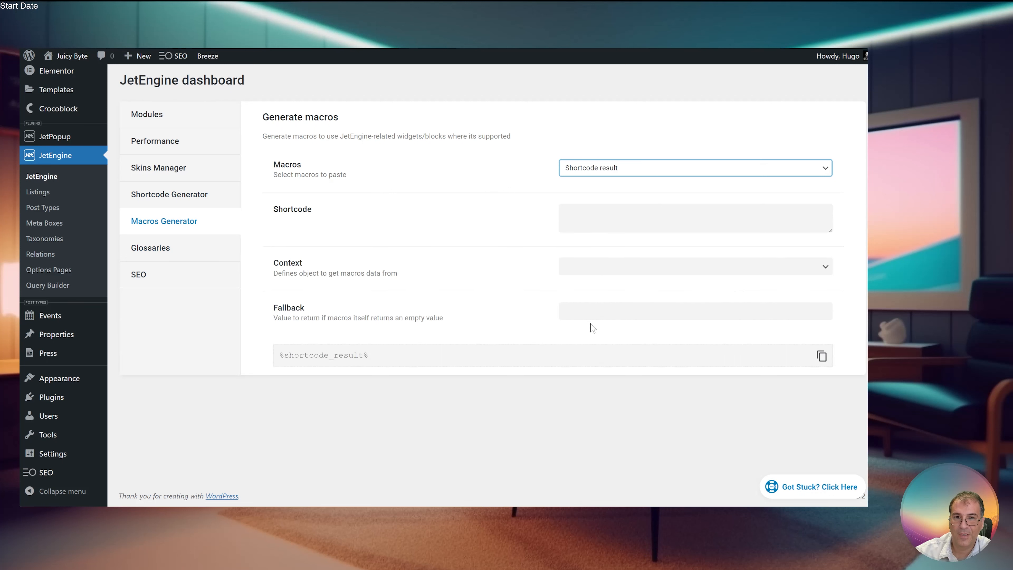
left_click(591, 214)
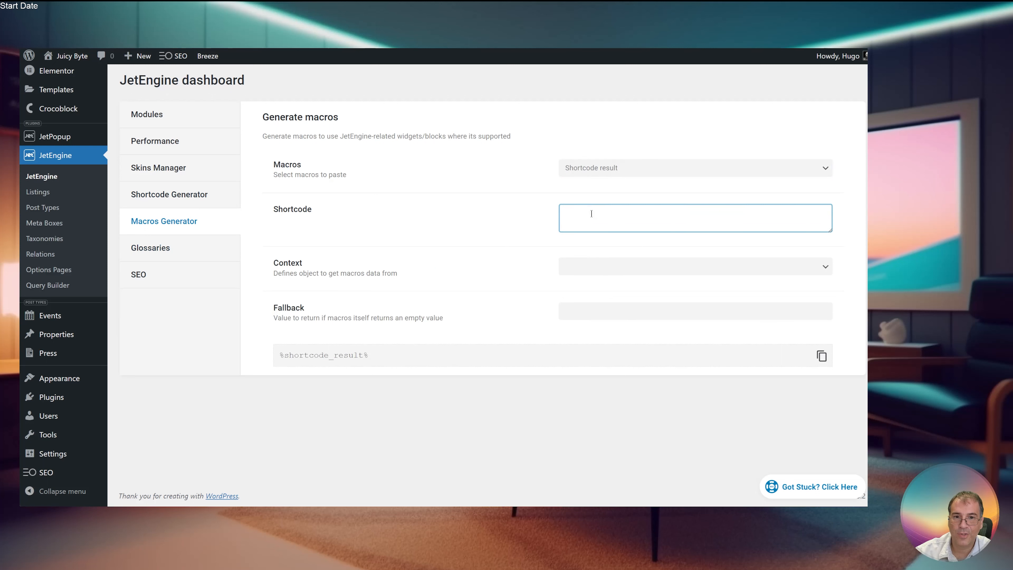
key("ctrl+v")
left_click_drag(765, 355, 278, 363)
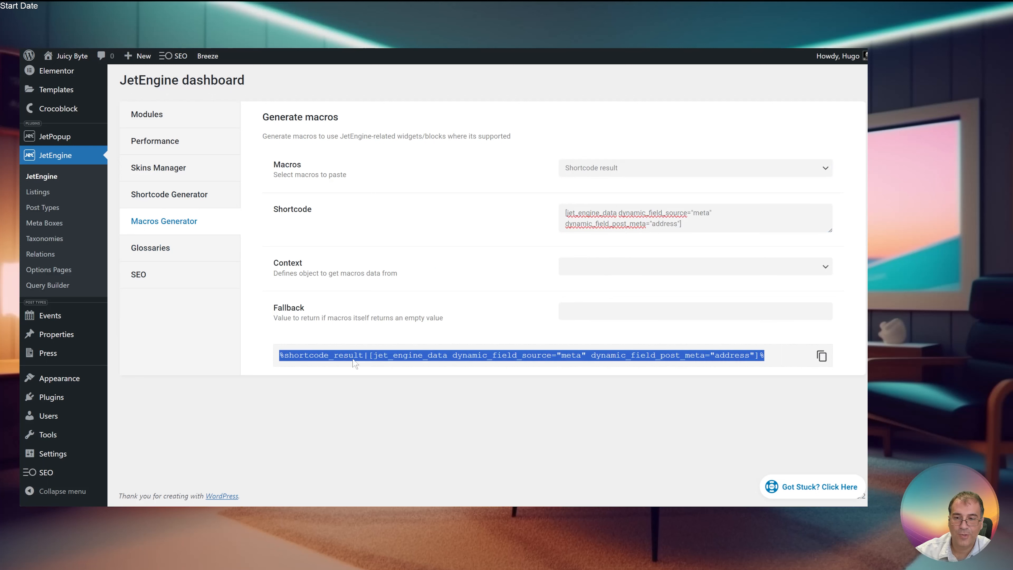
left_click(820, 356)
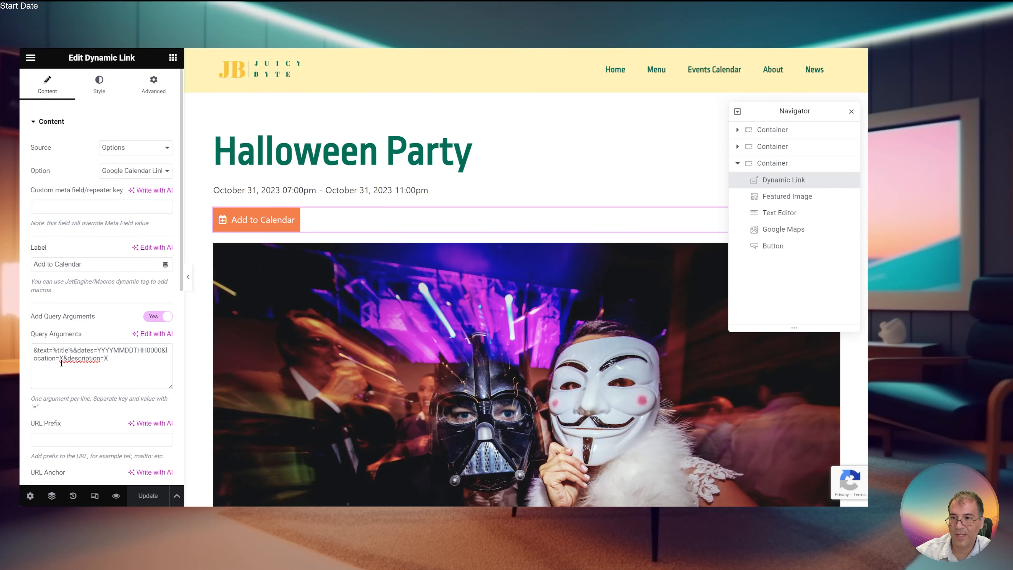
Replace the location value in the dynamic link's query arguments with the copied address macro and update the template
key("ctrl+v")
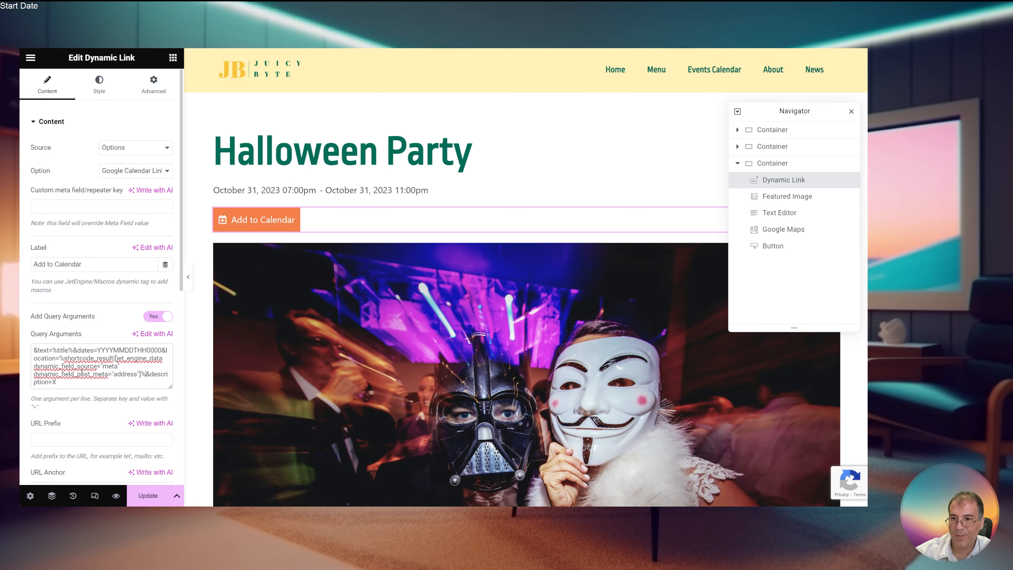
left_click(147, 495)
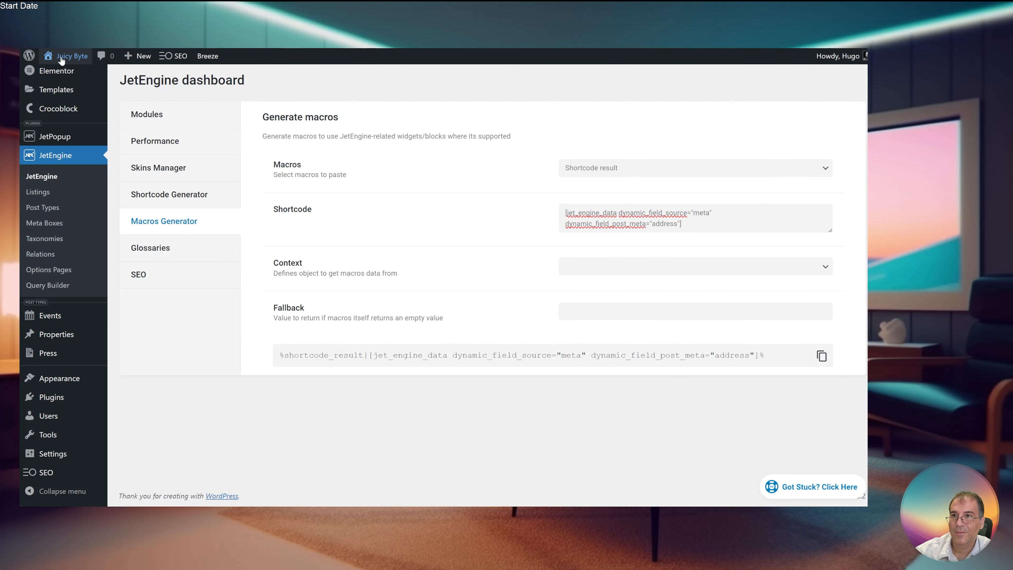
mouse_move(66, 56)
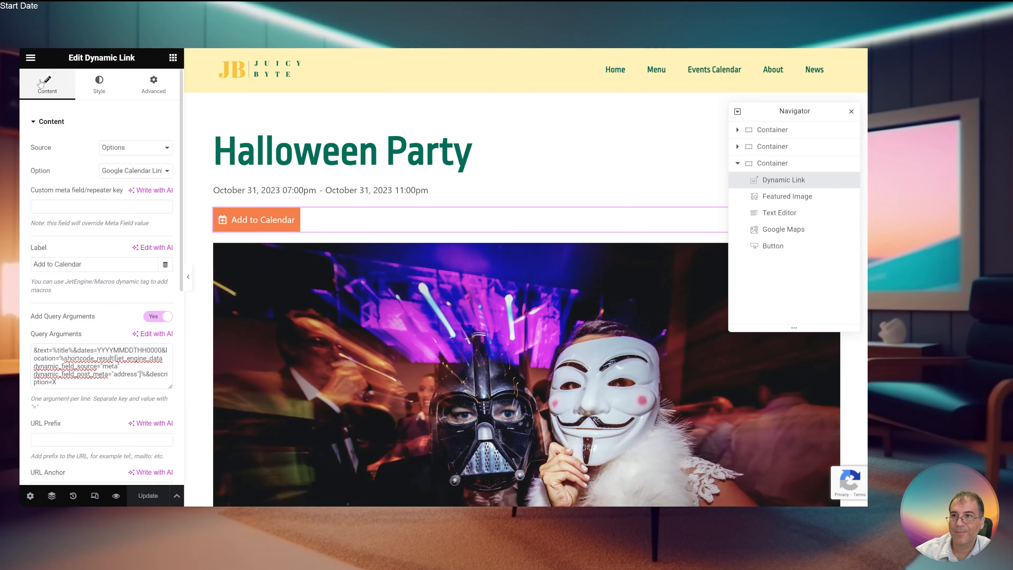
View the event page and check the location that the Add to Calendar link passes to Google Calendar
left_click(31, 59)
left_click(72, 247)
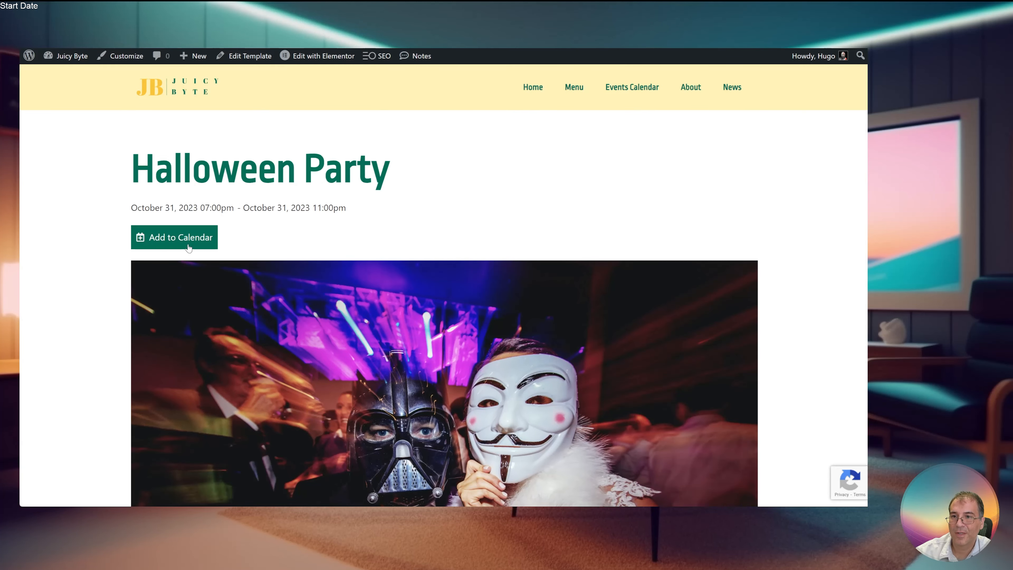
left_click(188, 240)
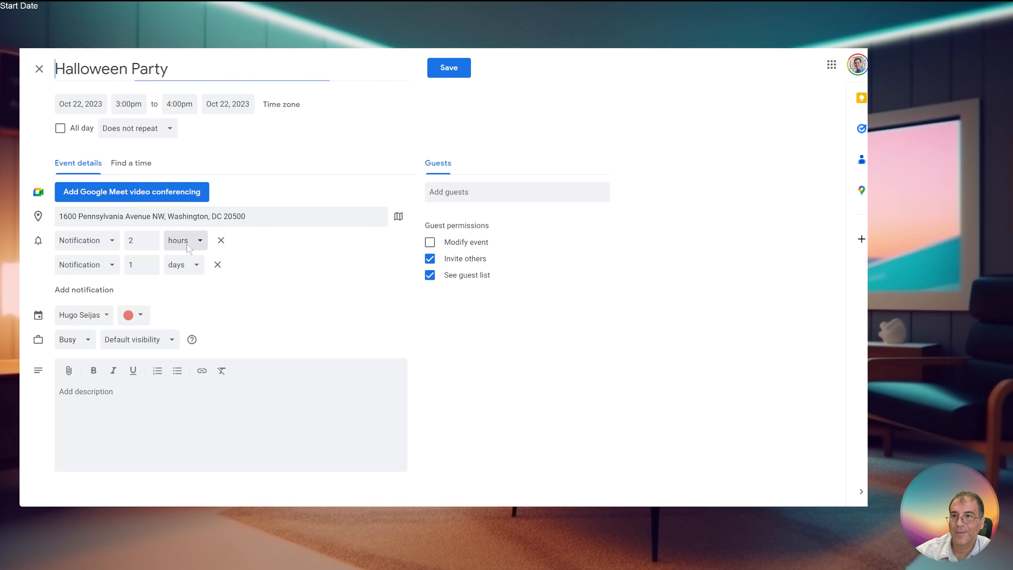
left_click_drag(267, 215, 58, 204)
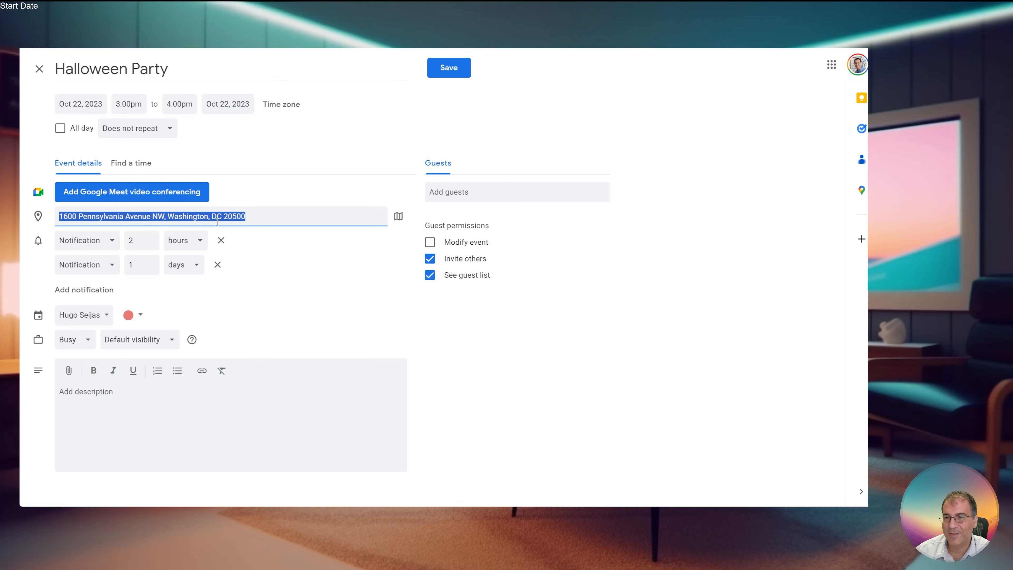
left_click(223, 216)
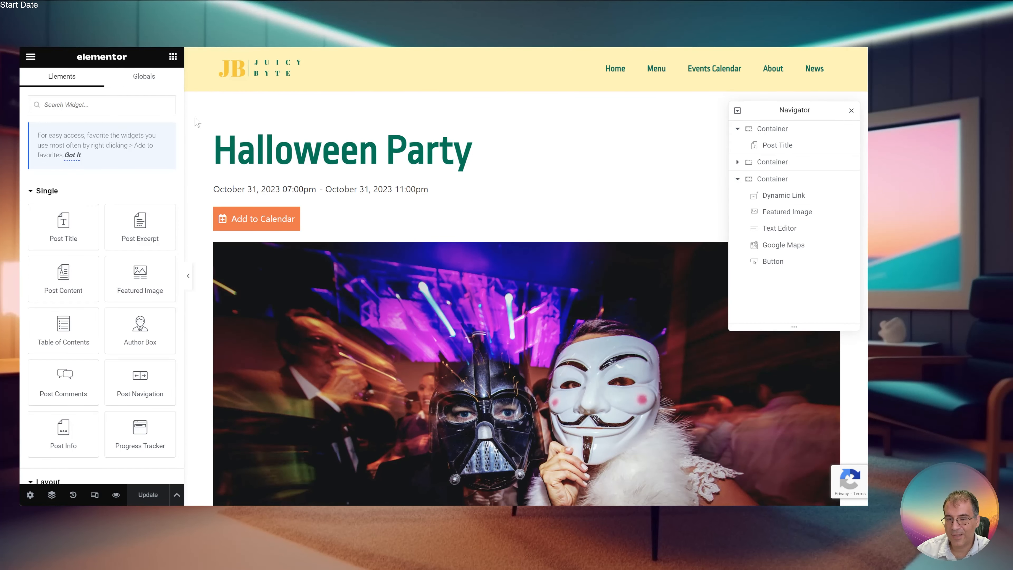
In the Add to Calendar dynamic link's query arguments, change the date placeholder to YYYYMMDDTHHMMSS
left_click(279, 220)
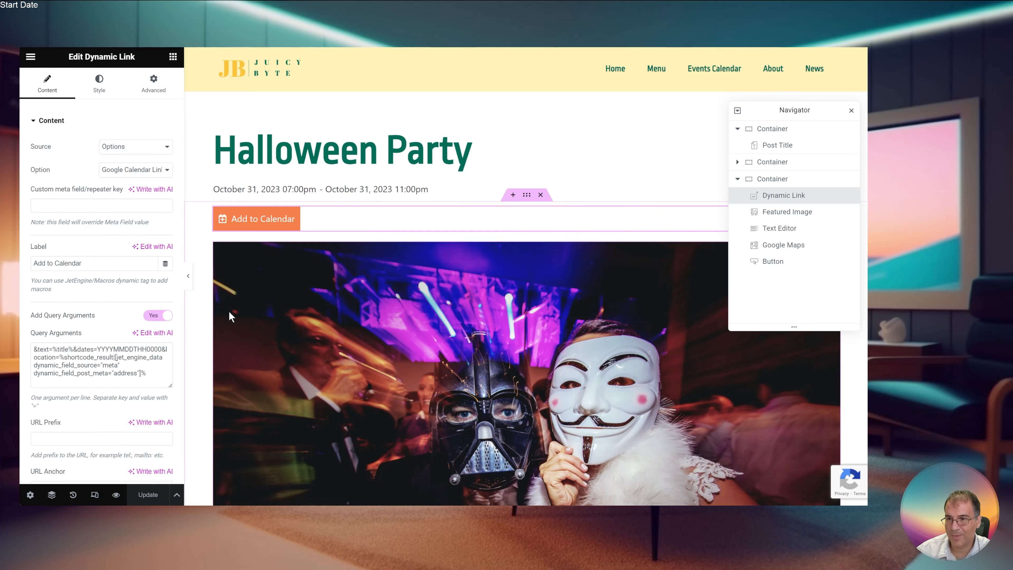
mouse_move(99, 348)
left_mouse_down()
mouse_move(135, 349)
mouse_move(112, 349)
left_mouse_up()
left_click(105, 348)
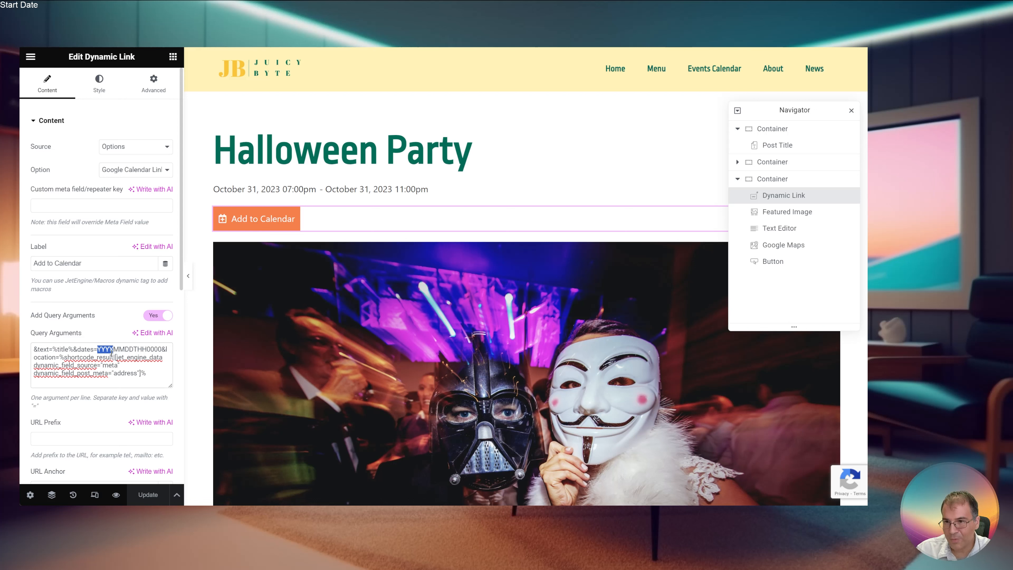
left_click(135, 349)
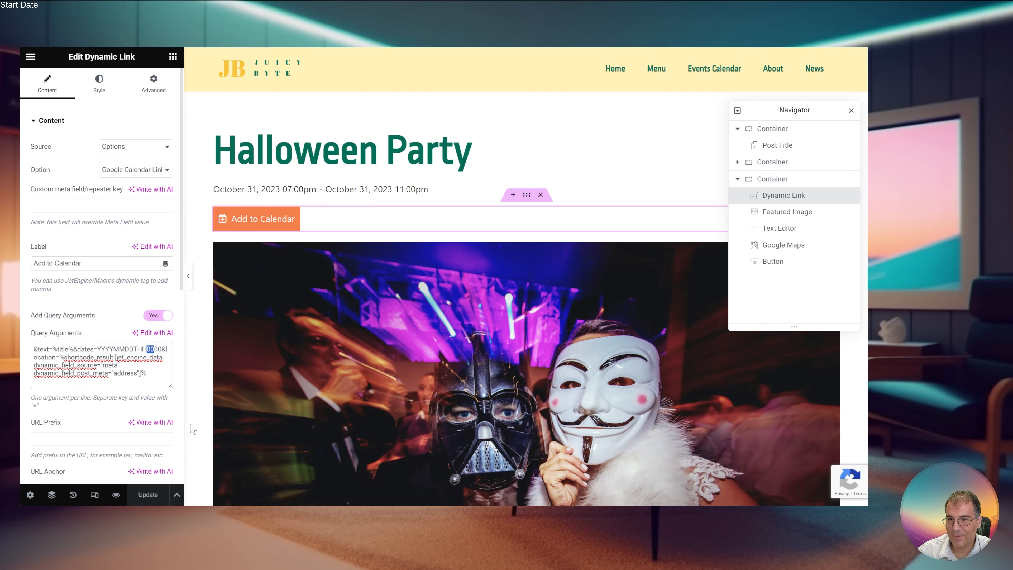
type("MM")
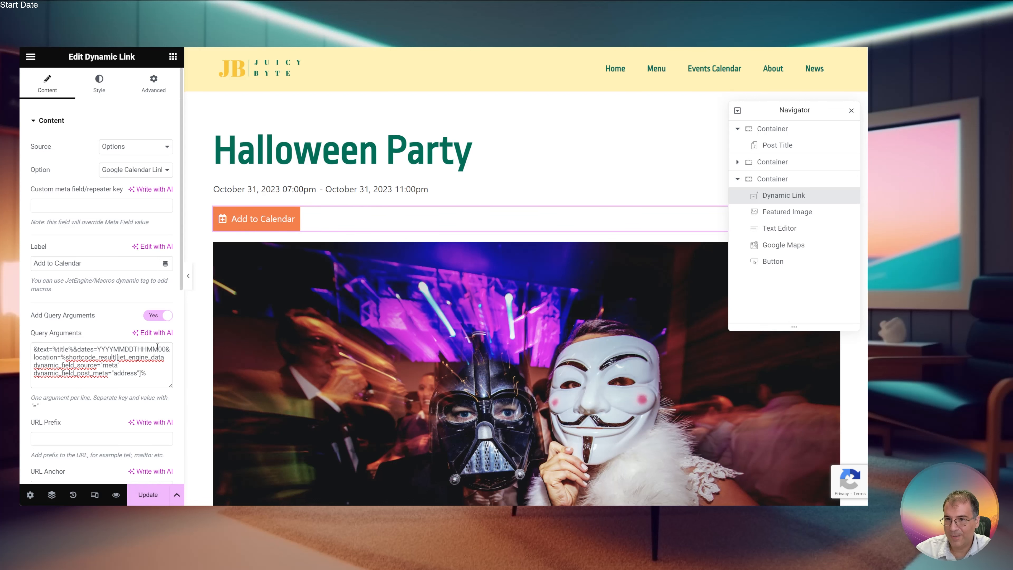
left_click_drag(157, 348, 164, 348)
type("SS")
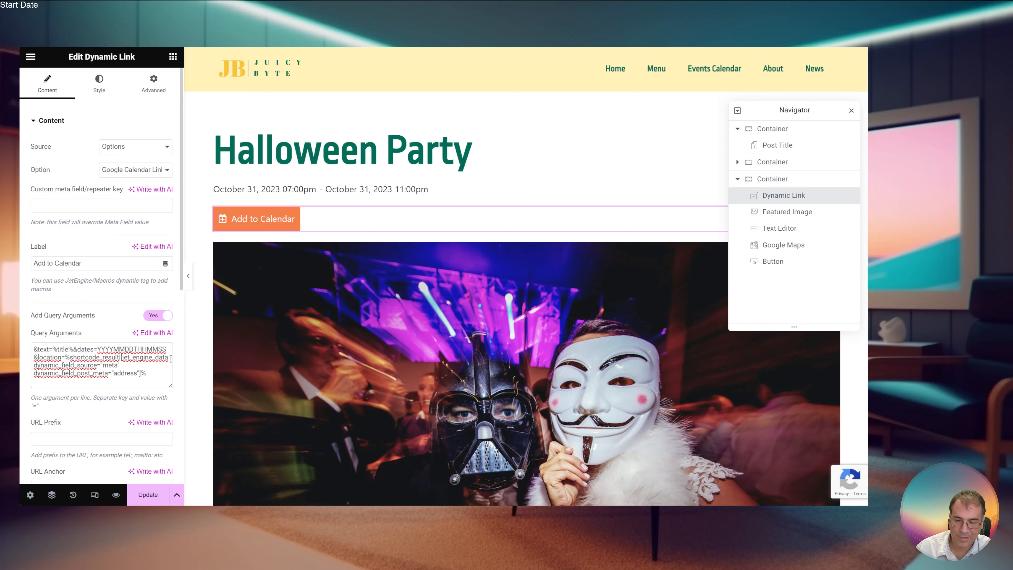
Add a slash and a second YYYYMMDDTHHMMSS placeholder to the dates argument and update the template
type("/")
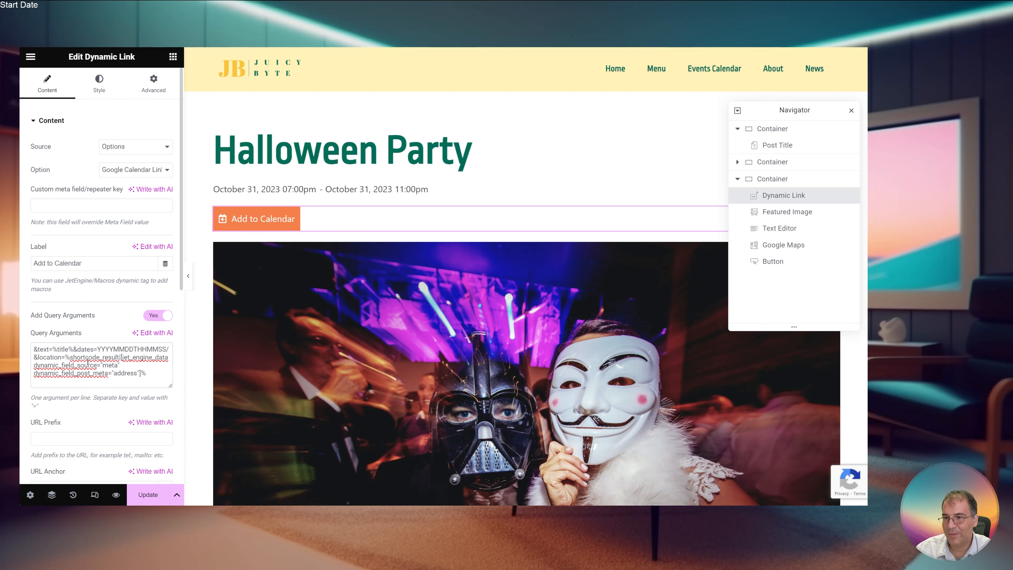
left_click_drag(97, 350, 166, 350)
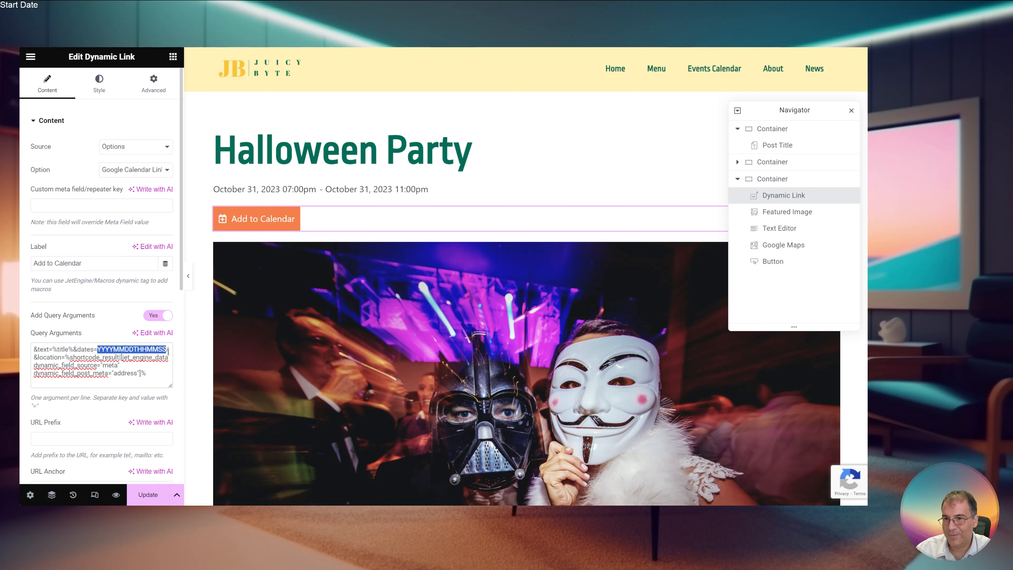
key("ctrl+c")
left_click(168, 350)
key("ctrl+v")
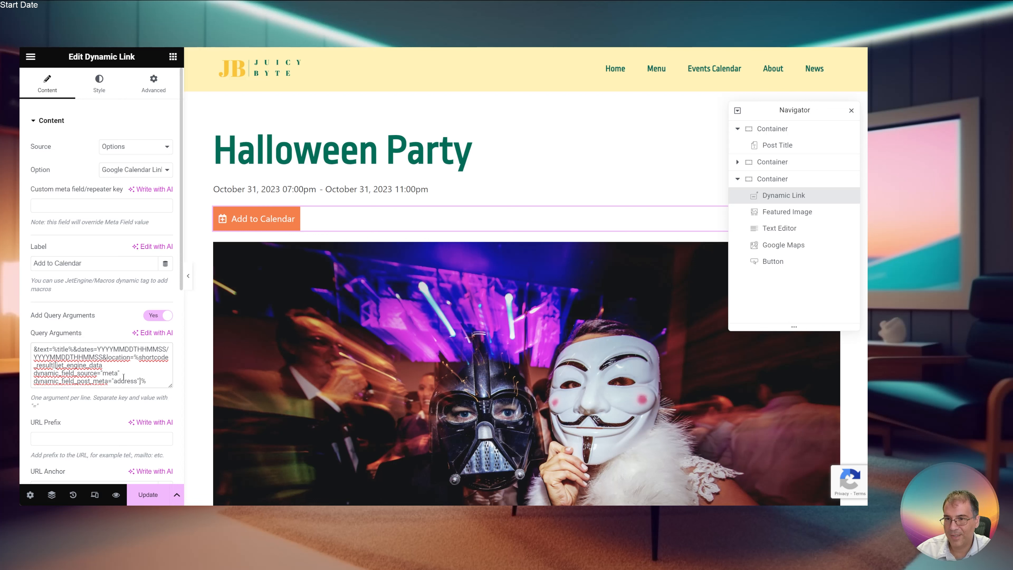
left_click(148, 495)
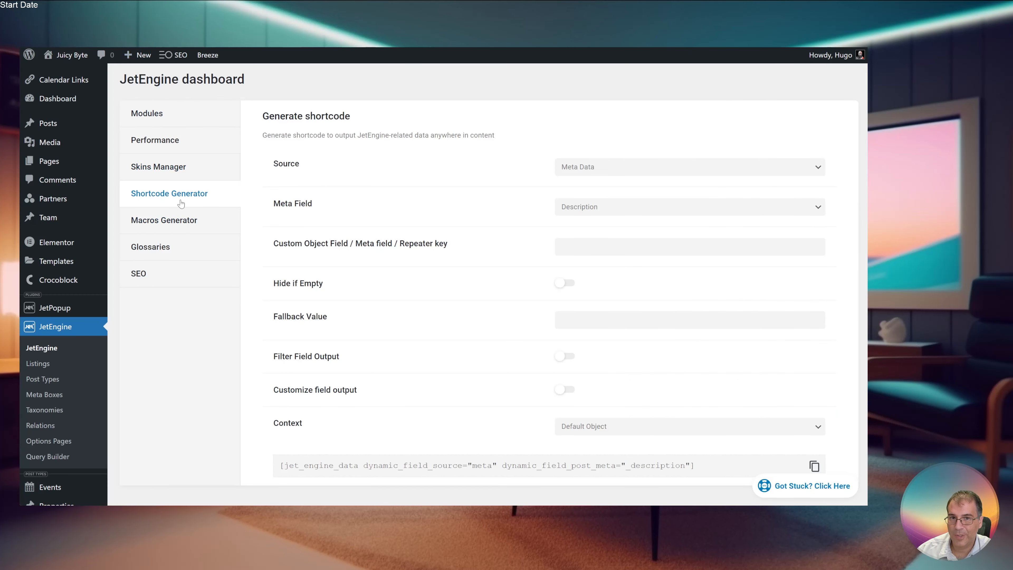
In JetEngine's Shortcode Generator, keep the source as Meta Data, set the meta field to Start Date and enable customized field output
left_click(583, 170)
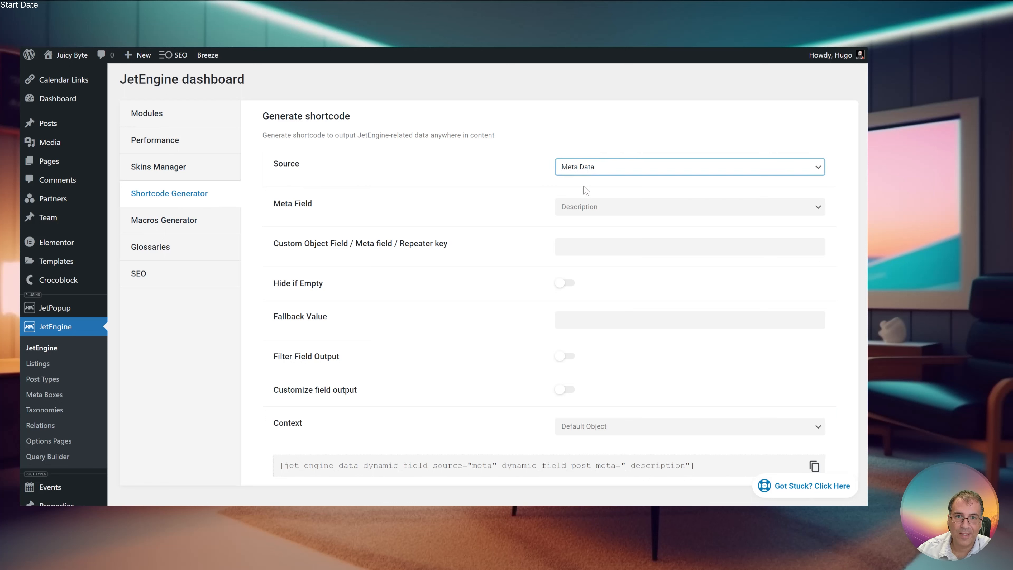
left_click(599, 209)
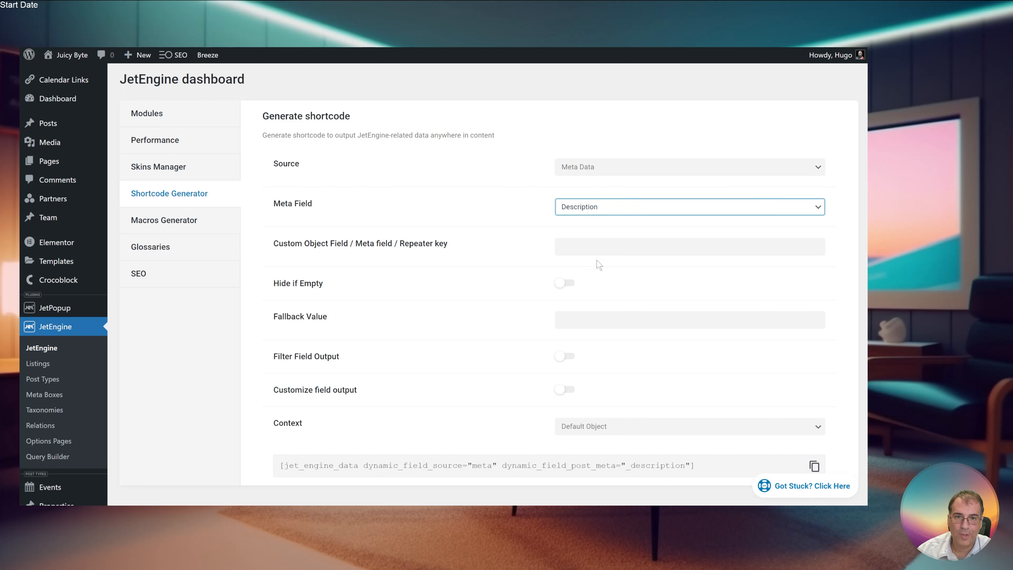
left_click(600, 270)
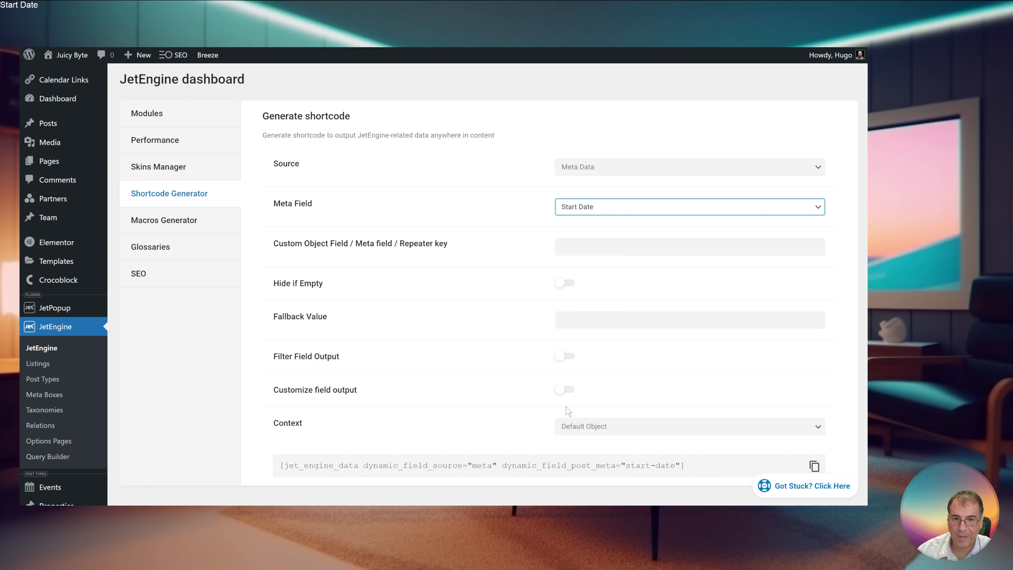
left_click(564, 389)
scroll(568, 389, "down", 3)
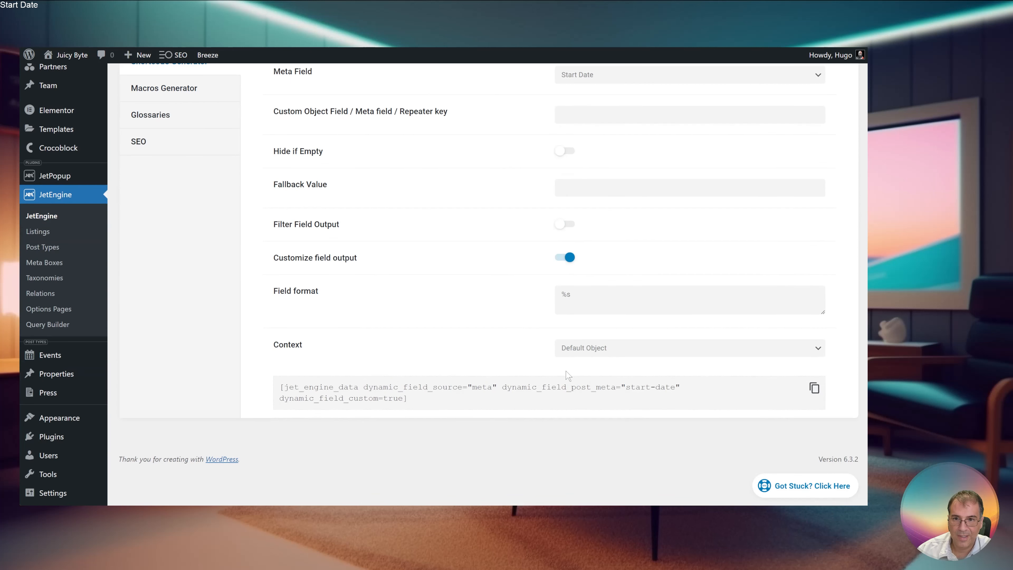
left_click_drag(576, 291, 558, 292)
left_click(563, 297)
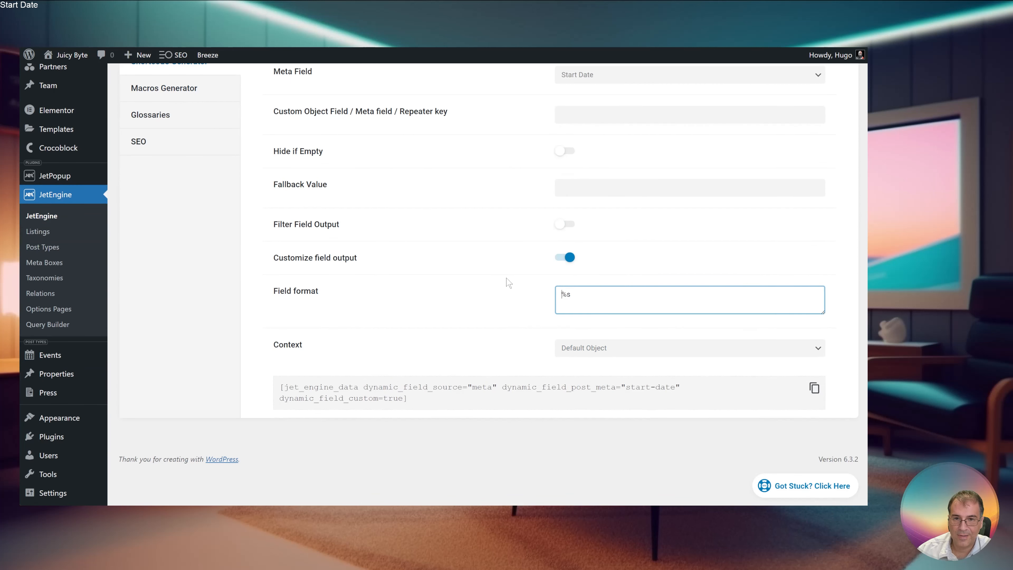
Enable filtering of the field output and add a Format date callback
left_click(569, 224)
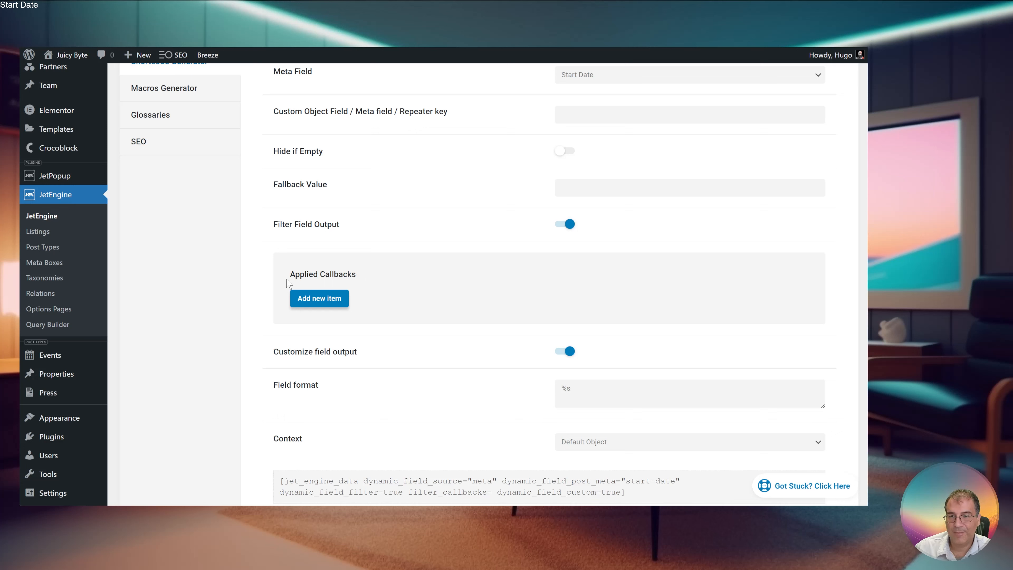
left_click(304, 298)
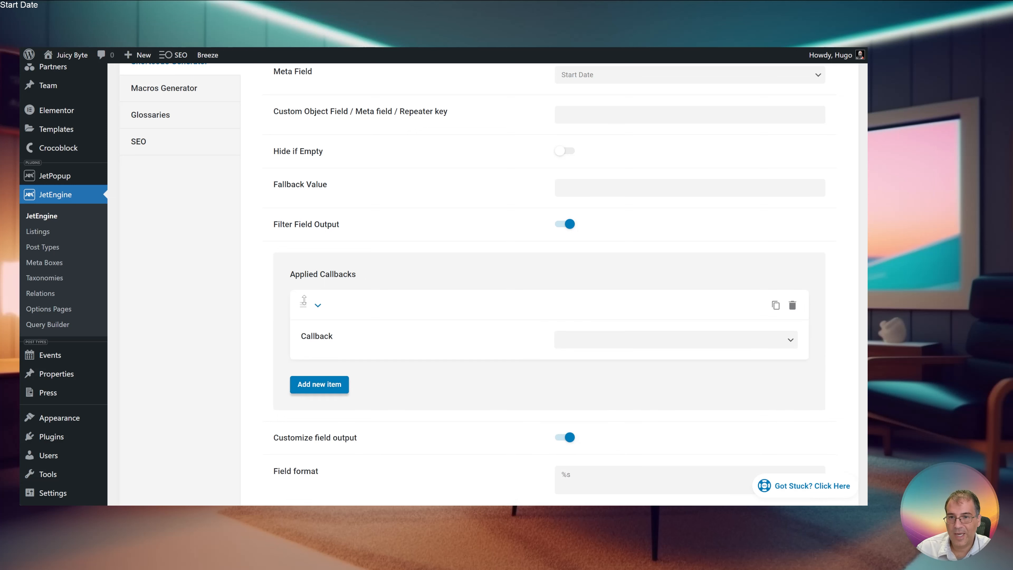
left_click(634, 340)
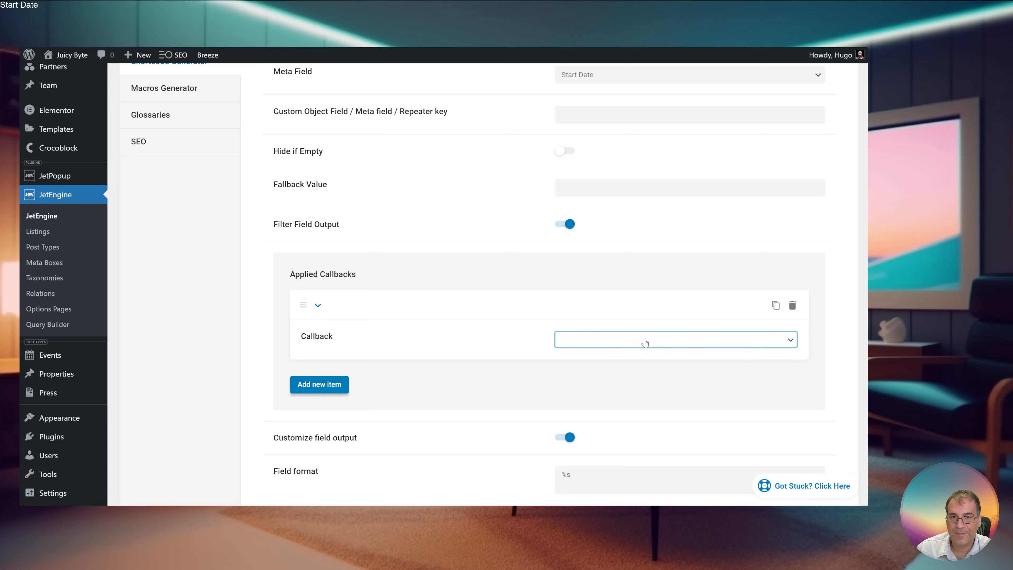
left_click(586, 356)
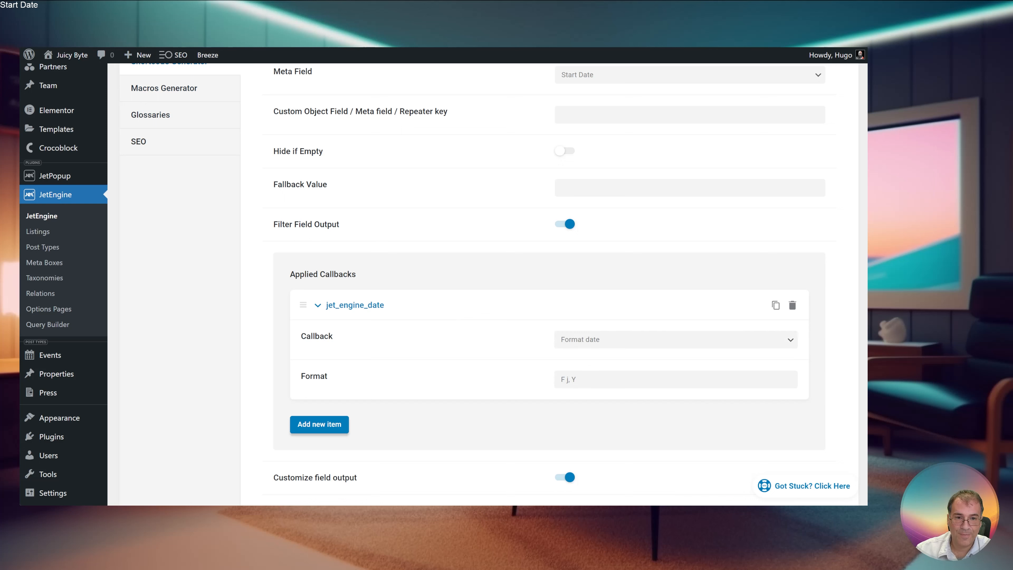
Set the callback's date format to Ymd\THis and copy the generated start date shortcode
left_click_drag(590, 382, 523, 385)
type("Ymd\\THis")
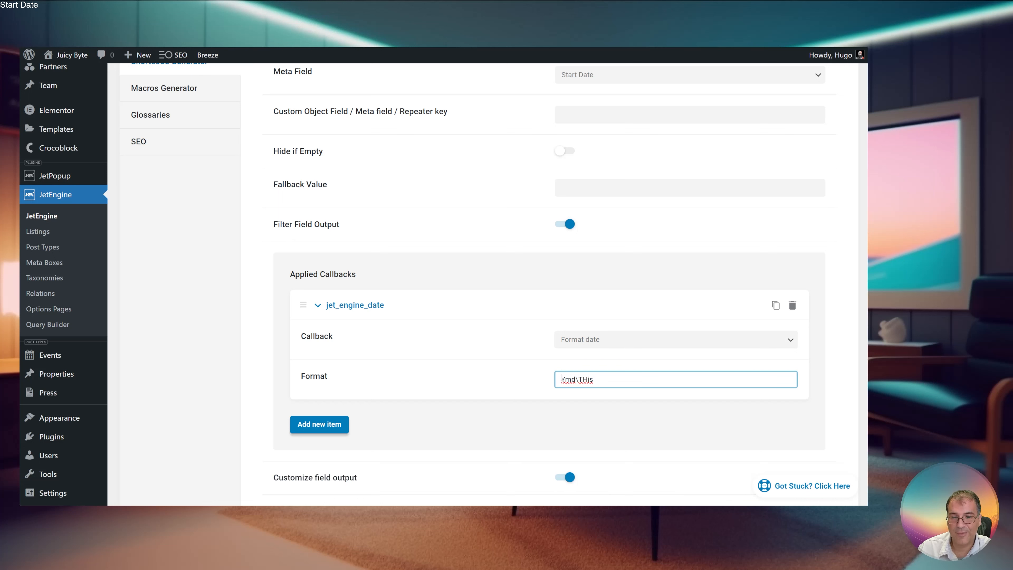
left_click_drag(569, 379, 580, 379)
key("ctrl+z")
left_click(581, 380)
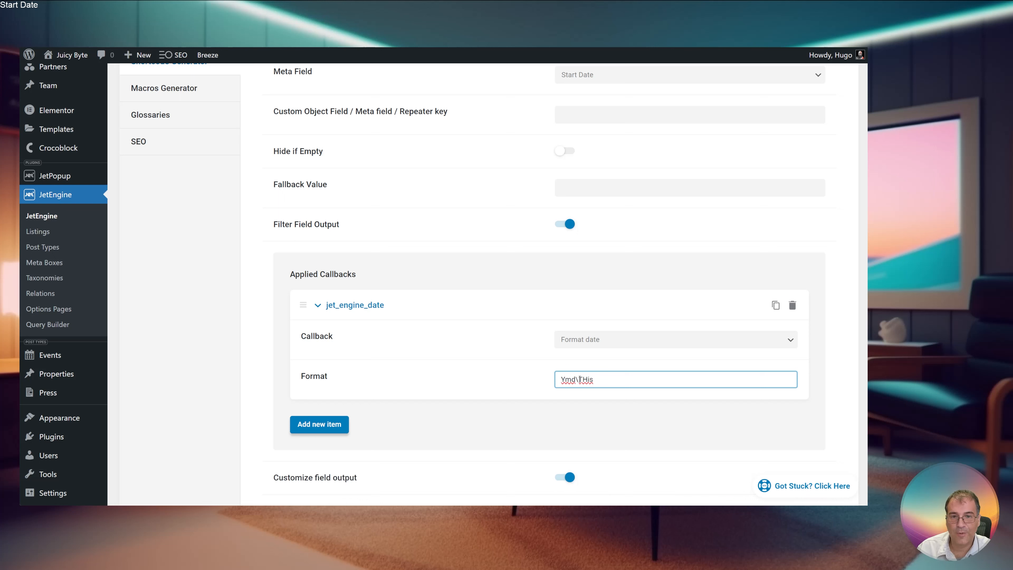
left_click_drag(580, 379, 583, 379)
left_click(592, 381)
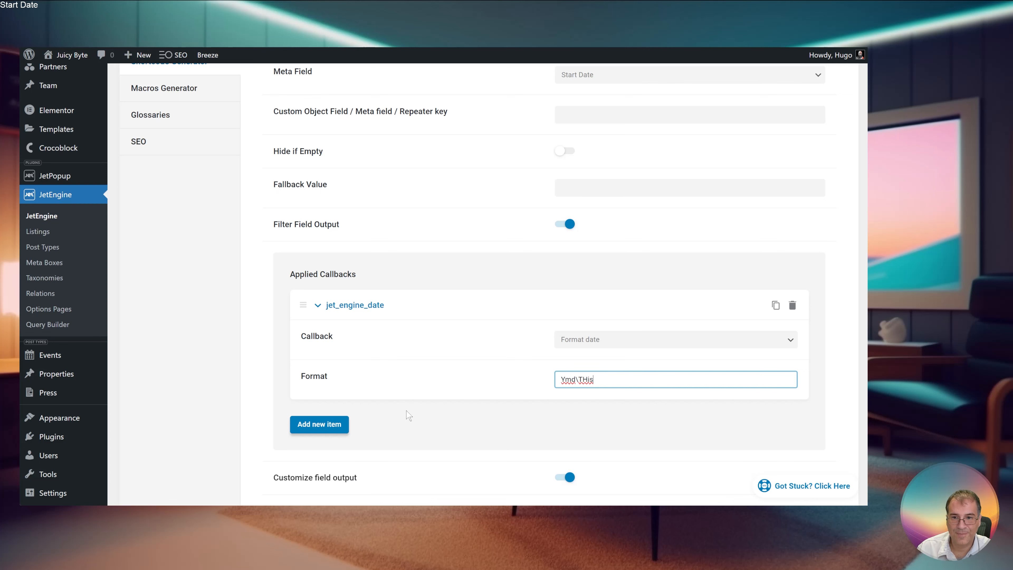
scroll(359, 379, "down", 3)
scroll(385, 373, "down", 2)
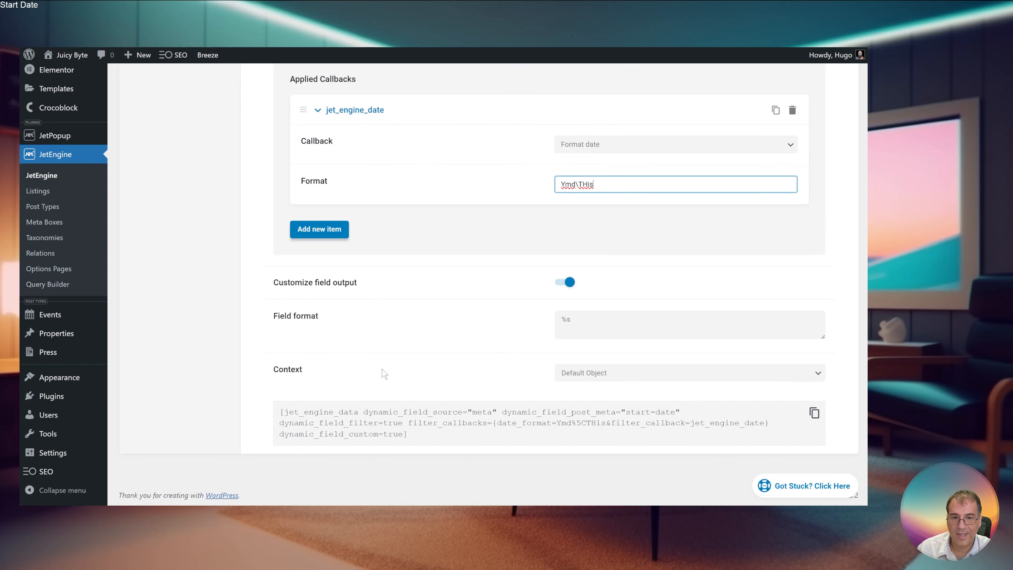
left_click_drag(425, 435, 288, 410)
key("ctrl+c")
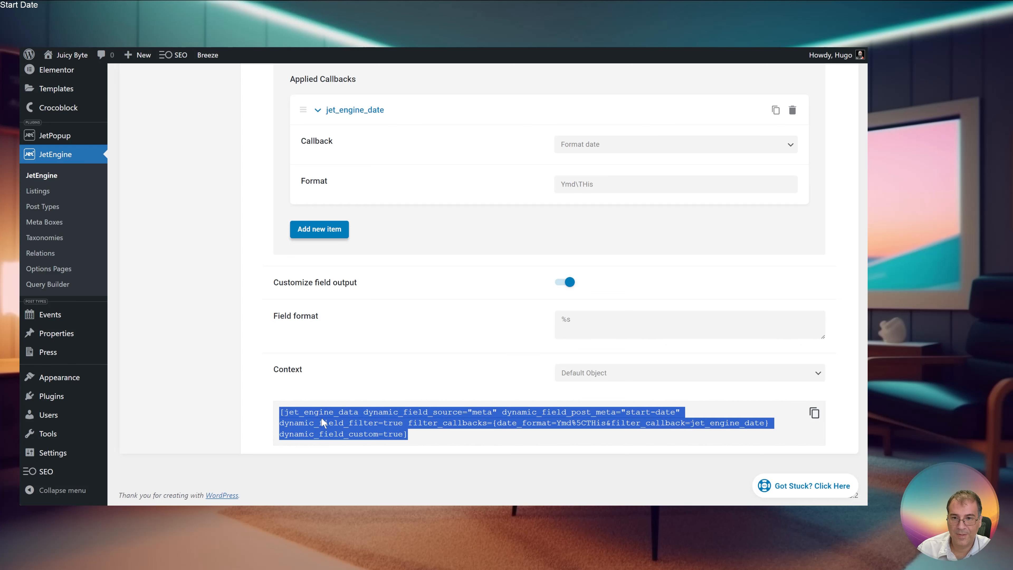
Generate a Shortcode result macro from the copied start date shortcode and replace the first date placeholder in the dynamic link's query arguments with it
scroll(279, 379, "up", 8)
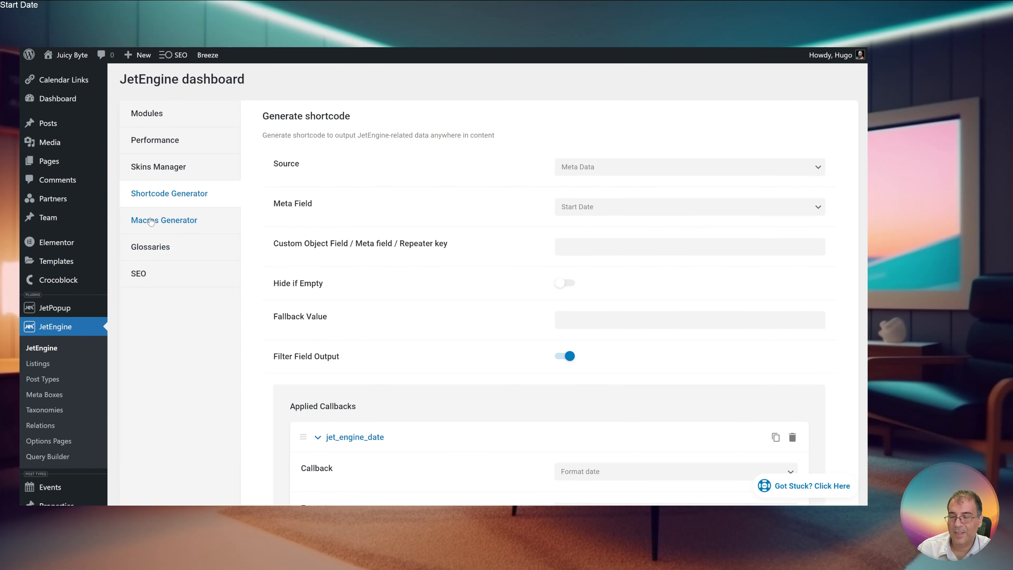
left_click(164, 220)
left_click(663, 219)
key("ctrl+a")
key("ctrl+v")
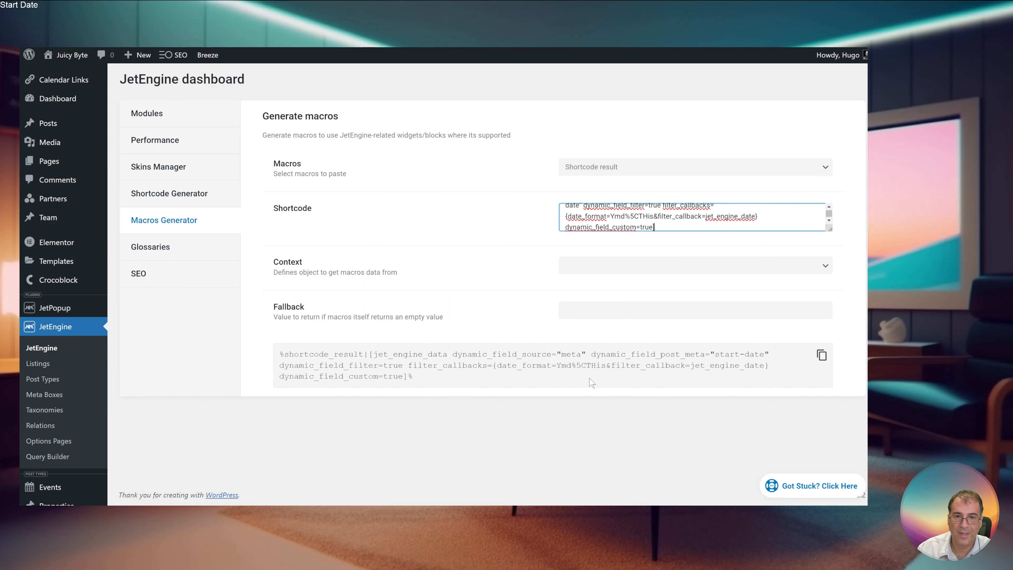
left_click(823, 355)
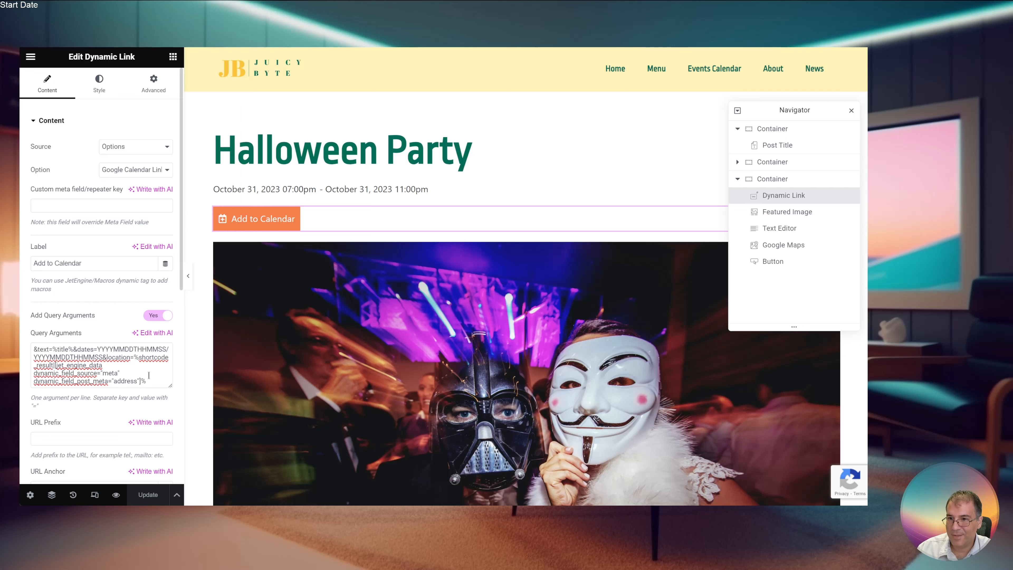
left_click_drag(96, 348, 166, 350)
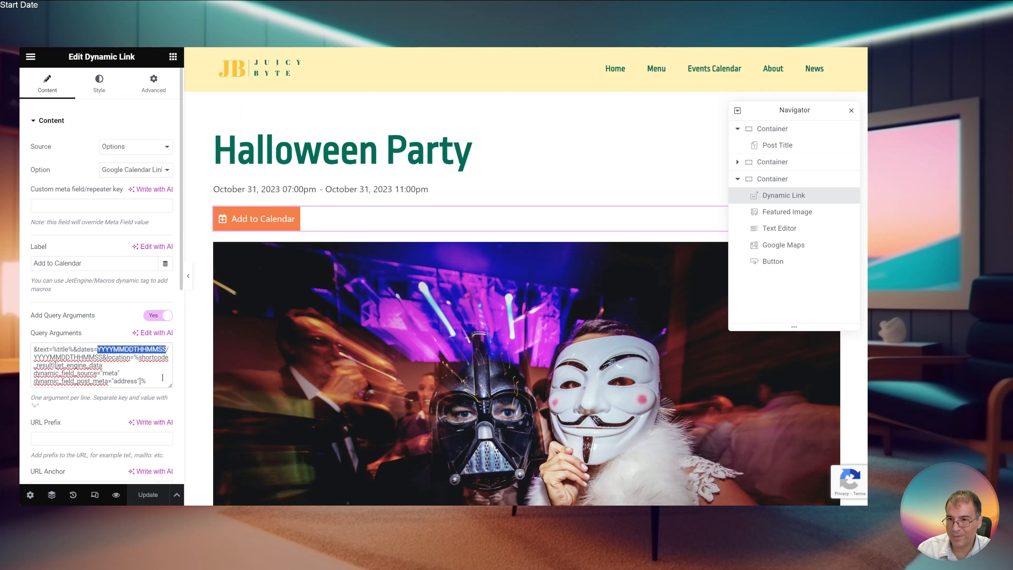
key("ctrl+v")
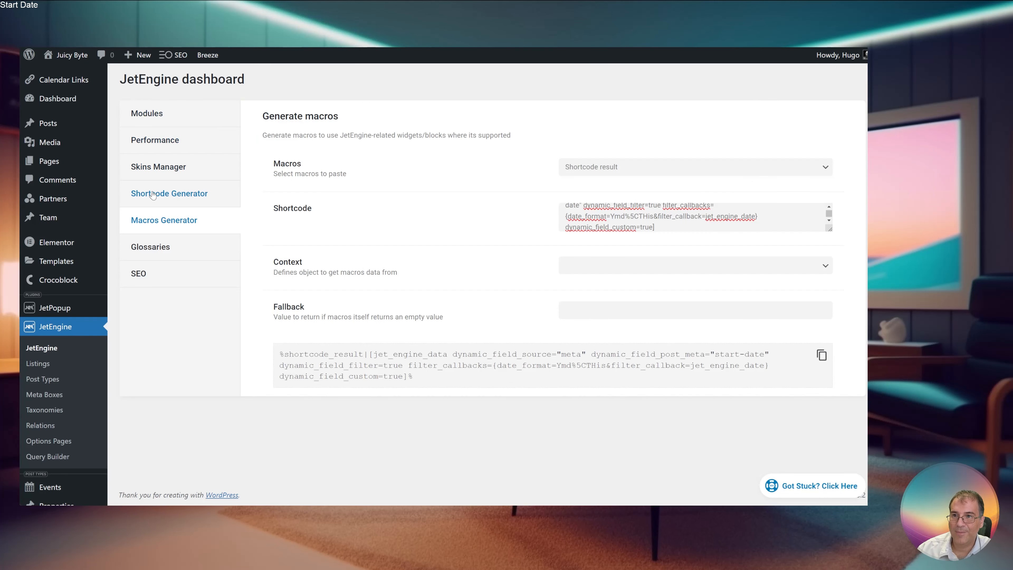
In JetEngine's Shortcode Generator, switch the meta field to End Date and copy the generated shortcode
left_click(153, 195)
left_click(565, 211)
left_click(593, 279)
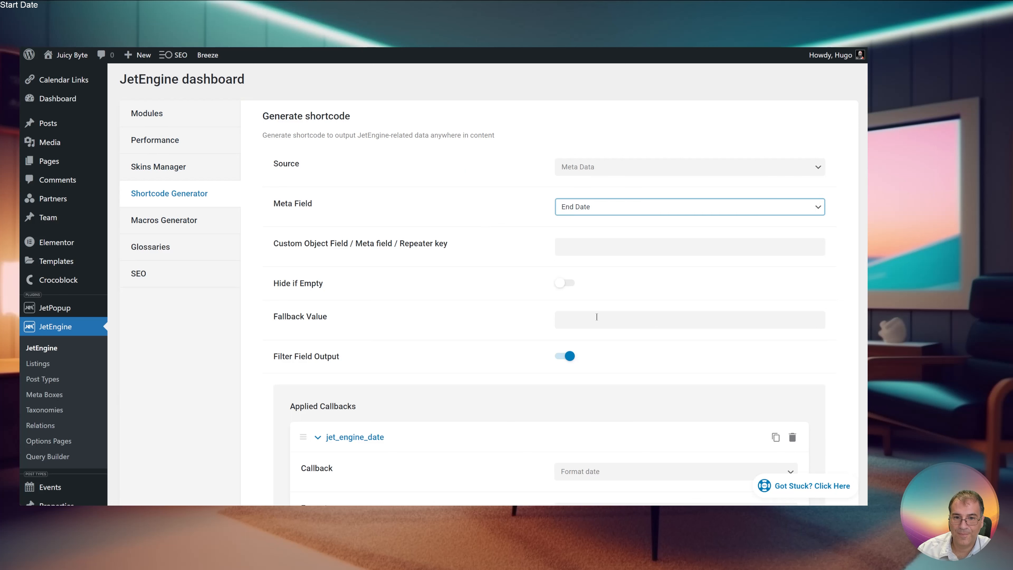
scroll(597, 317, "down", 5)
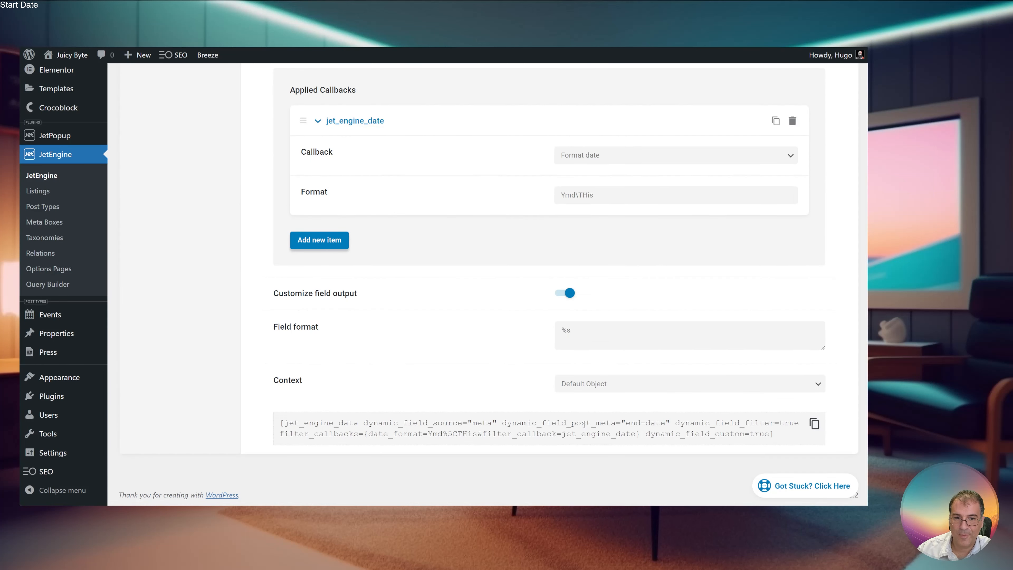
left_click(815, 424)
scroll(519, 320, "up", 8)
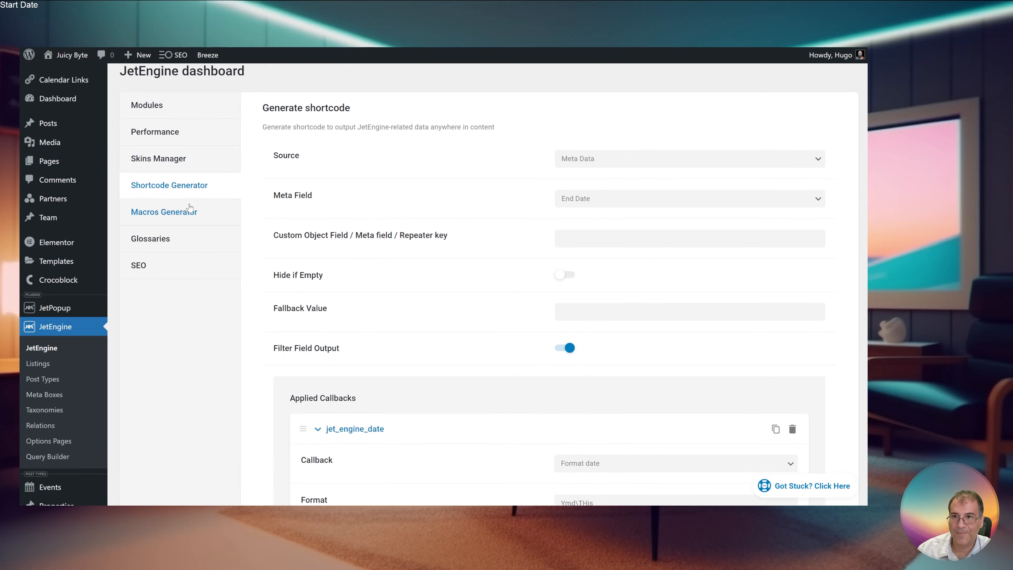
In JetEngine's Macros Generator, replace the Shortcode result macro's shortcode with the copied end date shortcode and copy the generated macro
left_click(190, 211)
left_click(679, 225)
key("ctrl+a")
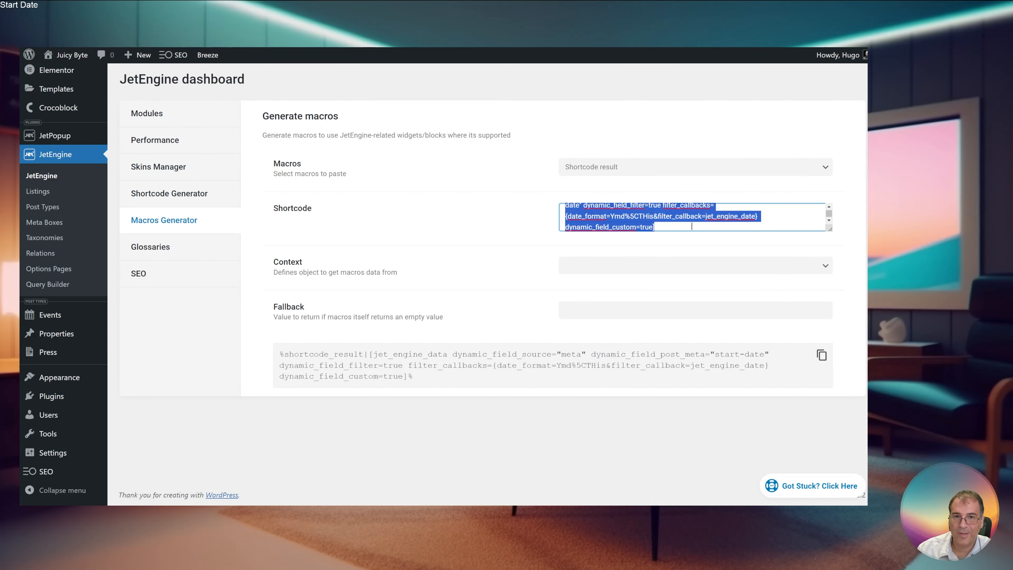
key("ctrl+v")
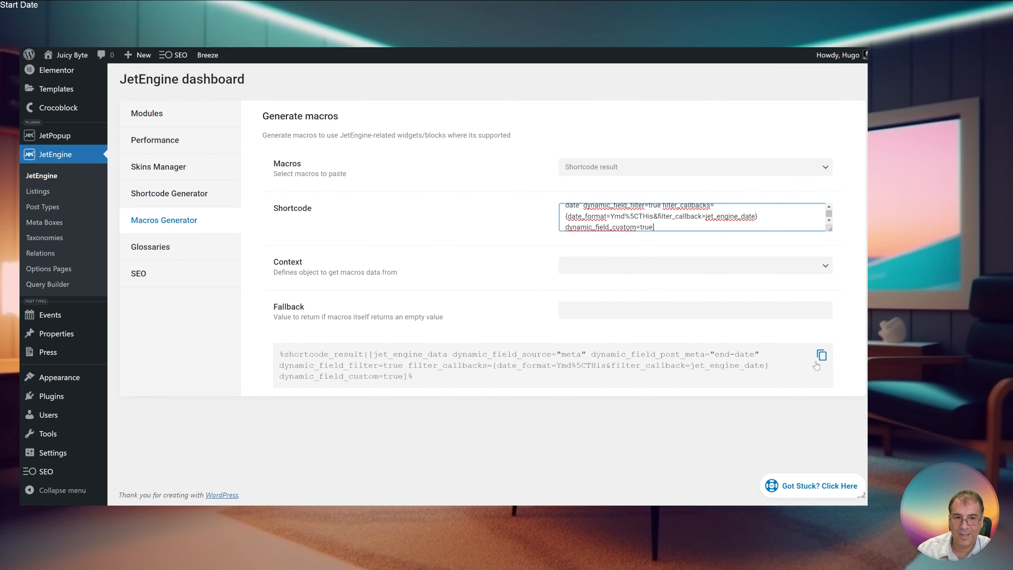
left_click(821, 354)
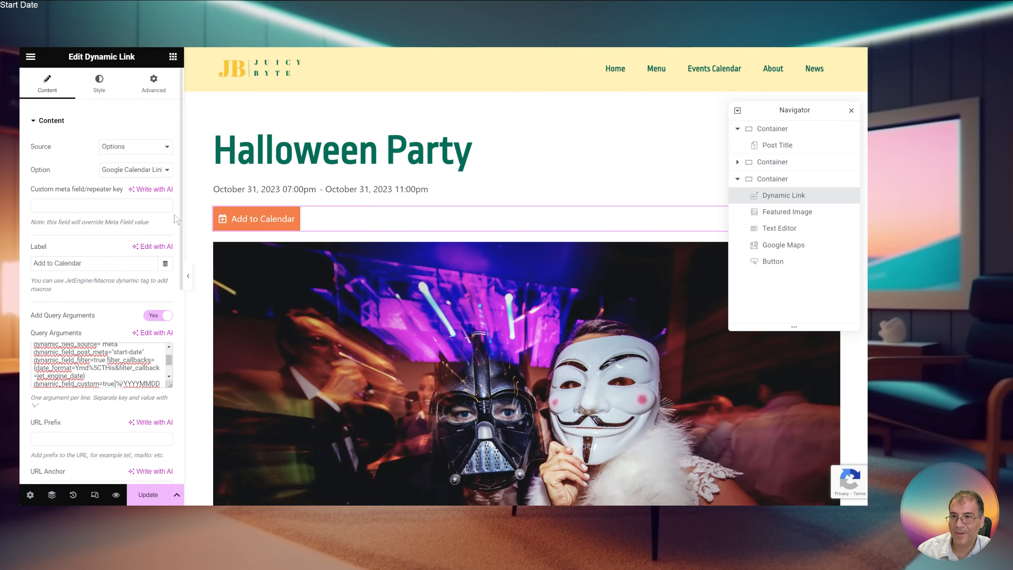
In Elementor, replace the remaining YYYYMMDDTHHMMSS placeholder in the dynamic link's query arguments with the end date macro and update the template
scroll(133, 373, "down", 2)
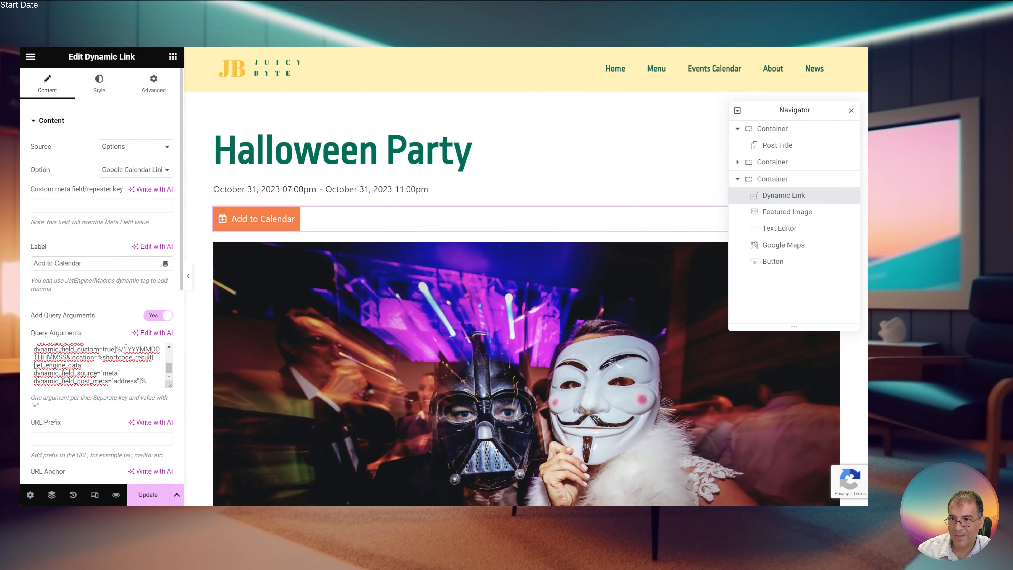
left_click_drag(125, 350, 68, 357)
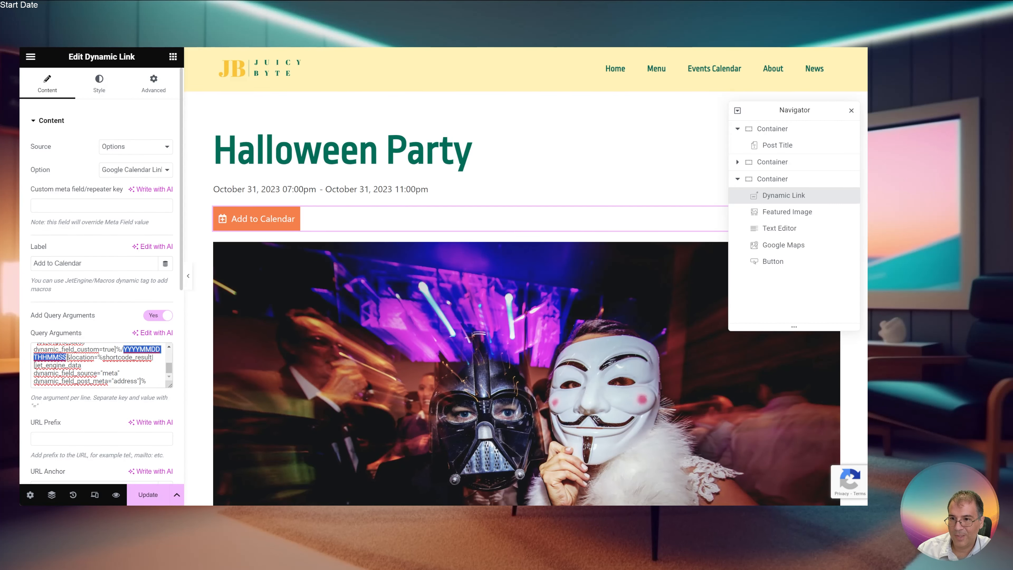
key("ctrl+v")
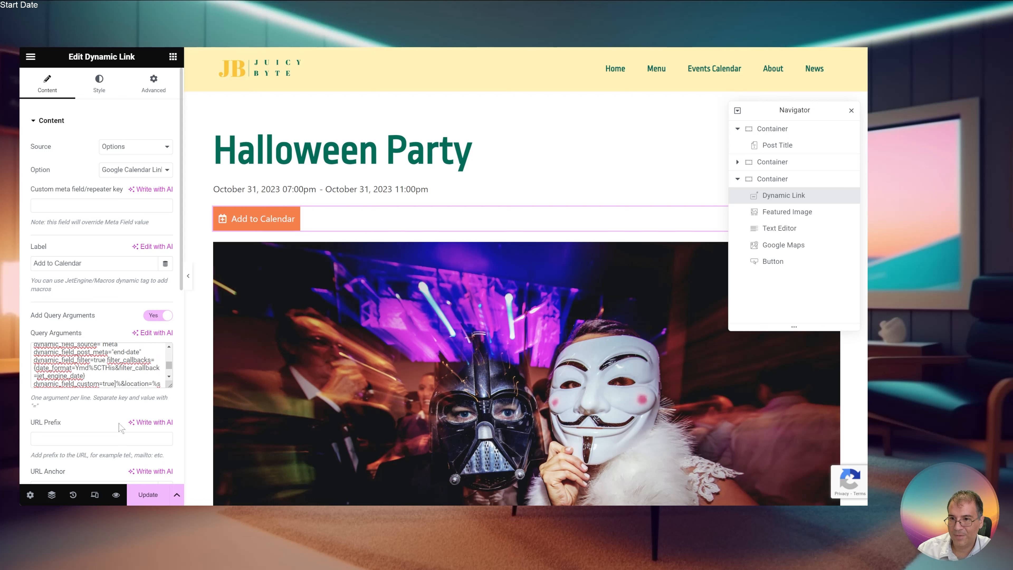
left_click(148, 492)
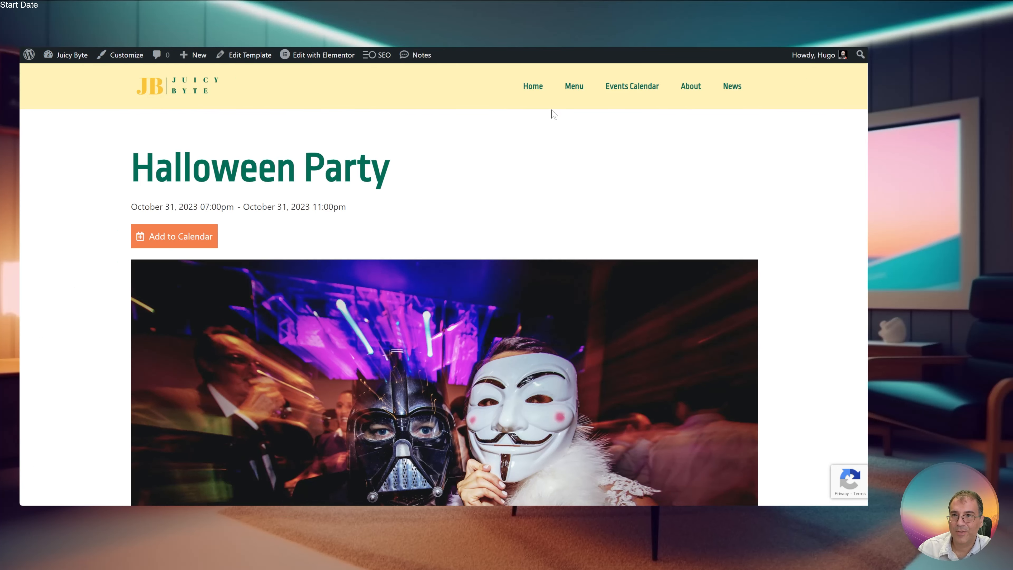
View the live Halloween Party page, follow its Add to Calendar link and check the title, dates, location and description in Google Calendar
scroll(378, 351, "down", 5)
scroll(378, 350, "down", 5)
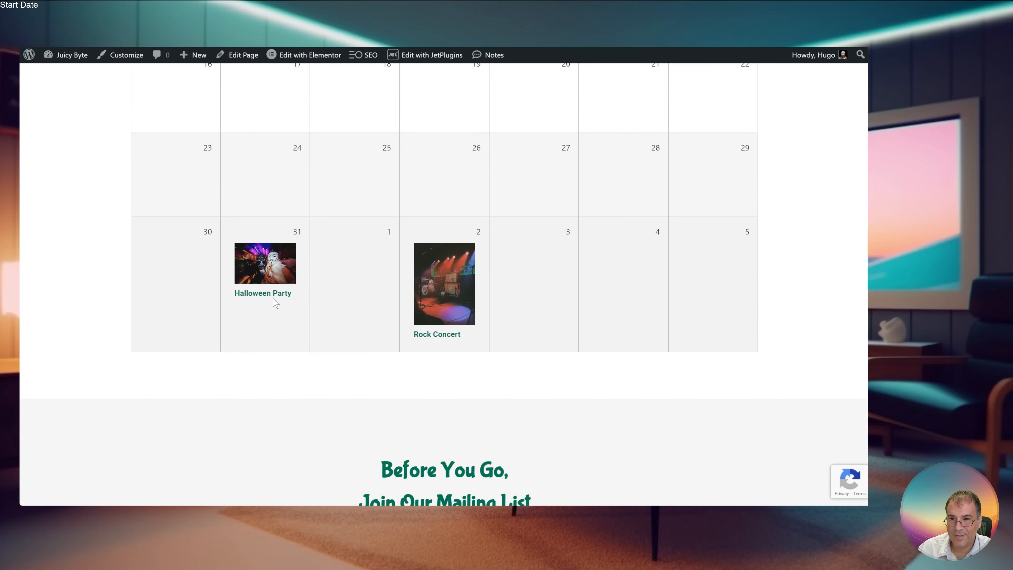
mouse_move(181, 58)
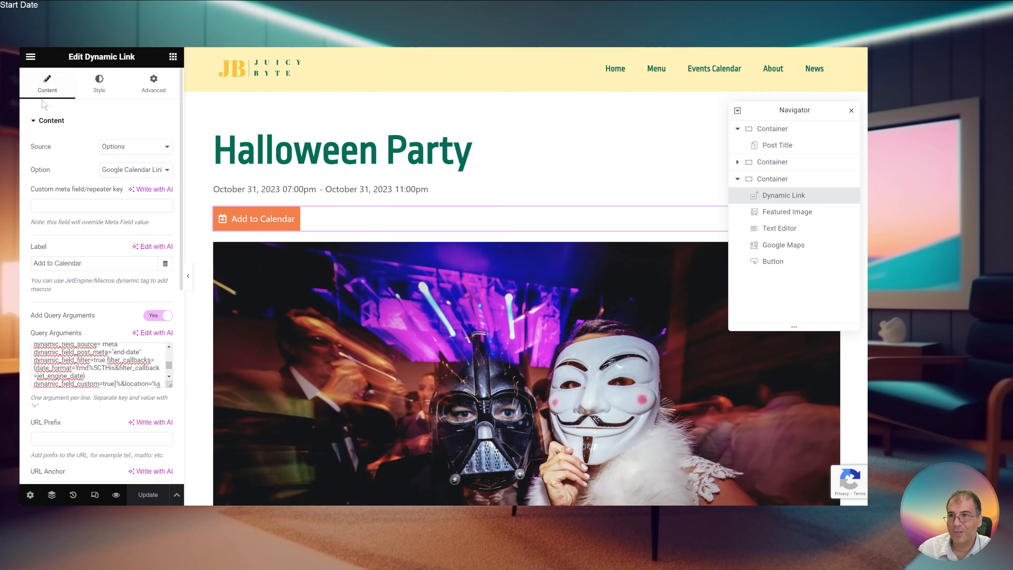
left_click(29, 58)
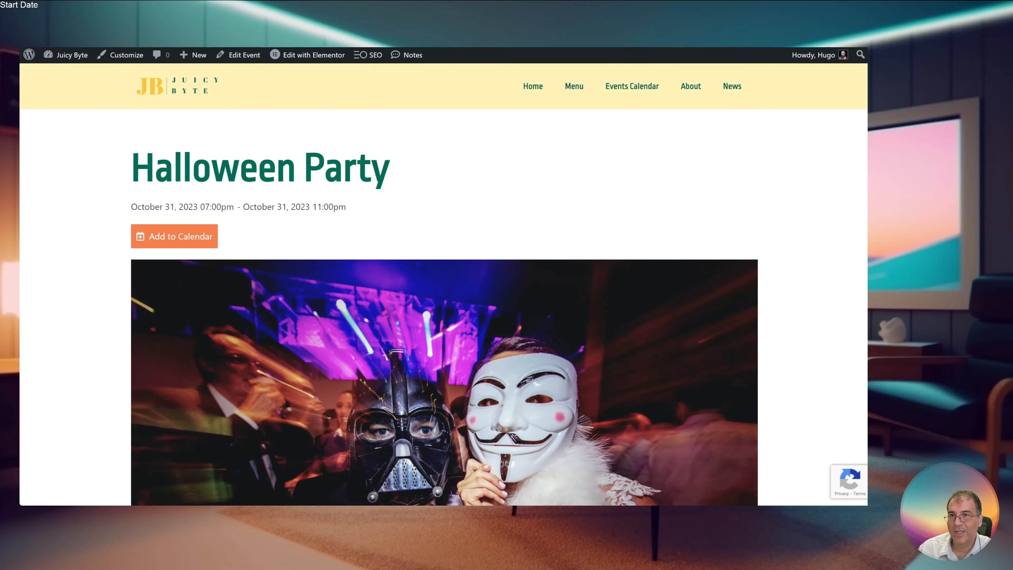
left_click(72, 245)
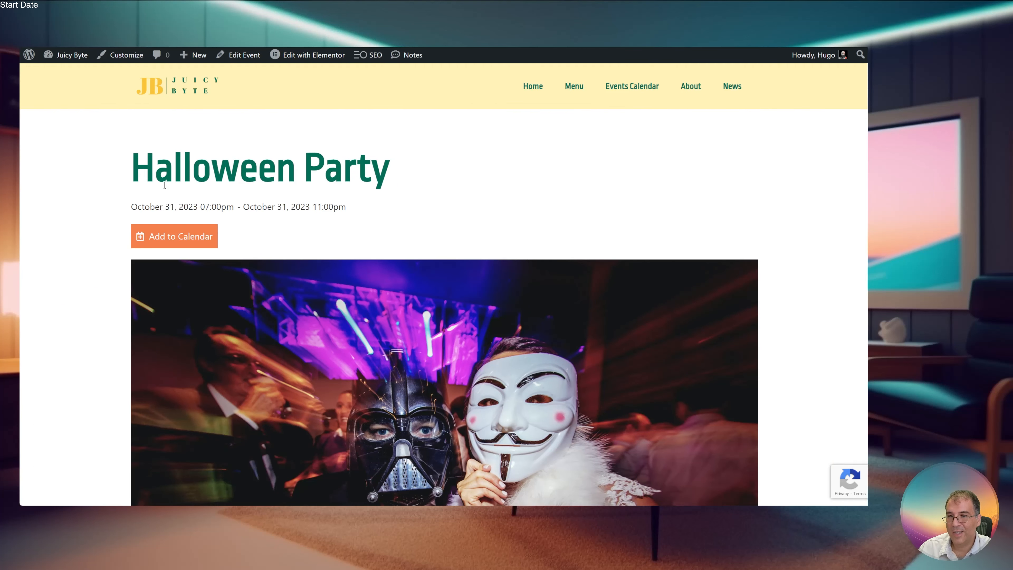
left_click(166, 232)
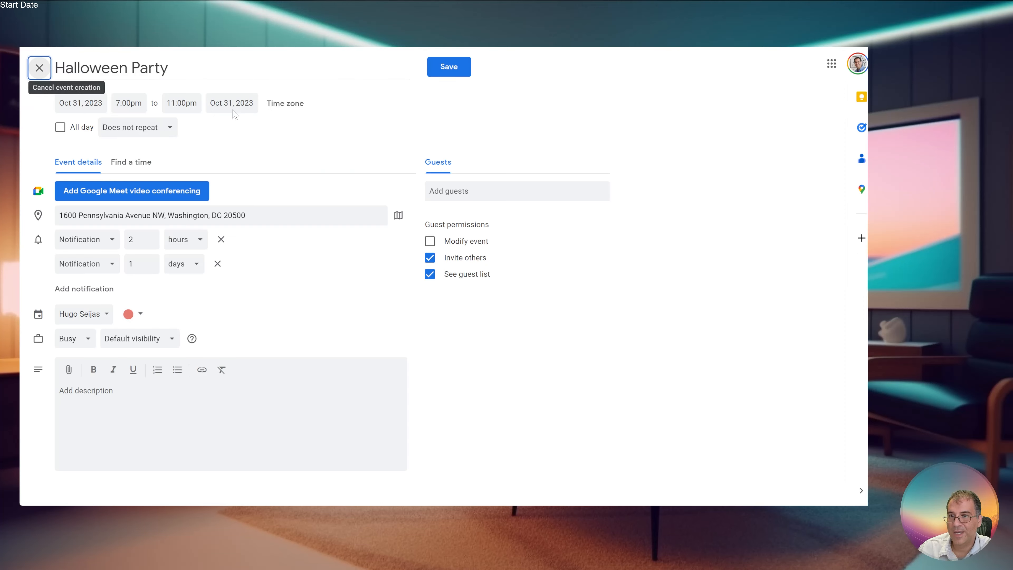
left_click(79, 57)
left_click(107, 215)
left_click(144, 407)
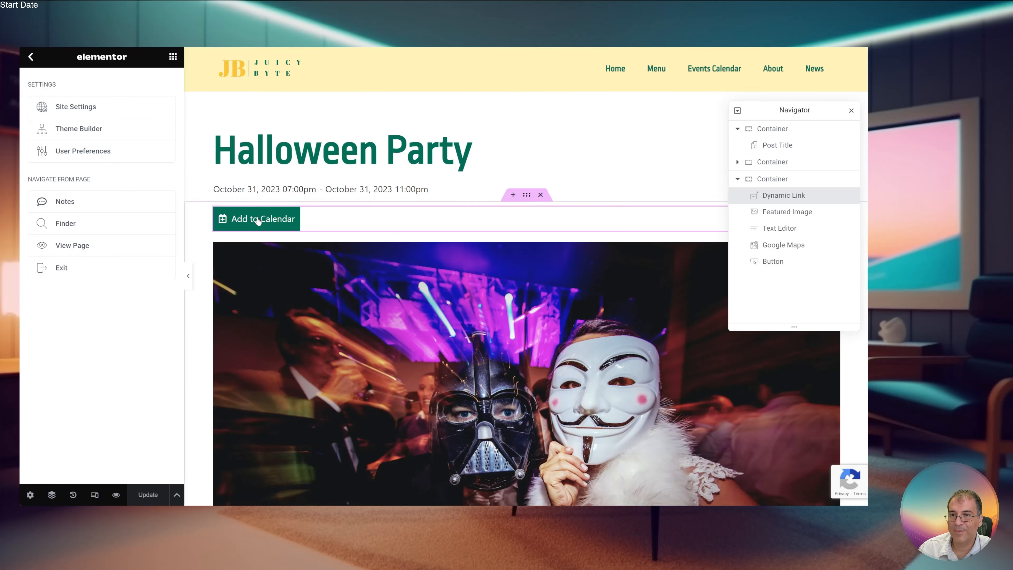
Return to the Elementor template and open the Add to Calendar dynamic link's content settings
left_click(256, 219)
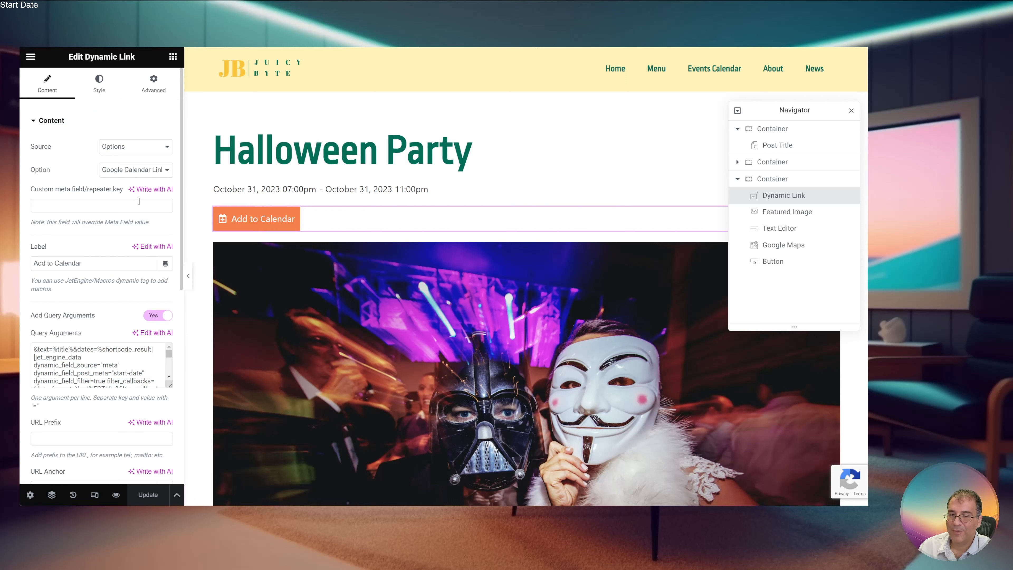